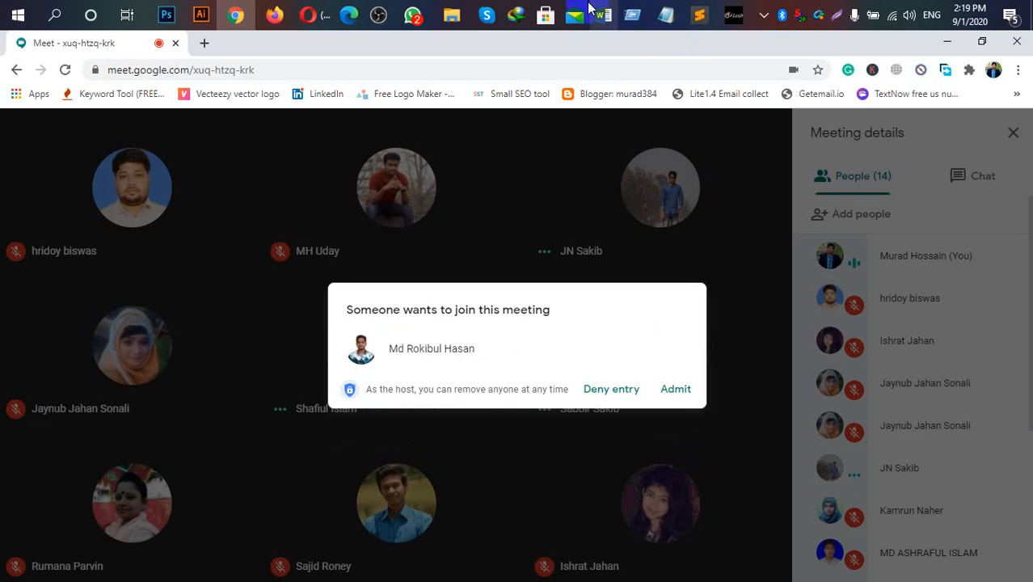
Admit the participants who are asking to join the meeting
{"action": "left_click", "coordinate": [675, 391]}
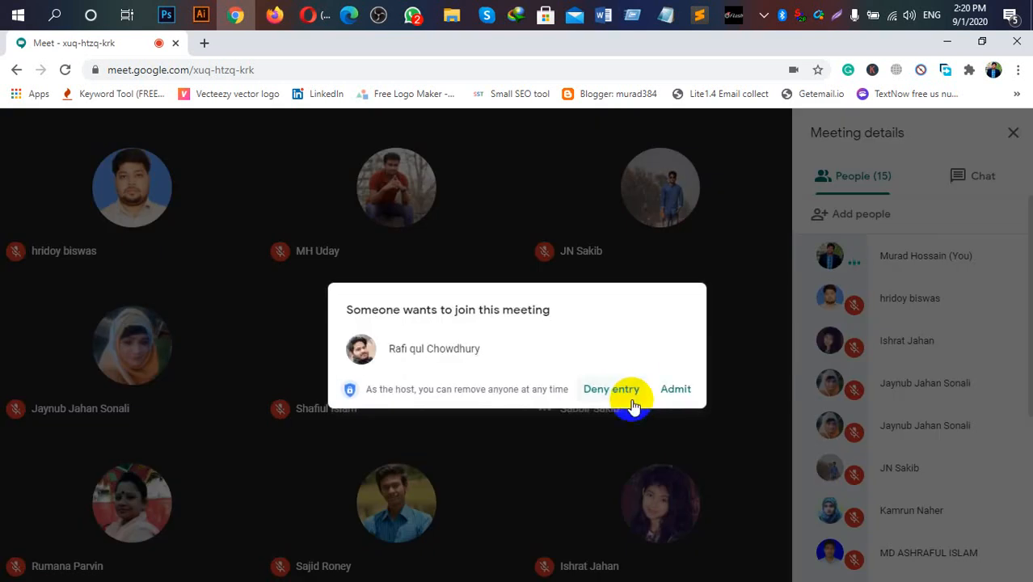
{"action": "mouse_move", "coordinate": [671, 398]}
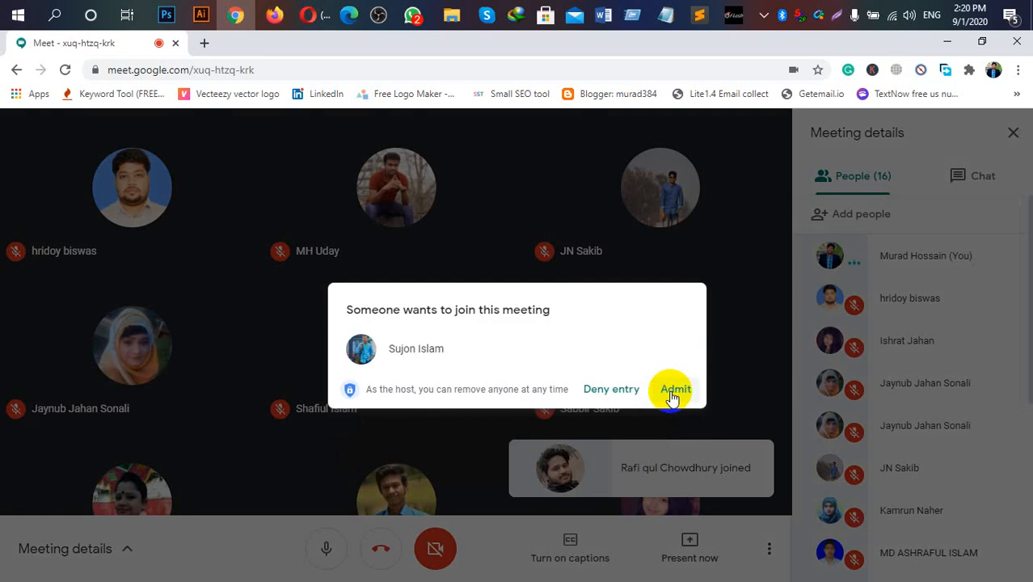
{"action": "left_click", "coordinate": [674, 391]}
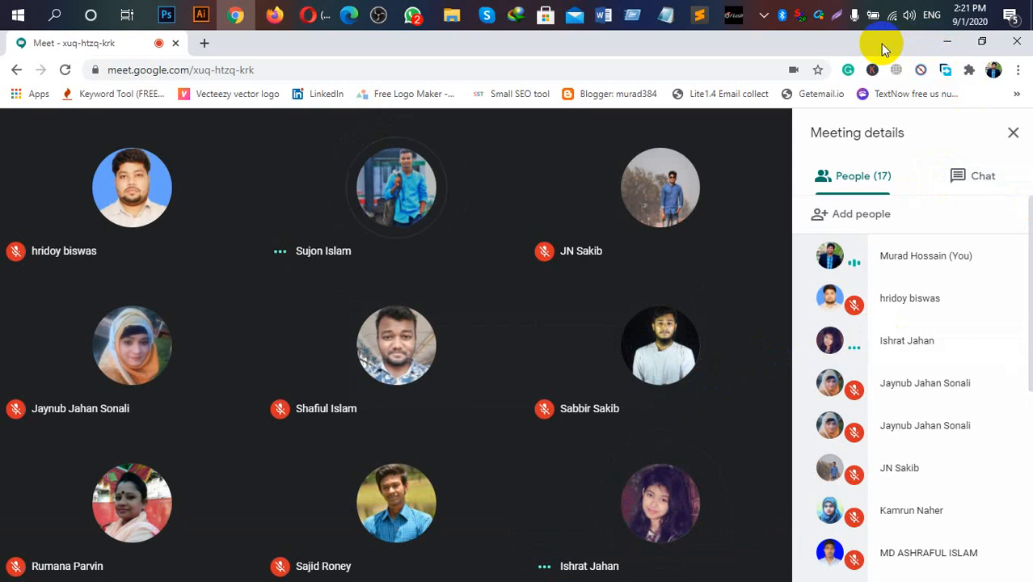
Capture nearly the whole screen with the participant grid and save it as the JPEG Screenshot_1 in the Day 45 class folder
{"action": "left_click", "coordinate": [837, 15]}
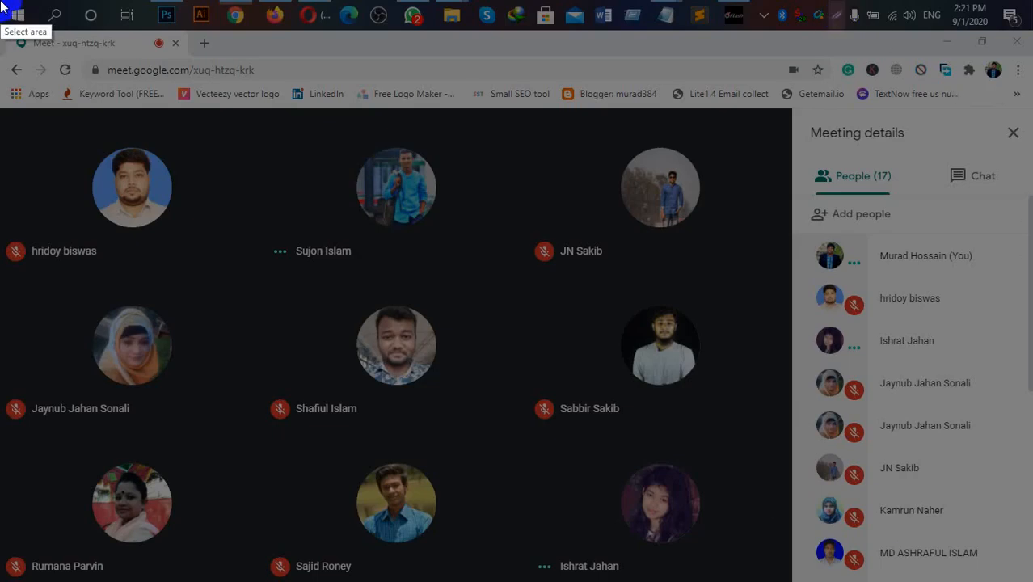
{"action": "left_click_drag", "start_coordinate": [0, 1], "coordinate": [1028, 576]}
{"action": "left_click", "coordinate": [995, 564]}
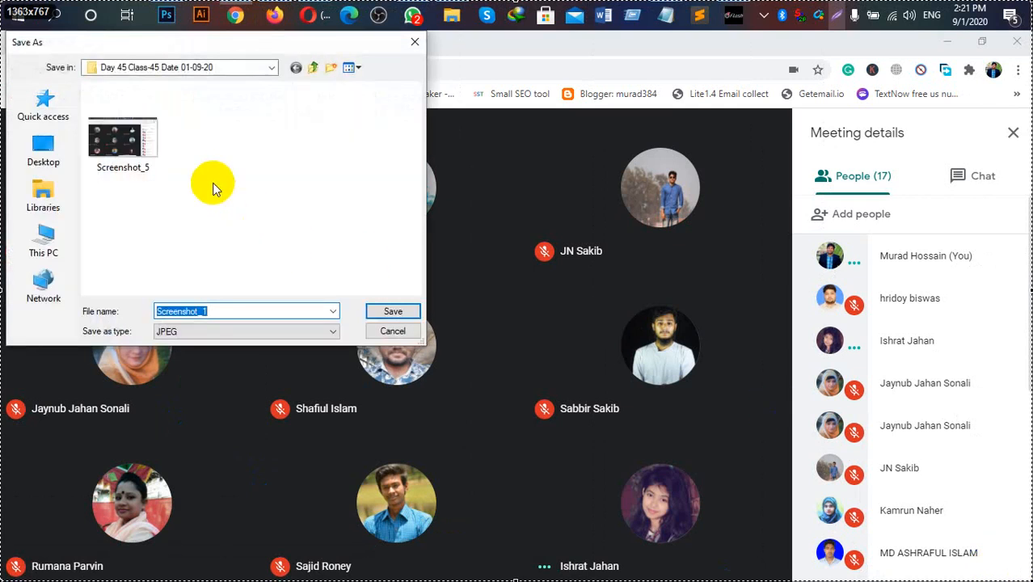
{"action": "left_click", "coordinate": [392, 312]}
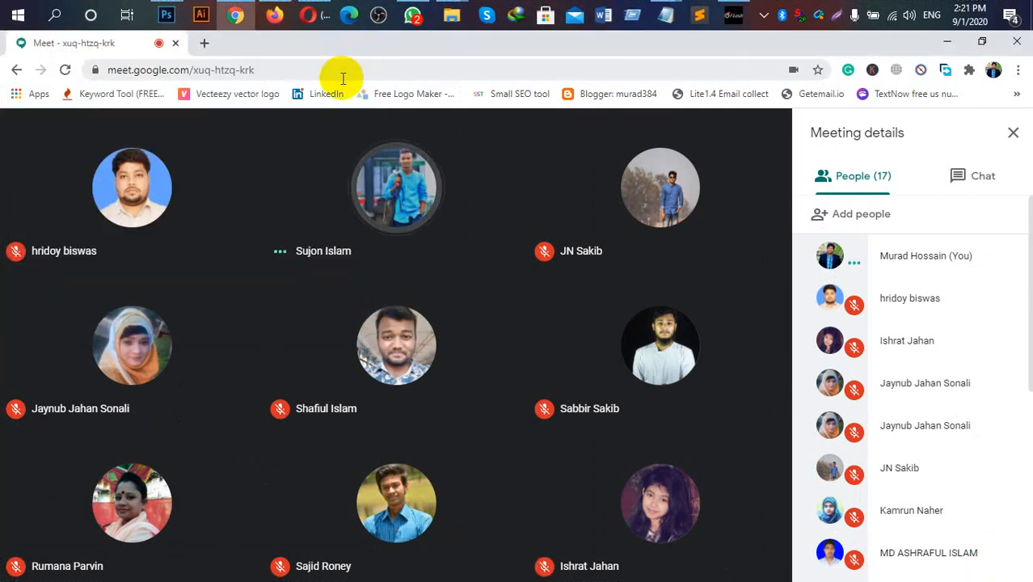
{"action": "mouse_move", "coordinate": [416, 18]}
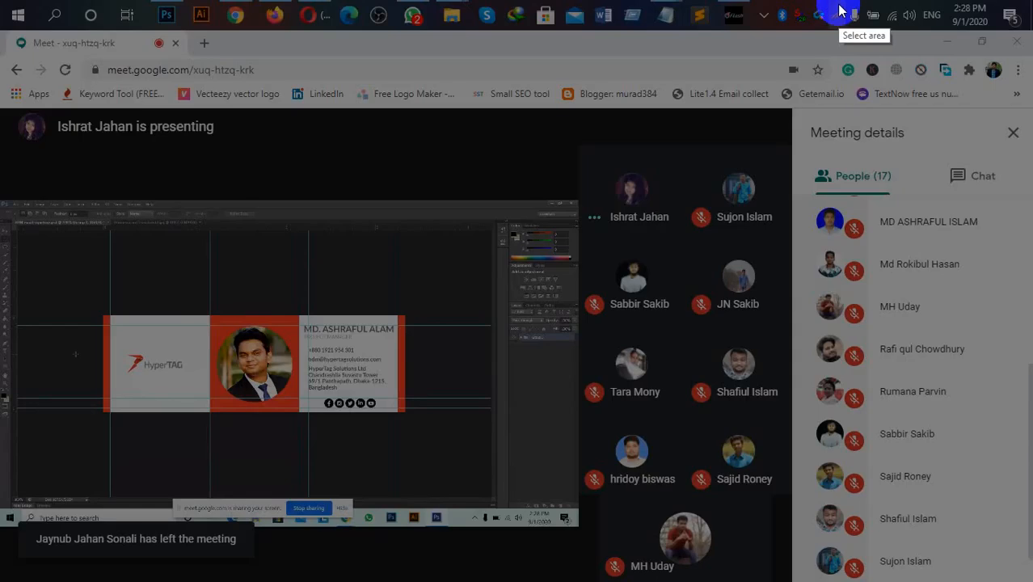
{"action": "left_click_drag", "start_coordinate": [0, 0], "coordinate": [729, 368]}
{"action": "right_click", "coordinate": [730, 368]}
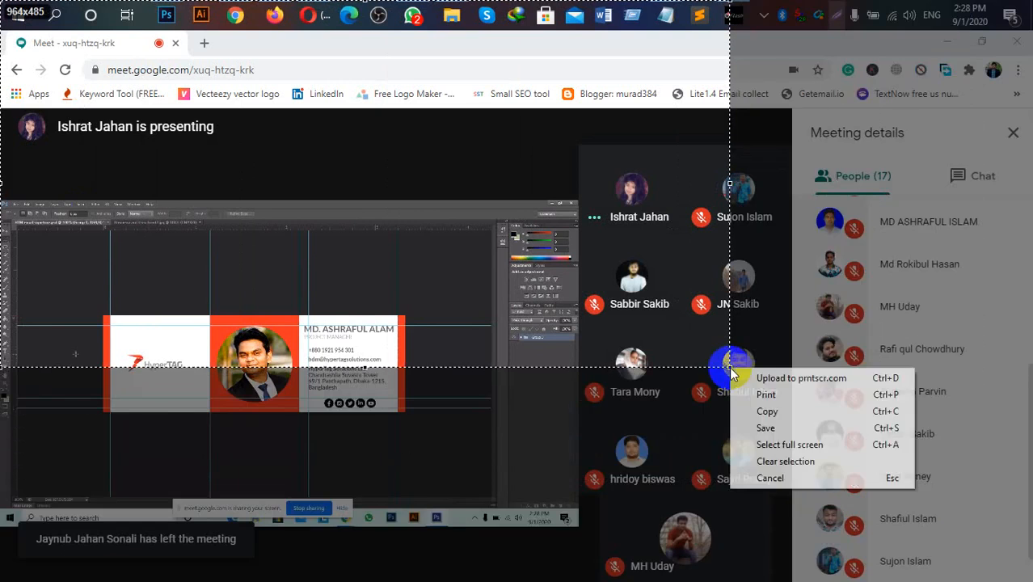
{"action": "left_click", "coordinate": [799, 478]}
{"action": "left_click", "coordinate": [690, 197]}
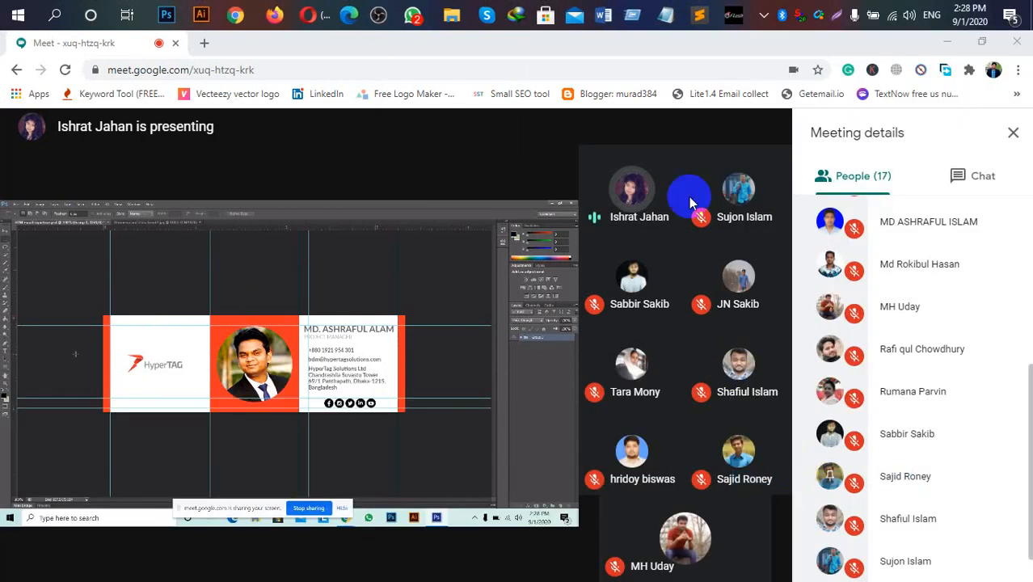
Capture the whole screen showing the participant's presentation and save it as the JPEG Screenshot_2 in the Day 45 class folder
{"action": "left_click", "coordinate": [838, 15]}
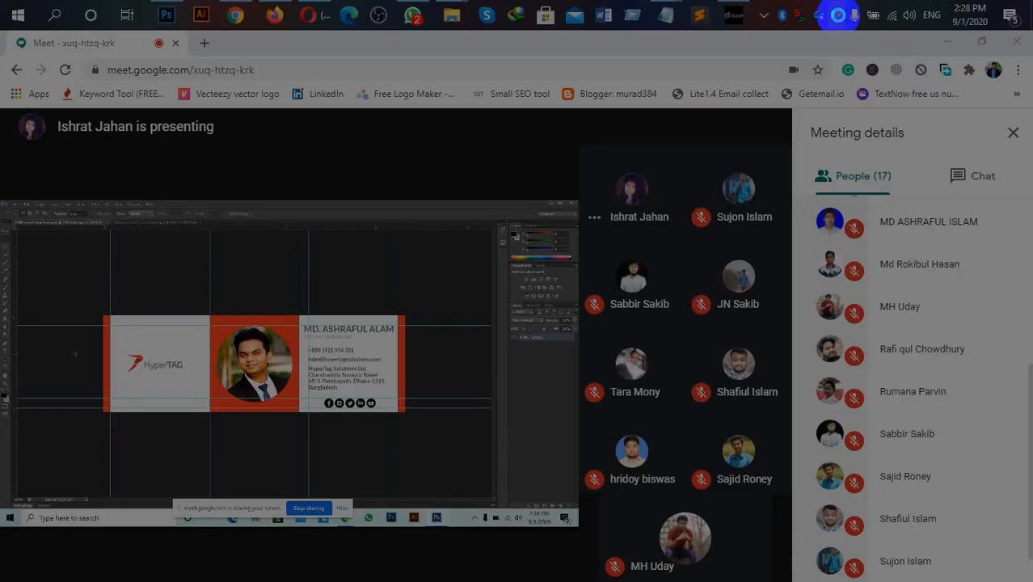
{"action": "left_click_drag", "start_coordinate": [0, 0], "coordinate": [1030, 577]}
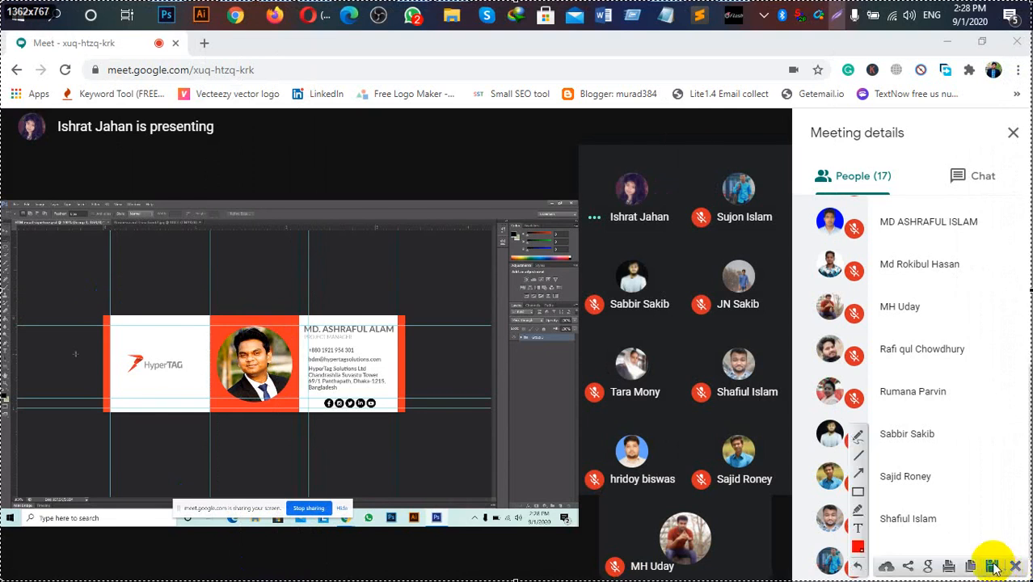
{"action": "left_click", "coordinate": [993, 561]}
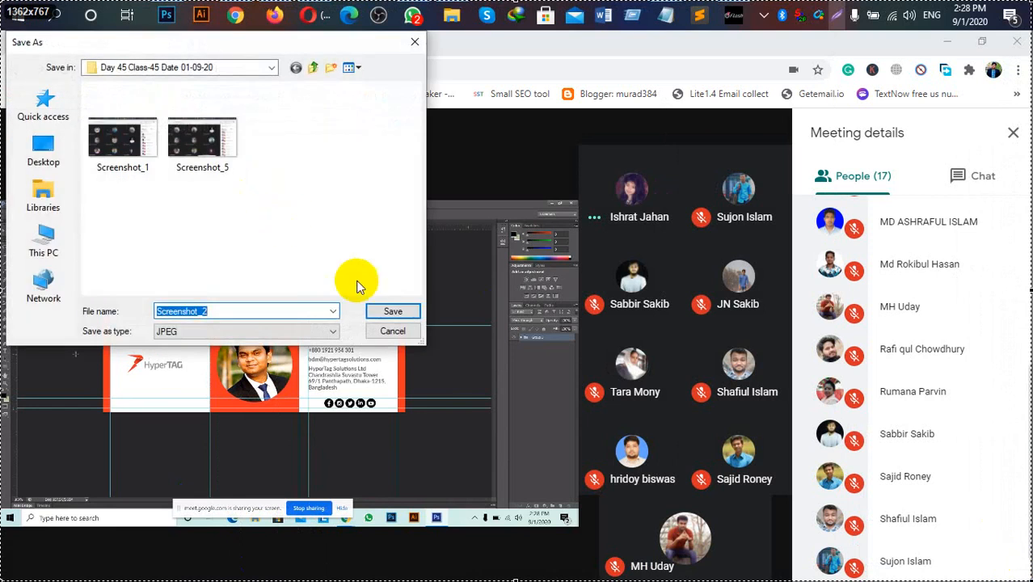
{"action": "left_click", "coordinate": [393, 313]}
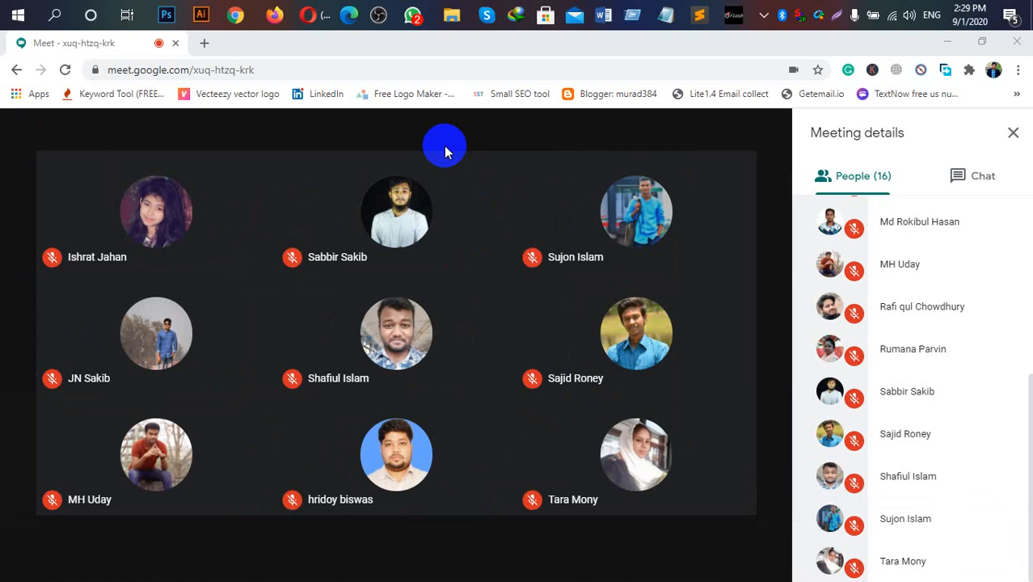
Unmute the microphone in the meeting and admit the participant waiting to join
{"action": "left_click", "coordinate": [329, 557]}
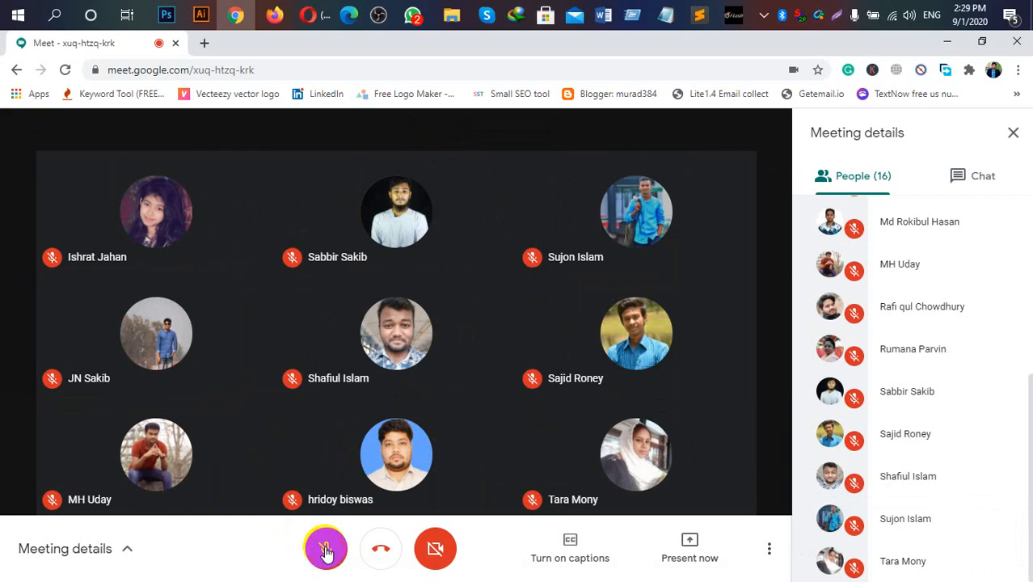
{"action": "left_click", "coordinate": [328, 554]}
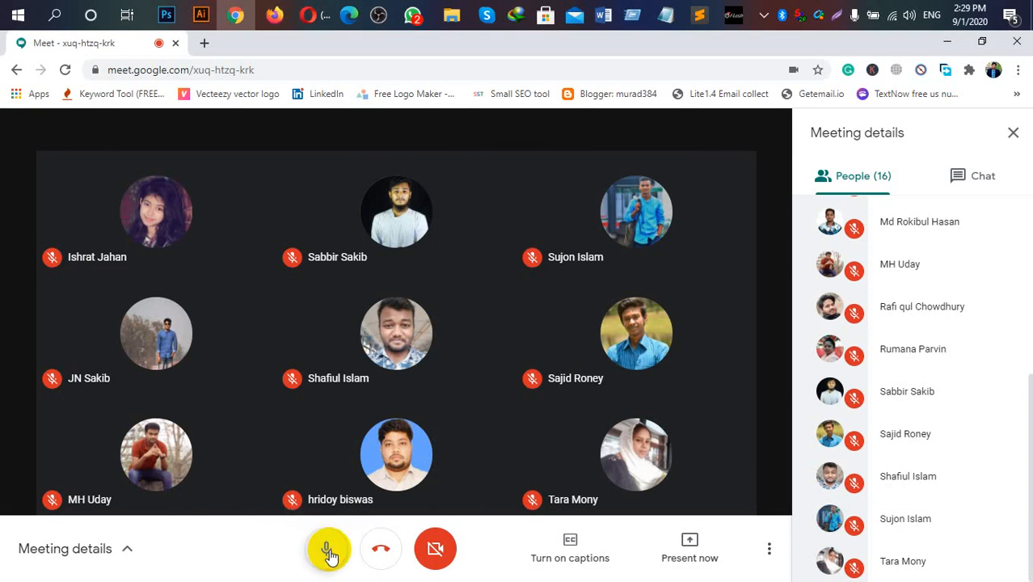
{"action": "scroll", "coordinate": [949, 303], "scroll_direction": "up", "scroll_amount": 5}
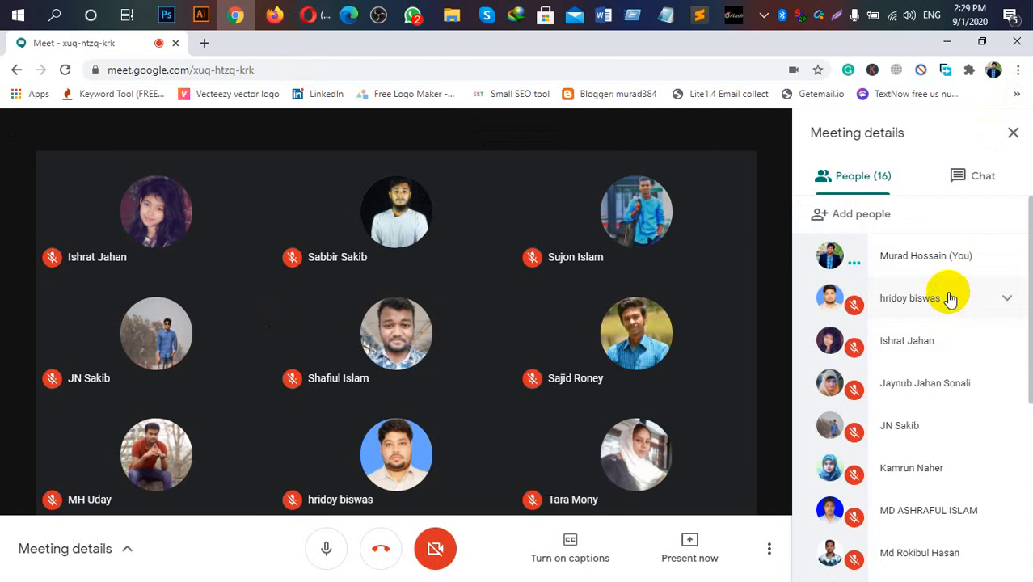
{"action": "left_click", "coordinate": [525, 556]}
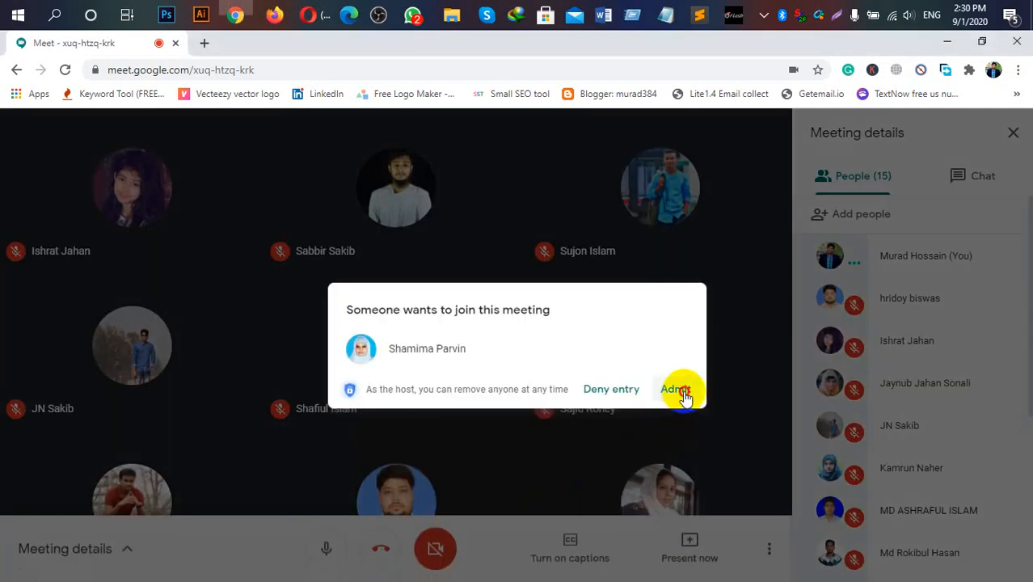
{"action": "left_click", "coordinate": [686, 389]}
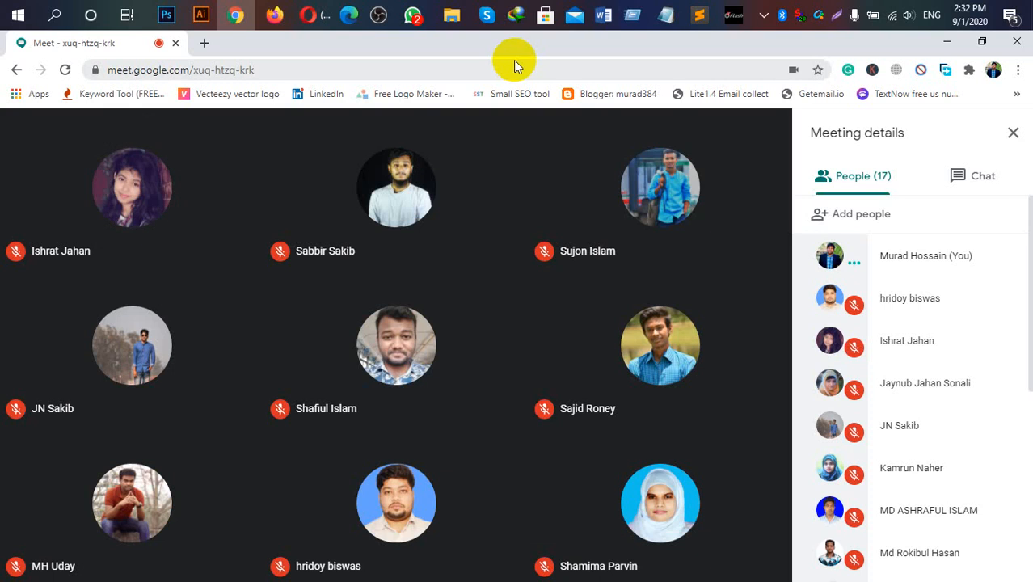
Present the entire screen to the meeting and move the screen-sharing notice mostly off-screen
{"action": "mouse_move", "coordinate": [636, 497]}
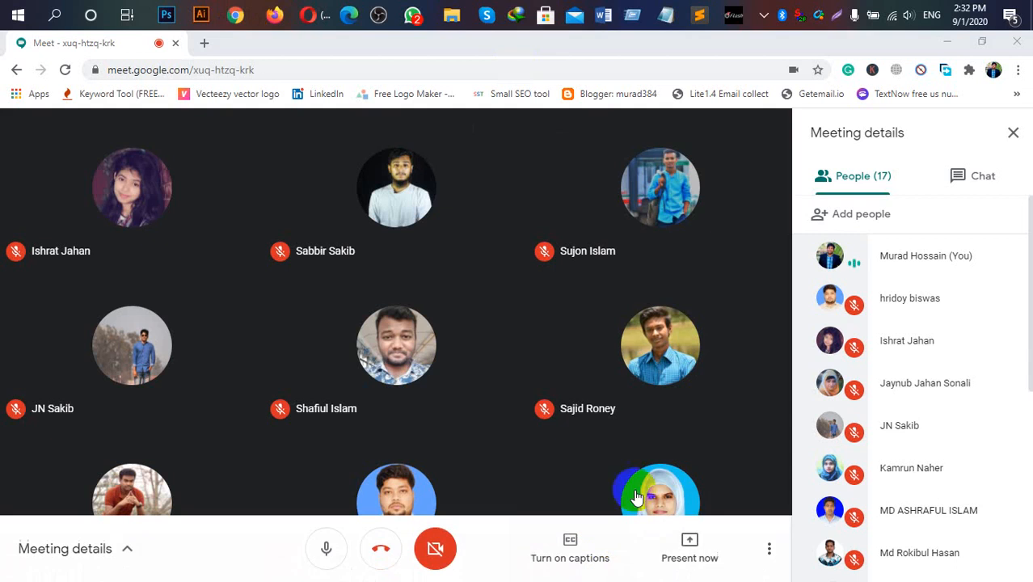
{"action": "left_click", "coordinate": [690, 547]}
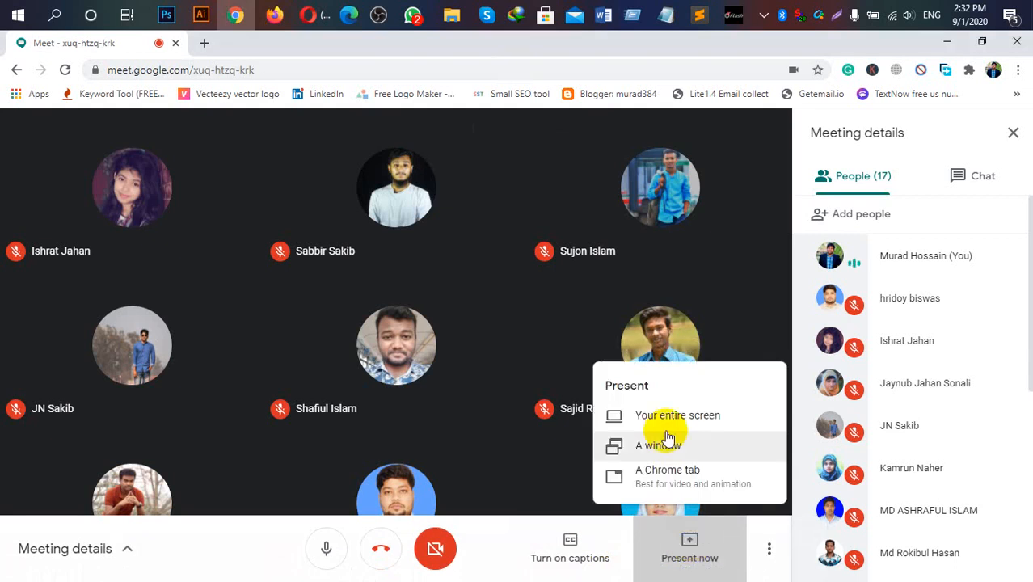
{"action": "left_click", "coordinate": [663, 416]}
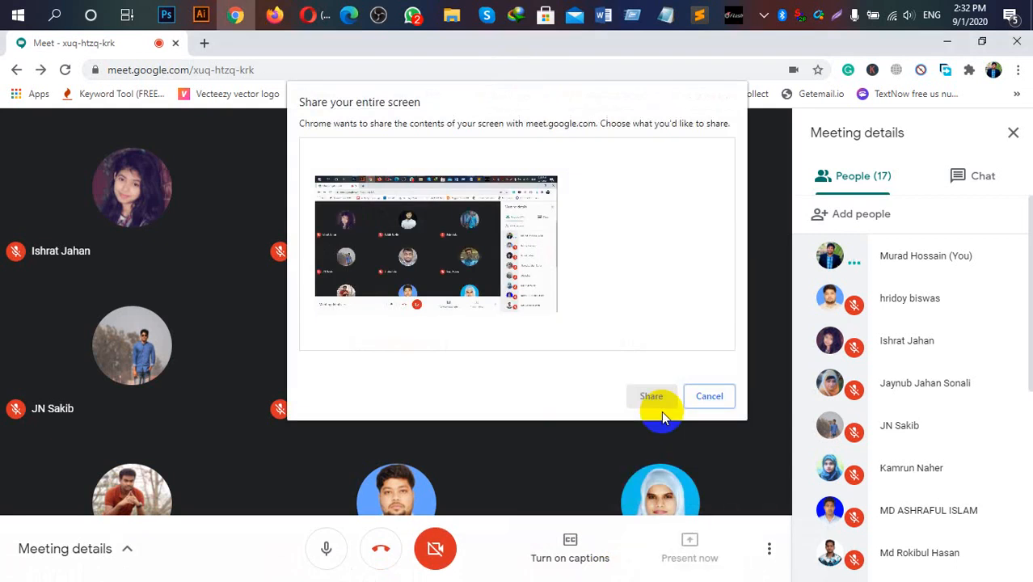
{"action": "left_click", "coordinate": [651, 396]}
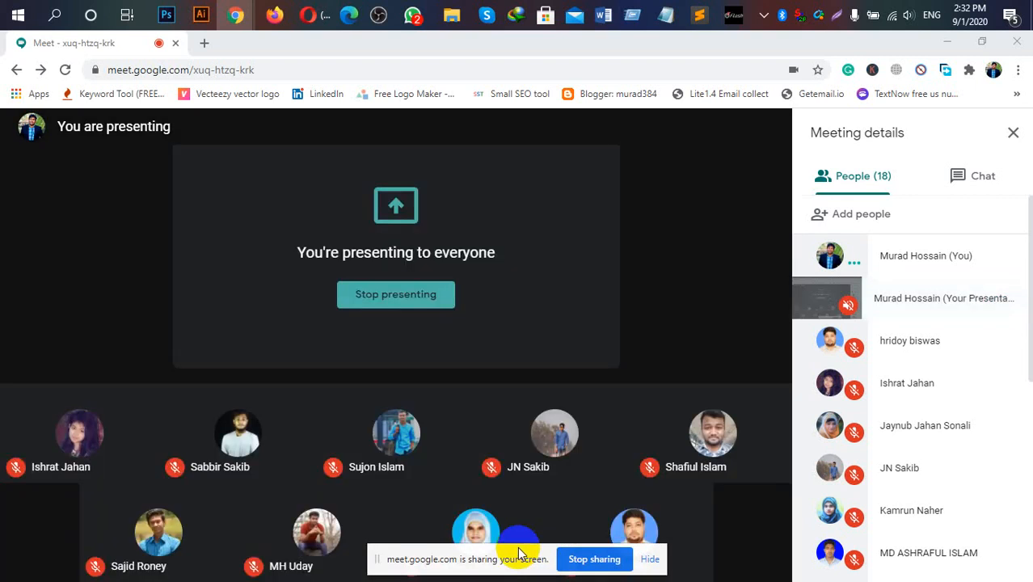
{"action": "left_click_drag", "start_coordinate": [520, 555], "coordinate": [514, 579]}
{"action": "mouse_move", "coordinate": [514, 579]}
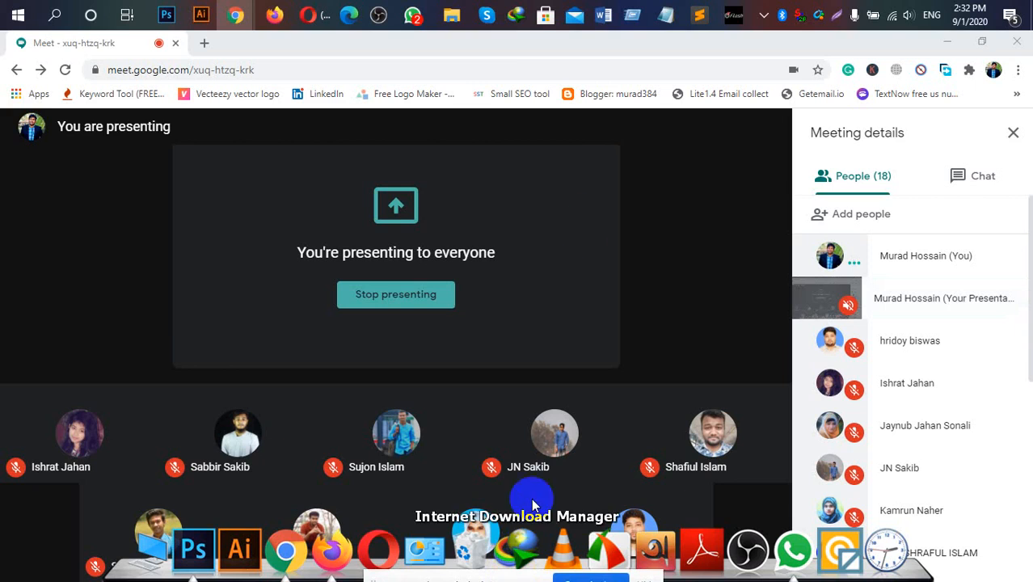
{"action": "left_click", "coordinate": [499, 50]}
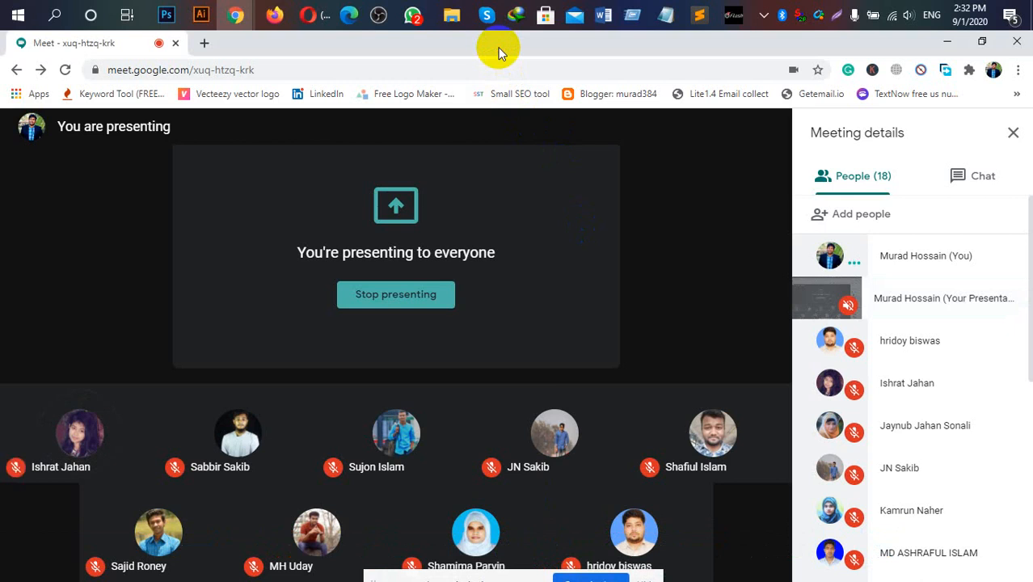
Switch to Photoshop, look through the open portrait images and bring up shutterstock_133964453.jpg
{"action": "left_click", "coordinate": [171, 14]}
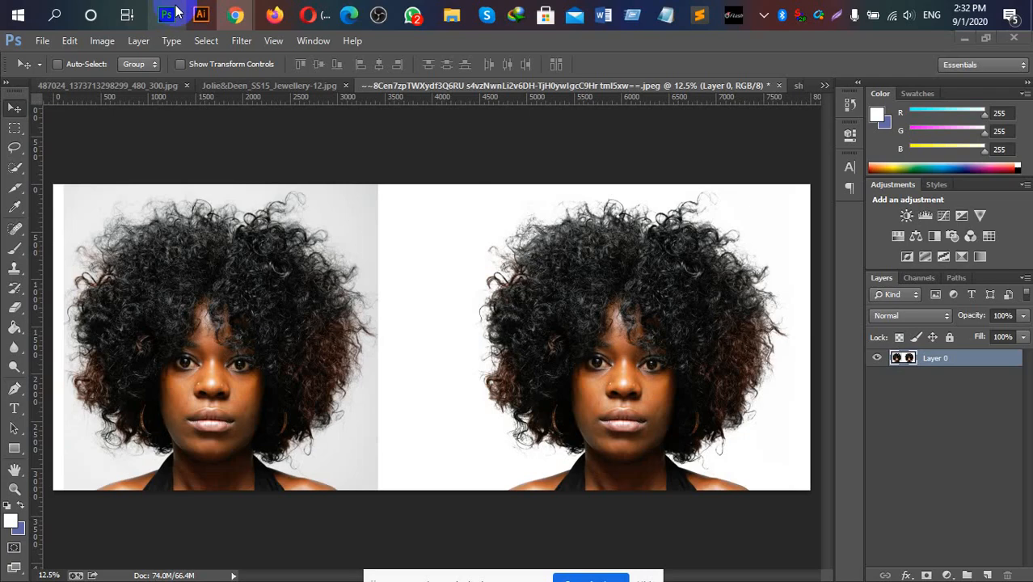
{"action": "left_click", "coordinate": [598, 187]}
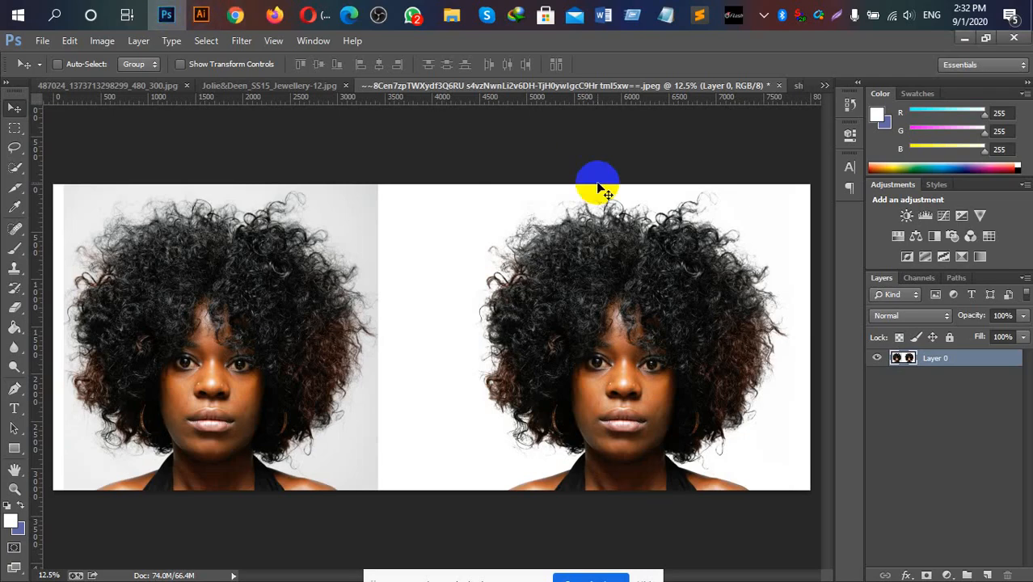
{"action": "left_click", "coordinate": [250, 86]}
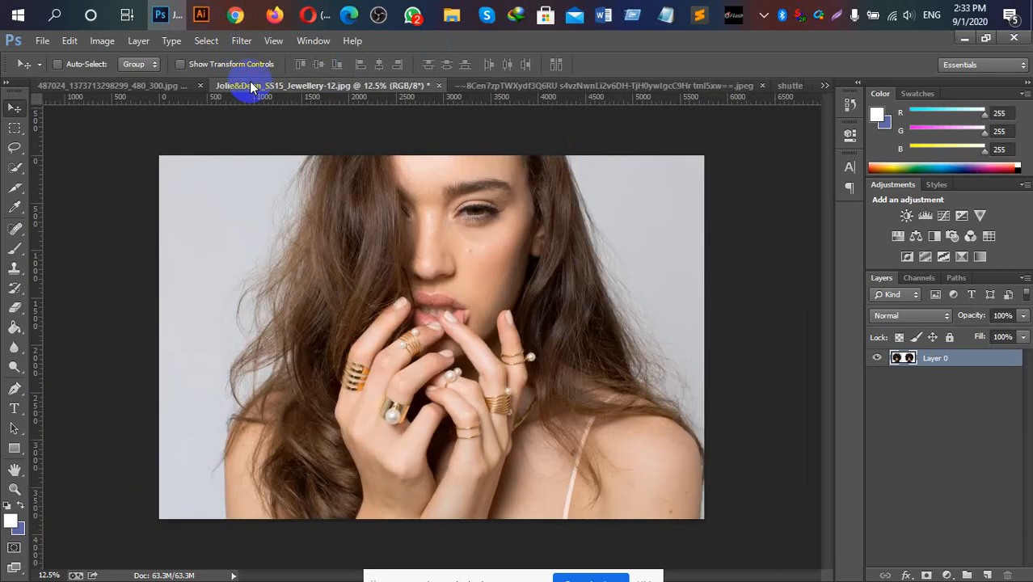
{"action": "left_click", "coordinate": [168, 90]}
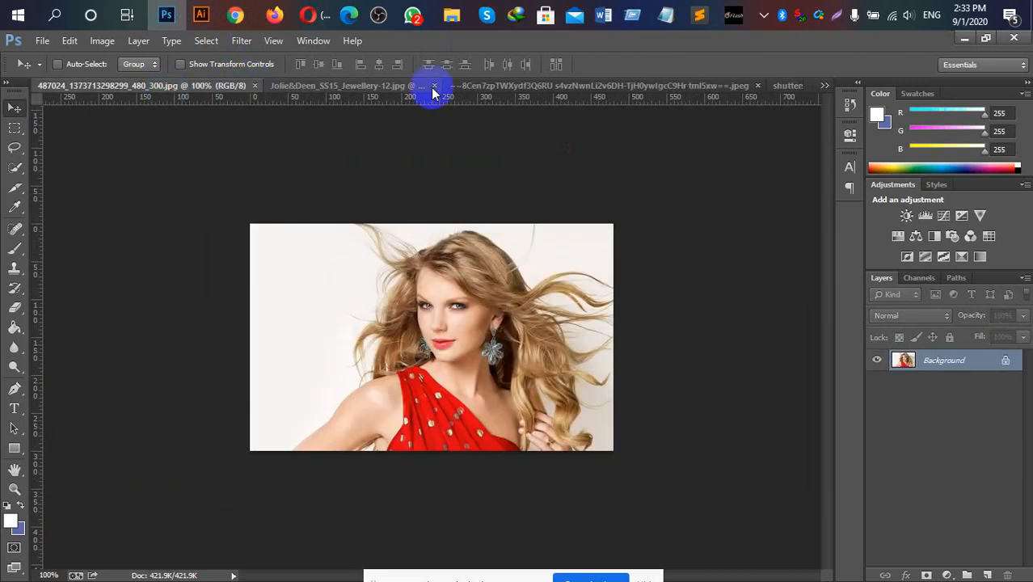
{"action": "left_click", "coordinate": [549, 86]}
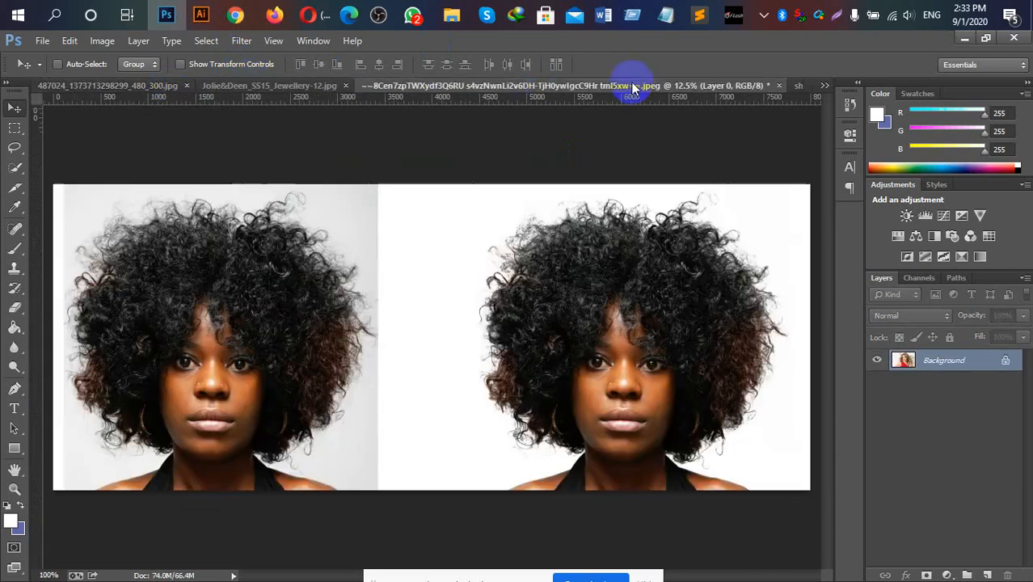
{"action": "left_click", "coordinate": [802, 89]}
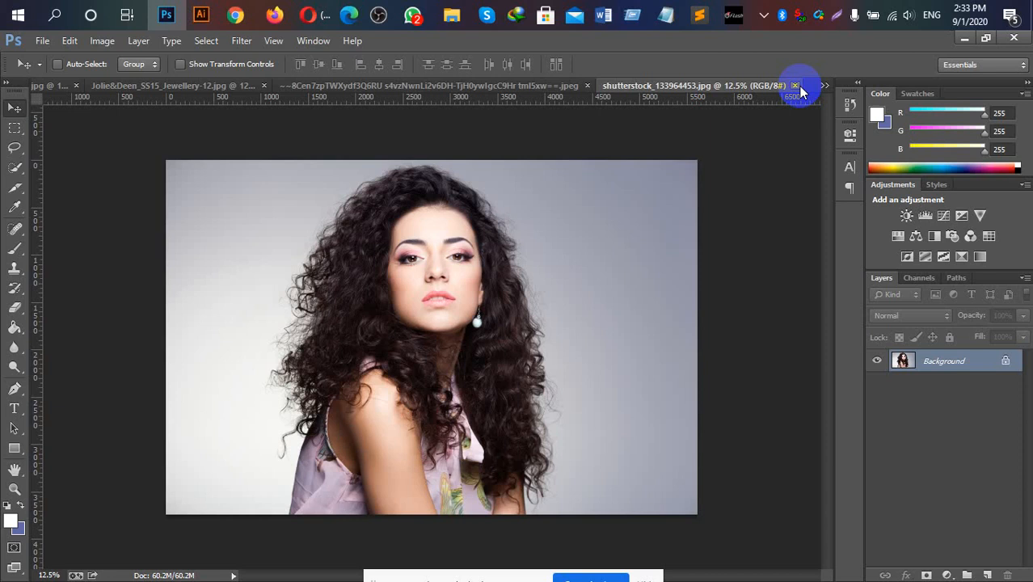
Duplicate the Background layer of the curly-haired woman's portrait and hide the original Background layer
{"action": "key", "text": "ctrl+plus"}
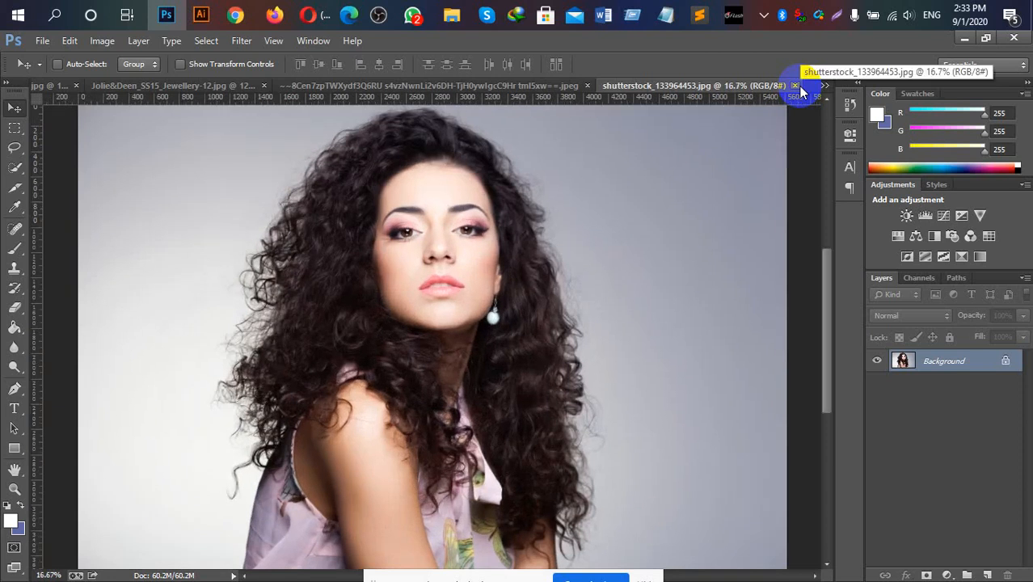
{"action": "key", "text": "ctrl+minus"}
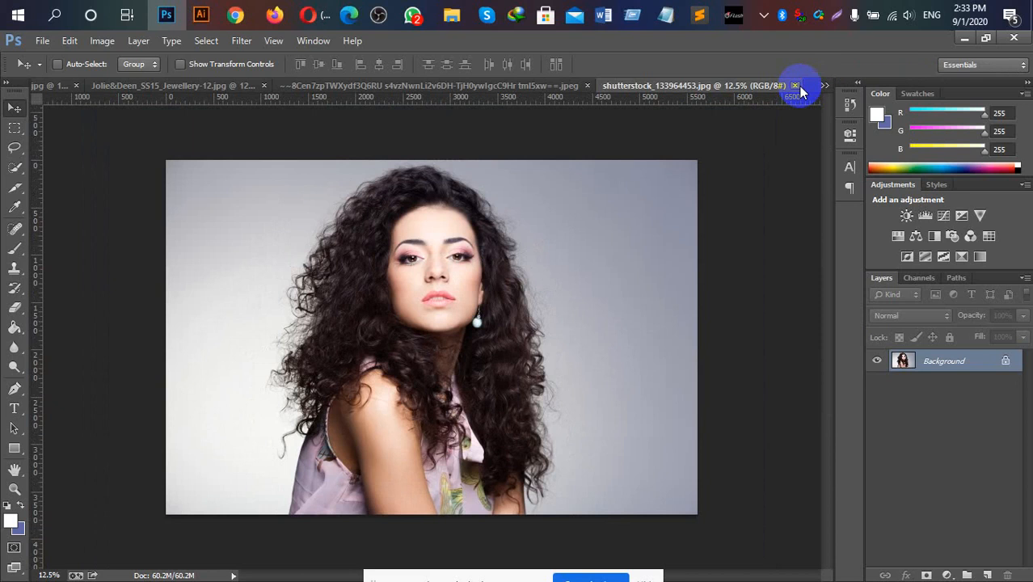
{"action": "key", "text": "ctrl+j"}
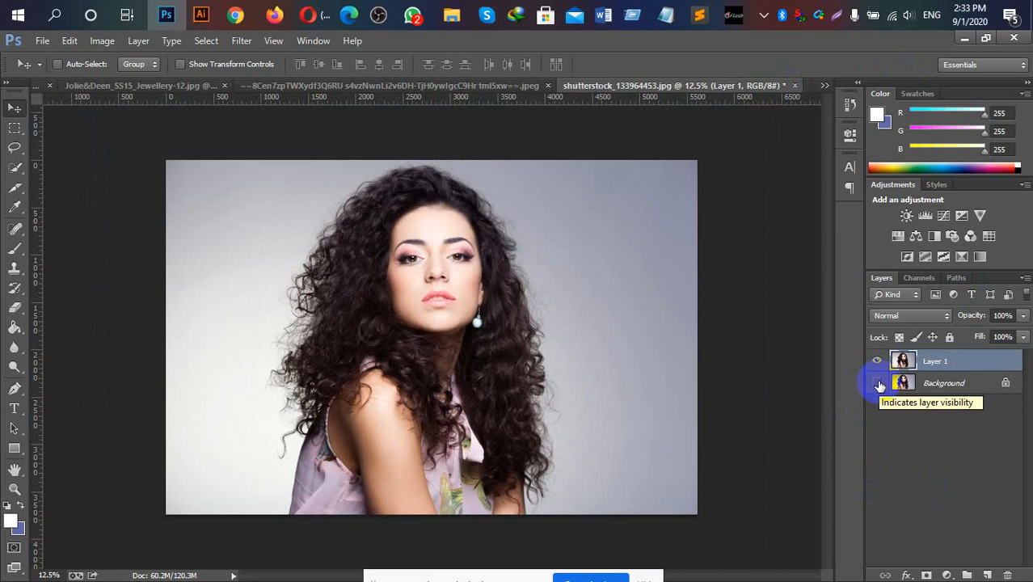
{"action": "left_click", "coordinate": [877, 383]}
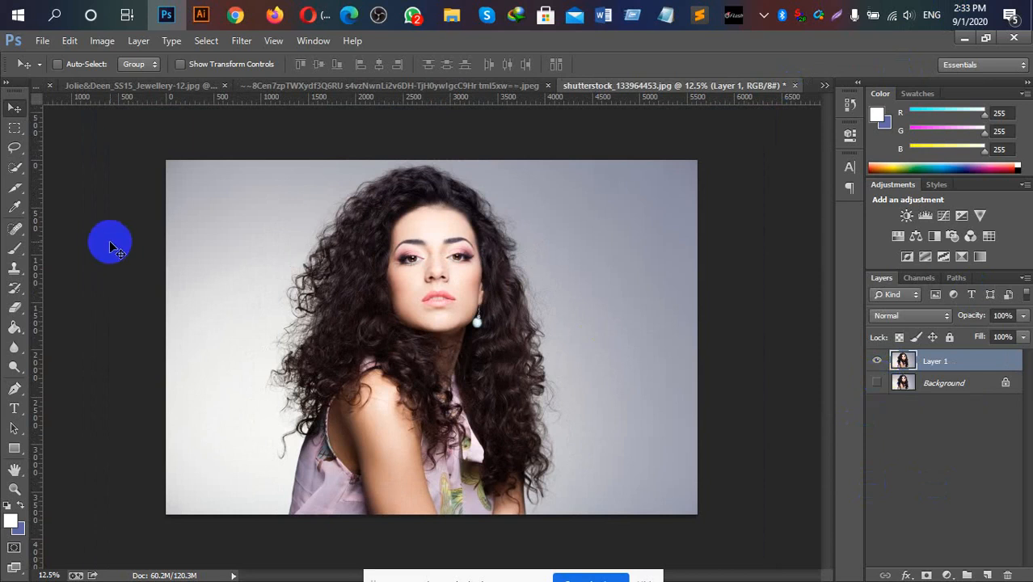
Draw a freehand Lasso selection around the woman, running just inside the outer edge of her curly hair and down to the image's lower edge
{"action": "left_click", "coordinate": [20, 151]}
{"action": "left_click_drag", "start_coordinate": [20, 150], "coordinate": [64, 151]}
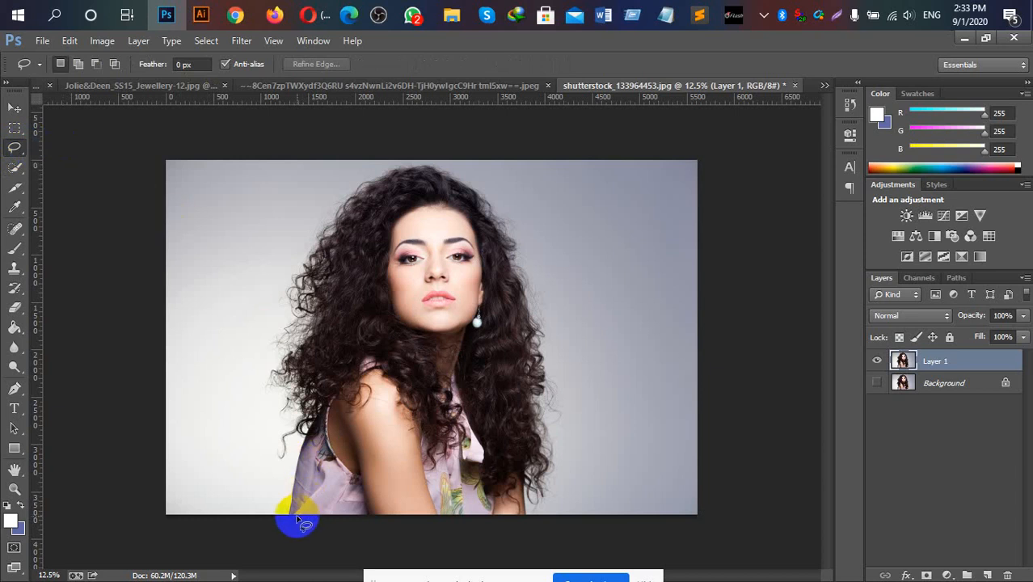
{"action": "mouse_move", "coordinate": [295, 516]}
{"action": "left_mouse_down"}
{"action": "mouse_move", "coordinate": [293, 460]}
{"action": "mouse_move", "coordinate": [315, 427]}
{"action": "mouse_move", "coordinate": [321, 386]}
{"action": "mouse_move", "coordinate": [321, 266]}
{"action": "mouse_move", "coordinate": [352, 213]}
{"action": "mouse_move", "coordinate": [404, 178]}
{"action": "mouse_move", "coordinate": [457, 189]}
{"action": "left_mouse_up"}
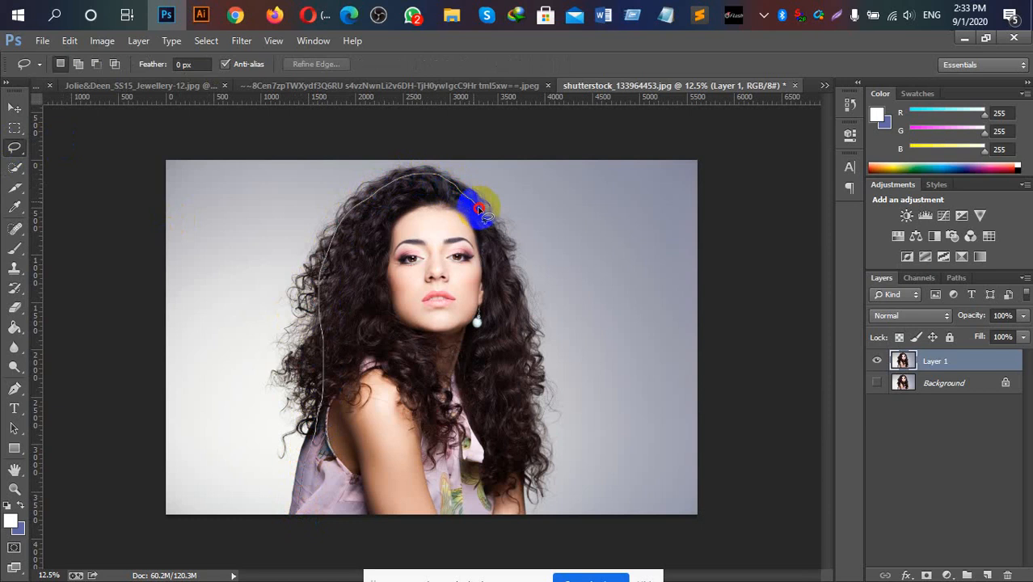
{"action": "mouse_move", "coordinate": [492, 227]}
{"action": "left_mouse_down"}
{"action": "mouse_move", "coordinate": [531, 348]}
{"action": "mouse_move", "coordinate": [522, 514]}
{"action": "mouse_move", "coordinate": [291, 513]}
{"action": "left_mouse_up"}
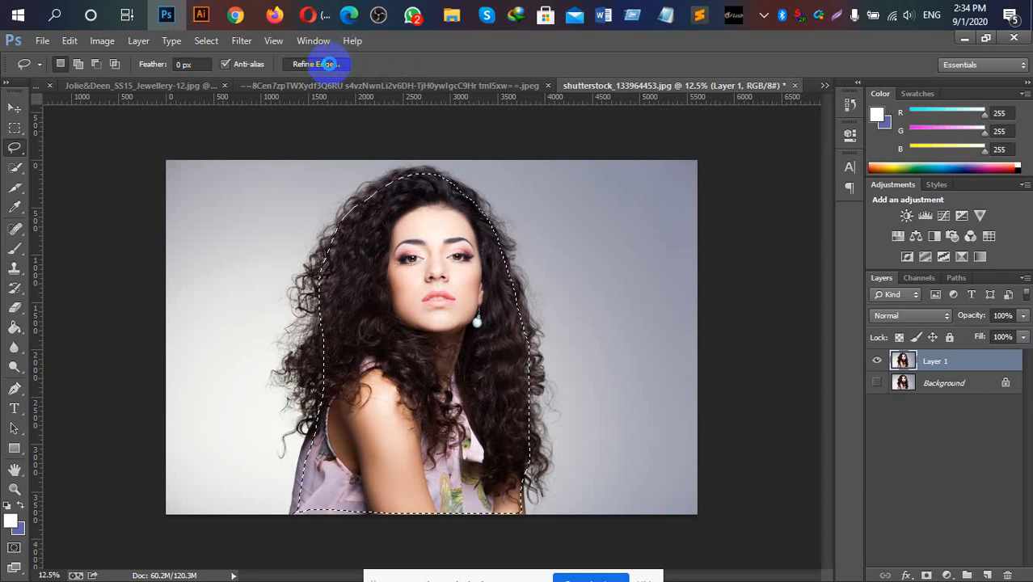
Open Refine Edge for the selection, preview the cutout in the On Layers view and return it to On White
{"action": "left_click", "coordinate": [326, 64]}
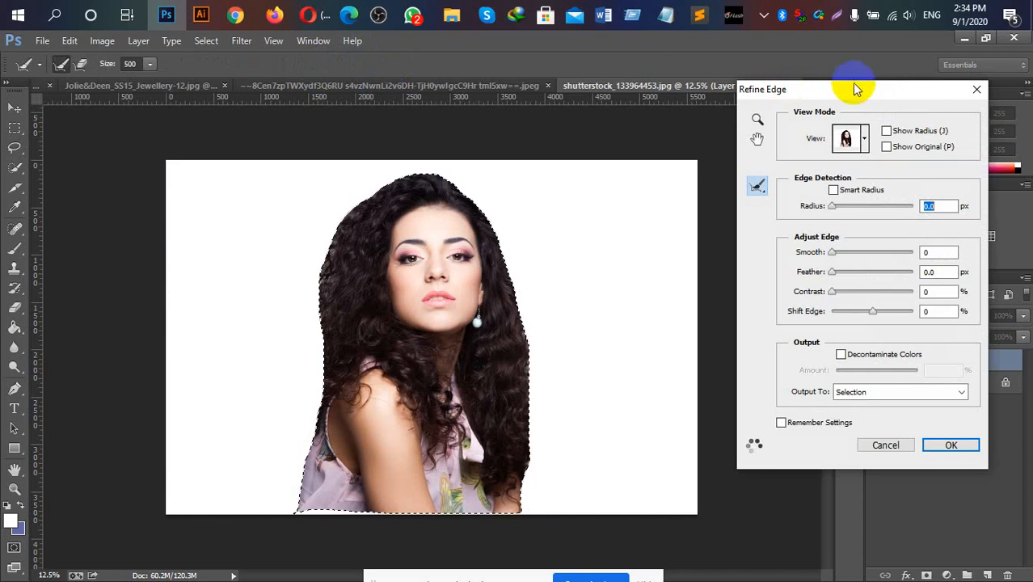
{"action": "left_click_drag", "start_coordinate": [857, 94], "coordinate": [696, 82]}
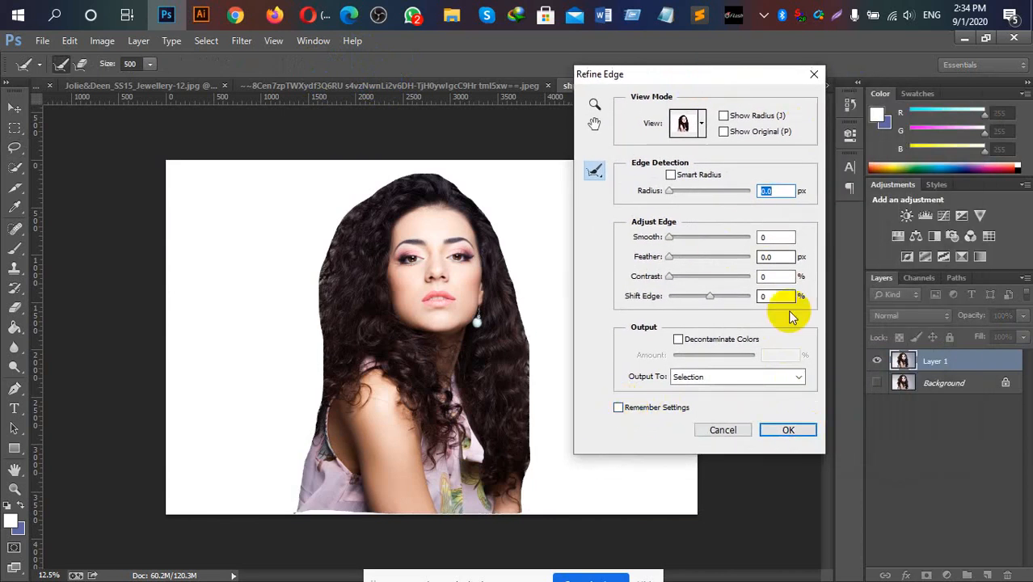
{"action": "left_click_drag", "start_coordinate": [725, 79], "coordinate": [775, 87]}
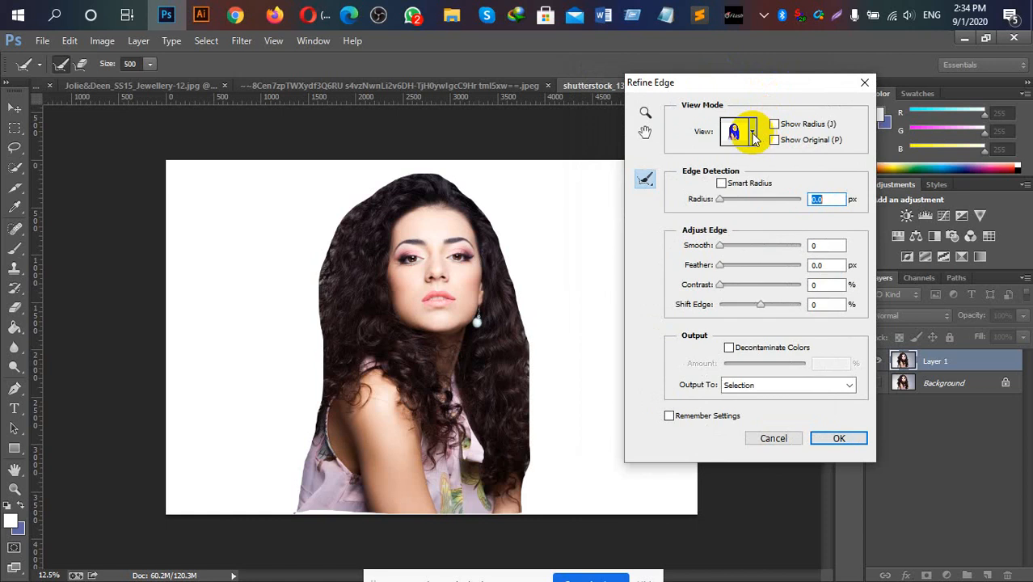
{"action": "left_click", "coordinate": [752, 133]}
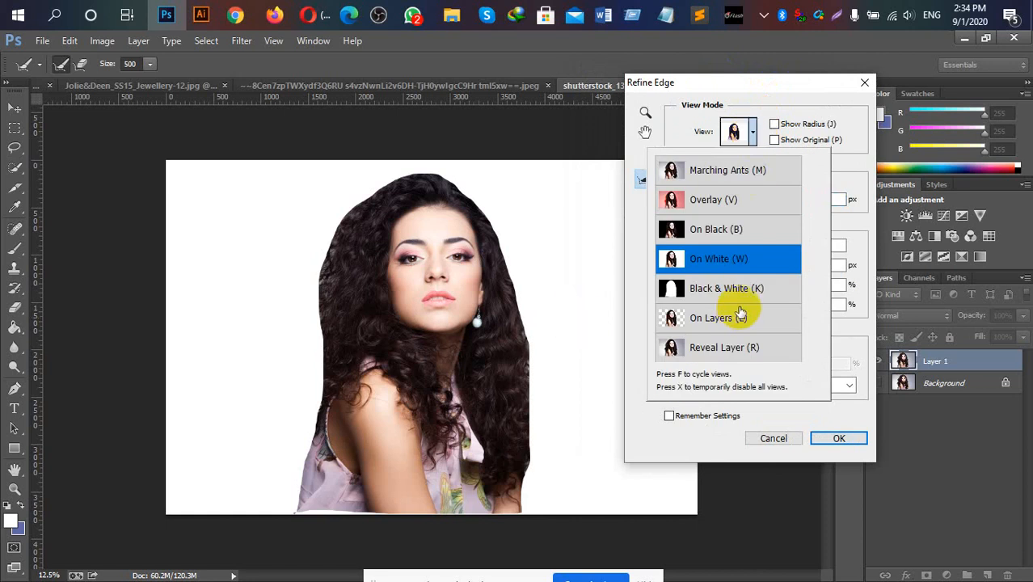
{"action": "left_click", "coordinate": [719, 320]}
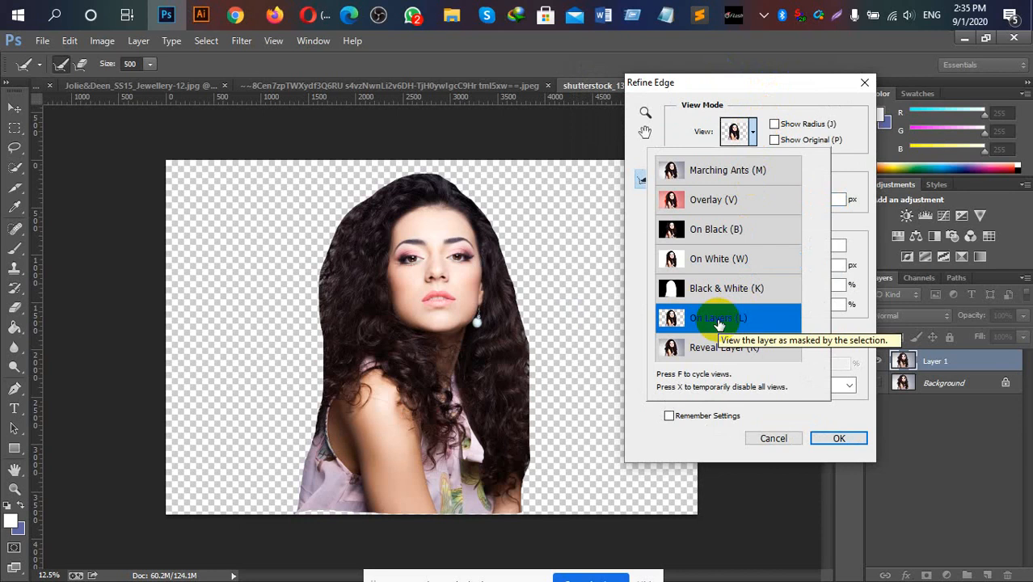
{"action": "left_click", "coordinate": [714, 260]}
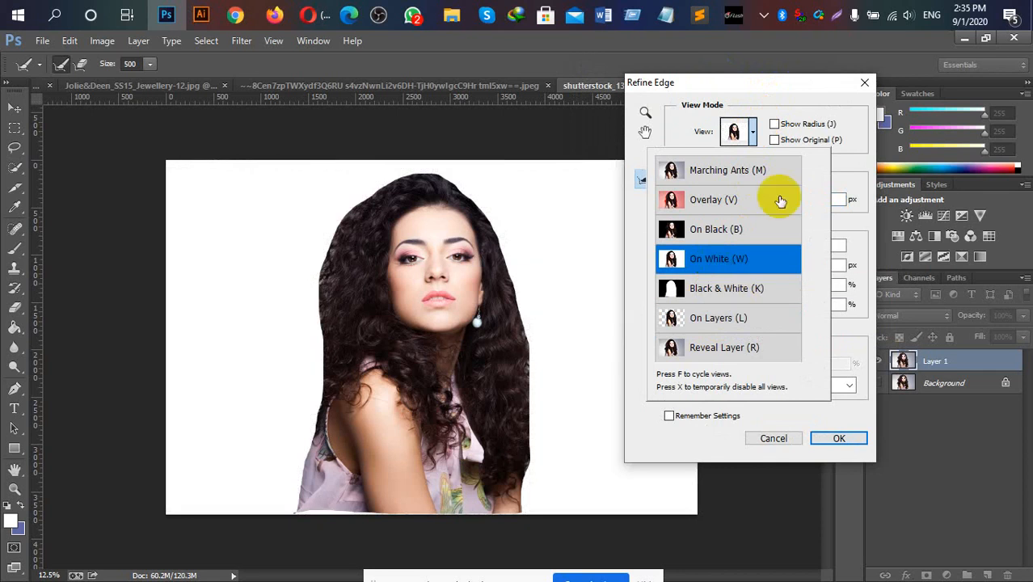
{"action": "left_click", "coordinate": [773, 84]}
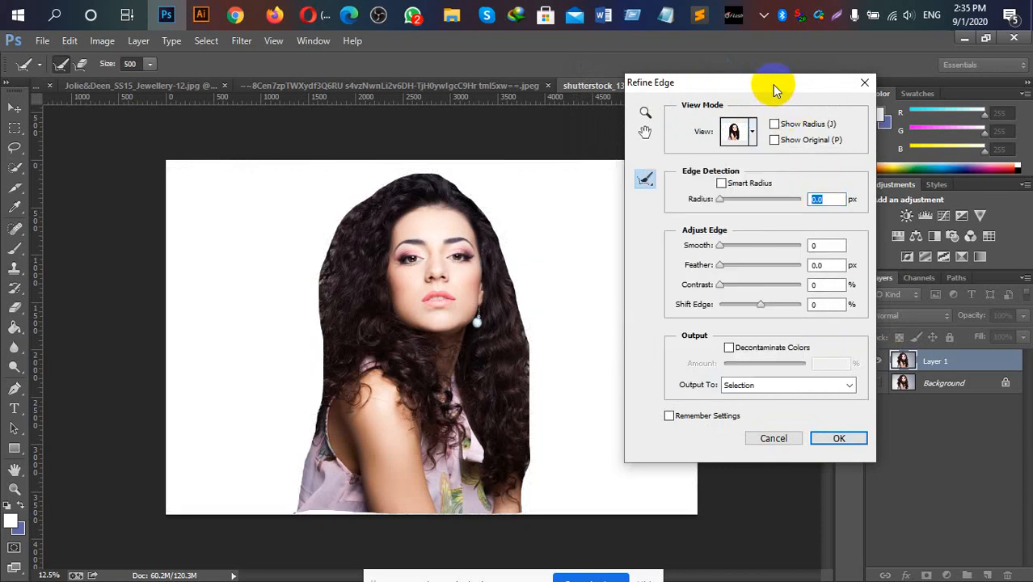
Set the edge detection radius to 1.2 px and keep the Refine Radius Tool as the edge brush
{"action": "left_click", "coordinate": [722, 202]}
{"action": "left_click_drag", "start_coordinate": [722, 202], "coordinate": [727, 204]}
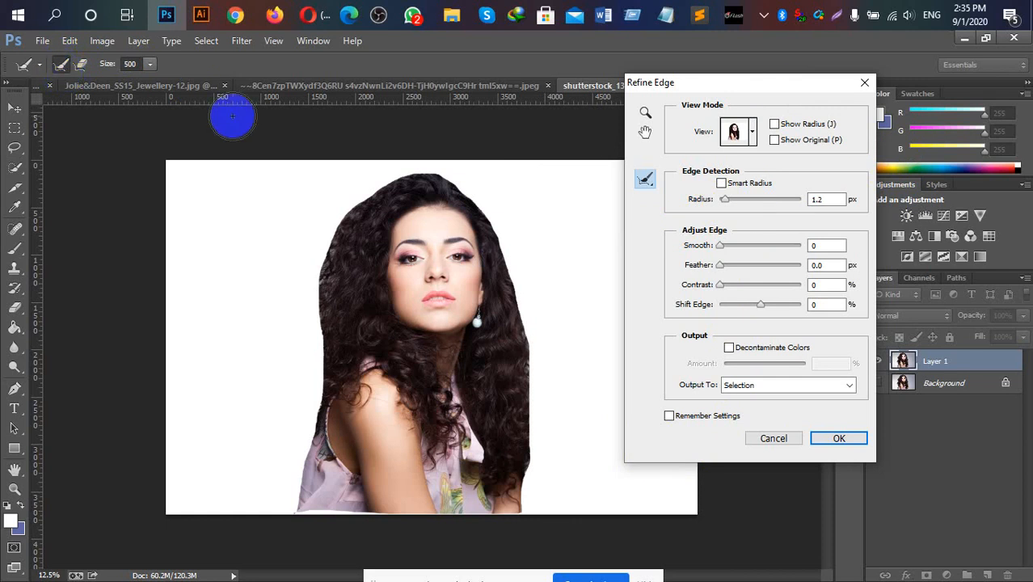
{"action": "left_click", "coordinate": [647, 183]}
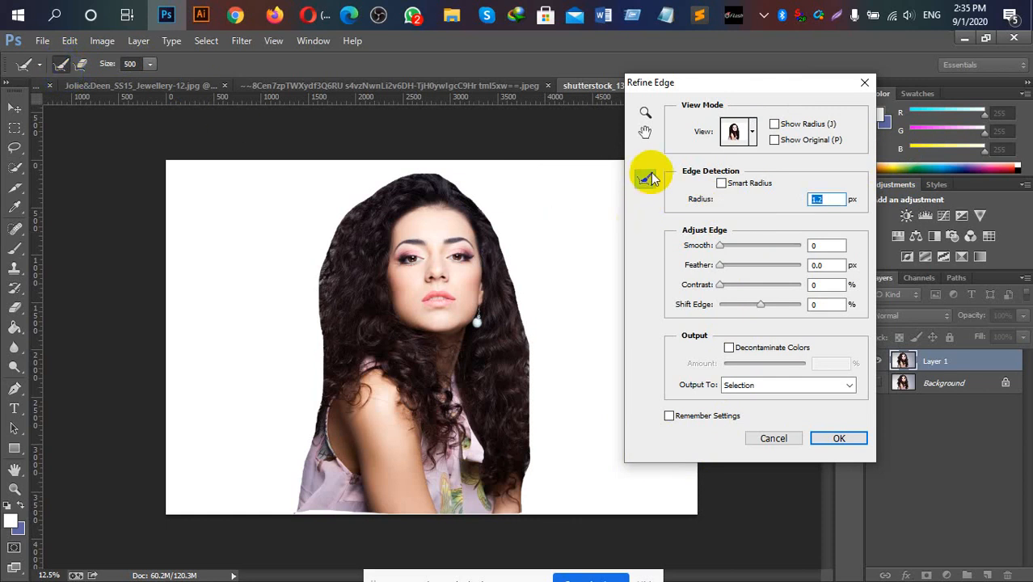
{"action": "left_click", "coordinate": [653, 188]}
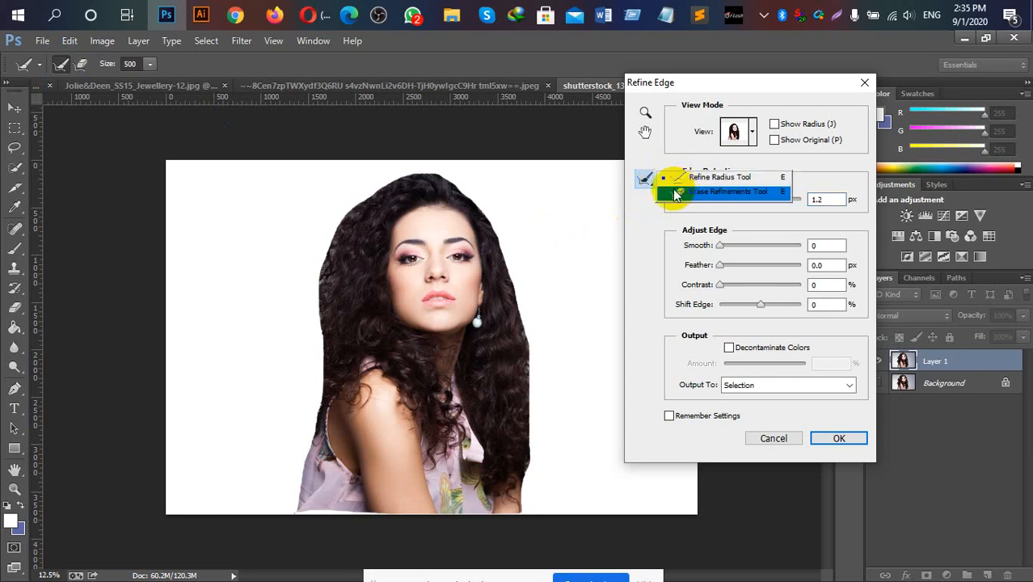
{"action": "left_click", "coordinate": [678, 191]}
Brush the Refine Radius Tool along the hair edge on the image's left side, from the shoulder up over the head
{"action": "mouse_move", "coordinate": [457, 178]}
{"action": "left_mouse_down"}
{"action": "mouse_move", "coordinate": [348, 175]}
{"action": "mouse_move", "coordinate": [358, 276]}
{"action": "mouse_move", "coordinate": [373, 211]}
{"action": "mouse_move", "coordinate": [349, 211]}
{"action": "mouse_move", "coordinate": [325, 408]}
{"action": "left_mouse_up"}
{"action": "left_click", "coordinate": [320, 394]}
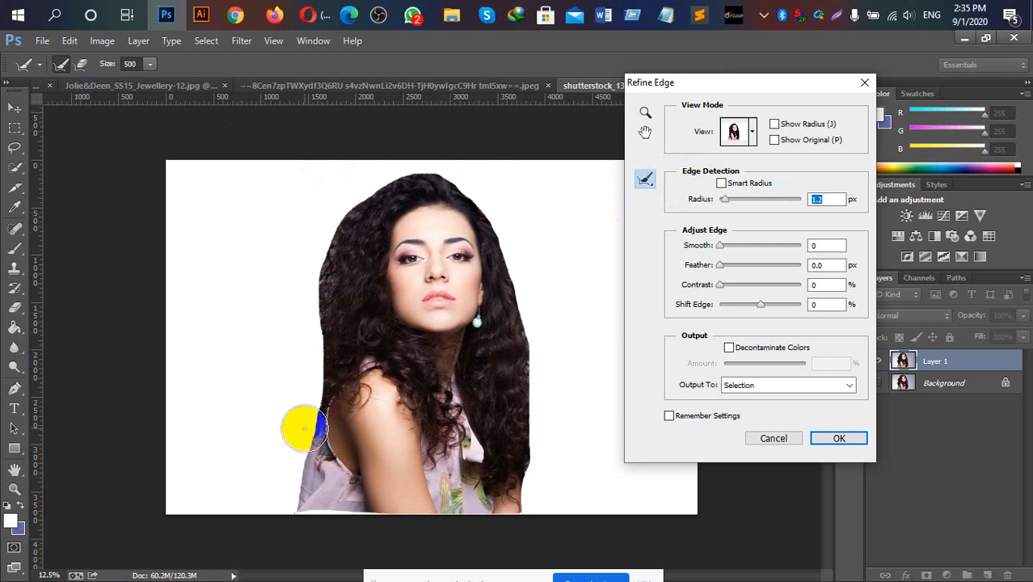
{"action": "left_click", "coordinate": [304, 429]}
{"action": "mouse_move", "coordinate": [304, 429]}
{"action": "left_mouse_down"}
{"action": "mouse_move", "coordinate": [323, 282]}
{"action": "mouse_move", "coordinate": [342, 235]}
{"action": "mouse_move", "coordinate": [402, 183]}
{"action": "mouse_move", "coordinate": [437, 178]}
{"action": "mouse_move", "coordinate": [491, 204]}
{"action": "left_mouse_up"}
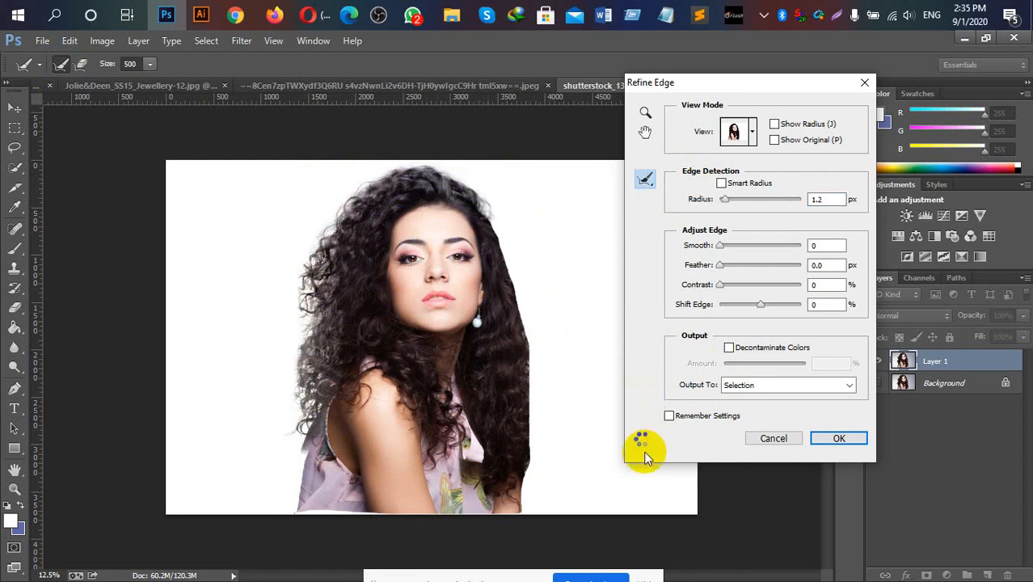
Refine the hair edge on the image's right side, from the top of the head down to the arm
{"action": "mouse_move", "coordinate": [510, 389]}
{"action": "left_mouse_down"}
{"action": "mouse_move", "coordinate": [363, 314]}
{"action": "mouse_move", "coordinate": [360, 277]}
{"action": "mouse_move", "coordinate": [334, 244]}
{"action": "mouse_move", "coordinate": [424, 176]}
{"action": "mouse_move", "coordinate": [383, 215]}
{"action": "mouse_move", "coordinate": [362, 270]}
{"action": "left_mouse_up"}
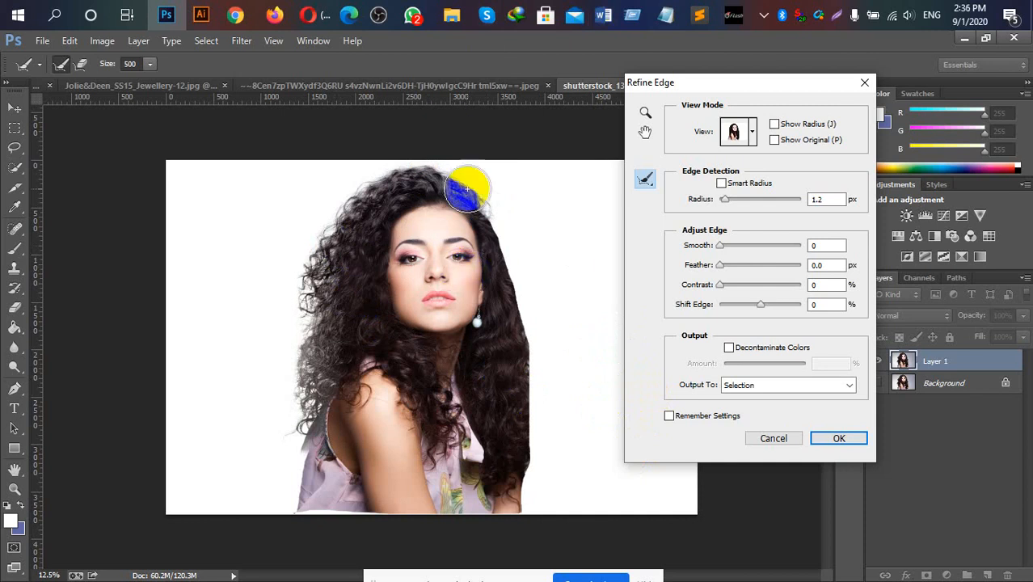
{"action": "mouse_move", "coordinate": [438, 180]}
{"action": "left_mouse_down"}
{"action": "mouse_move", "coordinate": [438, 166]}
{"action": "mouse_move", "coordinate": [468, 173]}
{"action": "mouse_move", "coordinate": [517, 219]}
{"action": "mouse_move", "coordinate": [535, 489]}
{"action": "left_mouse_up"}
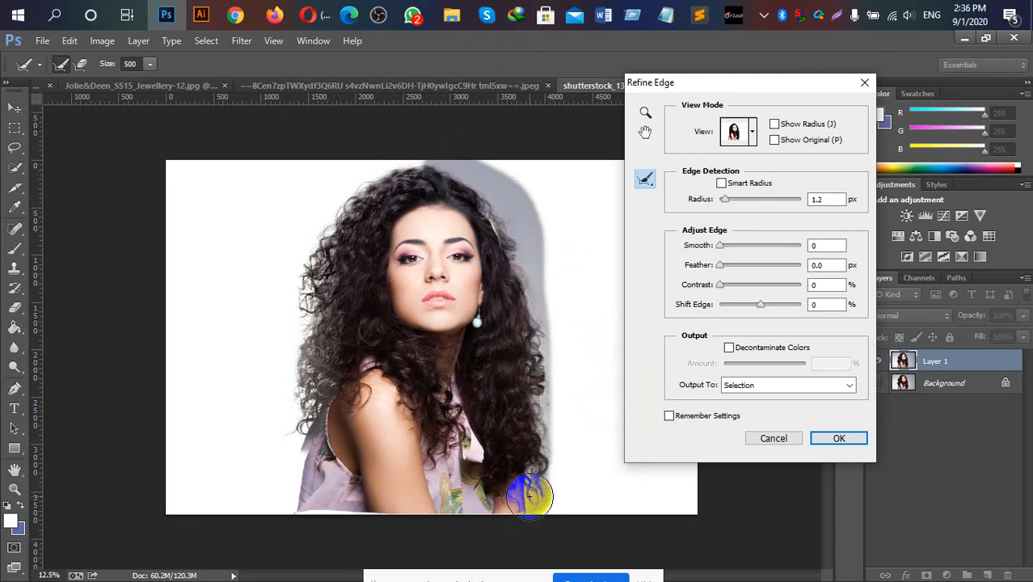
{"action": "left_click", "coordinate": [554, 380]}
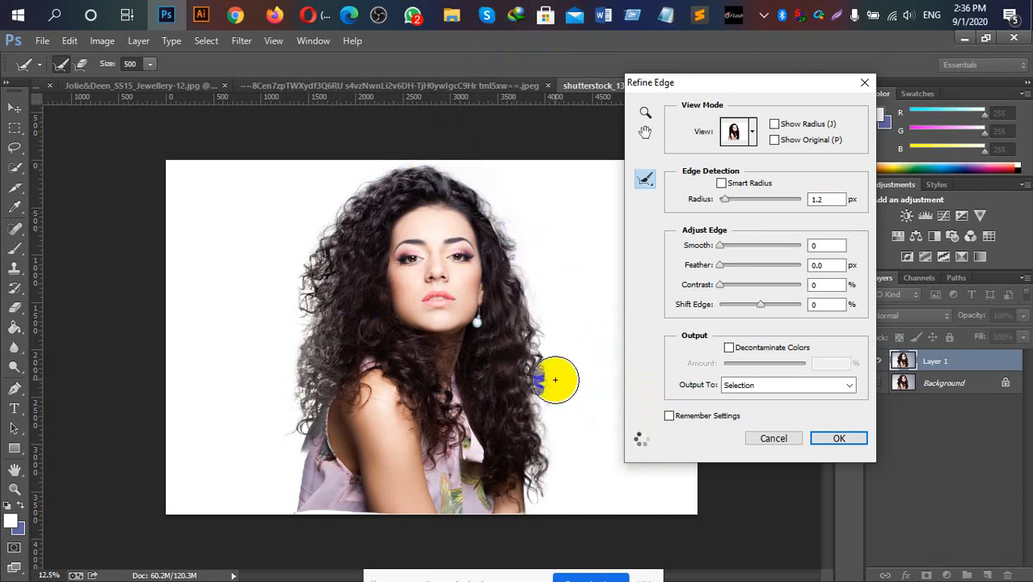
{"action": "mouse_move", "coordinate": [555, 380]}
{"action": "left_mouse_down"}
{"action": "mouse_move", "coordinate": [484, 189]}
{"action": "mouse_move", "coordinate": [489, 224]}
{"action": "mouse_move", "coordinate": [521, 273]}
{"action": "left_mouse_up"}
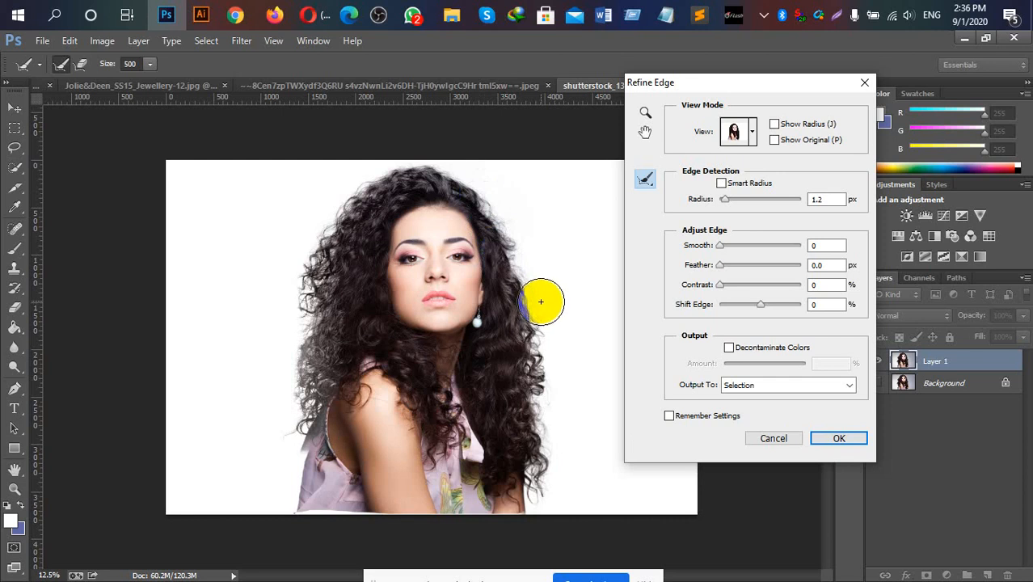
Brush a second pass along the hair edges on both sides to recover the outer curls and loose strands
{"action": "mouse_move", "coordinate": [424, 156]}
{"action": "left_mouse_down"}
{"action": "mouse_move", "coordinate": [337, 175]}
{"action": "mouse_move", "coordinate": [314, 207]}
{"action": "mouse_move", "coordinate": [309, 252]}
{"action": "mouse_move", "coordinate": [365, 173]}
{"action": "mouse_move", "coordinate": [320, 234]}
{"action": "mouse_move", "coordinate": [296, 295]}
{"action": "mouse_move", "coordinate": [294, 346]}
{"action": "mouse_move", "coordinate": [288, 305]}
{"action": "mouse_move", "coordinate": [270, 345]}
{"action": "mouse_move", "coordinate": [267, 393]}
{"action": "mouse_move", "coordinate": [295, 387]}
{"action": "left_mouse_up"}
{"action": "mouse_move", "coordinate": [272, 413]}
{"action": "left_mouse_down"}
{"action": "mouse_move", "coordinate": [257, 364]}
{"action": "mouse_move", "coordinate": [256, 397]}
{"action": "mouse_move", "coordinate": [274, 425]}
{"action": "mouse_move", "coordinate": [301, 431]}
{"action": "mouse_move", "coordinate": [257, 469]}
{"action": "mouse_move", "coordinate": [272, 436]}
{"action": "mouse_move", "coordinate": [272, 368]}
{"action": "left_mouse_up"}
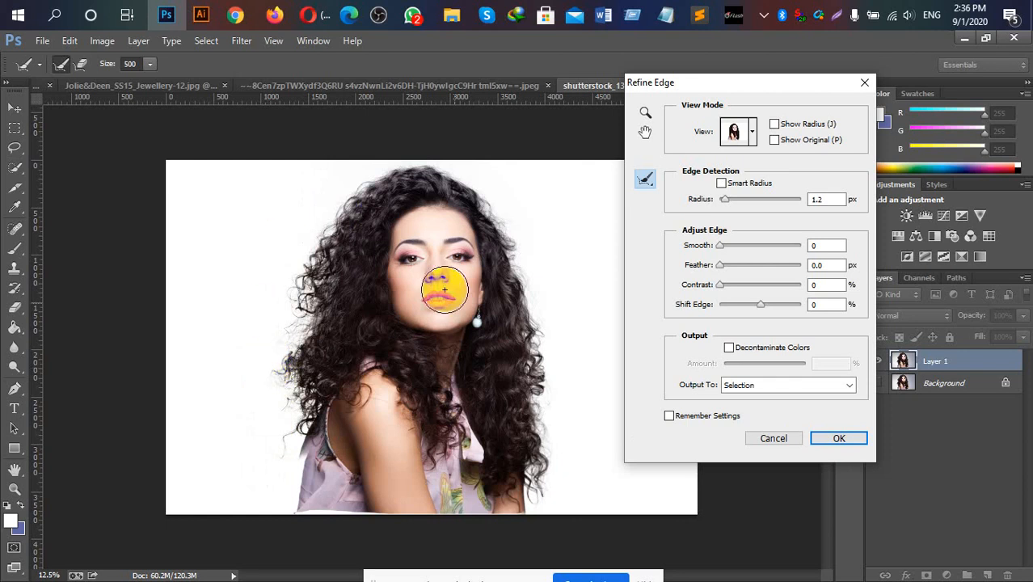
{"action": "mouse_move", "coordinate": [444, 167]}
{"action": "left_mouse_down"}
{"action": "mouse_move", "coordinate": [506, 219]}
{"action": "mouse_move", "coordinate": [535, 301]}
{"action": "mouse_move", "coordinate": [554, 481]}
{"action": "mouse_move", "coordinate": [542, 507]}
{"action": "mouse_move", "coordinate": [540, 477]}
{"action": "left_mouse_up"}
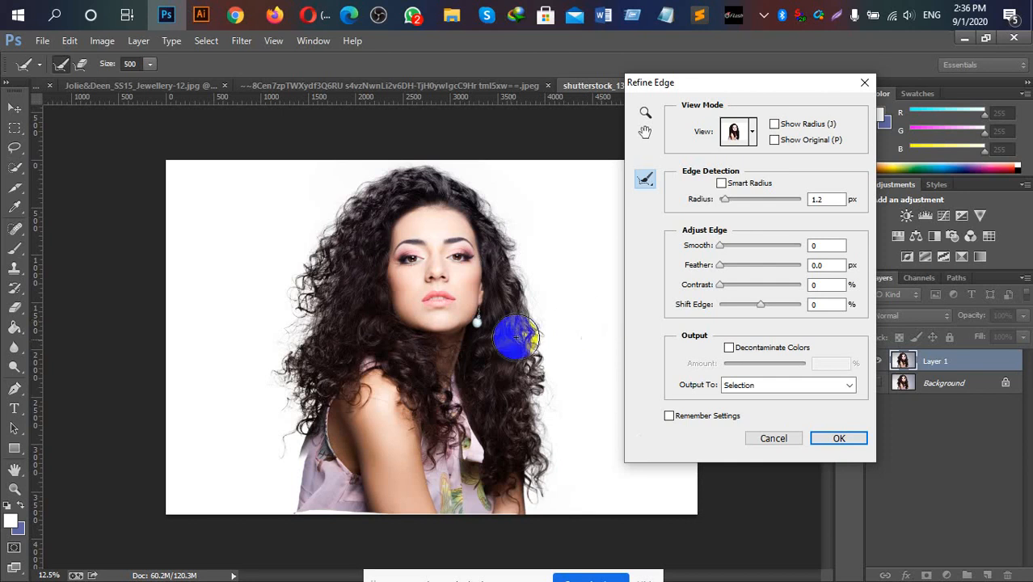
{"action": "mouse_move", "coordinate": [279, 345]}
{"action": "left_mouse_down"}
{"action": "mouse_move", "coordinate": [294, 304]}
{"action": "mouse_move", "coordinate": [261, 324]}
{"action": "mouse_move", "coordinate": [275, 372]}
{"action": "mouse_move", "coordinate": [288, 299]}
{"action": "left_mouse_up"}
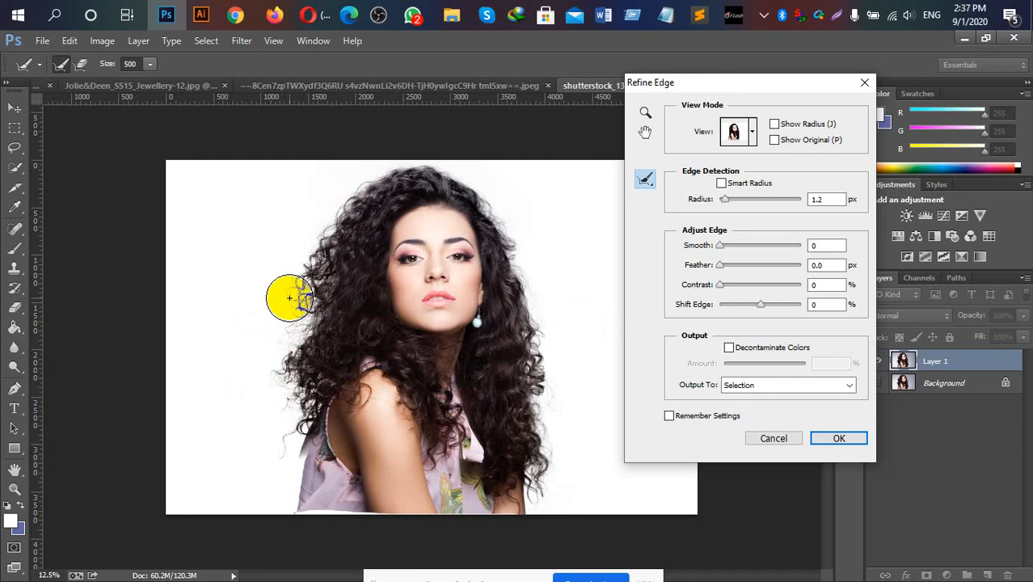
{"action": "left_click_drag", "start_coordinate": [289, 298], "coordinate": [288, 291]}
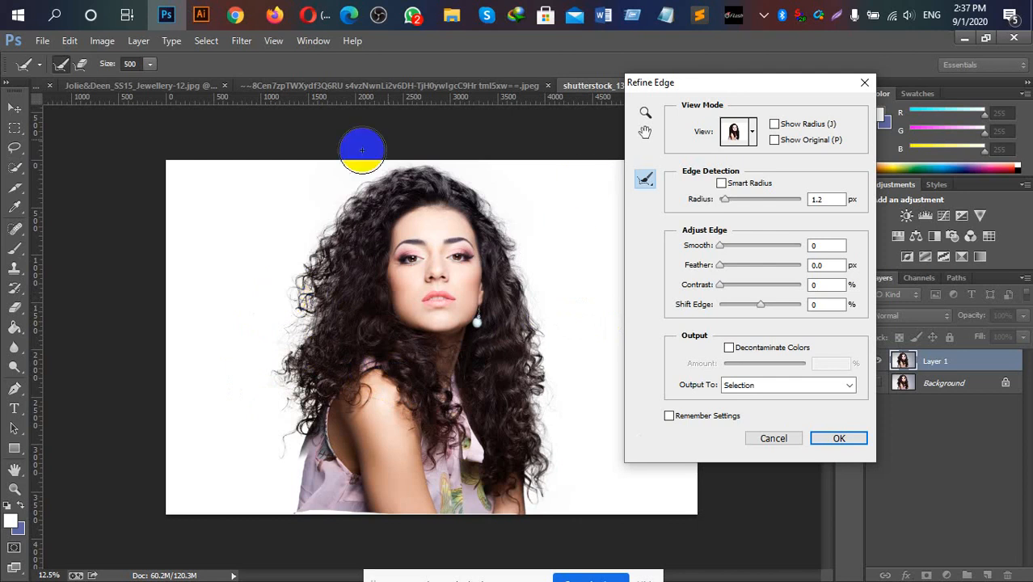
Adjust the refined selection with Shift Edge at +5% and Contrast at 23%
{"action": "left_click", "coordinate": [718, 84]}
{"action": "left_click_drag", "start_coordinate": [719, 83], "coordinate": [747, 73]}
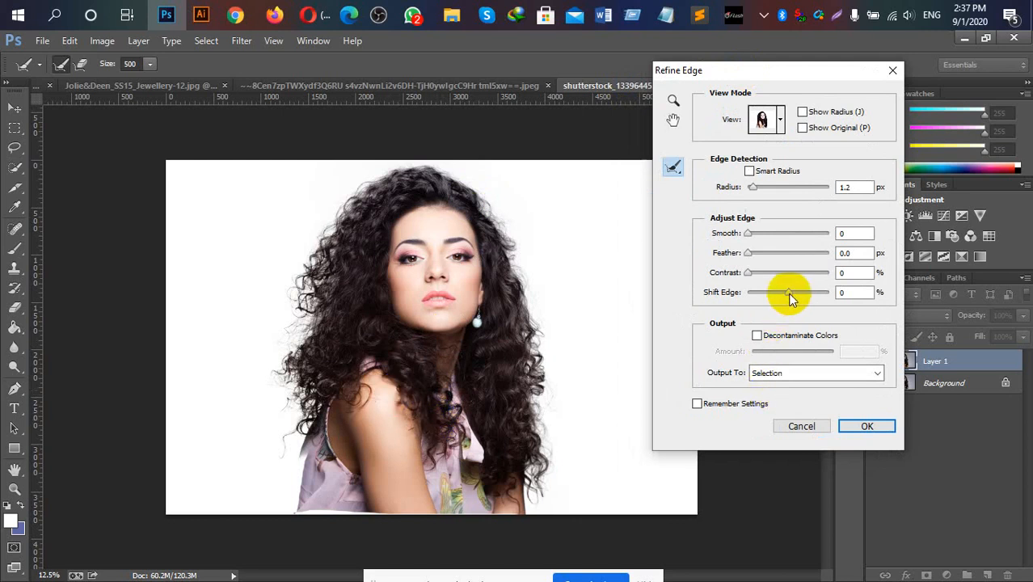
{"action": "left_click_drag", "start_coordinate": [791, 297], "coordinate": [790, 293]}
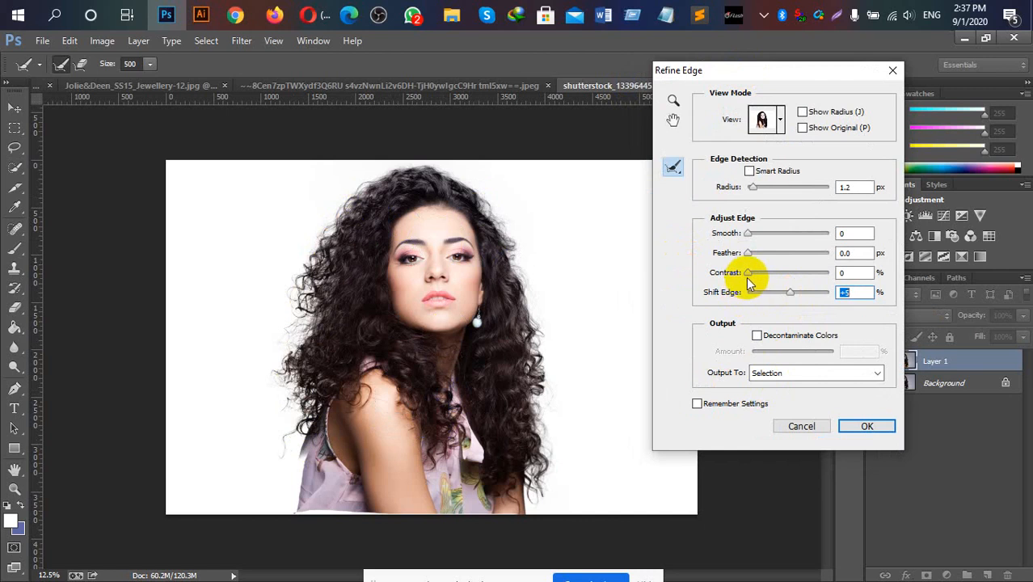
{"action": "left_click_drag", "start_coordinate": [749, 275], "coordinate": [767, 276]}
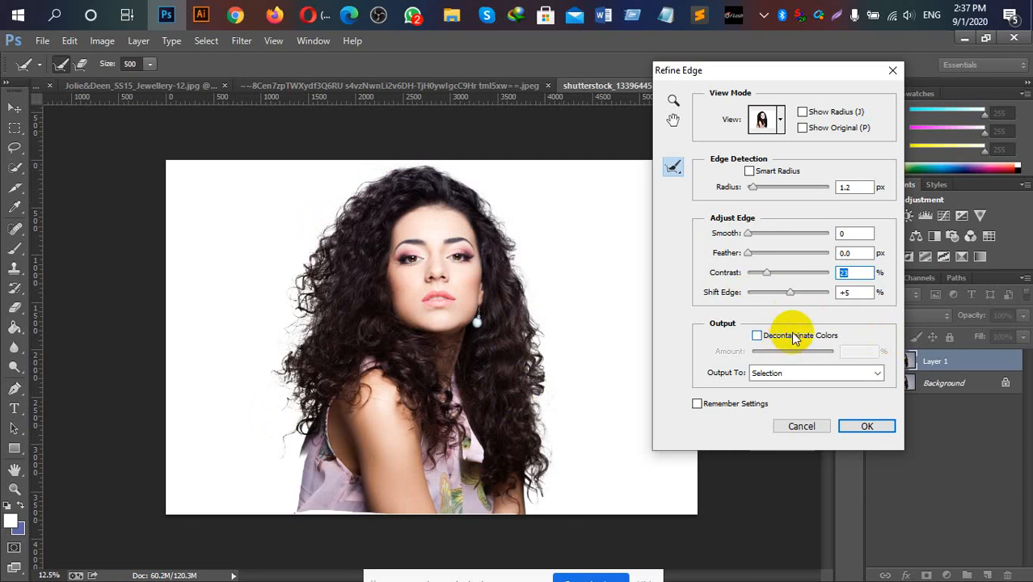
Refine the selection edge along the loose curl and blouse on the image's left side
{"action": "left_click", "coordinate": [469, 344]}
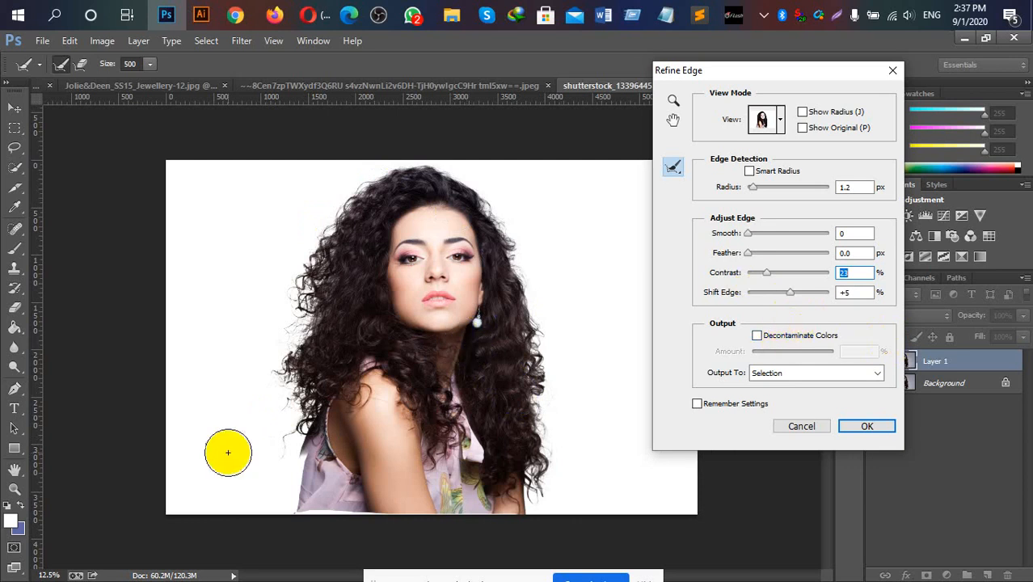
{"action": "left_click", "coordinate": [278, 431]}
{"action": "mouse_move", "coordinate": [278, 431]}
{"action": "left_mouse_down"}
{"action": "mouse_move", "coordinate": [273, 461]}
{"action": "mouse_move", "coordinate": [293, 469]}
{"action": "mouse_move", "coordinate": [277, 468]}
{"action": "left_mouse_up"}
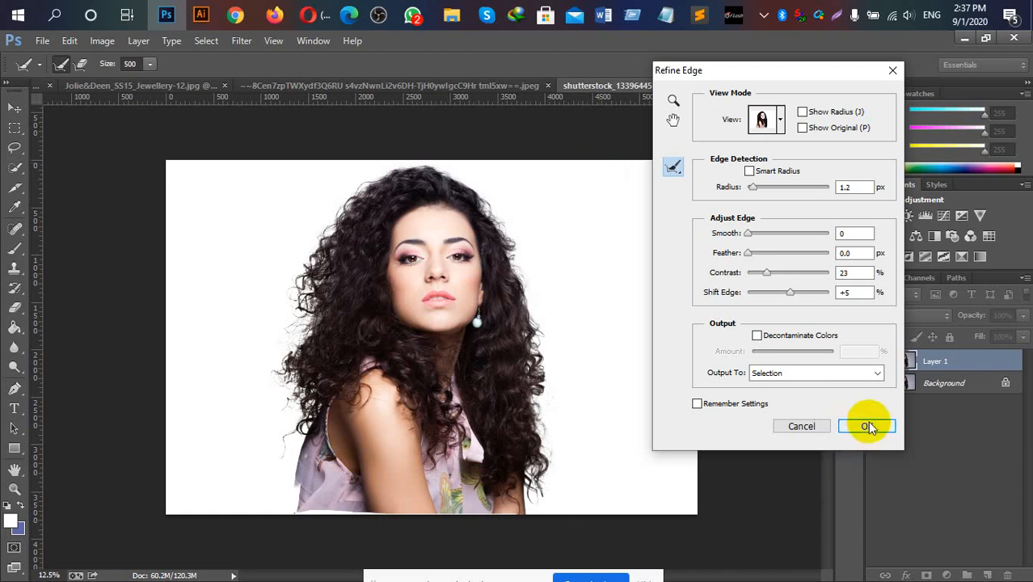
Output the refined selection to a New Layer and apply the edge refinement
{"action": "left_click", "coordinate": [878, 372]}
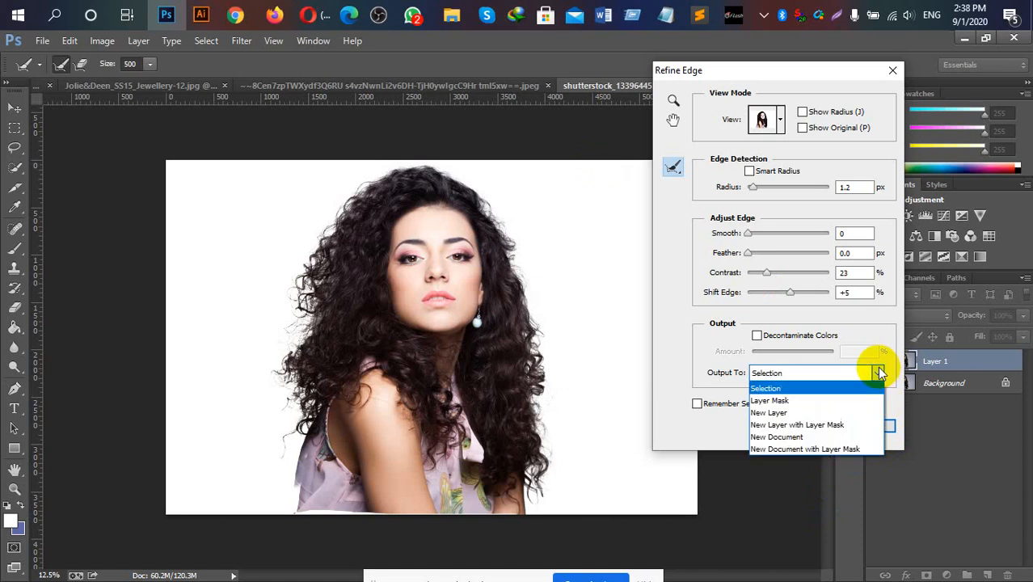
{"action": "left_click", "coordinate": [779, 414]}
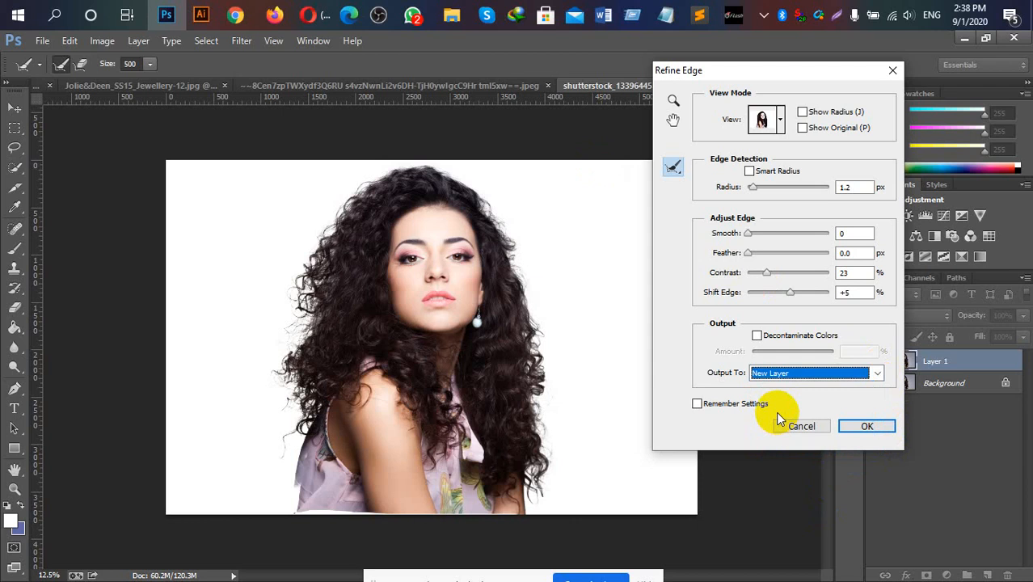
{"action": "left_click", "coordinate": [855, 427]}
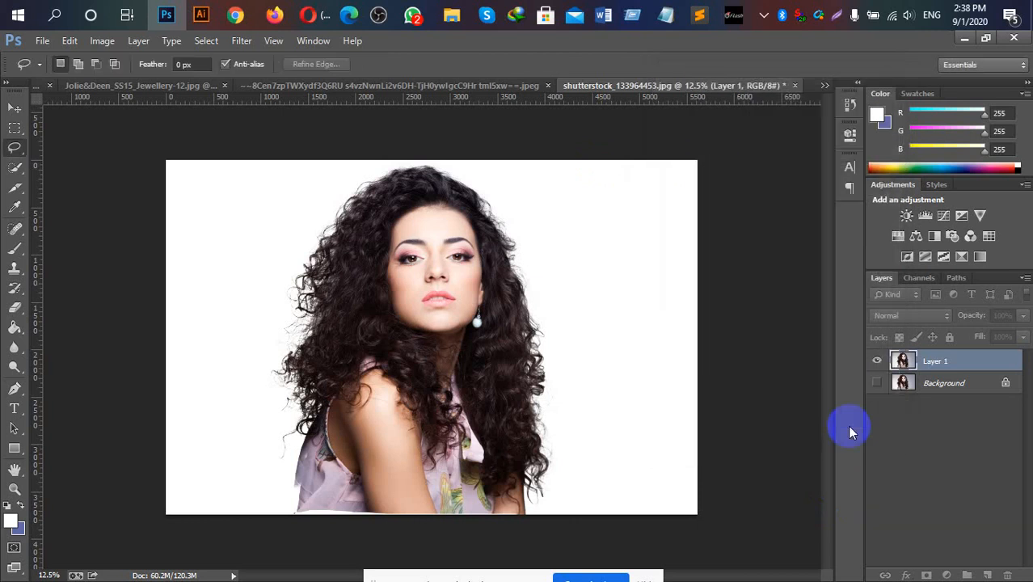
{"action": "left_click", "coordinate": [578, 305]}
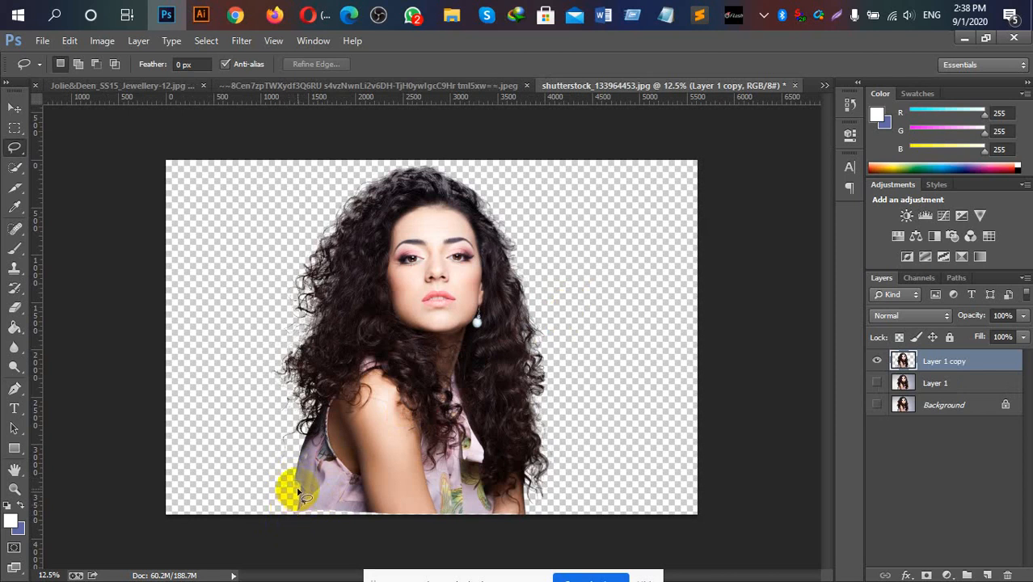
Restore the missing blouse edge and hair edge on the image's left side with the 300 px History Brush
{"action": "left_click", "coordinate": [13, 288]}
{"action": "left_click", "coordinate": [74, 285]}
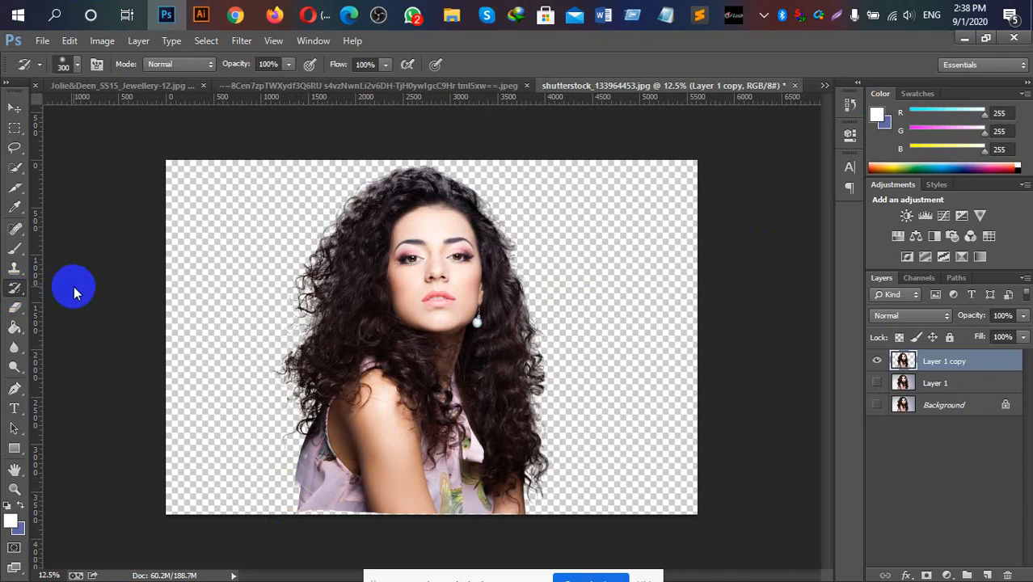
{"action": "mouse_move", "coordinate": [257, 441]}
{"action": "left_mouse_down"}
{"action": "mouse_move", "coordinate": [284, 485]}
{"action": "mouse_move", "coordinate": [298, 482]}
{"action": "mouse_move", "coordinate": [292, 520]}
{"action": "mouse_move", "coordinate": [289, 486]}
{"action": "mouse_move", "coordinate": [307, 463]}
{"action": "mouse_move", "coordinate": [291, 453]}
{"action": "left_mouse_up"}
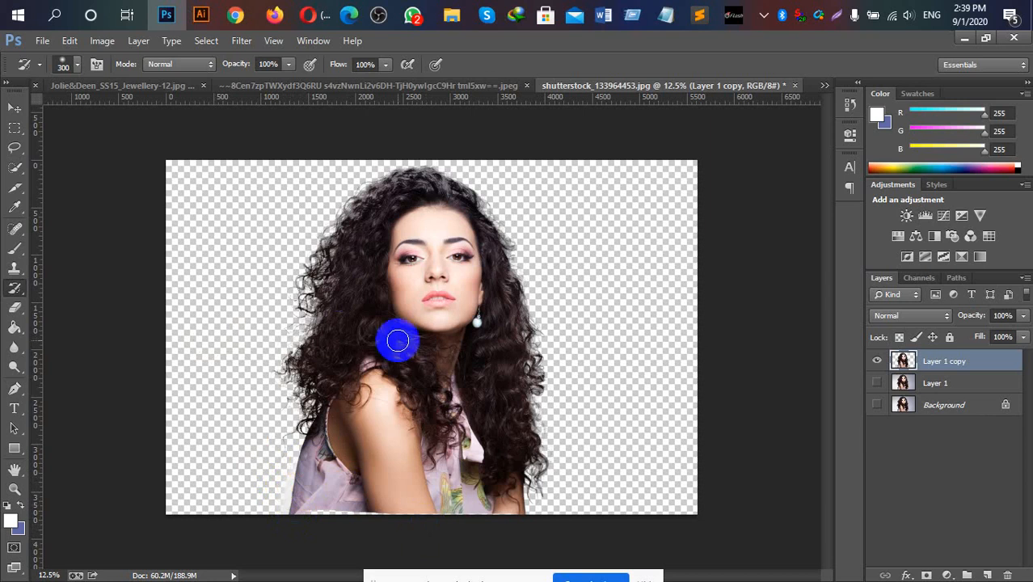
{"action": "mouse_move", "coordinate": [288, 325]}
{"action": "left_mouse_down"}
{"action": "mouse_move", "coordinate": [297, 332]}
{"action": "mouse_move", "coordinate": [304, 317]}
{"action": "mouse_move", "coordinate": [287, 377]}
{"action": "mouse_move", "coordinate": [295, 416]}
{"action": "mouse_move", "coordinate": [310, 426]}
{"action": "left_mouse_up"}
{"action": "left_click", "coordinate": [519, 249]}
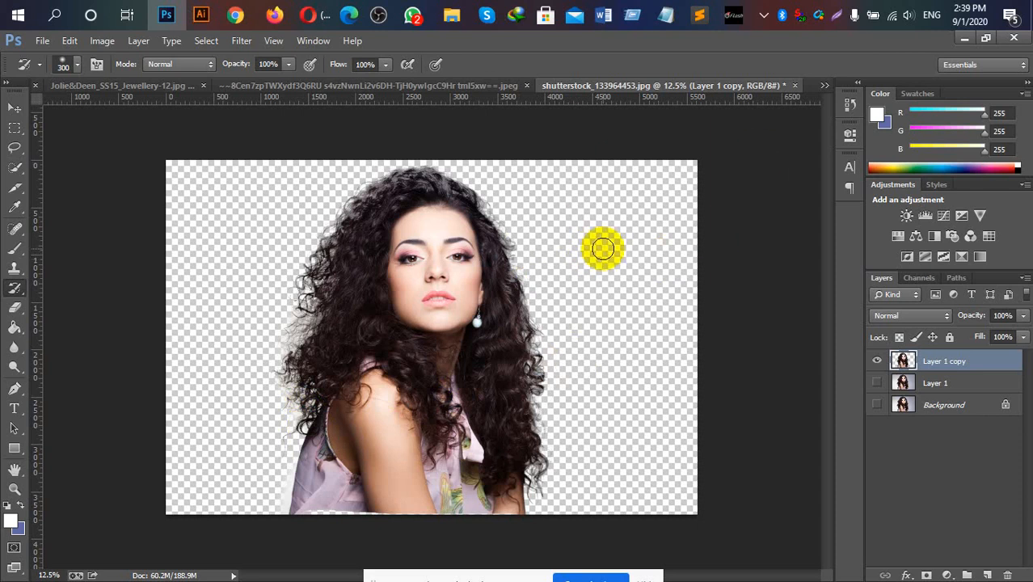
{"action": "left_click", "coordinate": [831, 503]}
{"action": "mouse_move", "coordinate": [354, 280]}
{"action": "left_mouse_down"}
{"action": "mouse_move", "coordinate": [333, 308]}
{"action": "mouse_move", "coordinate": [373, 229]}
{"action": "left_mouse_up"}
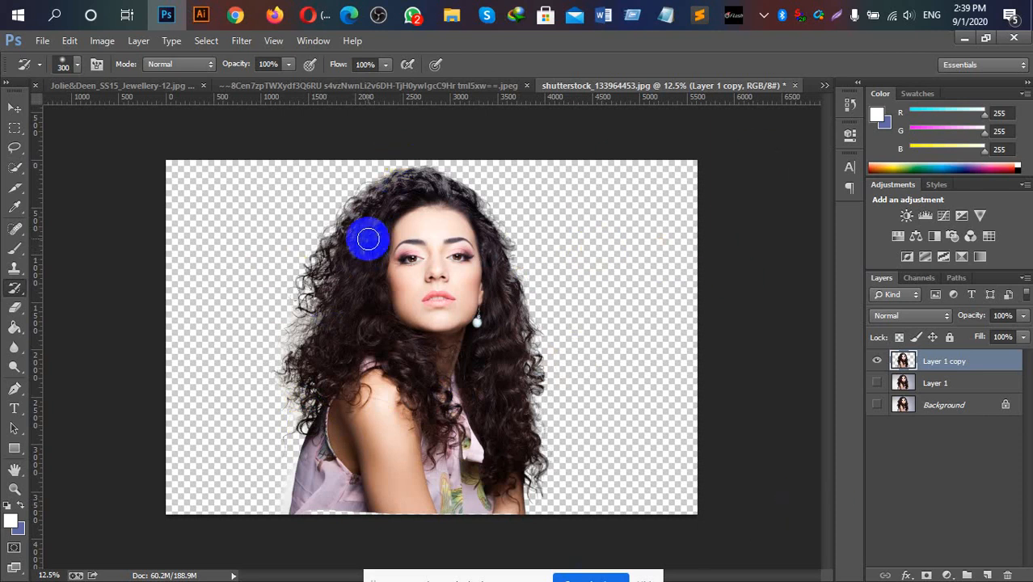
Place a new white-filled layer directly beneath the portrait cutout and merge it with the cutout layer
{"action": "left_click", "coordinate": [987, 575]}
{"action": "left_click_drag", "start_coordinate": [937, 364], "coordinate": [936, 393]}
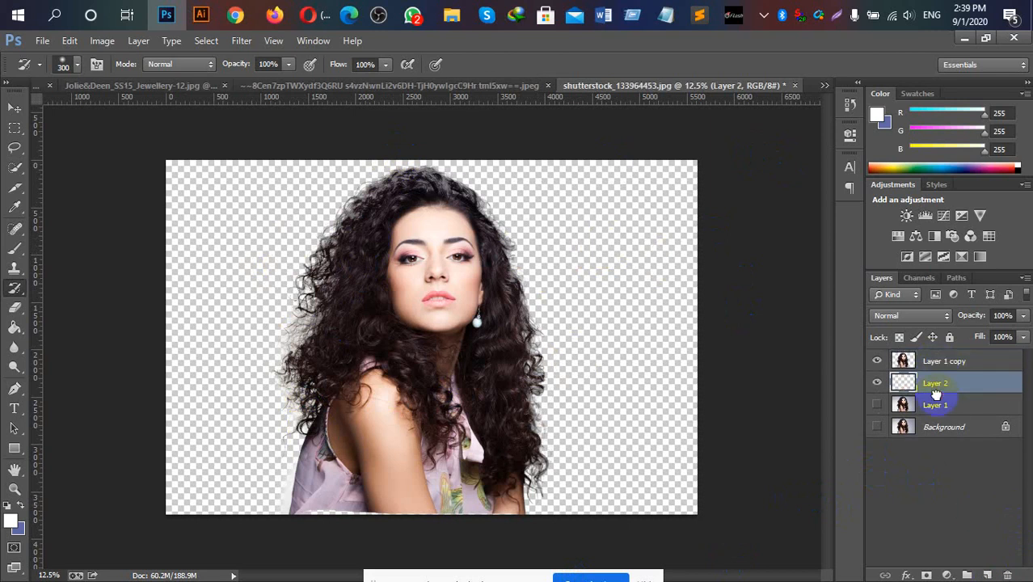
{"action": "key", "text": "g"}
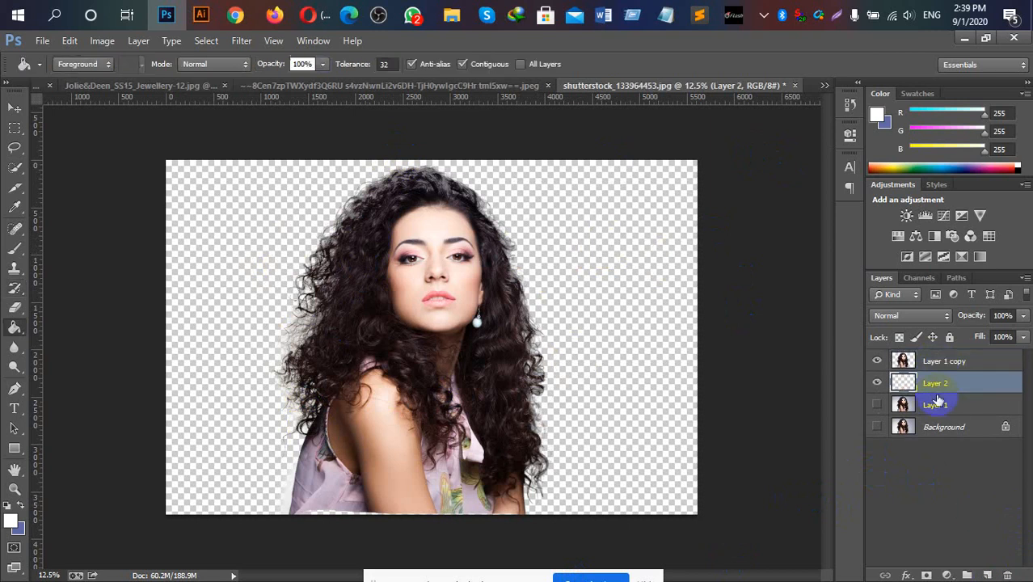
{"action": "left_click", "coordinate": [630, 316]}
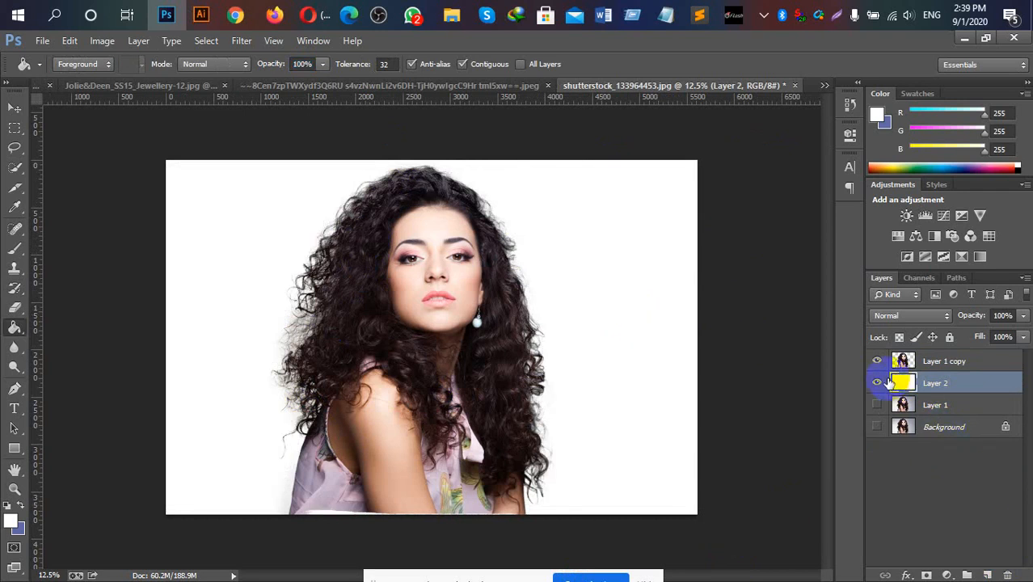
{"action": "left_click", "coordinate": [936, 366], "text": "ctrl"}
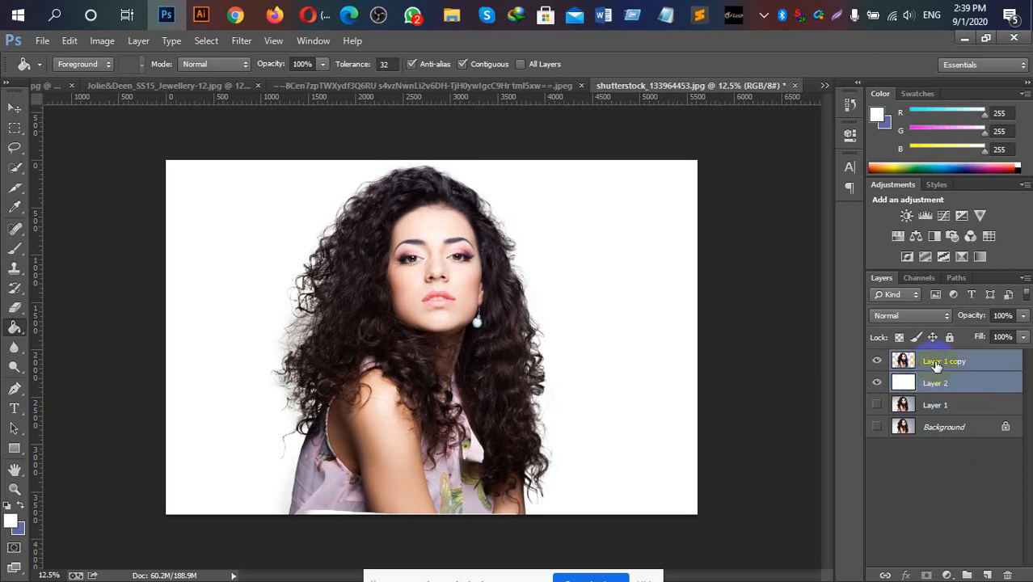
{"action": "key", "text": "ctrl+e"}
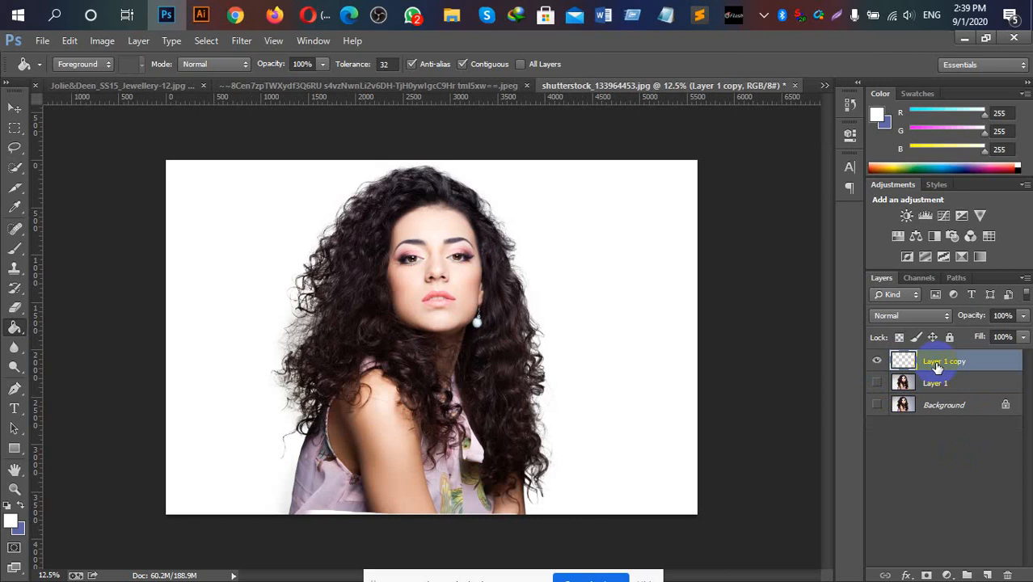
Show Layer 1 and toggle Layer 1 copy's visibility repeatedly to compare the white-background cutout with the original photo
{"action": "left_click", "coordinate": [878, 383]}
{"action": "left_click", "coordinate": [878, 362]}
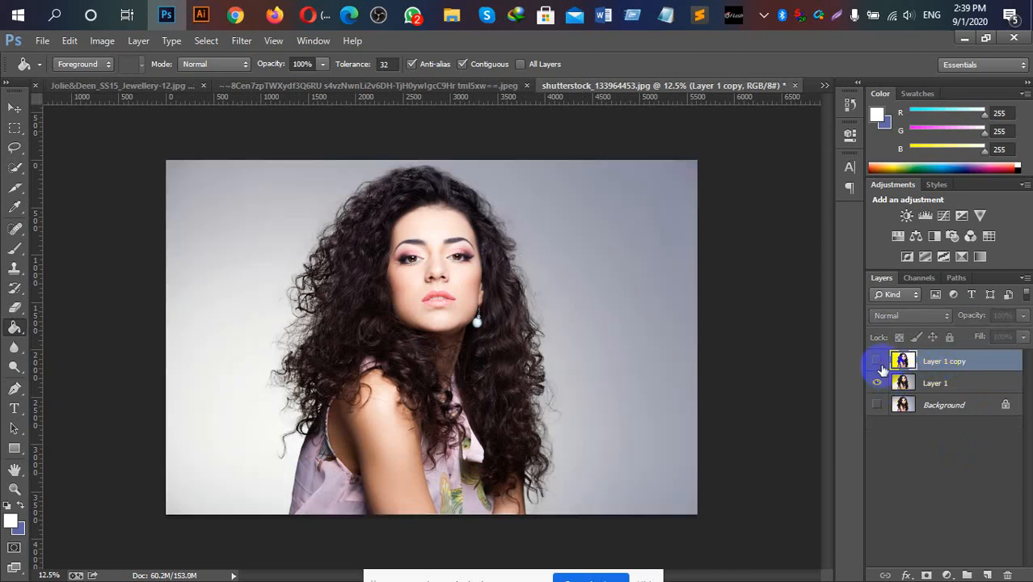
{"action": "left_click", "coordinate": [878, 361]}
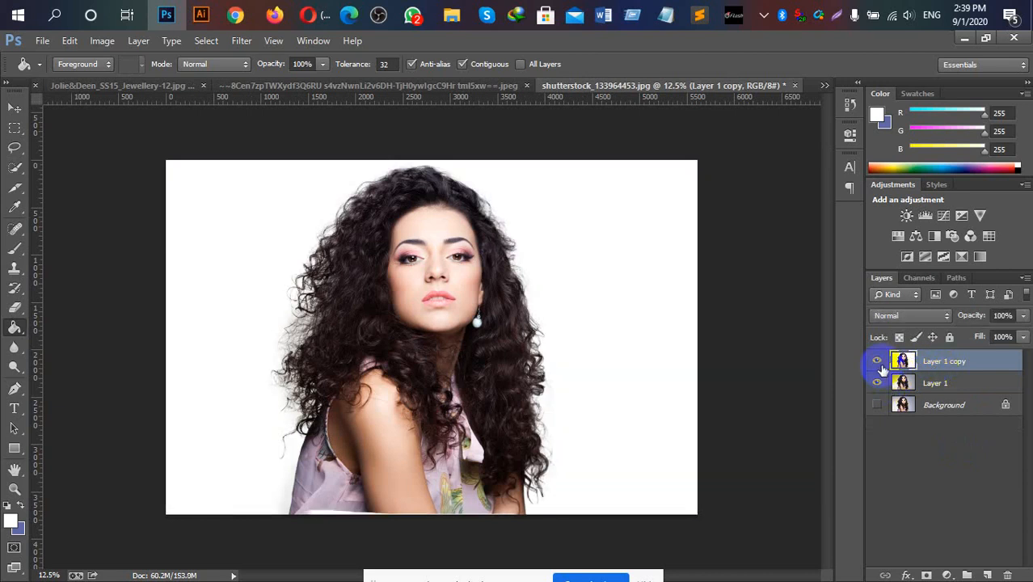
{"action": "left_click", "coordinate": [878, 362]}
{"action": "left_click", "coordinate": [878, 362]}
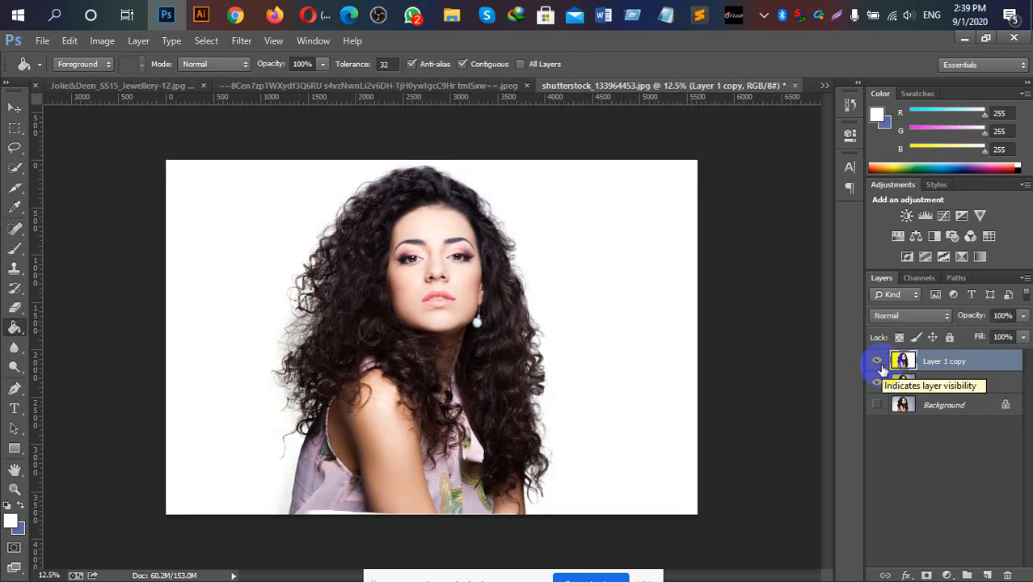
{"action": "left_click", "coordinate": [878, 362]}
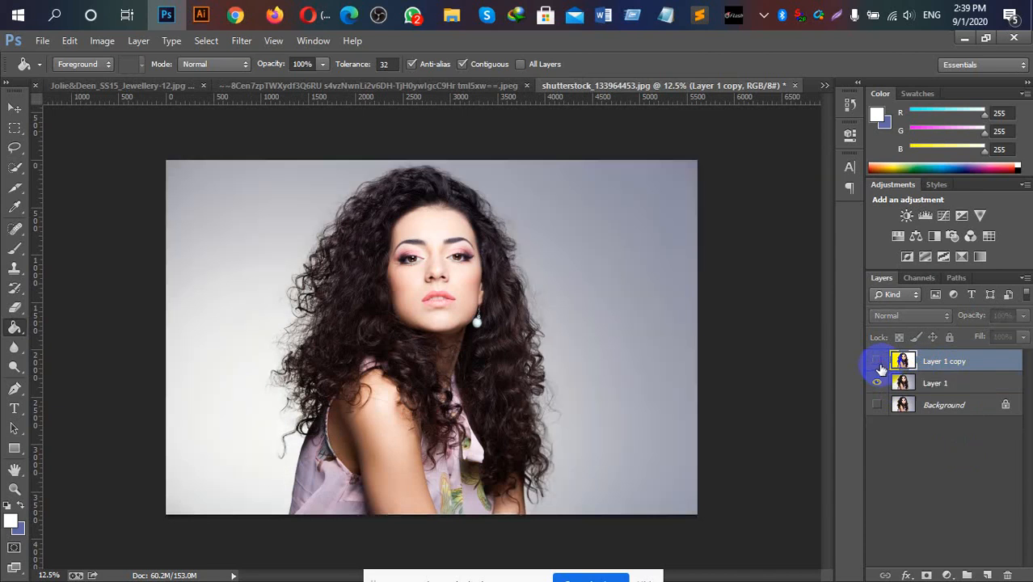
{"action": "left_click", "coordinate": [880, 364]}
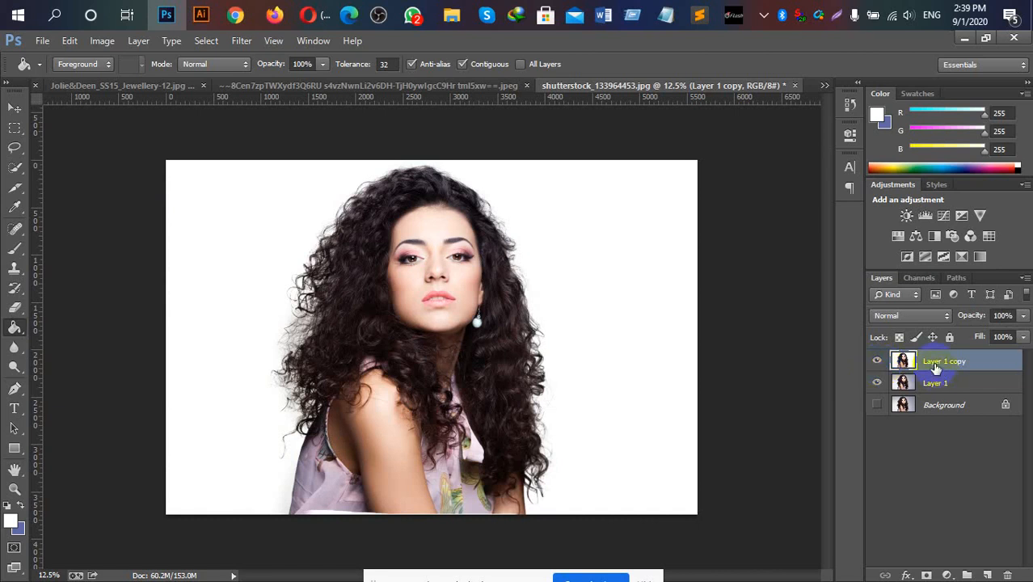
{"action": "left_click", "coordinate": [877, 364]}
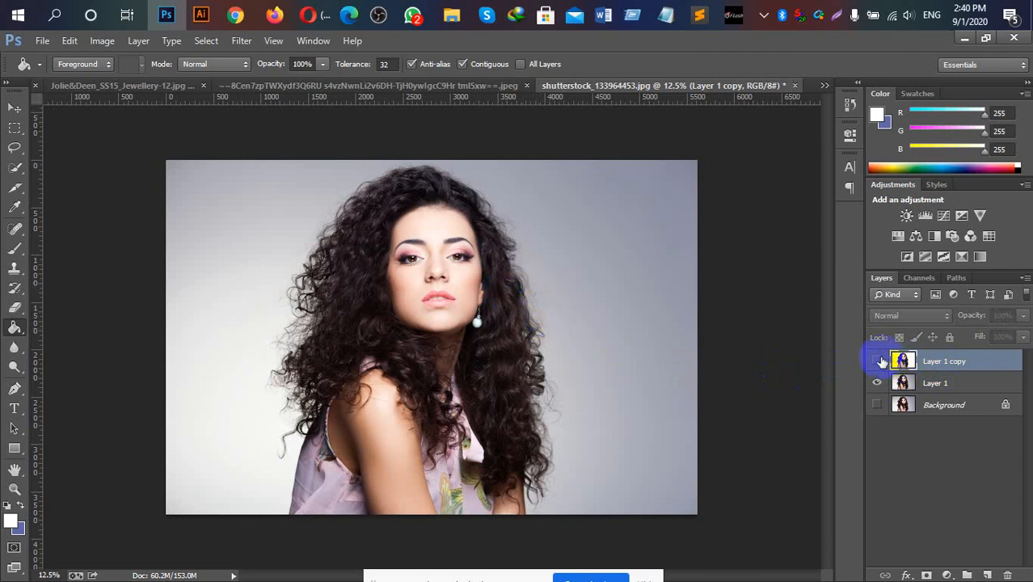
{"action": "left_click", "coordinate": [877, 361]}
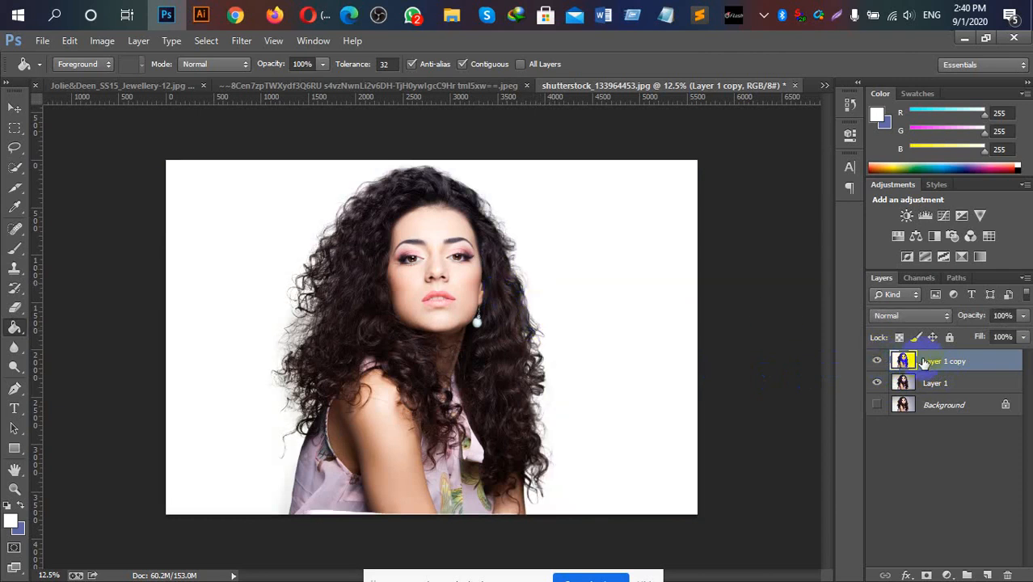
Try painting with the 175 px History Brush on Layer 1 copy along the hair edge on the image's right side
{"action": "left_click", "coordinate": [14, 288]}
{"action": "left_click", "coordinate": [49, 287]}
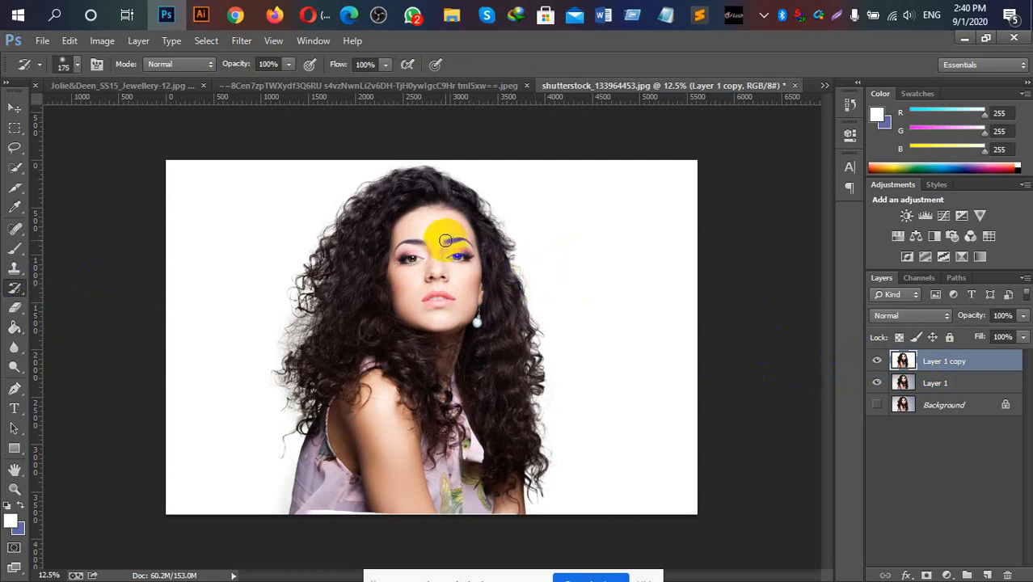
{"action": "mouse_move", "coordinate": [526, 281]}
{"action": "left_mouse_down"}
{"action": "mouse_move", "coordinate": [516, 267]}
{"action": "mouse_move", "coordinate": [549, 382]}
{"action": "mouse_move", "coordinate": [547, 368]}
{"action": "left_mouse_up"}
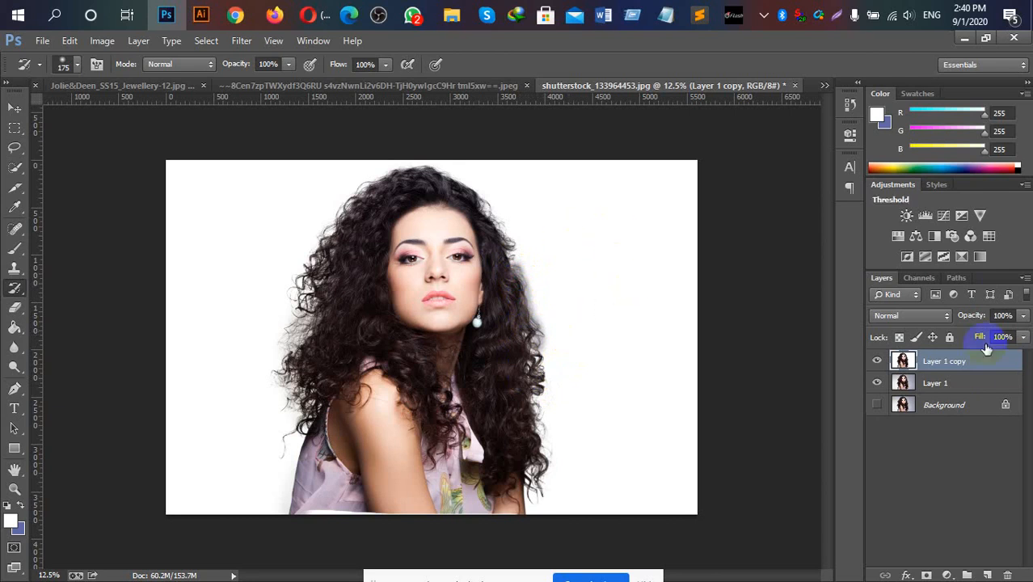
{"action": "left_click", "coordinate": [913, 364]}
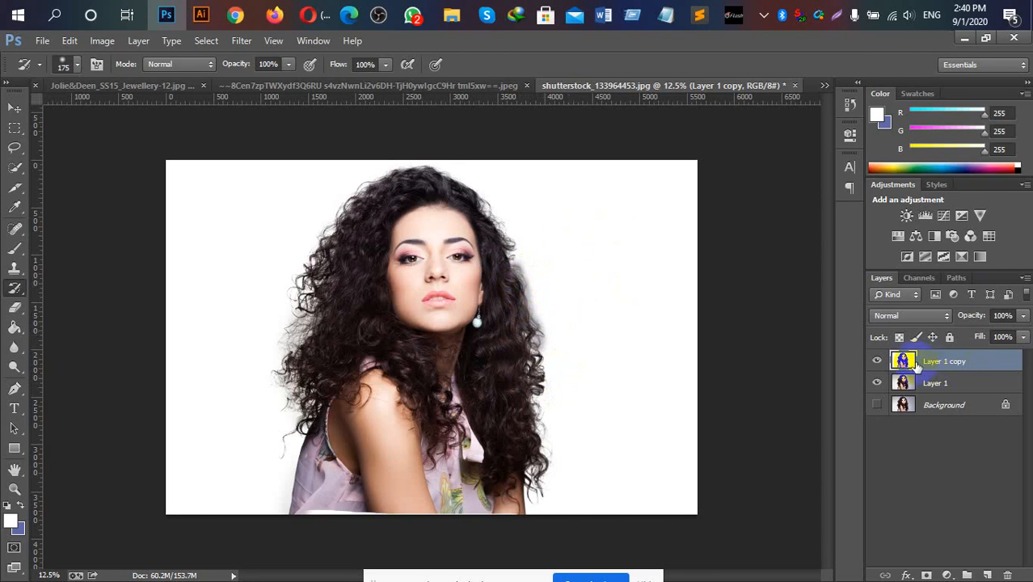
{"action": "left_click", "coordinate": [506, 346]}
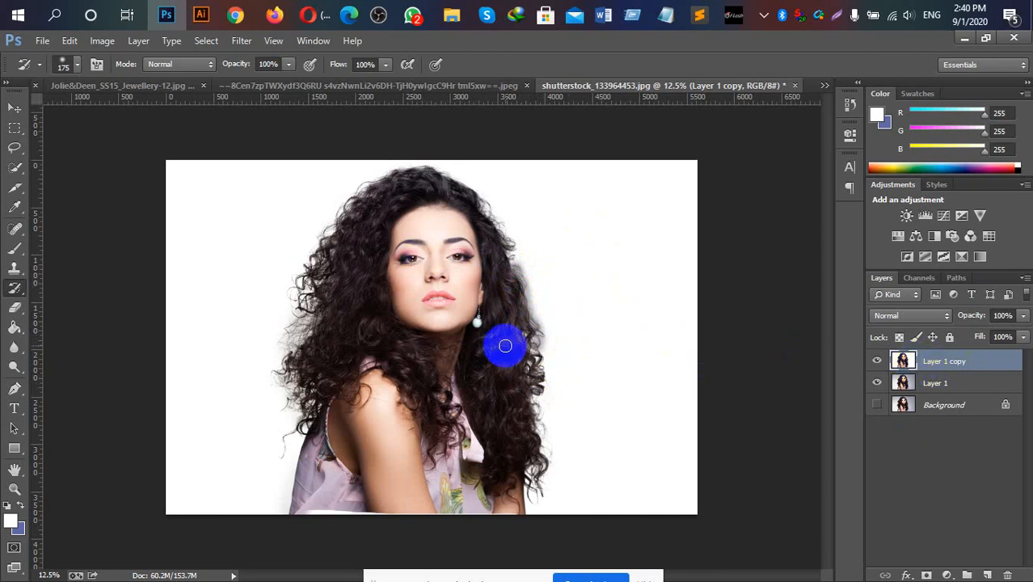
Try the 200 px Eraser along the hair edge on the image's right side, and undo the edge strokes
{"action": "left_click_drag", "start_coordinate": [15, 307], "coordinate": [50, 306]}
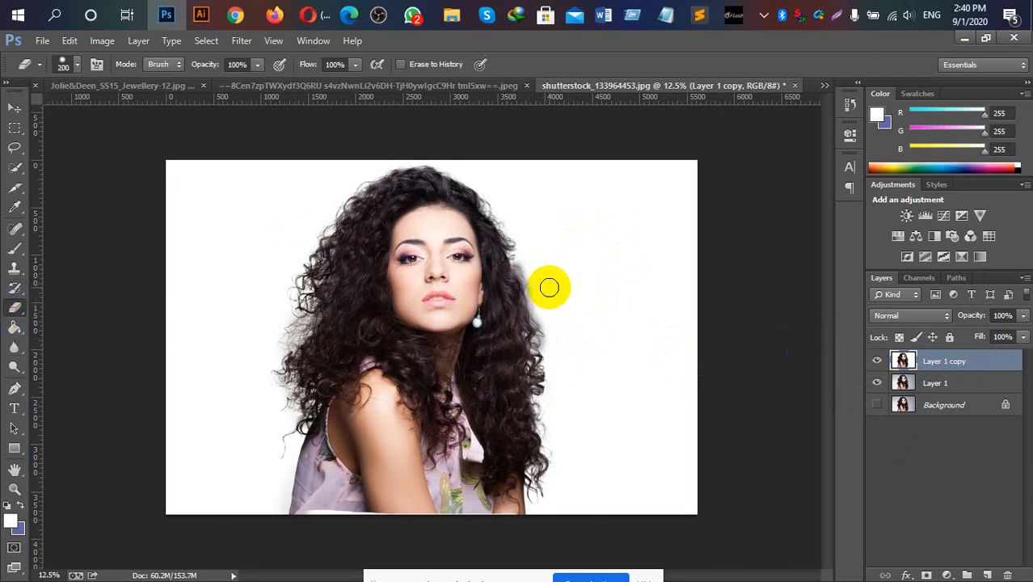
{"action": "mouse_move", "coordinate": [548, 288]}
{"action": "left_mouse_down"}
{"action": "mouse_move", "coordinate": [512, 278]}
{"action": "mouse_move", "coordinate": [525, 274]}
{"action": "mouse_move", "coordinate": [536, 325]}
{"action": "mouse_move", "coordinate": [690, 357]}
{"action": "mouse_move", "coordinate": [548, 310]}
{"action": "mouse_move", "coordinate": [566, 275]}
{"action": "mouse_move", "coordinate": [553, 370]}
{"action": "left_mouse_up"}
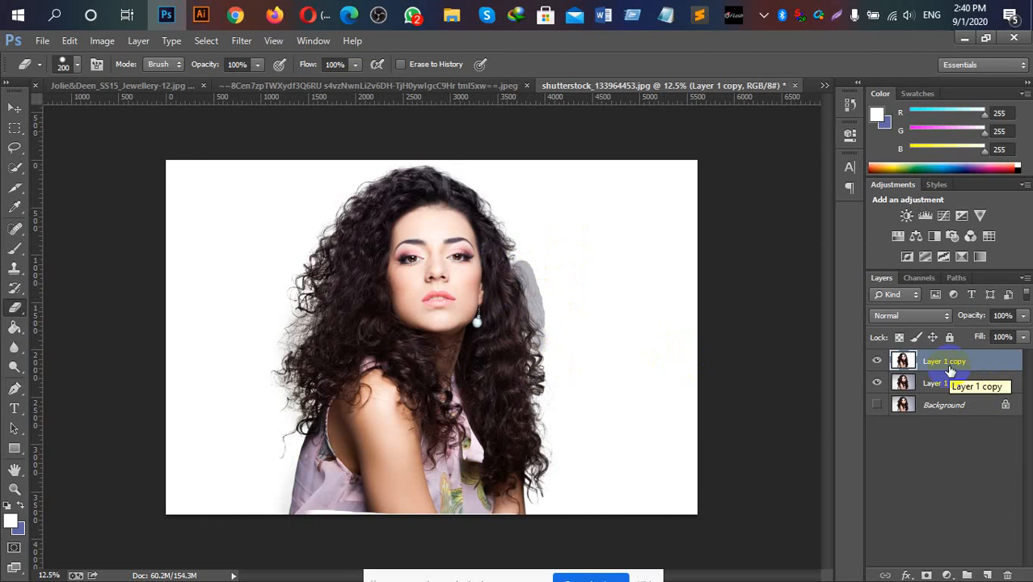
{"action": "key", "text": "ctrl+z"}
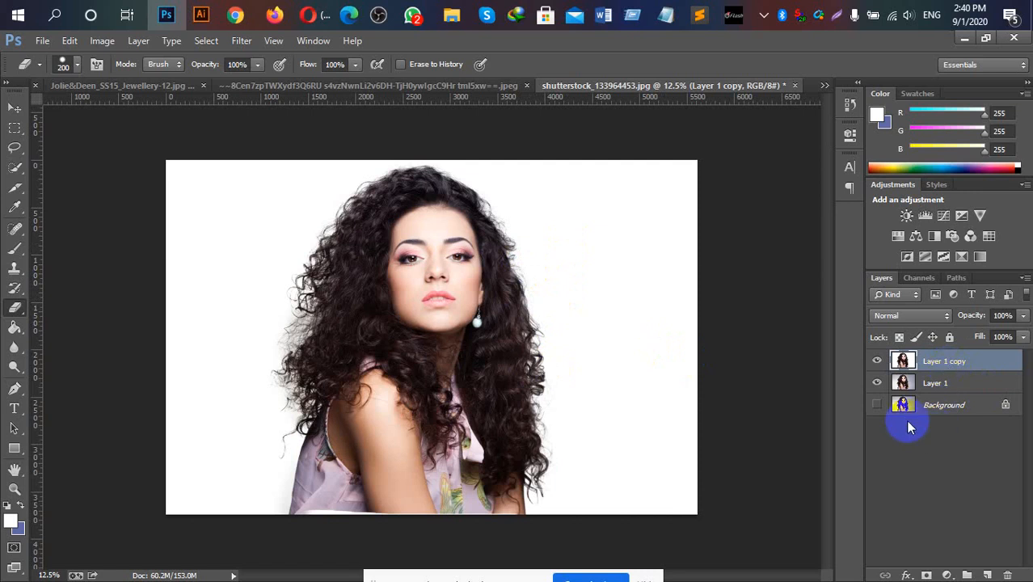
Hide Layer 1 and Layer 1 copy, show the original Background layer and duplicate it
{"action": "left_click", "coordinate": [877, 383]}
{"action": "left_click", "coordinate": [877, 363]}
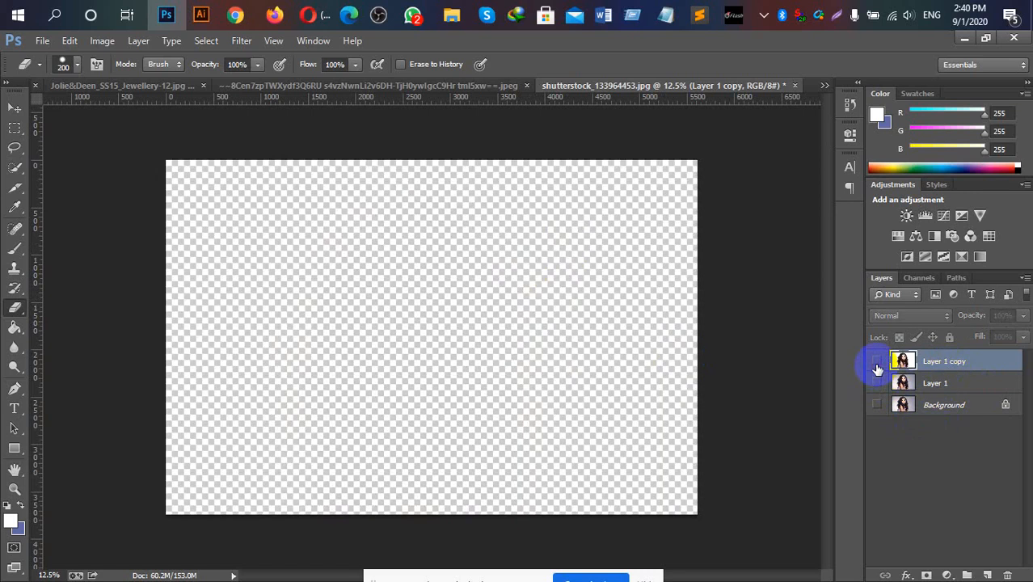
{"action": "left_click", "coordinate": [877, 405]}
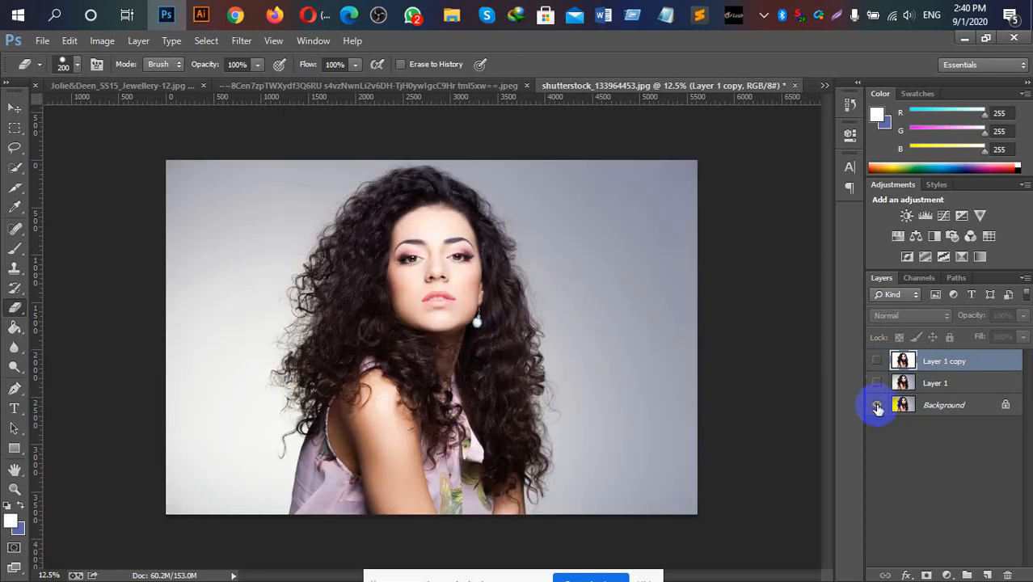
{"action": "left_click", "coordinate": [926, 412]}
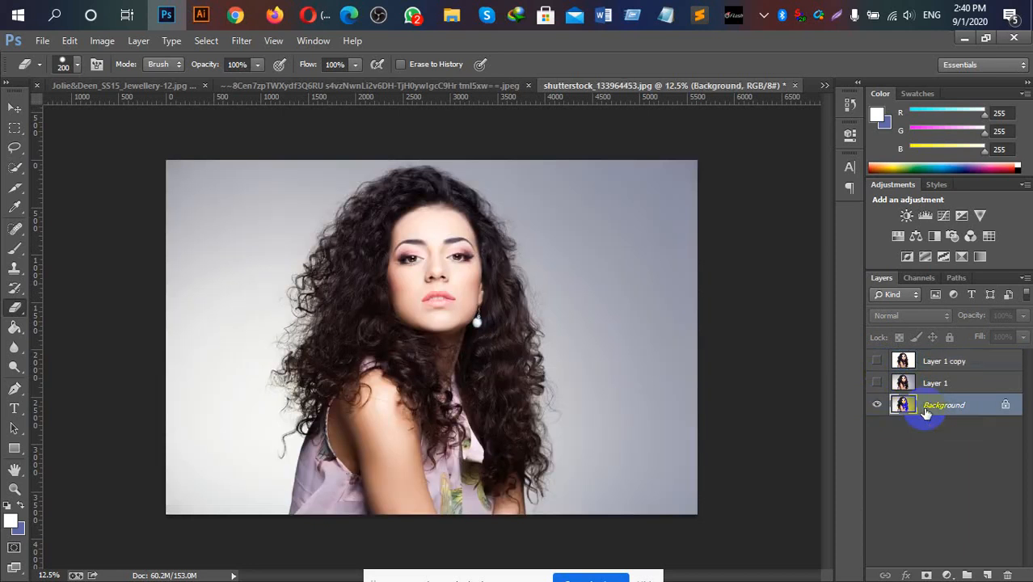
{"action": "key", "text": "ctrl+j"}
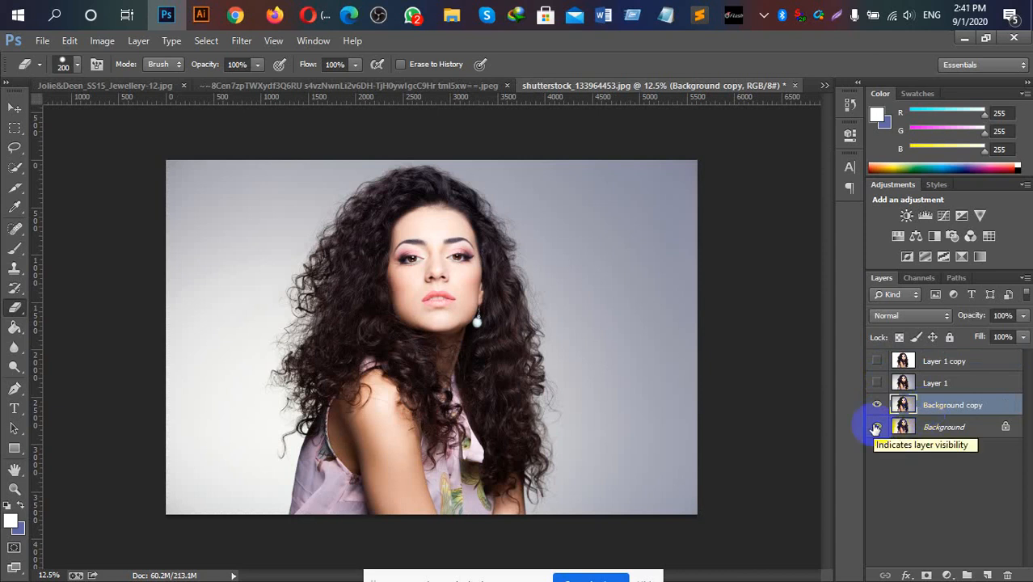
Switch to the Jolie&Deen_SS15_Jewellery-12.jpg document, duplicate its Background layer and hide the original
{"action": "left_click", "coordinate": [404, 87]}
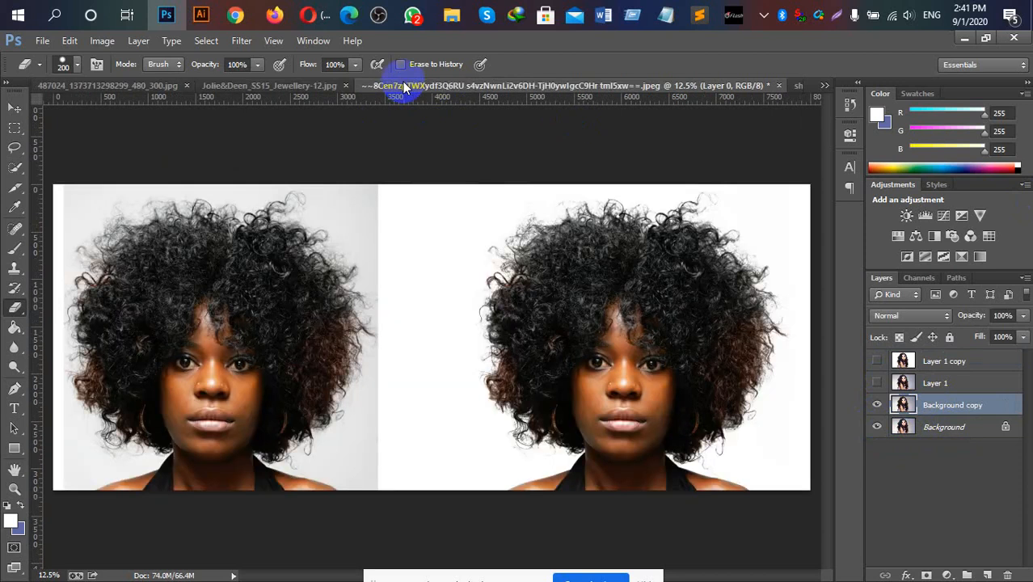
{"action": "left_click", "coordinate": [269, 86]}
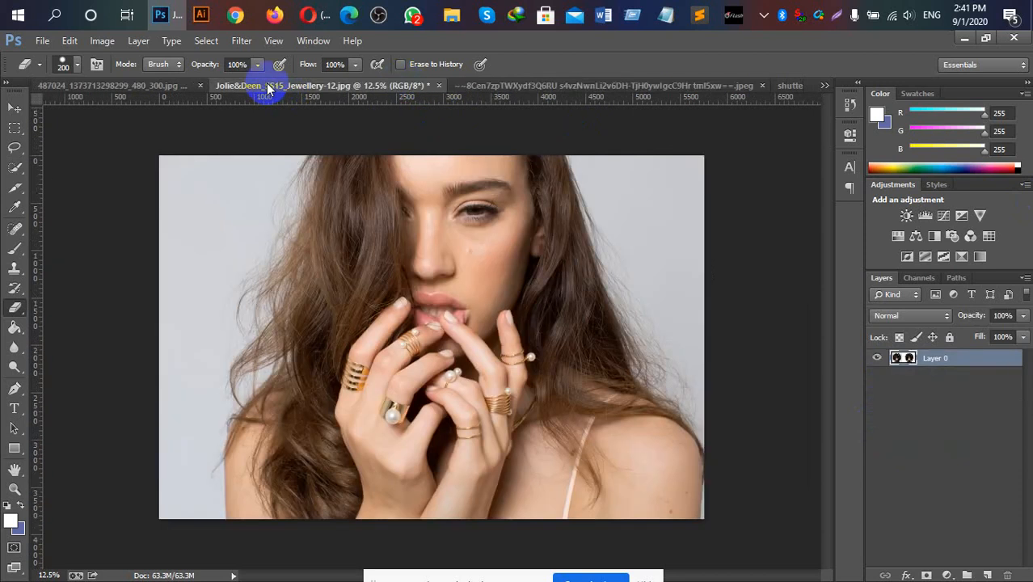
{"action": "left_click", "coordinate": [103, 88]}
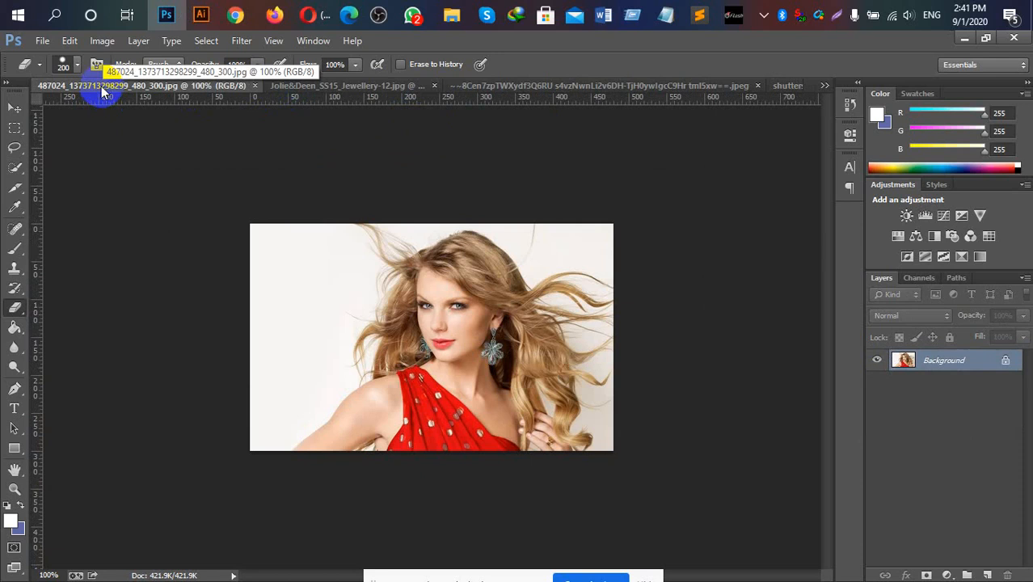
{"action": "left_click", "coordinate": [307, 86]}
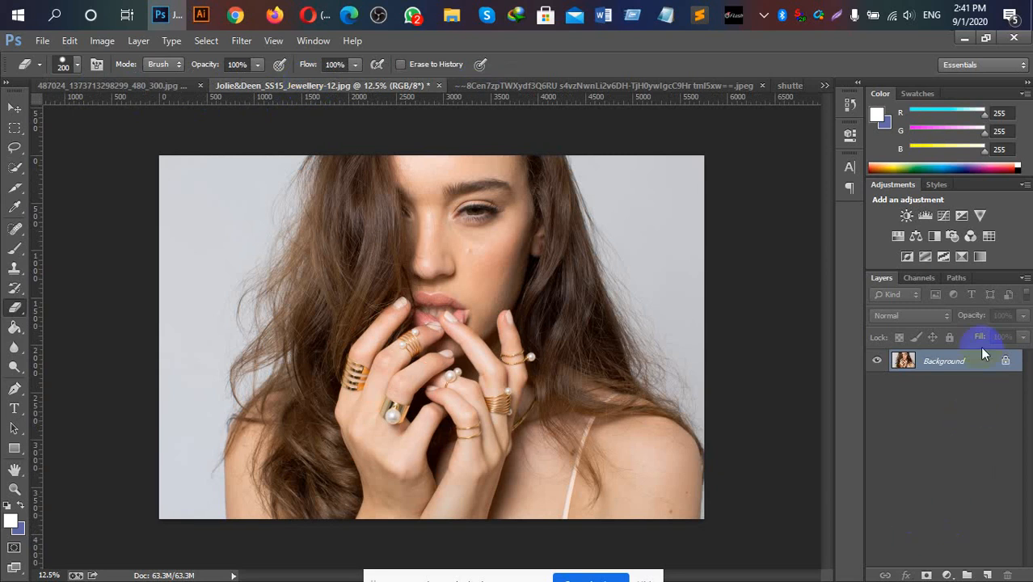
{"action": "key", "text": "ctrl+j"}
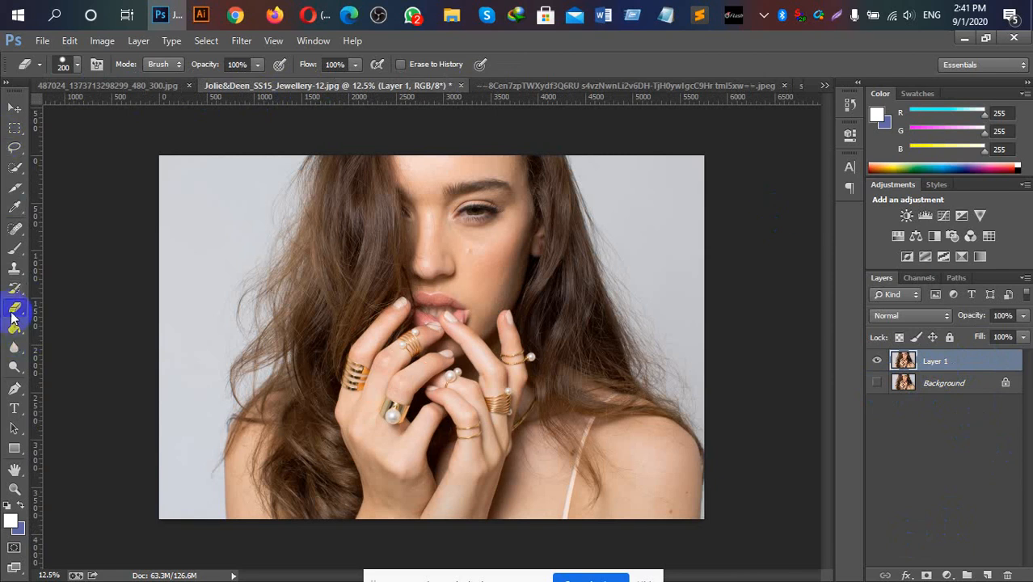
Choose the Background Eraser Tool and set its Limits option to Contiguous
{"action": "left_click", "coordinate": [11, 313]}
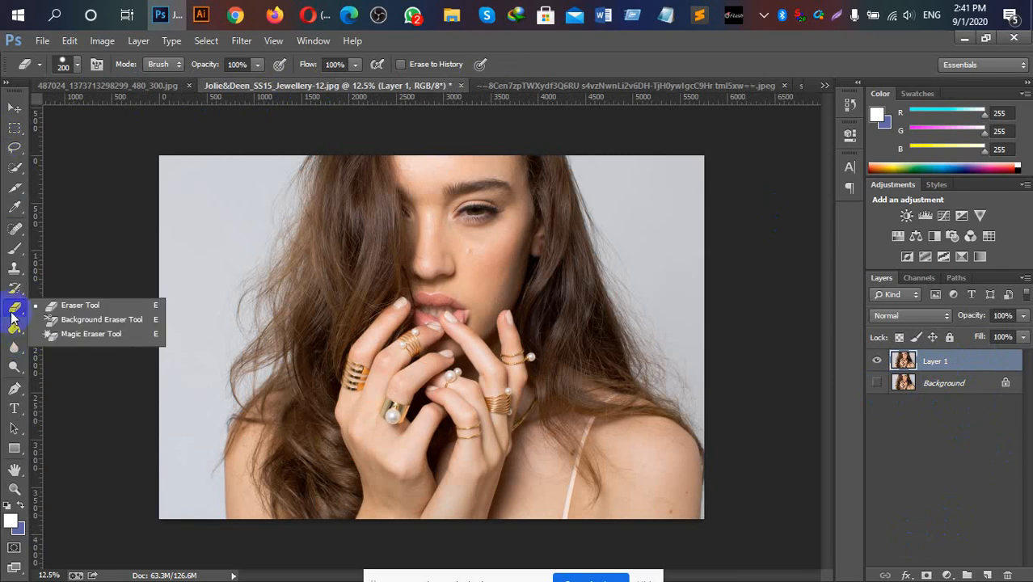
{"action": "left_click", "coordinate": [79, 319]}
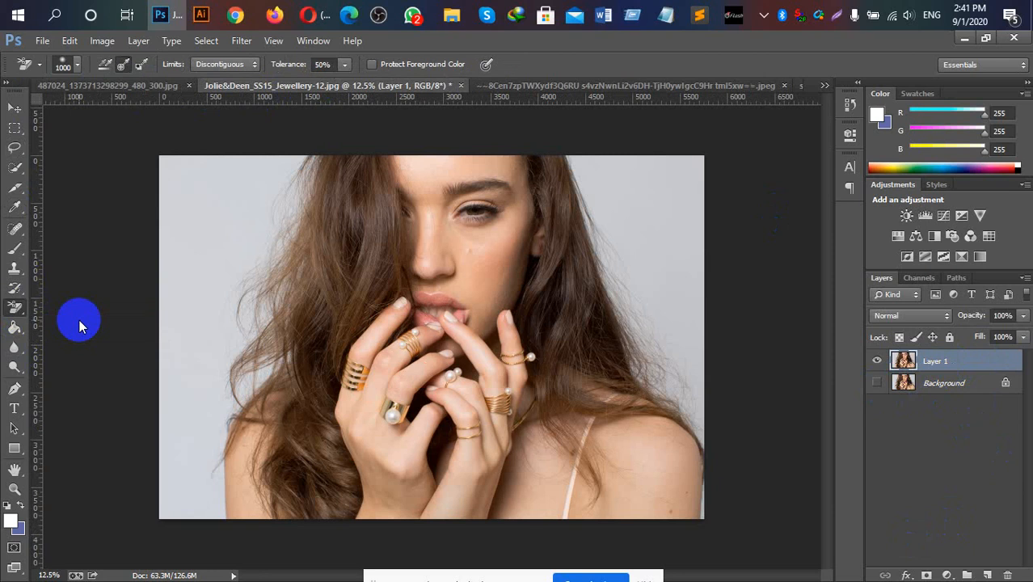
{"action": "left_click", "coordinate": [77, 66]}
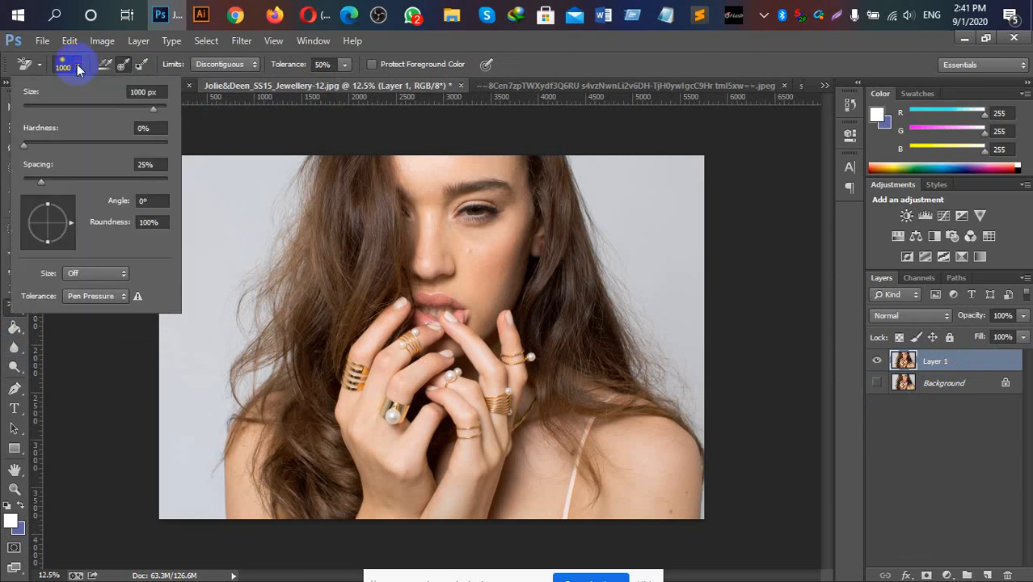
{"action": "left_click", "coordinate": [146, 91]}
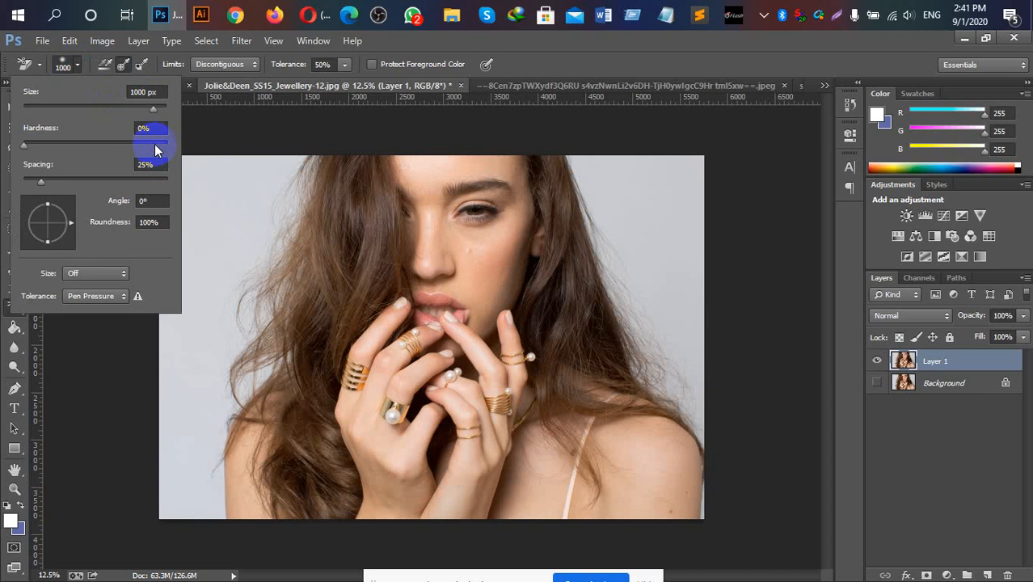
{"action": "left_click", "coordinate": [125, 65]}
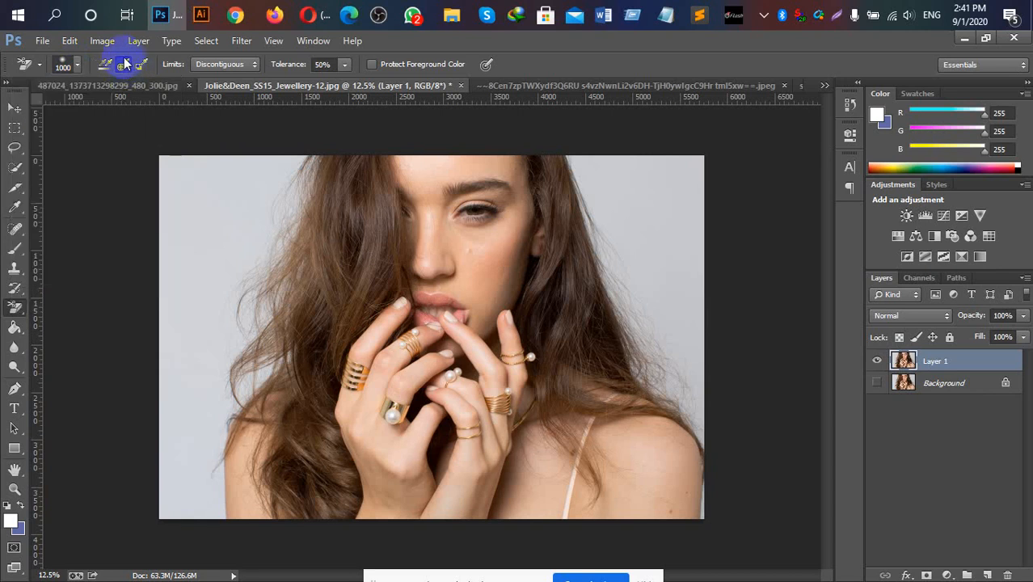
{"action": "left_click", "coordinate": [257, 68]}
{"action": "left_click", "coordinate": [223, 91]}
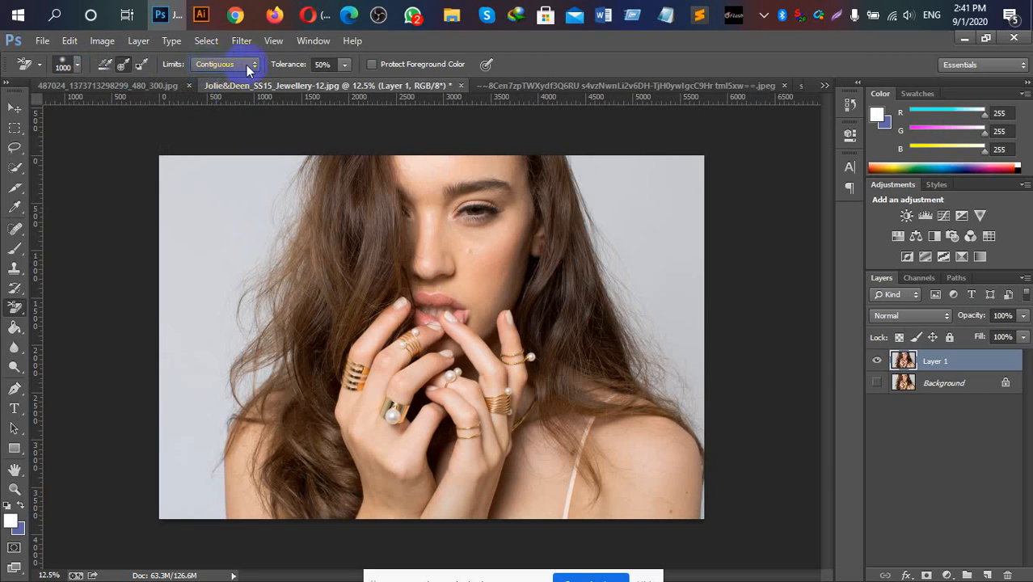
Set the Background Eraser's limits to Discontiguous and tolerance to 40%, and erase the background along the hair on the image's right side
{"action": "left_click", "coordinate": [257, 68]}
{"action": "left_click", "coordinate": [234, 77]}
{"action": "left_click", "coordinate": [312, 66]}
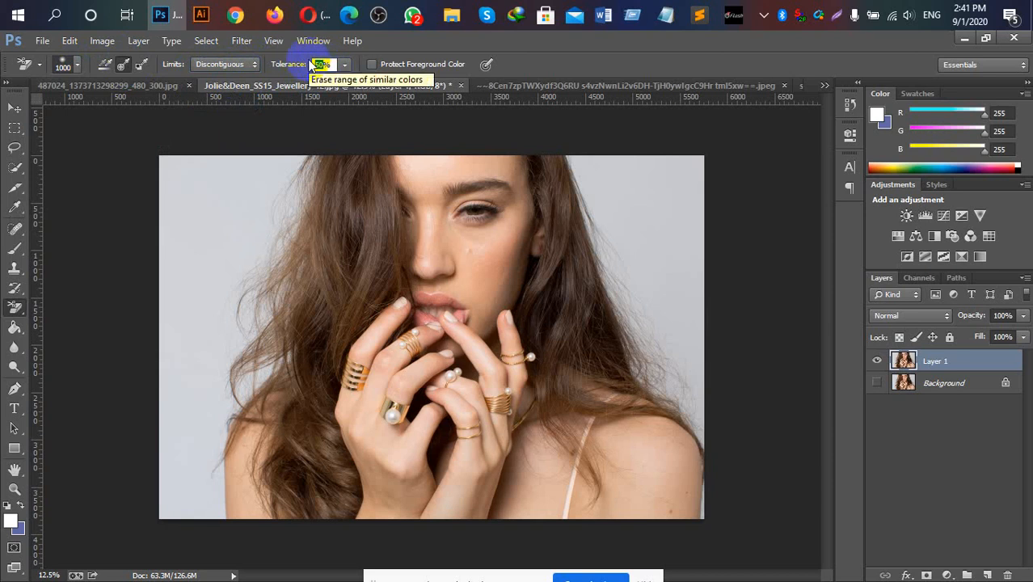
{"action": "type", "text": "4"}
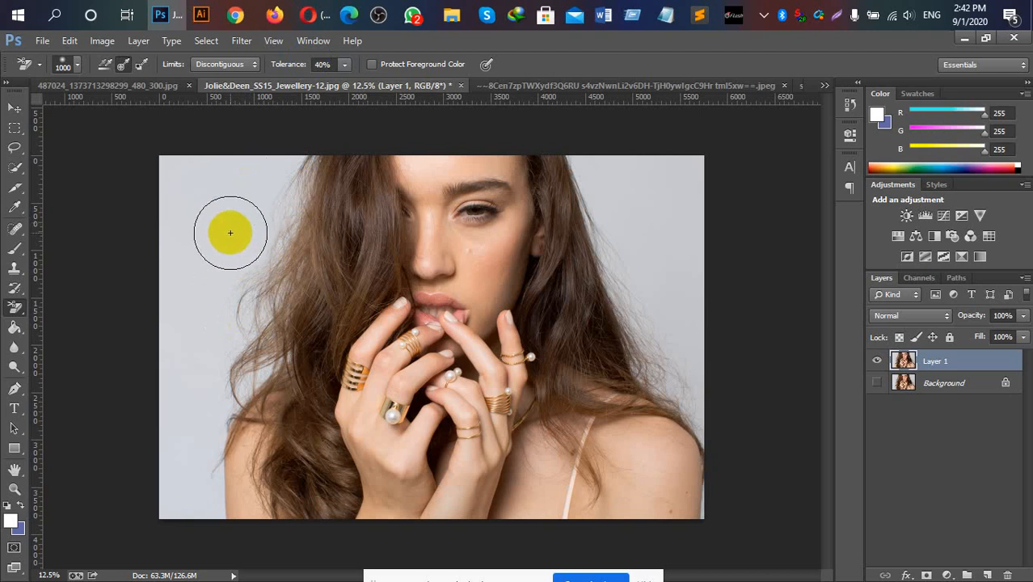
{"action": "left_click", "coordinate": [585, 166]}
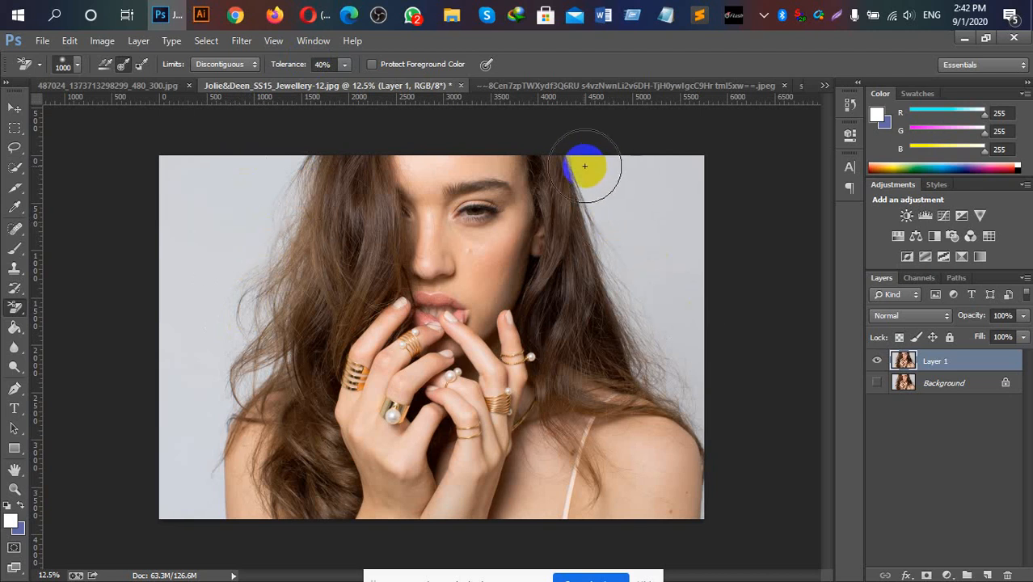
{"action": "mouse_move", "coordinate": [585, 165]}
{"action": "left_mouse_down"}
{"action": "mouse_move", "coordinate": [576, 161]}
{"action": "mouse_move", "coordinate": [684, 365]}
{"action": "mouse_move", "coordinate": [697, 411]}
{"action": "mouse_move", "coordinate": [717, 429]}
{"action": "mouse_move", "coordinate": [713, 440]}
{"action": "mouse_move", "coordinate": [710, 416]}
{"action": "mouse_move", "coordinate": [769, 404]}
{"action": "left_mouse_up"}
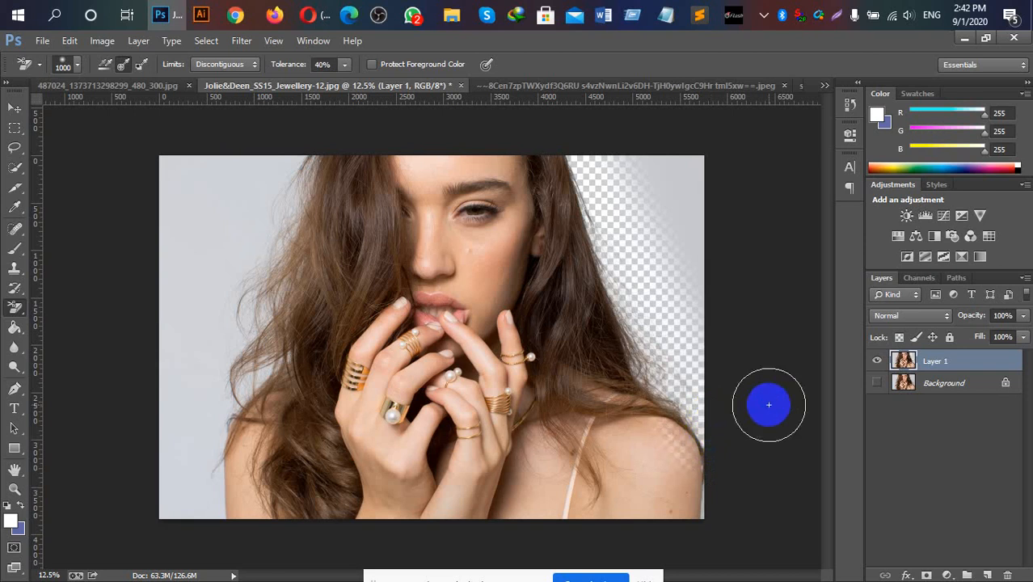
Add a new layer beneath Layer 1 and fill it with the white foreground colour
{"action": "left_click", "coordinate": [987, 575]}
{"action": "mouse_move", "coordinate": [947, 390]}
{"action": "left_mouse_down"}
{"action": "mouse_move", "coordinate": [941, 383]}
{"action": "mouse_move", "coordinate": [945, 394]}
{"action": "left_mouse_up"}
{"action": "key", "text": "g"}
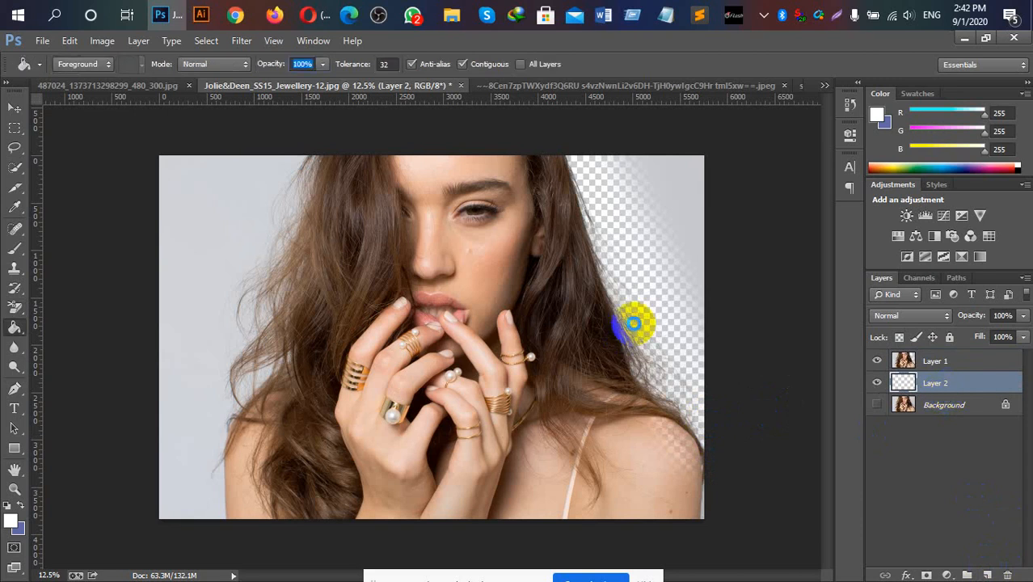
{"action": "left_click", "coordinate": [633, 323]}
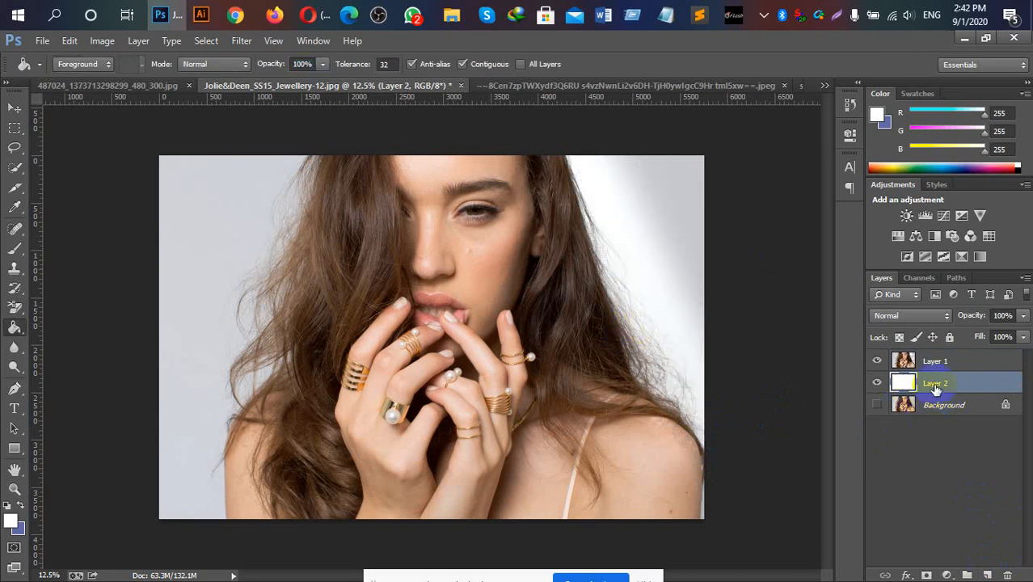
On Layer 1, erase more of the grey background in the image's right side with the Background Eraser
{"action": "left_click", "coordinate": [935, 362]}
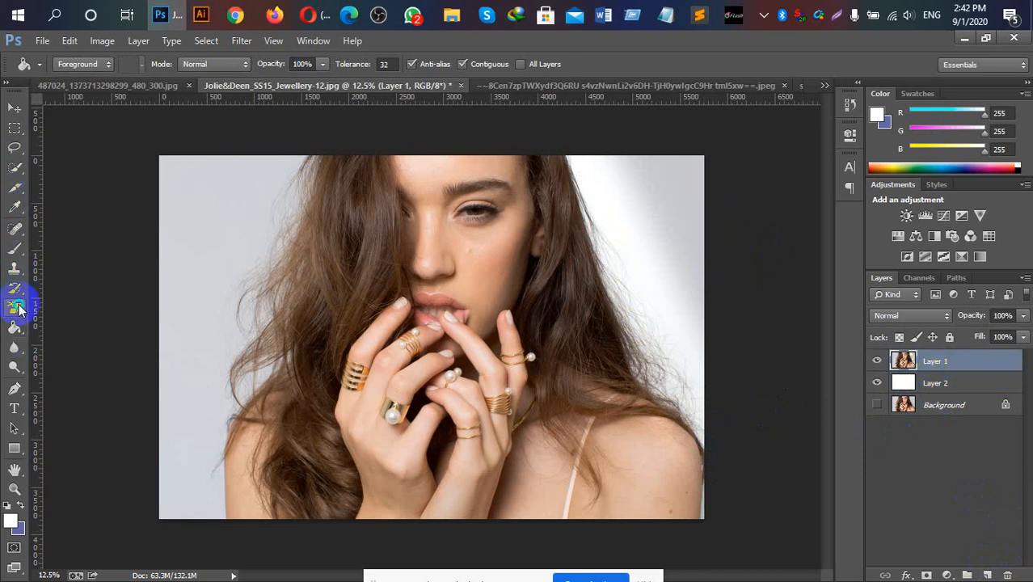
{"action": "left_click", "coordinate": [17, 309]}
{"action": "left_click", "coordinate": [92, 316]}
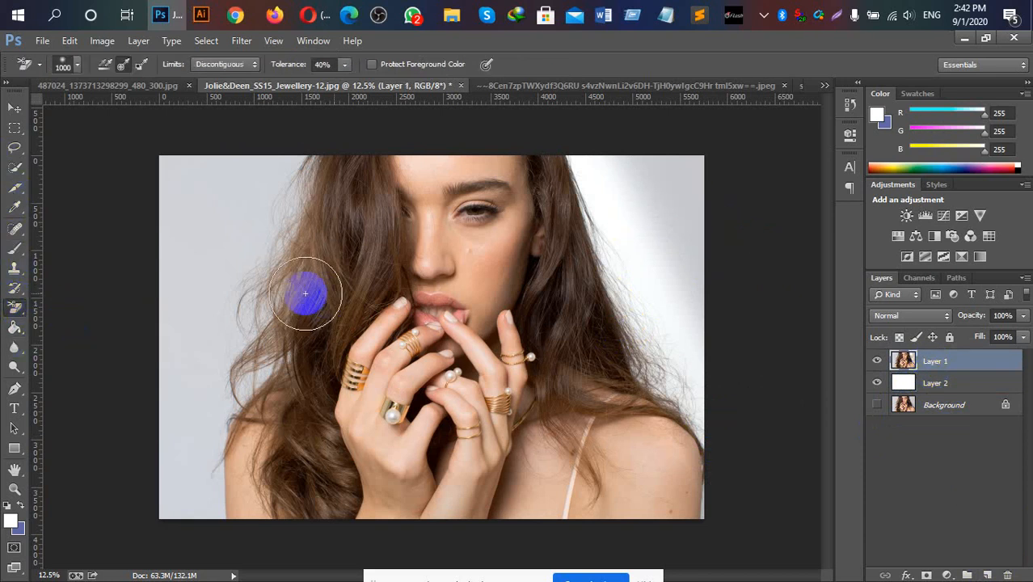
{"action": "mouse_move", "coordinate": [639, 182]}
{"action": "left_mouse_down"}
{"action": "mouse_move", "coordinate": [697, 178]}
{"action": "mouse_move", "coordinate": [675, 260]}
{"action": "mouse_move", "coordinate": [668, 164]}
{"action": "mouse_move", "coordinate": [703, 266]}
{"action": "mouse_move", "coordinate": [711, 323]}
{"action": "mouse_move", "coordinate": [668, 242]}
{"action": "mouse_move", "coordinate": [691, 313]}
{"action": "mouse_move", "coordinate": [698, 296]}
{"action": "mouse_move", "coordinate": [695, 328]}
{"action": "left_mouse_up"}
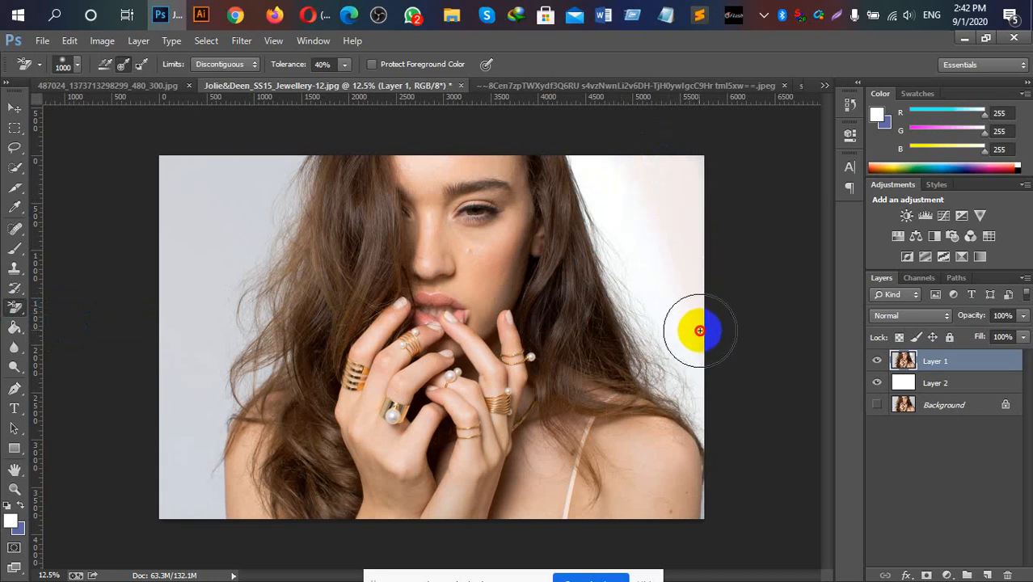
Set the eraser brush's hardness to 100% and erase the remaining background tint on the image's right side
{"action": "left_click", "coordinate": [71, 65]}
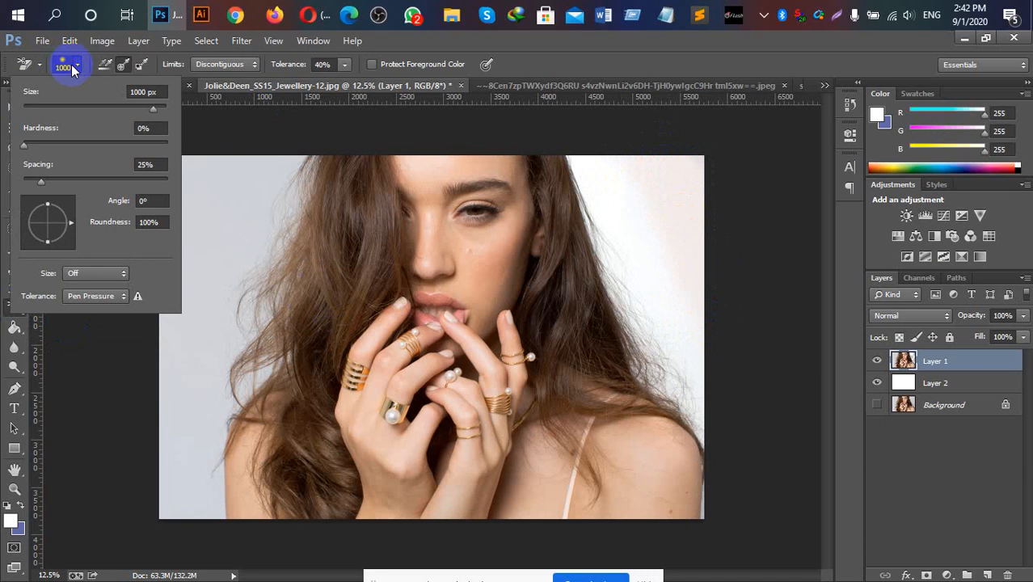
{"action": "left_click_drag", "start_coordinate": [25, 146], "coordinate": [187, 166]}
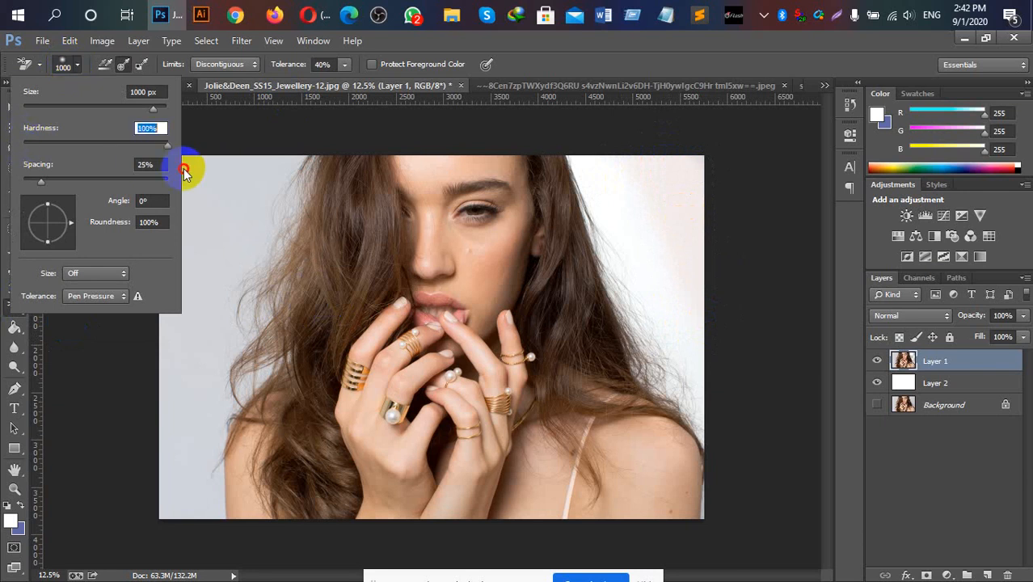
{"action": "left_click", "coordinate": [647, 217]}
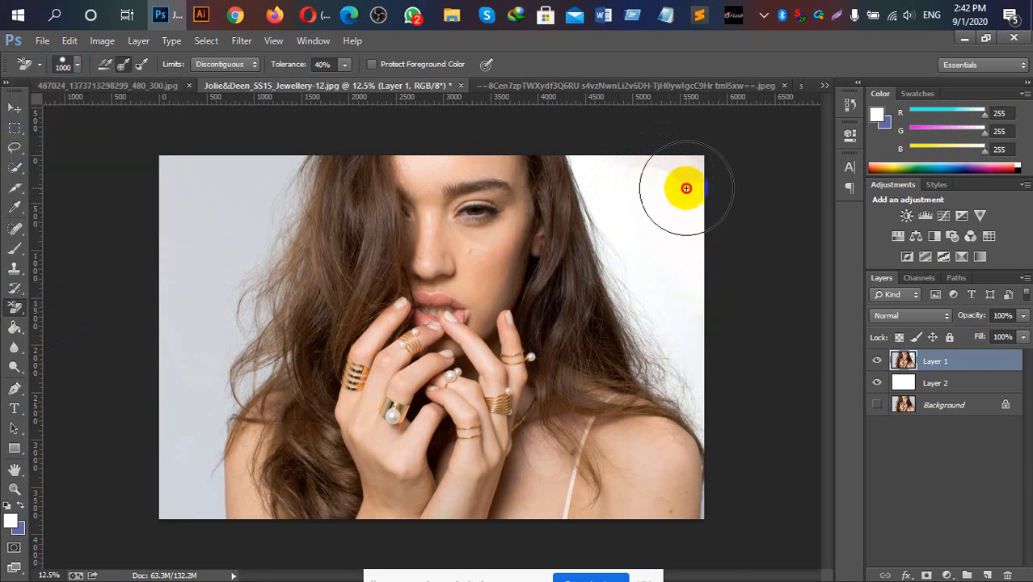
{"action": "left_click_drag", "start_coordinate": [686, 327], "coordinate": [702, 371]}
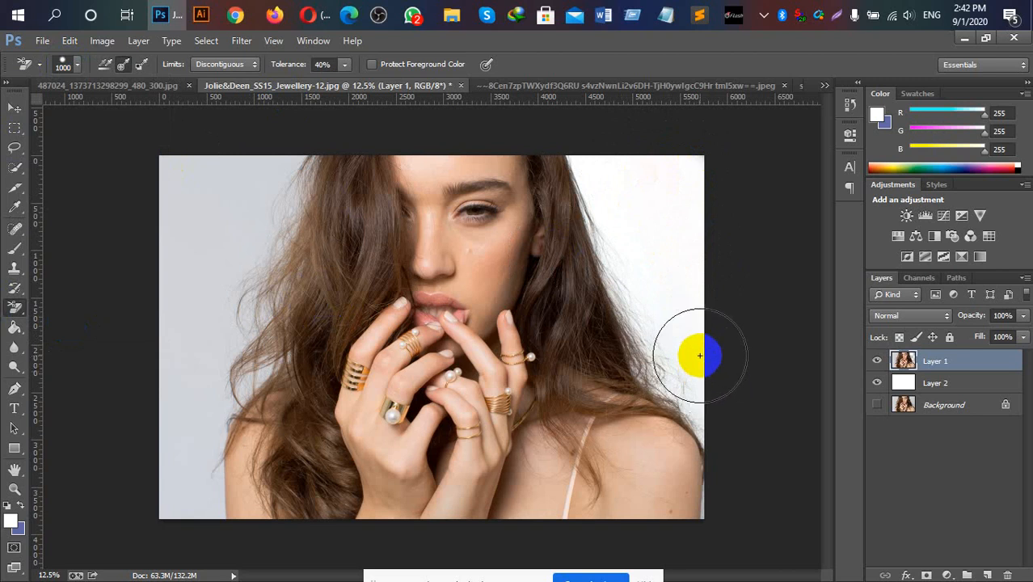
Erase two overlapping circular areas of background beside the loose hair strands on the image's left side
{"action": "left_click", "coordinate": [229, 345], "text": "ctrl"}
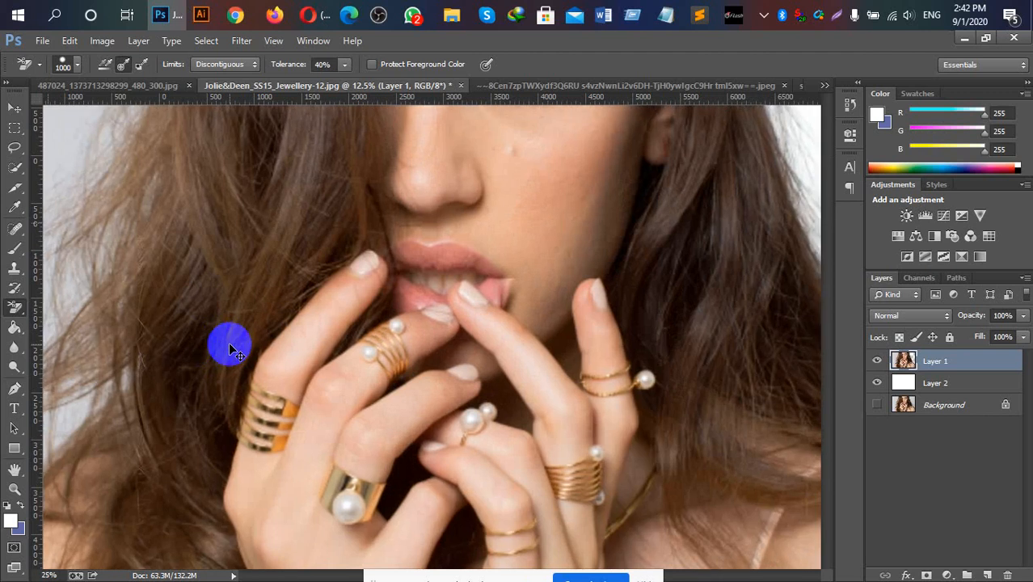
{"action": "key", "text": "ctrl+plus"}
{"action": "key", "text": "space"}
{"action": "left_click_drag", "start_coordinate": [165, 328], "coordinate": [616, 408]}
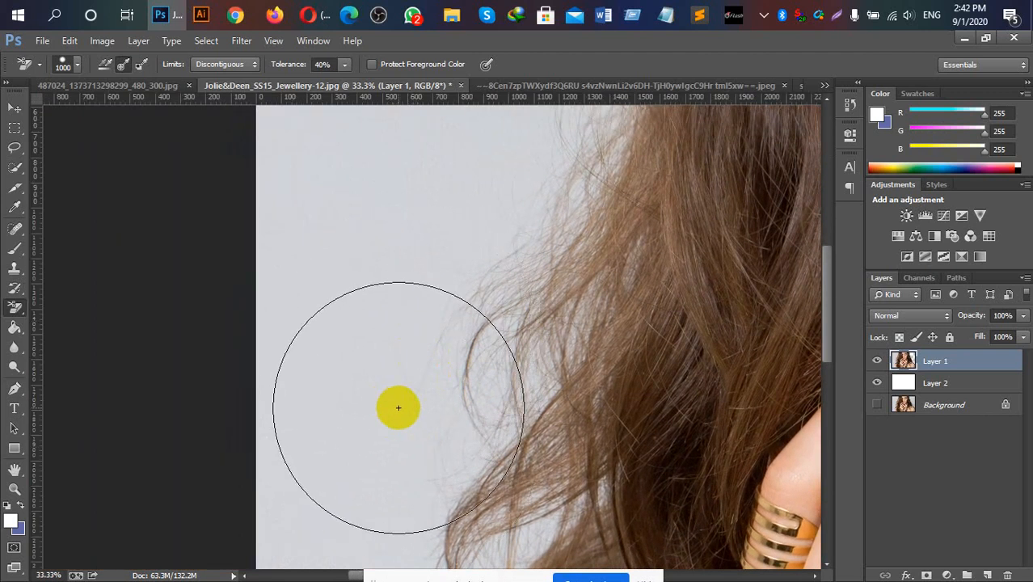
{"action": "left_click", "coordinate": [399, 408]}
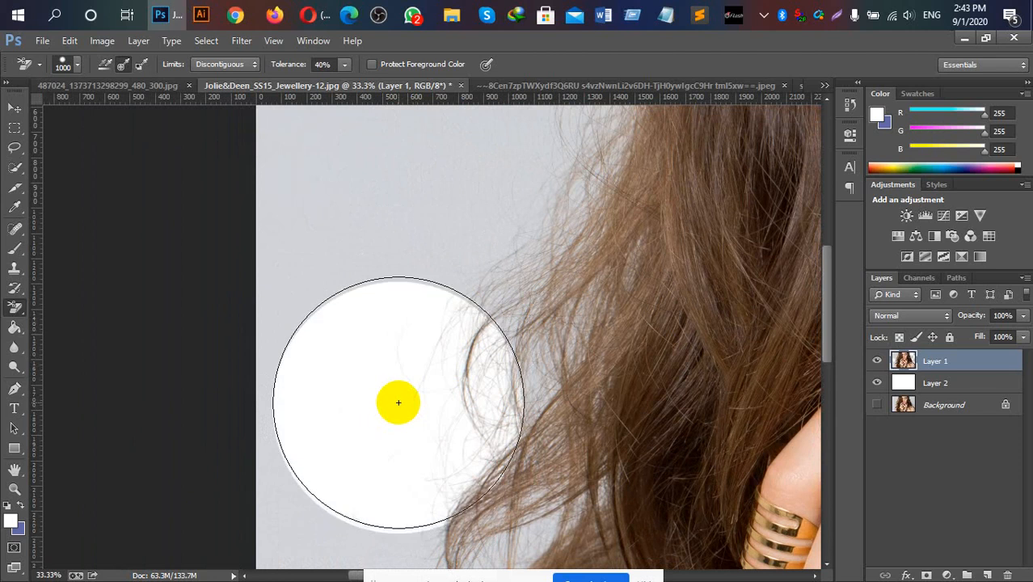
{"action": "left_click_drag", "start_coordinate": [397, 400], "coordinate": [415, 250]}
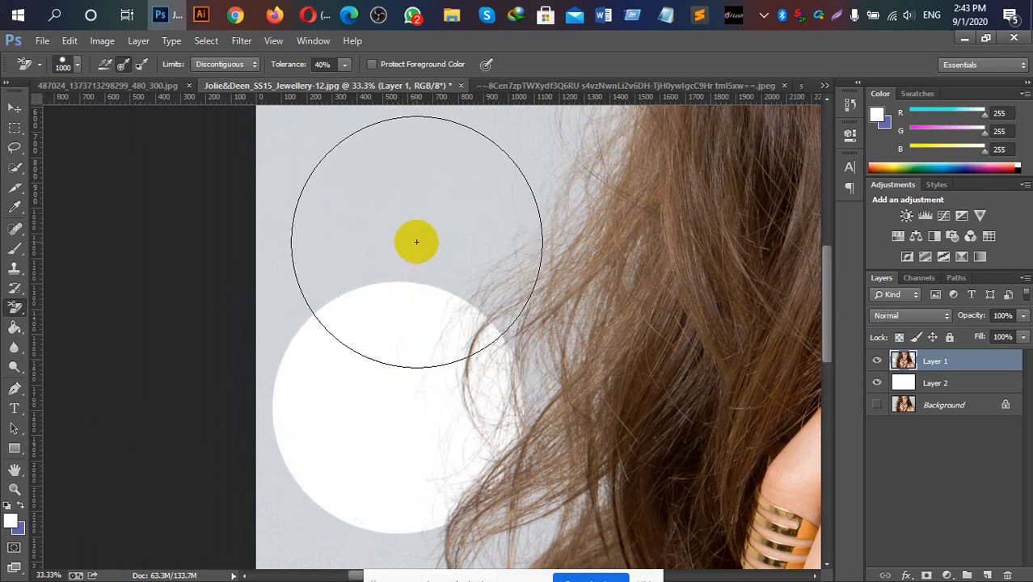
{"action": "left_click", "coordinate": [415, 251]}
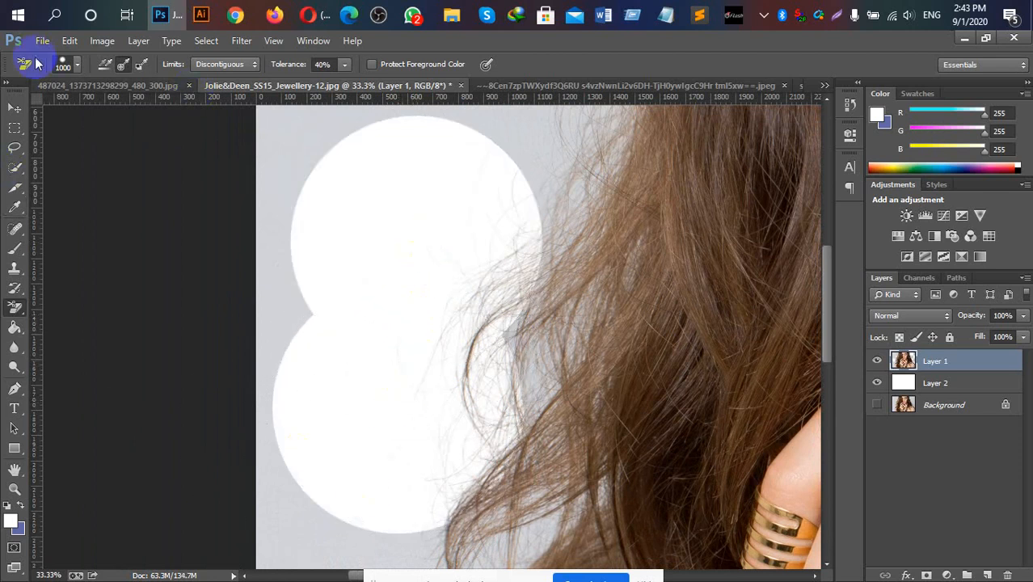
Lower the eraser brush's hardness to the minimum and erase the grey background among the hair strands on the image's left side
{"action": "left_click", "coordinate": [77, 64]}
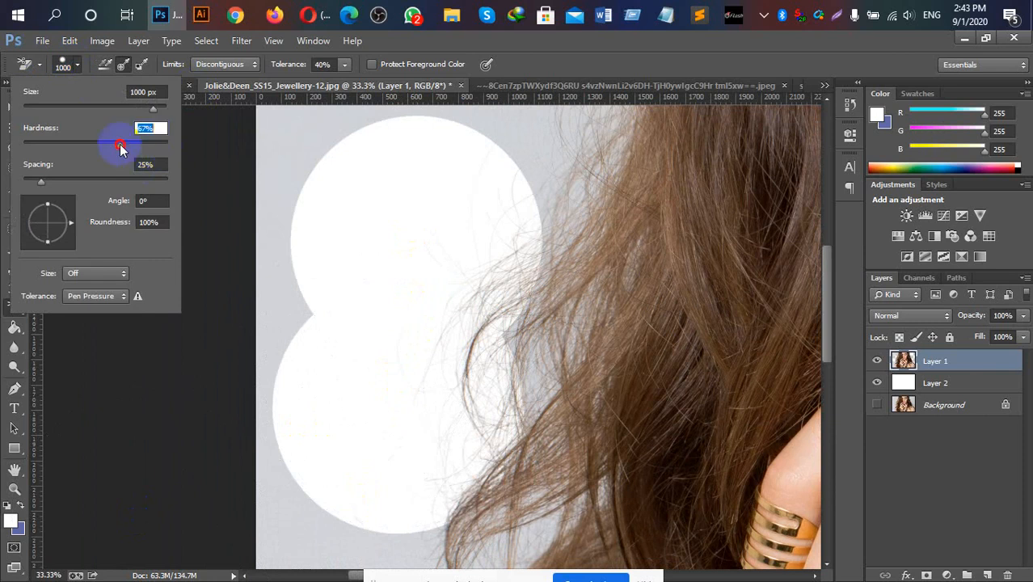
{"action": "left_click_drag", "start_coordinate": [119, 148], "coordinate": [3, 138]}
{"action": "key", "text": "Return"}
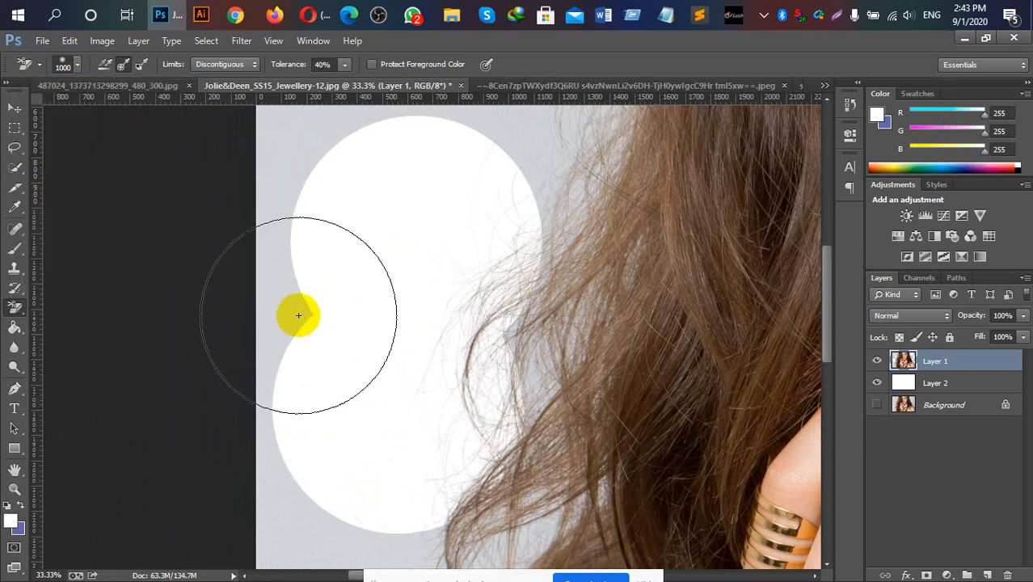
{"action": "left_click", "coordinate": [300, 311]}
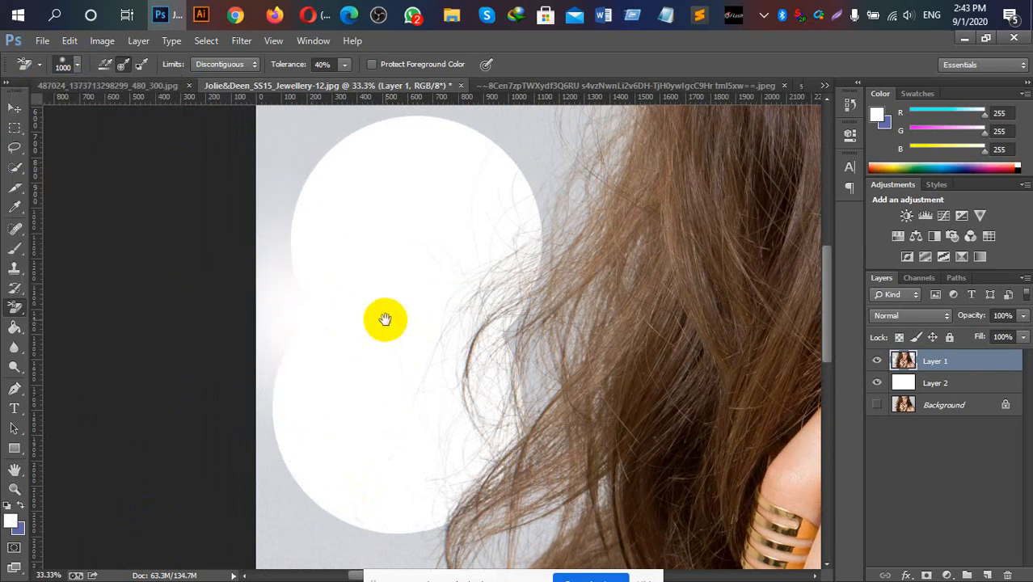
{"action": "scroll", "coordinate": [271, 327], "scroll_direction": "right", "scroll_amount": 5}
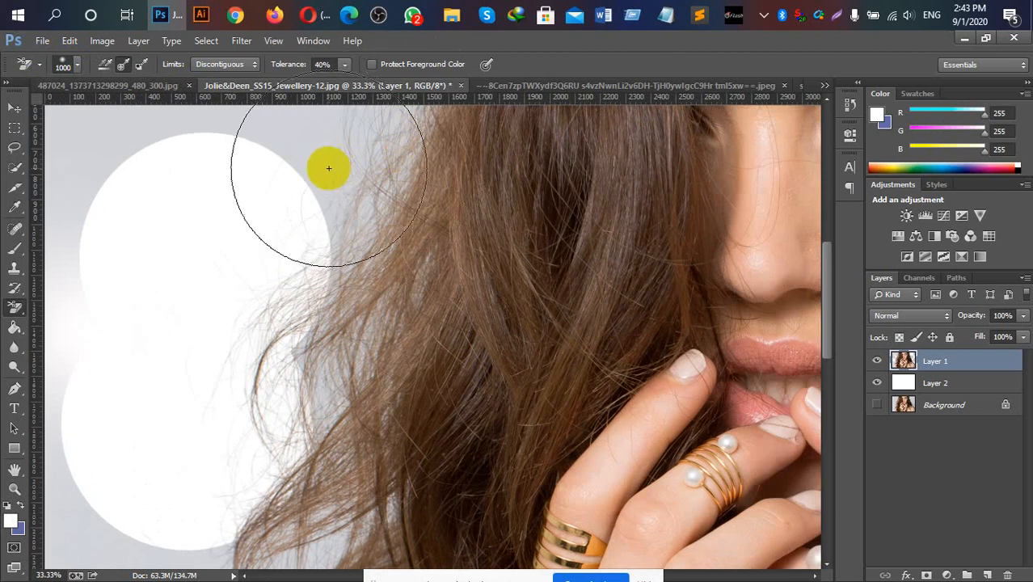
{"action": "mouse_move", "coordinate": [315, 158]}
{"action": "left_mouse_down"}
{"action": "mouse_move", "coordinate": [336, 315]}
{"action": "mouse_move", "coordinate": [327, 381]}
{"action": "mouse_move", "coordinate": [259, 524]}
{"action": "mouse_move", "coordinate": [234, 515]}
{"action": "mouse_move", "coordinate": [207, 532]}
{"action": "mouse_move", "coordinate": [210, 508]}
{"action": "left_mouse_up"}
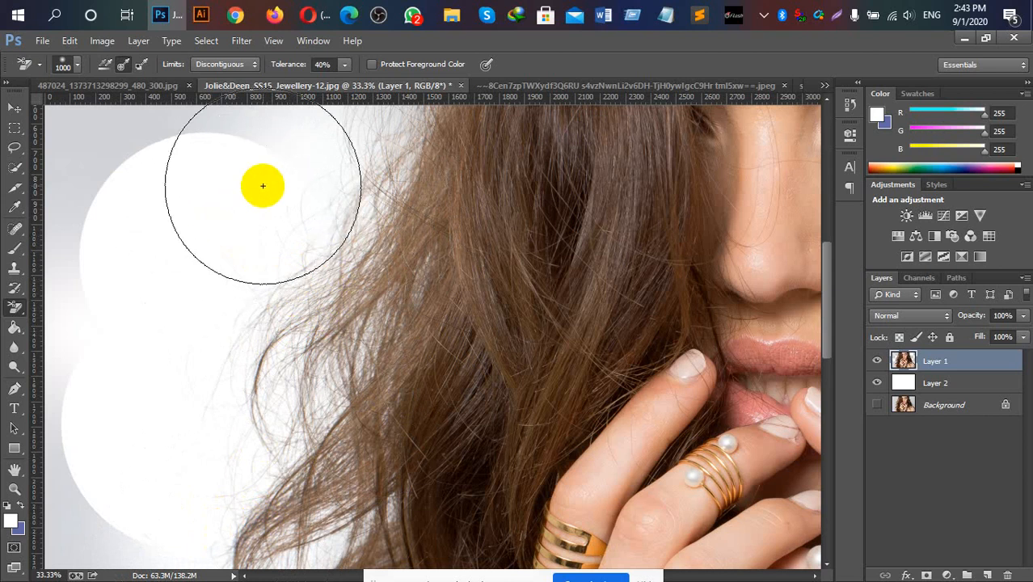
Try the Background Eraser on the inner part of the hair, and undo the stroke
{"action": "left_click_drag", "start_coordinate": [488, 285], "coordinate": [473, 293]}
{"action": "left_click_drag", "start_coordinate": [566, 455], "coordinate": [566, 455]}
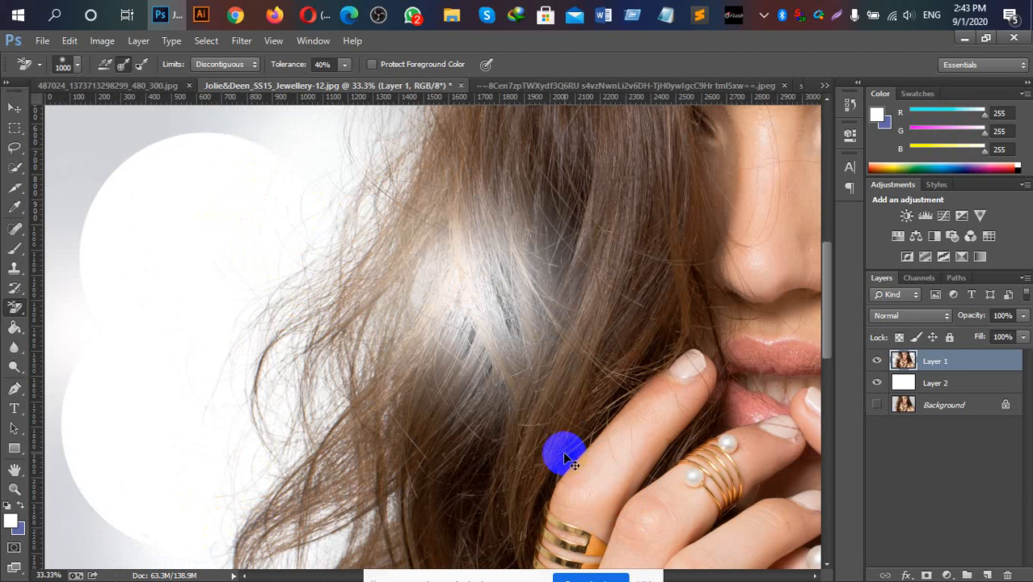
{"action": "key", "text": "ctrl+z"}
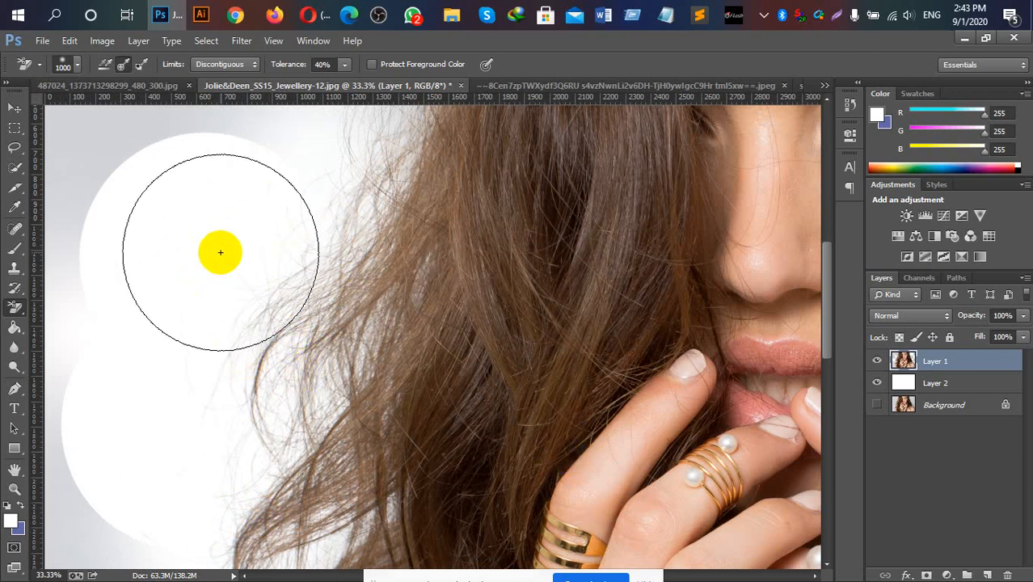
Erase the grey background below the cleared circles, down beside the lower hair and shoulder on the image's left side
{"action": "key", "text": "ctrl+minus"}
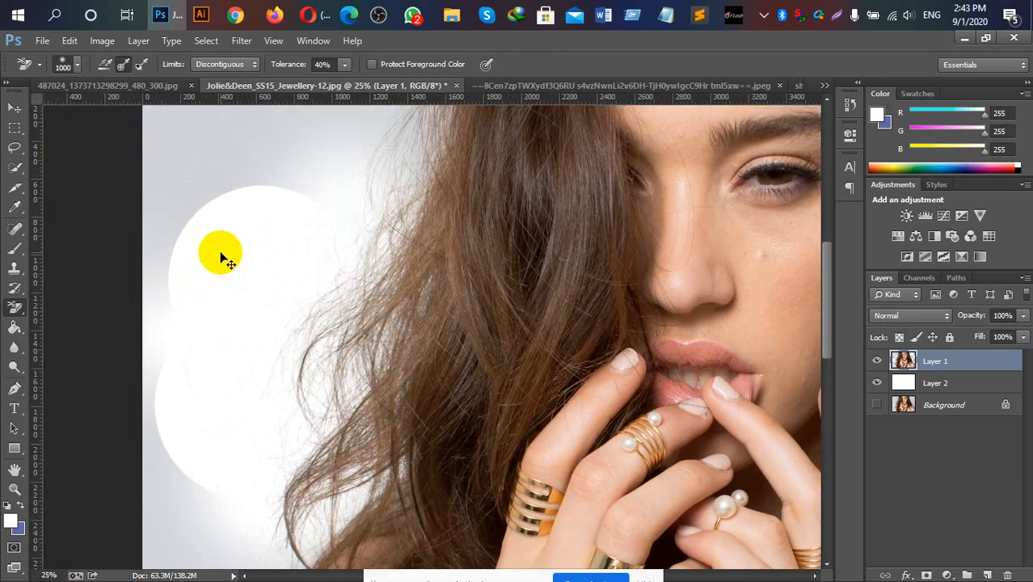
{"action": "left_click_drag", "start_coordinate": [240, 270], "coordinate": [327, 148]}
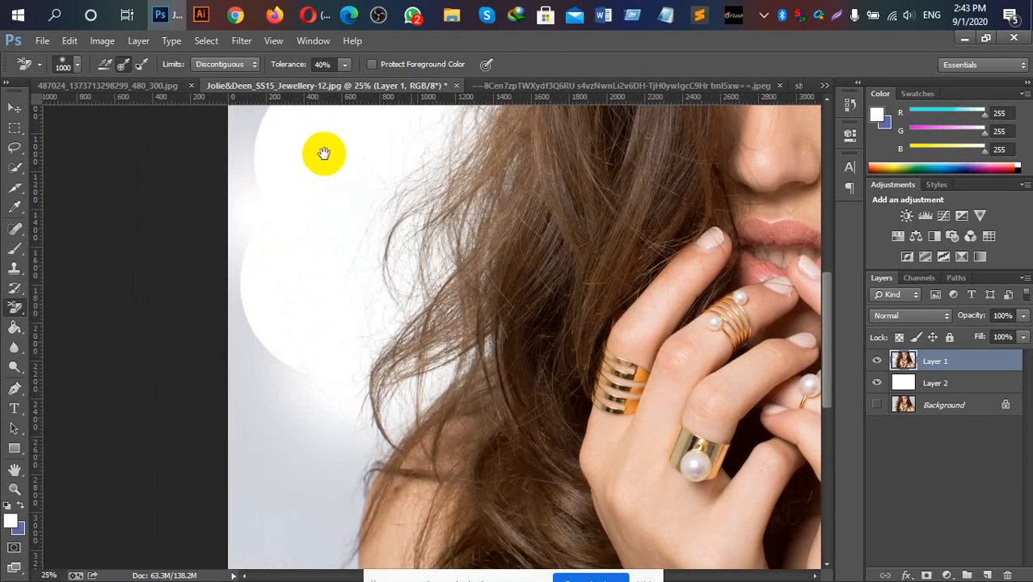
{"action": "mouse_move", "coordinate": [338, 437]}
{"action": "left_mouse_down"}
{"action": "mouse_move", "coordinate": [341, 487]}
{"action": "mouse_move", "coordinate": [316, 557]}
{"action": "mouse_move", "coordinate": [297, 547]}
{"action": "mouse_move", "coordinate": [272, 433]}
{"action": "mouse_move", "coordinate": [273, 351]}
{"action": "mouse_move", "coordinate": [263, 466]}
{"action": "mouse_move", "coordinate": [322, 508]}
{"action": "mouse_move", "coordinate": [281, 558]}
{"action": "left_mouse_up"}
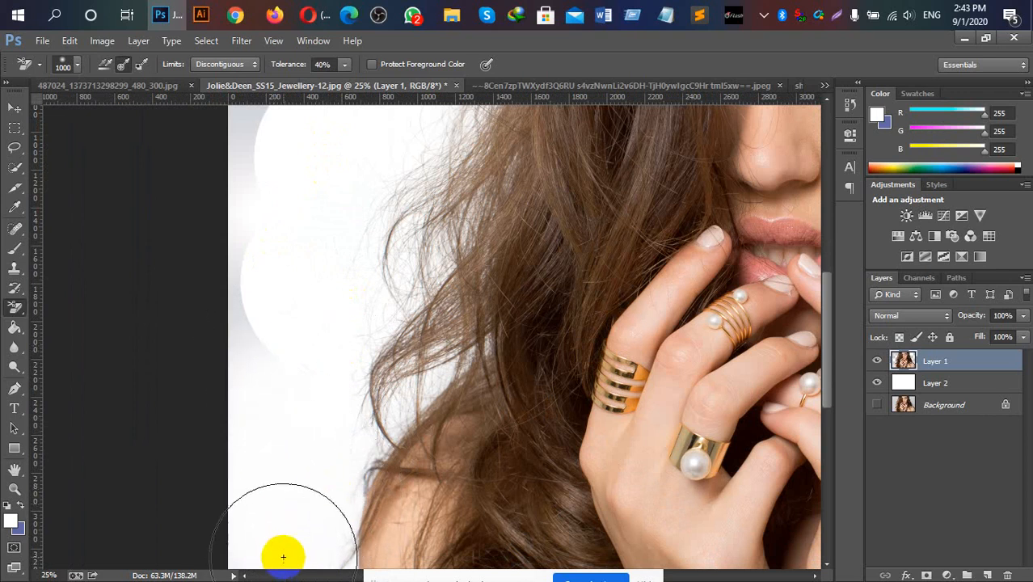
{"action": "mouse_move", "coordinate": [278, 325]}
{"action": "left_mouse_down"}
{"action": "mouse_move", "coordinate": [260, 343]}
{"action": "mouse_move", "coordinate": [241, 289]}
{"action": "mouse_move", "coordinate": [262, 481]}
{"action": "left_mouse_up"}
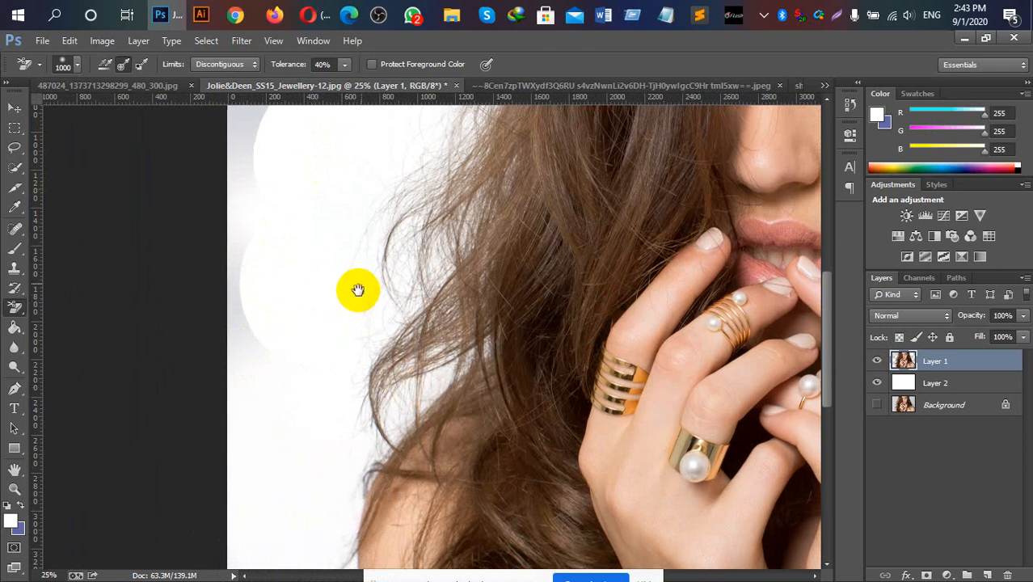
Erase the grey background along the upper hair edge on the left side, up to the image's top border
{"action": "left_click_drag", "start_coordinate": [357, 289], "coordinate": [273, 375]}
{"action": "left_click_drag", "start_coordinate": [401, 279], "coordinate": [353, 366]}
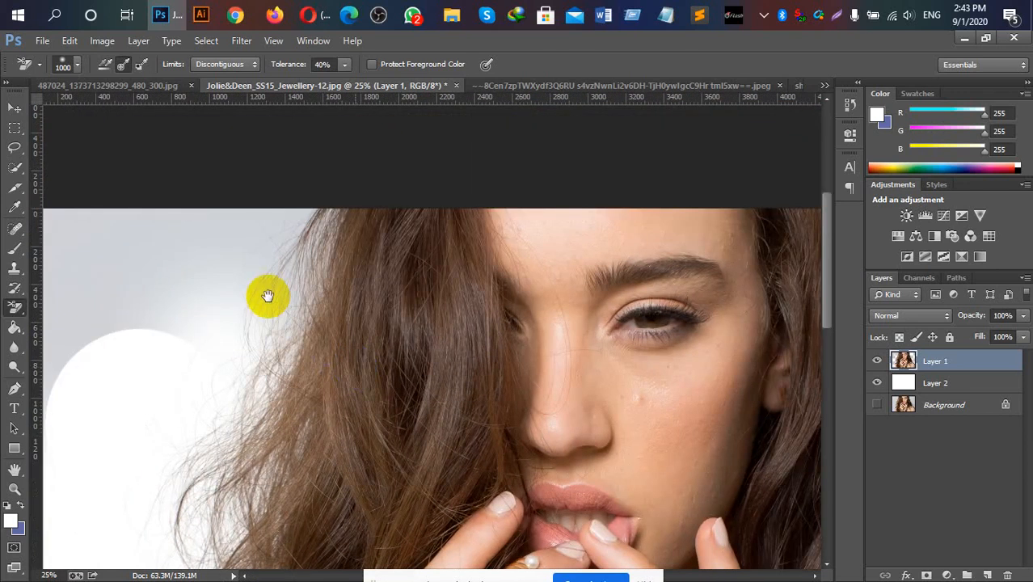
{"action": "left_click", "coordinate": [238, 238]}
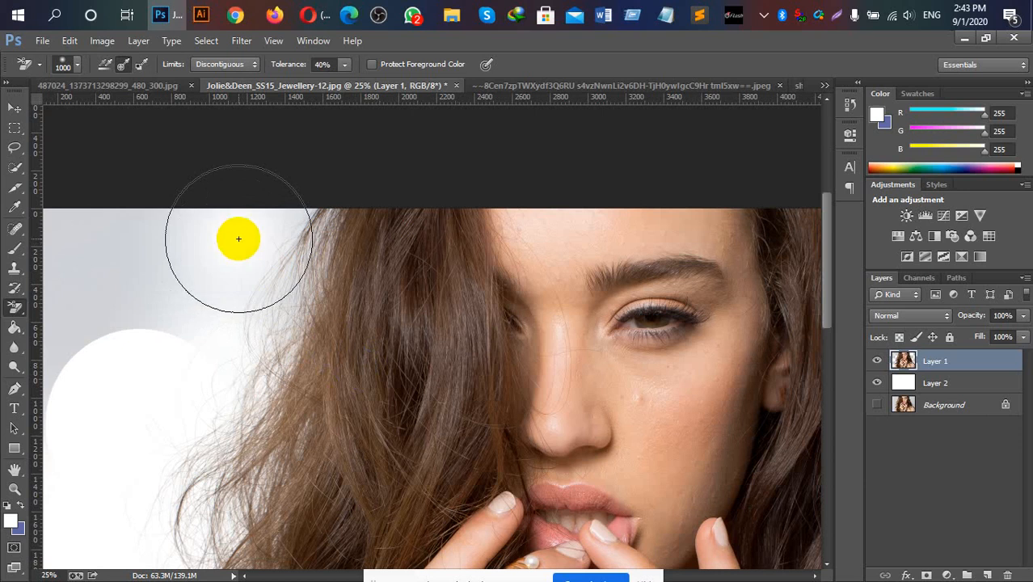
{"action": "left_click_drag", "start_coordinate": [219, 335], "coordinate": [216, 356]}
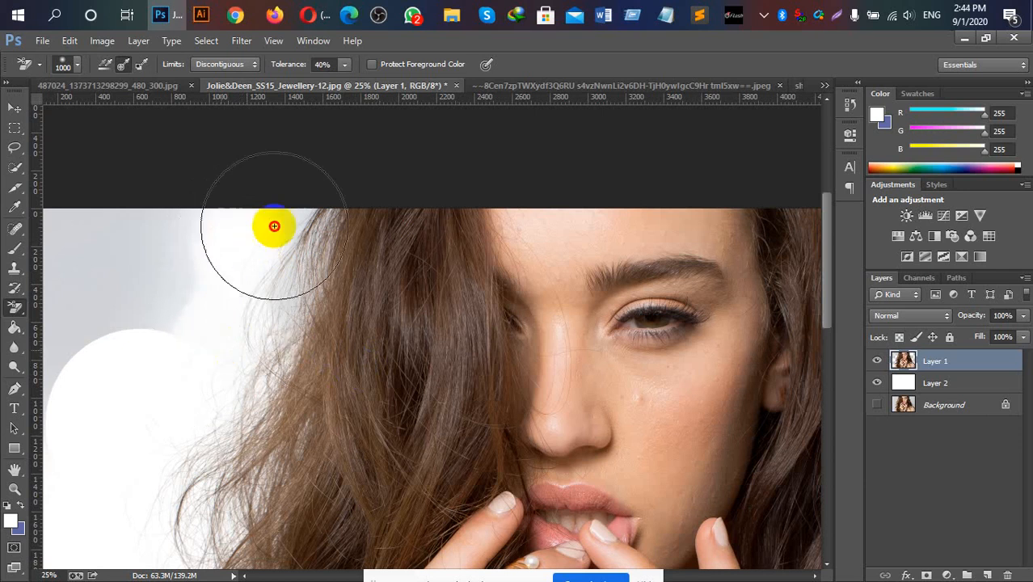
{"action": "left_click_drag", "start_coordinate": [293, 217], "coordinate": [299, 216]}
{"action": "mouse_move", "coordinate": [298, 274]}
{"action": "left_mouse_down"}
{"action": "mouse_move", "coordinate": [278, 374]}
{"action": "mouse_move", "coordinate": [228, 381]}
{"action": "left_mouse_up"}
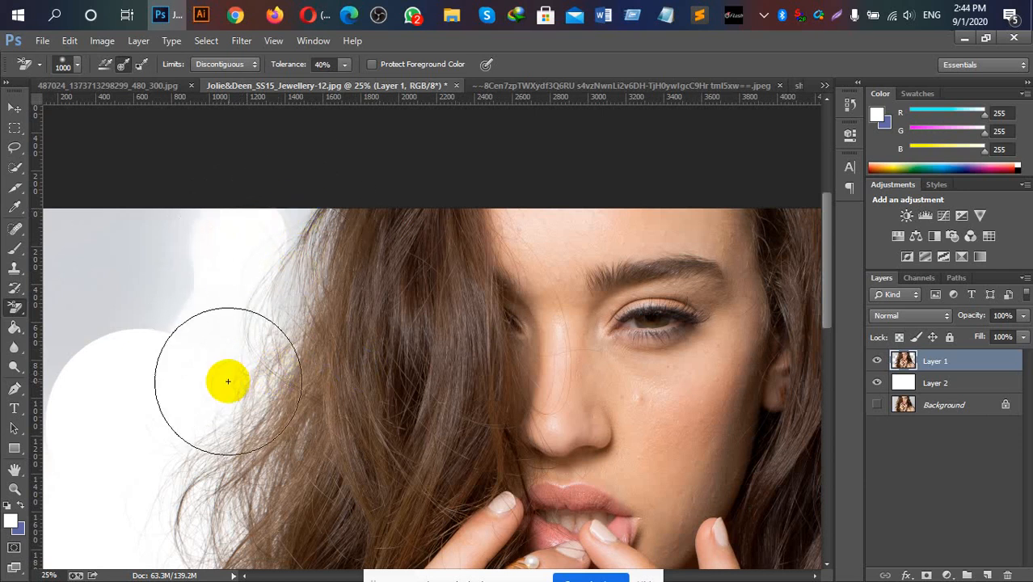
{"action": "left_click", "coordinate": [290, 211]}
{"action": "left_click_drag", "start_coordinate": [293, 211], "coordinate": [296, 222]}
{"action": "left_click", "coordinate": [236, 382]}
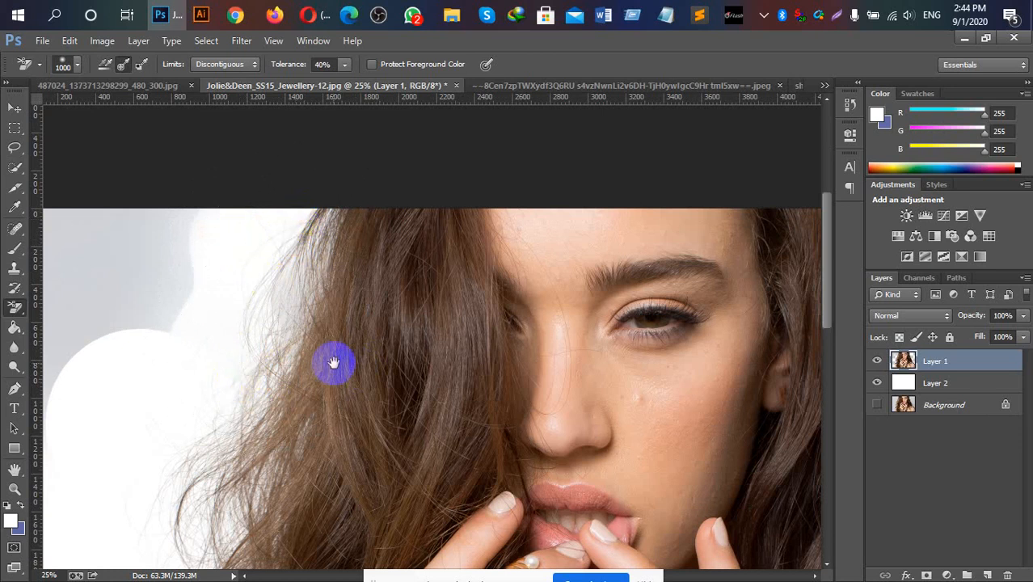
Erase the grey background in the image's lower corner beside the upper arm on the left side
{"action": "mouse_move", "coordinate": [305, 410]}
{"action": "left_mouse_down"}
{"action": "mouse_move", "coordinate": [358, 270]}
{"action": "mouse_move", "coordinate": [357, 330]}
{"action": "mouse_move", "coordinate": [374, 289]}
{"action": "left_mouse_up"}
{"action": "mouse_move", "coordinate": [380, 445]}
{"action": "left_mouse_down"}
{"action": "mouse_move", "coordinate": [385, 397]}
{"action": "mouse_move", "coordinate": [329, 288]}
{"action": "left_mouse_up"}
{"action": "left_click_drag", "start_coordinate": [340, 348], "coordinate": [339, 293]}
{"action": "left_click_drag", "start_coordinate": [340, 404], "coordinate": [340, 299]}
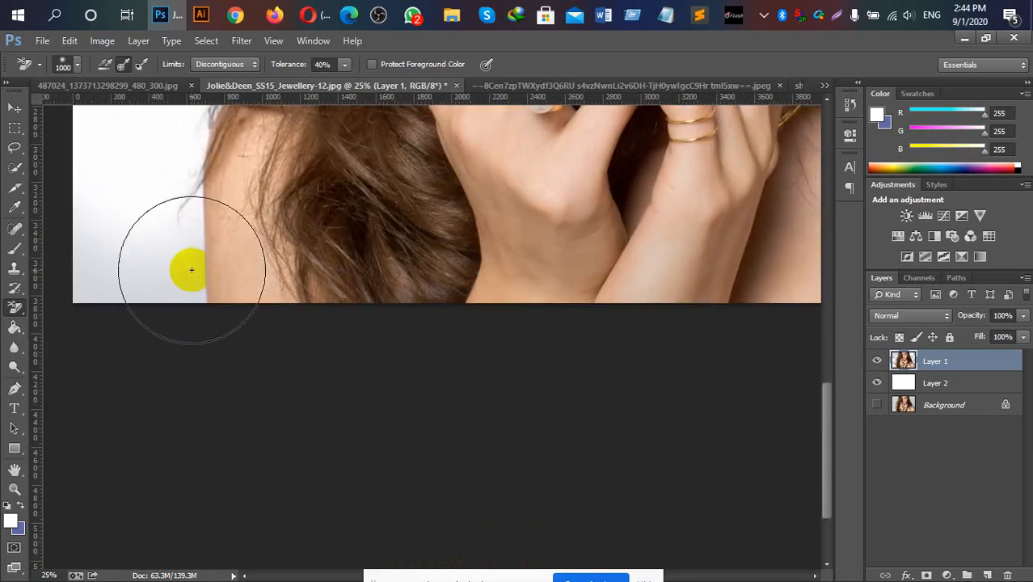
{"action": "mouse_move", "coordinate": [165, 260]}
{"action": "left_mouse_down"}
{"action": "mouse_move", "coordinate": [119, 257]}
{"action": "mouse_move", "coordinate": [97, 279]}
{"action": "mouse_move", "coordinate": [86, 273]}
{"action": "mouse_move", "coordinate": [88, 289]}
{"action": "left_mouse_up"}
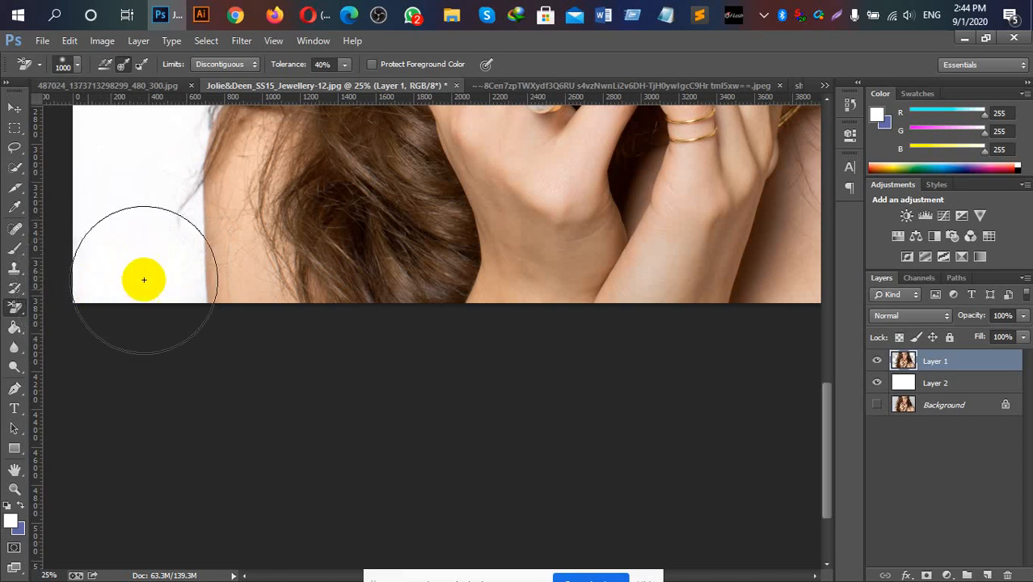
Erase the grey background around the lower hair strands and shoulder on the image's right side with the Background Eraser
{"action": "key", "text": "space"}
{"action": "left_click_drag", "start_coordinate": [545, 276], "coordinate": [272, 355]}
{"action": "mouse_move", "coordinate": [677, 281]}
{"action": "left_mouse_down"}
{"action": "mouse_move", "coordinate": [383, 370]}
{"action": "mouse_move", "coordinate": [403, 353]}
{"action": "mouse_move", "coordinate": [433, 397]}
{"action": "mouse_move", "coordinate": [436, 421]}
{"action": "mouse_move", "coordinate": [428, 417]}
{"action": "left_mouse_up"}
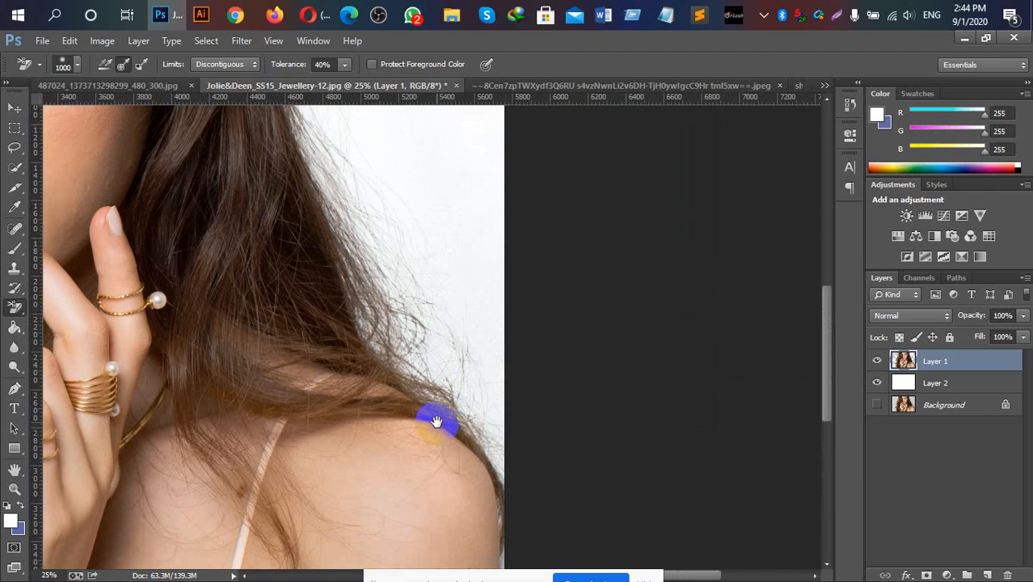
{"action": "mouse_move", "coordinate": [485, 258]}
{"action": "left_mouse_down"}
{"action": "mouse_move", "coordinate": [482, 380]}
{"action": "mouse_move", "coordinate": [452, 341]}
{"action": "mouse_move", "coordinate": [387, 180]}
{"action": "mouse_move", "coordinate": [391, 308]}
{"action": "mouse_move", "coordinate": [453, 380]}
{"action": "left_mouse_up"}
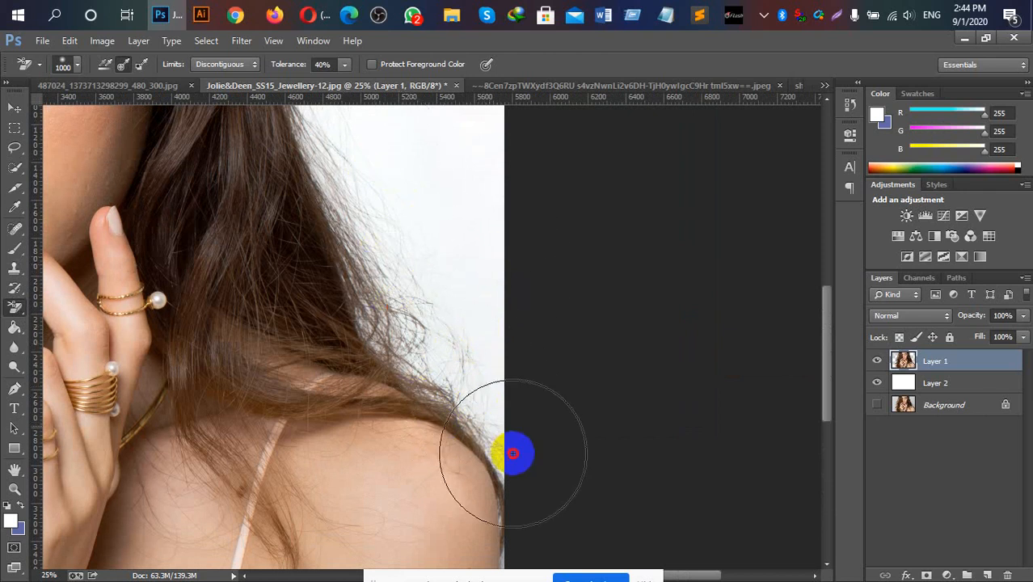
{"action": "mouse_move", "coordinate": [501, 243]}
{"action": "left_mouse_down"}
{"action": "mouse_move", "coordinate": [468, 208]}
{"action": "mouse_move", "coordinate": [518, 210]}
{"action": "mouse_move", "coordinate": [604, 429]}
{"action": "left_mouse_up"}
{"action": "left_click_drag", "start_coordinate": [570, 312], "coordinate": [666, 330]}
{"action": "left_click_drag", "start_coordinate": [316, 219], "coordinate": [659, 306]}
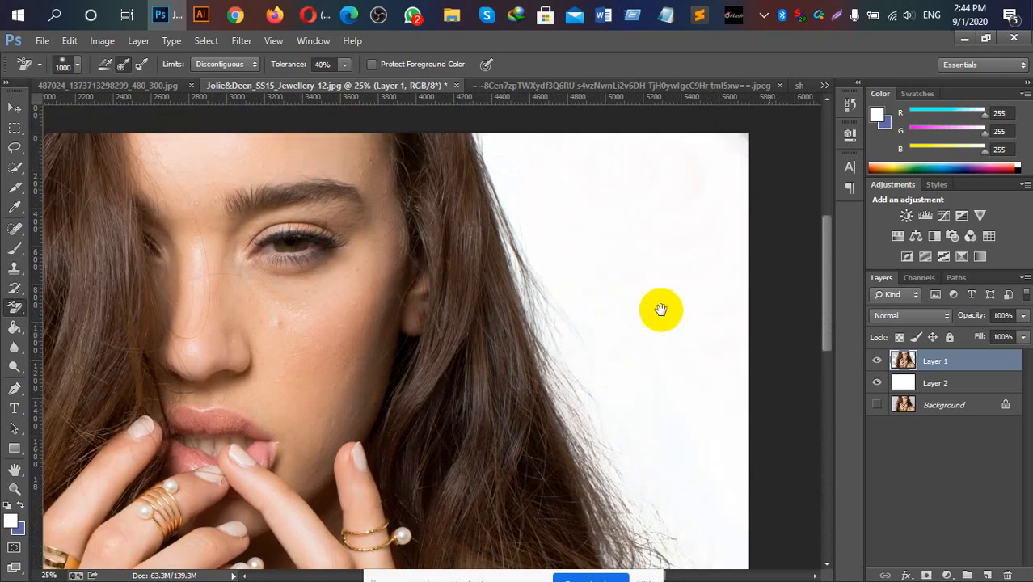
{"action": "left_click_drag", "start_coordinate": [740, 320], "coordinate": [627, 295]}
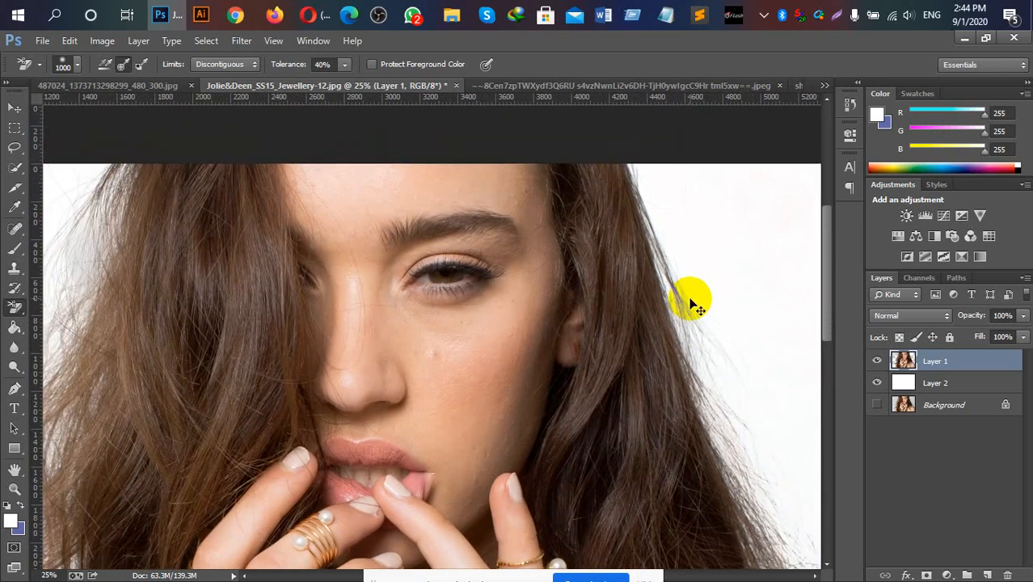
{"action": "scroll", "coordinate": [691, 303], "scroll_direction": "down", "scroll_amount": 2}
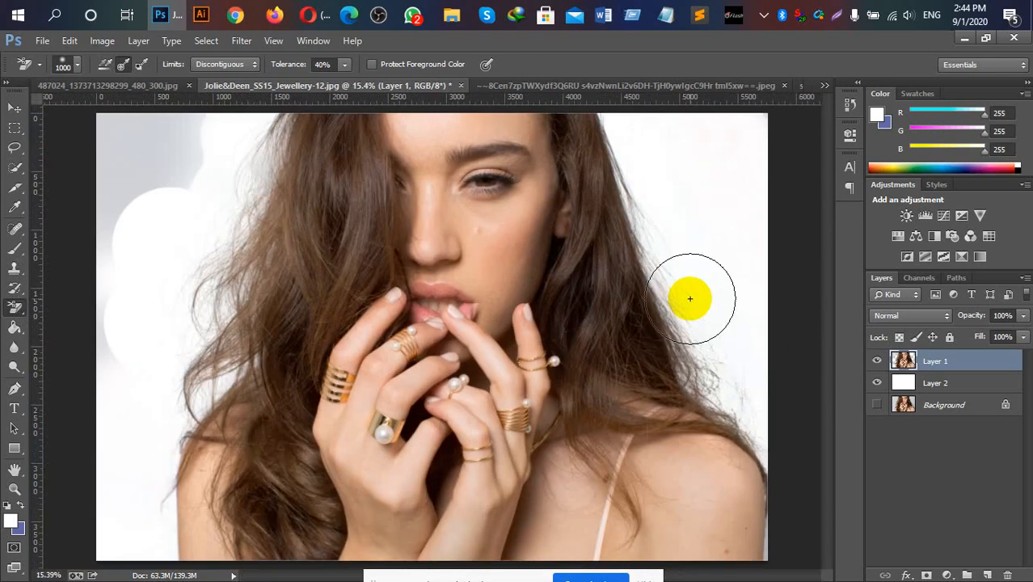
With the regular Eraser Tool at a brush size of 600, erase the leftover grey patches in the image's upper-left area
{"action": "right_click", "coordinate": [15, 309]}
{"action": "left_click", "coordinate": [50, 300]}
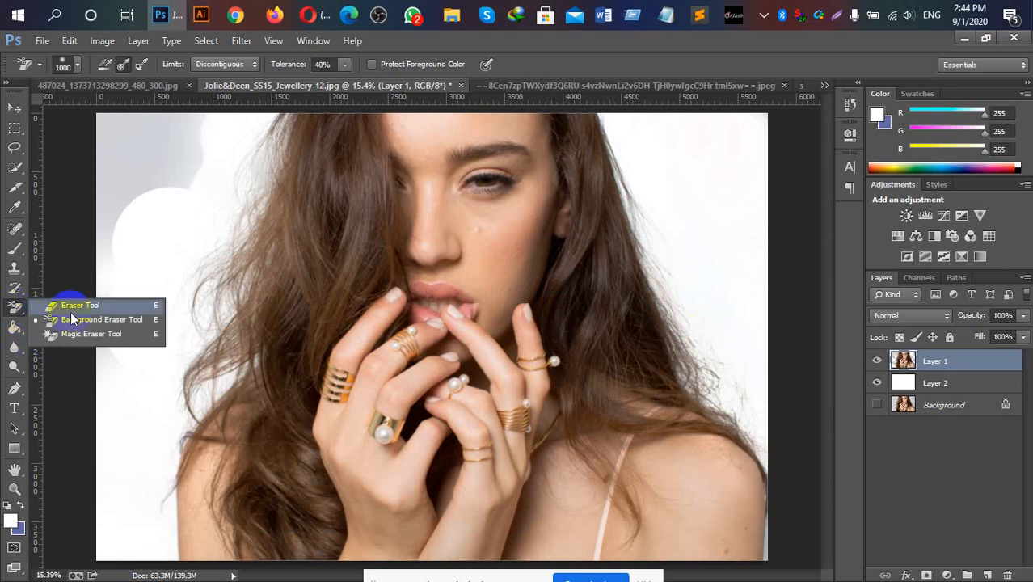
{"action": "left_click_drag", "start_coordinate": [162, 214], "coordinate": [141, 196]}
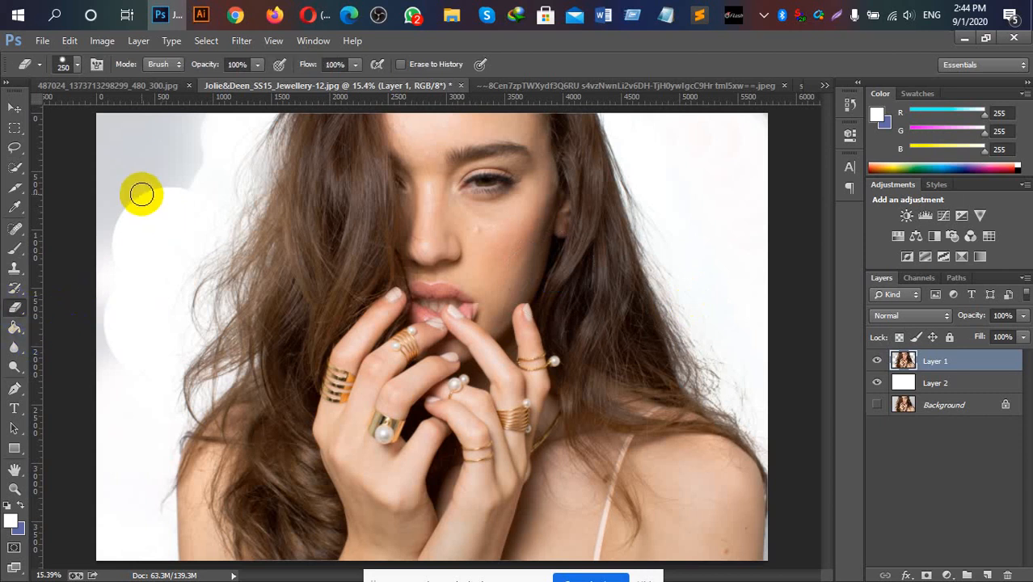
{"action": "key", "text": "bracketright"}
{"action": "key", "text": "bracketright"}
{"action": "mouse_move", "coordinate": [190, 128]}
{"action": "left_mouse_down"}
{"action": "mouse_move", "coordinate": [140, 203]}
{"action": "mouse_move", "coordinate": [164, 152]}
{"action": "mouse_move", "coordinate": [106, 130]}
{"action": "mouse_move", "coordinate": [112, 348]}
{"action": "mouse_move", "coordinate": [99, 561]}
{"action": "mouse_move", "coordinate": [110, 544]}
{"action": "mouse_move", "coordinate": [133, 129]}
{"action": "left_mouse_up"}
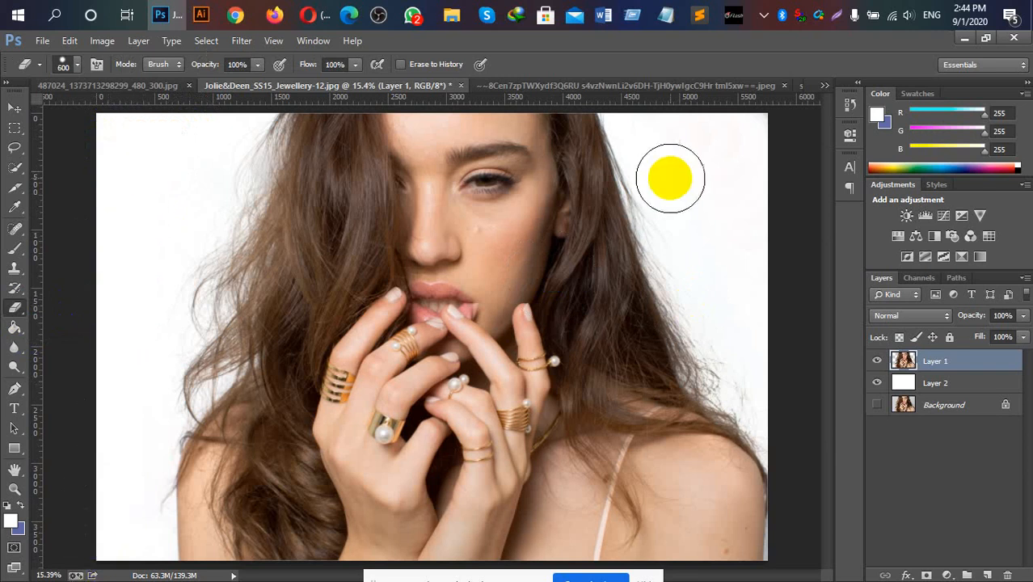
Erase the background remnants beside the hair and along the right edge down past the shoulder, plus the lower-left edge
{"action": "mouse_move", "coordinate": [668, 139]}
{"action": "left_mouse_down"}
{"action": "mouse_move", "coordinate": [719, 214]}
{"action": "mouse_move", "coordinate": [760, 358]}
{"action": "mouse_move", "coordinate": [724, 176]}
{"action": "mouse_move", "coordinate": [768, 312]}
{"action": "mouse_move", "coordinate": [765, 392]}
{"action": "mouse_move", "coordinate": [782, 413]}
{"action": "mouse_move", "coordinate": [745, 339]}
{"action": "mouse_move", "coordinate": [796, 434]}
{"action": "left_mouse_up"}
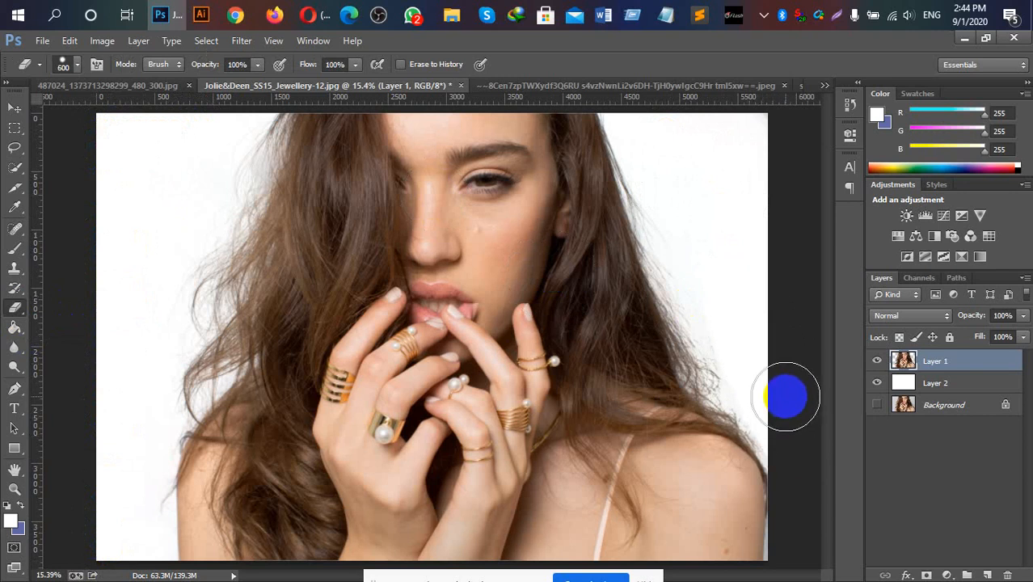
{"action": "mouse_move", "coordinate": [786, 396]}
{"action": "left_mouse_down"}
{"action": "mouse_move", "coordinate": [804, 557]}
{"action": "mouse_move", "coordinate": [801, 531]}
{"action": "left_mouse_up"}
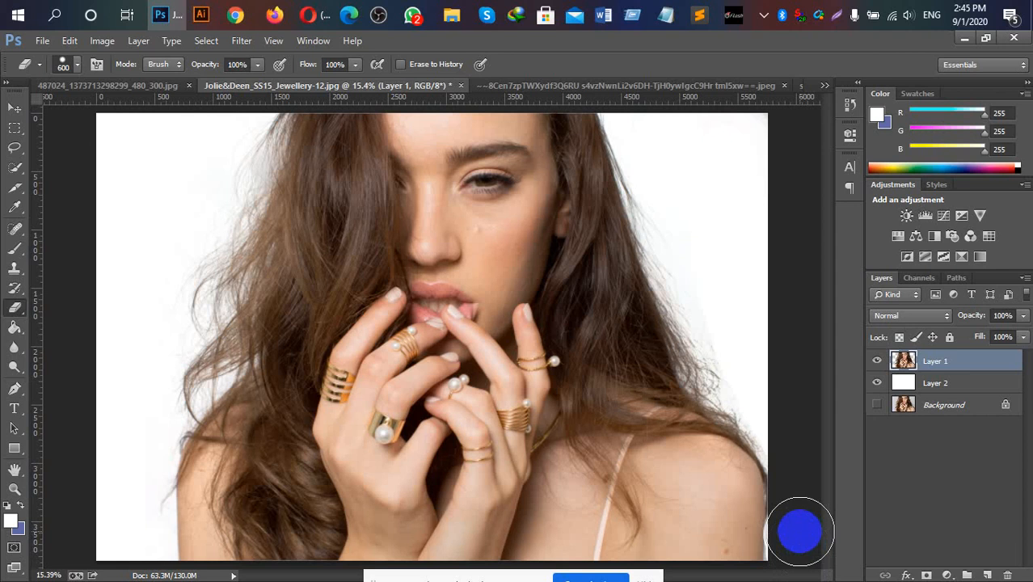
{"action": "left_click_drag", "start_coordinate": [801, 531], "coordinate": [796, 526]}
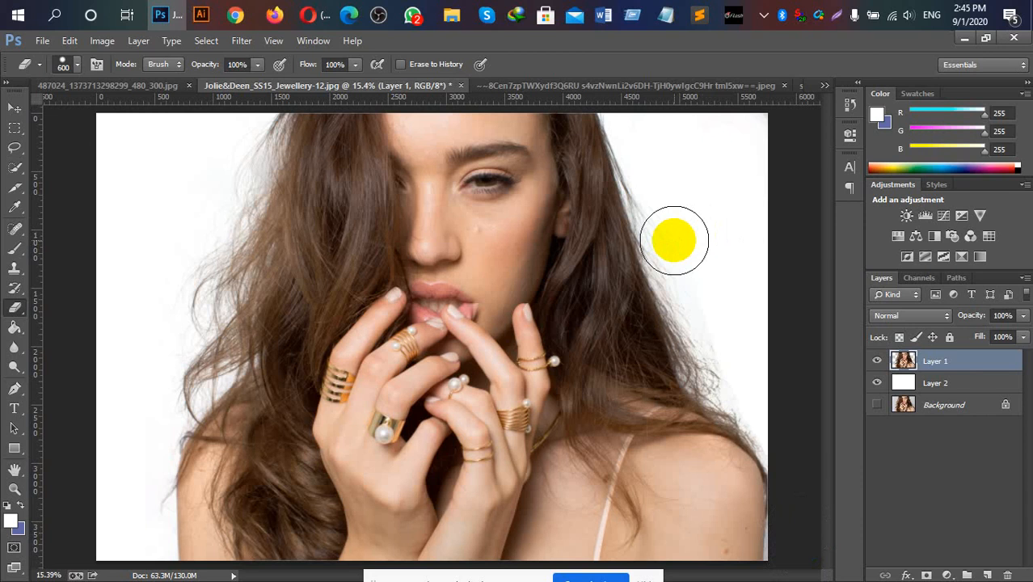
{"action": "left_click", "coordinate": [772, 258]}
{"action": "left_click", "coordinate": [81, 461]}
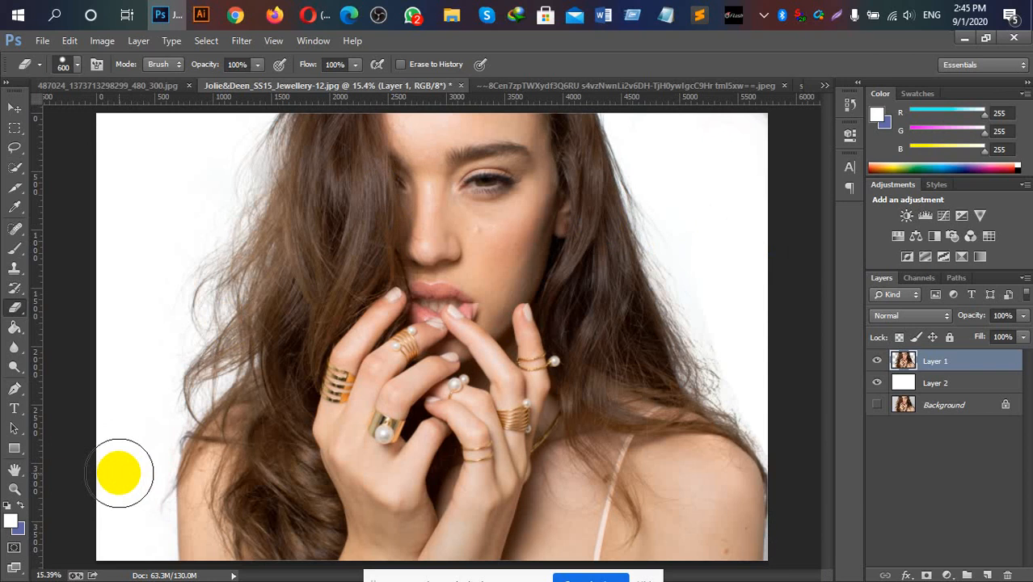
Fill Layer 2 with the blue-violet swatch (RGB 97, 103, 161) using the Paint Bucket, and examine the left-side hair edges against it
{"action": "left_click", "coordinate": [909, 383]}
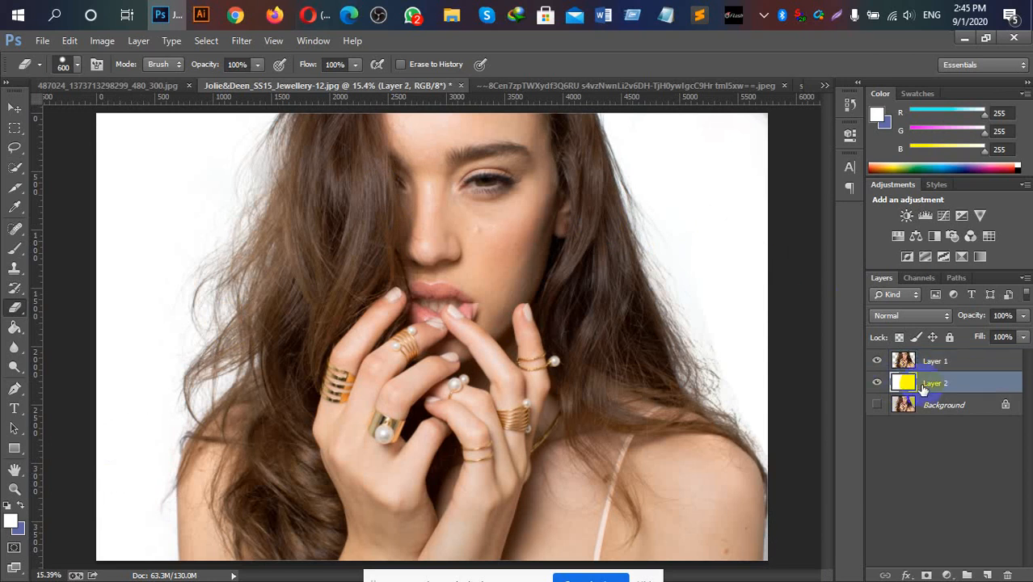
{"action": "left_click", "coordinate": [23, 508]}
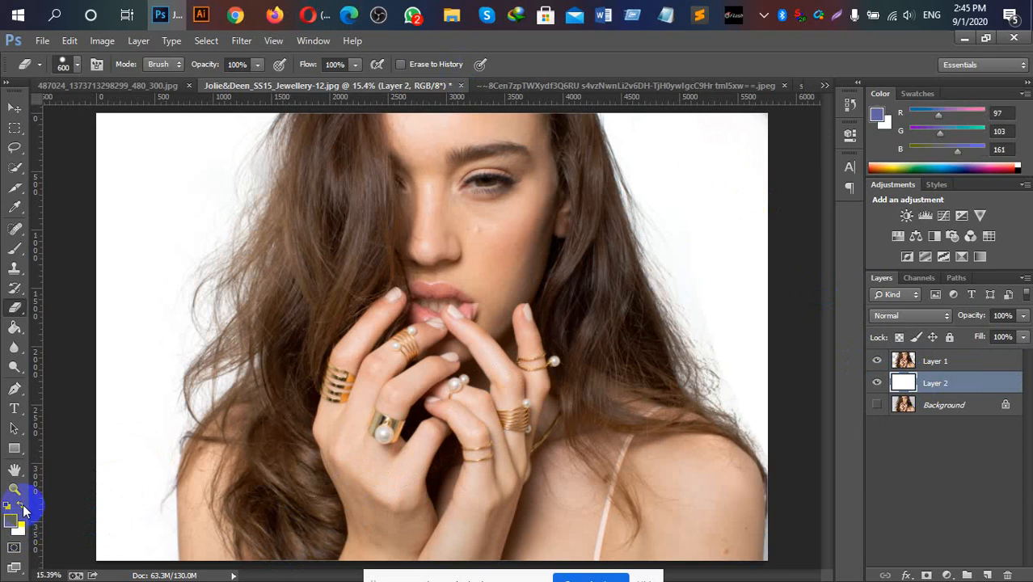
{"action": "key", "text": "g"}
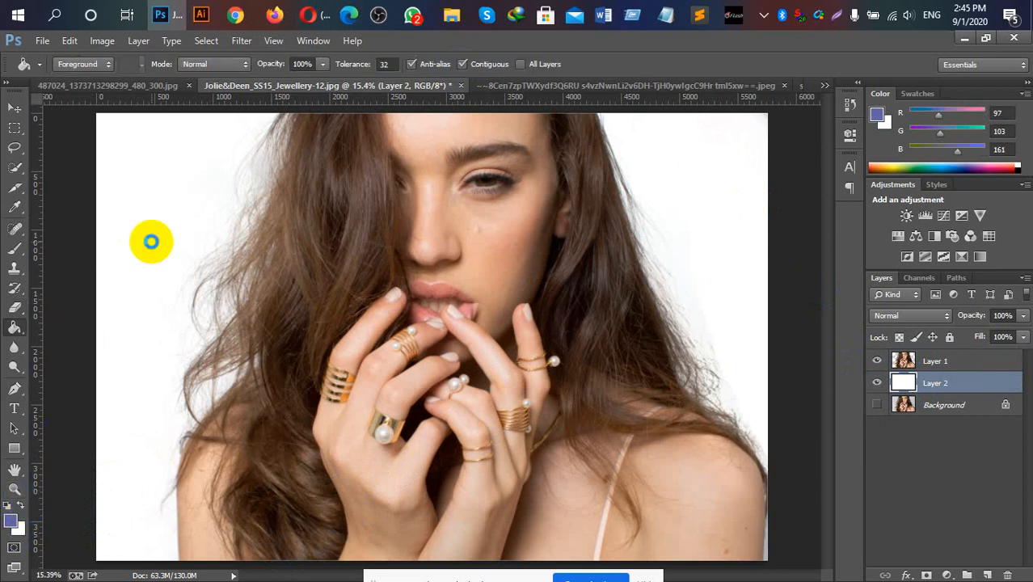
{"action": "left_click", "coordinate": [151, 242]}
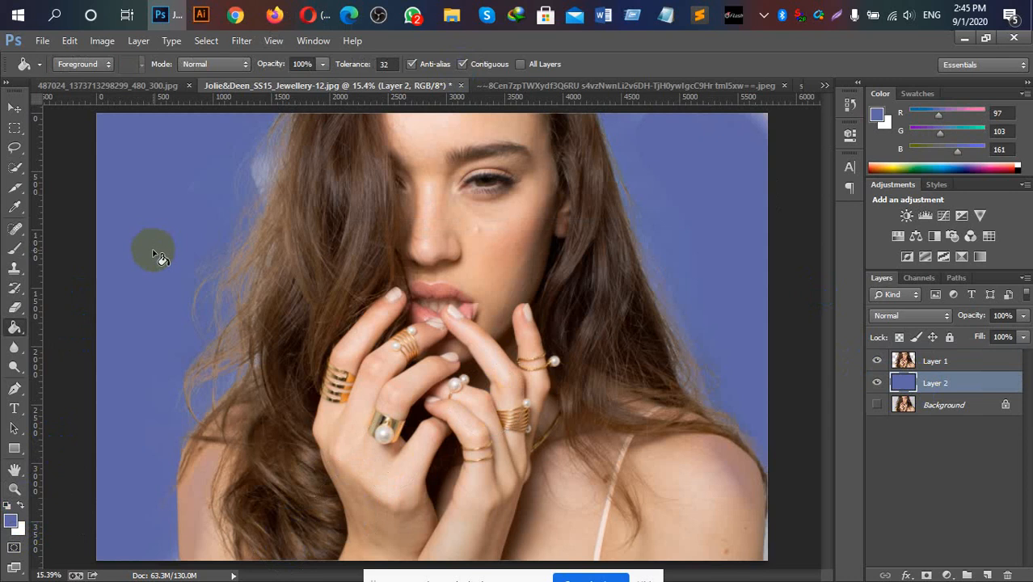
{"action": "scroll", "coordinate": [160, 255], "scroll_direction": "down", "scroll_amount": 1}
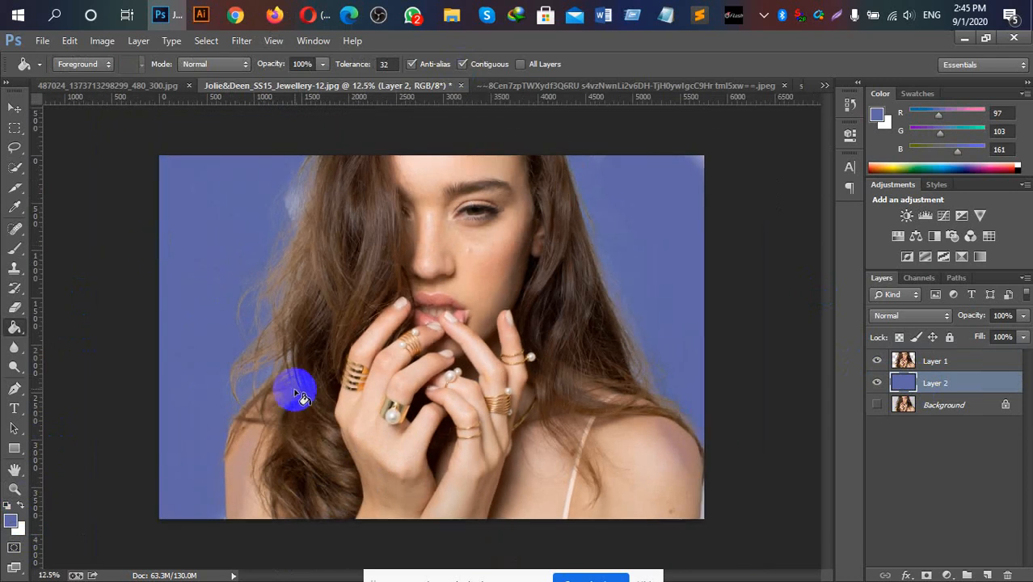
{"action": "scroll", "coordinate": [275, 417], "scroll_direction": "up", "scroll_amount": 2}
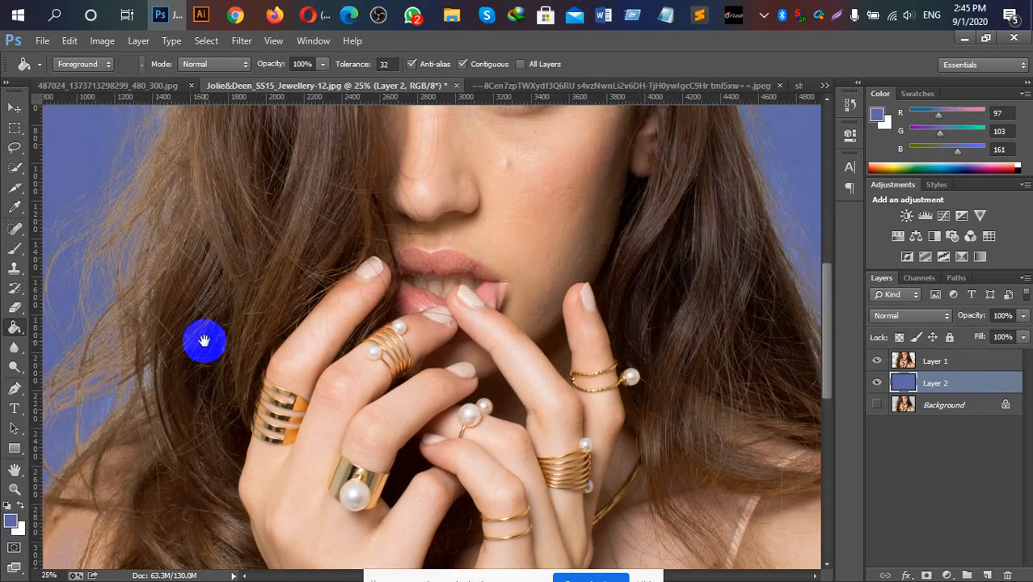
{"action": "left_click_drag", "start_coordinate": [203, 341], "coordinate": [384, 367]}
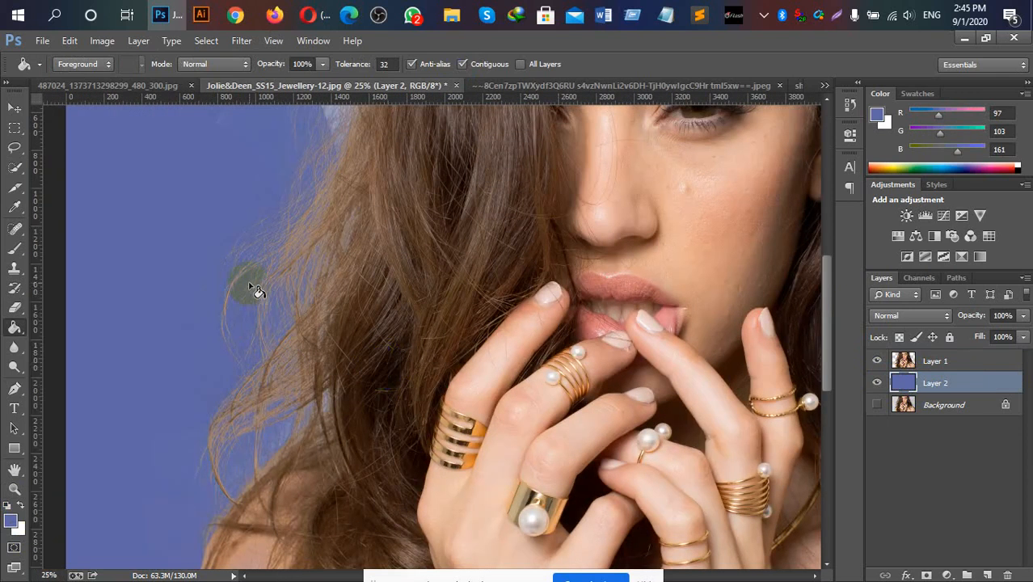
{"action": "left_click", "coordinate": [14, 108]}
{"action": "left_click_drag", "start_coordinate": [348, 335], "coordinate": [354, 287]}
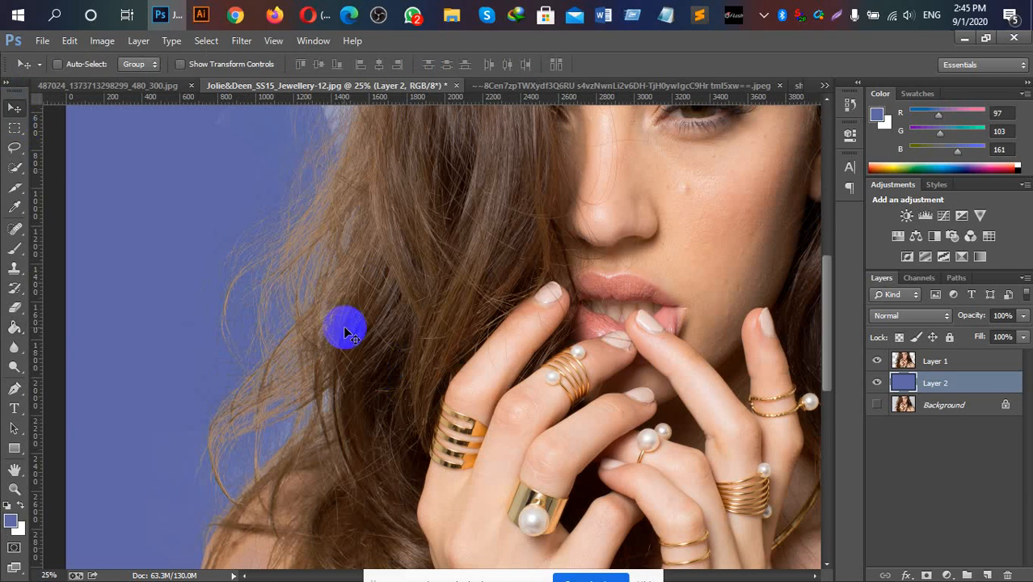
{"action": "scroll", "coordinate": [345, 331], "scroll_direction": "up", "scroll_amount": 2}
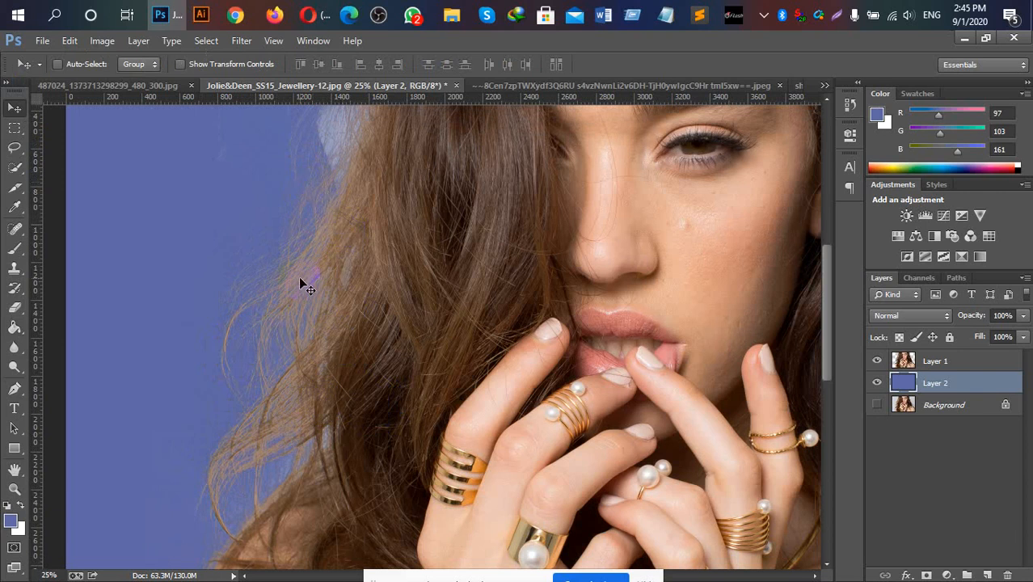
Set the foreground colour to bright red (RGB 236, 31, 45) and fill Layer 2 with it
{"action": "left_click", "coordinate": [12, 523]}
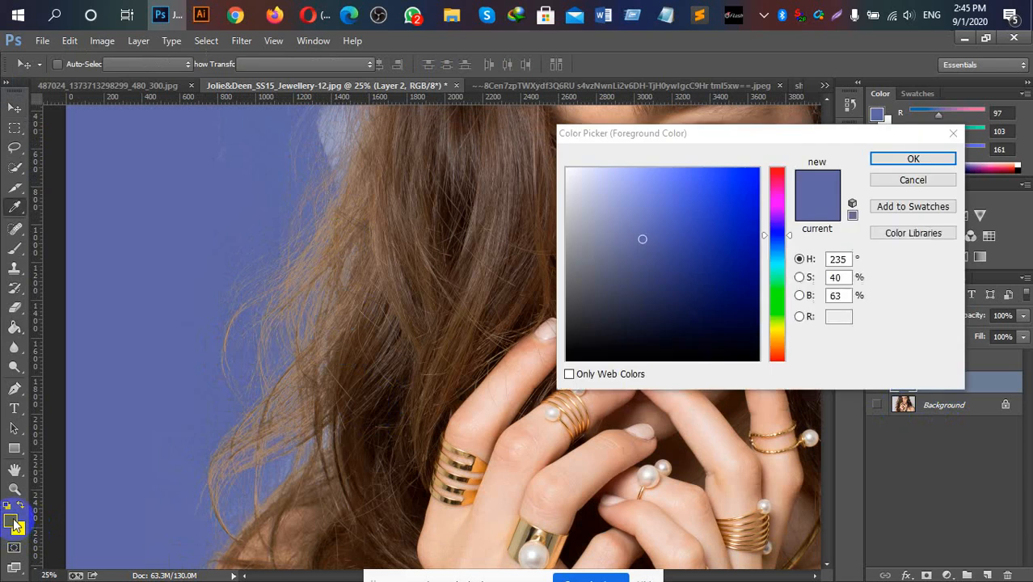
{"action": "left_click", "coordinate": [781, 174]}
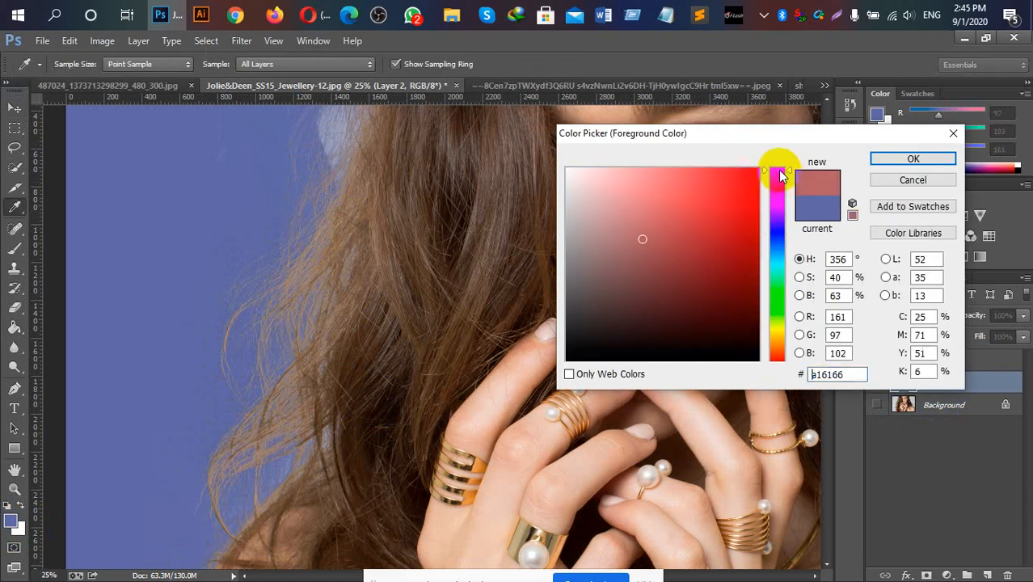
{"action": "left_click", "coordinate": [734, 181]}
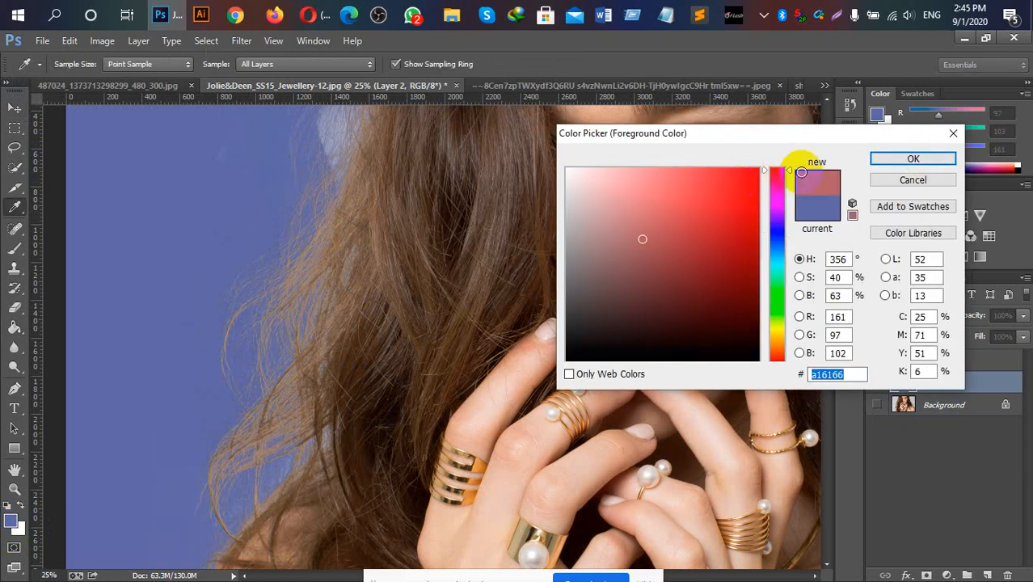
{"action": "left_click", "coordinate": [908, 162]}
{"action": "key", "text": "v"}
{"action": "key", "text": "g"}
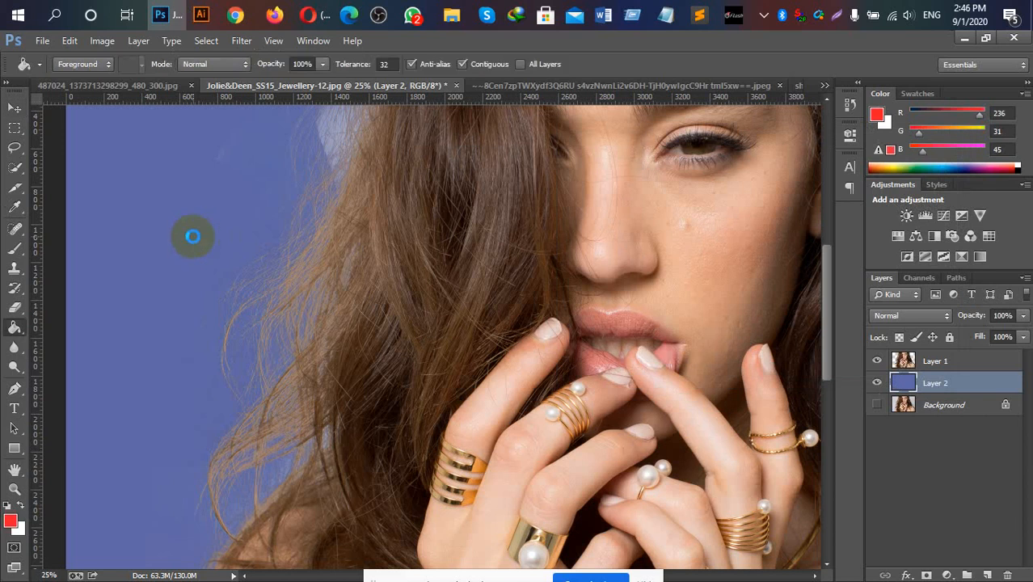
{"action": "left_click", "coordinate": [193, 236]}
Switch to the Google Meet call in Chrome, admit the waiting participant, and return to Photoshop
{"action": "left_click", "coordinate": [235, 15]}
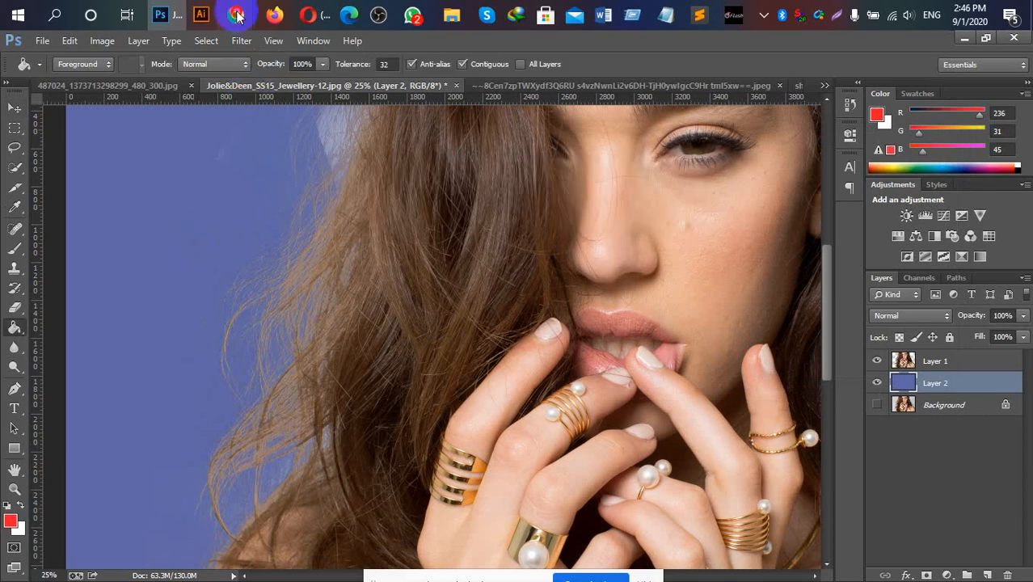
{"action": "left_click", "coordinate": [154, 101]}
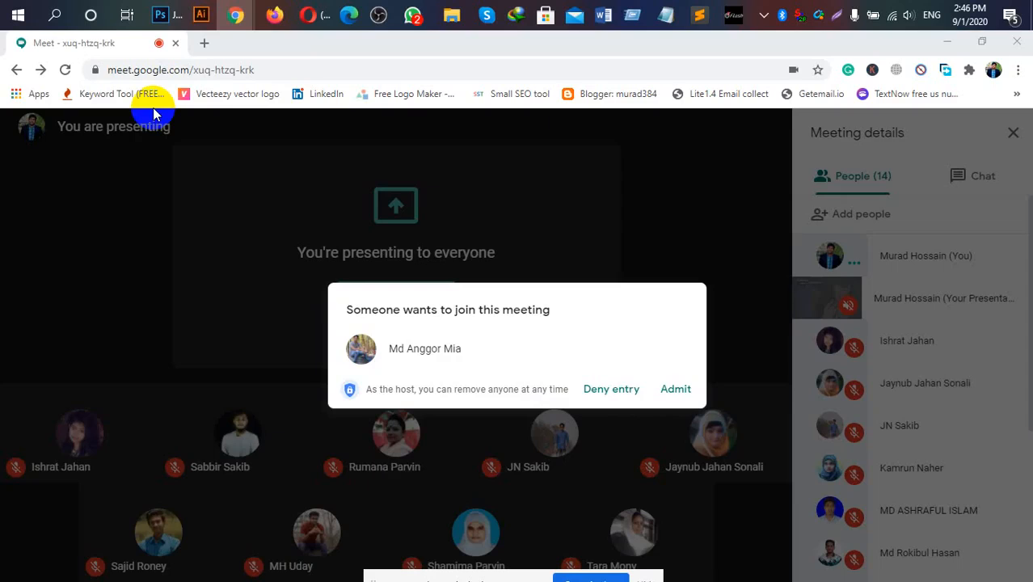
{"action": "left_click", "coordinate": [678, 392]}
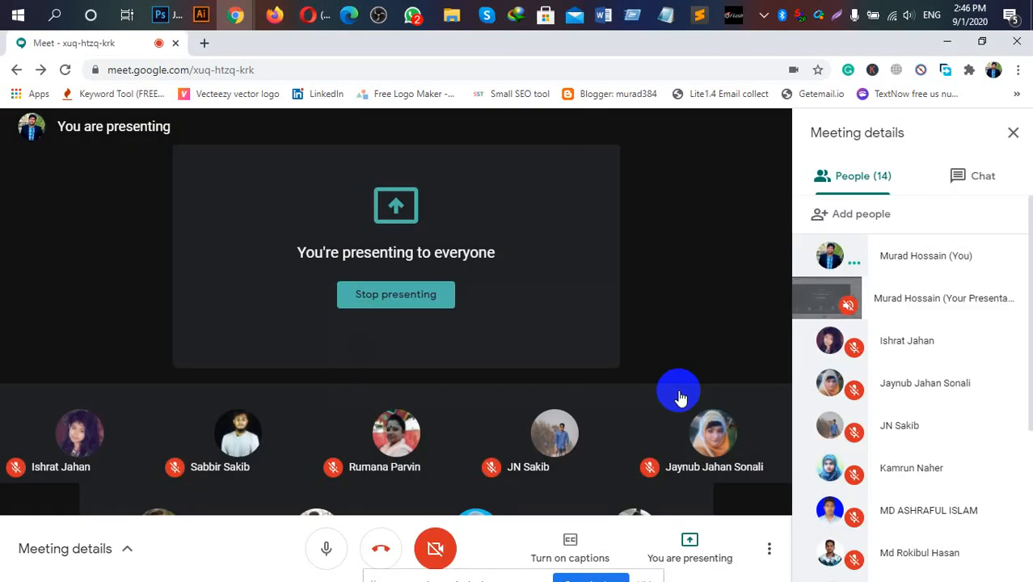
{"action": "left_click", "coordinate": [161, 16]}
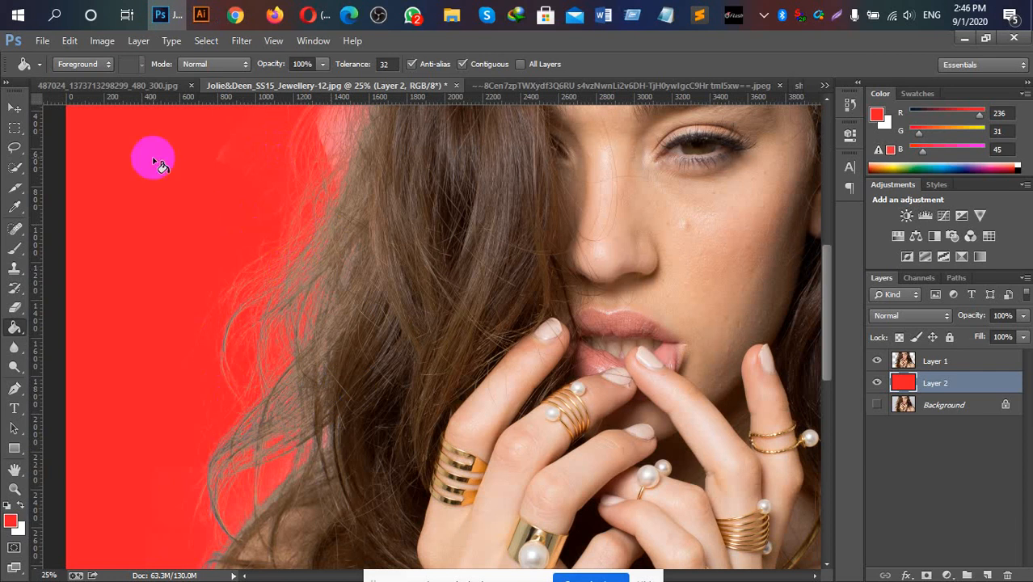
Examine the portrait's hair edges and cutout against the red fill, both close up and in full view
{"action": "key", "text": "v"}
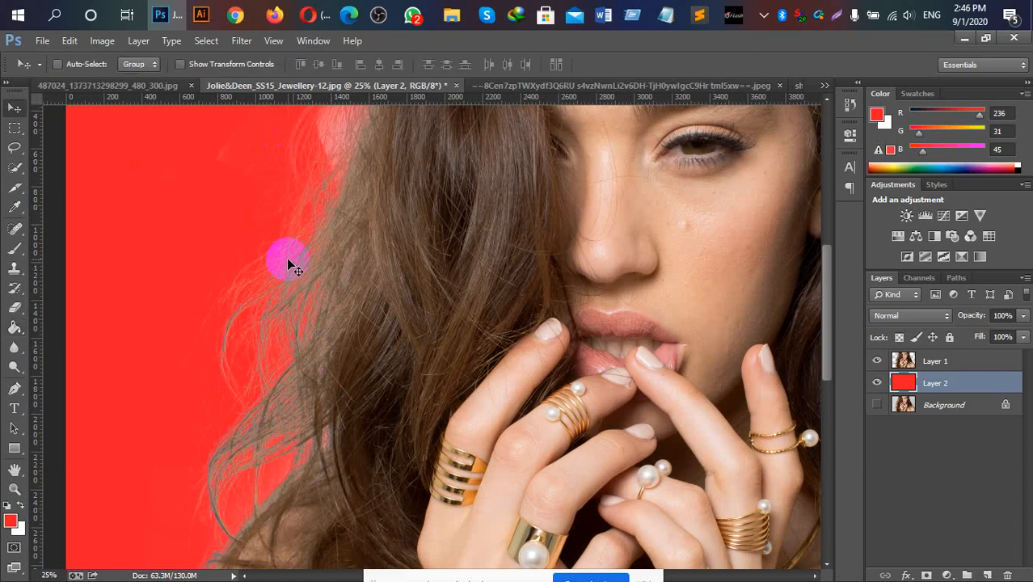
{"action": "key", "text": "ctrl+minus"}
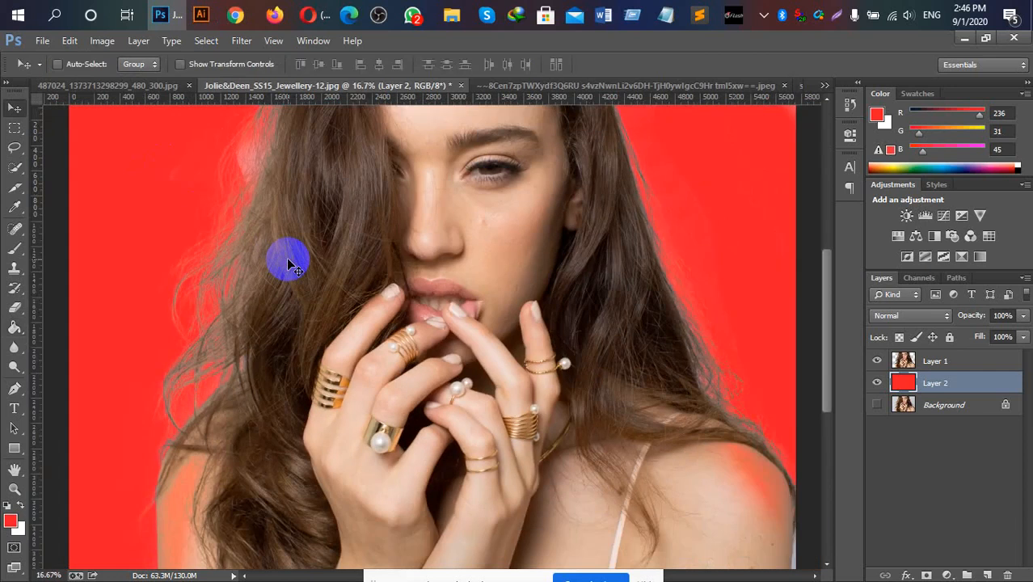
{"action": "key", "text": "ctrl+minus"}
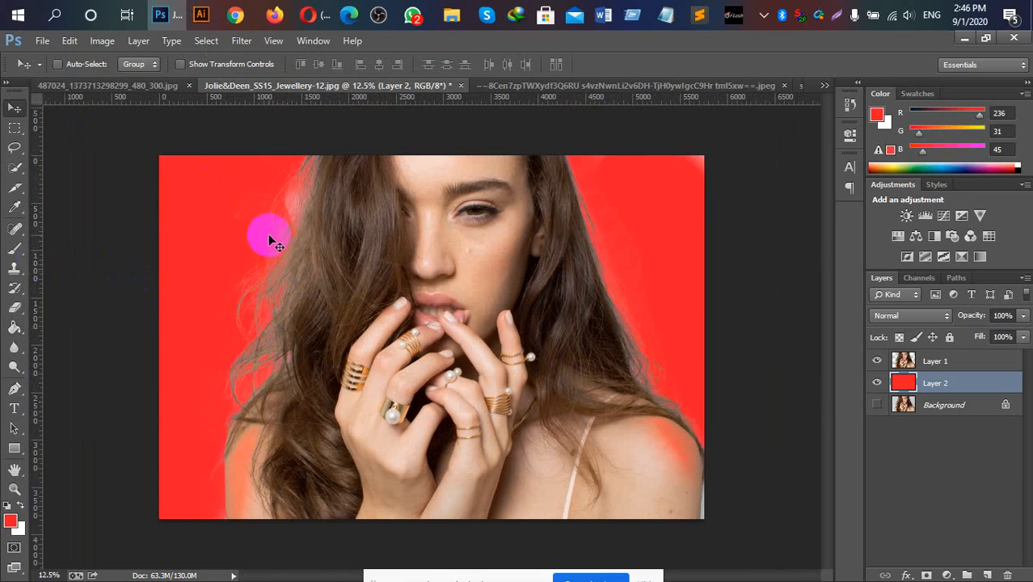
{"action": "key", "text": "ctrl+plus"}
{"action": "key", "text": "ctrl+plus"}
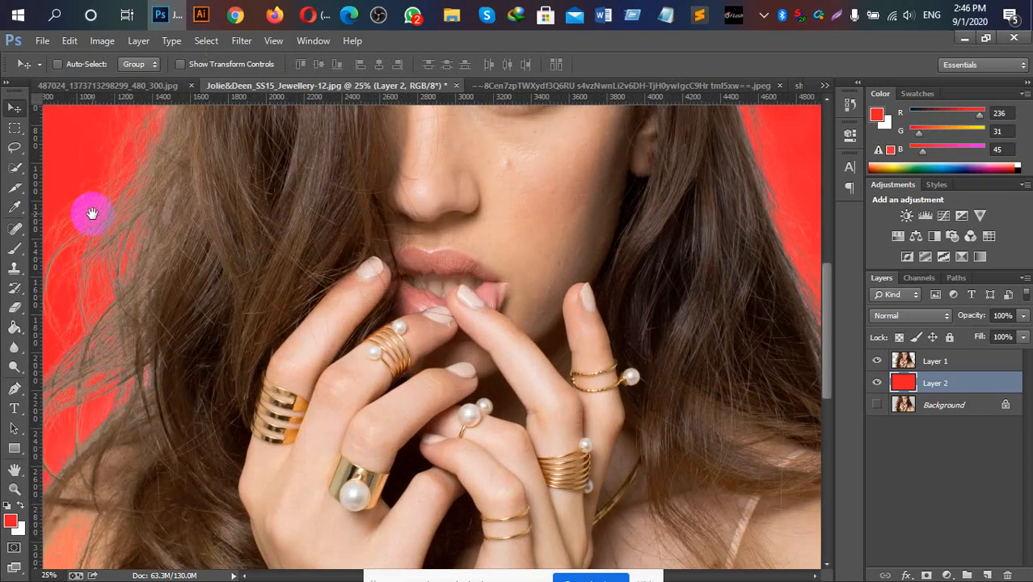
{"action": "left_click_drag", "start_coordinate": [92, 213], "coordinate": [376, 259]}
{"action": "left_click_drag", "start_coordinate": [344, 239], "coordinate": [302, 278]}
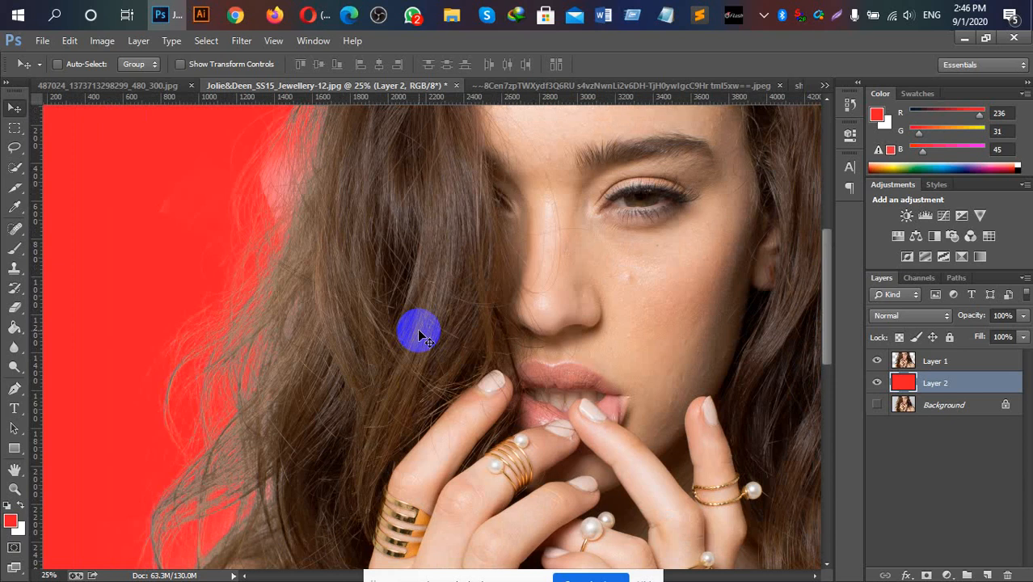
{"action": "key", "text": "ctrl+minus"}
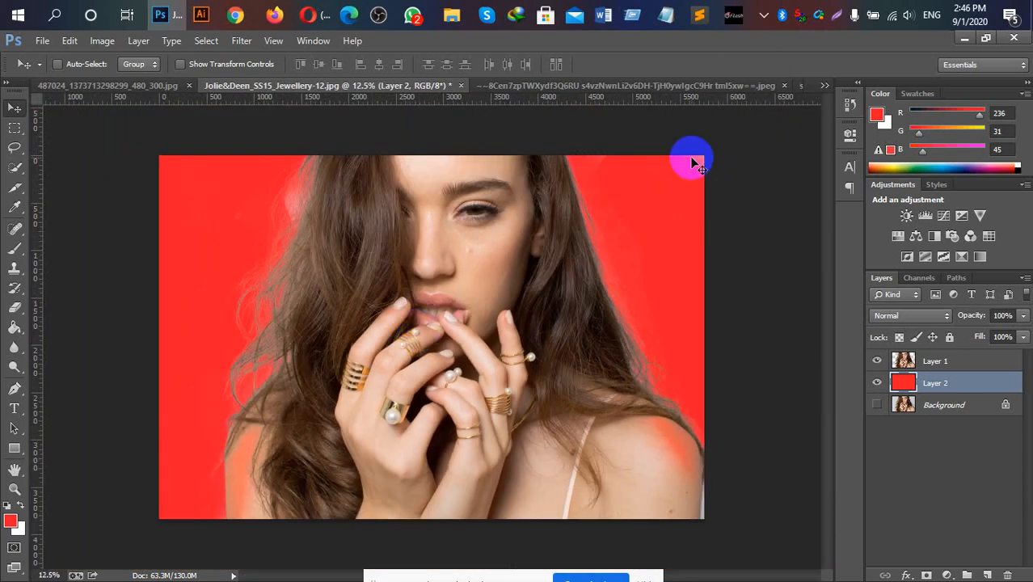
{"action": "left_click", "coordinate": [107, 87]}
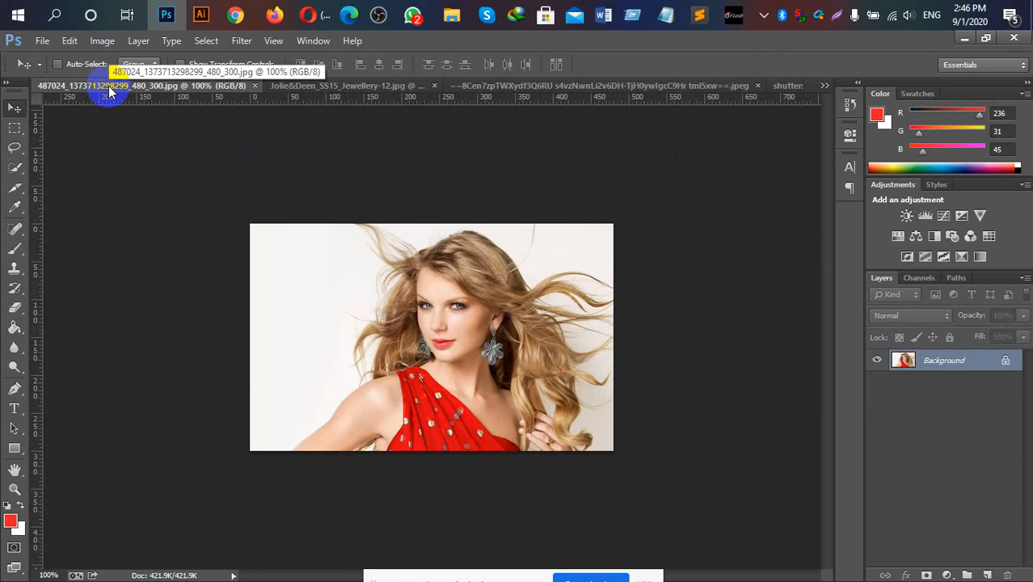
{"action": "key", "text": "ctrl+j"}
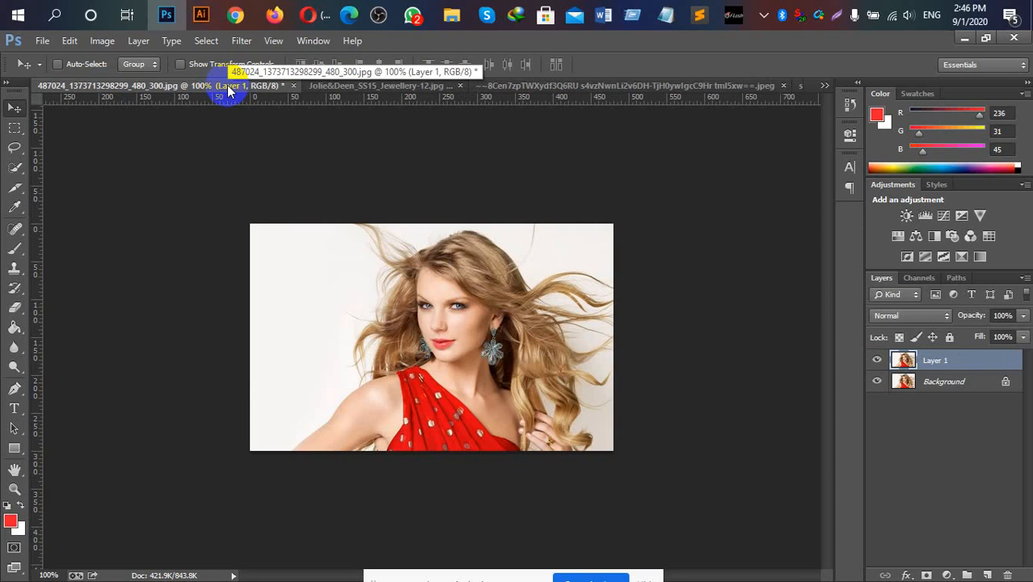
{"action": "key", "text": "ctrl+plus"}
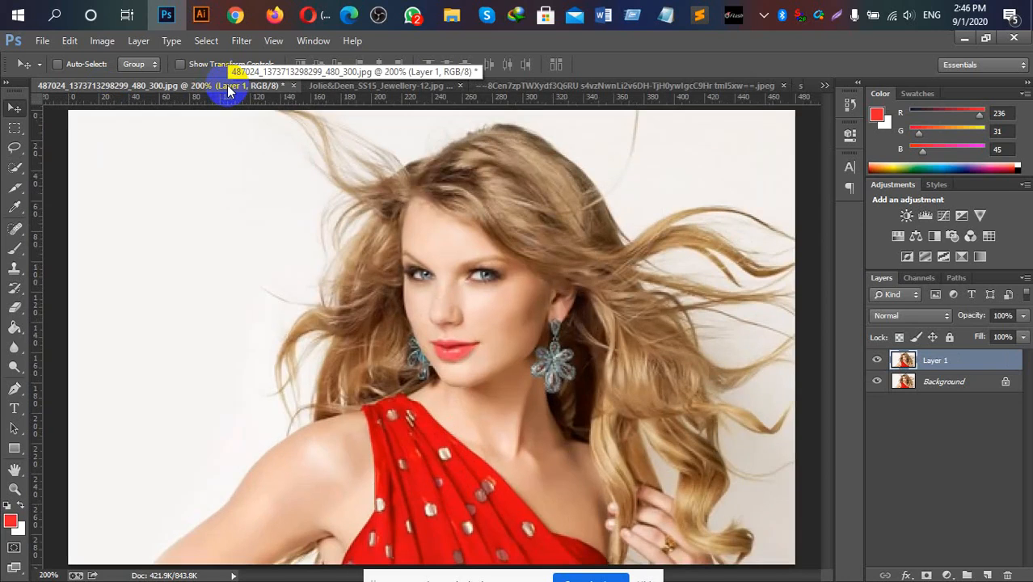
{"action": "key", "text": "ctrl+minus"}
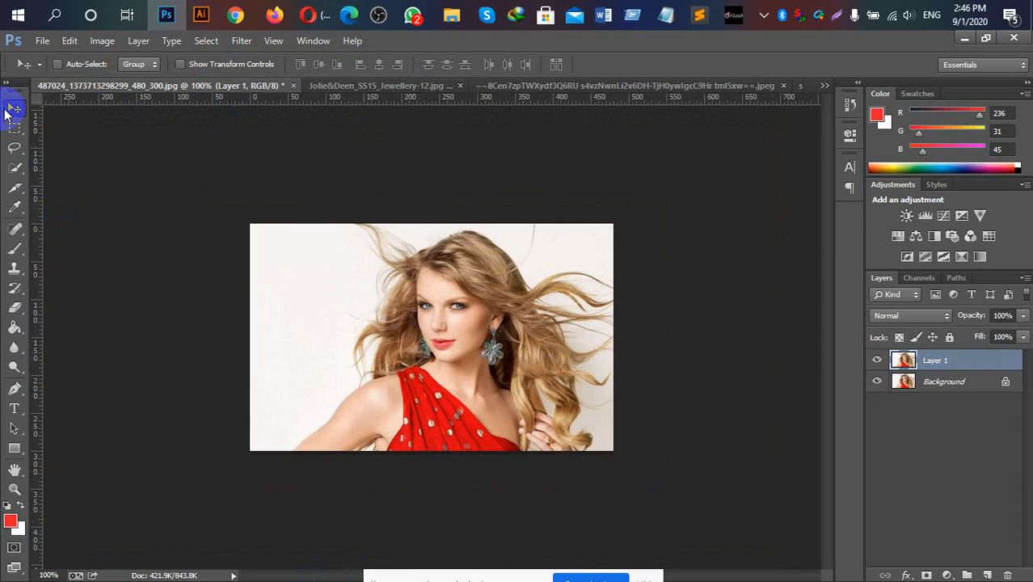
Draw a rough Lasso selection around the woman's arm, dress and main hair mass, and hide the Background layer
{"action": "left_click", "coordinate": [17, 149]}
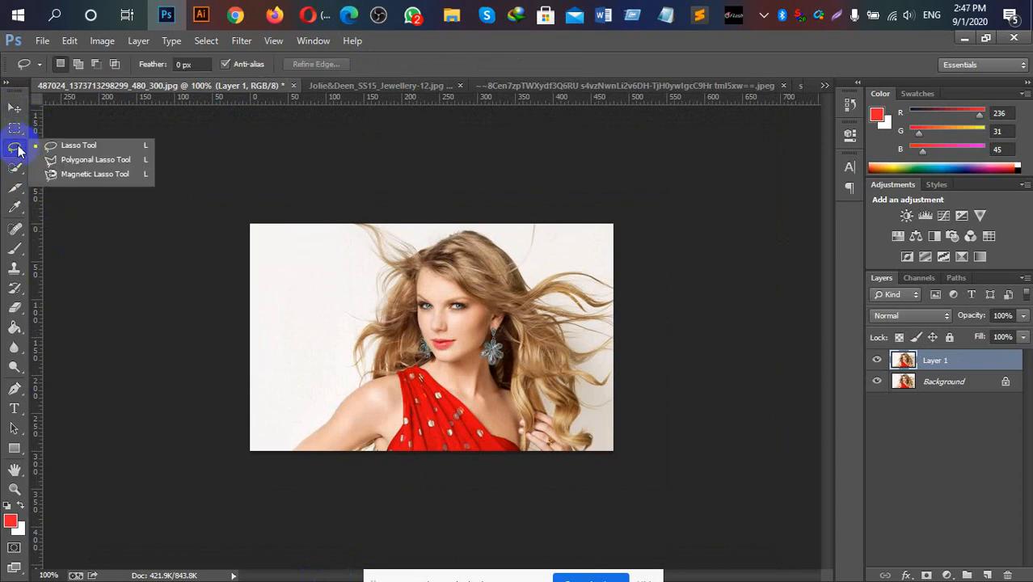
{"action": "left_click_drag", "start_coordinate": [17, 149], "coordinate": [78, 144]}
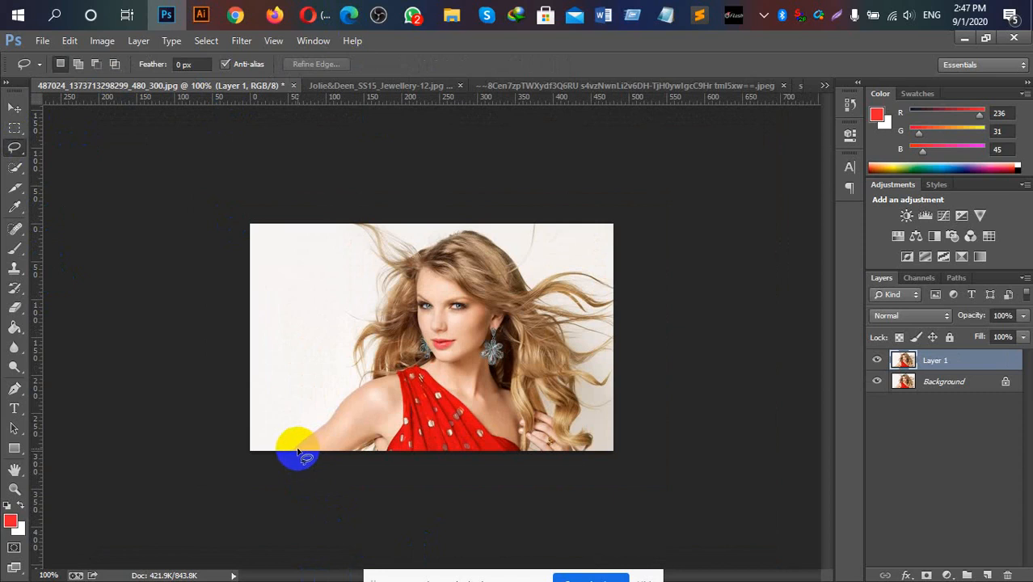
{"action": "mouse_move", "coordinate": [299, 451]}
{"action": "left_mouse_down"}
{"action": "mouse_move", "coordinate": [381, 374]}
{"action": "mouse_move", "coordinate": [419, 254]}
{"action": "mouse_move", "coordinate": [474, 236]}
{"action": "mouse_move", "coordinate": [505, 257]}
{"action": "mouse_move", "coordinate": [575, 380]}
{"action": "mouse_move", "coordinate": [561, 445]}
{"action": "mouse_move", "coordinate": [521, 455]}
{"action": "left_mouse_up"}
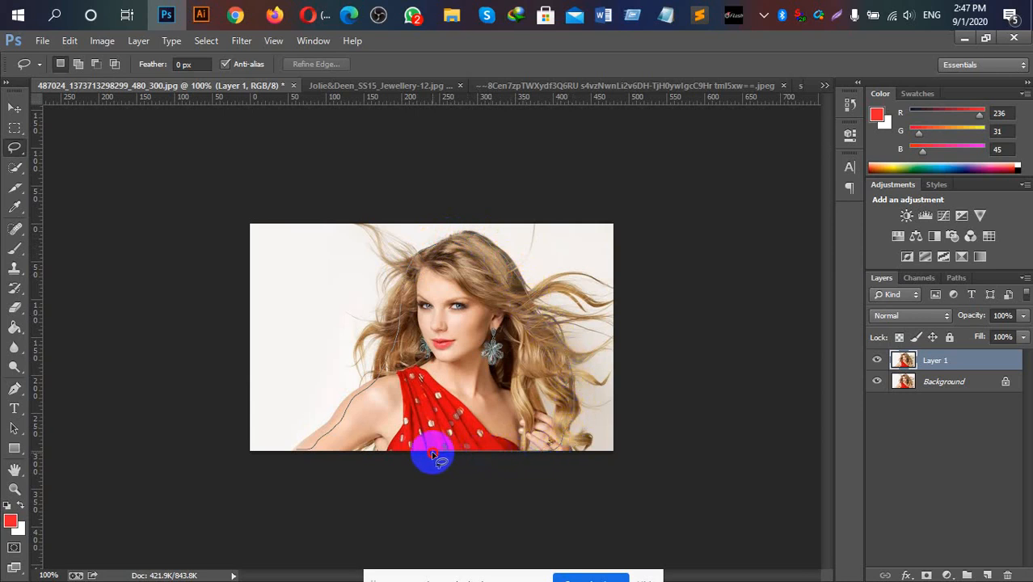
{"action": "left_click_drag", "start_coordinate": [433, 455], "coordinate": [374, 453]}
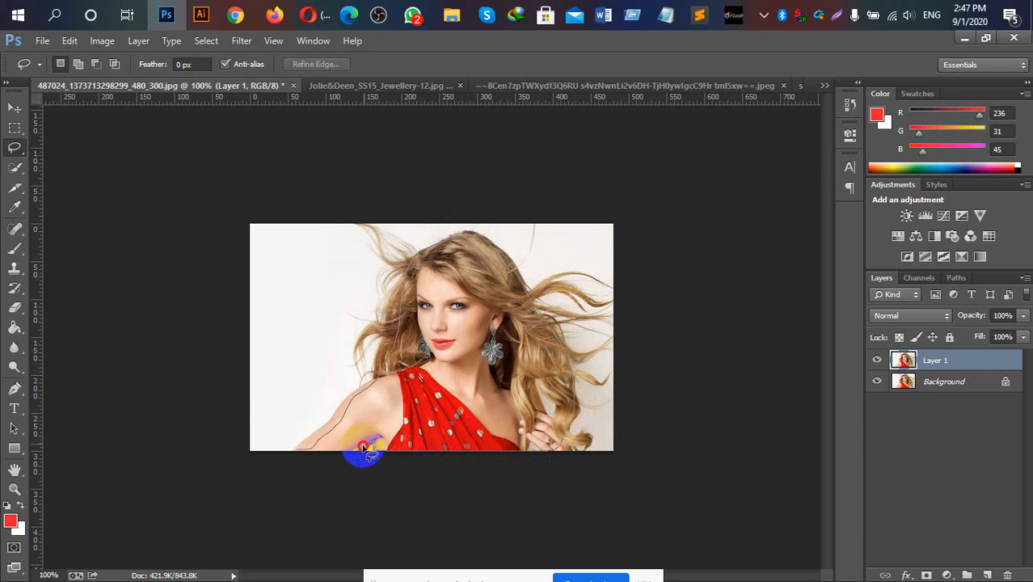
{"action": "left_click_drag", "start_coordinate": [364, 447], "coordinate": [302, 449]}
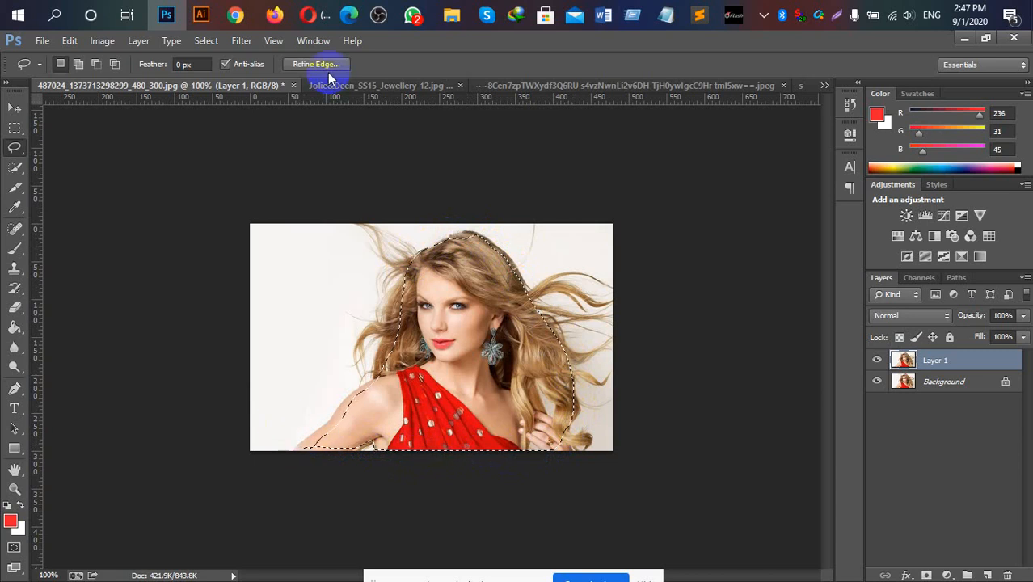
{"action": "left_click", "coordinate": [878, 382]}
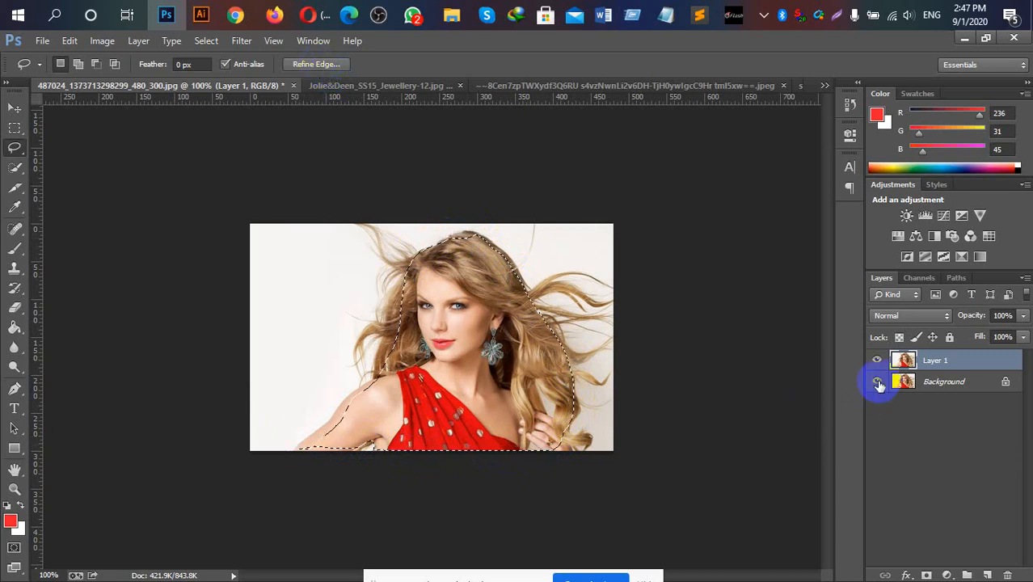
Open Refine Edge for the selection and set its view mode to On Layers
{"action": "left_click", "coordinate": [315, 69]}
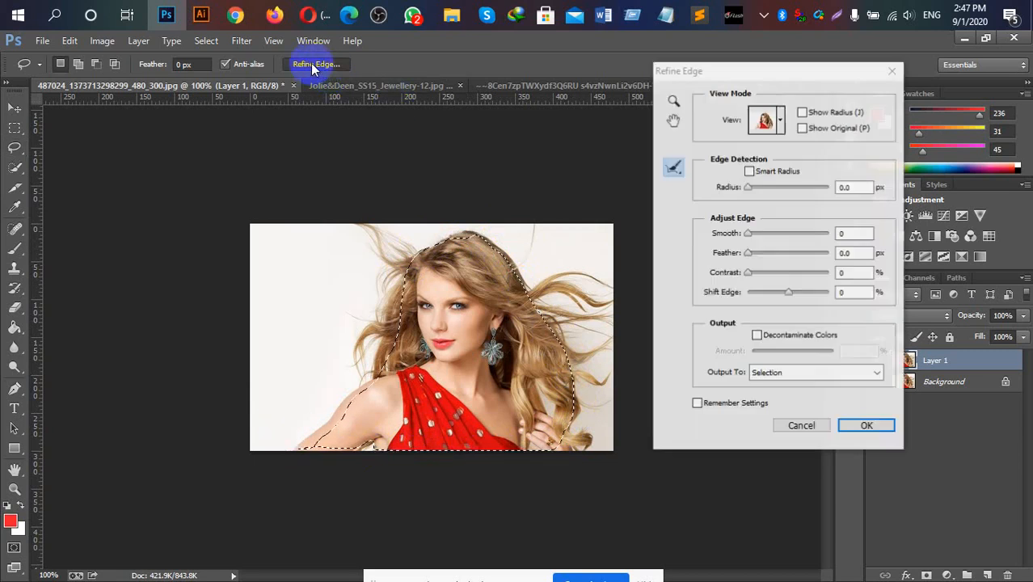
{"action": "left_click", "coordinate": [764, 121]}
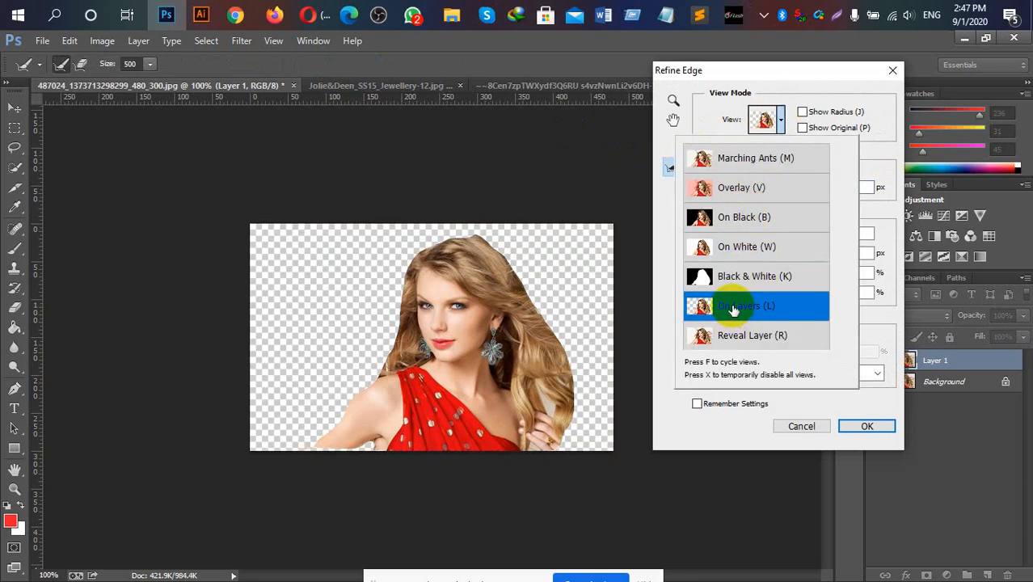
{"action": "left_click", "coordinate": [777, 305]}
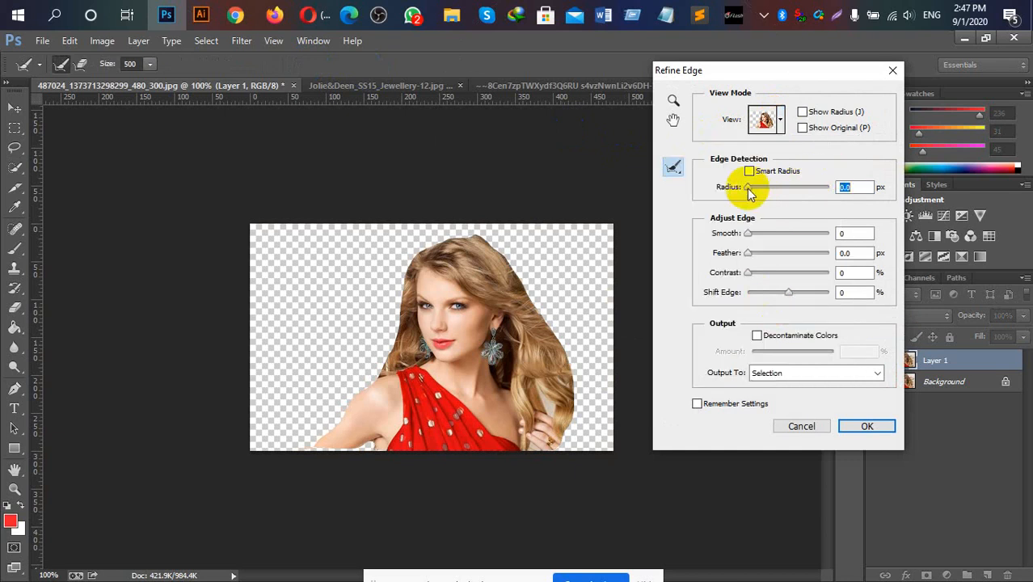
Try larger edge detection radii and the contrast setting, settling on a 0.9 px radius with Smart Radius off and contrast at 0%
{"action": "mouse_move", "coordinate": [751, 188]}
{"action": "left_mouse_down"}
{"action": "mouse_move", "coordinate": [830, 189]}
{"action": "mouse_move", "coordinate": [758, 185]}
{"action": "left_mouse_up"}
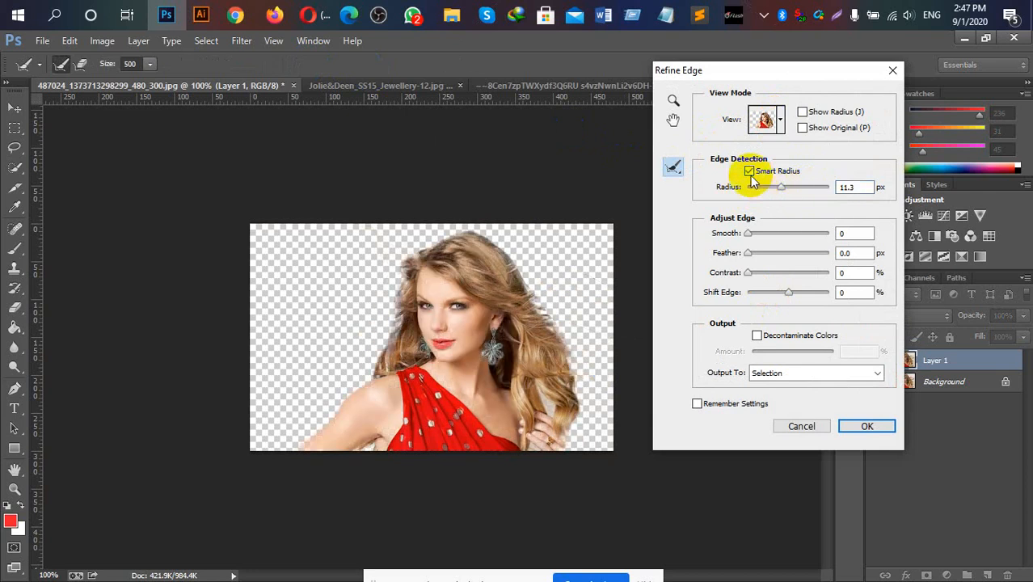
{"action": "left_click", "coordinate": [750, 172]}
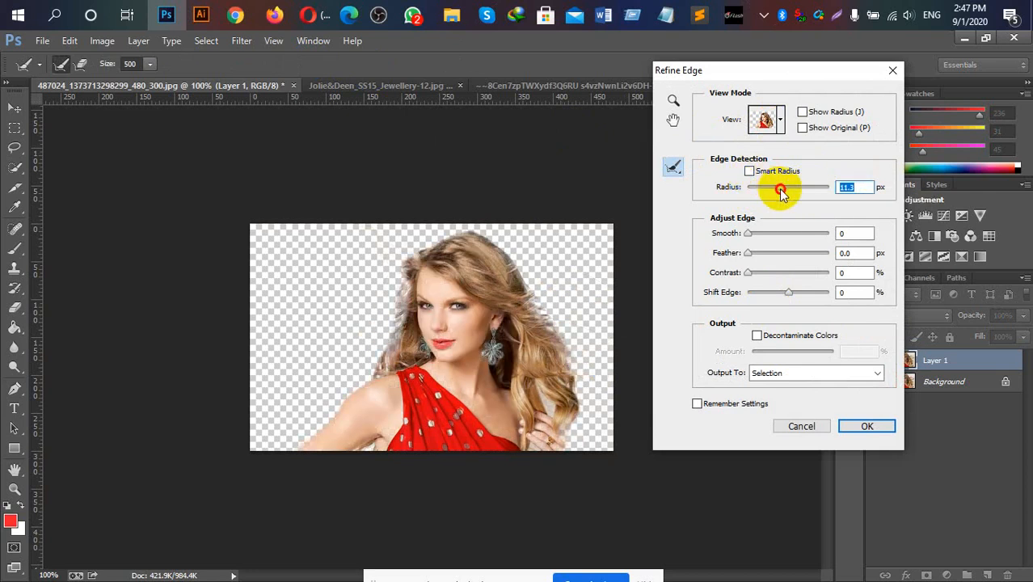
{"action": "left_click_drag", "start_coordinate": [781, 191], "coordinate": [773, 189]}
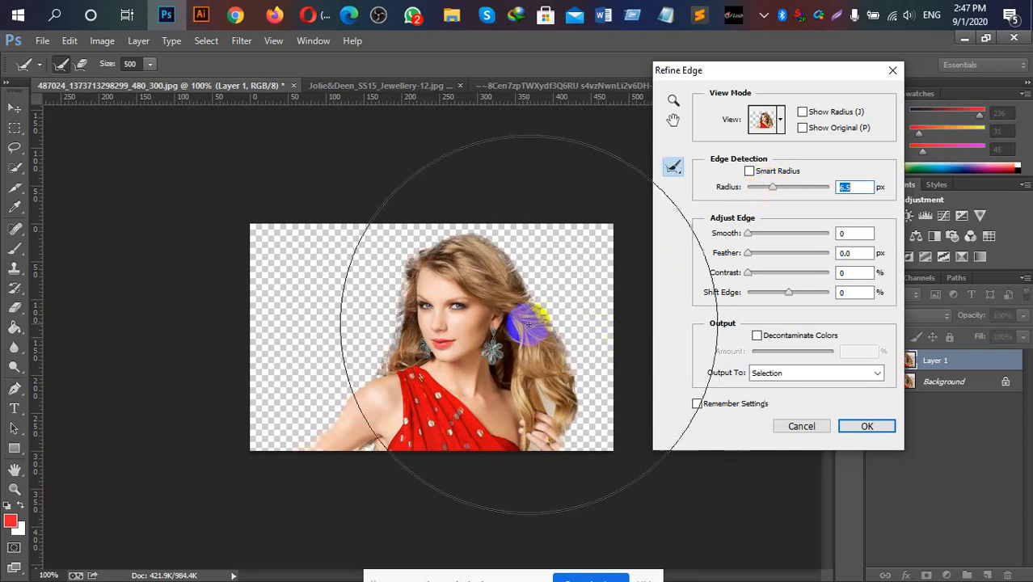
{"action": "left_click_drag", "start_coordinate": [529, 323], "coordinate": [427, 219]}
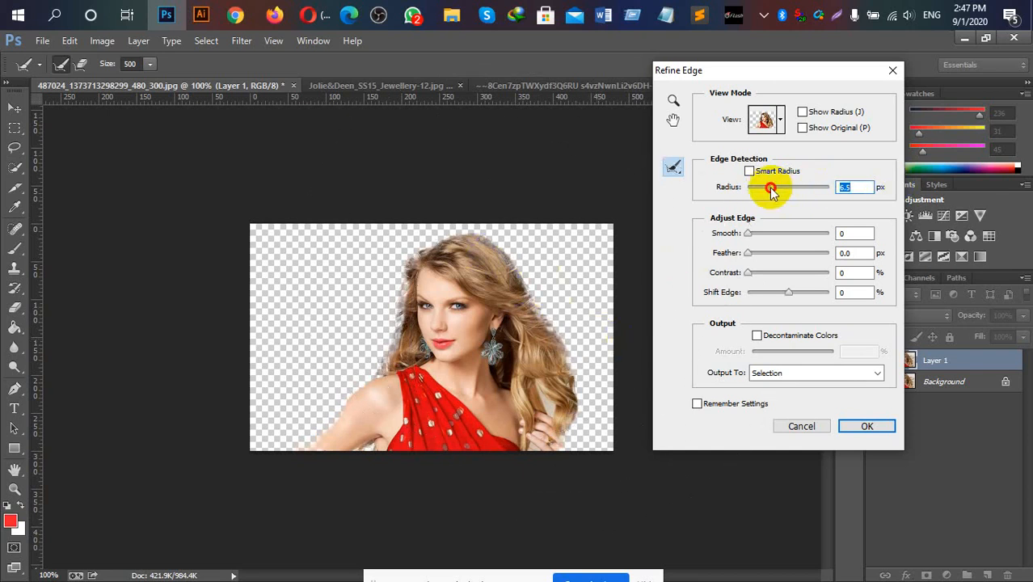
{"action": "left_click_drag", "start_coordinate": [772, 190], "coordinate": [753, 198]}
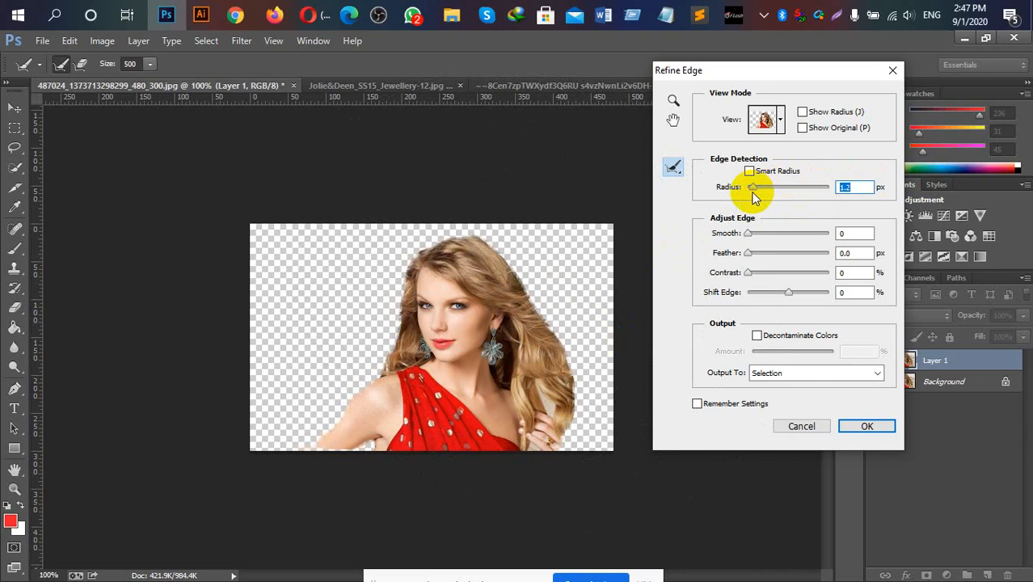
{"action": "left_click", "coordinate": [758, 274]}
{"action": "left_click_drag", "start_coordinate": [758, 274], "coordinate": [728, 275]}
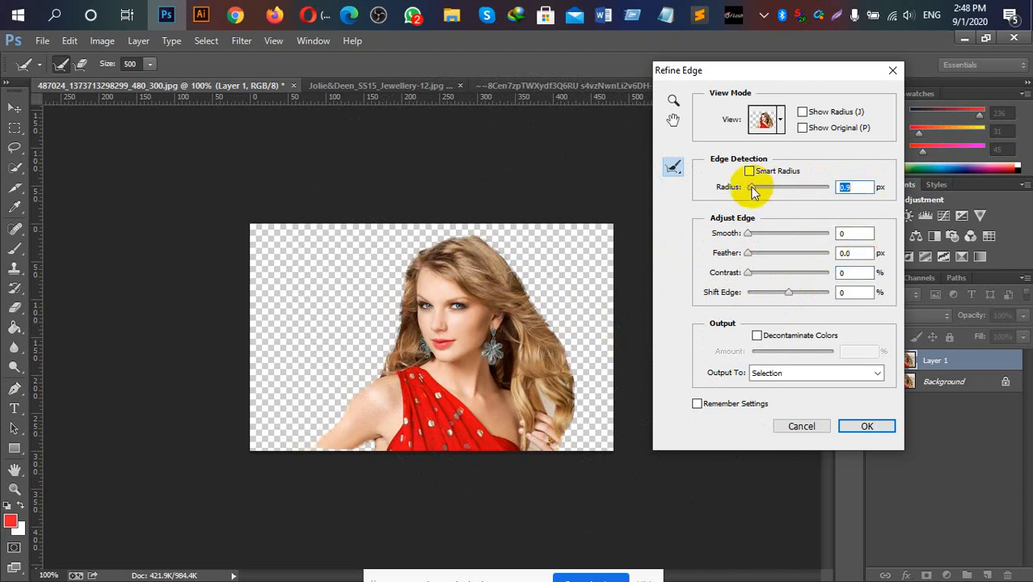
Set the Refine Radius brush size to 89
{"action": "left_click", "coordinate": [335, 219]}
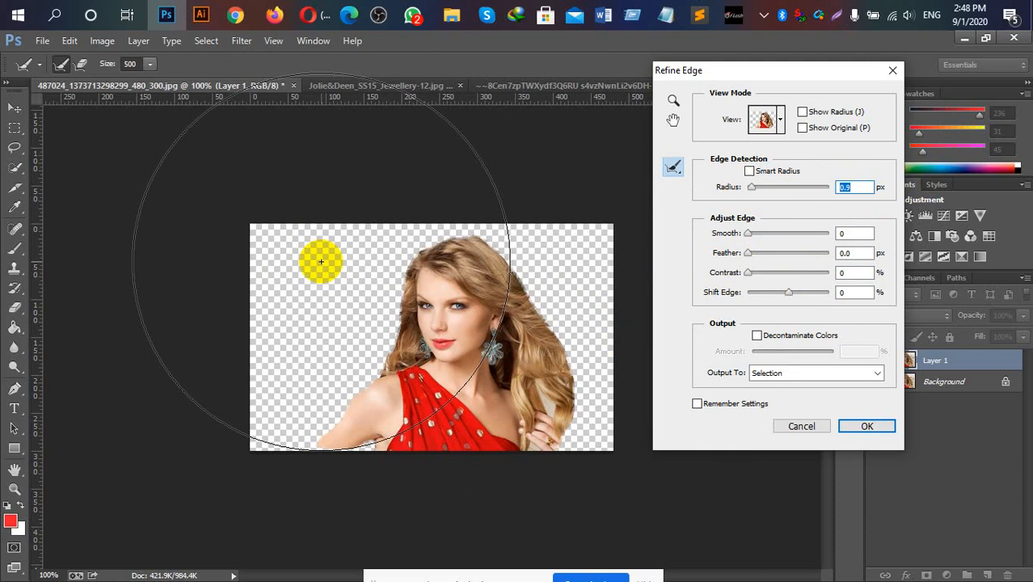
{"action": "mouse_move", "coordinate": [321, 261]}
{"action": "left_mouse_down"}
{"action": "mouse_move", "coordinate": [212, 185]}
{"action": "mouse_move", "coordinate": [184, 182]}
{"action": "mouse_move", "coordinate": [217, 232]}
{"action": "left_mouse_up"}
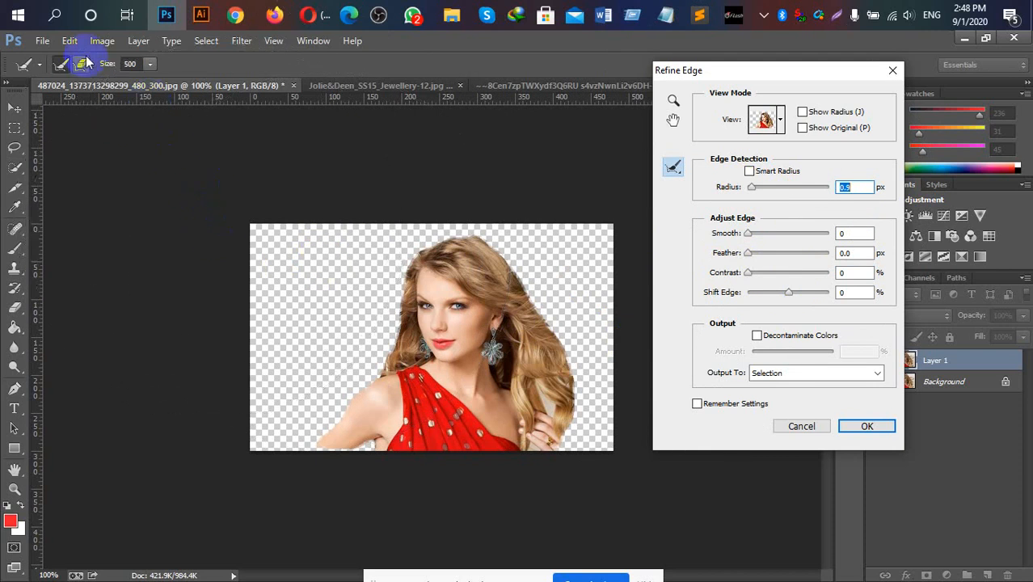
{"action": "left_click", "coordinate": [150, 65]}
{"action": "left_click_drag", "start_coordinate": [105, 85], "coordinate": [105, 85]}
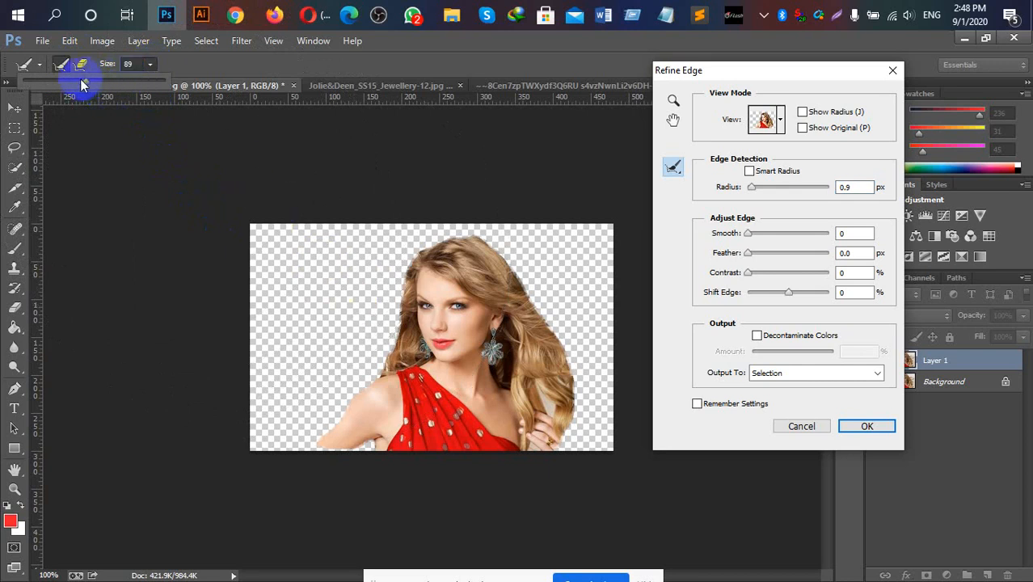
Brush the Refine Radius tool over the arm outline and loose hair strands on both sides, and apply the result as a selection
{"action": "mouse_move", "coordinate": [315, 441]}
{"action": "left_mouse_down"}
{"action": "mouse_move", "coordinate": [392, 365]}
{"action": "mouse_move", "coordinate": [425, 253]}
{"action": "mouse_move", "coordinate": [437, 240]}
{"action": "mouse_move", "coordinate": [486, 241]}
{"action": "mouse_move", "coordinate": [542, 300]}
{"action": "mouse_move", "coordinate": [612, 501]}
{"action": "left_mouse_up"}
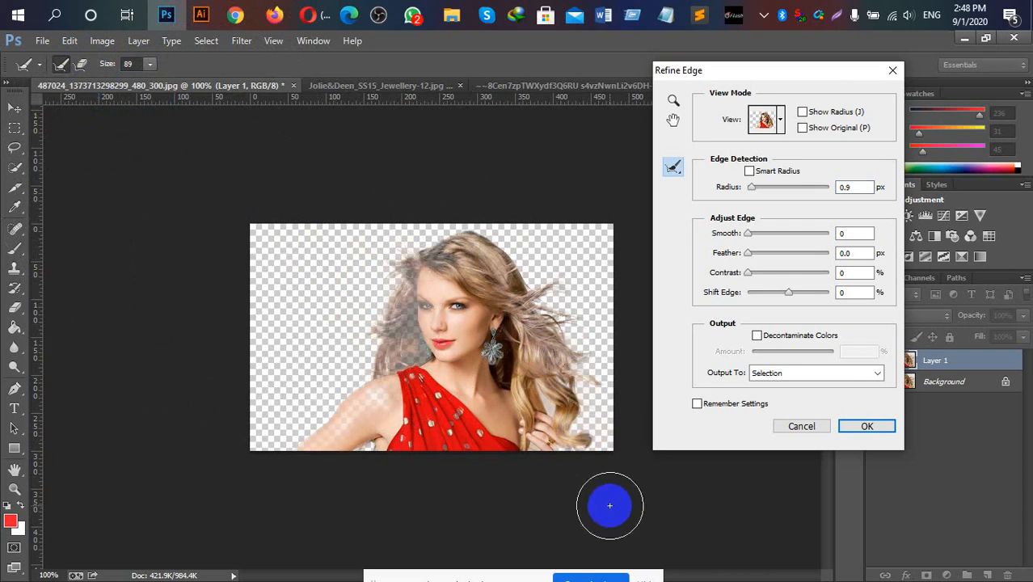
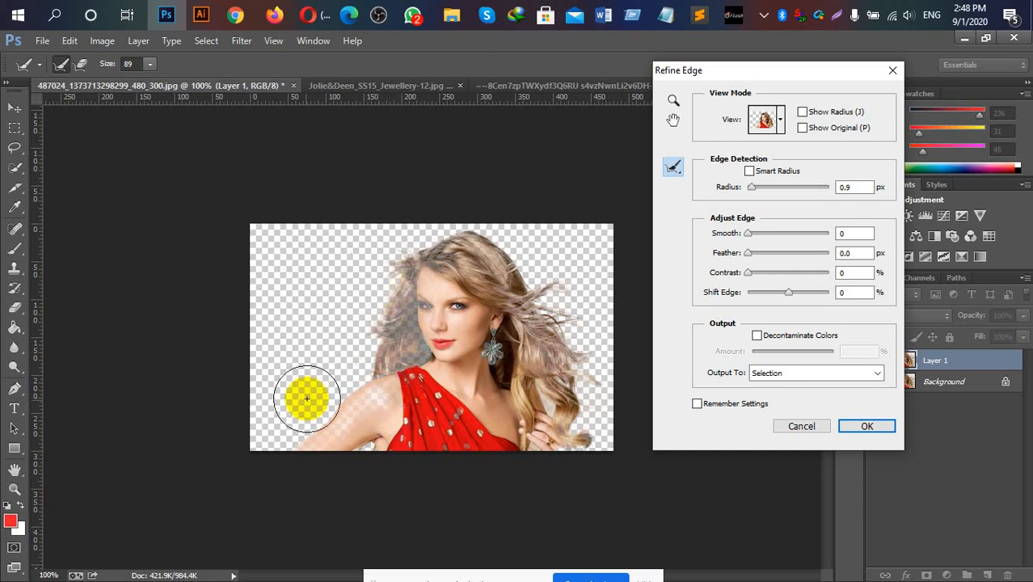
{"action": "left_click_drag", "start_coordinate": [300, 423], "coordinate": [295, 439]}
{"action": "mouse_move", "coordinate": [333, 397]}
{"action": "left_mouse_down"}
{"action": "mouse_move", "coordinate": [353, 375]}
{"action": "mouse_move", "coordinate": [368, 314]}
{"action": "mouse_move", "coordinate": [405, 250]}
{"action": "mouse_move", "coordinate": [454, 234]}
{"action": "mouse_move", "coordinate": [520, 238]}
{"action": "mouse_move", "coordinate": [579, 326]}
{"action": "mouse_move", "coordinate": [601, 313]}
{"action": "mouse_move", "coordinate": [583, 240]}
{"action": "mouse_move", "coordinate": [572, 271]}
{"action": "mouse_move", "coordinate": [589, 313]}
{"action": "mouse_move", "coordinate": [594, 434]}
{"action": "mouse_move", "coordinate": [529, 450]}
{"action": "left_mouse_up"}
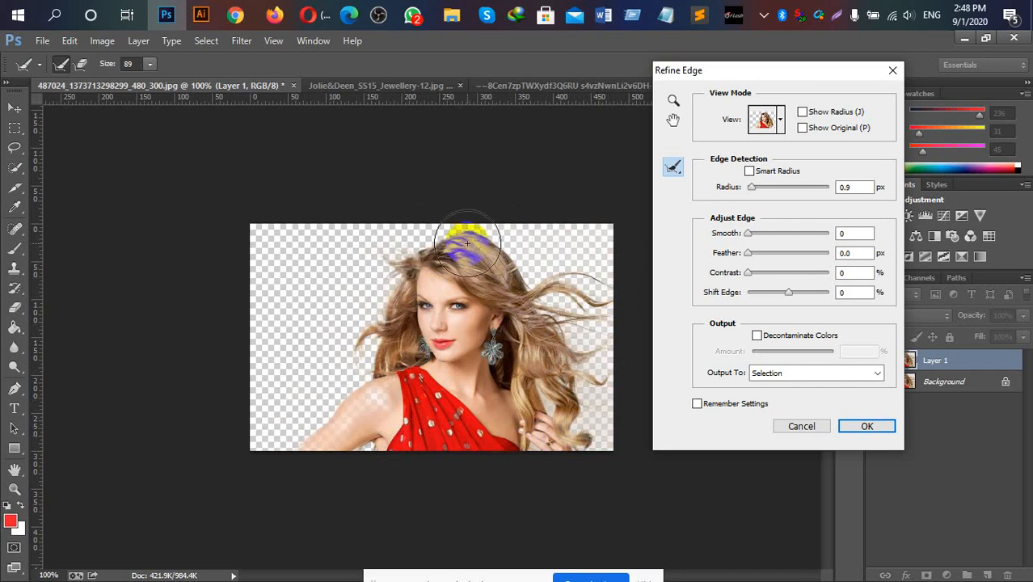
{"action": "mouse_move", "coordinate": [462, 230]}
{"action": "left_mouse_down"}
{"action": "mouse_move", "coordinate": [376, 256]}
{"action": "mouse_move", "coordinate": [338, 228]}
{"action": "mouse_move", "coordinate": [376, 304]}
{"action": "mouse_move", "coordinate": [339, 348]}
{"action": "mouse_move", "coordinate": [336, 294]}
{"action": "mouse_move", "coordinate": [313, 244]}
{"action": "mouse_move", "coordinate": [342, 361]}
{"action": "mouse_move", "coordinate": [337, 396]}
{"action": "mouse_move", "coordinate": [300, 436]}
{"action": "left_mouse_up"}
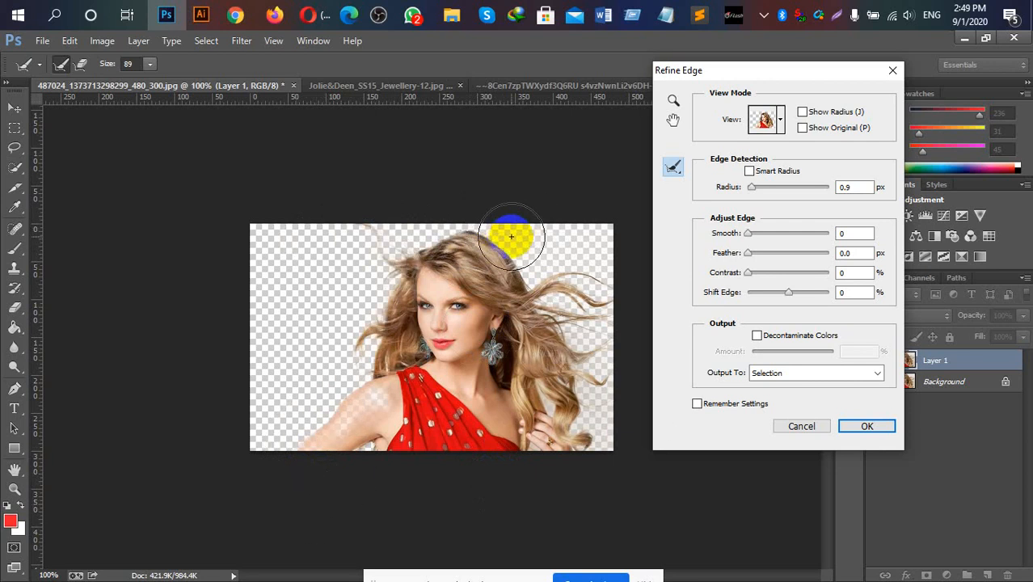
{"action": "mouse_move", "coordinate": [511, 236]}
{"action": "left_mouse_down"}
{"action": "mouse_move", "coordinate": [569, 244]}
{"action": "mouse_move", "coordinate": [596, 272]}
{"action": "mouse_move", "coordinate": [604, 333]}
{"action": "mouse_move", "coordinate": [585, 410]}
{"action": "mouse_move", "coordinate": [592, 447]}
{"action": "left_mouse_up"}
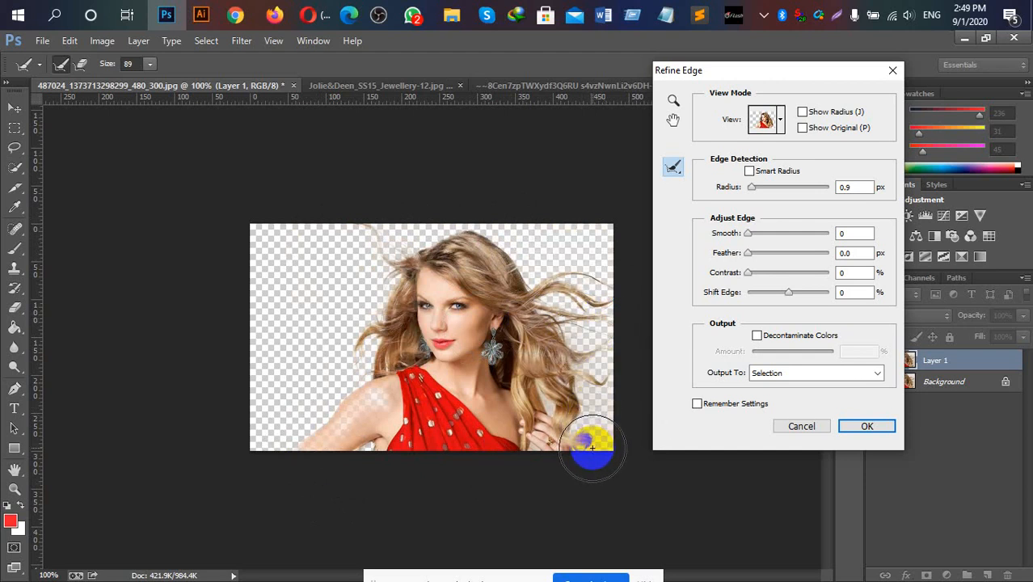
{"action": "mouse_move", "coordinate": [392, 242]}
{"action": "left_mouse_down"}
{"action": "mouse_move", "coordinate": [336, 227]}
{"action": "mouse_move", "coordinate": [401, 245]}
{"action": "mouse_move", "coordinate": [457, 225]}
{"action": "left_mouse_up"}
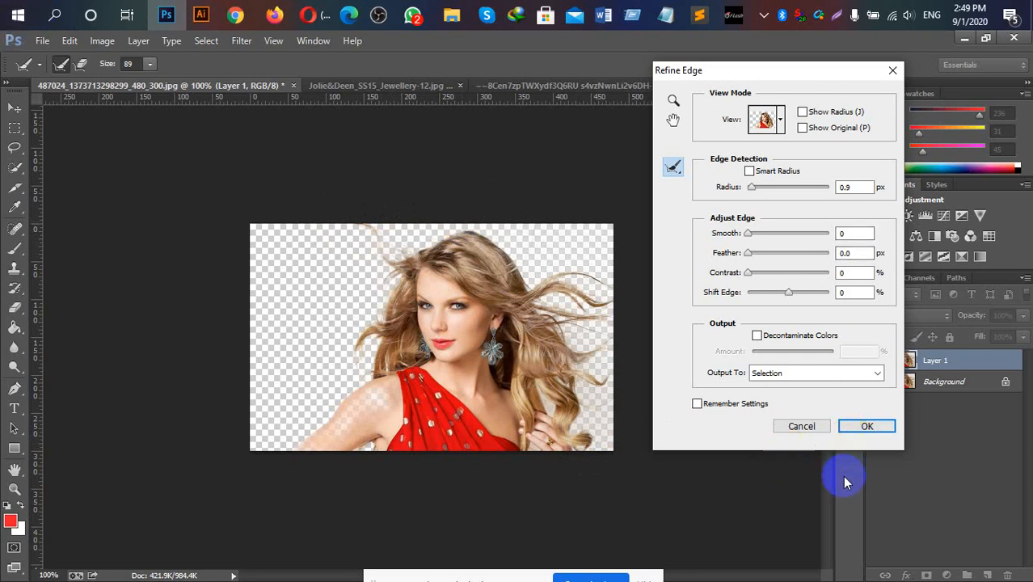
{"action": "left_click", "coordinate": [801, 476]}
{"action": "left_click", "coordinate": [868, 427]}
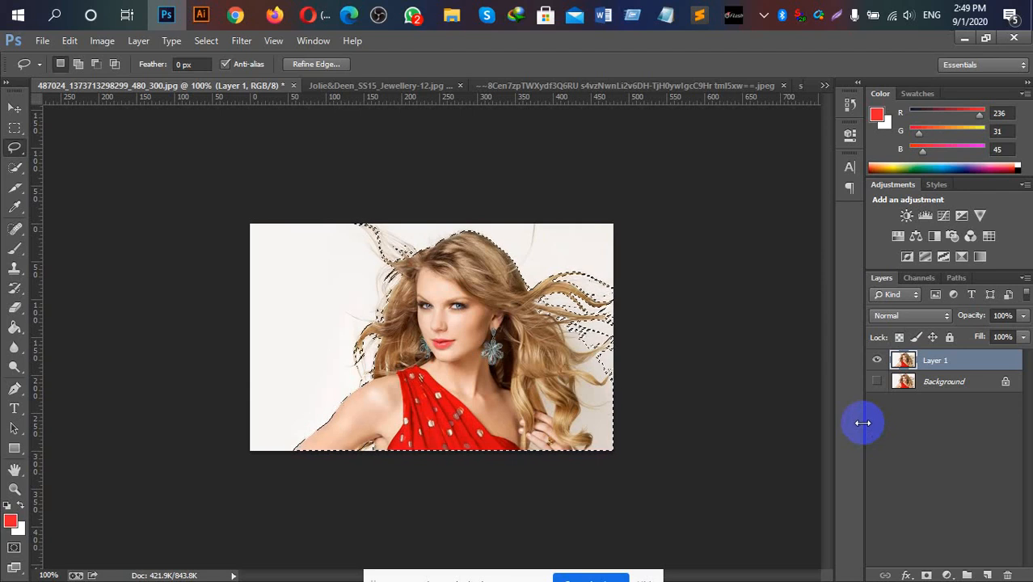
Clear the selection and toggle Layer 1's visibility off and on to check it
{"action": "key", "text": "ctrl+d"}
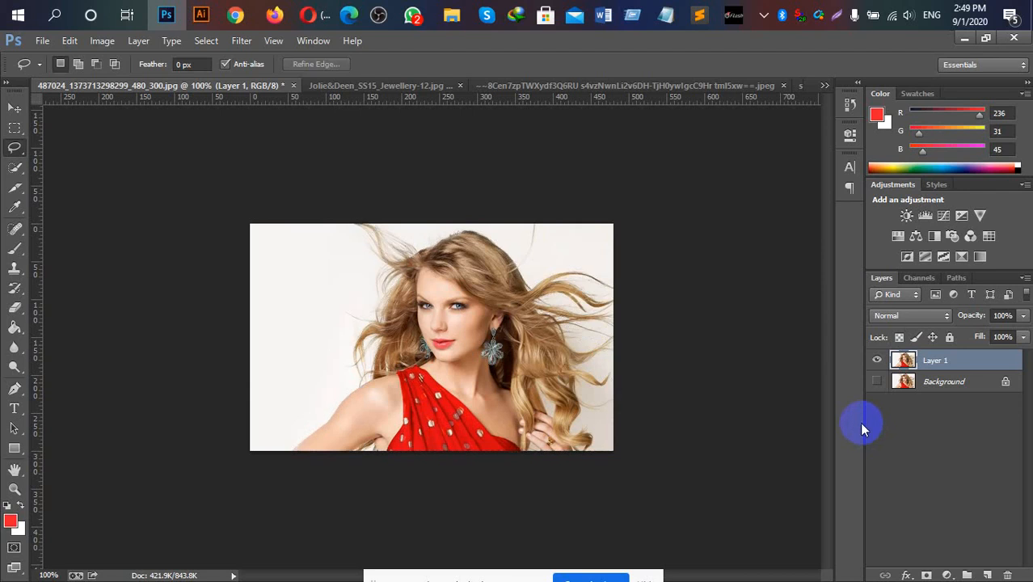
{"action": "left_click", "coordinate": [879, 361]}
{"action": "left_click", "coordinate": [878, 361]}
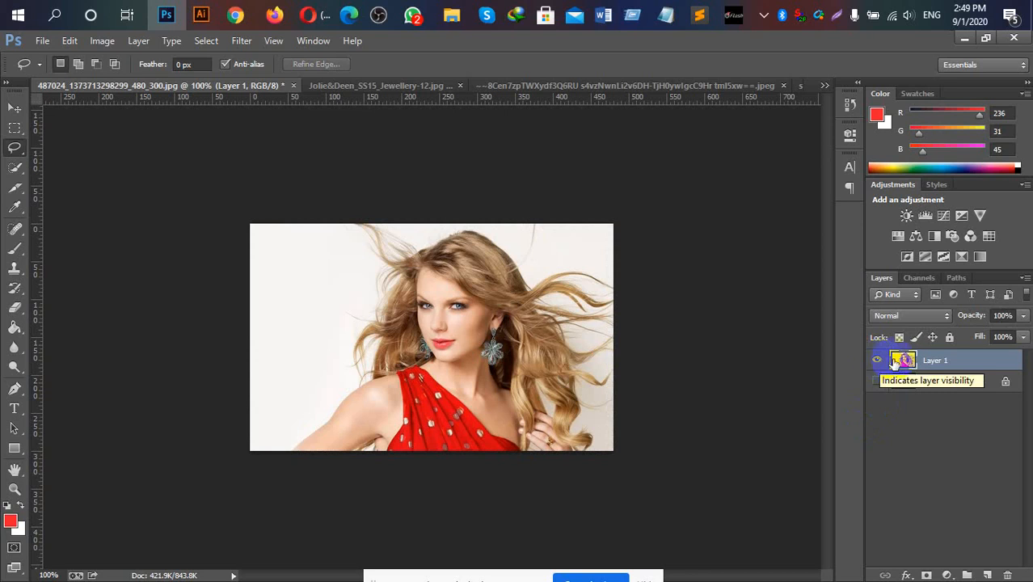
Add a new layer beneath Layer 1 and fill it with the red foreground colour
{"action": "left_click", "coordinate": [989, 575]}
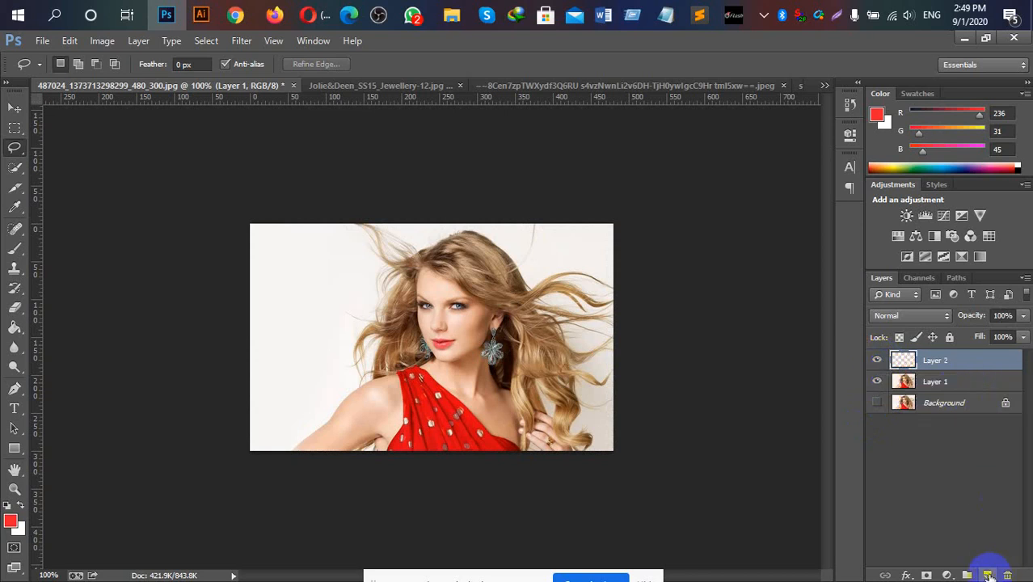
{"action": "left_click_drag", "start_coordinate": [938, 393], "coordinate": [936, 391]}
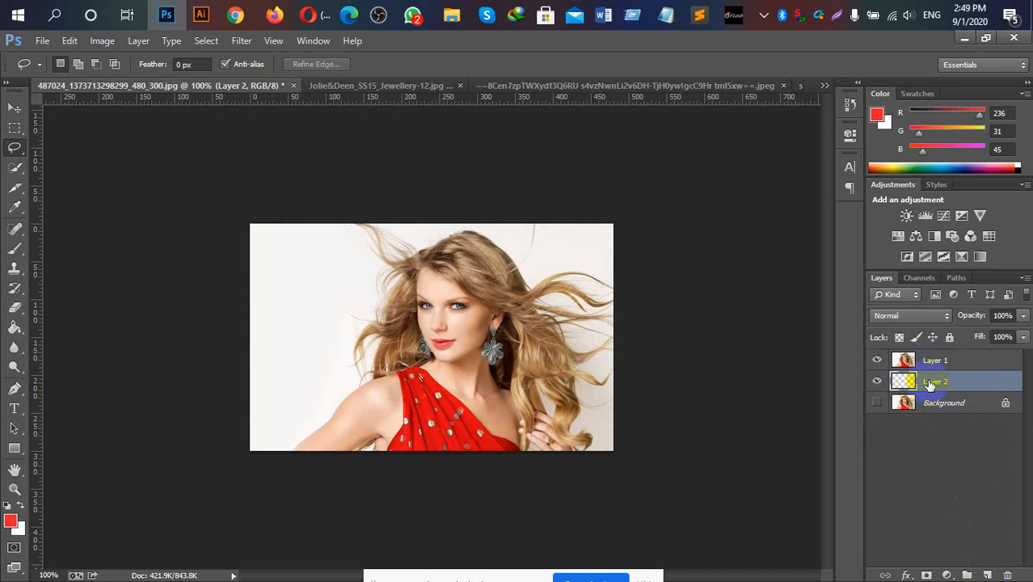
{"action": "key", "text": "g"}
{"action": "left_click", "coordinate": [562, 336]}
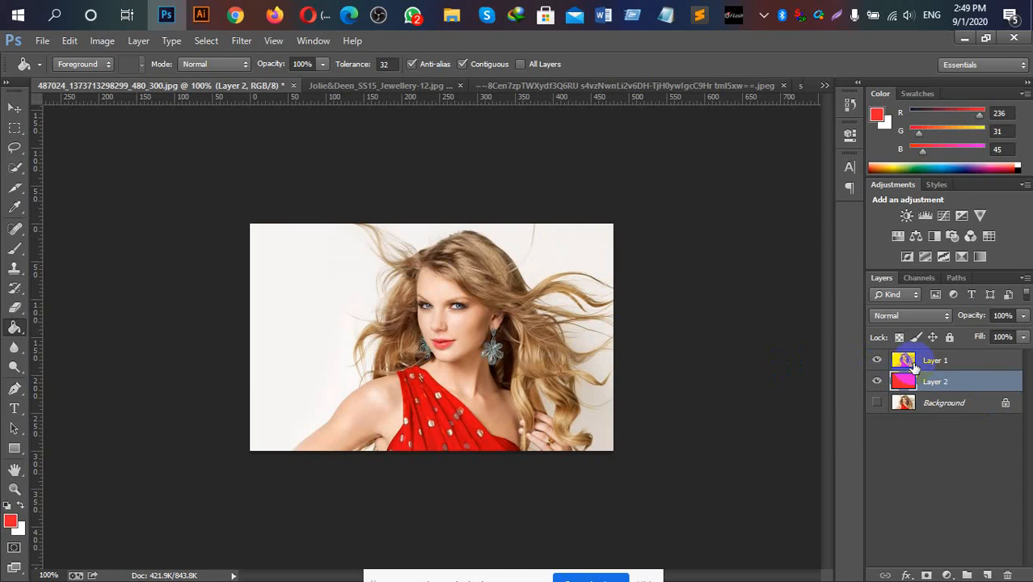
Delete the red fill layer and make Layer 1 the active layer
{"action": "left_click", "coordinate": [876, 389]}
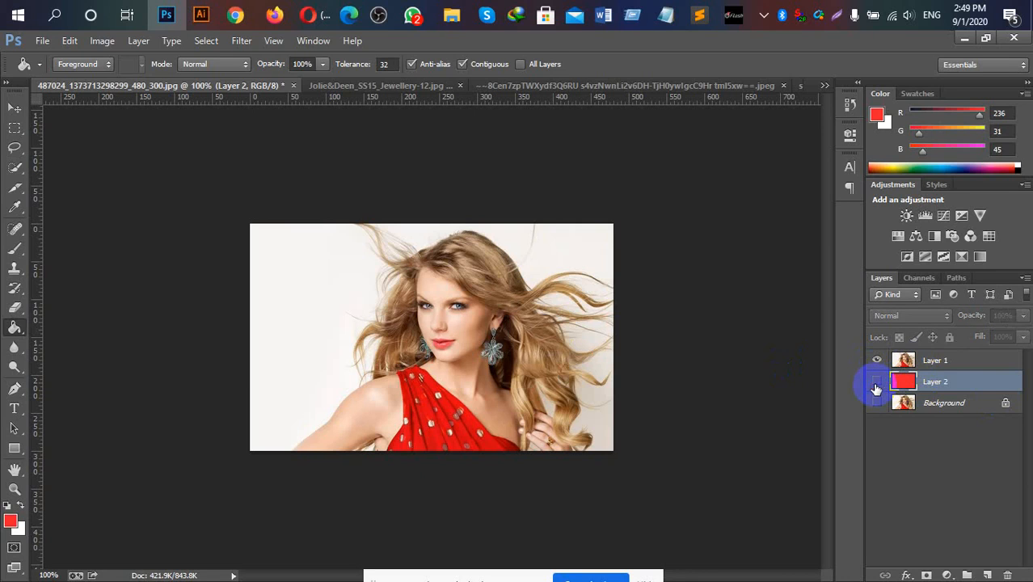
{"action": "key", "text": "Delete"}
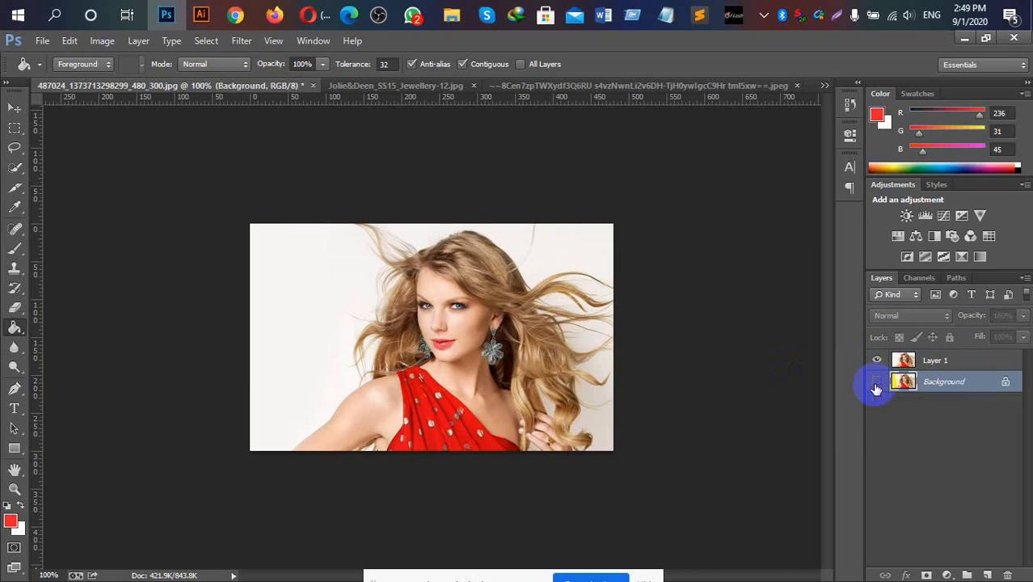
{"action": "left_click", "coordinate": [928, 366]}
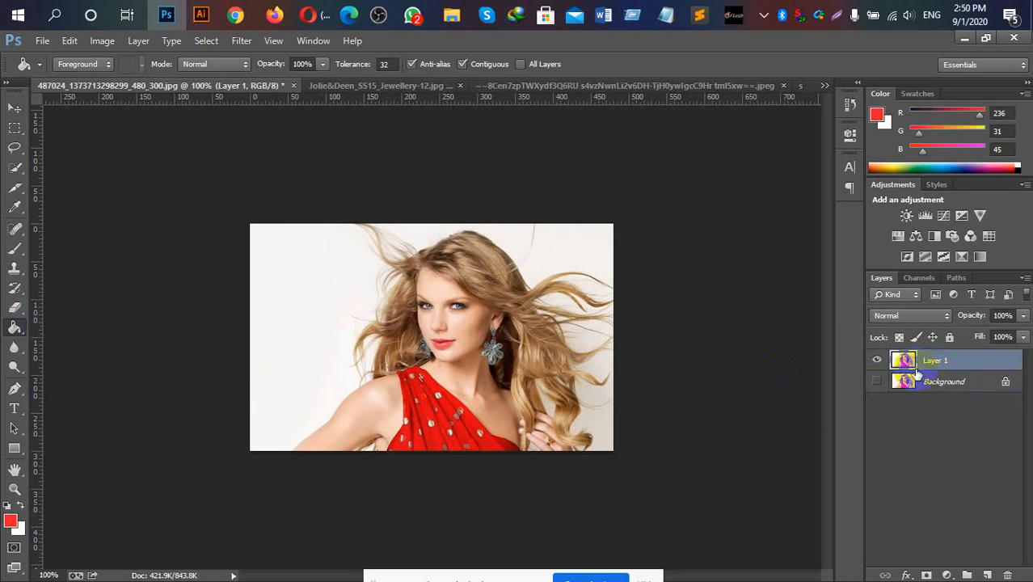
Merge Layer 1 down into the Background and duplicate the result onto a new layer
{"action": "left_click", "coordinate": [256, 284]}
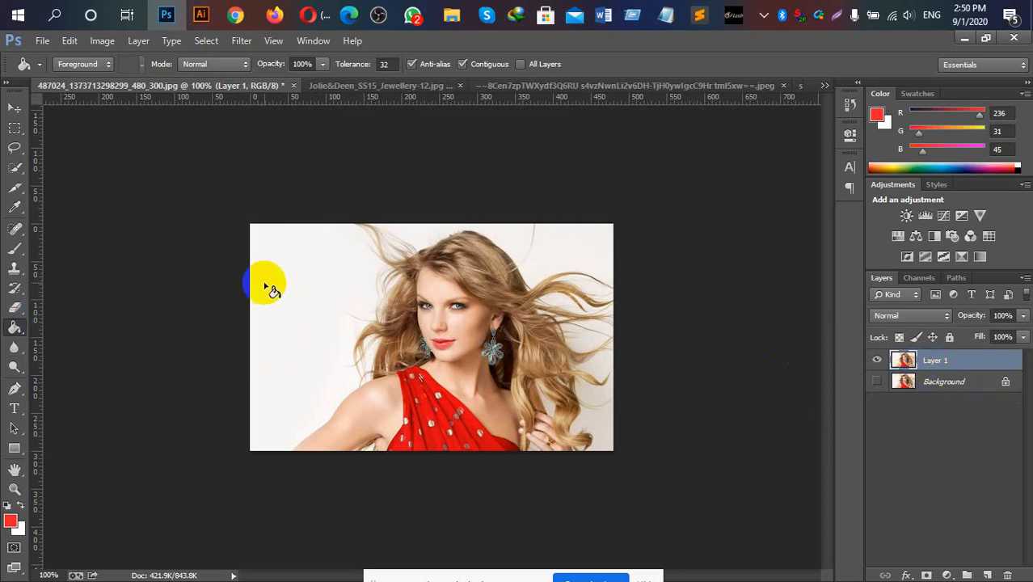
{"action": "key", "text": "v"}
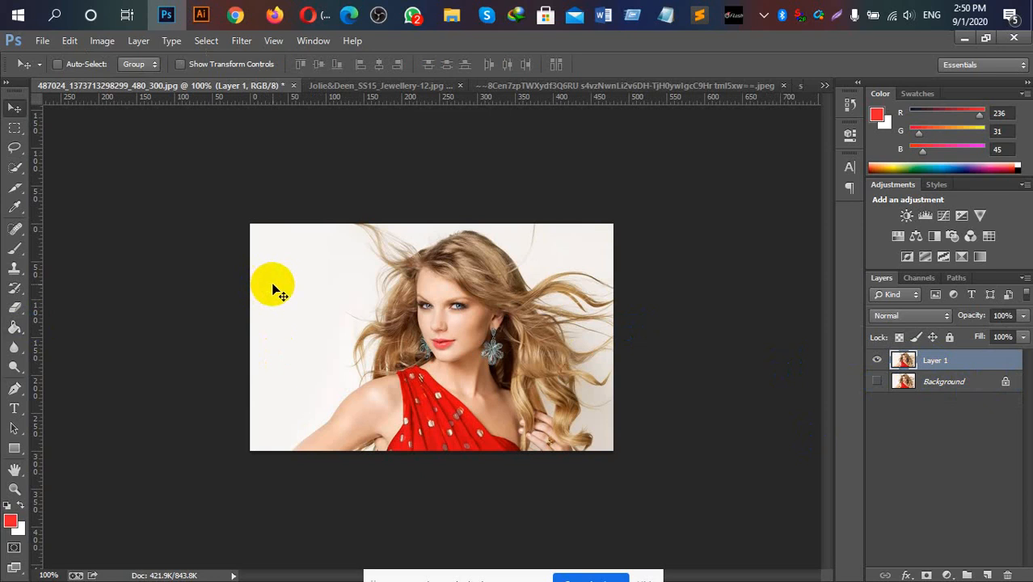
{"action": "left_click", "coordinate": [877, 360]}
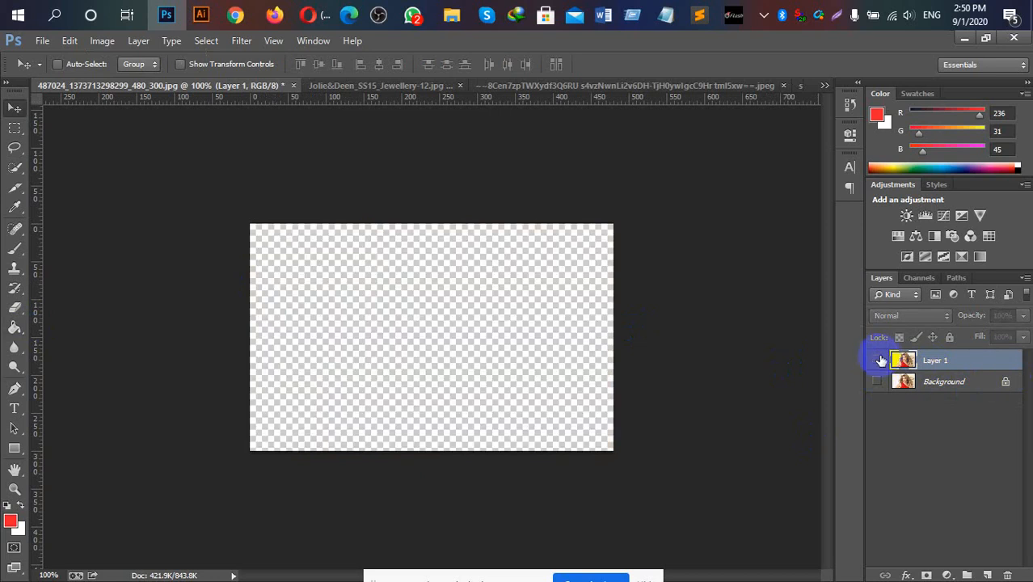
{"action": "left_click", "coordinate": [877, 360]}
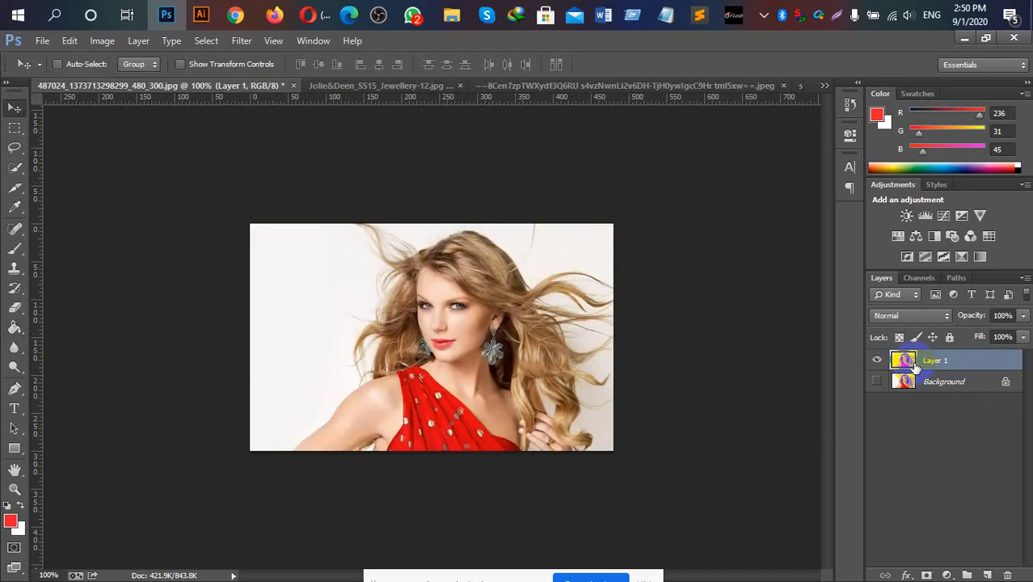
{"action": "key", "text": "ctrl+e"}
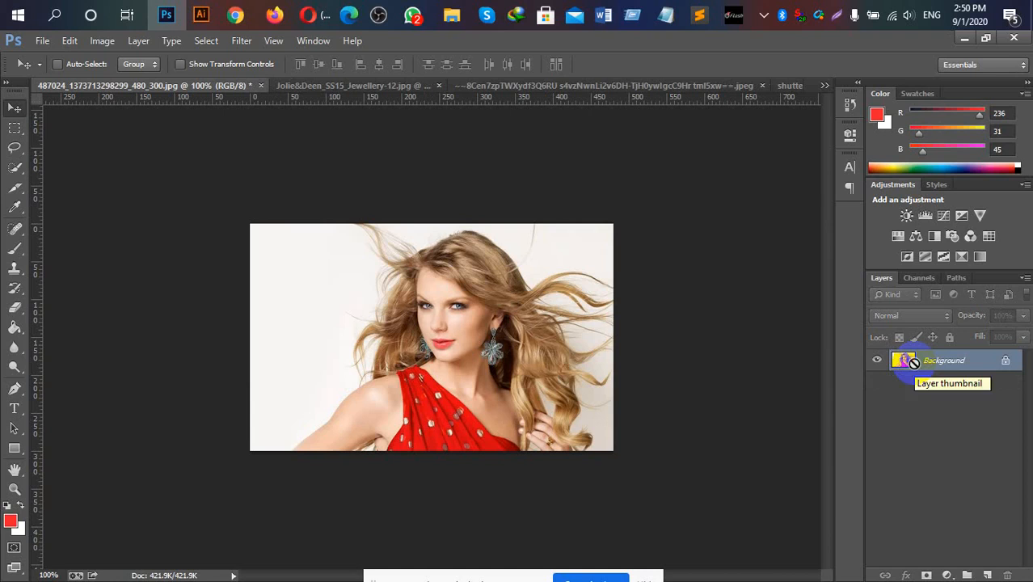
{"action": "key", "text": "ctrl+j"}
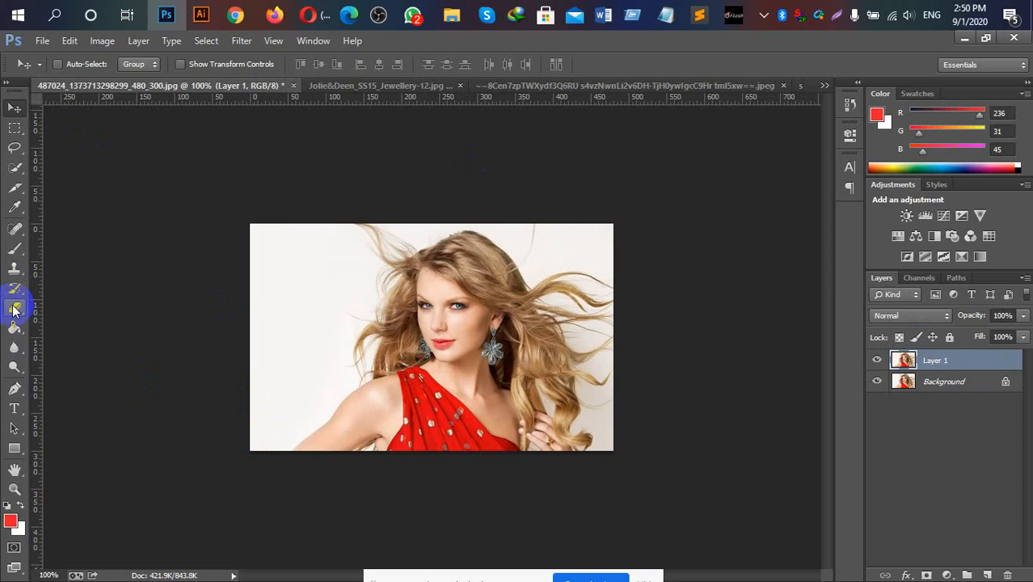
Switch to the Background Eraser tool and reduce its brush size to 150 px
{"action": "left_click_drag", "start_coordinate": [12, 310], "coordinate": [75, 322]}
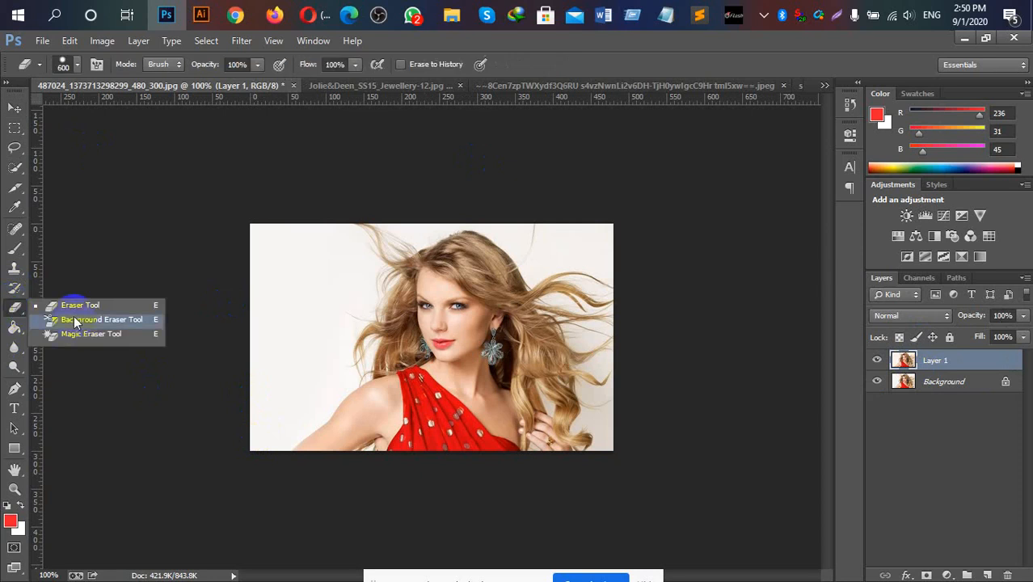
{"action": "left_click", "coordinate": [151, 327]}
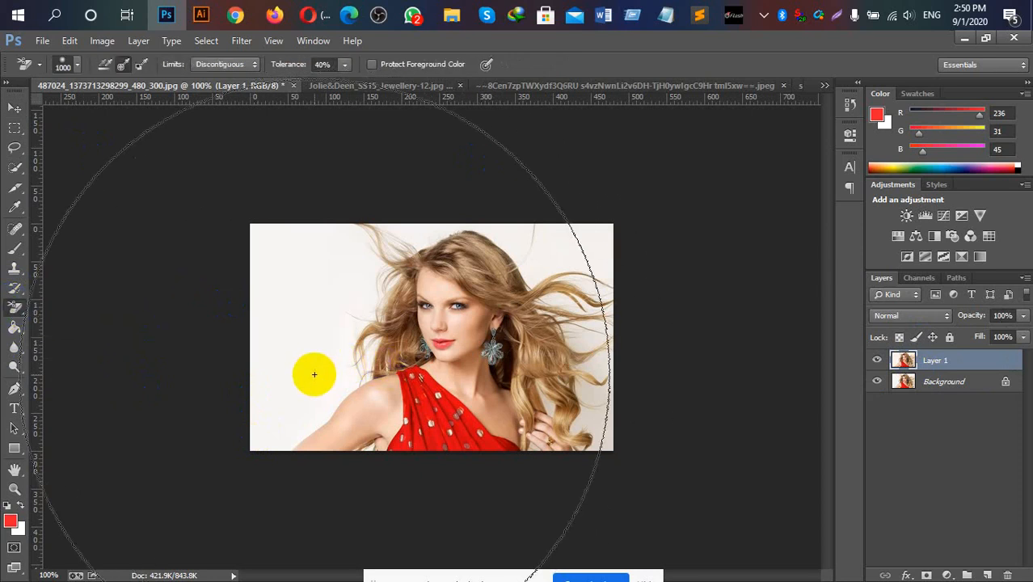
{"action": "left_click", "coordinate": [368, 109]}
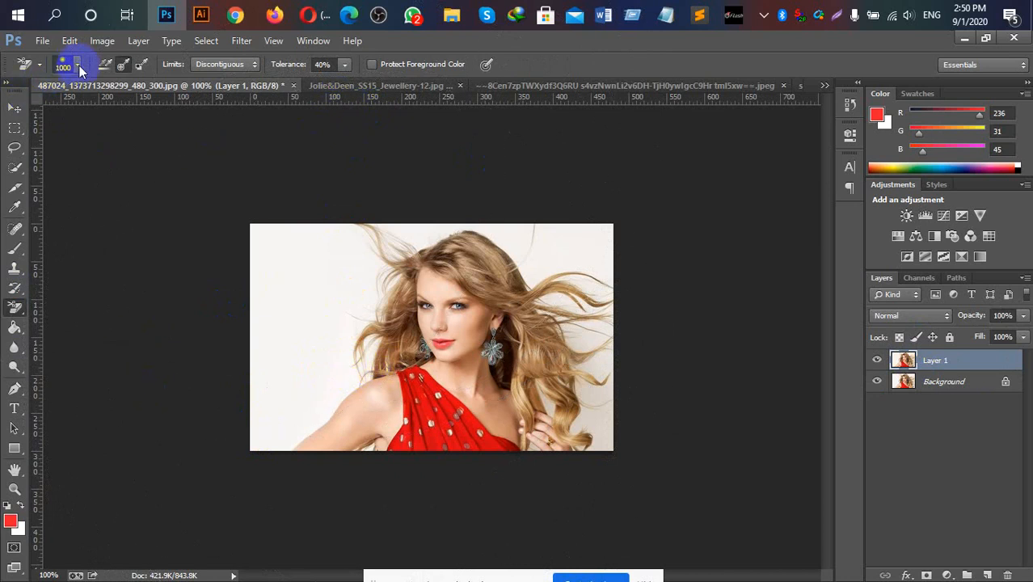
{"action": "key", "text": "bracketleft"}
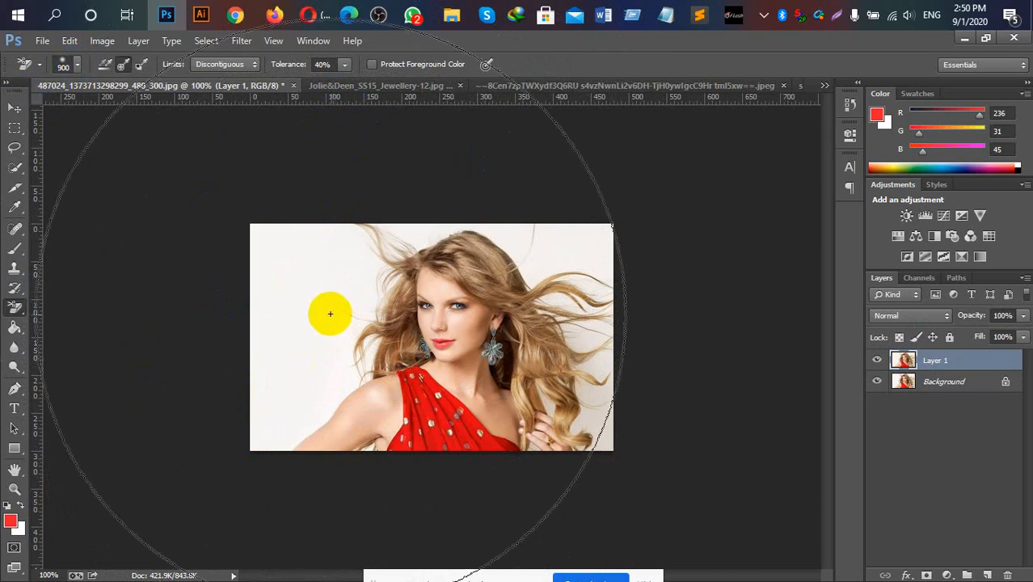
{"action": "key", "text": "bracketleft"}
{"action": "key", "text": "bracketleft"}
{"action": "key", "text": "bracketleft"}
{"action": "key", "text": "bracketleft"}
{"action": "key", "text": "bracketleft"}
{"action": "key", "text": "bracketleft"}
{"action": "key", "text": "bracketleft"}
{"action": "key", "text": "bracketleft"}
{"action": "key", "text": "bracketleft"}
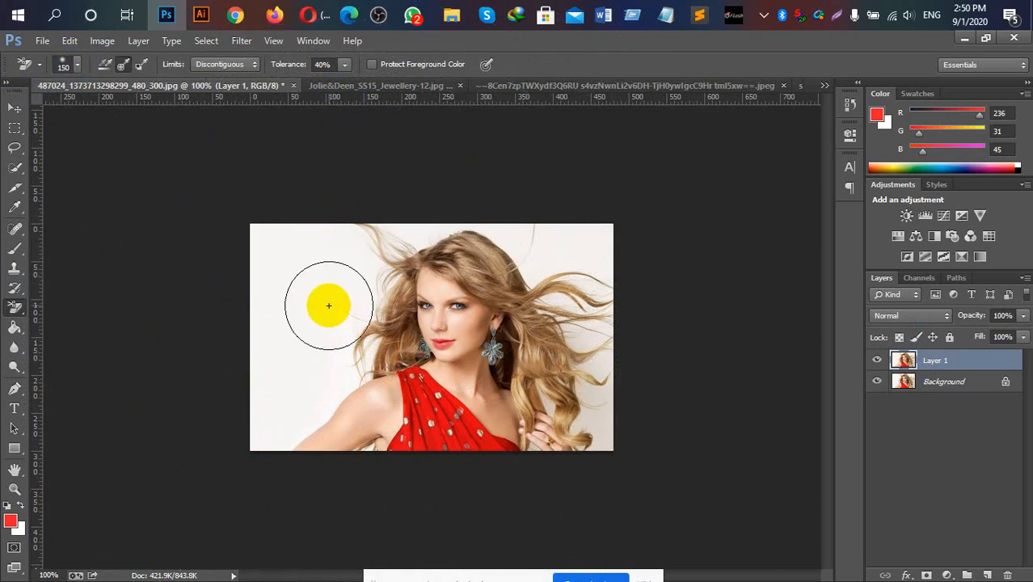
Erase the pale backdrop beside the woman's face and raised arm on Layer 1, and hide the Background layer
{"action": "left_click", "coordinate": [355, 294]}
{"action": "mouse_move", "coordinate": [354, 294]}
{"action": "left_mouse_down"}
{"action": "mouse_move", "coordinate": [362, 249]}
{"action": "mouse_move", "coordinate": [341, 253]}
{"action": "mouse_move", "coordinate": [318, 381]}
{"action": "left_mouse_up"}
{"action": "left_click", "coordinate": [341, 253]}
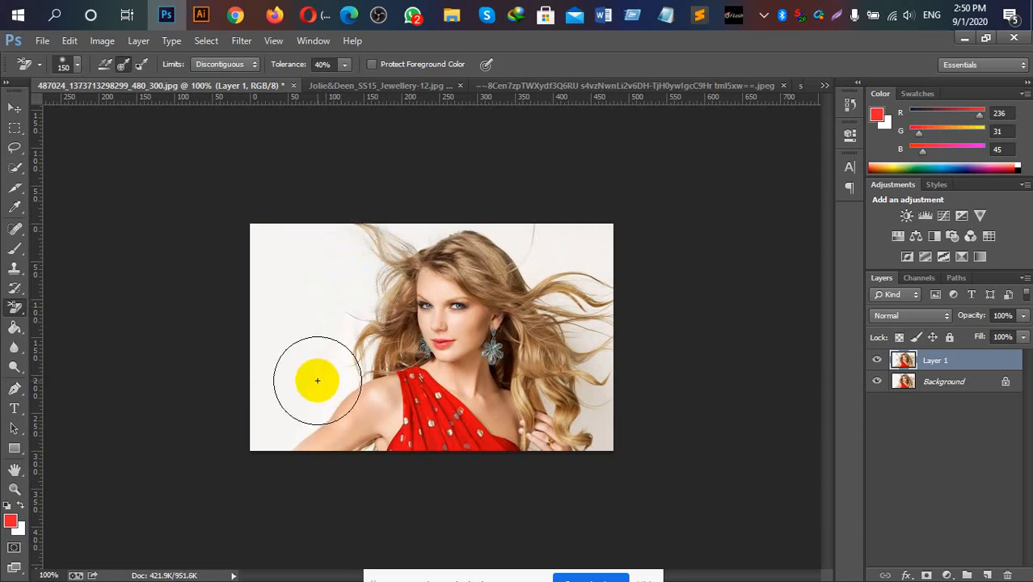
{"action": "left_click", "coordinate": [310, 409]}
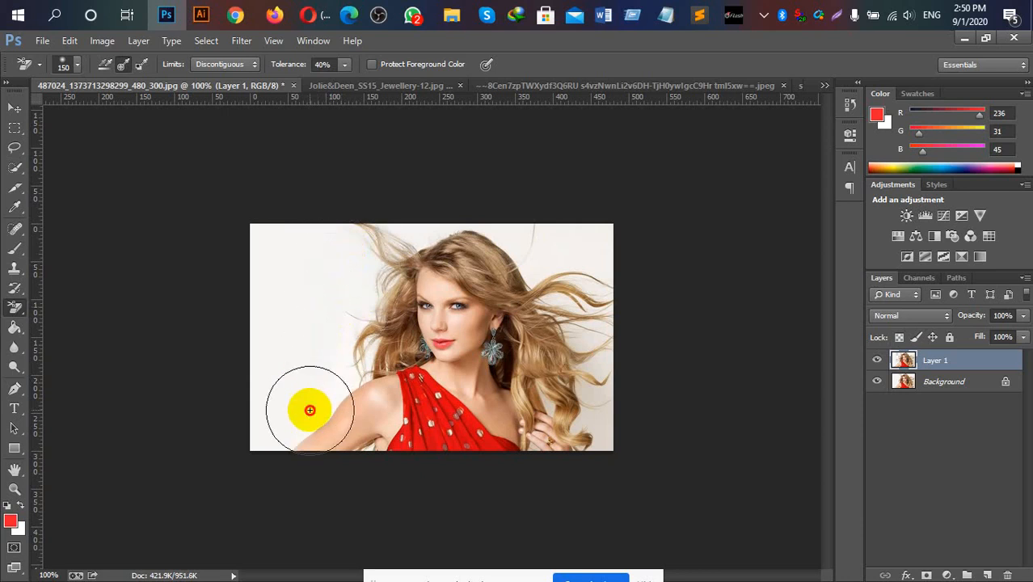
{"action": "left_click", "coordinate": [879, 386]}
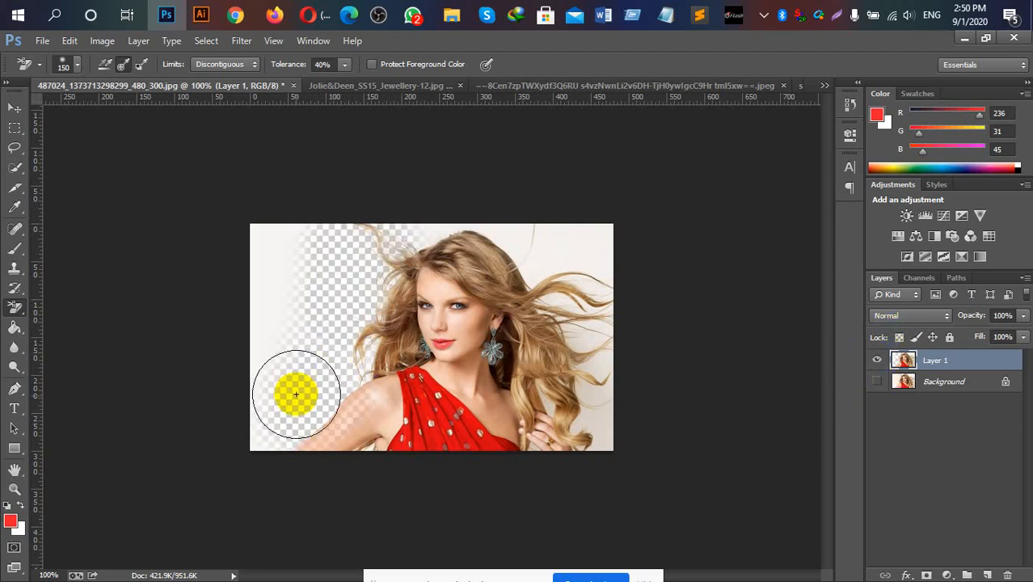
Erase the remaining backdrop around the figure, above the head and between the flyaway hair strands
{"action": "left_click", "coordinate": [280, 428]}
{"action": "mouse_move", "coordinate": [280, 428]}
{"action": "left_mouse_down"}
{"action": "mouse_move", "coordinate": [268, 229]}
{"action": "mouse_move", "coordinate": [457, 239]}
{"action": "mouse_move", "coordinate": [556, 257]}
{"action": "mouse_move", "coordinate": [476, 226]}
{"action": "mouse_move", "coordinate": [426, 230]}
{"action": "mouse_move", "coordinate": [601, 230]}
{"action": "mouse_move", "coordinate": [583, 237]}
{"action": "mouse_move", "coordinate": [601, 242]}
{"action": "mouse_move", "coordinate": [590, 339]}
{"action": "mouse_move", "coordinate": [608, 445]}
{"action": "left_mouse_up"}
{"action": "left_click", "coordinate": [269, 231]}
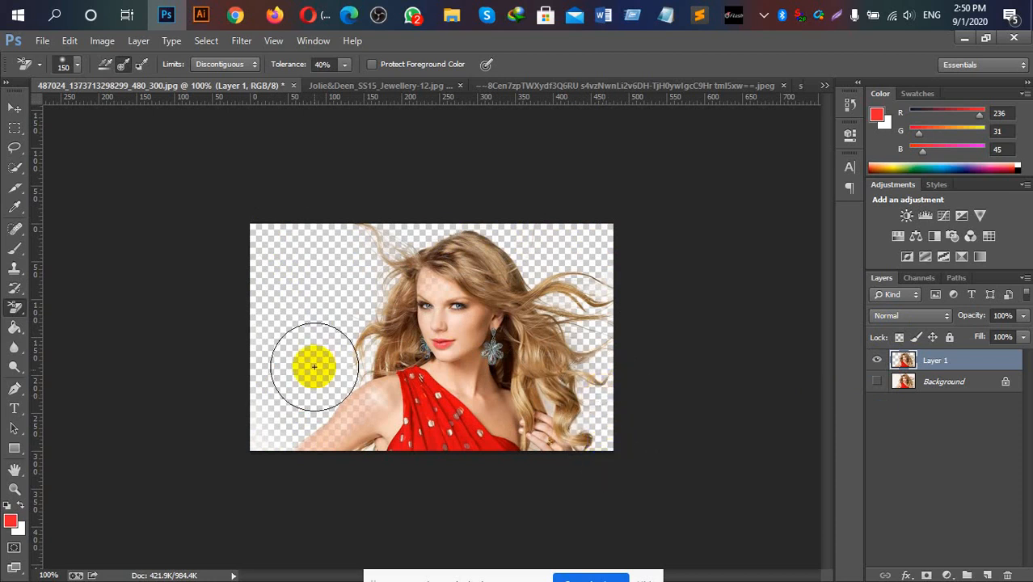
{"action": "mouse_move", "coordinate": [276, 423]}
{"action": "left_mouse_down"}
{"action": "mouse_move", "coordinate": [265, 429]}
{"action": "mouse_move", "coordinate": [273, 241]}
{"action": "mouse_move", "coordinate": [515, 229]}
{"action": "left_mouse_up"}
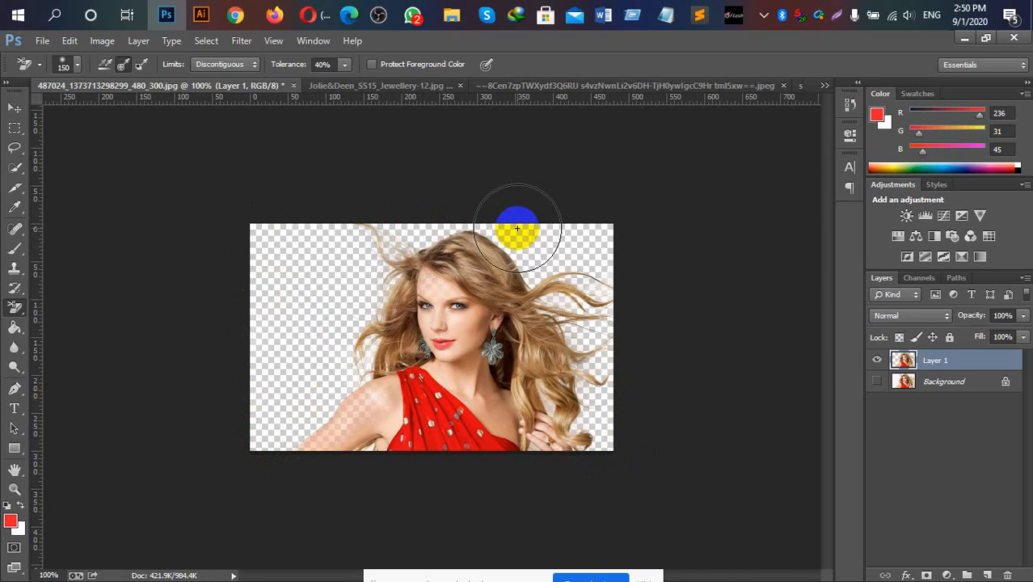
Try erasing leftover backdrop from the flyaway strands down to the lower curls with the 150 px brush, and undo the last stroke
{"action": "left_click", "coordinate": [576, 260]}
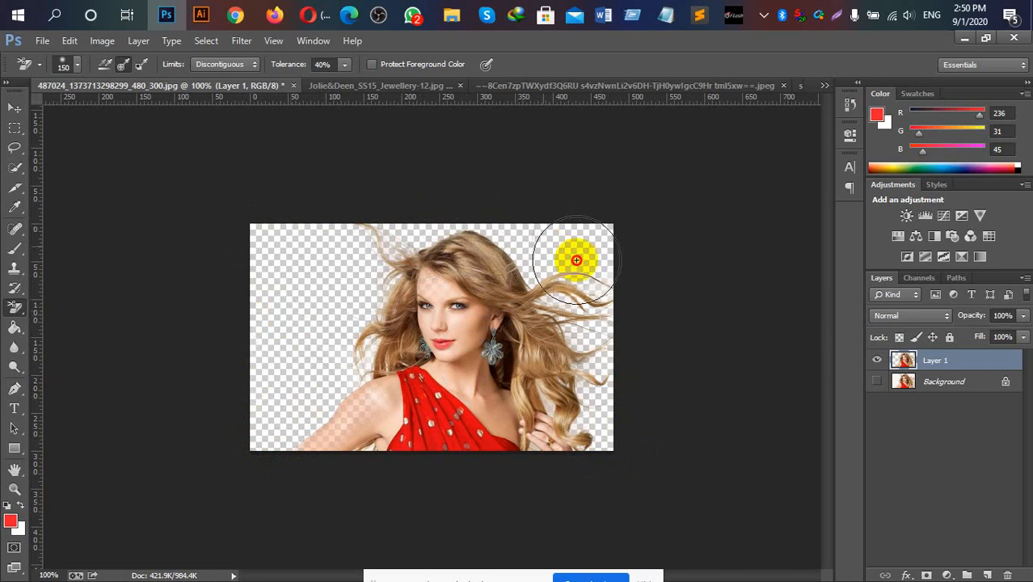
{"action": "mouse_move", "coordinate": [576, 260]}
{"action": "left_mouse_down"}
{"action": "mouse_move", "coordinate": [599, 420]}
{"action": "mouse_move", "coordinate": [534, 414]}
{"action": "mouse_move", "coordinate": [551, 405]}
{"action": "left_mouse_up"}
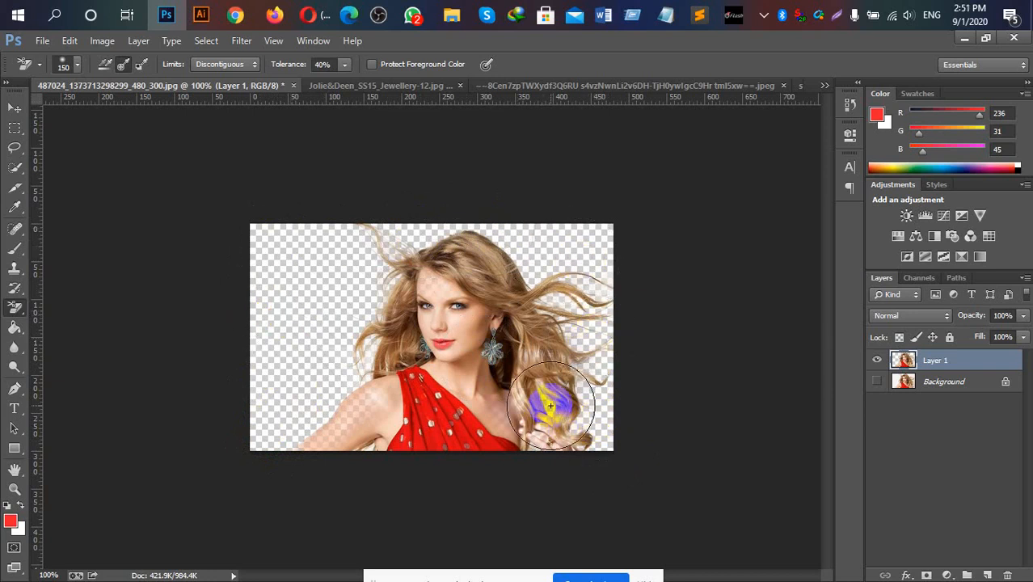
{"action": "left_click", "coordinate": [600, 414]}
{"action": "key", "text": "ctrl+z"}
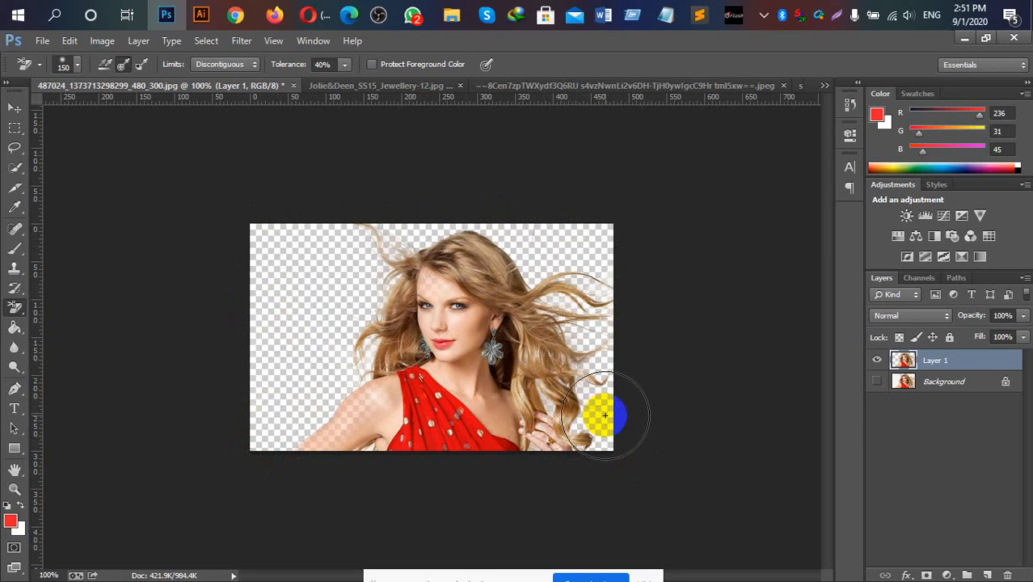
Reduce the Background Eraser to 35 px and erase the leftover backdrop around the lower curls and hand
{"action": "key", "text": "bracketleft"}
{"action": "key", "text": "bracketleft"}
{"action": "key", "text": "bracketleft"}
{"action": "key", "text": "bracketleft"}
{"action": "key", "text": "bracketleft"}
{"action": "key", "text": "bracketleft"}
{"action": "key", "text": "bracketleft"}
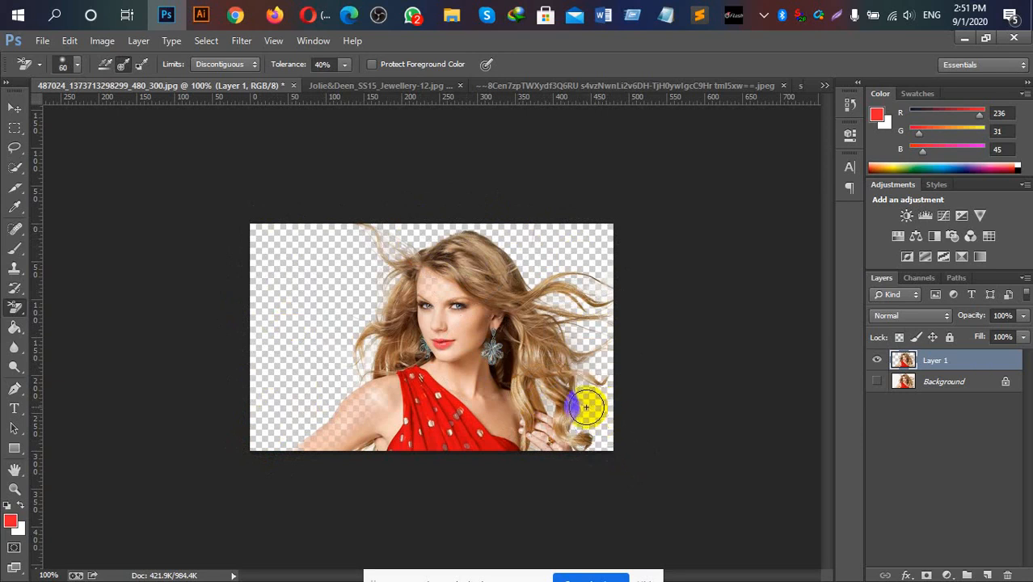
{"action": "left_click", "coordinate": [559, 404]}
{"action": "left_click_drag", "start_coordinate": [551, 404], "coordinate": [641, 406]}
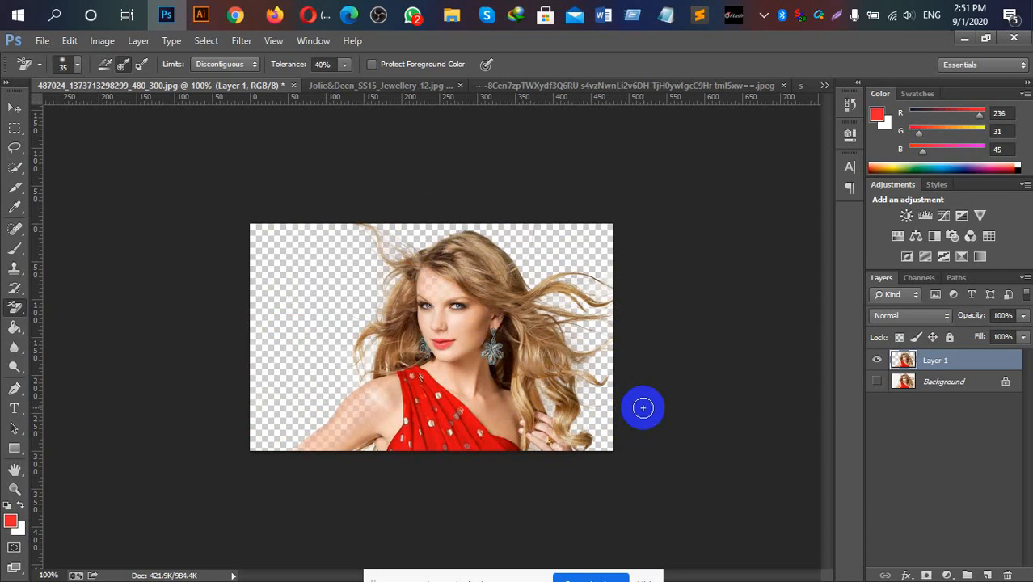
{"action": "left_click", "coordinate": [551, 406]}
{"action": "left_click_drag", "start_coordinate": [548, 404], "coordinate": [638, 433]}
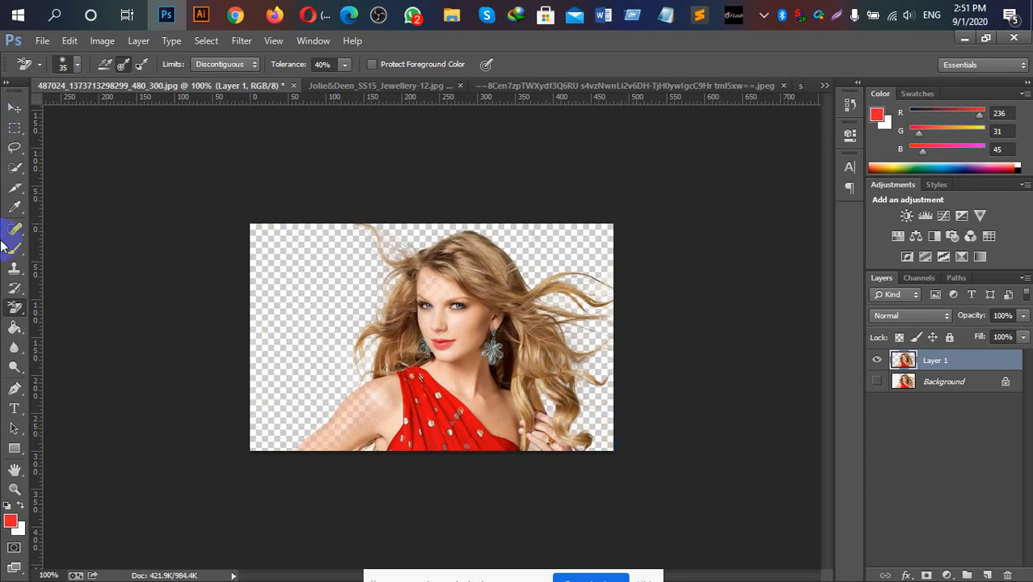
Restore the faded arm, face and forehead with the History Brush, reducing its size from 175 px to 80 px and 35 px
{"action": "left_click_drag", "start_coordinate": [15, 288], "coordinate": [72, 286]}
{"action": "left_click_drag", "start_coordinate": [350, 414], "coordinate": [323, 425]}
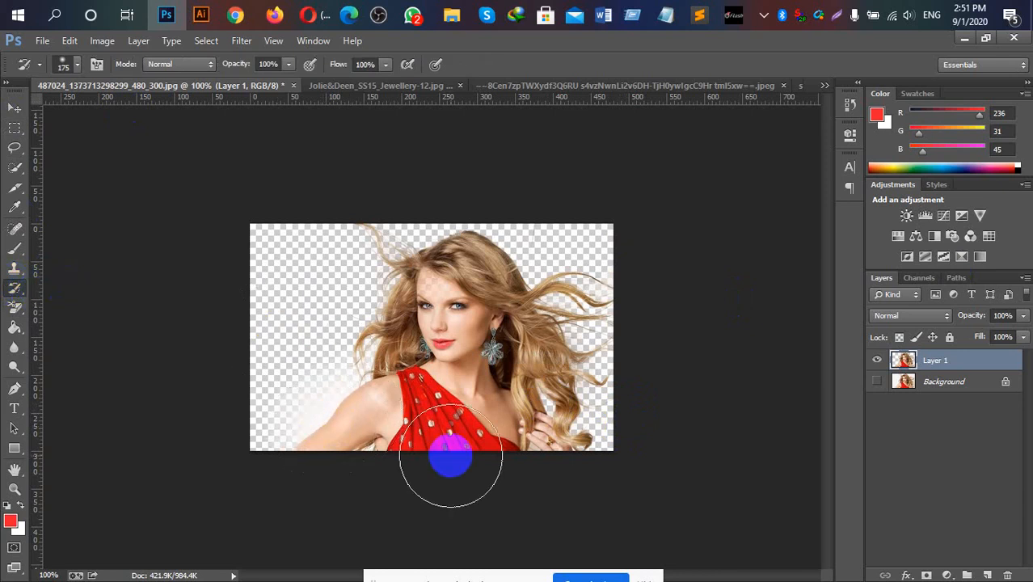
{"action": "key", "text": "ctrl+z"}
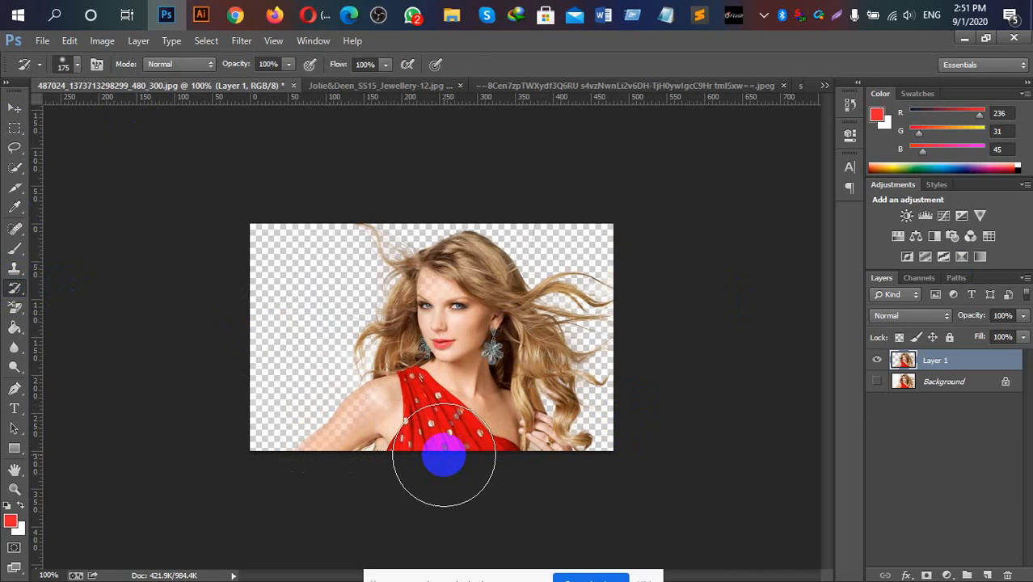
{"action": "key", "text": "bracketleft"}
{"action": "key", "text": "bracketleft"}
{"action": "key", "text": "bracketleft"}
{"action": "key", "text": "bracketleft"}
{"action": "key", "text": "bracketleft"}
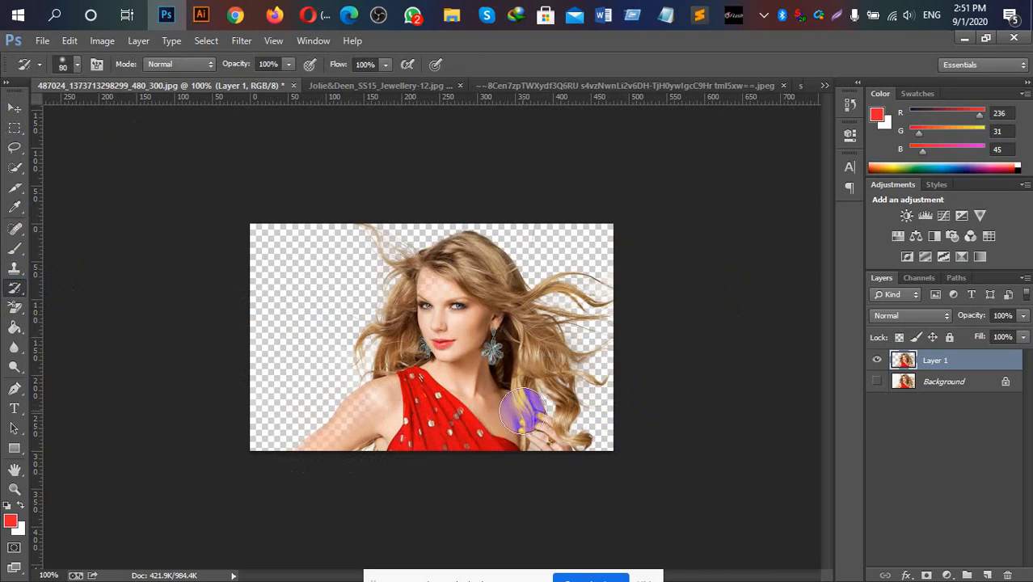
{"action": "left_click", "coordinate": [417, 321]}
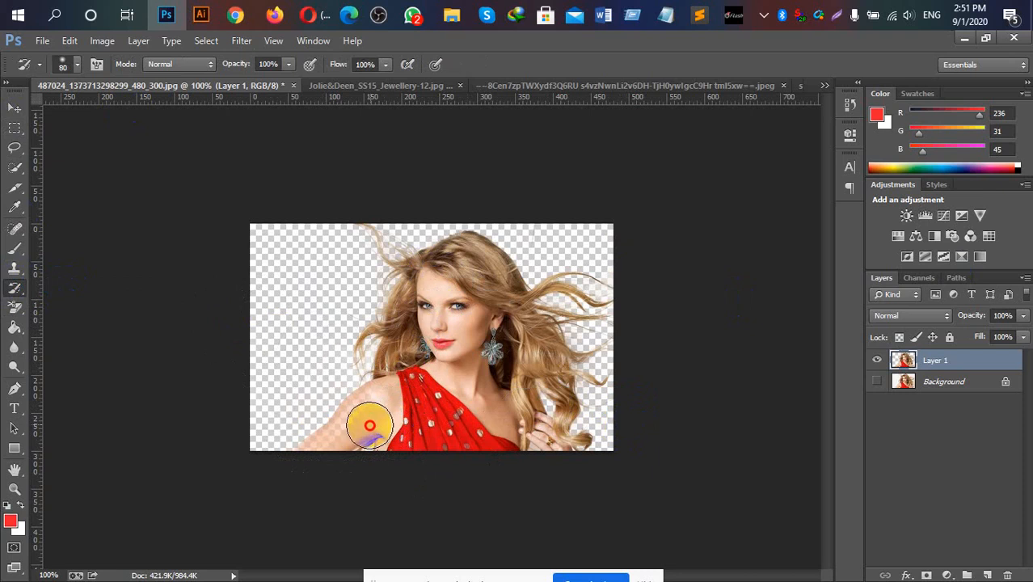
{"action": "mouse_move", "coordinate": [342, 430]}
{"action": "left_mouse_down"}
{"action": "mouse_move", "coordinate": [321, 457]}
{"action": "mouse_move", "coordinate": [357, 431]}
{"action": "mouse_move", "coordinate": [489, 427]}
{"action": "mouse_move", "coordinate": [517, 375]}
{"action": "mouse_move", "coordinate": [473, 292]}
{"action": "mouse_move", "coordinate": [435, 278]}
{"action": "left_mouse_up"}
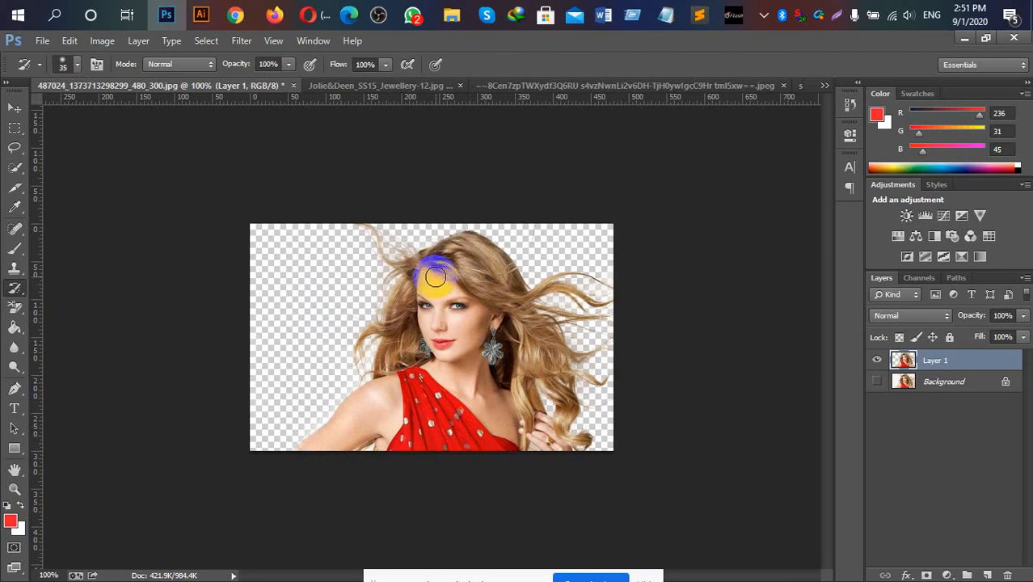
Restore the flyaway strands beyond the woman's far shoulder with the History Brush reduced to 20 px
{"action": "key", "text": "bracketleft"}
{"action": "key", "text": "bracketleft"}
{"action": "key", "text": "bracketleft"}
{"action": "mouse_move", "coordinate": [555, 278]}
{"action": "left_mouse_down"}
{"action": "mouse_move", "coordinate": [613, 286]}
{"action": "mouse_move", "coordinate": [596, 318]}
{"action": "left_mouse_up"}
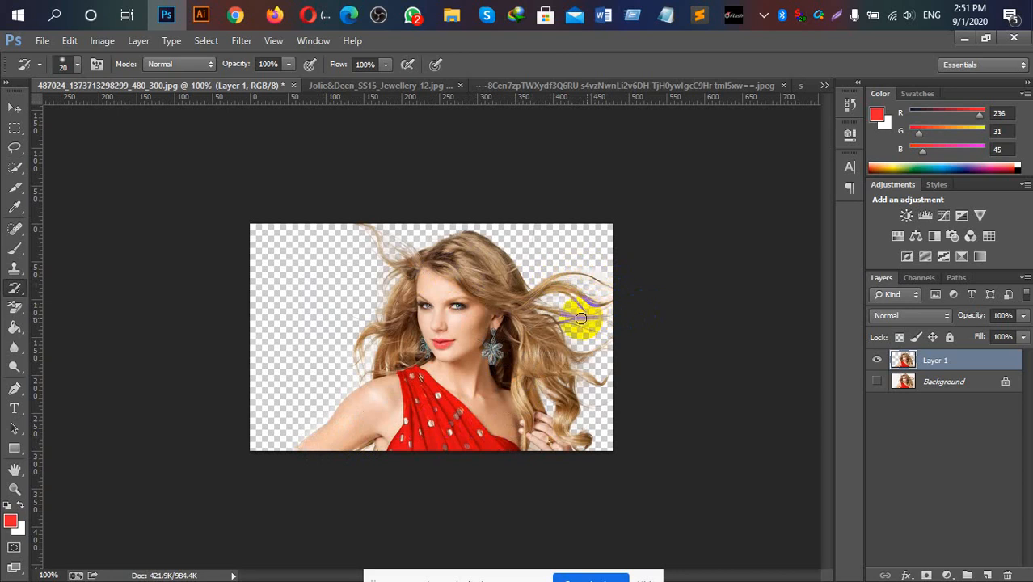
Compare the cutout on Layer 1 with the original Background by toggling the visibility of both layers
{"action": "left_click", "coordinate": [878, 361]}
{"action": "left_click", "coordinate": [878, 381]}
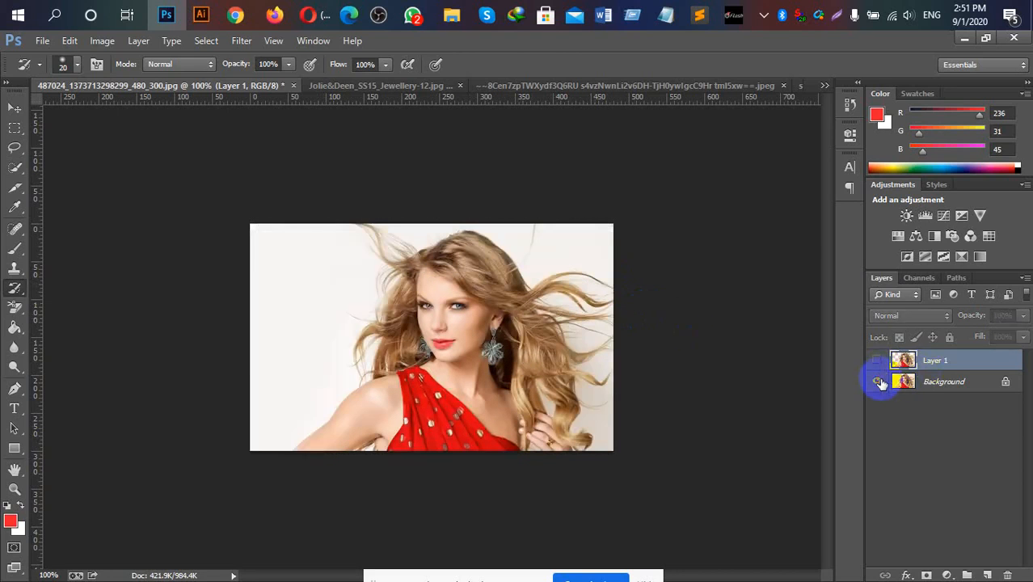
{"action": "left_click", "coordinate": [879, 383]}
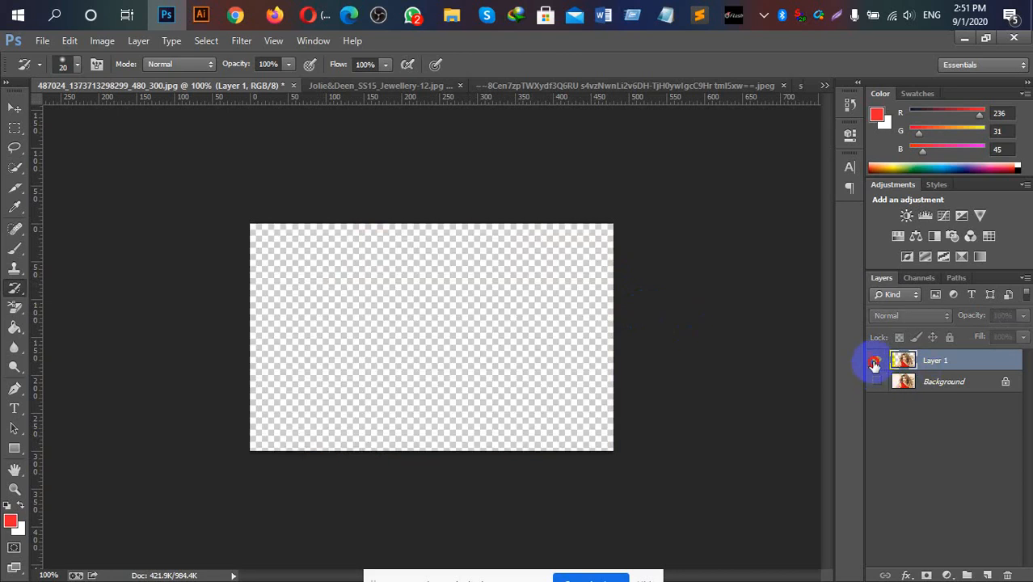
{"action": "left_click", "coordinate": [875, 361]}
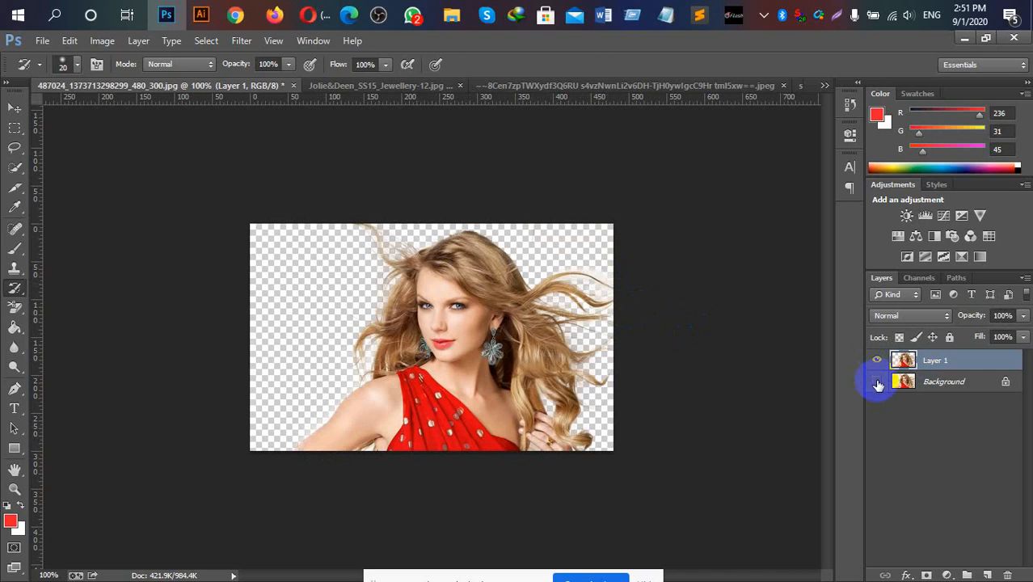
{"action": "left_click", "coordinate": [879, 382]}
{"action": "left_click", "coordinate": [878, 361]}
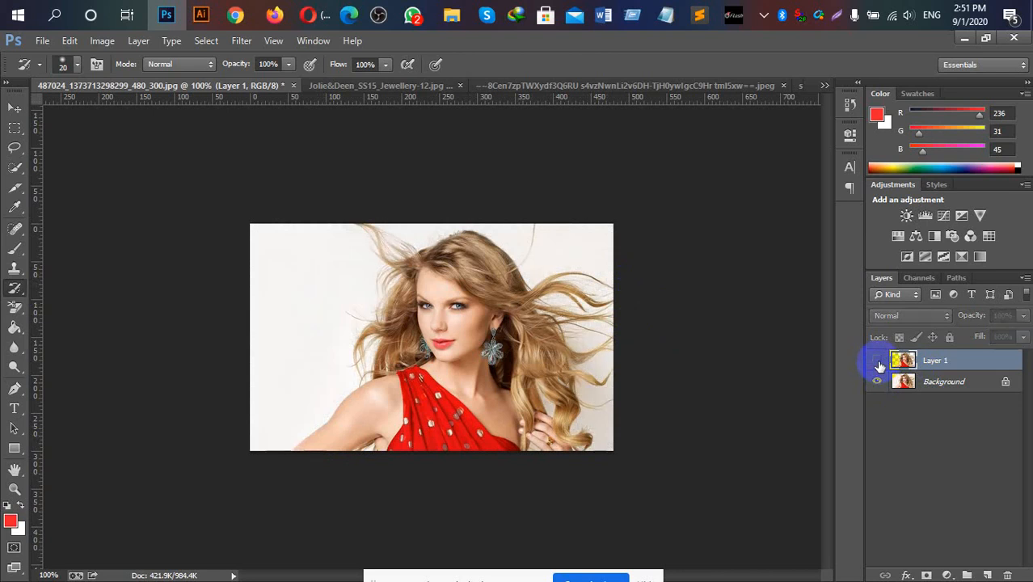
{"action": "left_click", "coordinate": [878, 361]}
{"action": "left_click", "coordinate": [877, 362]}
{"action": "left_click", "coordinate": [878, 361]}
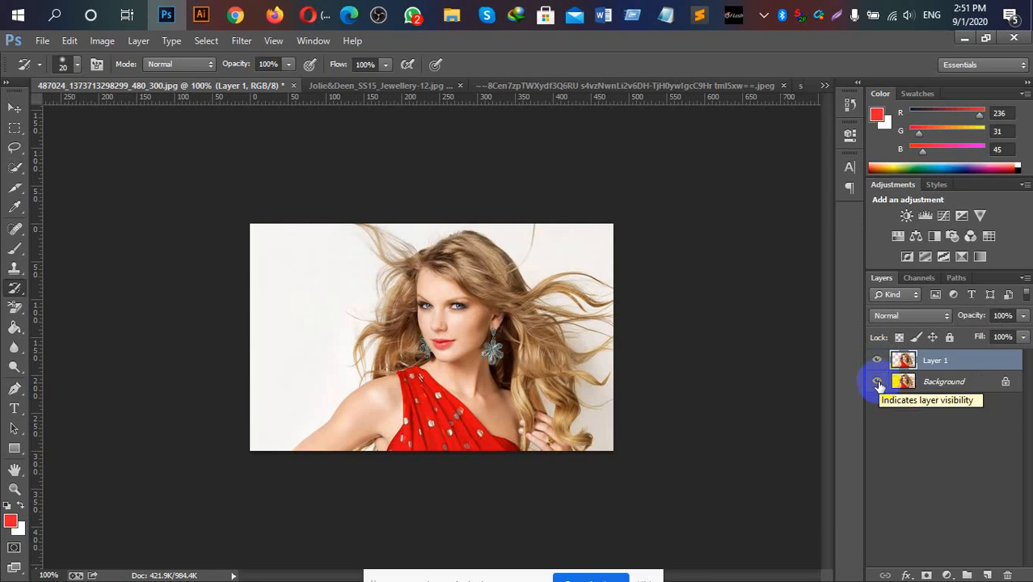
{"action": "left_click", "coordinate": [879, 381]}
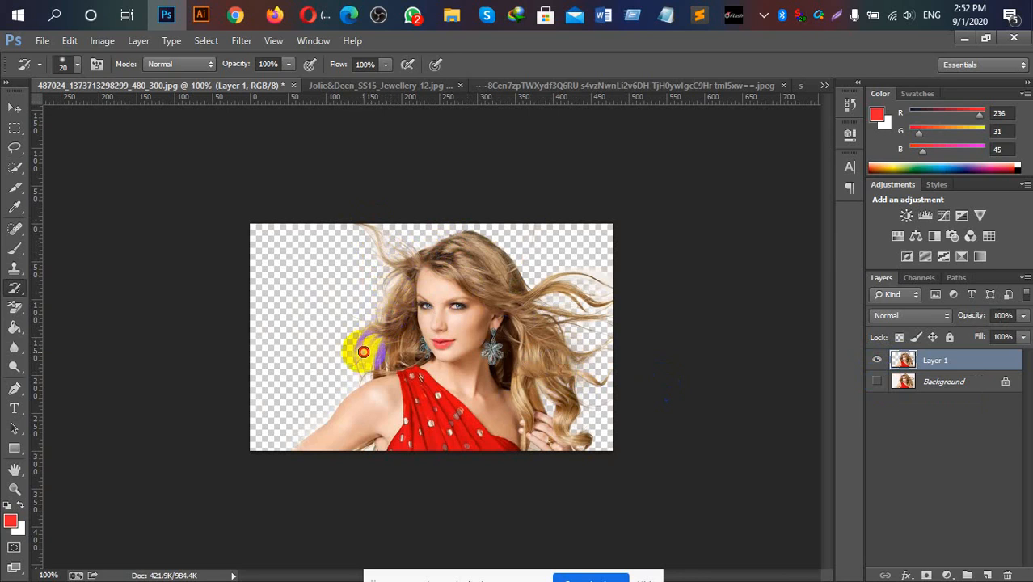
Brush over the hair ends and arm edge beside the raised elbow with the 20 px History Brush
{"action": "mouse_move", "coordinate": [362, 370]}
{"action": "left_mouse_down"}
{"action": "mouse_move", "coordinate": [407, 370]}
{"action": "mouse_move", "coordinate": [350, 457]}
{"action": "mouse_move", "coordinate": [304, 448]}
{"action": "mouse_move", "coordinate": [297, 456]}
{"action": "mouse_move", "coordinate": [364, 435]}
{"action": "left_mouse_up"}
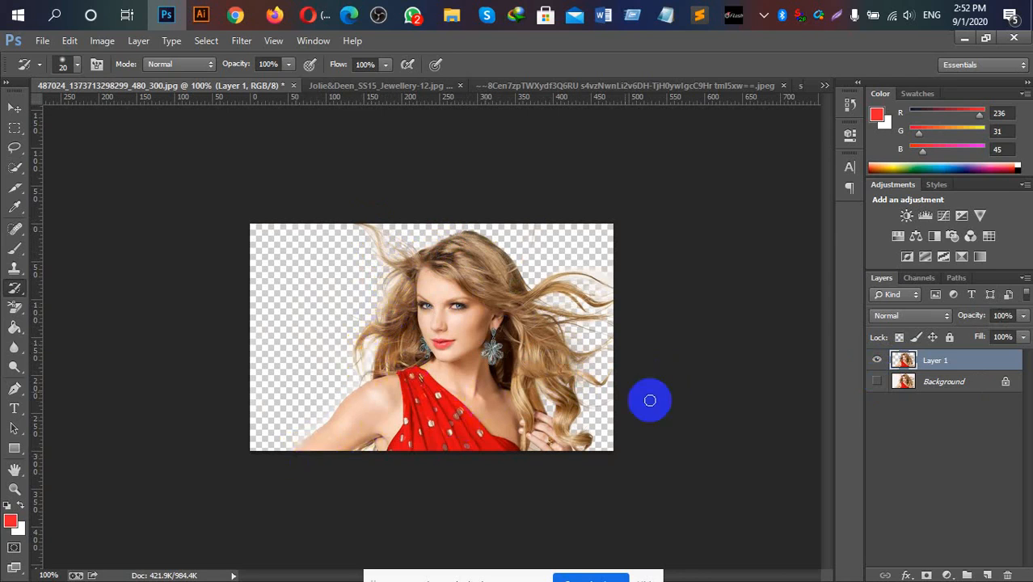
Add a new layer beneath the cutout, fill it with white, and refill it with the red colour
{"action": "left_click", "coordinate": [987, 575]}
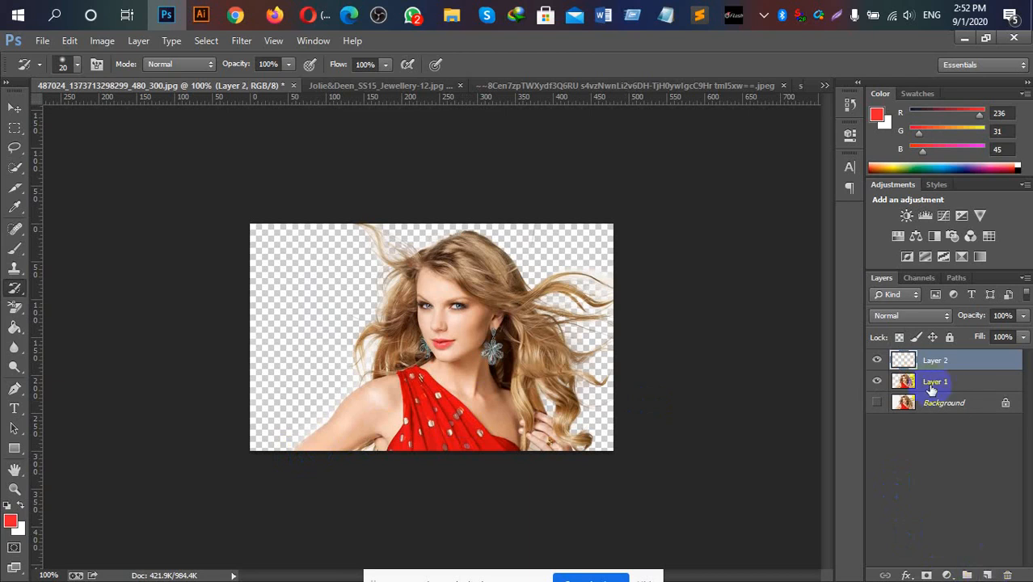
{"action": "left_click_drag", "start_coordinate": [929, 385], "coordinate": [943, 388]}
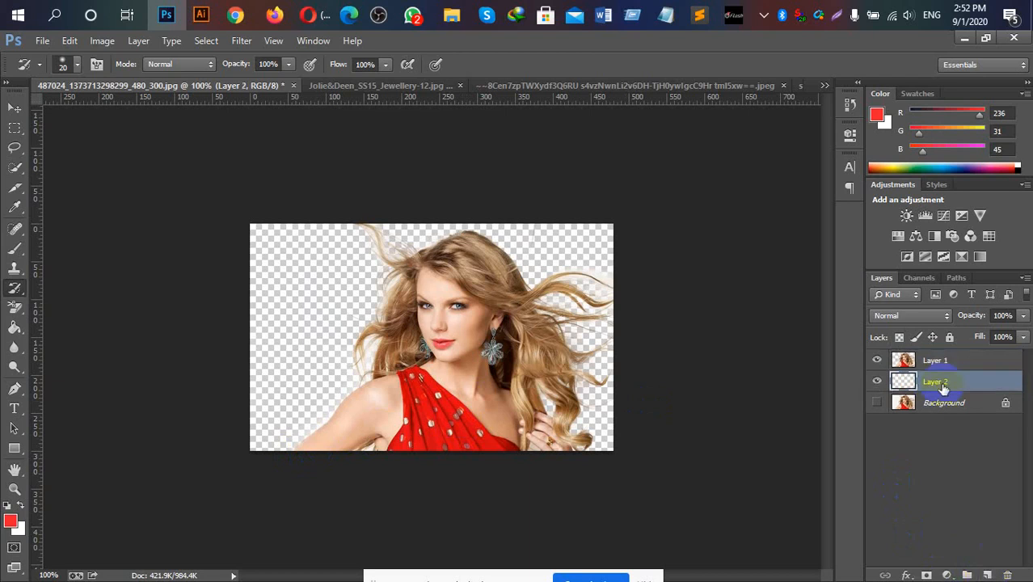
{"action": "key", "text": "j"}
{"action": "left_click", "coordinate": [20, 515]}
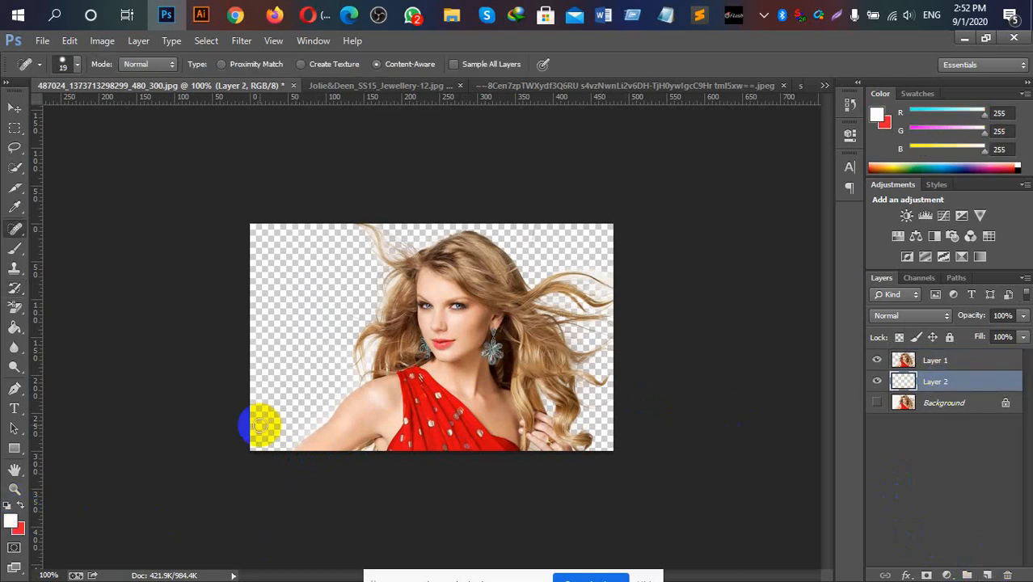
{"action": "key", "text": "g"}
{"action": "left_click", "coordinate": [321, 336]}
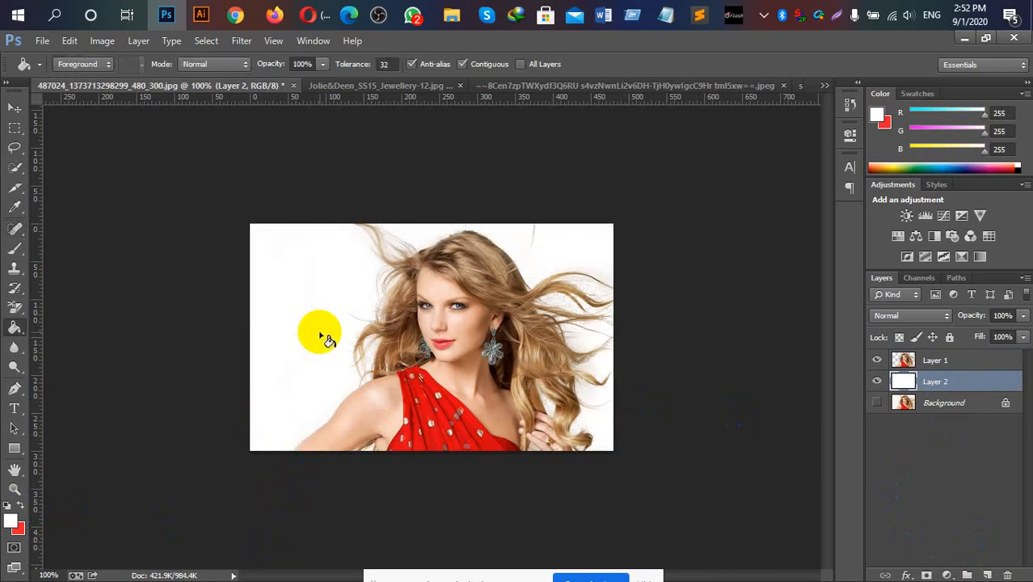
{"action": "left_click", "coordinate": [937, 468]}
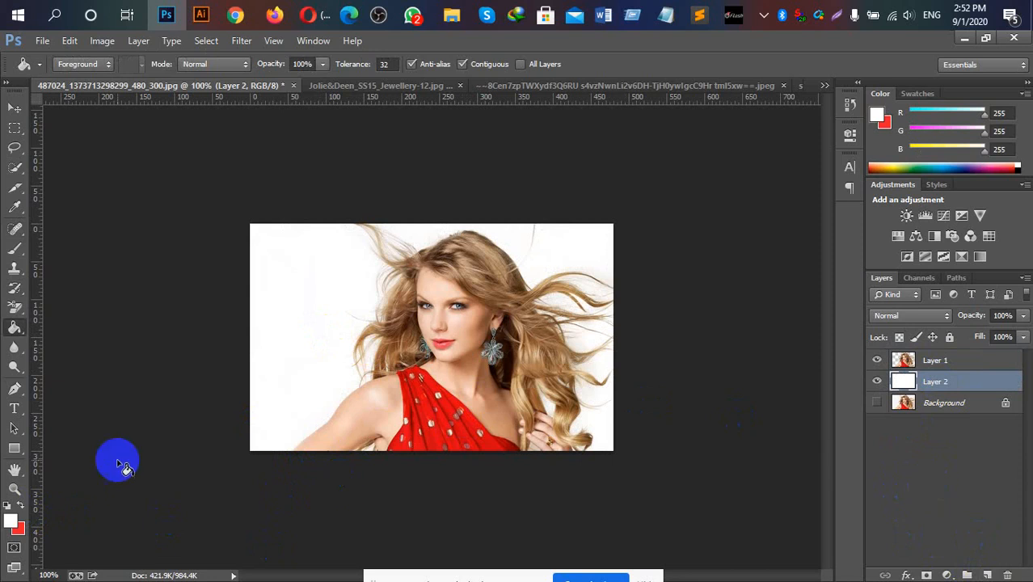
{"action": "left_click", "coordinate": [20, 504]}
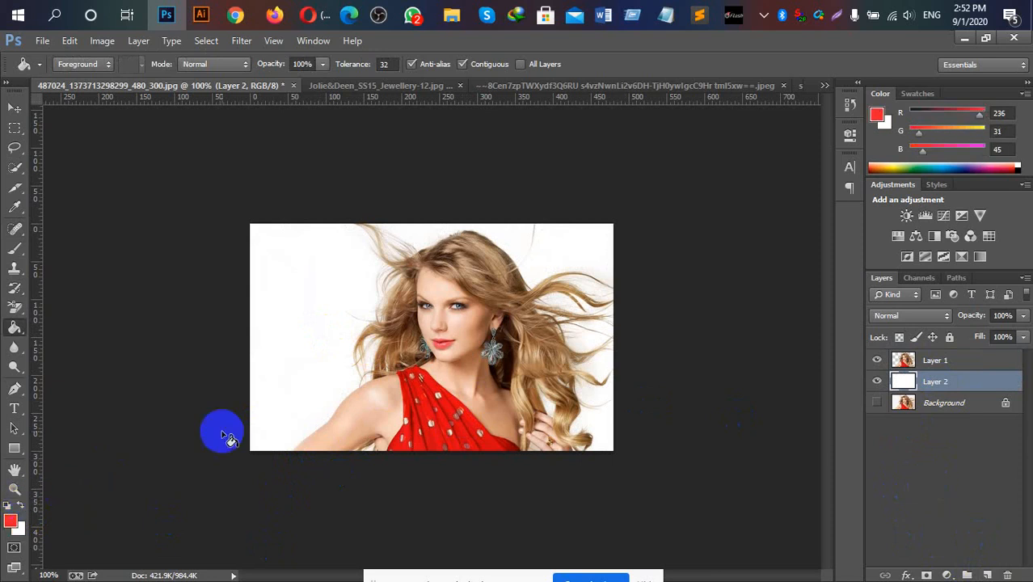
{"action": "left_click", "coordinate": [328, 346]}
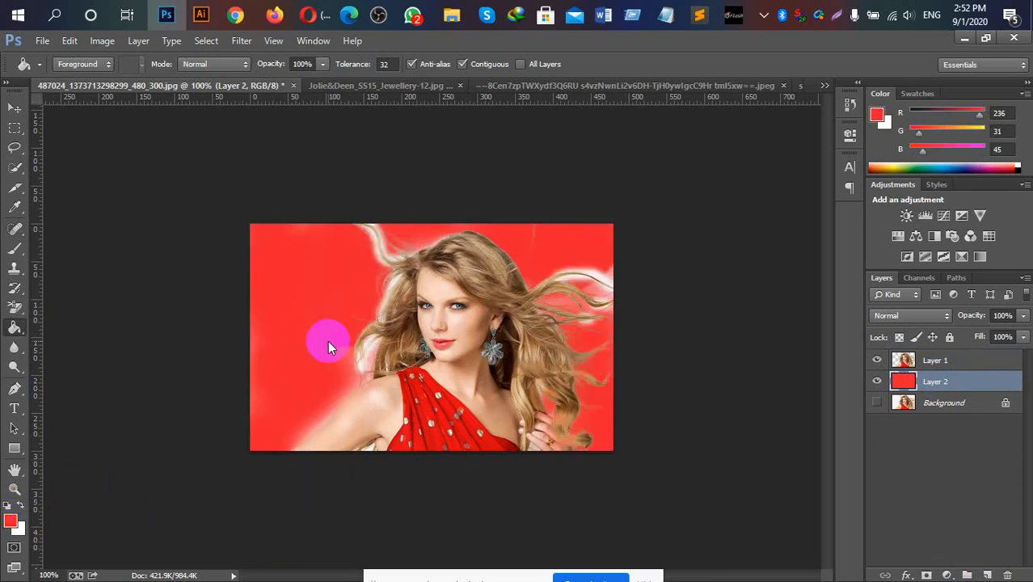
Erase the faint backdrop residue beside the arm and hair on Layer 1 with the Eraser Tool at 150 px
{"action": "left_click", "coordinate": [962, 364]}
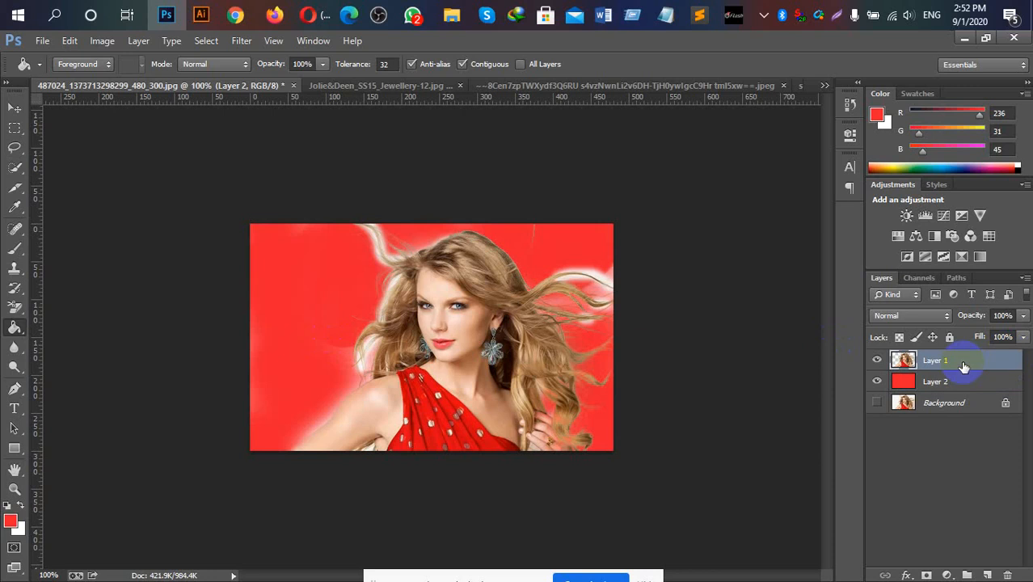
{"action": "left_click", "coordinate": [15, 307]}
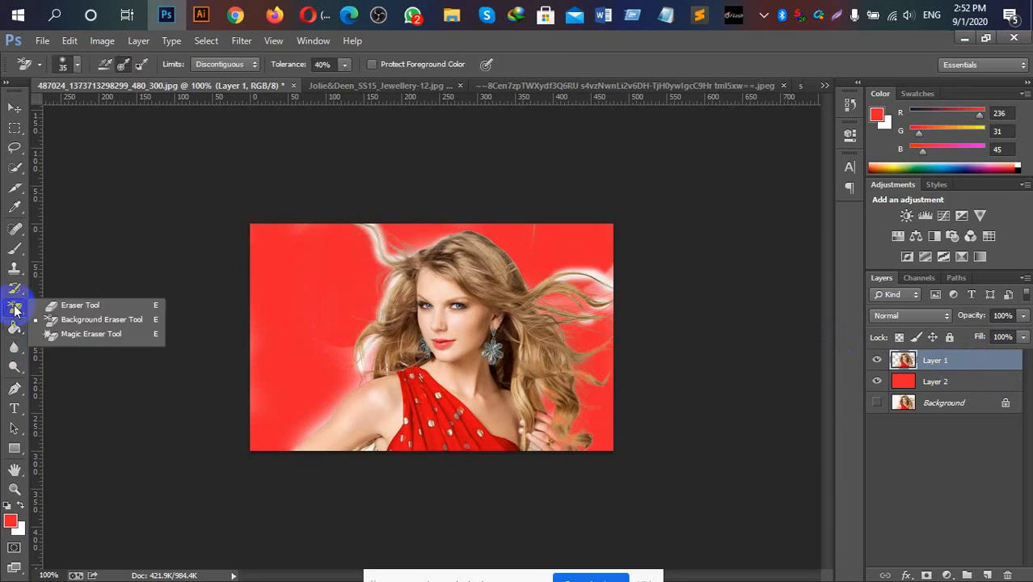
{"action": "left_click", "coordinate": [70, 304]}
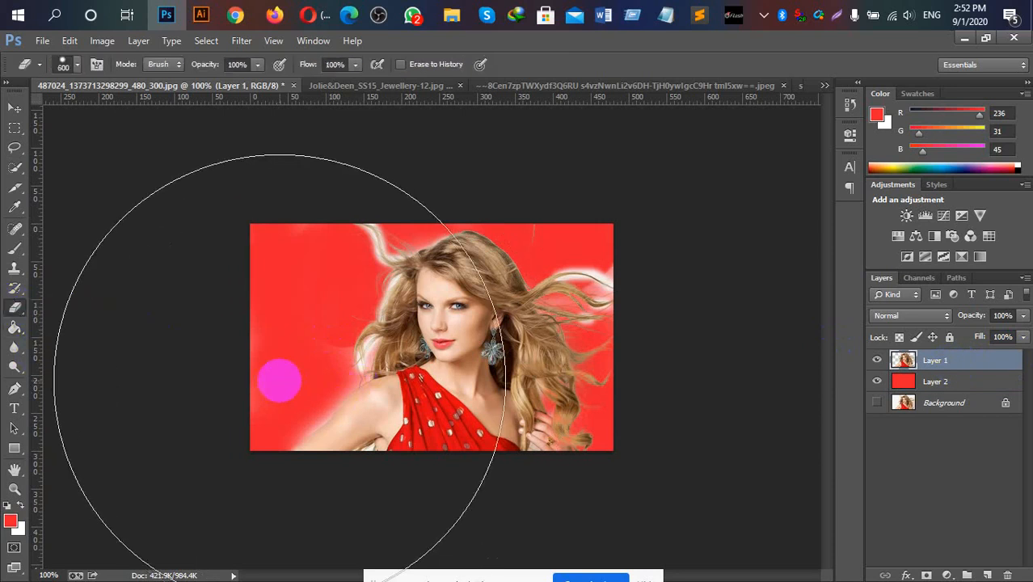
{"action": "key", "text": "bracketleft"}
{"action": "key", "text": "bracketleft"}
{"action": "key", "text": "bracketleft"}
{"action": "key", "text": "bracketleft"}
{"action": "key", "text": "bracketleft"}
{"action": "key", "text": "bracketleft"}
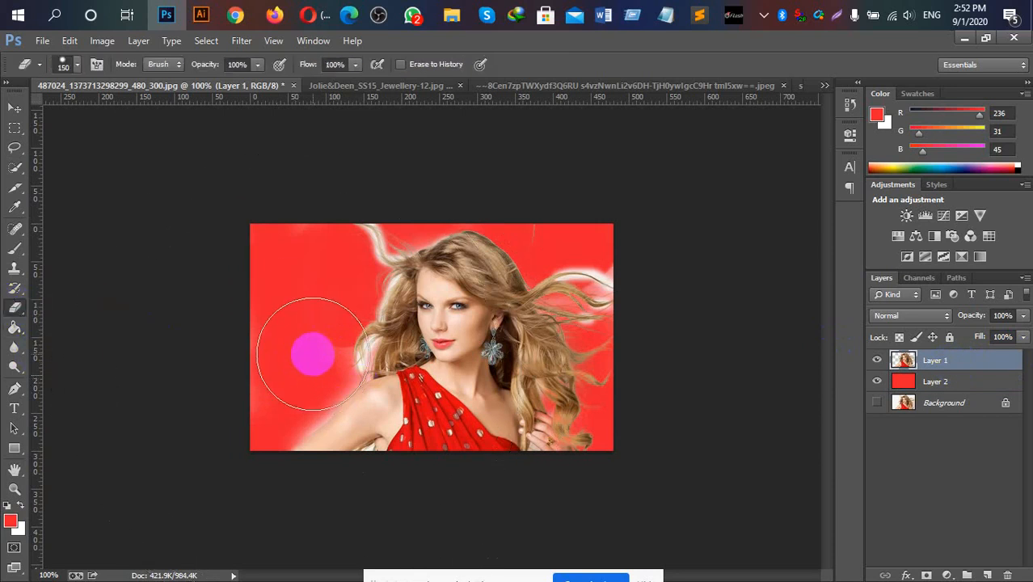
{"action": "mouse_move", "coordinate": [267, 328]}
{"action": "left_mouse_down"}
{"action": "mouse_move", "coordinate": [246, 417]}
{"action": "mouse_move", "coordinate": [289, 341]}
{"action": "mouse_move", "coordinate": [292, 364]}
{"action": "mouse_move", "coordinate": [242, 411]}
{"action": "left_mouse_up"}
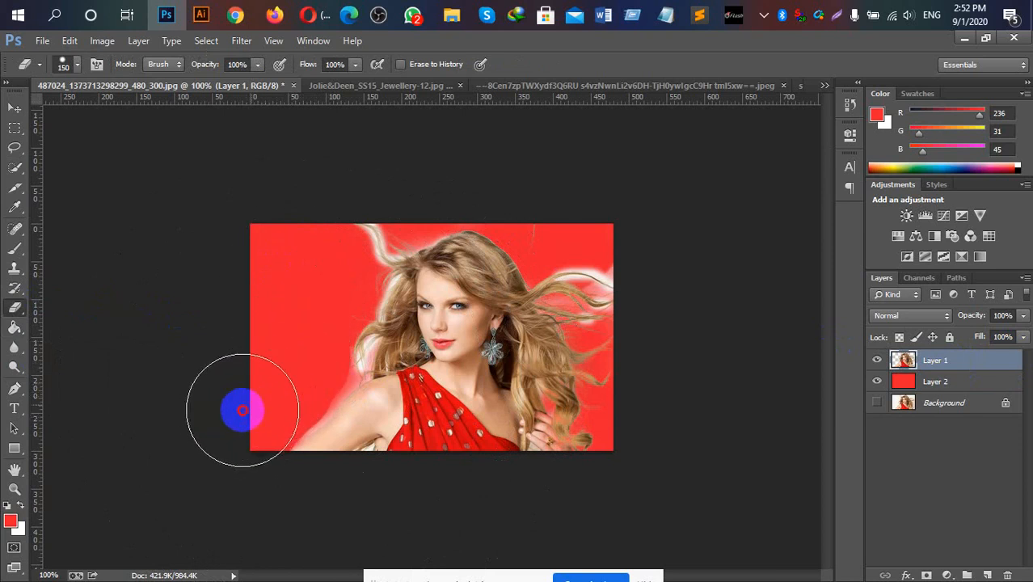
Reduce the Eraser to 60 px and erase leftover residue along the image's upper edge above the hair
{"action": "key", "text": "bracketleft"}
{"action": "key", "text": "bracketleft"}
{"action": "key", "text": "bracketleft"}
{"action": "key", "text": "bracketleft"}
{"action": "key", "text": "bracketleft"}
{"action": "key", "text": "bracketleft"}
{"action": "mouse_move", "coordinate": [628, 219]}
{"action": "left_mouse_down"}
{"action": "mouse_move", "coordinate": [563, 238]}
{"action": "mouse_move", "coordinate": [611, 238]}
{"action": "mouse_move", "coordinate": [414, 226]}
{"action": "mouse_move", "coordinate": [487, 216]}
{"action": "left_mouse_up"}
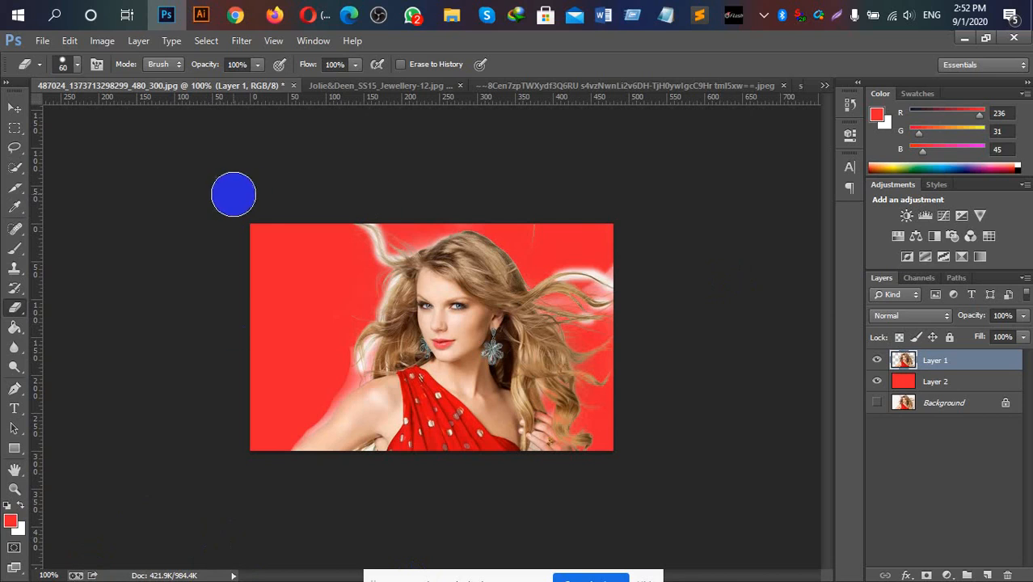
Look at the Jolie&Deen cutout on red, and switch to the document with the two curly-haired portraits
{"action": "left_click", "coordinate": [340, 86]}
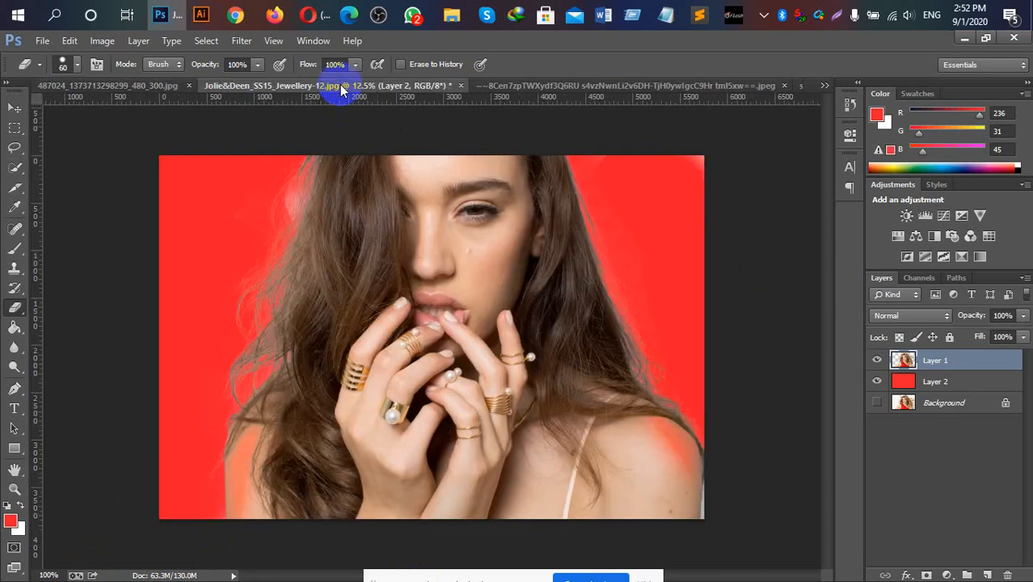
{"action": "left_click", "coordinate": [548, 86]}
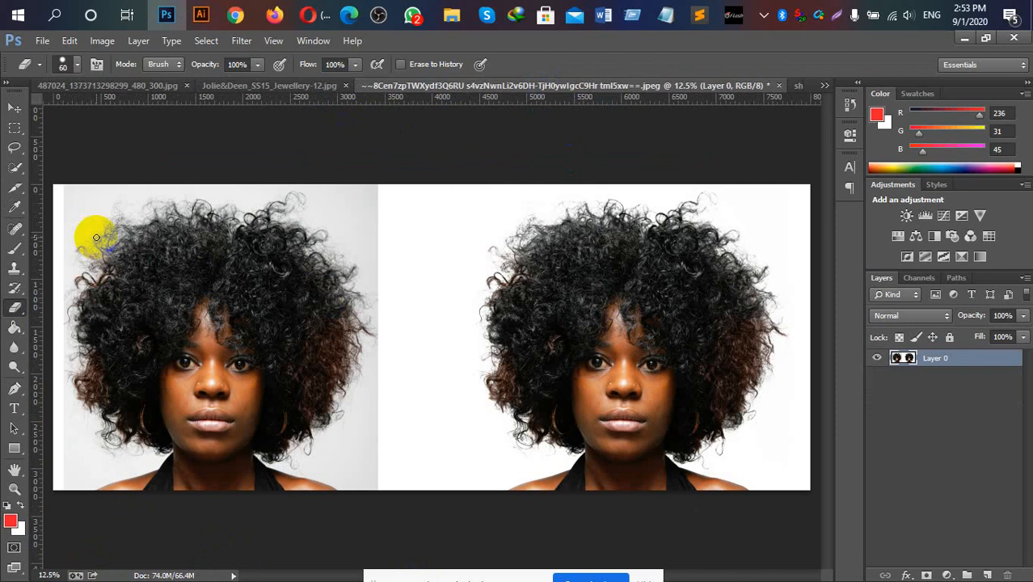
{"action": "key", "text": "v"}
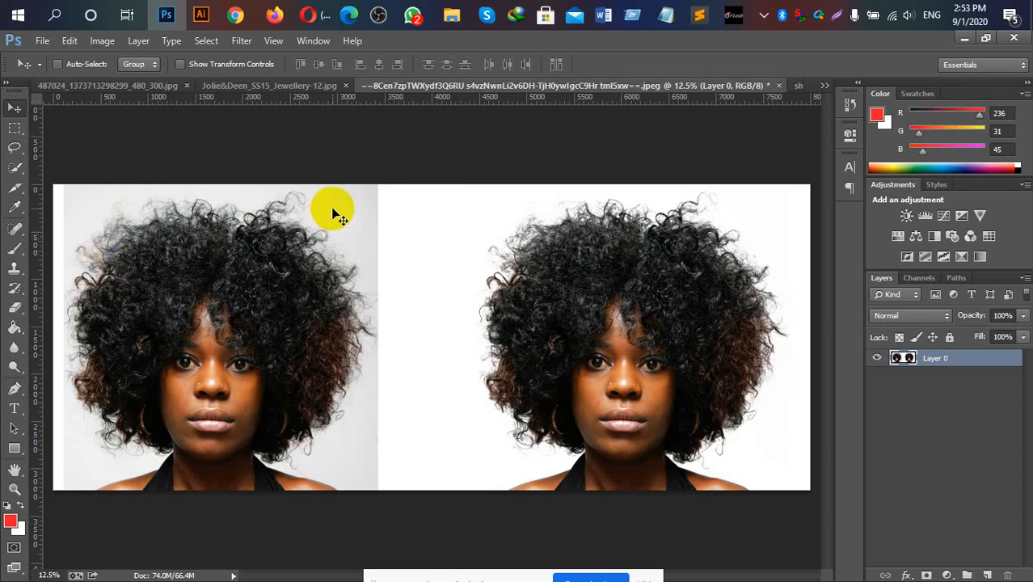
{"action": "left_click", "coordinate": [222, 296]}
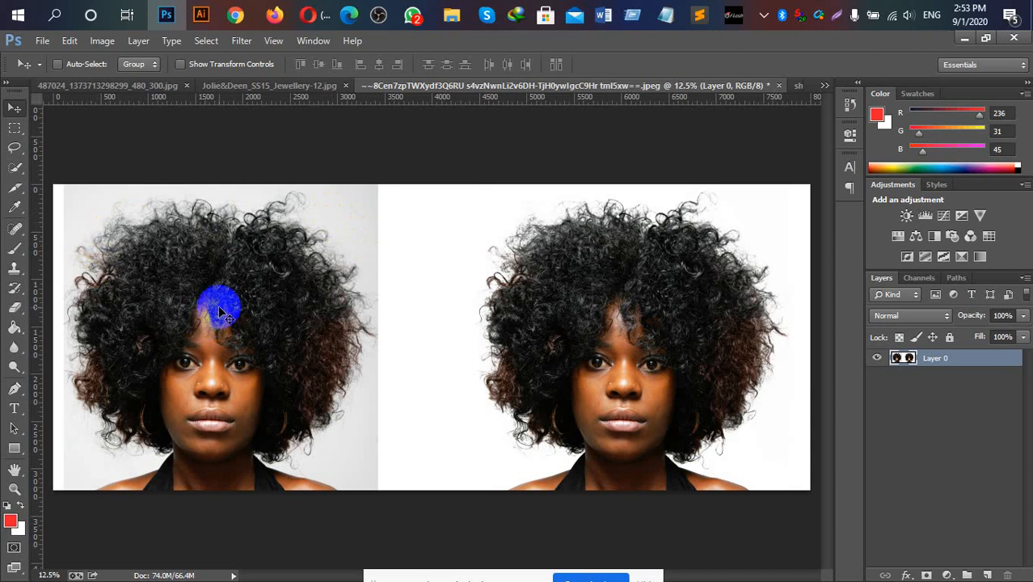
Marquee-select the portrait on the grey background, copy it to its own layer, and check the copy with Layer 0 hidden
{"action": "key", "text": "m"}
{"action": "left_click", "coordinate": [646, 307]}
{"action": "left_click", "coordinate": [173, 270]}
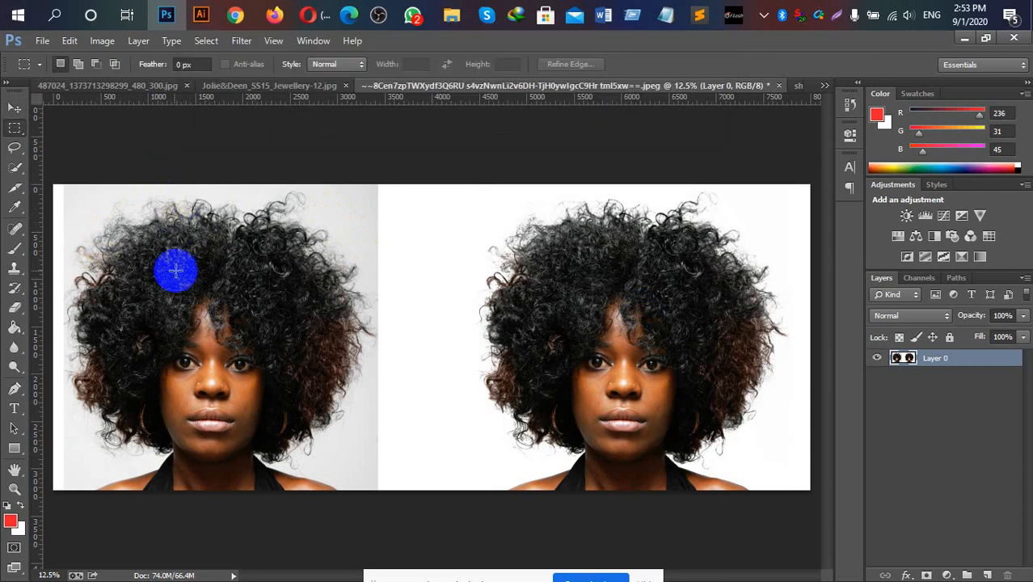
{"action": "left_click_drag", "start_coordinate": [64, 185], "coordinate": [376, 510]}
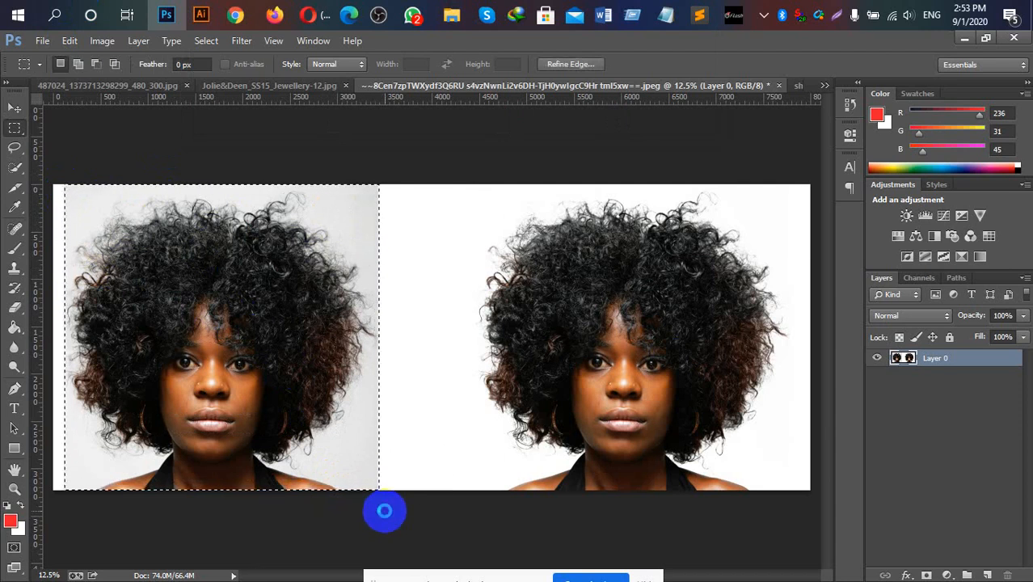
{"action": "key", "text": "ctrl+j"}
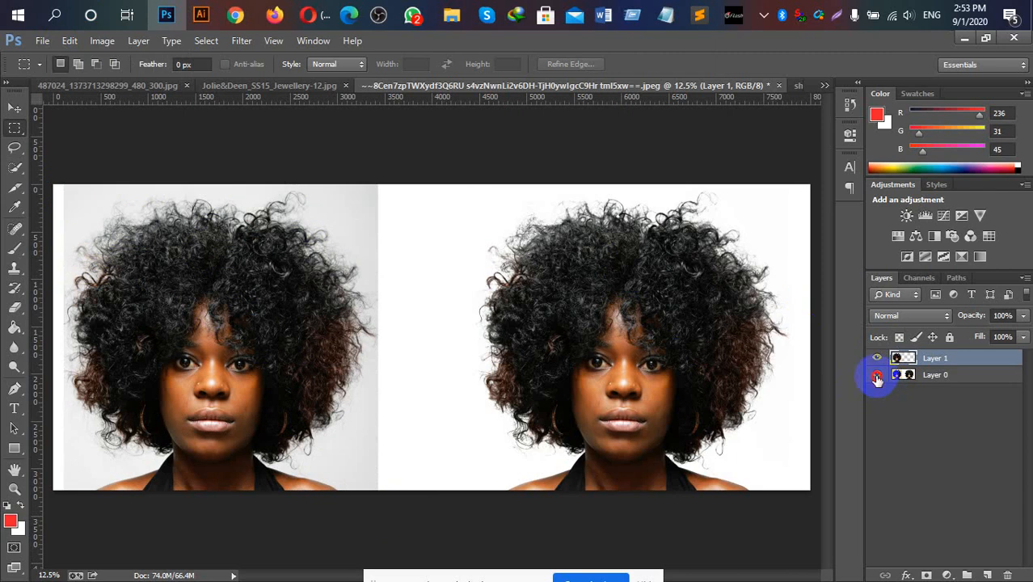
{"action": "left_click", "coordinate": [878, 376]}
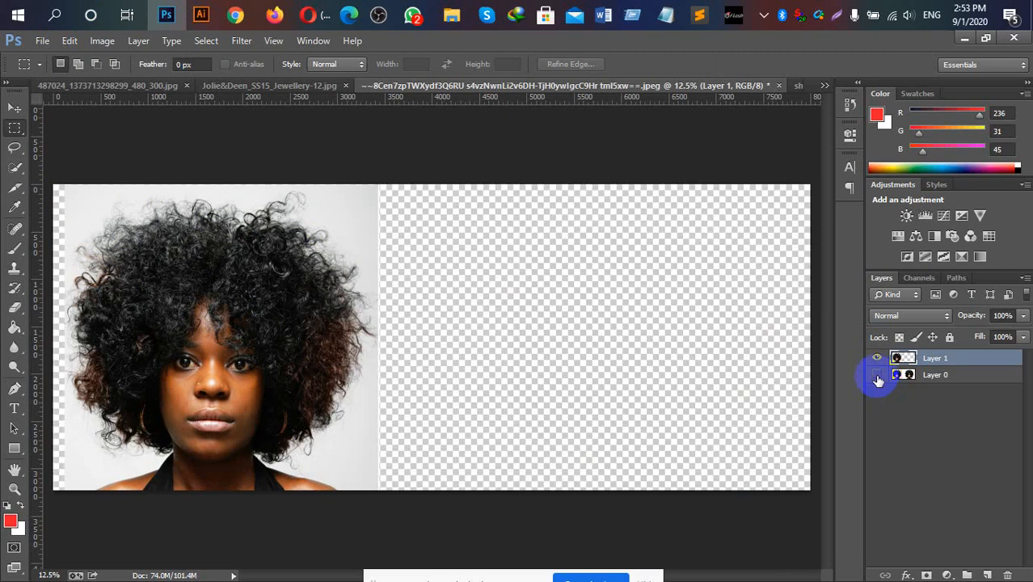
{"action": "left_click", "coordinate": [877, 375]}
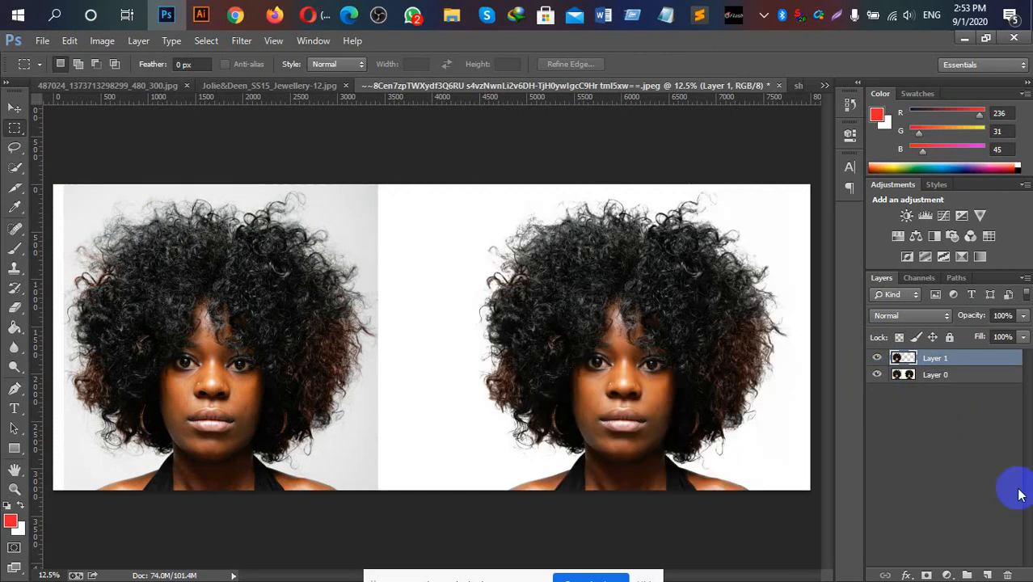
Add a white-filled layer beneath the copied portrait, hide Layer 0, and select Layer 1
{"action": "left_click", "coordinate": [988, 574]}
{"action": "left_click_drag", "start_coordinate": [935, 358], "coordinate": [937, 380]}
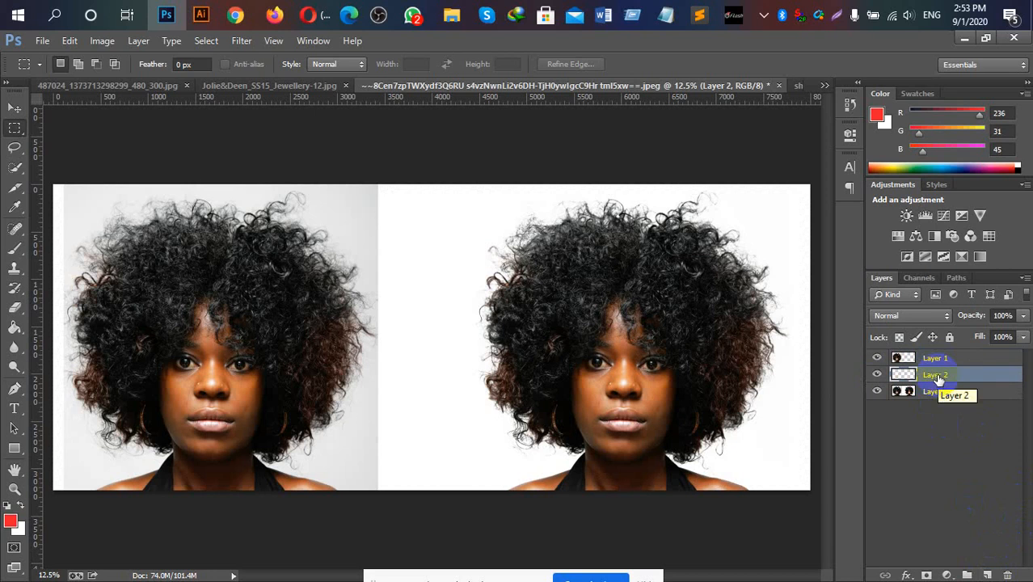
{"action": "left_click", "coordinate": [19, 507]}
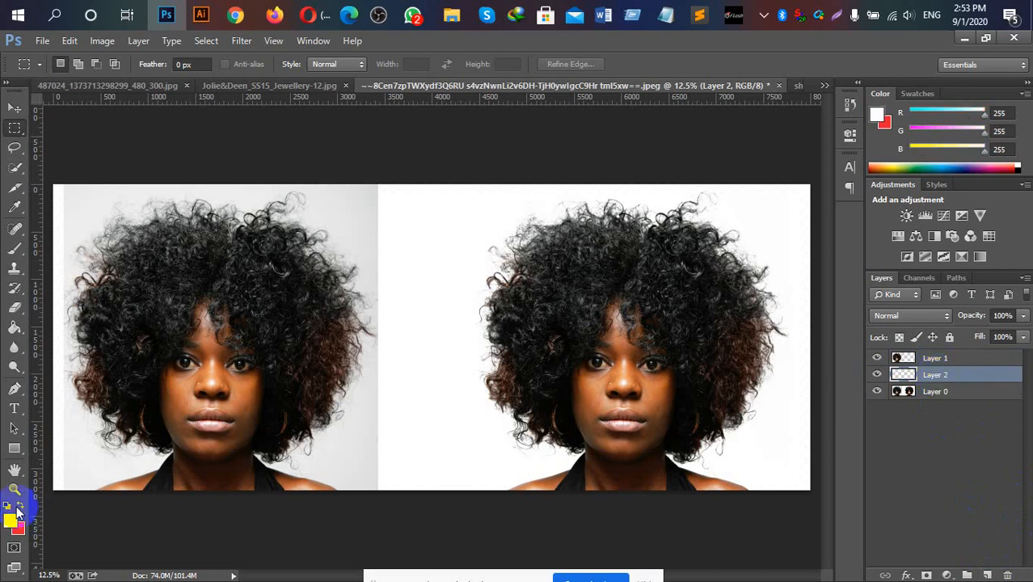
{"action": "key", "text": "g"}
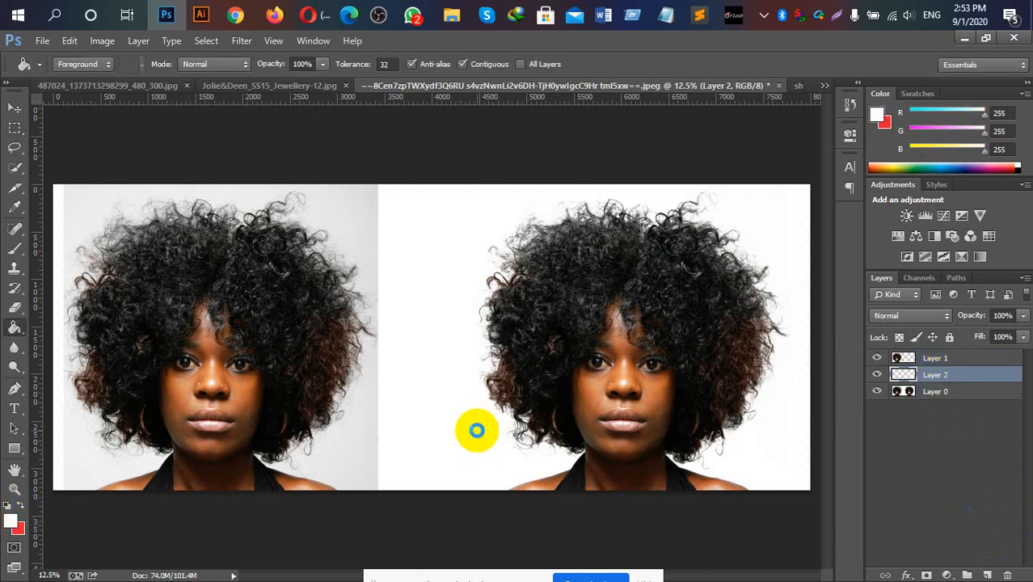
{"action": "left_click", "coordinate": [475, 430]}
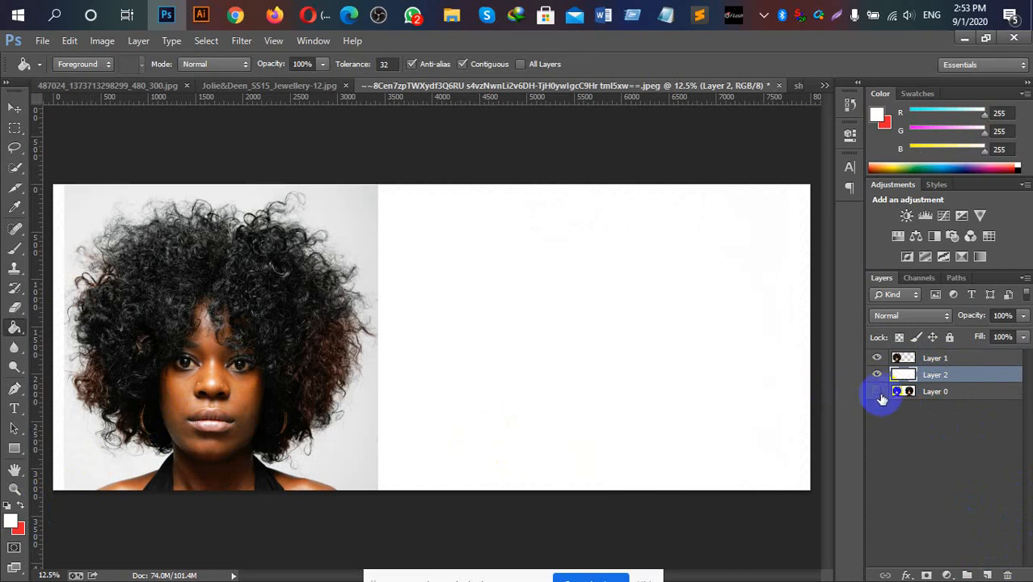
{"action": "left_click", "coordinate": [906, 362]}
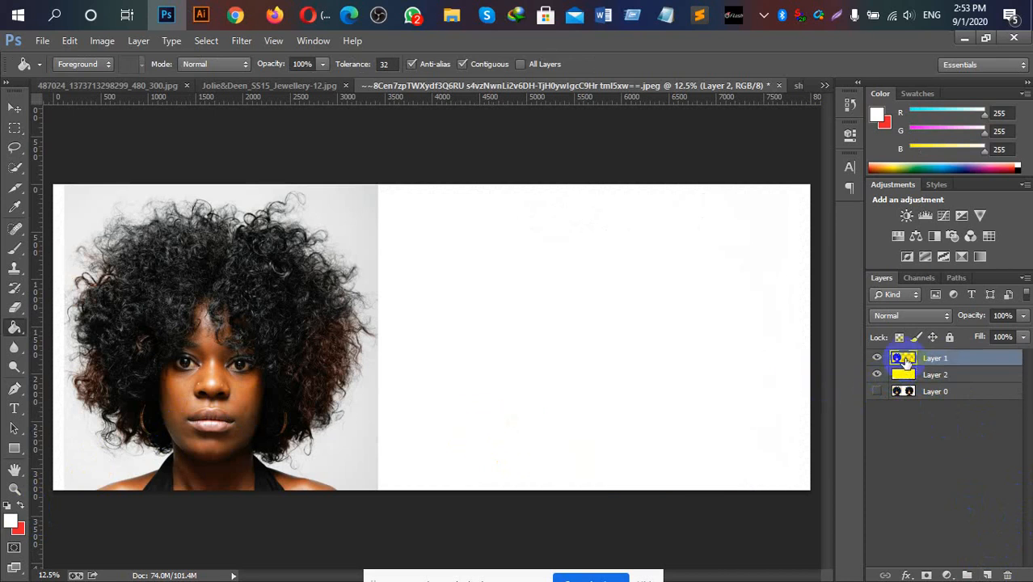
Switch to the Background Eraser tool for working on the curly hair's outer edge on Layer 1
{"action": "left_click", "coordinate": [186, 320]}
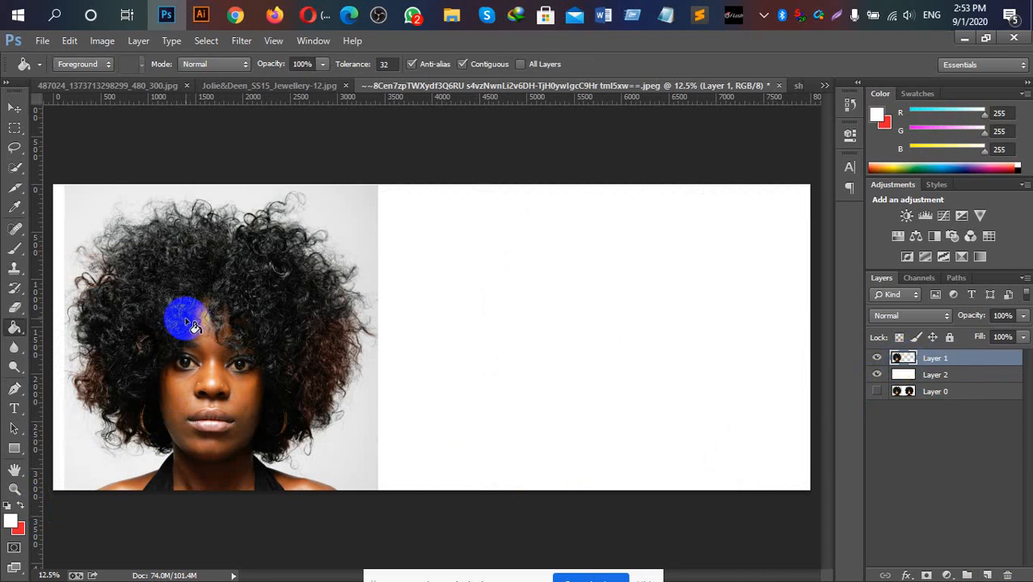
{"action": "key", "text": "ctrl+plus"}
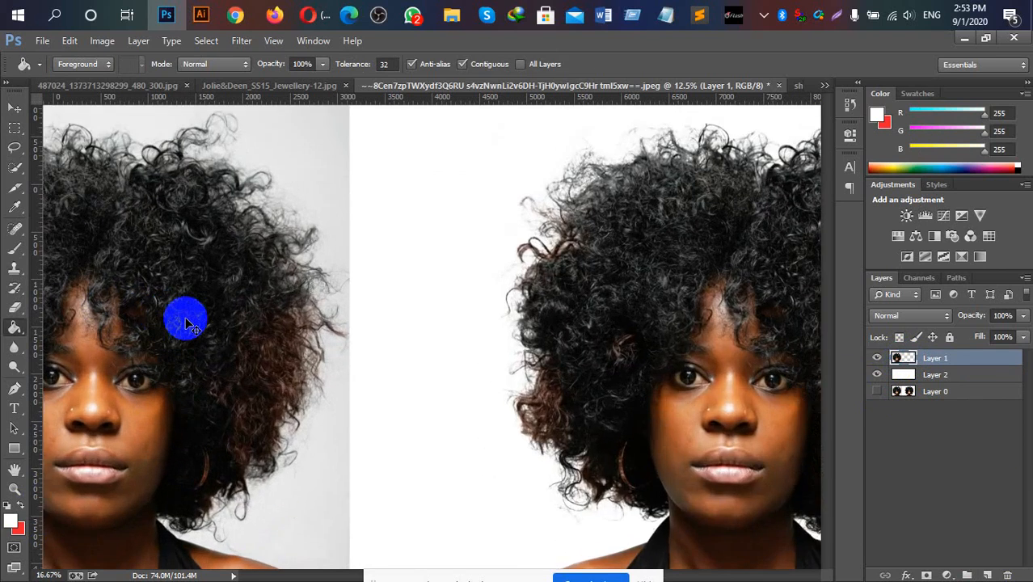
{"action": "key", "text": "ctrl+plus"}
{"action": "key", "text": "space"}
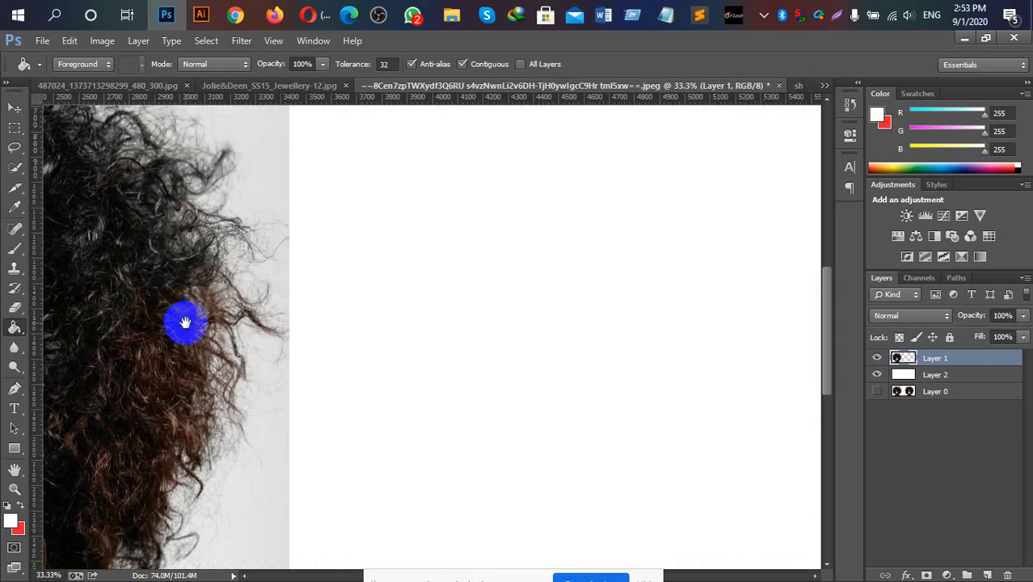
{"action": "left_click_drag", "start_coordinate": [190, 319], "coordinate": [534, 349]}
{"action": "left_click_drag", "start_coordinate": [63, 305], "coordinate": [293, 316]}
{"action": "left_click_drag", "start_coordinate": [407, 299], "coordinate": [341, 351]}
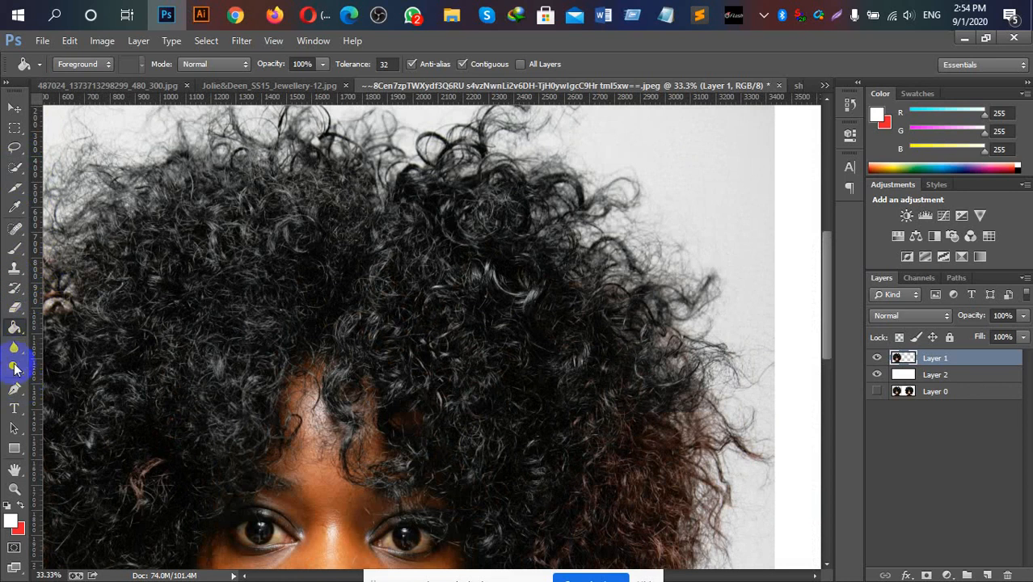
{"action": "left_click", "coordinate": [15, 309]}
{"action": "right_click", "coordinate": [15, 309]}
{"action": "left_click", "coordinate": [83, 323]}
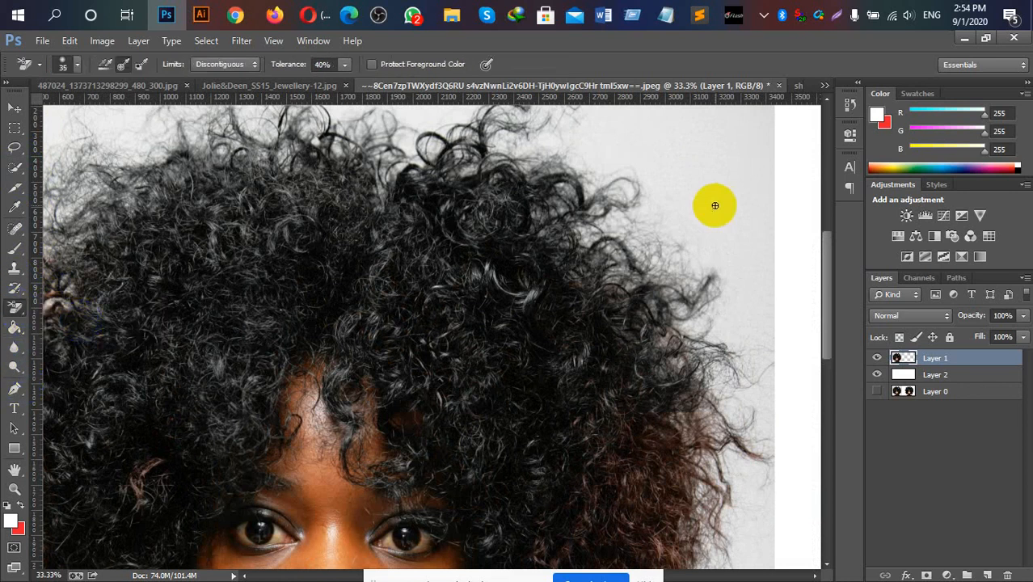
Set the Background Eraser to a 466 px brush with sampling Once and 50% tolerance
{"action": "left_click", "coordinate": [78, 64]}
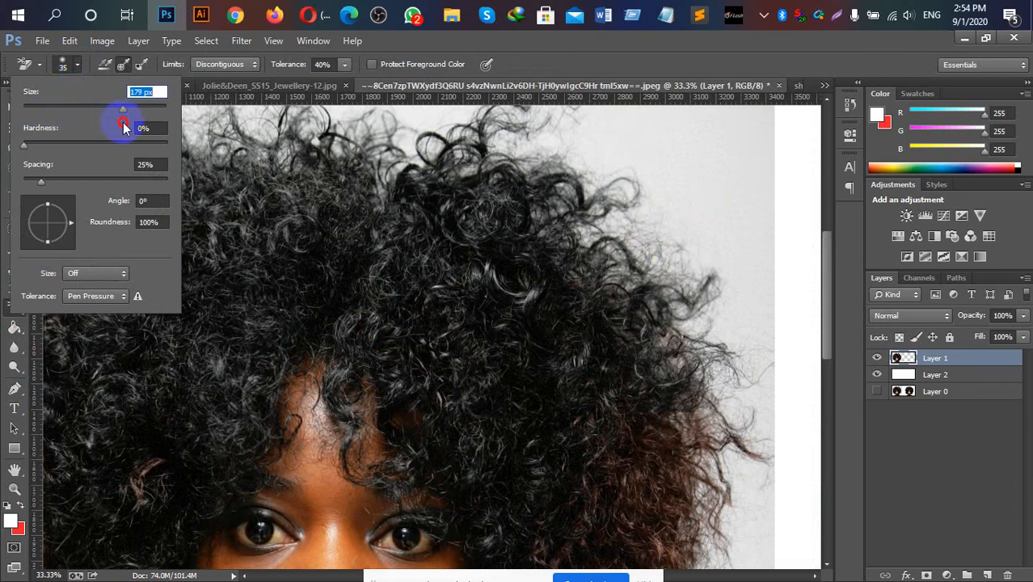
{"action": "left_click_drag", "start_coordinate": [123, 123], "coordinate": [148, 109]}
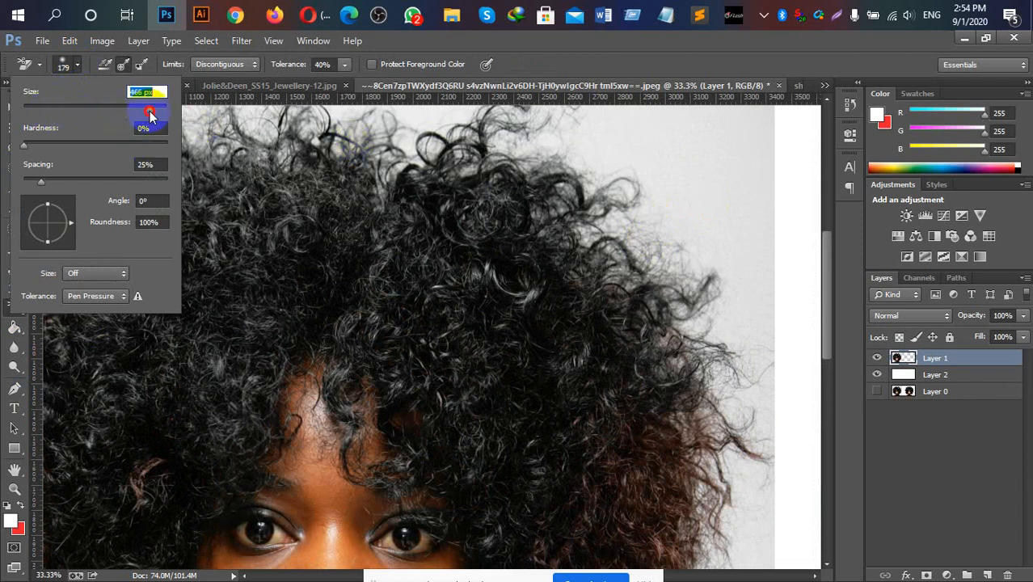
{"action": "left_click", "coordinate": [121, 65]}
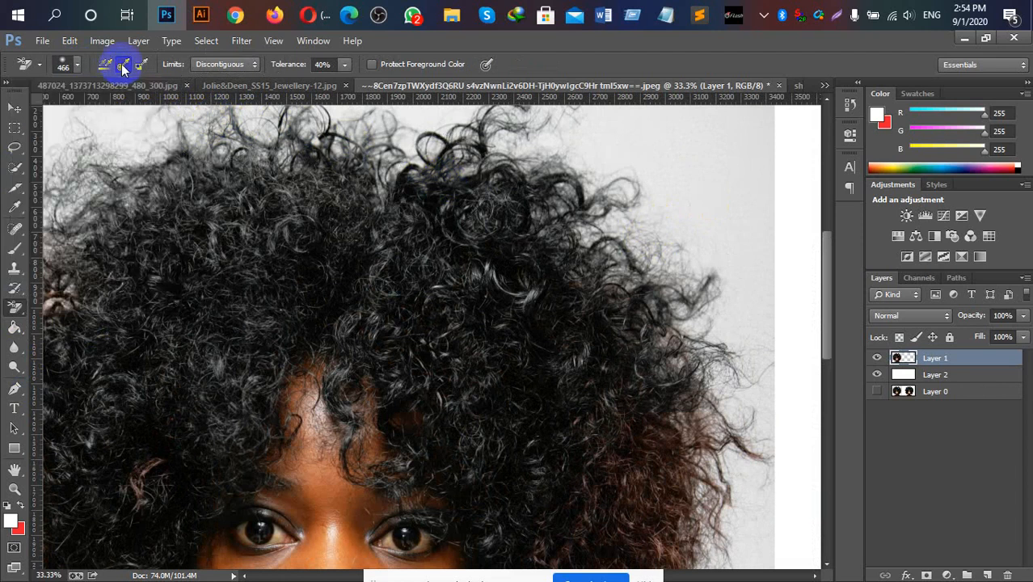
{"action": "left_click", "coordinate": [322, 64]}
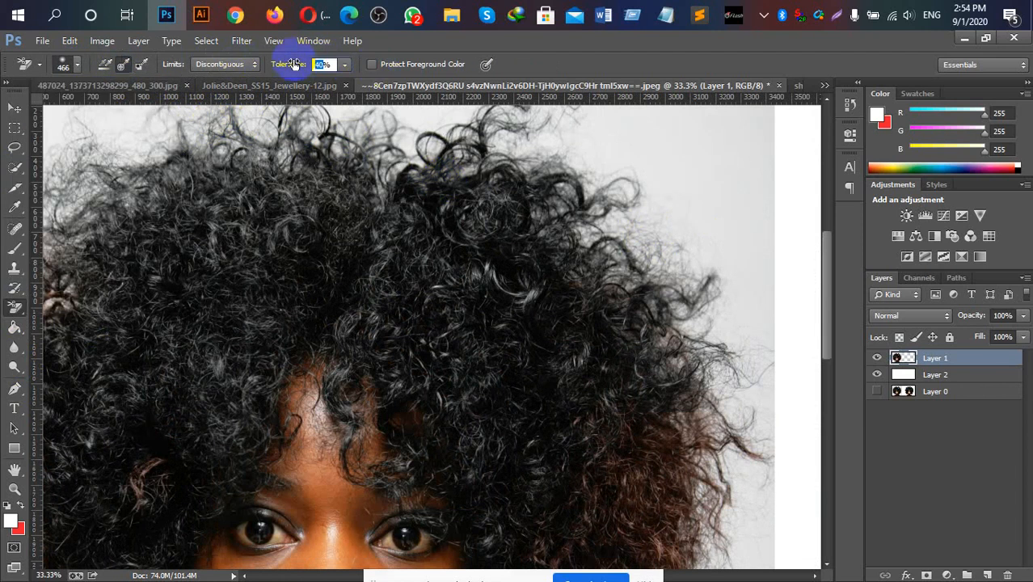
{"action": "mouse_move", "coordinate": [622, 185]}
{"action": "left_mouse_down"}
{"action": "mouse_move", "coordinate": [680, 207]}
{"action": "mouse_move", "coordinate": [692, 160]}
{"action": "mouse_move", "coordinate": [619, 145]}
{"action": "mouse_move", "coordinate": [605, 153]}
{"action": "mouse_move", "coordinate": [668, 168]}
{"action": "left_mouse_up"}
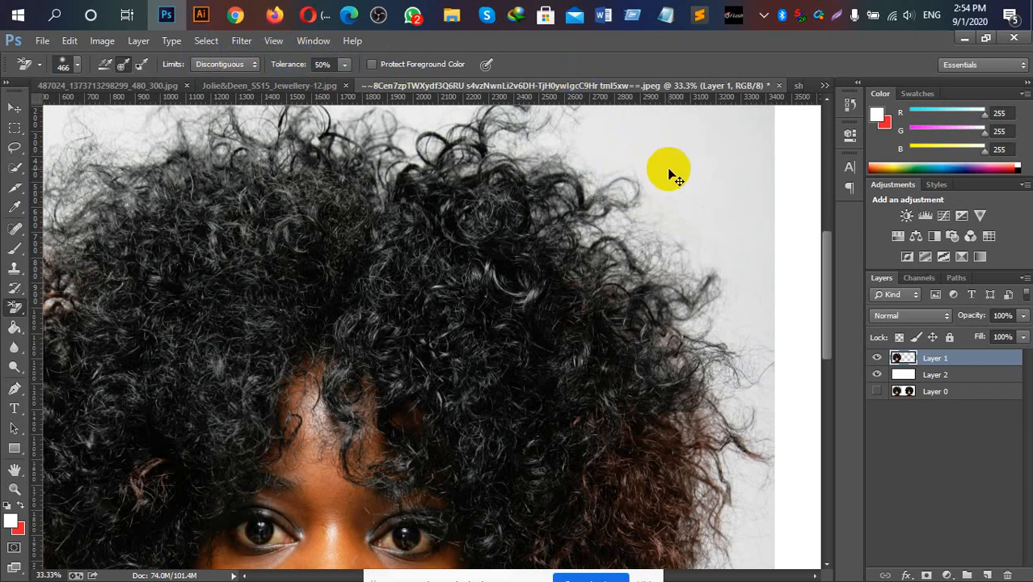
Erase the grey background on Layer 1 around the upper edge of the curly hair
{"action": "key", "text": "ctrl+minus"}
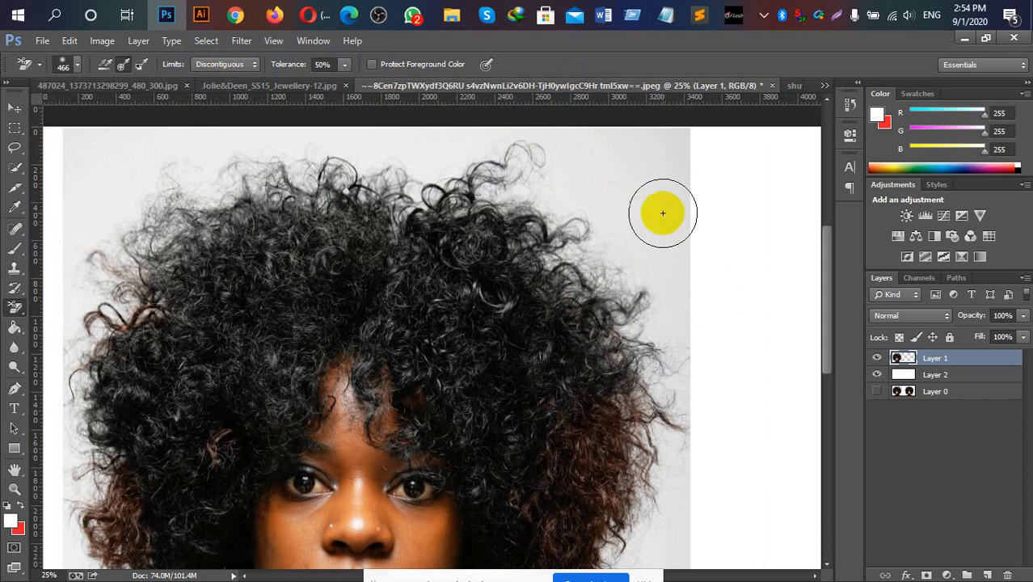
{"action": "mouse_move", "coordinate": [663, 213]}
{"action": "left_mouse_down"}
{"action": "mouse_move", "coordinate": [619, 129]}
{"action": "mouse_move", "coordinate": [688, 194]}
{"action": "mouse_move", "coordinate": [625, 191]}
{"action": "mouse_move", "coordinate": [655, 178]}
{"action": "mouse_move", "coordinate": [681, 278]}
{"action": "mouse_move", "coordinate": [646, 257]}
{"action": "mouse_move", "coordinate": [629, 186]}
{"action": "mouse_move", "coordinate": [566, 224]}
{"action": "mouse_move", "coordinate": [449, 179]}
{"action": "mouse_move", "coordinate": [294, 170]}
{"action": "mouse_move", "coordinate": [208, 204]}
{"action": "mouse_move", "coordinate": [120, 269]}
{"action": "mouse_move", "coordinate": [94, 315]}
{"action": "mouse_move", "coordinate": [117, 201]}
{"action": "mouse_move", "coordinate": [288, 130]}
{"action": "mouse_move", "coordinate": [718, 208]}
{"action": "mouse_move", "coordinate": [534, 173]}
{"action": "mouse_move", "coordinate": [227, 164]}
{"action": "mouse_move", "coordinate": [113, 214]}
{"action": "left_mouse_up"}
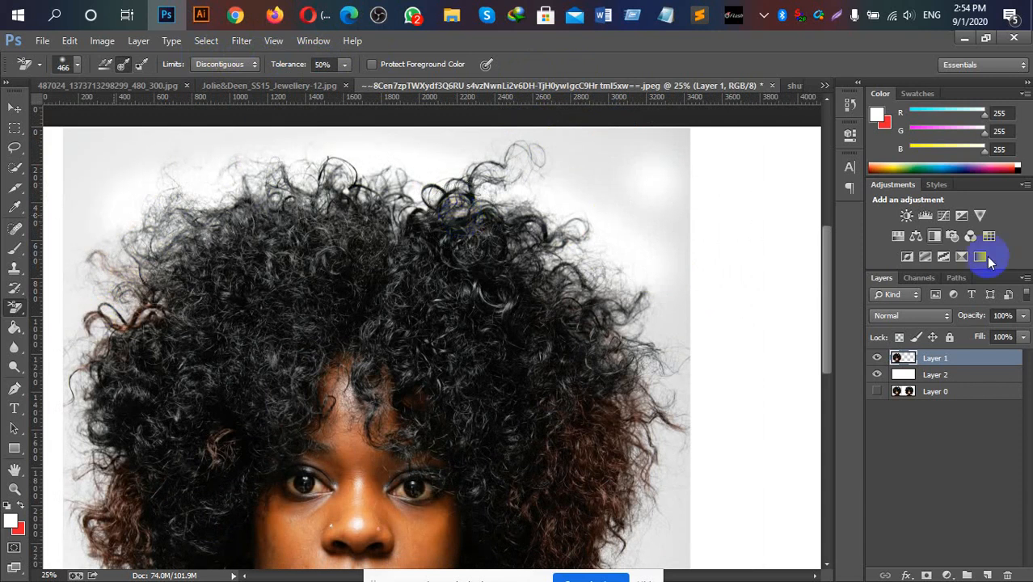
{"action": "left_click", "coordinate": [890, 367]}
{"action": "left_click_drag", "start_coordinate": [594, 228], "coordinate": [684, 247]}
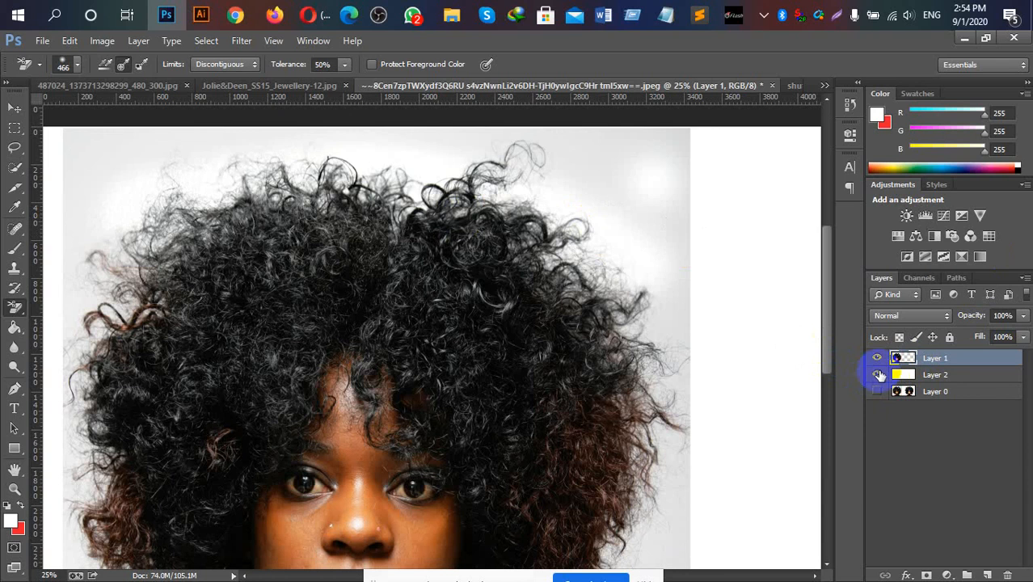
Hide Layer 2 and erase more grey around the hair's upper edge, undoing the stroke that cuts into the curls
{"action": "left_click", "coordinate": [879, 376]}
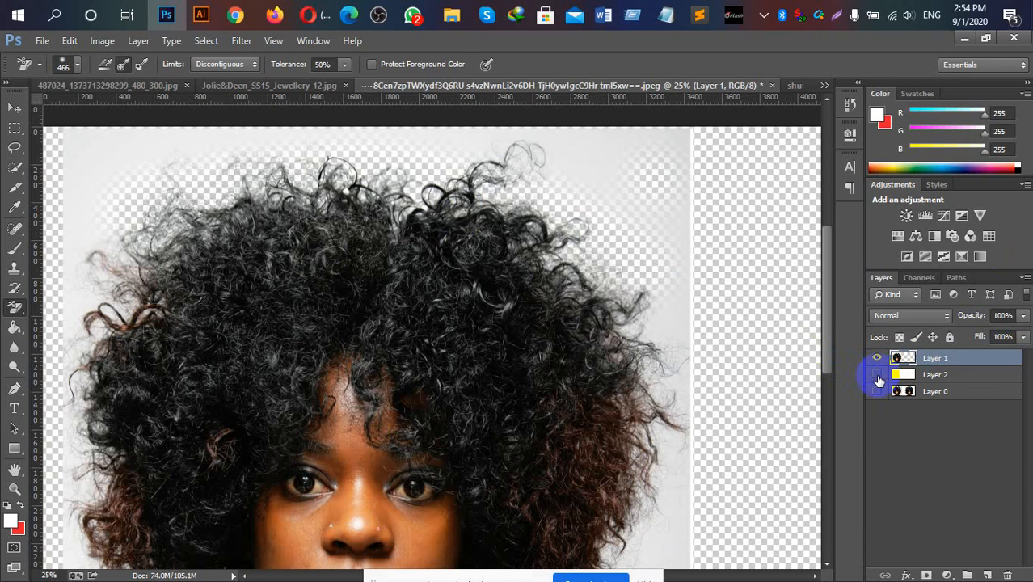
{"action": "mouse_move", "coordinate": [586, 185]}
{"action": "left_mouse_down"}
{"action": "mouse_move", "coordinate": [757, 271]}
{"action": "mouse_move", "coordinate": [720, 183]}
{"action": "mouse_move", "coordinate": [701, 334]}
{"action": "left_mouse_up"}
{"action": "mouse_move", "coordinate": [664, 388]}
{"action": "left_mouse_down"}
{"action": "mouse_move", "coordinate": [599, 352]}
{"action": "mouse_move", "coordinate": [588, 365]}
{"action": "mouse_move", "coordinate": [522, 293]}
{"action": "mouse_move", "coordinate": [578, 293]}
{"action": "mouse_move", "coordinate": [596, 249]}
{"action": "mouse_move", "coordinate": [542, 204]}
{"action": "mouse_move", "coordinate": [446, 203]}
{"action": "mouse_move", "coordinate": [390, 223]}
{"action": "mouse_move", "coordinate": [516, 211]}
{"action": "mouse_move", "coordinate": [692, 214]}
{"action": "mouse_move", "coordinate": [641, 245]}
{"action": "mouse_move", "coordinate": [667, 345]}
{"action": "mouse_move", "coordinate": [663, 325]}
{"action": "mouse_move", "coordinate": [523, 263]}
{"action": "mouse_move", "coordinate": [158, 237]}
{"action": "mouse_move", "coordinate": [317, 212]}
{"action": "mouse_move", "coordinate": [484, 227]}
{"action": "mouse_move", "coordinate": [59, 228]}
{"action": "mouse_move", "coordinate": [577, 230]}
{"action": "mouse_move", "coordinate": [766, 272]}
{"action": "mouse_move", "coordinate": [728, 277]}
{"action": "mouse_move", "coordinate": [726, 377]}
{"action": "mouse_move", "coordinate": [742, 197]}
{"action": "mouse_move", "coordinate": [735, 378]}
{"action": "mouse_move", "coordinate": [735, 316]}
{"action": "mouse_move", "coordinate": [507, 329]}
{"action": "mouse_move", "coordinate": [589, 339]}
{"action": "left_mouse_up"}
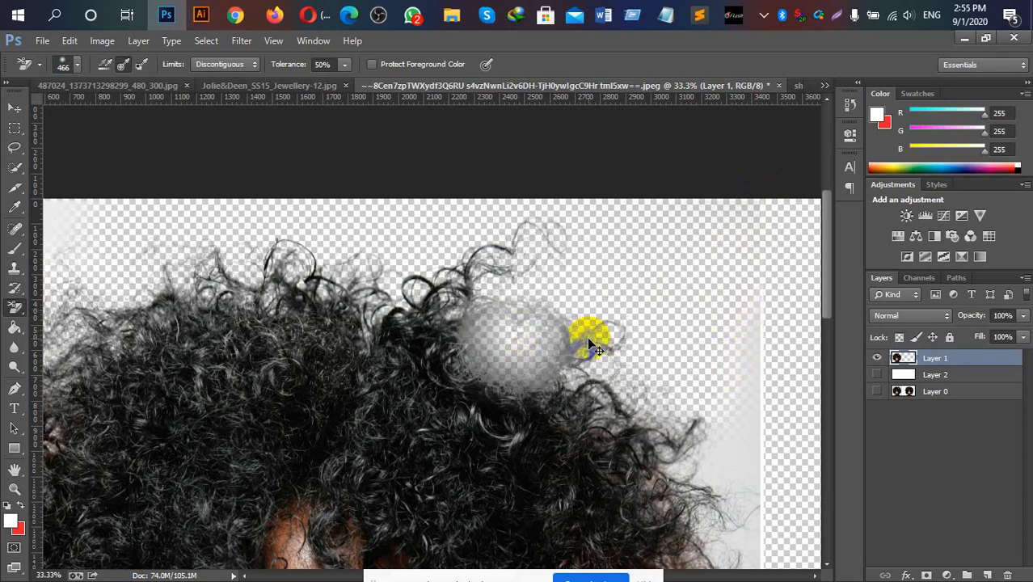
{"action": "key", "text": "ctrl+z"}
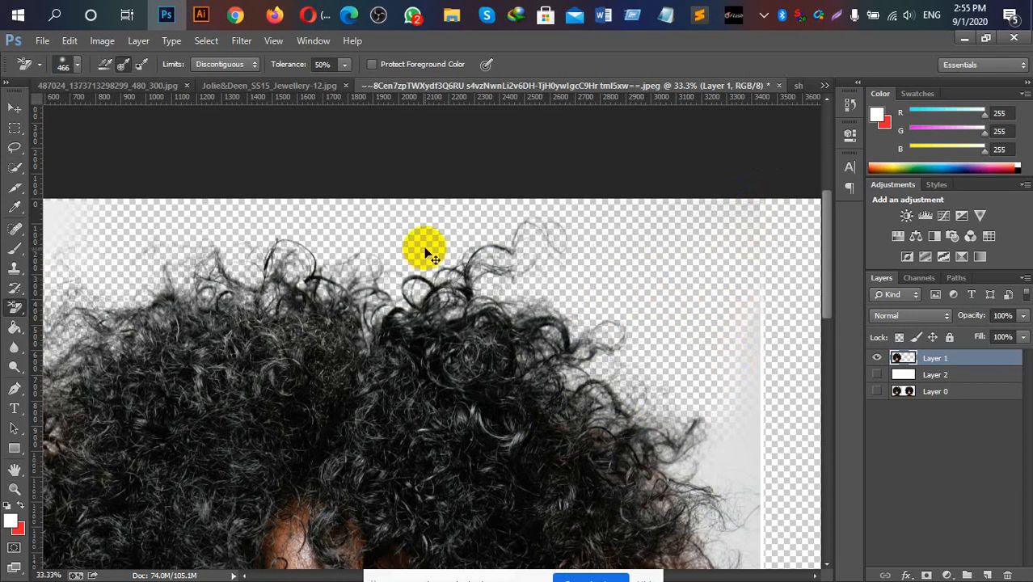
Try to erase the grey background along the hair's left side on Layer 1 with the Background Eraser
{"action": "key", "text": "ctrl+minus"}
{"action": "left_click_drag", "start_coordinate": [427, 270], "coordinate": [486, 206]}
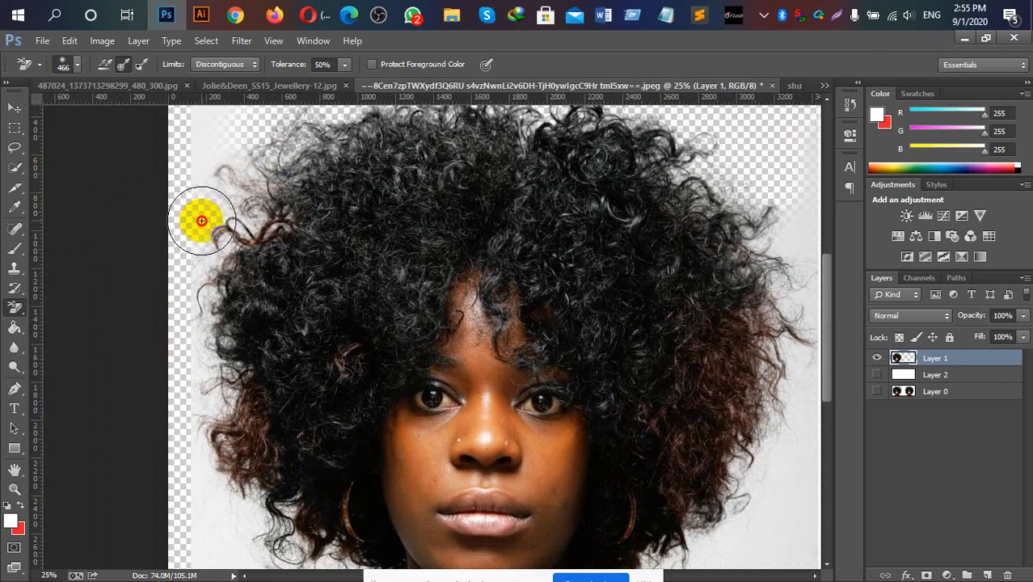
{"action": "mouse_move", "coordinate": [201, 221]}
{"action": "left_mouse_down"}
{"action": "mouse_move", "coordinate": [189, 180]}
{"action": "mouse_move", "coordinate": [209, 136]}
{"action": "mouse_move", "coordinate": [228, 125]}
{"action": "mouse_move", "coordinate": [208, 153]}
{"action": "mouse_move", "coordinate": [243, 123]}
{"action": "mouse_move", "coordinate": [194, 222]}
{"action": "mouse_move", "coordinate": [211, 474]}
{"action": "left_mouse_up"}
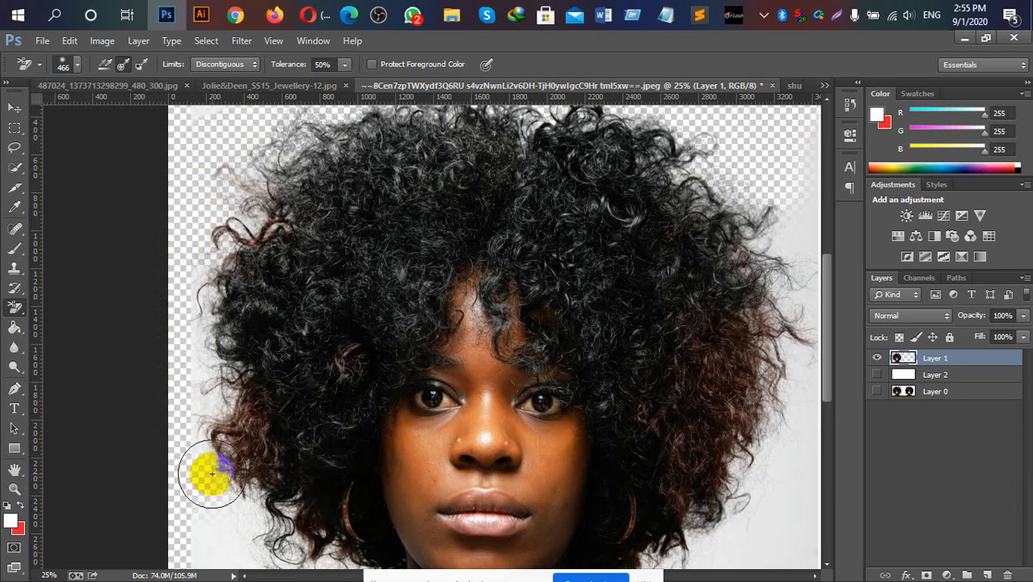
{"action": "key", "text": "ctrl+minus"}
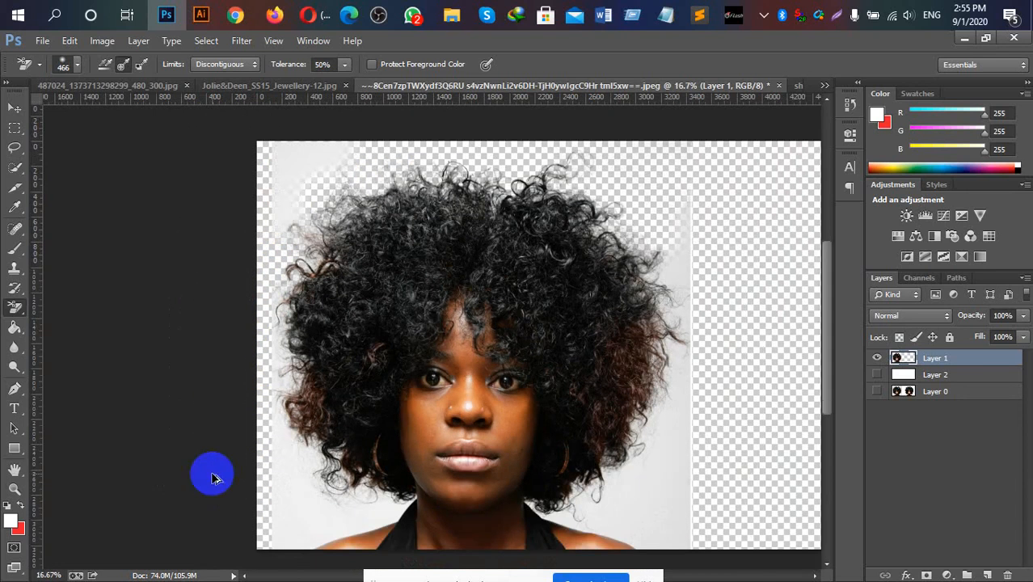
Undo the background erasing on Layer 1 and the earlier fill of Layer 2
{"action": "key", "text": "ctrl+alt+z"}
{"action": "key", "text": "ctrl+alt+z"}
{"action": "key", "text": "ctrl+alt+z"}
{"action": "key", "text": "ctrl+alt+z"}
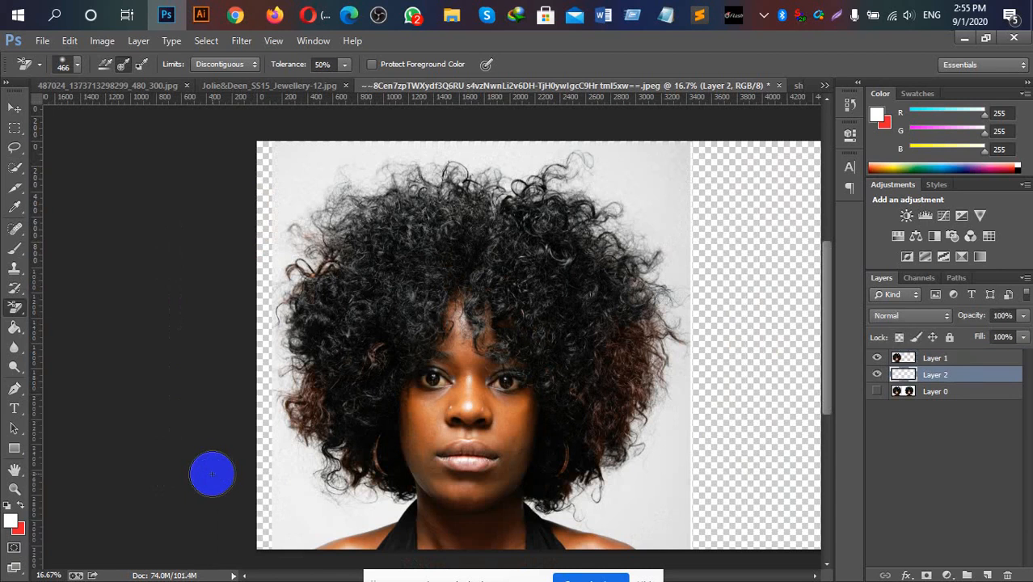
Fill Layer 2 with white using the Paint Bucket tool
{"action": "left_click_drag", "start_coordinate": [763, 365], "coordinate": [635, 383]}
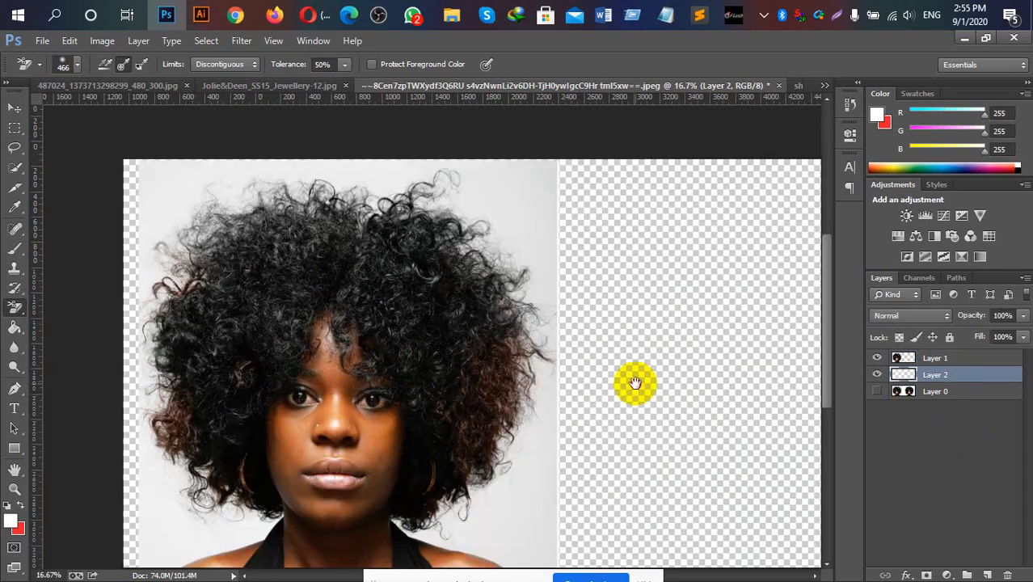
{"action": "key", "text": "g"}
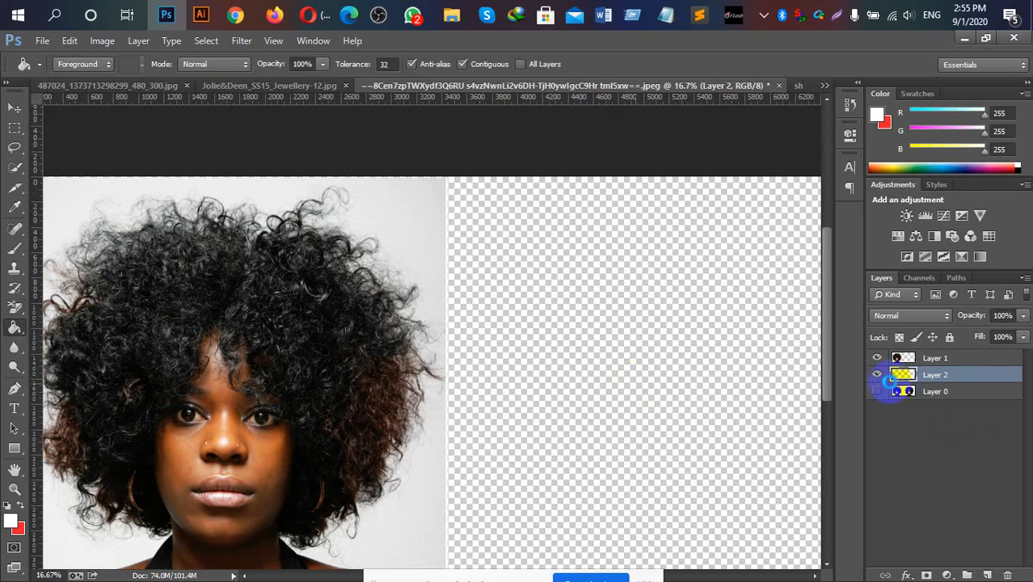
{"action": "left_click", "coordinate": [818, 372]}
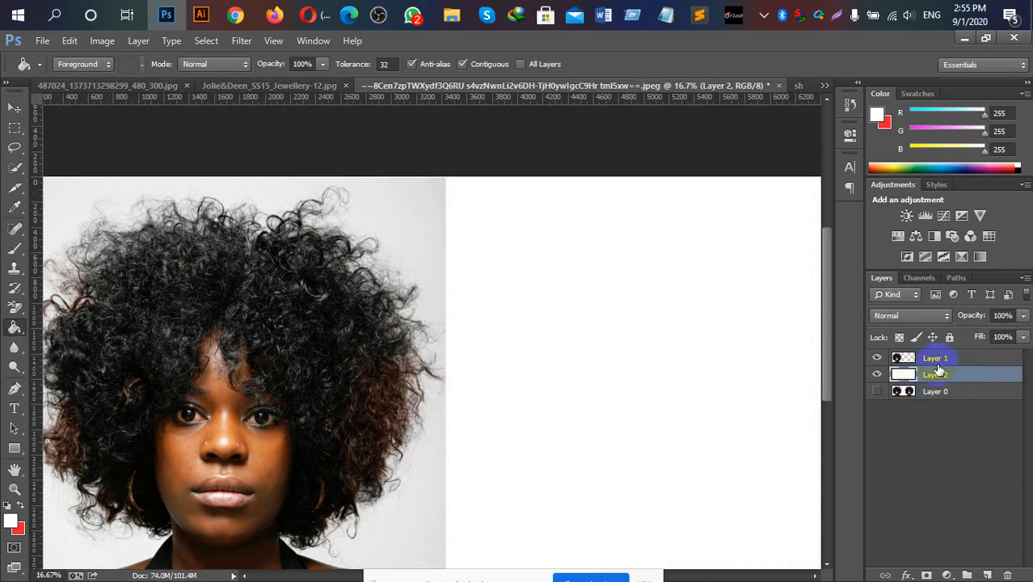
On Layer 1, draw a freehand Lasso selection around the woman's face, shoulders and inner hair, staying inside the loose curls
{"action": "left_click", "coordinate": [938, 361]}
{"action": "left_click_drag", "start_coordinate": [588, 346], "coordinate": [645, 314]}
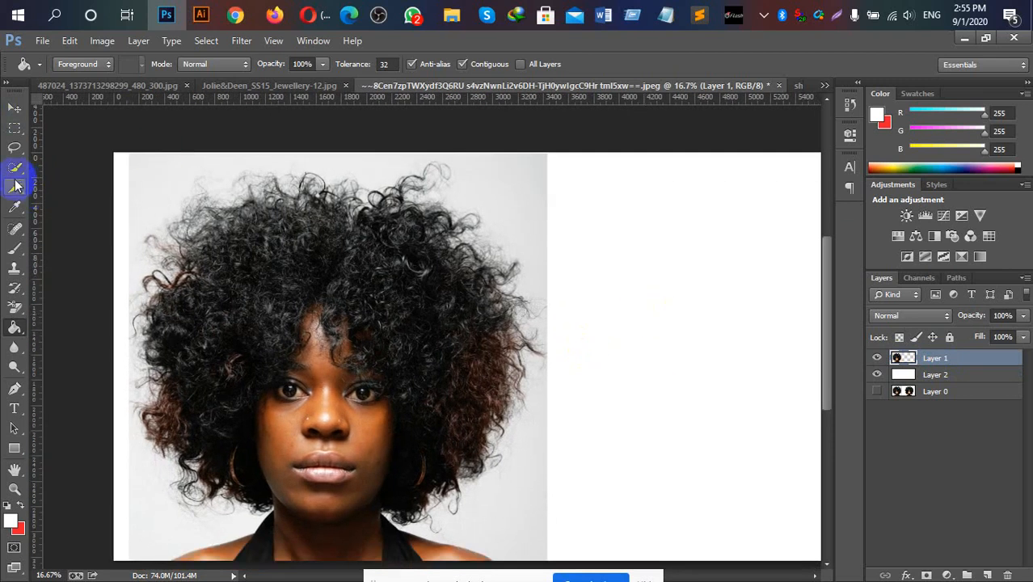
{"action": "left_click", "coordinate": [15, 147]}
{"action": "left_click", "coordinate": [47, 146]}
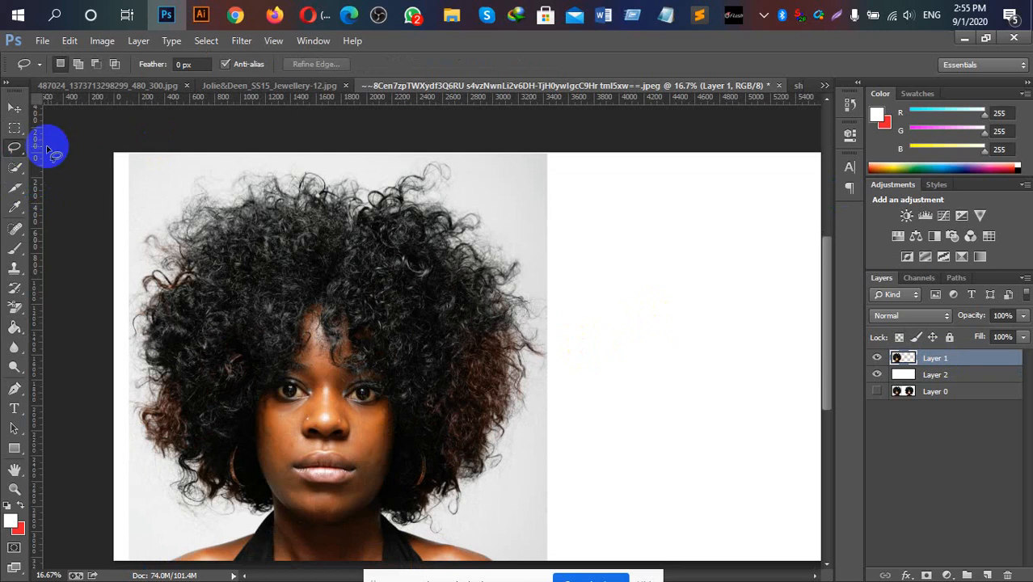
{"action": "scroll", "coordinate": [245, 447], "scroll_direction": "up", "scroll_amount": 1}
{"action": "scroll", "coordinate": [248, 451], "scroll_direction": "down", "scroll_amount": 2}
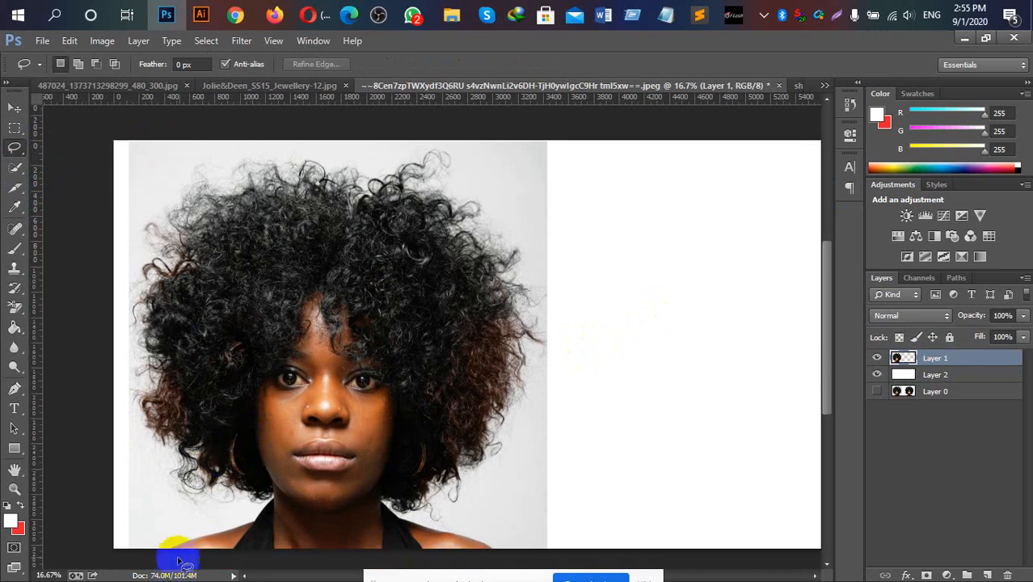
{"action": "mouse_move", "coordinate": [184, 551]}
{"action": "left_mouse_down"}
{"action": "mouse_move", "coordinate": [274, 505]}
{"action": "mouse_move", "coordinate": [273, 490]}
{"action": "mouse_move", "coordinate": [218, 479]}
{"action": "left_mouse_up"}
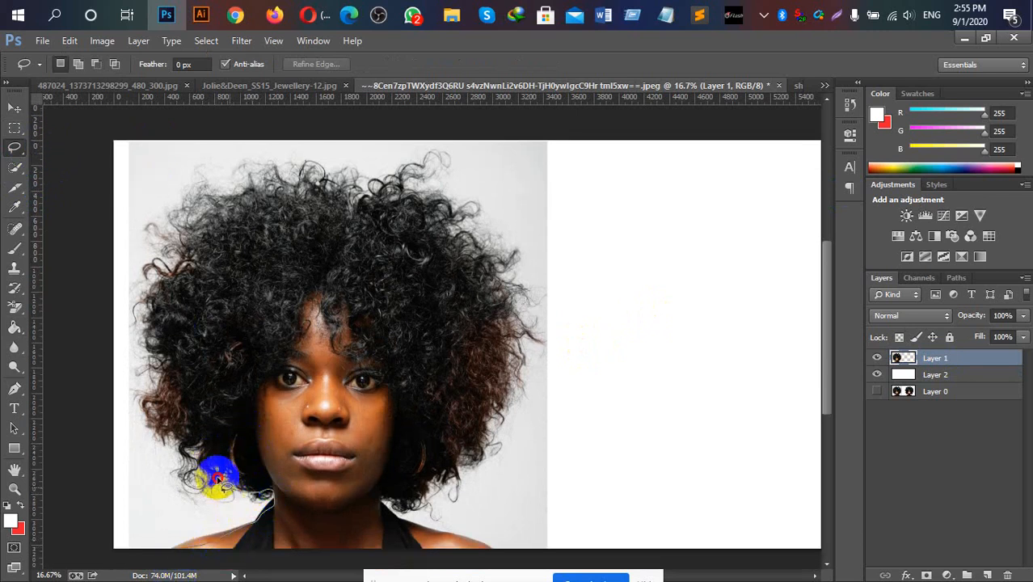
{"action": "mouse_move", "coordinate": [188, 437]}
{"action": "left_mouse_down"}
{"action": "mouse_move", "coordinate": [170, 302]}
{"action": "mouse_move", "coordinate": [198, 246]}
{"action": "mouse_move", "coordinate": [308, 203]}
{"action": "mouse_move", "coordinate": [406, 198]}
{"action": "mouse_move", "coordinate": [441, 227]}
{"action": "left_mouse_up"}
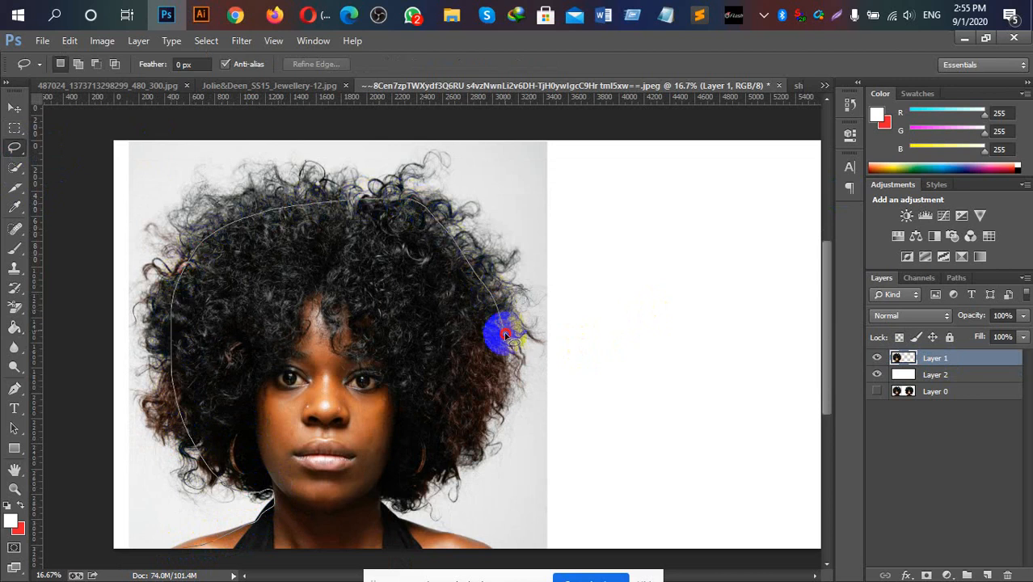
{"action": "mouse_move", "coordinate": [508, 385]}
{"action": "left_mouse_down"}
{"action": "mouse_move", "coordinate": [462, 456]}
{"action": "mouse_move", "coordinate": [410, 496]}
{"action": "mouse_move", "coordinate": [380, 497]}
{"action": "mouse_move", "coordinate": [483, 547]}
{"action": "mouse_move", "coordinate": [195, 547]}
{"action": "left_mouse_up"}
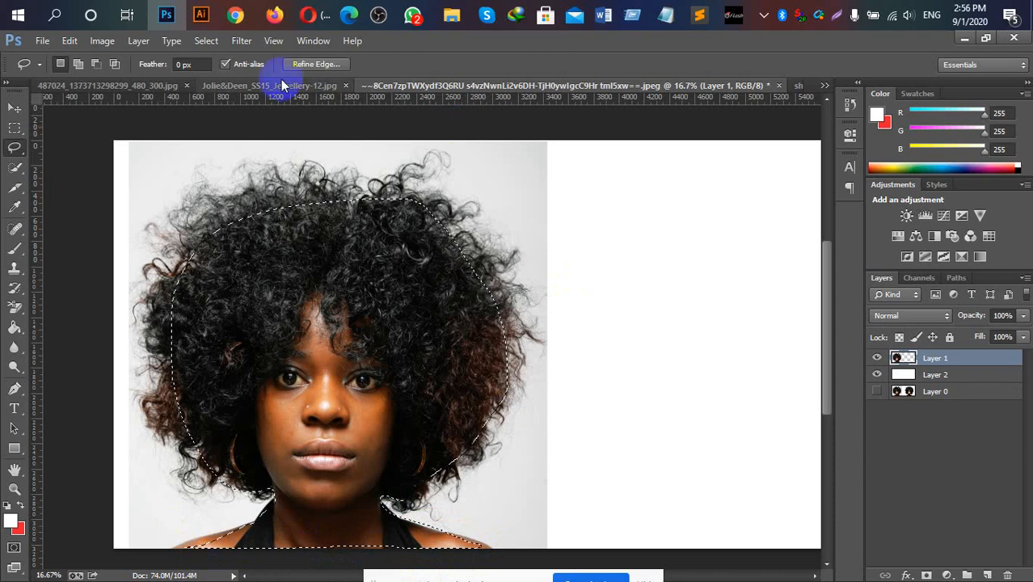
Open Refine Edge for the selection and paint along the hair's upper edge with the refine radius brush at size 135
{"action": "left_click", "coordinate": [318, 65]}
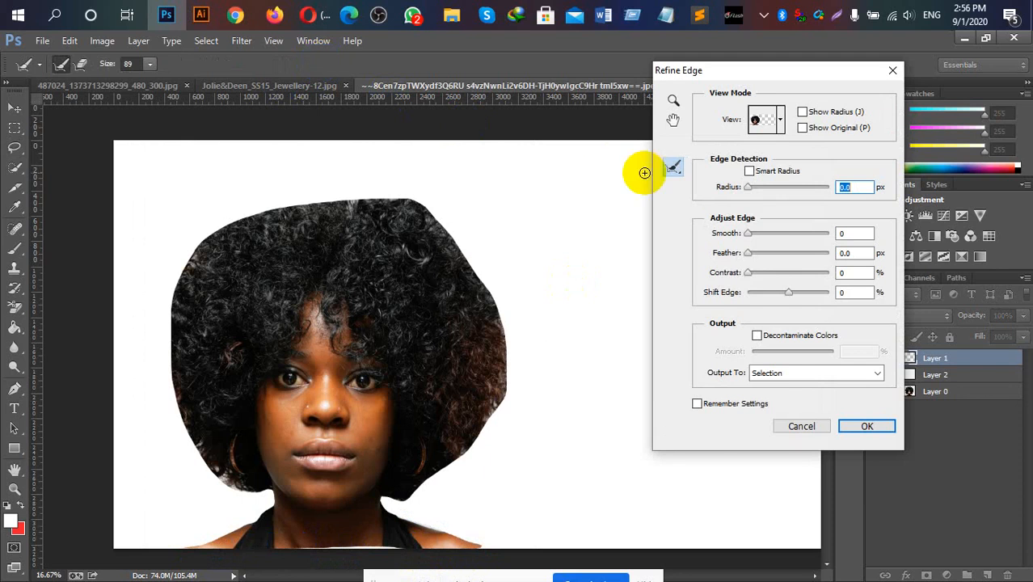
{"action": "left_click_drag", "start_coordinate": [798, 71], "coordinate": [850, 65]}
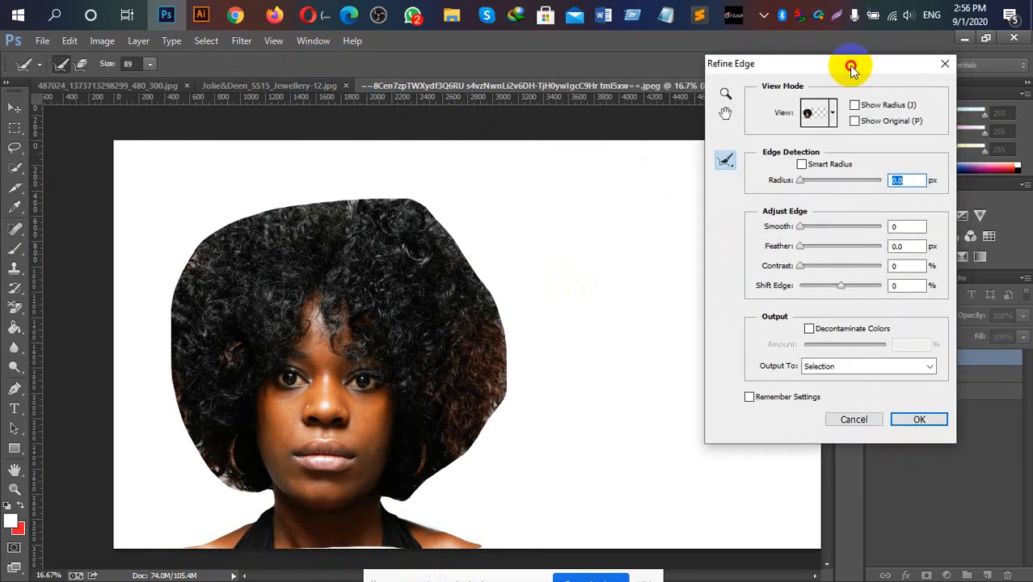
{"action": "left_click", "coordinate": [417, 298]}
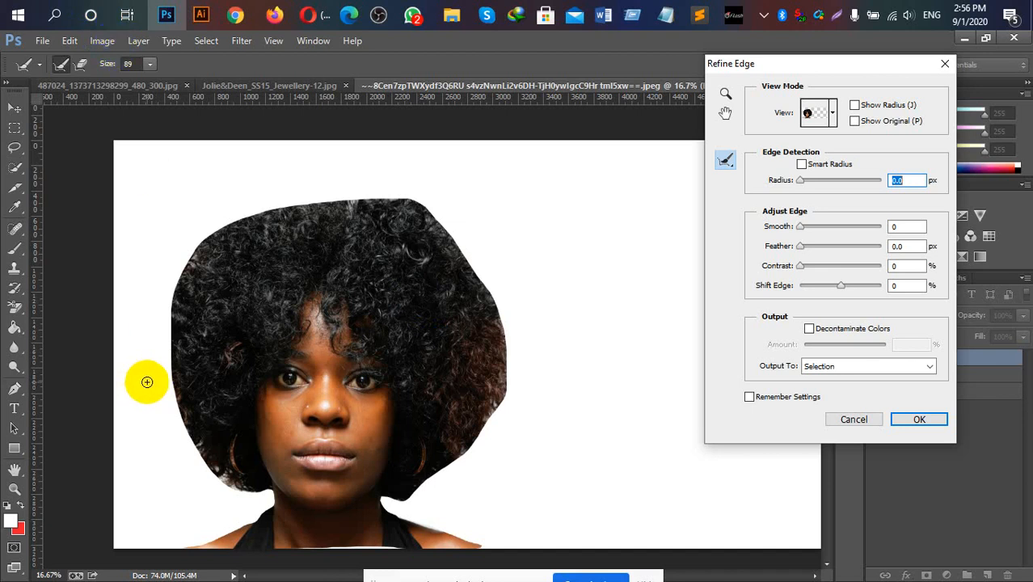
{"action": "left_click", "coordinate": [150, 63]}
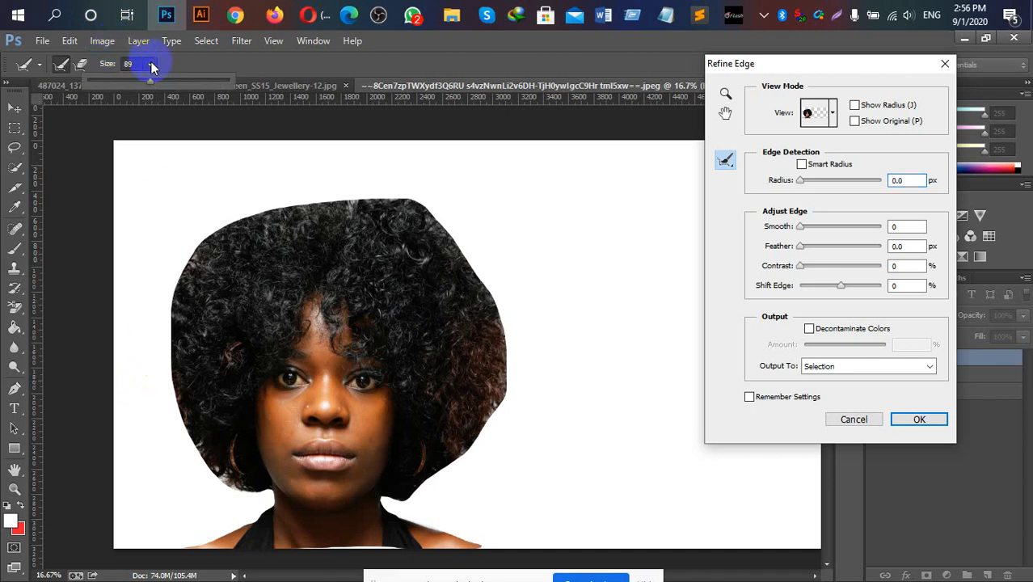
{"action": "left_click", "coordinate": [170, 96]}
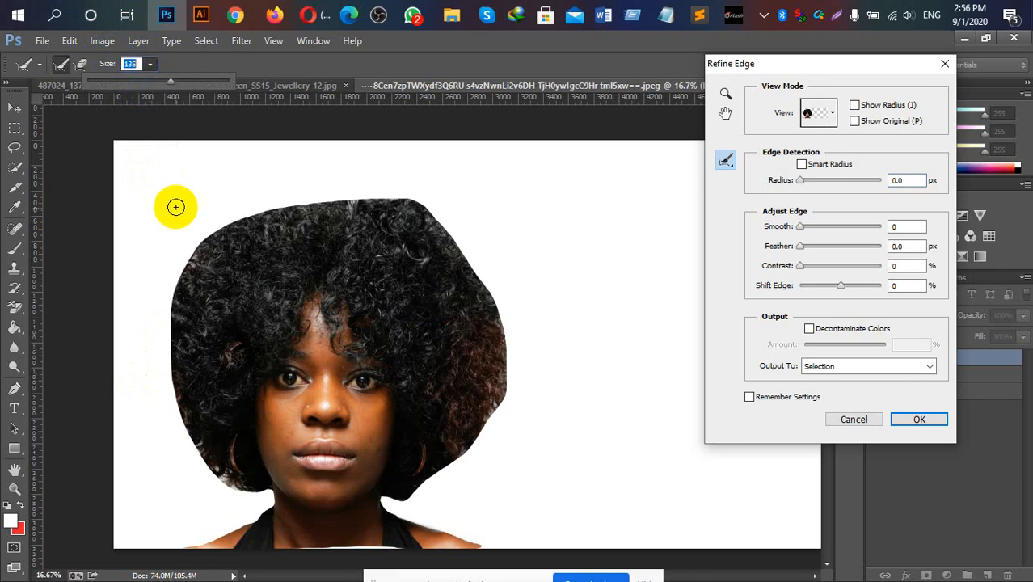
{"action": "left_click", "coordinate": [184, 300]}
{"action": "left_click", "coordinate": [186, 265]}
{"action": "mouse_move", "coordinate": [180, 262]}
{"action": "left_mouse_down"}
{"action": "mouse_move", "coordinate": [244, 218]}
{"action": "mouse_move", "coordinate": [311, 197]}
{"action": "mouse_move", "coordinate": [424, 203]}
{"action": "mouse_move", "coordinate": [369, 185]}
{"action": "mouse_move", "coordinate": [274, 192]}
{"action": "mouse_move", "coordinate": [193, 233]}
{"action": "mouse_move", "coordinate": [172, 288]}
{"action": "mouse_move", "coordinate": [214, 230]}
{"action": "left_mouse_up"}
{"action": "left_click_drag", "start_coordinate": [196, 363], "coordinate": [194, 358]}
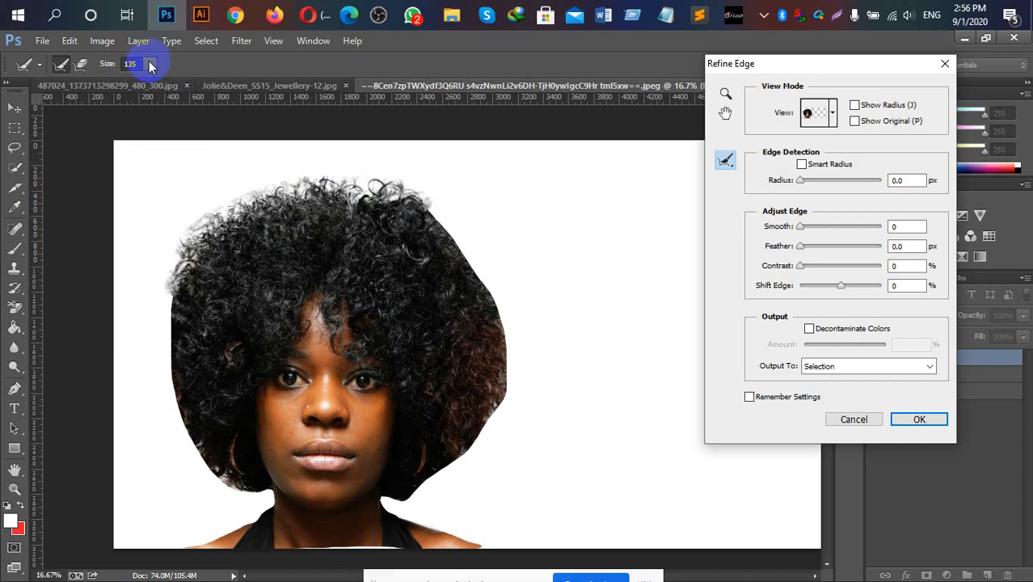
Enlarge the refine radius brush to 3288 and paint over the whole hair outline to recover the loose curls
{"action": "left_click", "coordinate": [149, 64]}
{"action": "left_click_drag", "start_coordinate": [148, 85], "coordinate": [202, 82]}
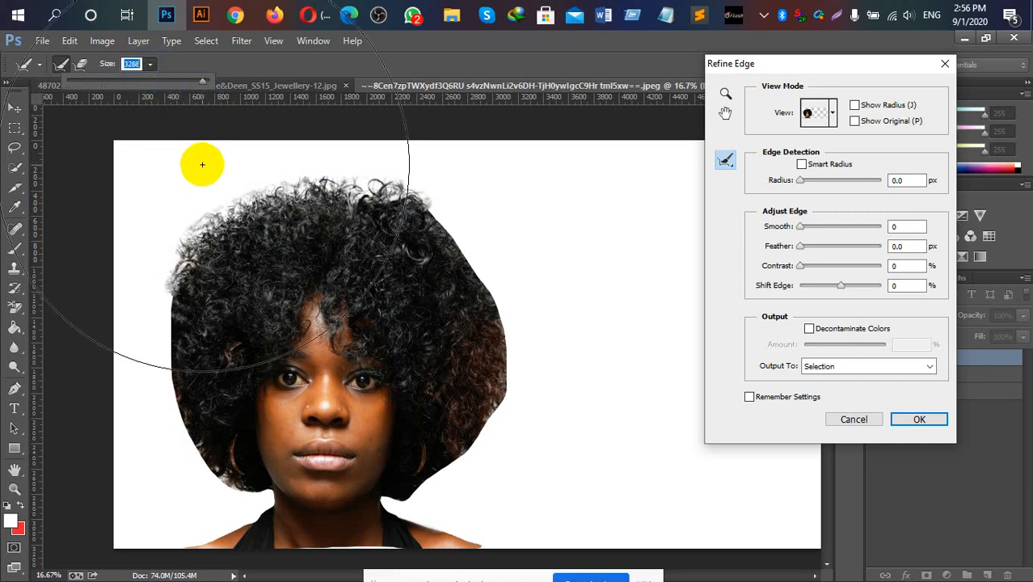
{"action": "mouse_move", "coordinate": [203, 166]}
{"action": "left_mouse_down"}
{"action": "mouse_move", "coordinate": [237, 212]}
{"action": "mouse_move", "coordinate": [193, 227]}
{"action": "mouse_move", "coordinate": [161, 337]}
{"action": "mouse_move", "coordinate": [179, 453]}
{"action": "left_mouse_up"}
{"action": "mouse_move", "coordinate": [166, 397]}
{"action": "left_mouse_down"}
{"action": "mouse_move", "coordinate": [227, 239]}
{"action": "mouse_move", "coordinate": [264, 212]}
{"action": "mouse_move", "coordinate": [369, 191]}
{"action": "mouse_move", "coordinate": [417, 218]}
{"action": "mouse_move", "coordinate": [472, 344]}
{"action": "mouse_move", "coordinate": [487, 464]}
{"action": "mouse_move", "coordinate": [165, 476]}
{"action": "mouse_move", "coordinate": [135, 403]}
{"action": "mouse_move", "coordinate": [149, 326]}
{"action": "mouse_move", "coordinate": [228, 112]}
{"action": "mouse_move", "coordinate": [373, 142]}
{"action": "mouse_move", "coordinate": [415, 184]}
{"action": "left_mouse_up"}
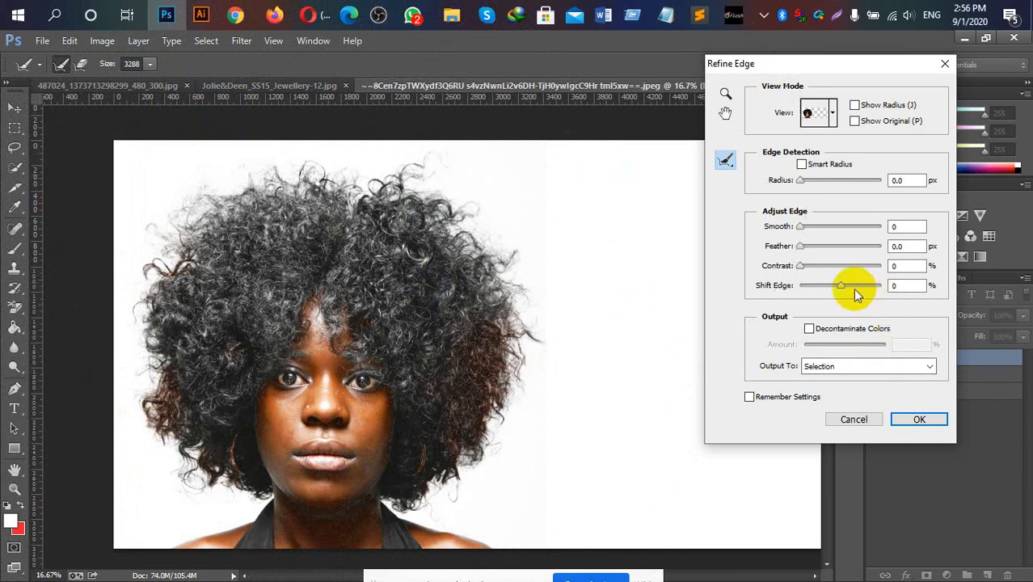
Set the edge contrast to 39% and the shift edge to +3%, and apply the refinement as a selection
{"action": "left_click_drag", "start_coordinate": [804, 267], "coordinate": [826, 266]}
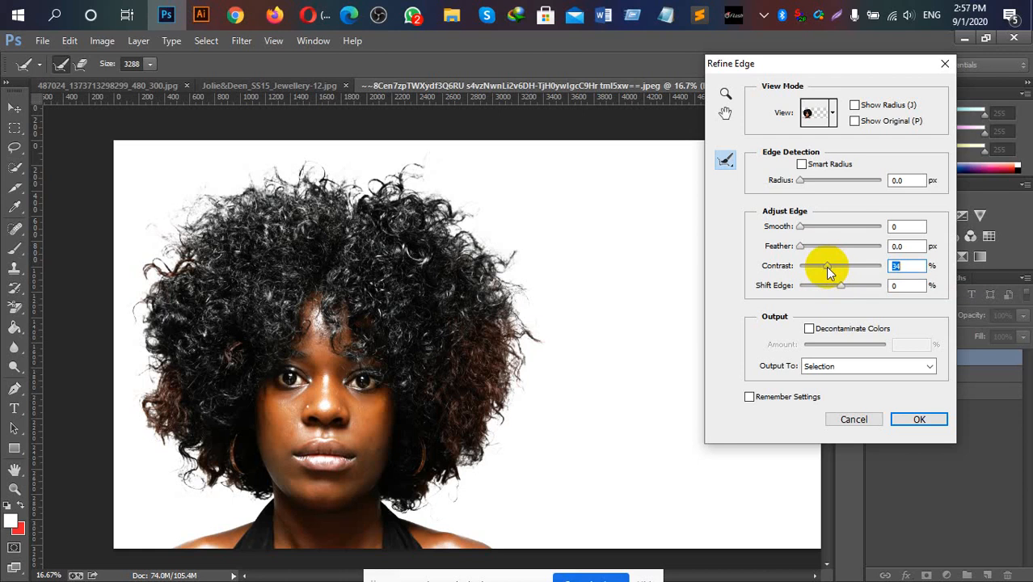
{"action": "left_click_drag", "start_coordinate": [827, 270], "coordinate": [806, 274]}
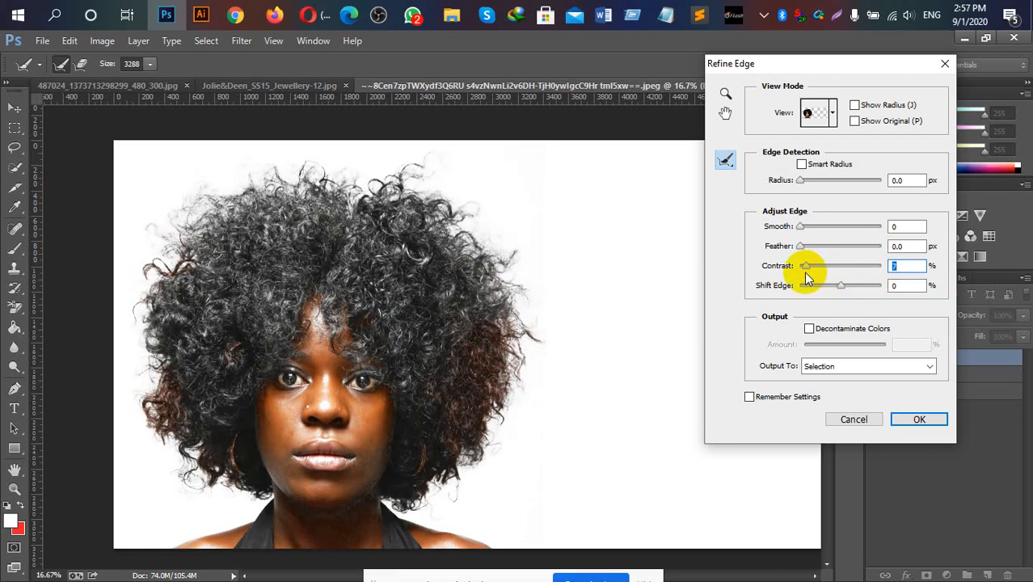
{"action": "left_click_drag", "start_coordinate": [808, 270], "coordinate": [833, 270]}
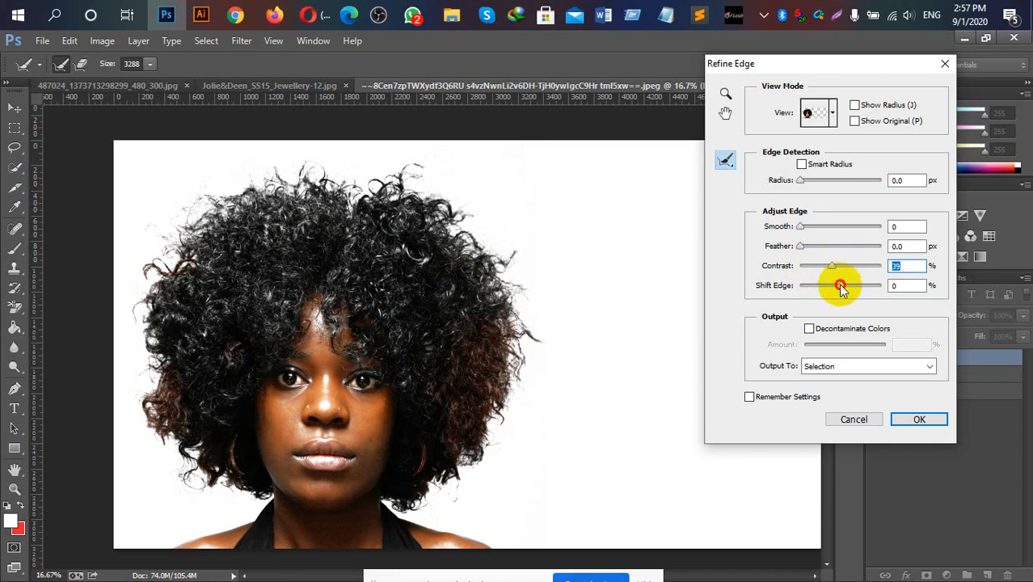
{"action": "mouse_move", "coordinate": [840, 286]}
{"action": "left_mouse_down"}
{"action": "mouse_move", "coordinate": [871, 291]}
{"action": "mouse_move", "coordinate": [851, 291]}
{"action": "left_mouse_up"}
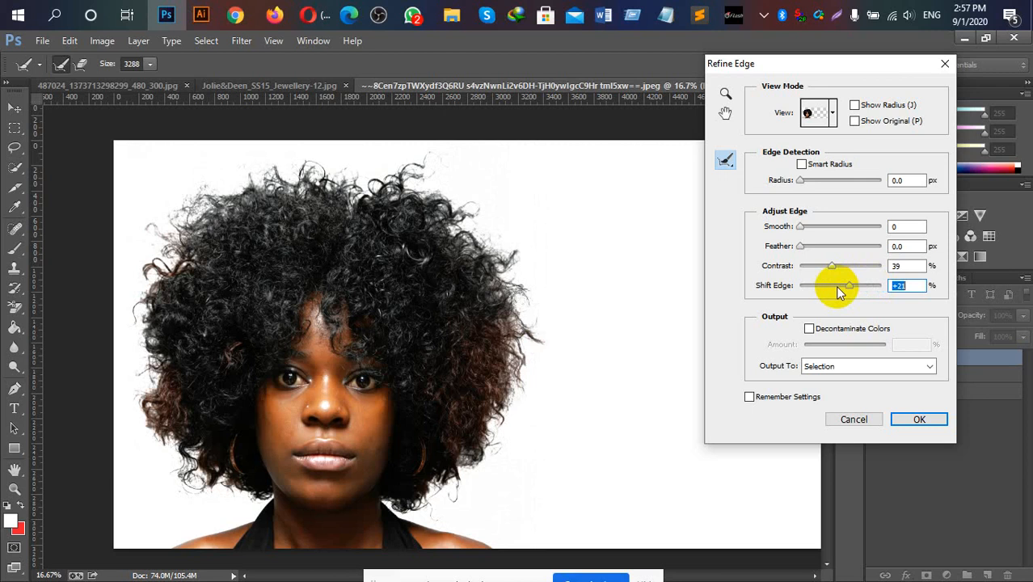
{"action": "left_click_drag", "start_coordinate": [837, 289], "coordinate": [829, 290]}
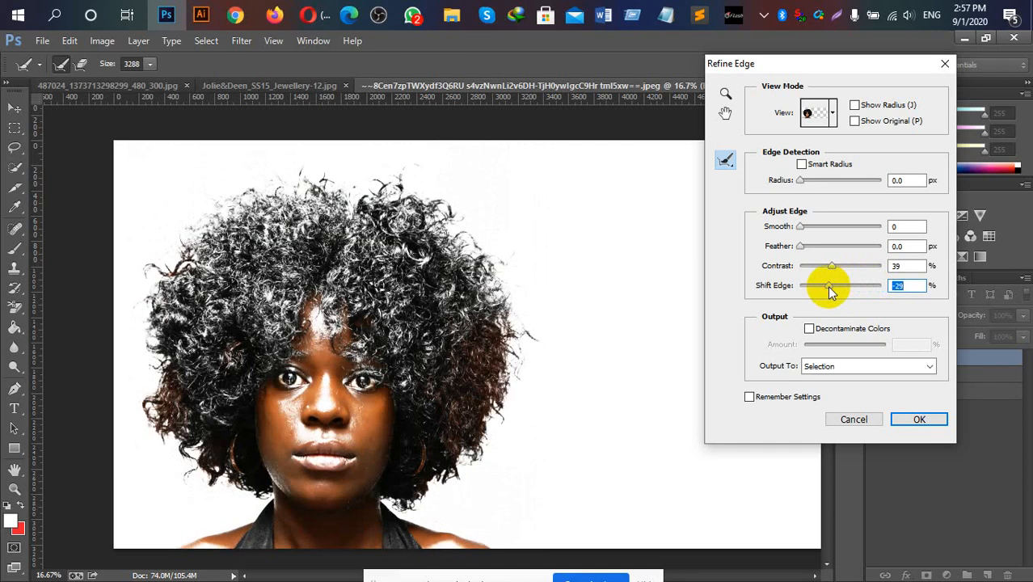
{"action": "left_click_drag", "start_coordinate": [830, 291], "coordinate": [843, 291]}
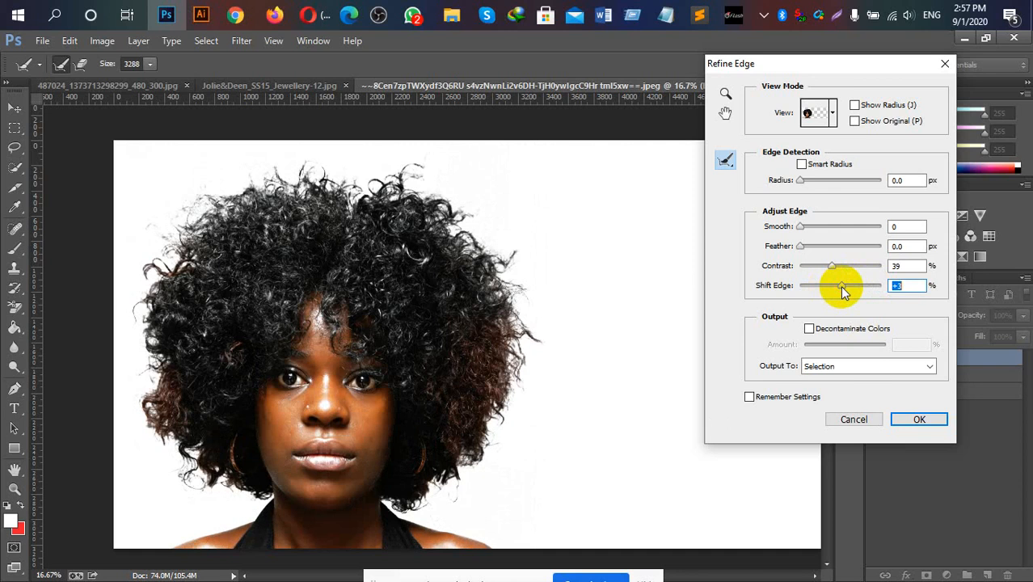
{"action": "left_click", "coordinate": [919, 420]}
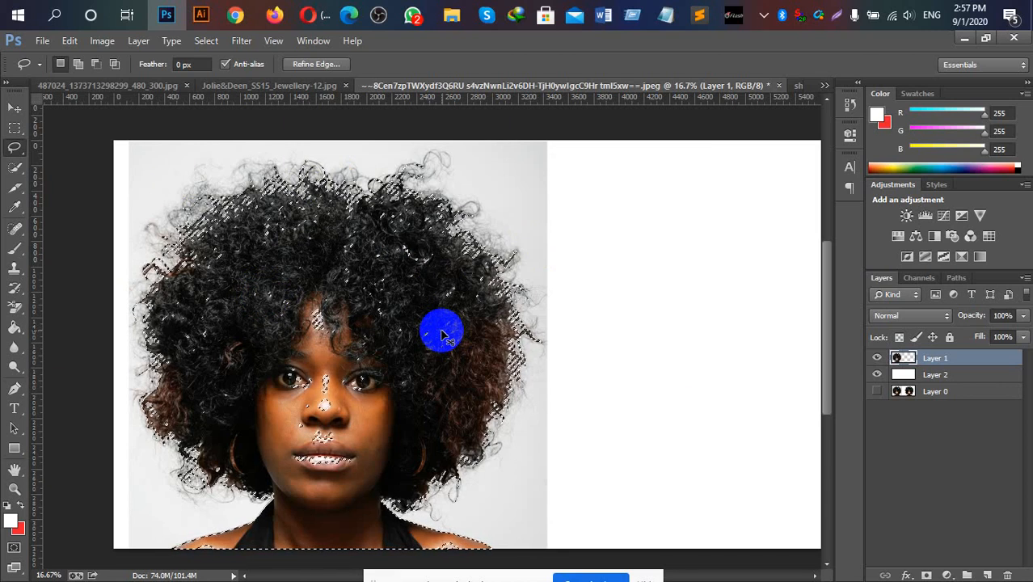
Invert the selection, delete the grey background from Layer 1, and deselect
{"action": "key", "text": "ctrl+shift+i"}
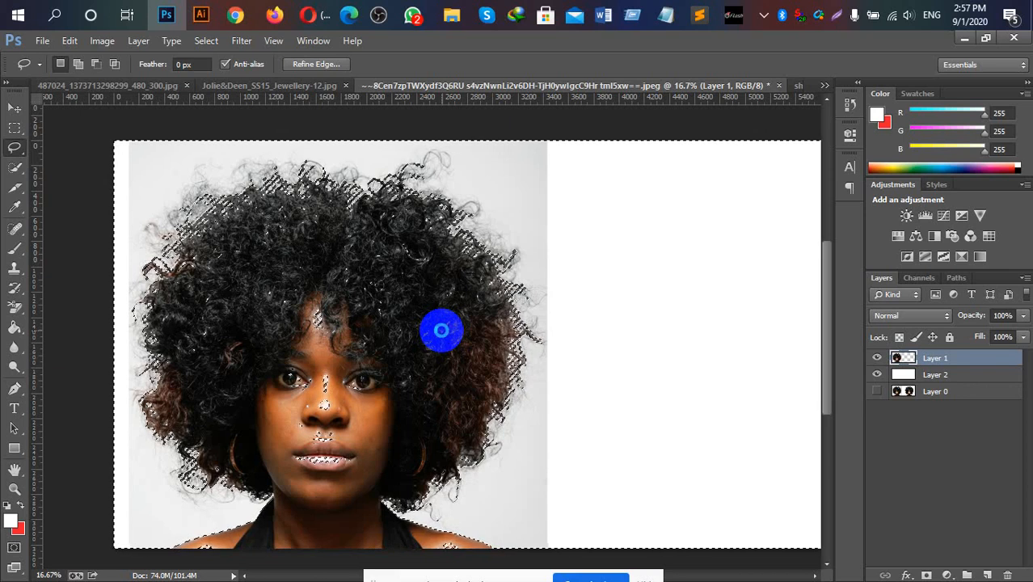
{"action": "key", "text": "Delete"}
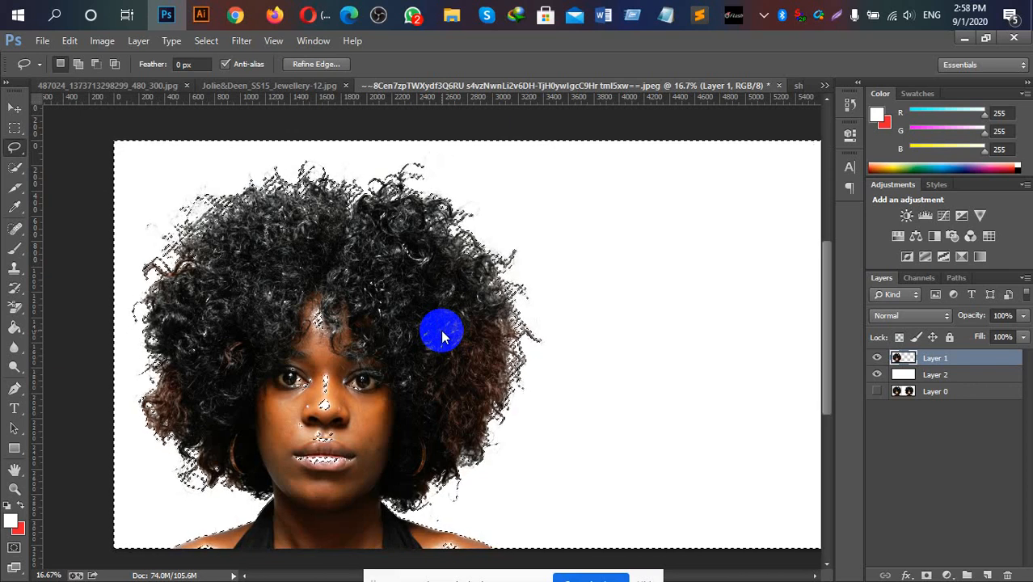
{"action": "key", "text": "ctrl+d"}
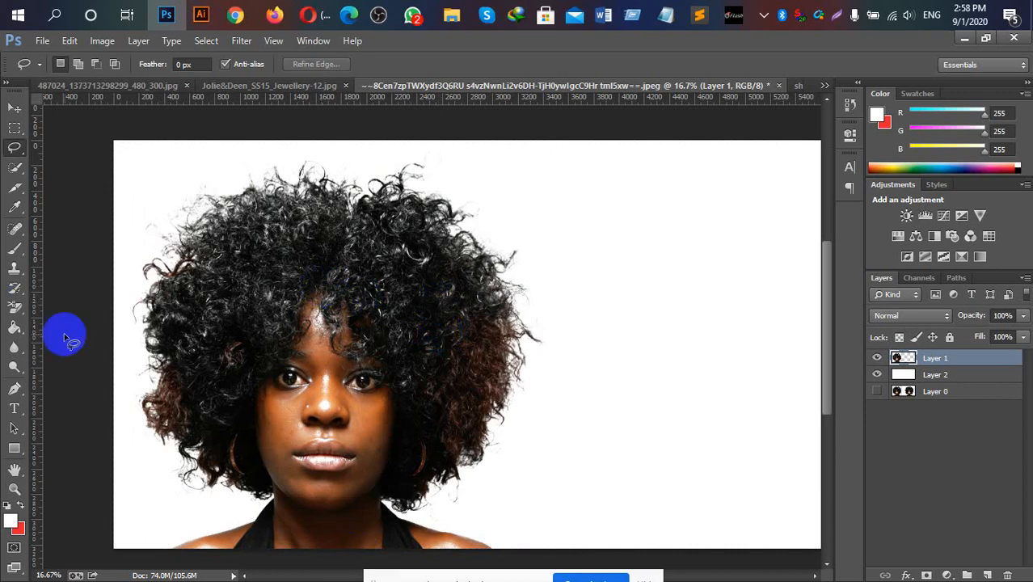
Restore the washed-out face and inner hair on Layer 1 with the History Brush, enlarging it to size 300
{"action": "left_click", "coordinate": [14, 287]}
{"action": "left_click", "coordinate": [51, 285]}
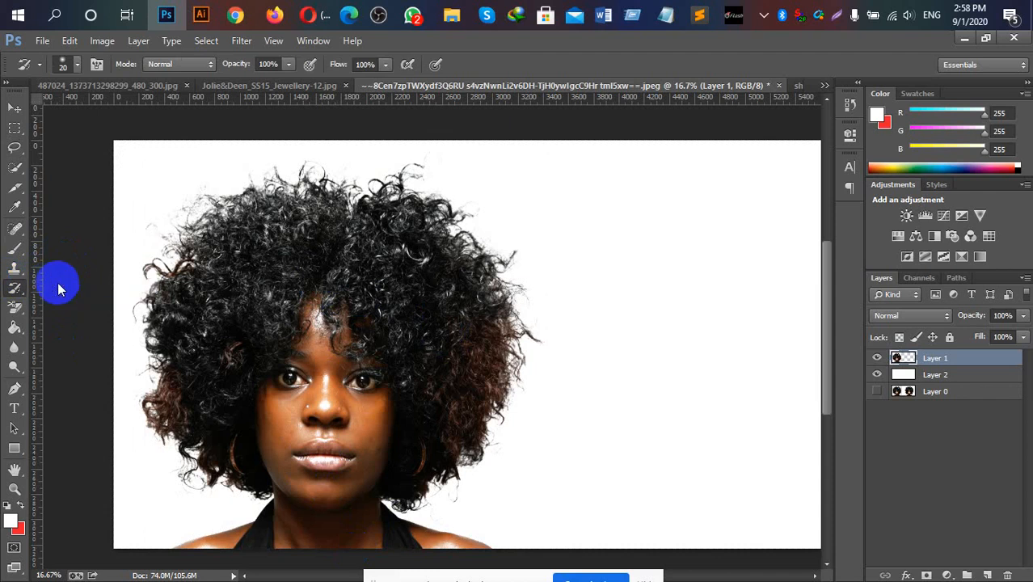
{"action": "mouse_move", "coordinate": [274, 381]}
{"action": "left_mouse_down"}
{"action": "mouse_move", "coordinate": [274, 412]}
{"action": "mouse_move", "coordinate": [287, 380]}
{"action": "left_mouse_up"}
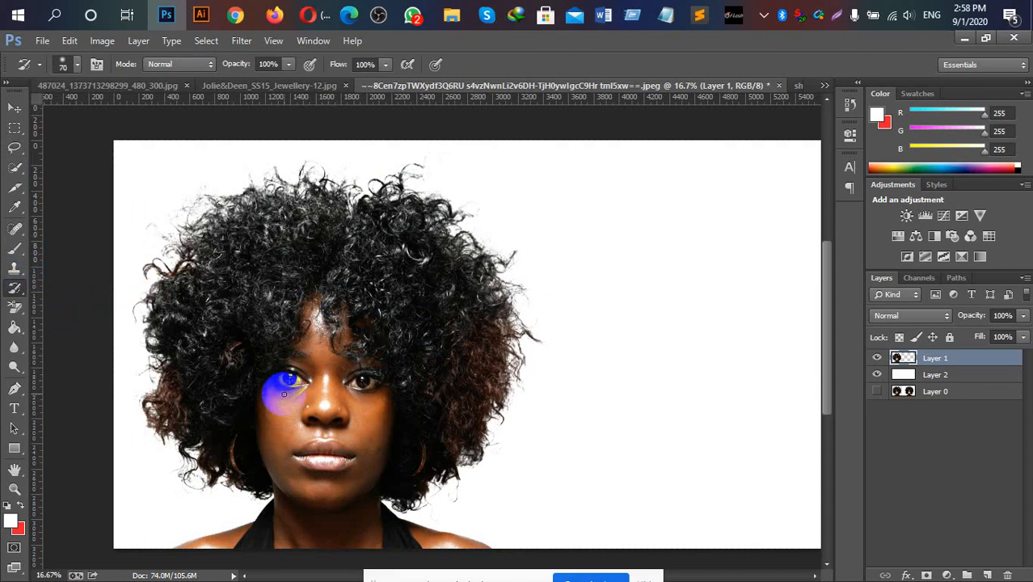
{"action": "key", "text": "bracketright"}
{"action": "key", "text": "bracketright"}
{"action": "key", "text": "bracketright"}
{"action": "key", "text": "bracketright"}
{"action": "key", "text": "bracketright"}
{"action": "key", "text": "bracketright"}
{"action": "key", "text": "bracketright"}
{"action": "mouse_move", "coordinate": [286, 398]}
{"action": "left_mouse_down"}
{"action": "mouse_move", "coordinate": [327, 414]}
{"action": "mouse_move", "coordinate": [334, 396]}
{"action": "mouse_move", "coordinate": [297, 420]}
{"action": "mouse_move", "coordinate": [301, 458]}
{"action": "mouse_move", "coordinate": [337, 464]}
{"action": "mouse_move", "coordinate": [284, 449]}
{"action": "mouse_move", "coordinate": [339, 463]}
{"action": "mouse_move", "coordinate": [337, 350]}
{"action": "mouse_move", "coordinate": [312, 301]}
{"action": "mouse_move", "coordinate": [308, 325]}
{"action": "mouse_move", "coordinate": [314, 279]}
{"action": "mouse_move", "coordinate": [256, 317]}
{"action": "mouse_move", "coordinate": [290, 272]}
{"action": "mouse_move", "coordinate": [275, 346]}
{"action": "mouse_move", "coordinate": [267, 225]}
{"action": "mouse_move", "coordinate": [241, 222]}
{"action": "mouse_move", "coordinate": [313, 213]}
{"action": "mouse_move", "coordinate": [246, 234]}
{"action": "mouse_move", "coordinate": [222, 260]}
{"action": "mouse_move", "coordinate": [196, 333]}
{"action": "mouse_move", "coordinate": [266, 245]}
{"action": "mouse_move", "coordinate": [207, 339]}
{"action": "mouse_move", "coordinate": [223, 288]}
{"action": "mouse_move", "coordinate": [192, 377]}
{"action": "mouse_move", "coordinate": [192, 347]}
{"action": "mouse_move", "coordinate": [249, 355]}
{"action": "mouse_move", "coordinate": [252, 373]}
{"action": "mouse_move", "coordinate": [235, 376]}
{"action": "mouse_move", "coordinate": [219, 424]}
{"action": "mouse_move", "coordinate": [212, 406]}
{"action": "mouse_move", "coordinate": [250, 457]}
{"action": "mouse_move", "coordinate": [414, 484]}
{"action": "mouse_move", "coordinate": [428, 453]}
{"action": "mouse_move", "coordinate": [413, 351]}
{"action": "mouse_move", "coordinate": [354, 318]}
{"action": "mouse_move", "coordinate": [381, 279]}
{"action": "mouse_move", "coordinate": [333, 287]}
{"action": "mouse_move", "coordinate": [387, 263]}
{"action": "mouse_move", "coordinate": [372, 235]}
{"action": "mouse_move", "coordinate": [379, 223]}
{"action": "mouse_move", "coordinate": [395, 226]}
{"action": "mouse_move", "coordinate": [427, 285]}
{"action": "mouse_move", "coordinate": [407, 260]}
{"action": "mouse_move", "coordinate": [434, 257]}
{"action": "mouse_move", "coordinate": [382, 250]}
{"action": "mouse_move", "coordinate": [361, 286]}
{"action": "mouse_move", "coordinate": [359, 256]}
{"action": "mouse_move", "coordinate": [345, 285]}
{"action": "mouse_move", "coordinate": [350, 275]}
{"action": "mouse_move", "coordinate": [418, 310]}
{"action": "mouse_move", "coordinate": [365, 346]}
{"action": "mouse_move", "coordinate": [354, 285]}
{"action": "mouse_move", "coordinate": [399, 352]}
{"action": "mouse_move", "coordinate": [354, 388]}
{"action": "mouse_move", "coordinate": [465, 348]}
{"action": "mouse_move", "coordinate": [459, 286]}
{"action": "mouse_move", "coordinate": [339, 224]}
{"action": "mouse_move", "coordinate": [264, 203]}
{"action": "mouse_move", "coordinate": [236, 207]}
{"action": "mouse_move", "coordinate": [168, 323]}
{"action": "mouse_move", "coordinate": [161, 392]}
{"action": "mouse_move", "coordinate": [178, 420]}
{"action": "mouse_move", "coordinate": [272, 480]}
{"action": "mouse_move", "coordinate": [307, 461]}
{"action": "mouse_move", "coordinate": [381, 451]}
{"action": "mouse_move", "coordinate": [391, 489]}
{"action": "mouse_move", "coordinate": [433, 478]}
{"action": "mouse_move", "coordinate": [459, 445]}
{"action": "mouse_move", "coordinate": [462, 344]}
{"action": "mouse_move", "coordinate": [300, 240]}
{"action": "mouse_move", "coordinate": [255, 196]}
{"action": "mouse_move", "coordinate": [278, 180]}
{"action": "mouse_move", "coordinate": [249, 175]}
{"action": "mouse_move", "coordinate": [200, 208]}
{"action": "mouse_move", "coordinate": [168, 273]}
{"action": "mouse_move", "coordinate": [220, 214]}
{"action": "mouse_move", "coordinate": [270, 185]}
{"action": "mouse_move", "coordinate": [316, 178]}
{"action": "mouse_move", "coordinate": [394, 191]}
{"action": "mouse_move", "coordinate": [376, 189]}
{"action": "mouse_move", "coordinate": [383, 181]}
{"action": "mouse_move", "coordinate": [481, 261]}
{"action": "mouse_move", "coordinate": [499, 334]}
{"action": "mouse_move", "coordinate": [489, 390]}
{"action": "mouse_move", "coordinate": [454, 451]}
{"action": "mouse_move", "coordinate": [397, 478]}
{"action": "mouse_move", "coordinate": [327, 417]}
{"action": "mouse_move", "coordinate": [202, 242]}
{"action": "mouse_move", "coordinate": [180, 280]}
{"action": "mouse_move", "coordinate": [158, 363]}
{"action": "mouse_move", "coordinate": [170, 417]}
{"action": "mouse_move", "coordinate": [225, 463]}
{"action": "mouse_move", "coordinate": [279, 402]}
{"action": "mouse_move", "coordinate": [325, 258]}
{"action": "left_mouse_up"}
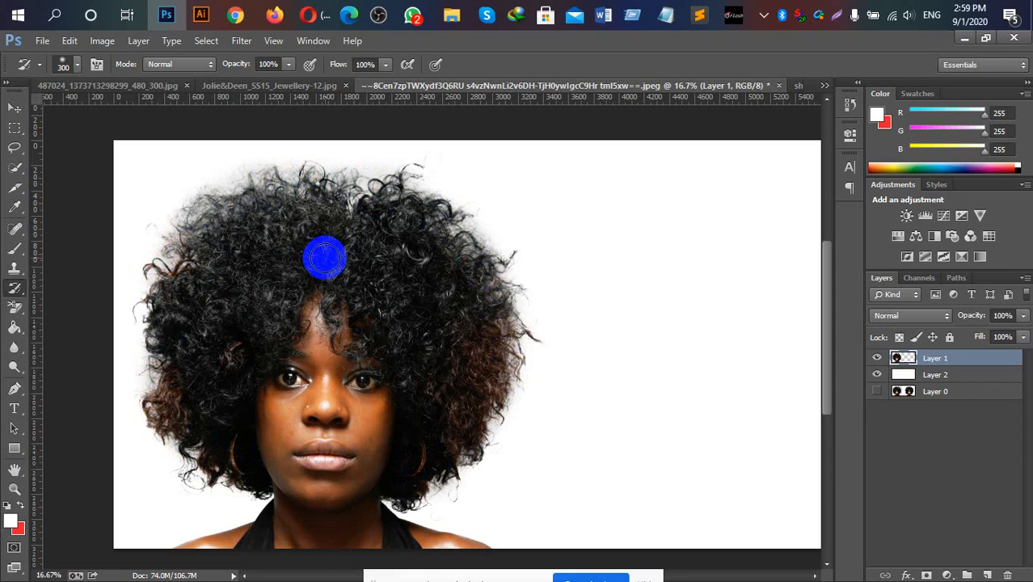
{"action": "left_click_drag", "start_coordinate": [325, 257], "coordinate": [324, 257]}
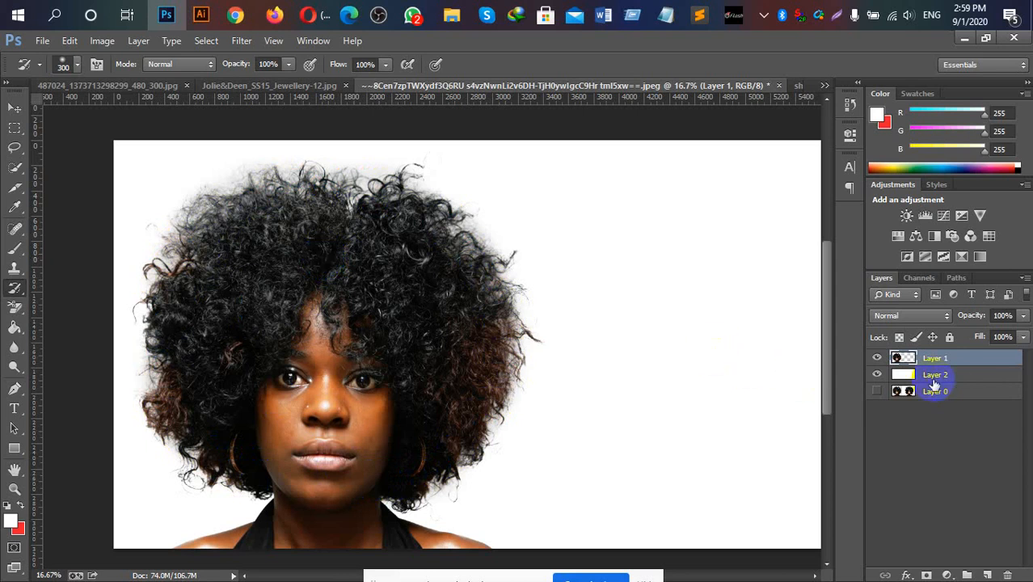
Group Layer 1 with Layer 2, and toggle the group's visibility to compare the cutout with the original image
{"action": "left_click", "coordinate": [932, 381], "text": "ctrl"}
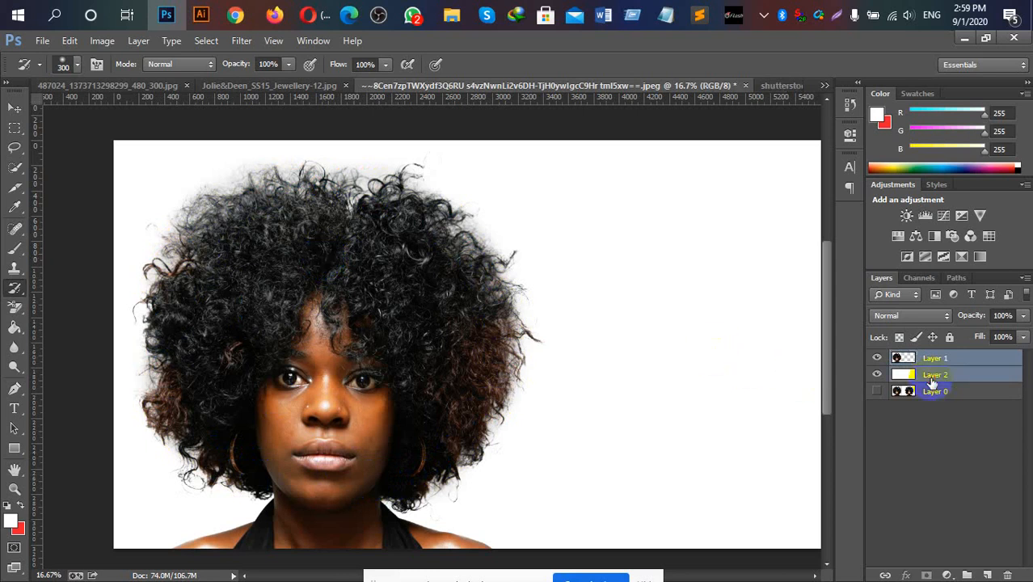
{"action": "key", "text": "ctrl+g"}
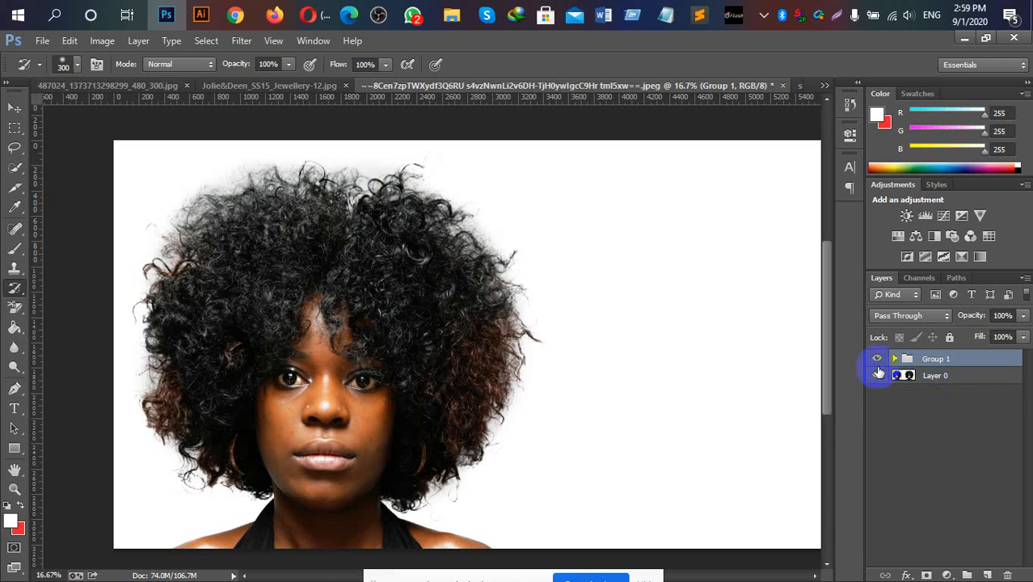
{"action": "key", "text": "ctrl+minus"}
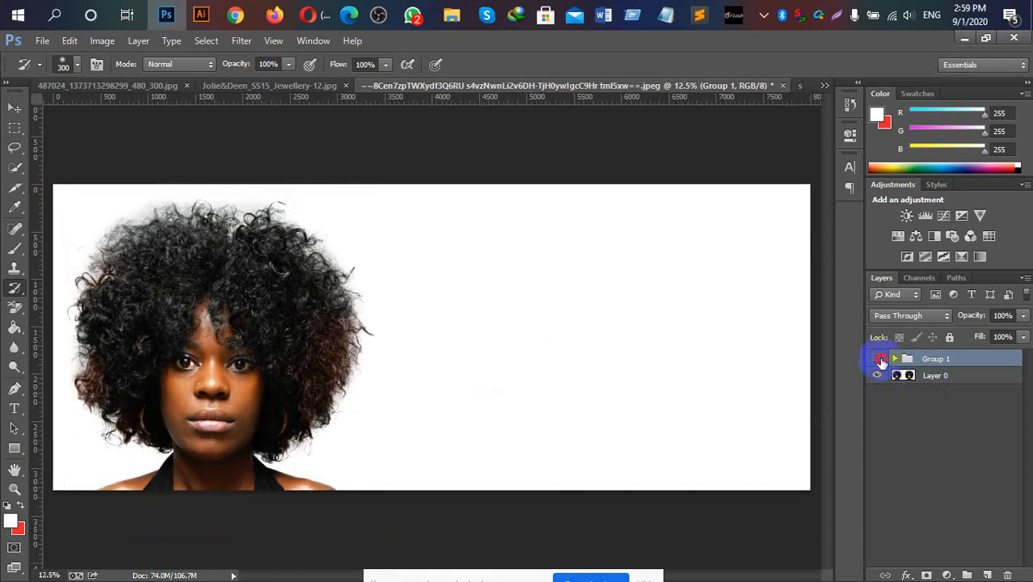
{"action": "left_click", "coordinate": [880, 360]}
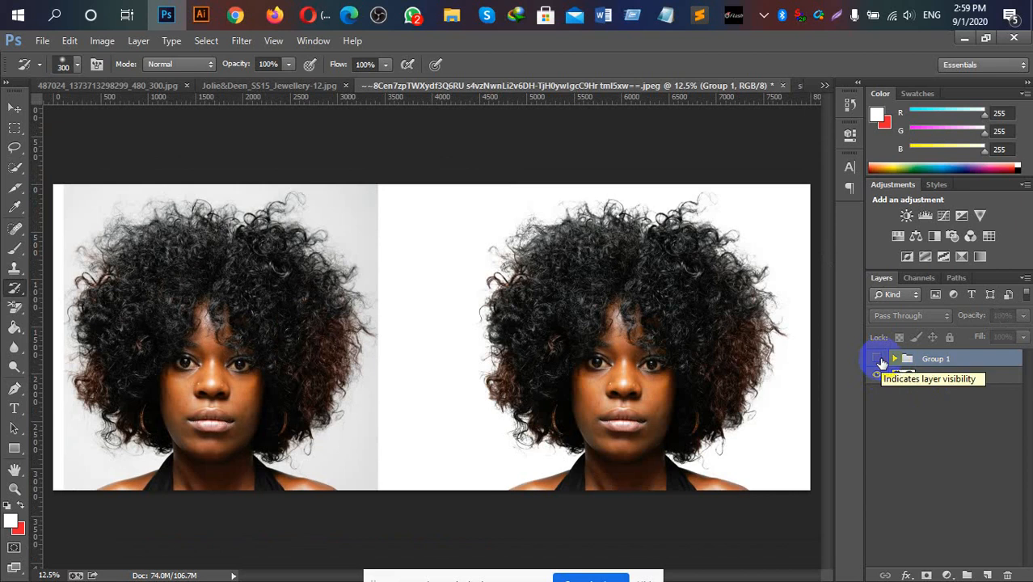
{"action": "left_click", "coordinate": [881, 360]}
{"action": "left_click", "coordinate": [881, 360]}
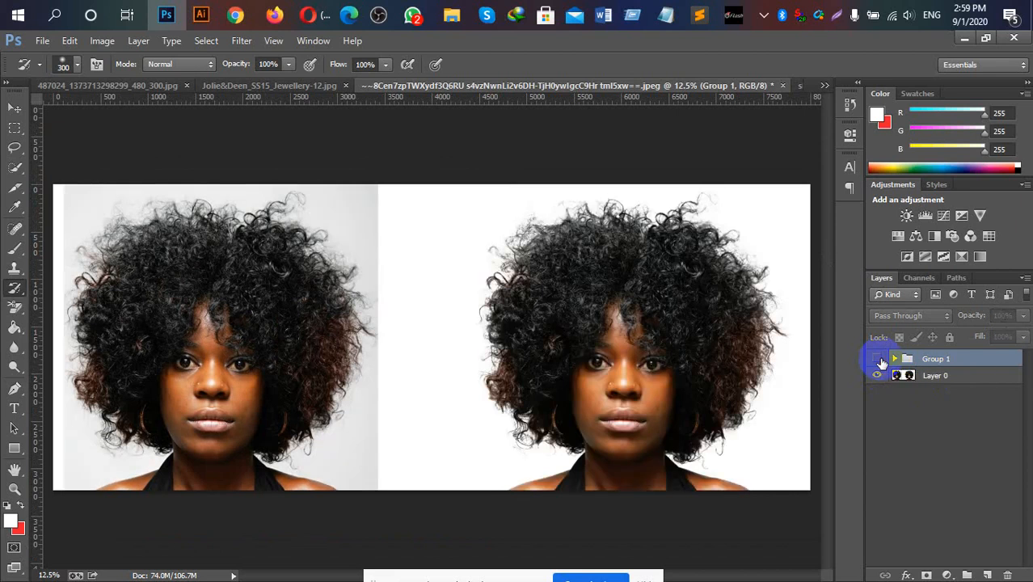
{"action": "left_click", "coordinate": [880, 360]}
{"action": "left_click", "coordinate": [880, 360]}
{"action": "left_click", "coordinate": [880, 359]}
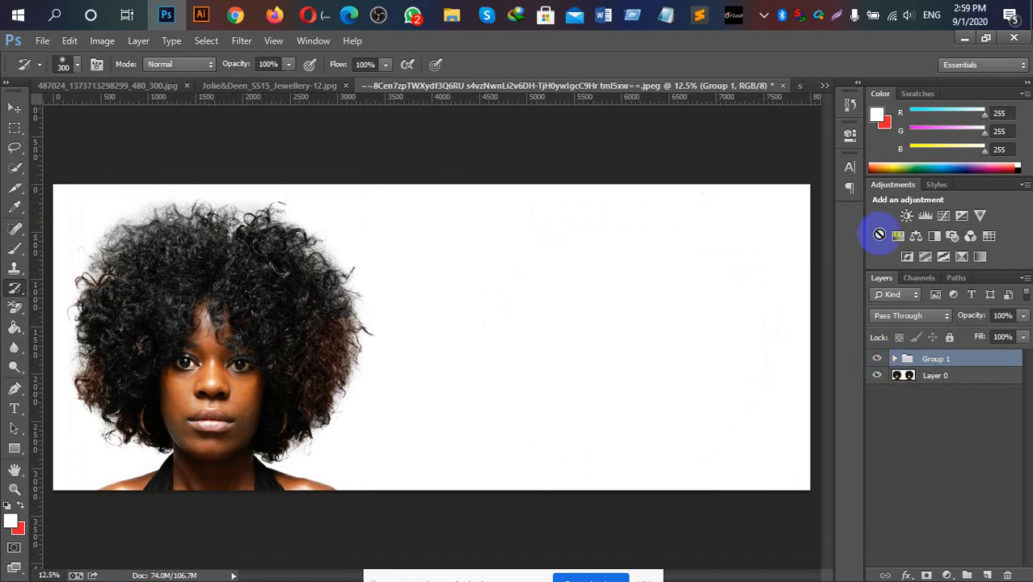
In shutterstock_133964453.jpg, show Layer 1 copy and Layer 1, and hide Background copy and Background
{"action": "left_click", "coordinate": [251, 87]}
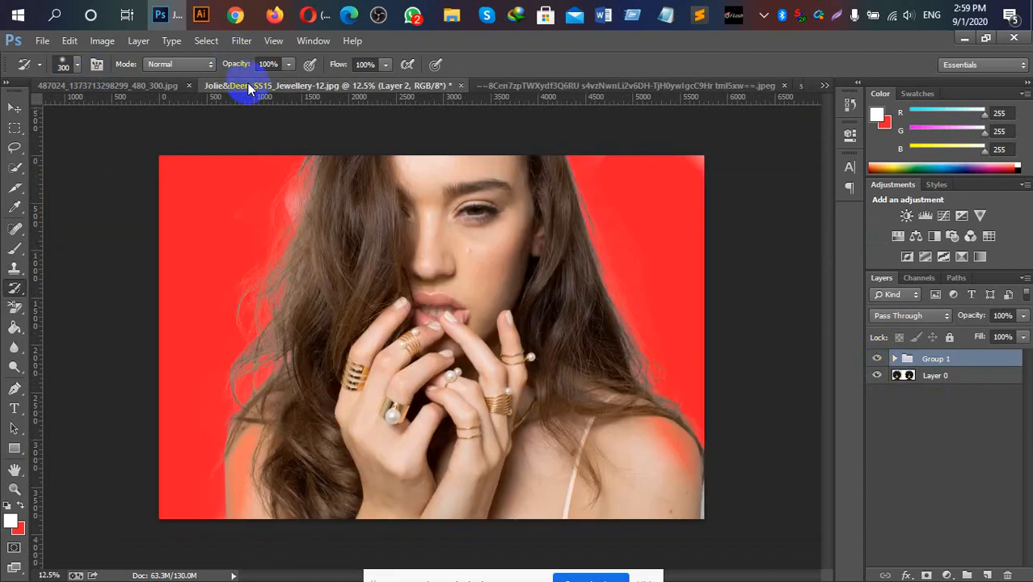
{"action": "left_click", "coordinate": [825, 86]}
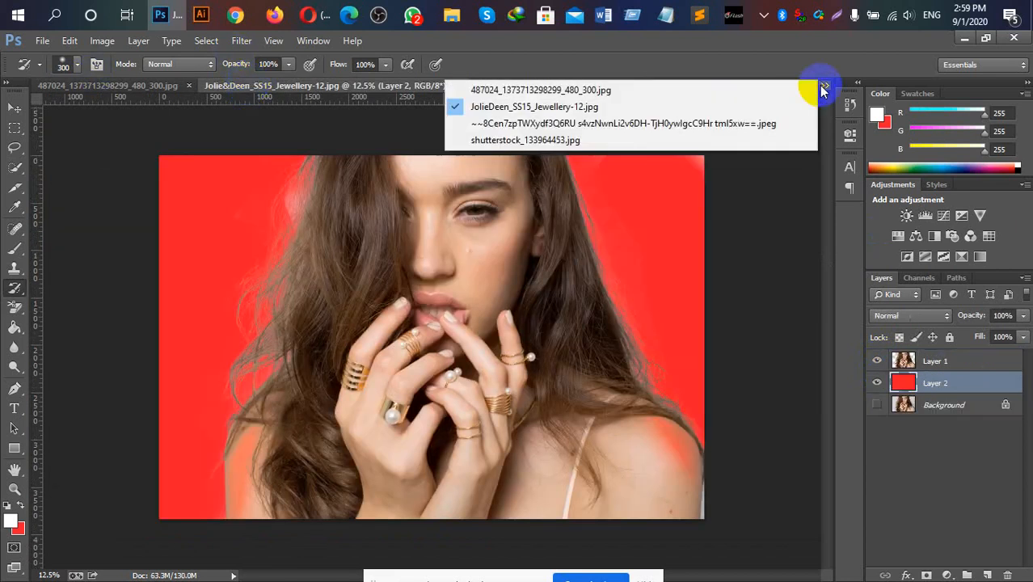
{"action": "left_click", "coordinate": [491, 138]}
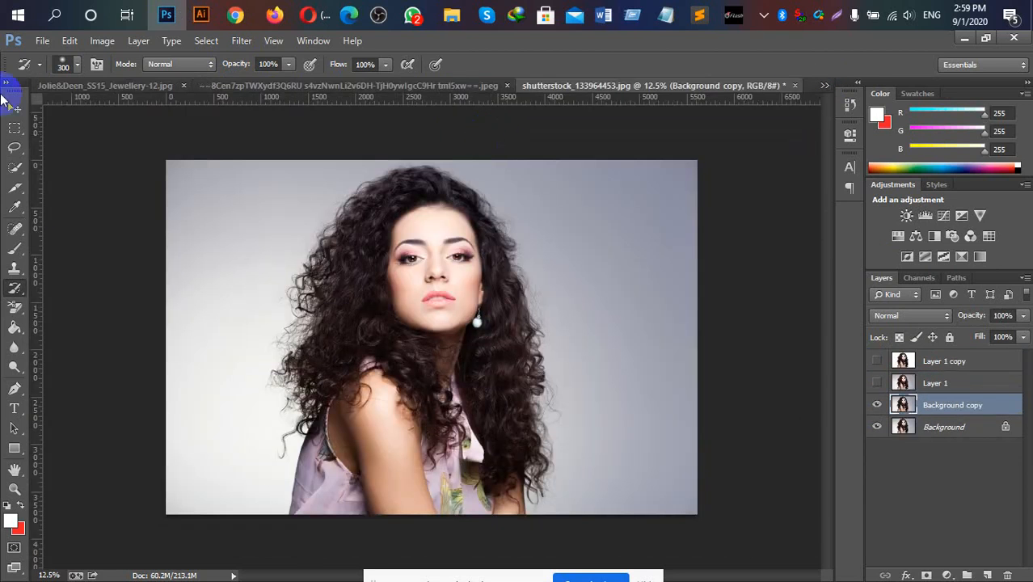
{"action": "left_click", "coordinate": [878, 362]}
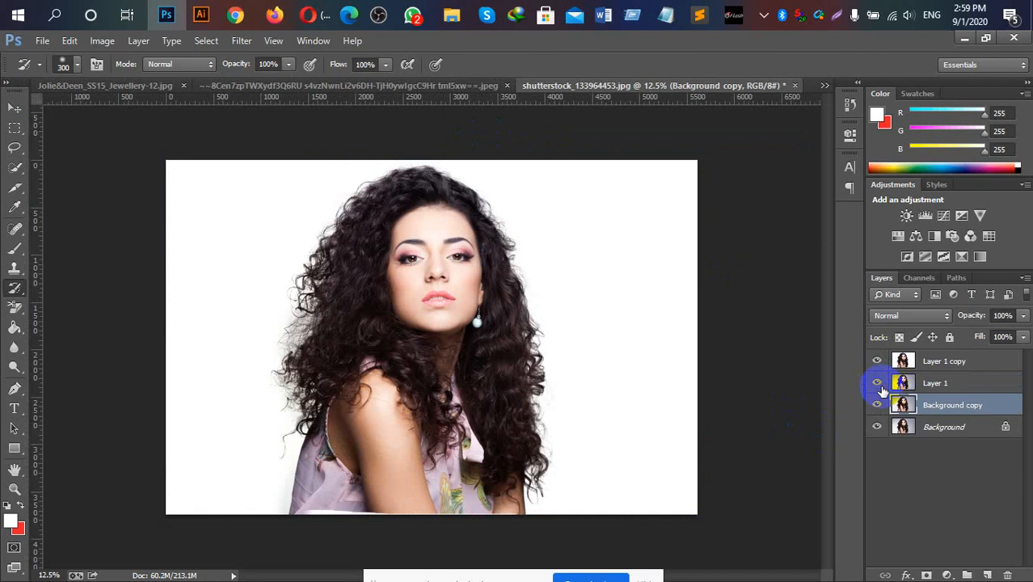
{"action": "left_click", "coordinate": [877, 404]}
{"action": "left_click", "coordinate": [877, 426]}
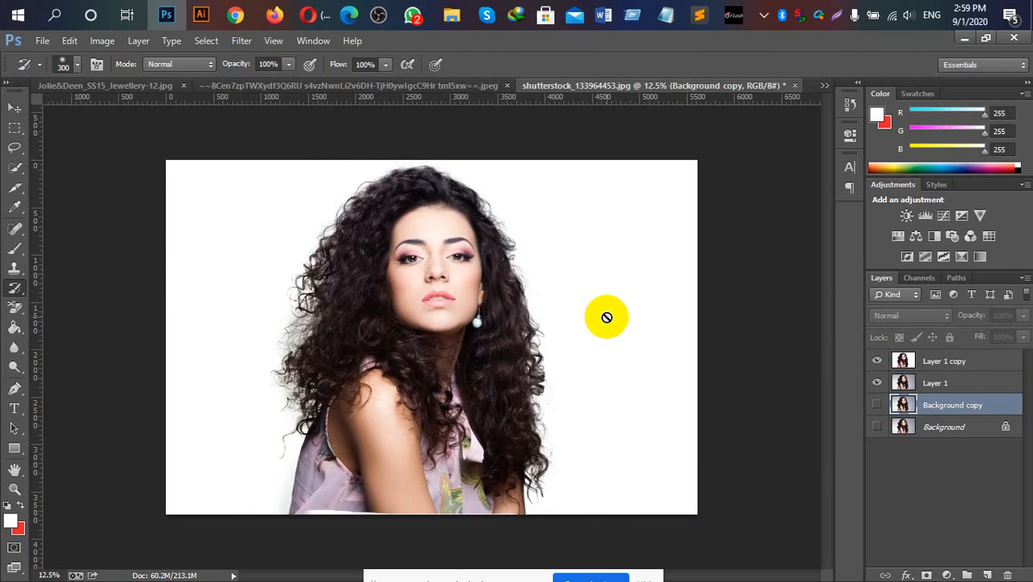
Review the afro portrait cutout once more, and return to shutterstock_133964453.jpg to compare the two results
{"action": "left_click", "coordinate": [380, 86]}
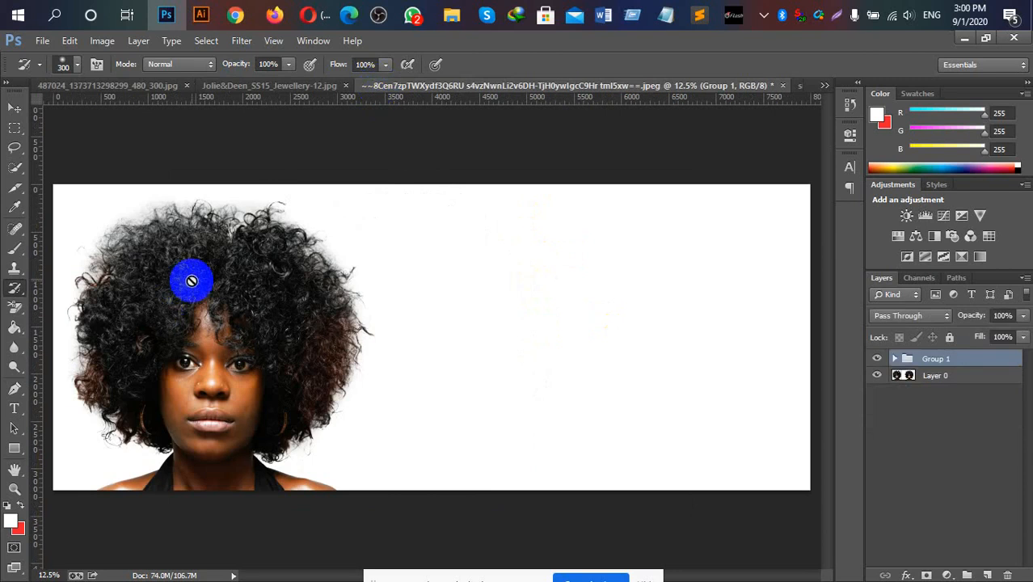
{"action": "left_click", "coordinate": [824, 85]}
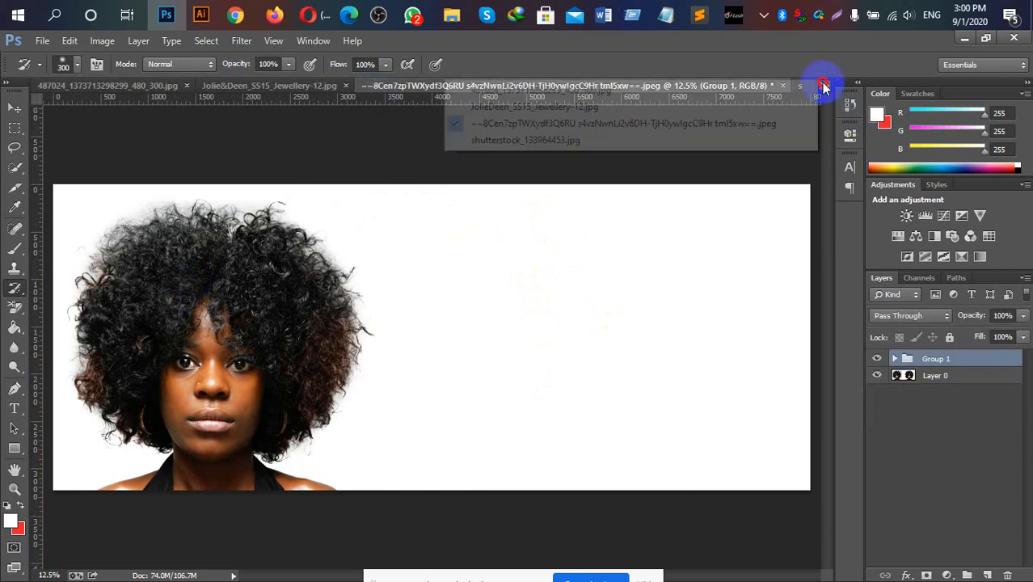
{"action": "left_click", "coordinate": [501, 139]}
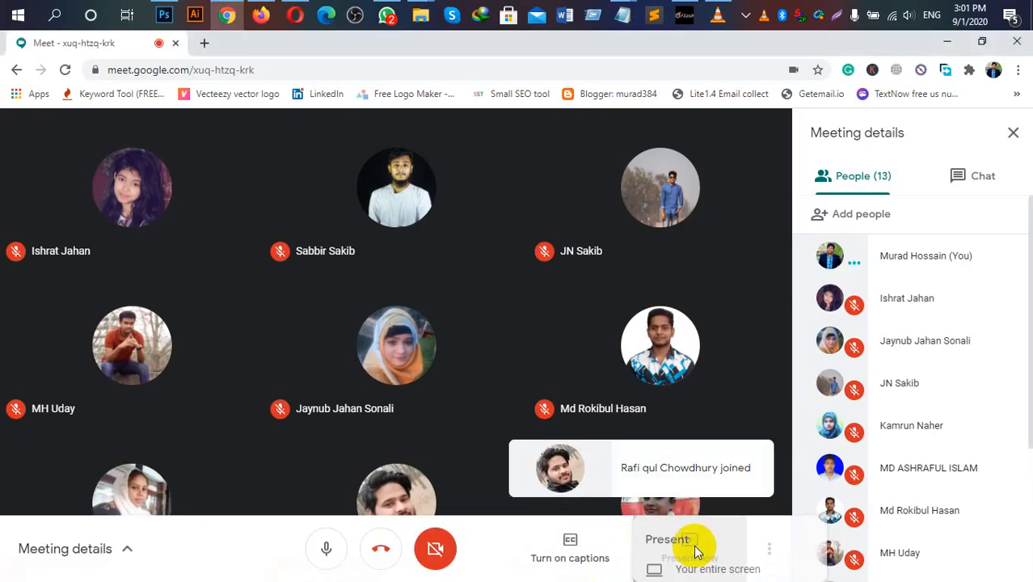
Present the entire screen to the participants of the Google Meet call
{"action": "left_click", "coordinate": [692, 550]}
{"action": "left_click", "coordinate": [674, 412]}
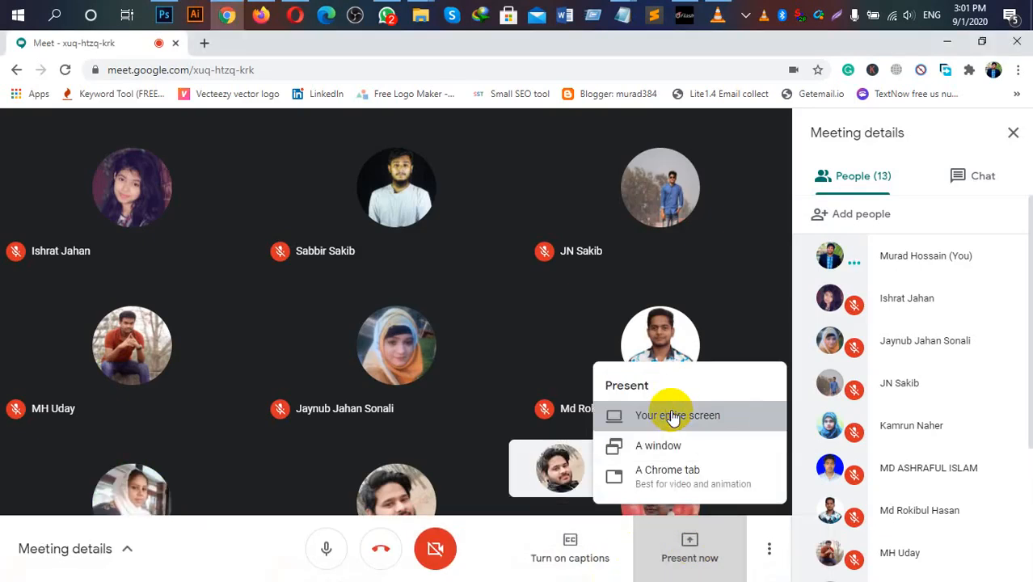
{"action": "left_click", "coordinate": [449, 253]}
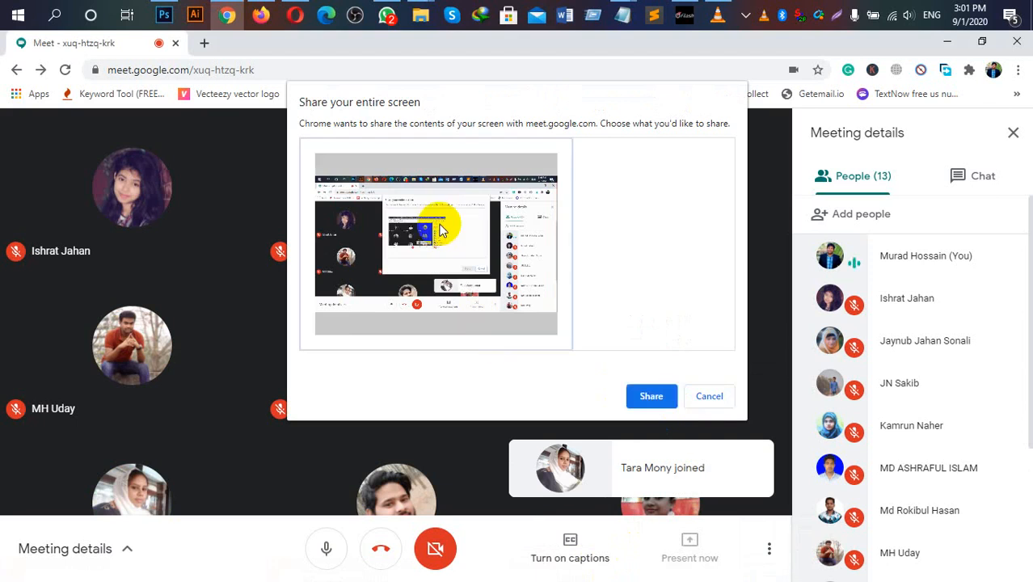
{"action": "left_click", "coordinate": [652, 394]}
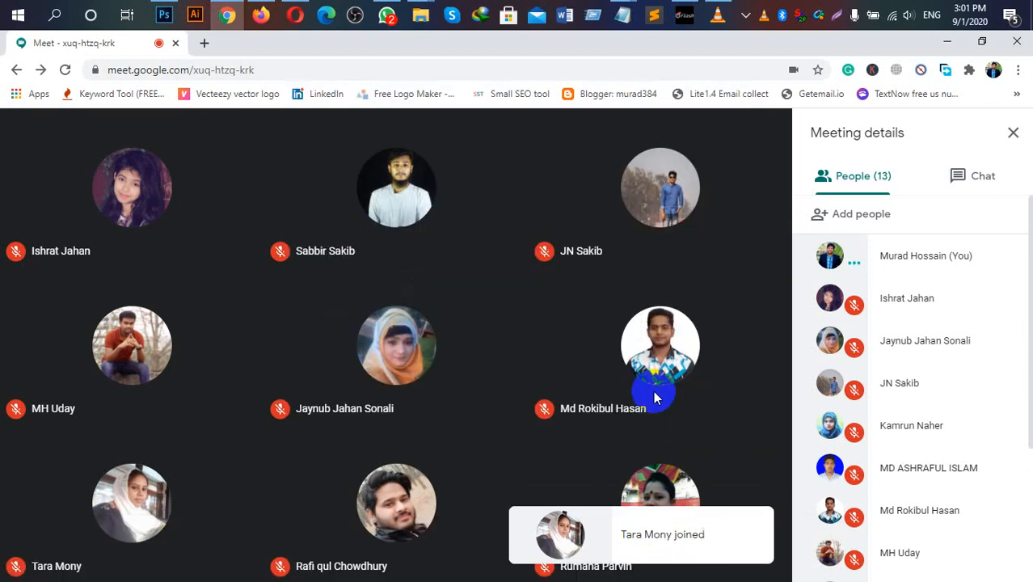
Switch to VLC and play the 'Select and Mask' tutorial video full screen, moving the playback controls and screen-sharing bar out of the way
{"action": "left_click", "coordinate": [720, 12]}
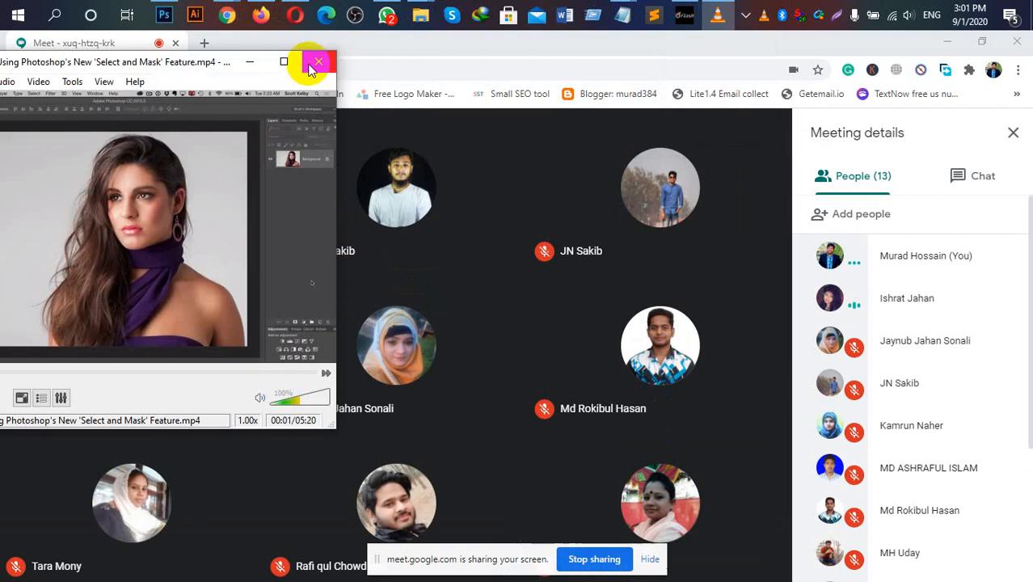
{"action": "left_click", "coordinate": [283, 62]}
{"action": "double_click", "coordinate": [454, 222]}
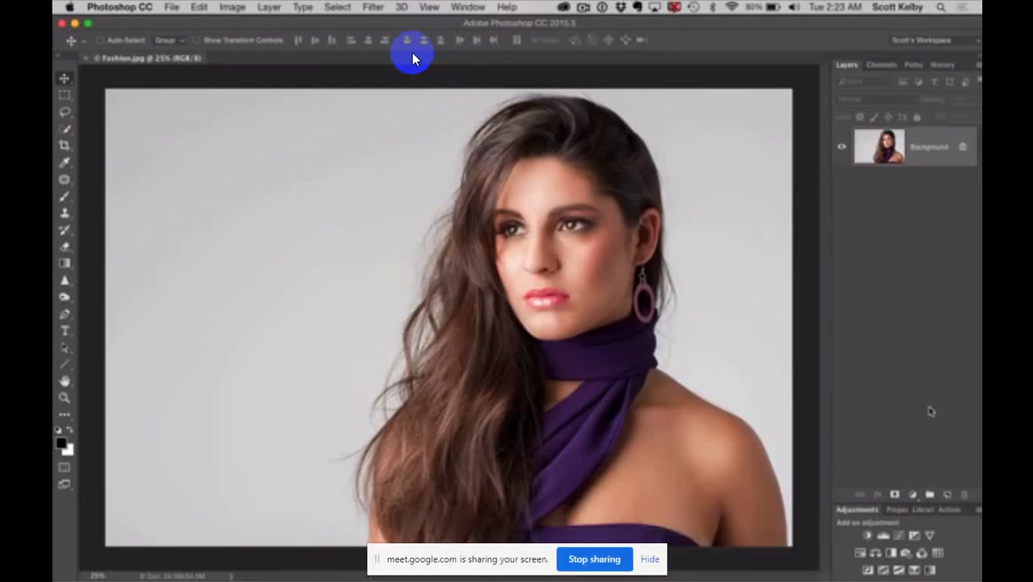
{"action": "key", "text": "space"}
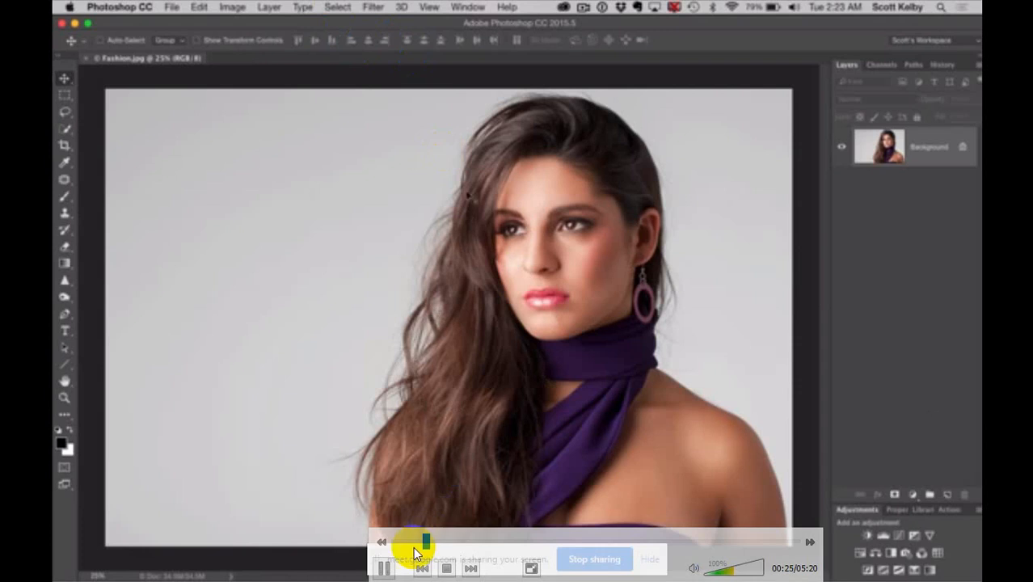
{"action": "left_click", "coordinate": [468, 548]}
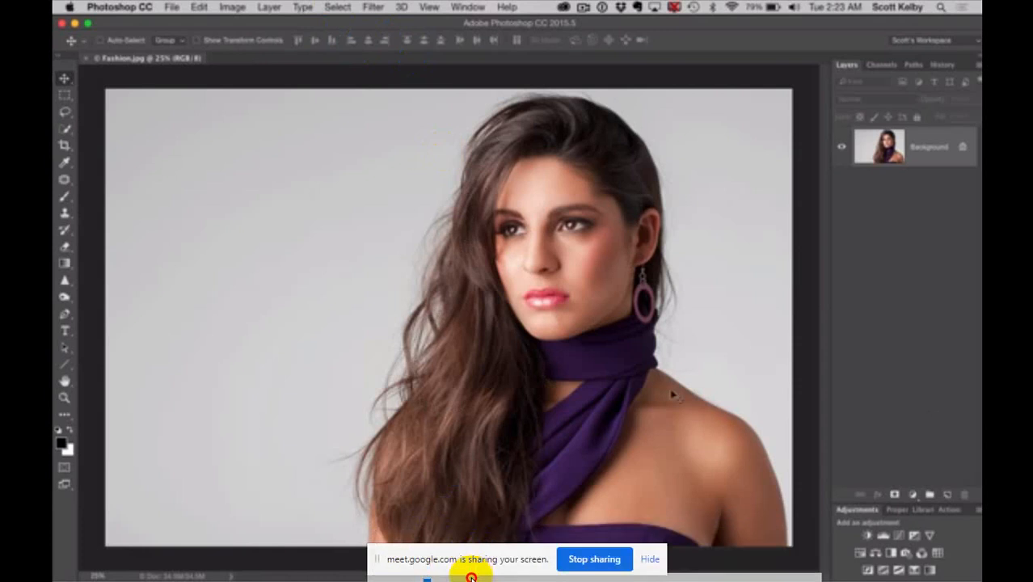
{"action": "left_click_drag", "start_coordinate": [464, 557], "coordinate": [455, 572]}
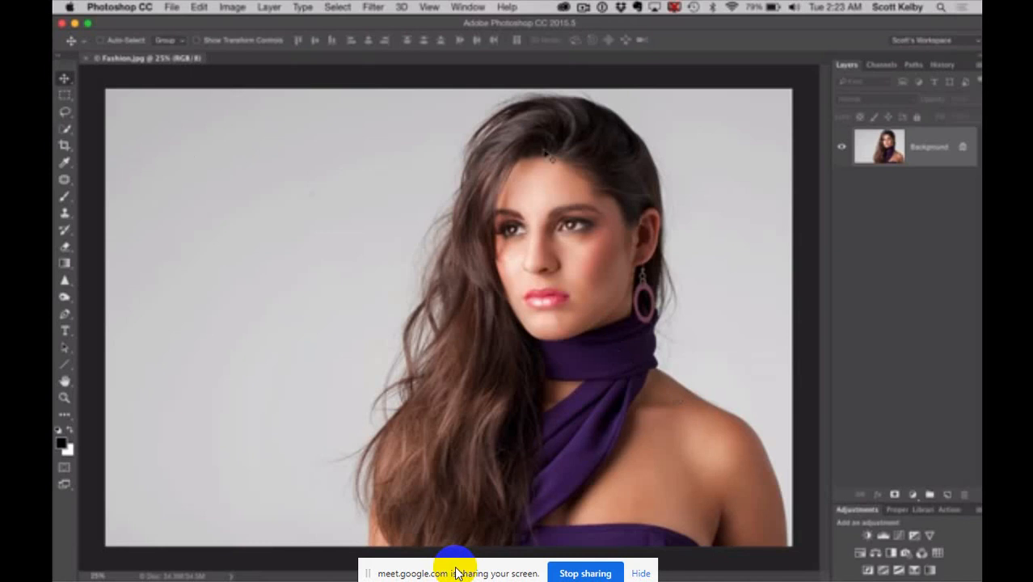
{"action": "left_click", "coordinate": [66, 131]}
{"action": "mouse_move", "coordinate": [506, 338]}
{"action": "left_mouse_down"}
{"action": "mouse_move", "coordinate": [462, 428]}
{"action": "mouse_move", "coordinate": [493, 270]}
{"action": "mouse_move", "coordinate": [494, 179]}
{"action": "mouse_move", "coordinate": [528, 146]}
{"action": "left_mouse_up"}
{"action": "left_click", "coordinate": [605, 259]}
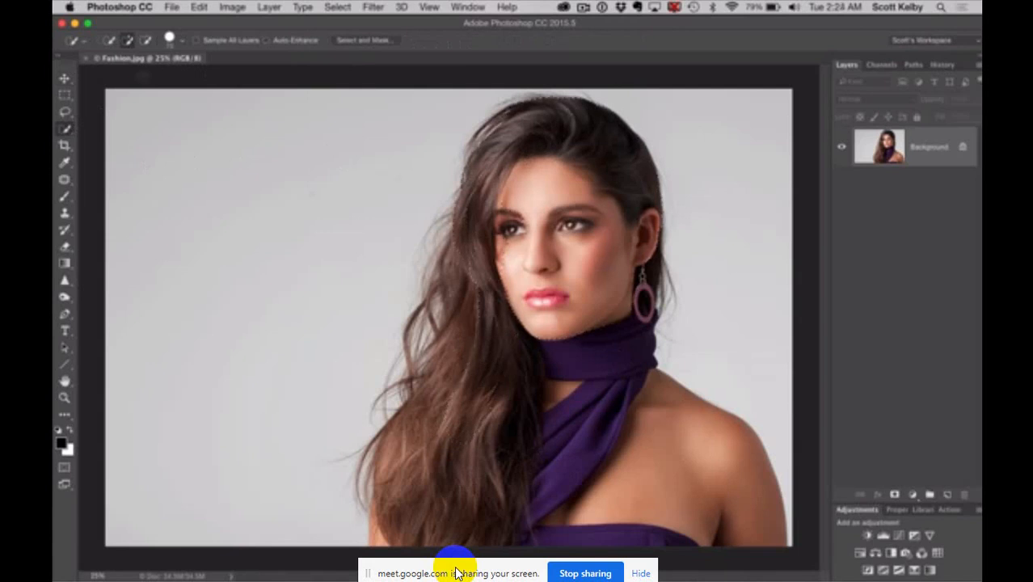
{"action": "left_click", "coordinate": [65, 111]}
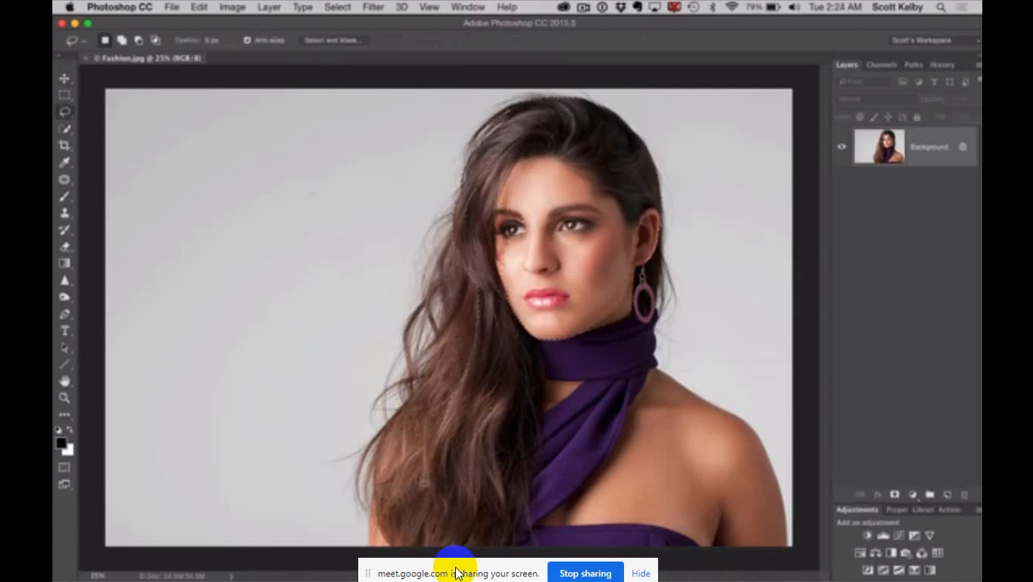
{"action": "mouse_move", "coordinate": [396, 492]}
{"action": "left_mouse_down"}
{"action": "mouse_move", "coordinate": [476, 293]}
{"action": "mouse_move", "coordinate": [480, 191]}
{"action": "mouse_move", "coordinate": [497, 154]}
{"action": "mouse_move", "coordinate": [566, 113]}
{"action": "mouse_move", "coordinate": [595, 116]}
{"action": "mouse_move", "coordinate": [638, 158]}
{"action": "mouse_move", "coordinate": [650, 206]}
{"action": "mouse_move", "coordinate": [660, 386]}
{"action": "mouse_move", "coordinate": [744, 438]}
{"action": "mouse_move", "coordinate": [774, 510]}
{"action": "mouse_move", "coordinate": [740, 549]}
{"action": "mouse_move", "coordinate": [389, 555]}
{"action": "mouse_move", "coordinate": [393, 526]}
{"action": "left_mouse_up"}
{"action": "key", "text": "shift"}
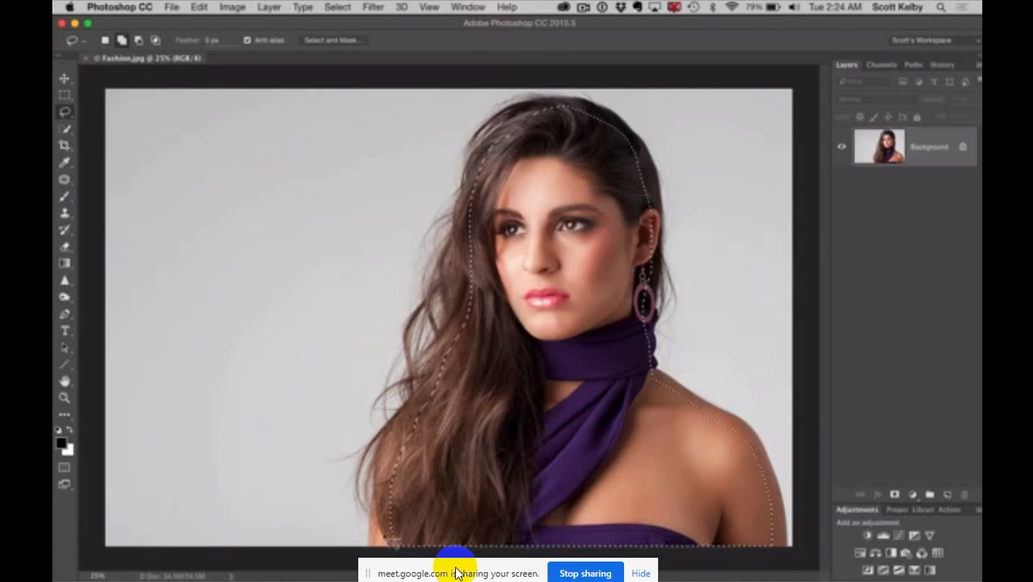
{"action": "mouse_move", "coordinate": [383, 465]}
{"action": "left_mouse_down"}
{"action": "mouse_move", "coordinate": [422, 409]}
{"action": "mouse_move", "coordinate": [461, 321]}
{"action": "mouse_move", "coordinate": [475, 194]}
{"action": "left_mouse_up"}
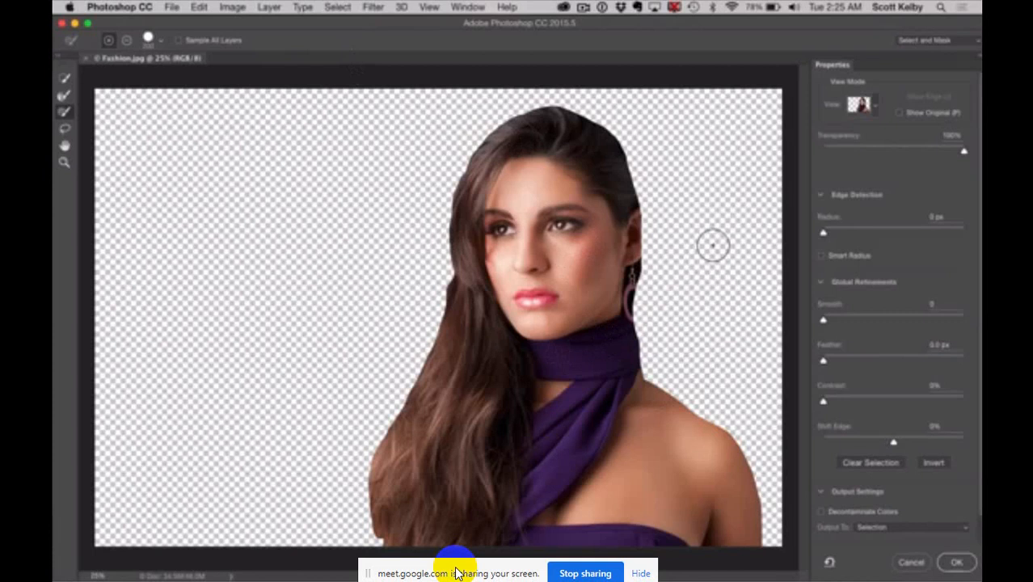
{"action": "left_click", "coordinate": [876, 107]}
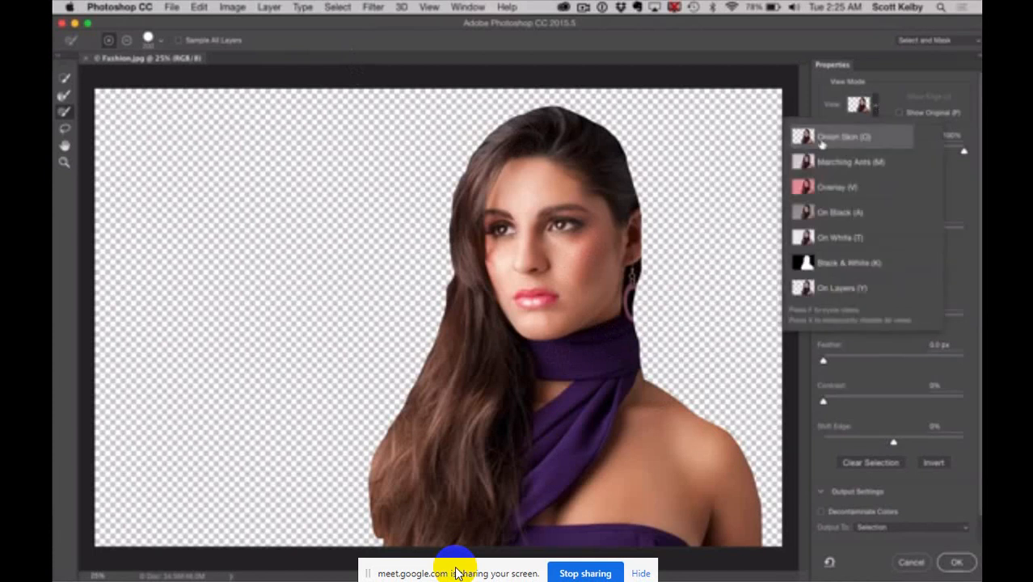
{"action": "left_click", "coordinate": [892, 96]}
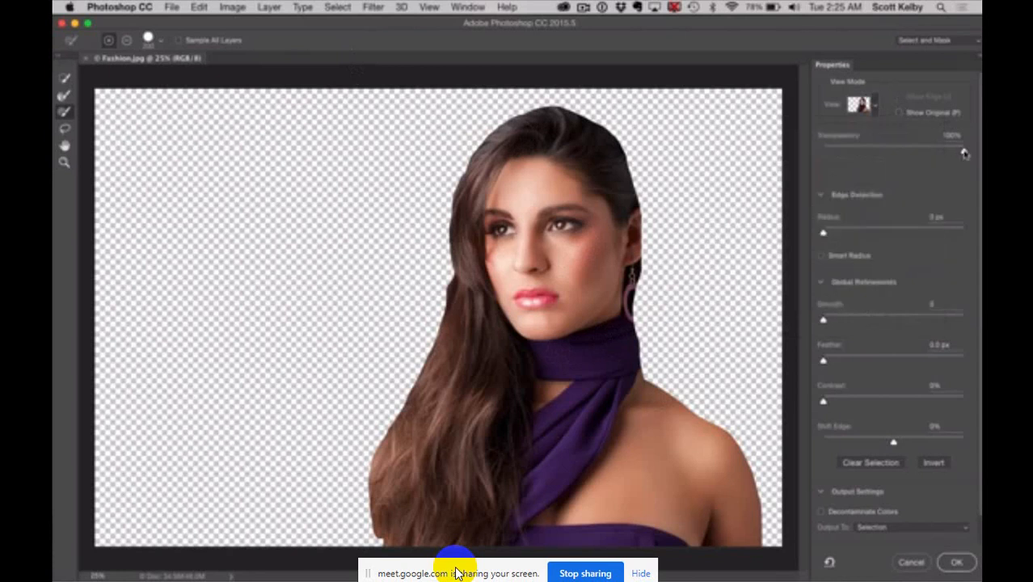
{"action": "mouse_move", "coordinate": [965, 153]}
{"action": "left_mouse_down"}
{"action": "mouse_move", "coordinate": [839, 159]}
{"action": "mouse_move", "coordinate": [975, 154]}
{"action": "left_mouse_up"}
{"action": "left_click_drag", "start_coordinate": [977, 154], "coordinate": [859, 156]}
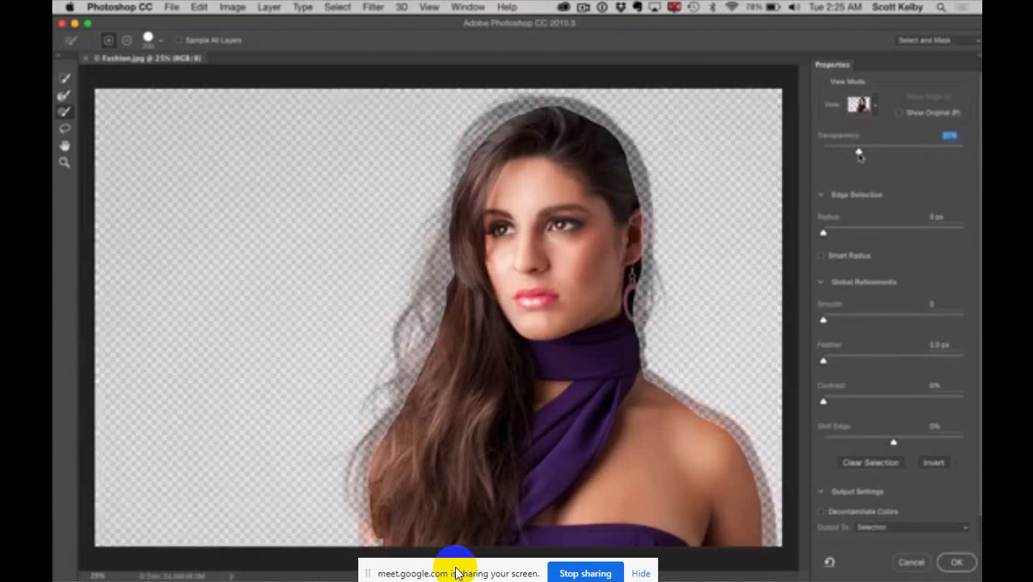
{"action": "left_click", "coordinate": [64, 94]}
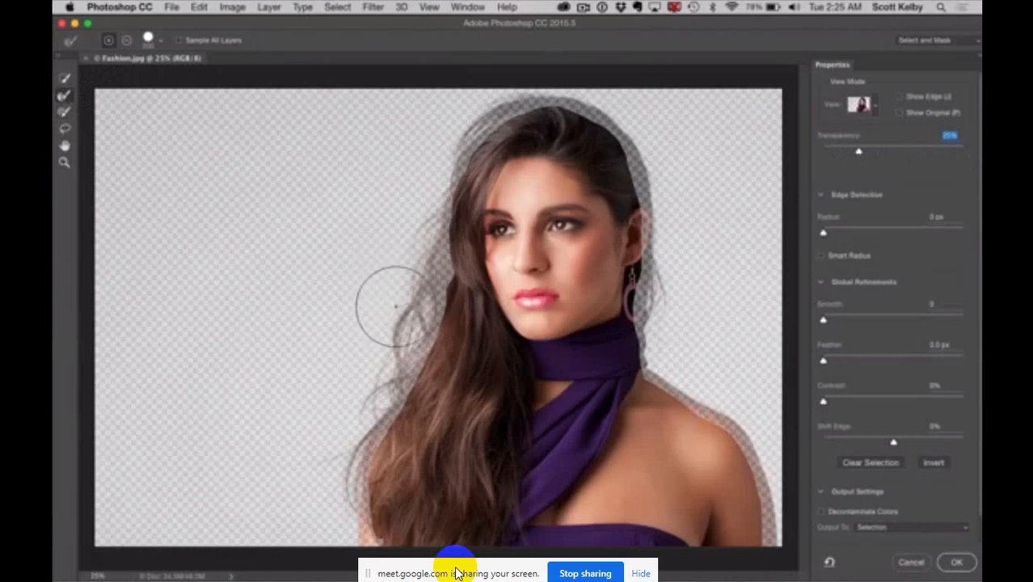
{"action": "mouse_move", "coordinate": [396, 308]}
{"action": "left_mouse_down"}
{"action": "mouse_move", "coordinate": [351, 442]}
{"action": "mouse_move", "coordinate": [342, 507]}
{"action": "mouse_move", "coordinate": [352, 531]}
{"action": "mouse_move", "coordinate": [339, 518]}
{"action": "mouse_move", "coordinate": [346, 434]}
{"action": "mouse_move", "coordinate": [368, 422]}
{"action": "mouse_move", "coordinate": [366, 408]}
{"action": "mouse_move", "coordinate": [386, 386]}
{"action": "mouse_move", "coordinate": [418, 271]}
{"action": "left_mouse_up"}
{"action": "mouse_move", "coordinate": [420, 265]}
{"action": "left_mouse_down"}
{"action": "mouse_move", "coordinate": [442, 143]}
{"action": "mouse_move", "coordinate": [515, 80]}
{"action": "mouse_move", "coordinate": [575, 78]}
{"action": "mouse_move", "coordinate": [625, 108]}
{"action": "mouse_move", "coordinate": [653, 165]}
{"action": "mouse_move", "coordinate": [672, 304]}
{"action": "mouse_move", "coordinate": [666, 312]}
{"action": "mouse_move", "coordinate": [656, 294]}
{"action": "mouse_move", "coordinate": [656, 334]}
{"action": "mouse_move", "coordinate": [743, 422]}
{"action": "left_mouse_up"}
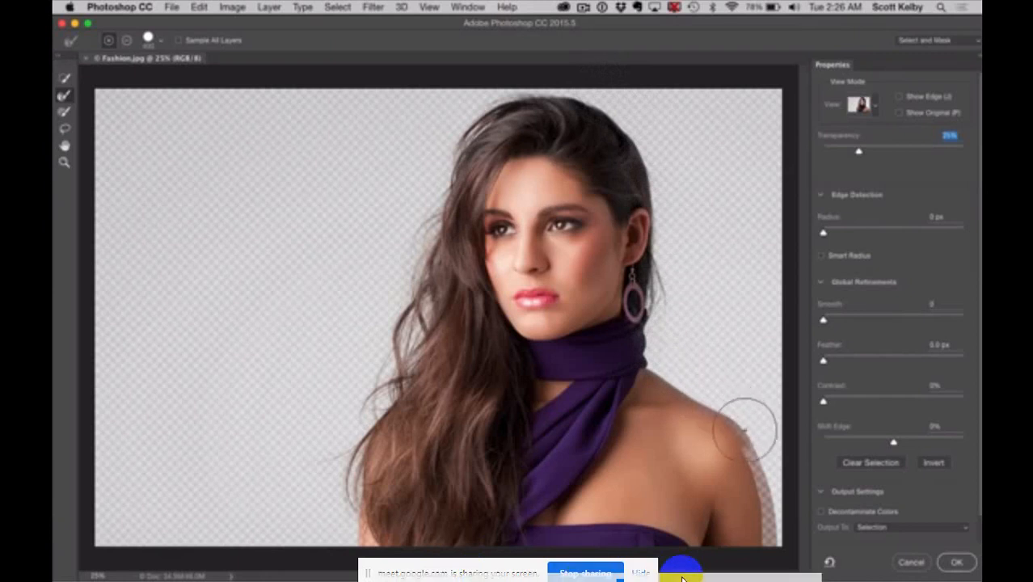
Pause the 'Select and Mask' tutorial video at 03:08
{"action": "mouse_move", "coordinate": [686, 568]}
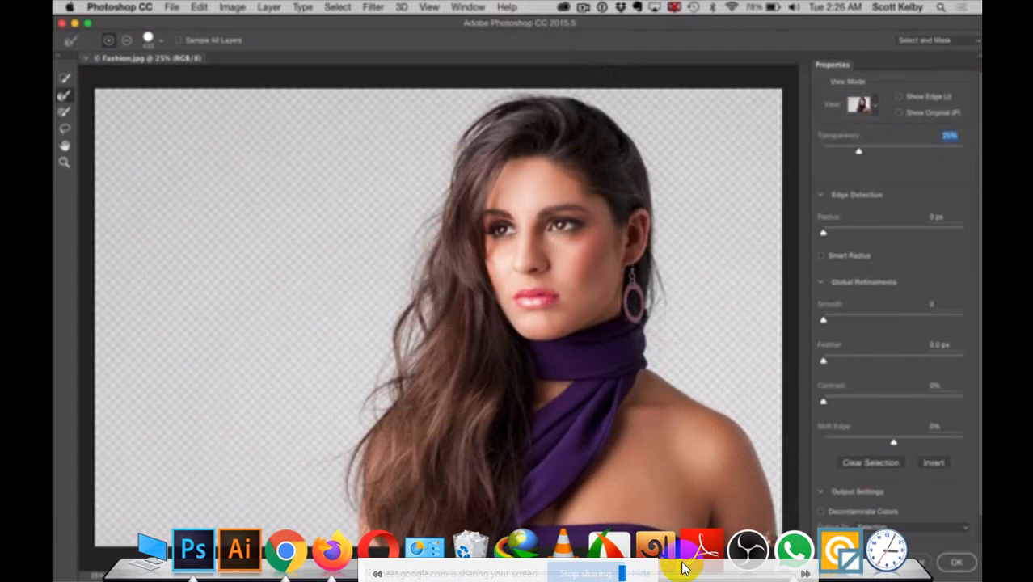
{"action": "mouse_move", "coordinate": [678, 509]}
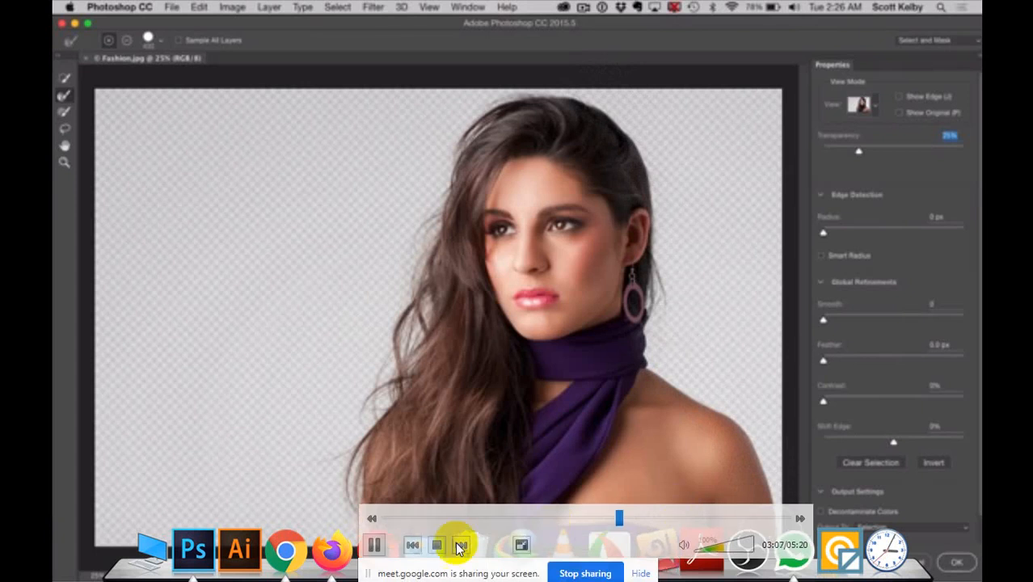
{"action": "left_click", "coordinate": [375, 547]}
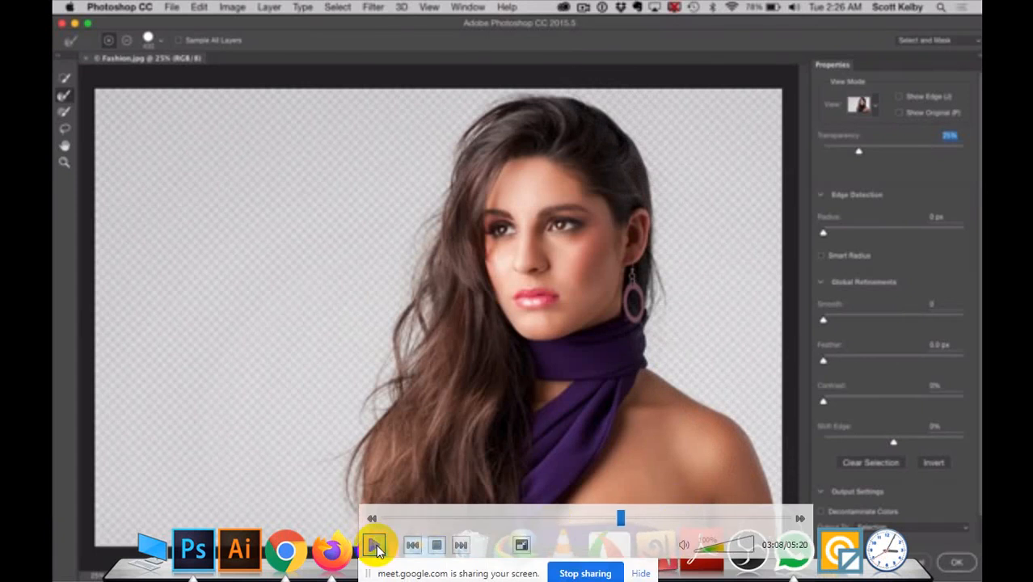
{"action": "left_click", "coordinate": [857, 154]}
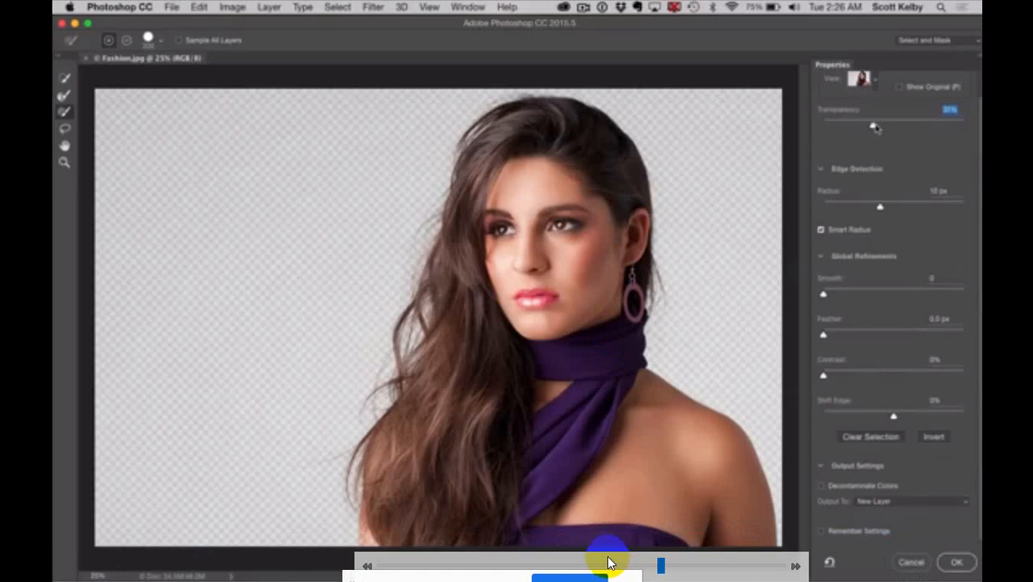
Resume the paused Select and Mask tutorial video from 03:43
{"action": "mouse_move", "coordinate": [612, 493]}
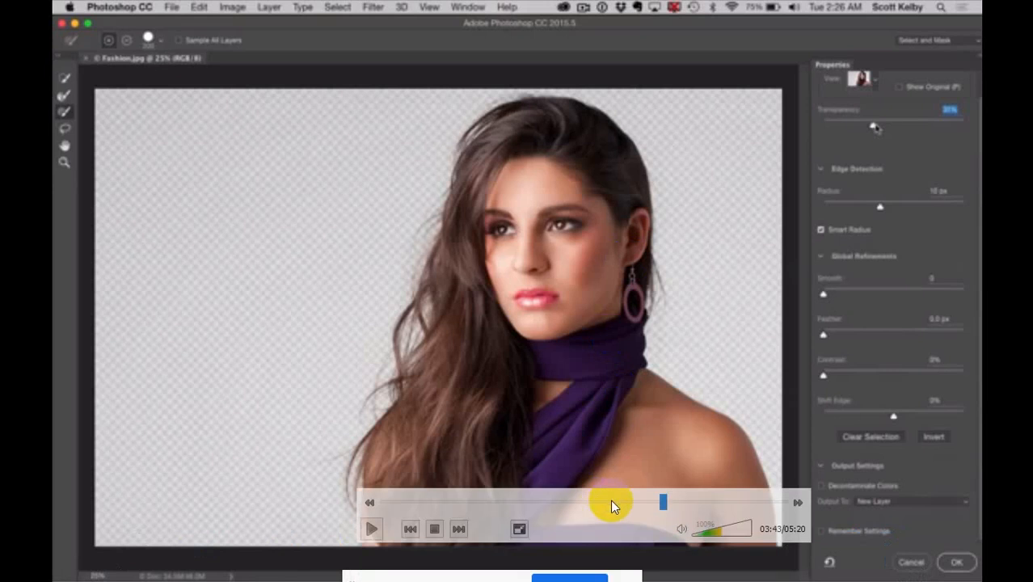
{"action": "key", "text": "space"}
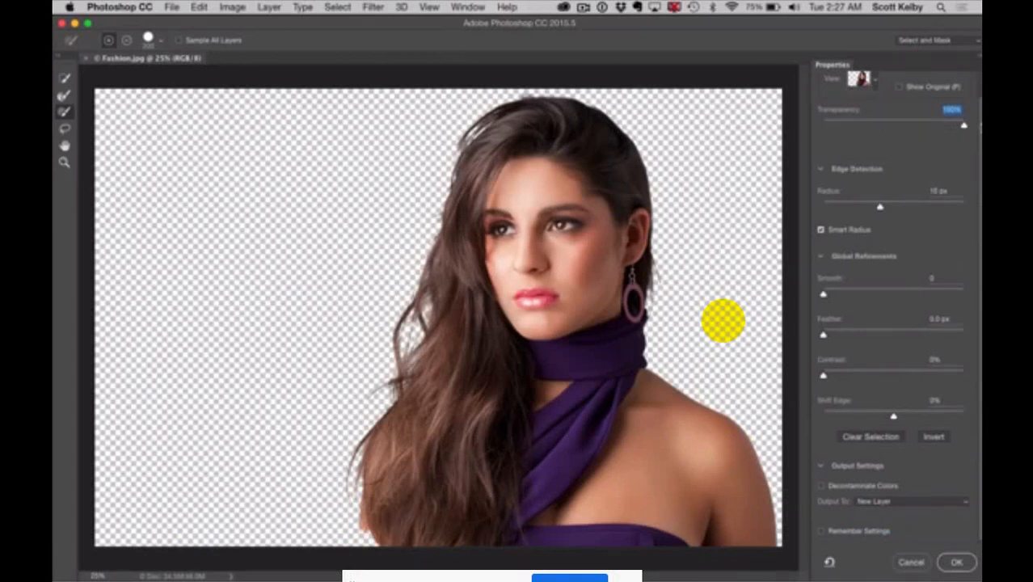
Reduce the view transparency, output the Fashion.jpg cutout to a new layer, and restore the arm's edge beside the hair with the History Brush
{"action": "left_click_drag", "start_coordinate": [963, 126], "coordinate": [923, 126]}
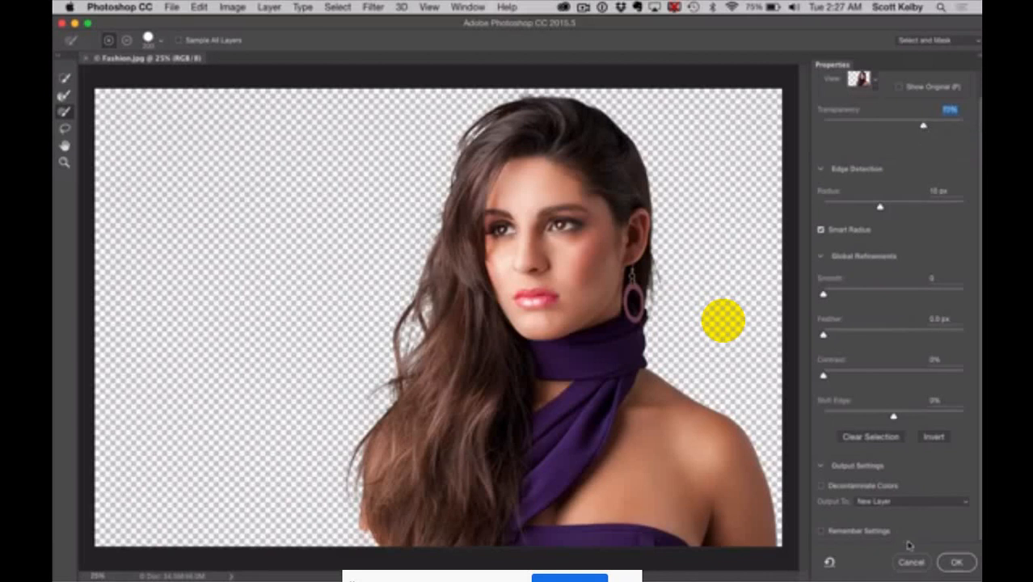
{"action": "left_click", "coordinate": [955, 563]}
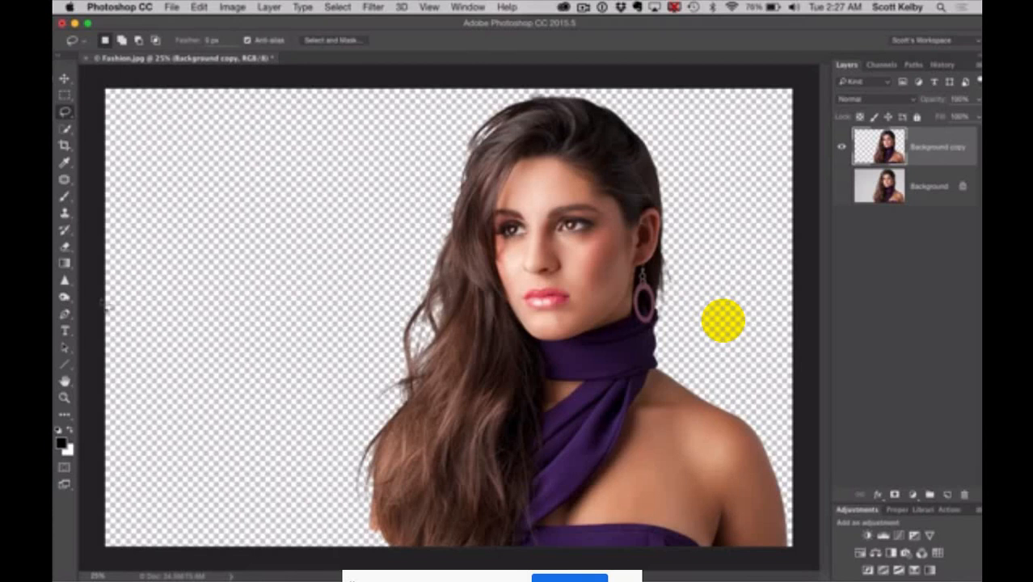
{"action": "left_click", "coordinate": [66, 234]}
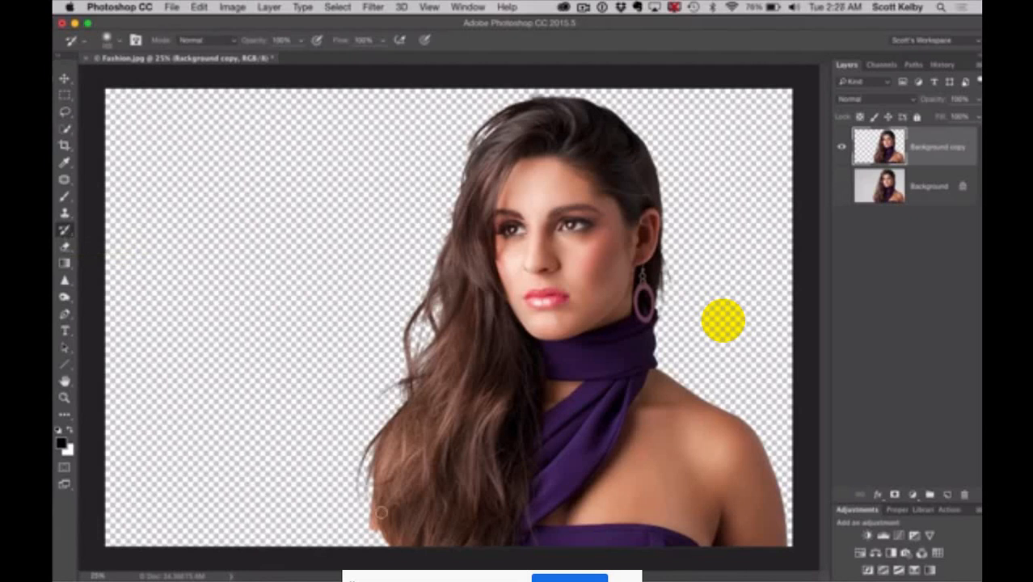
{"action": "left_click_drag", "start_coordinate": [381, 521], "coordinate": [373, 549]}
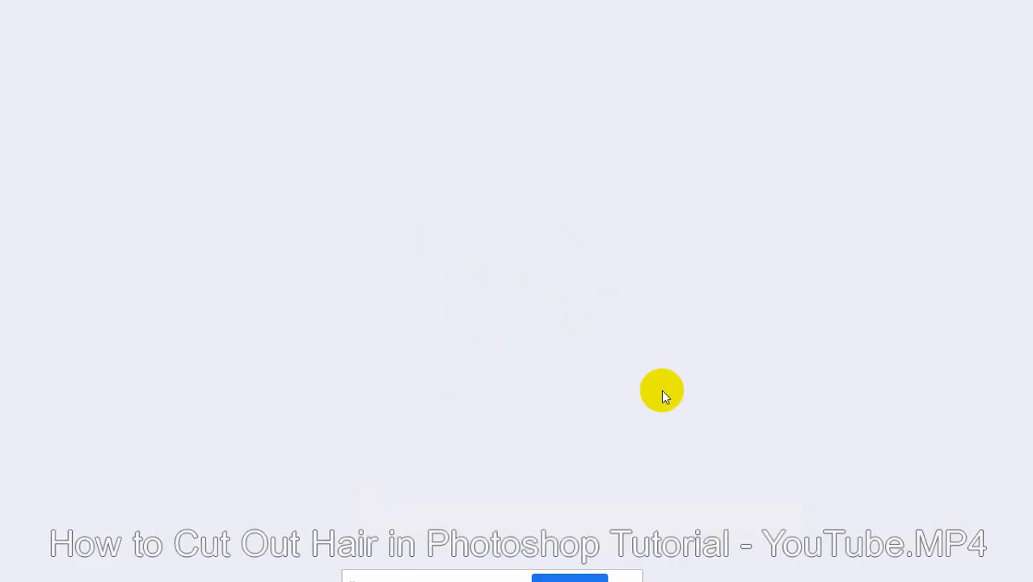
Raise the volume of 'How to Cut Out Hair in Photoshop Tutorial' to 193%, and skim through the video before returning to its start
{"action": "scroll", "coordinate": [661, 390], "scroll_direction": "up", "scroll_amount": 3}
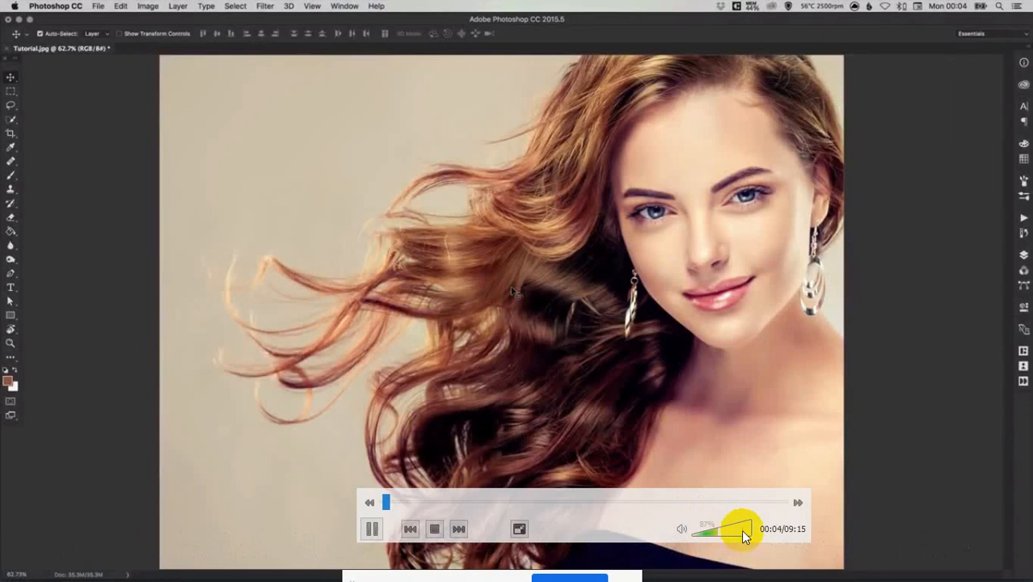
{"action": "scroll", "coordinate": [747, 530], "scroll_direction": "up", "scroll_amount": 10}
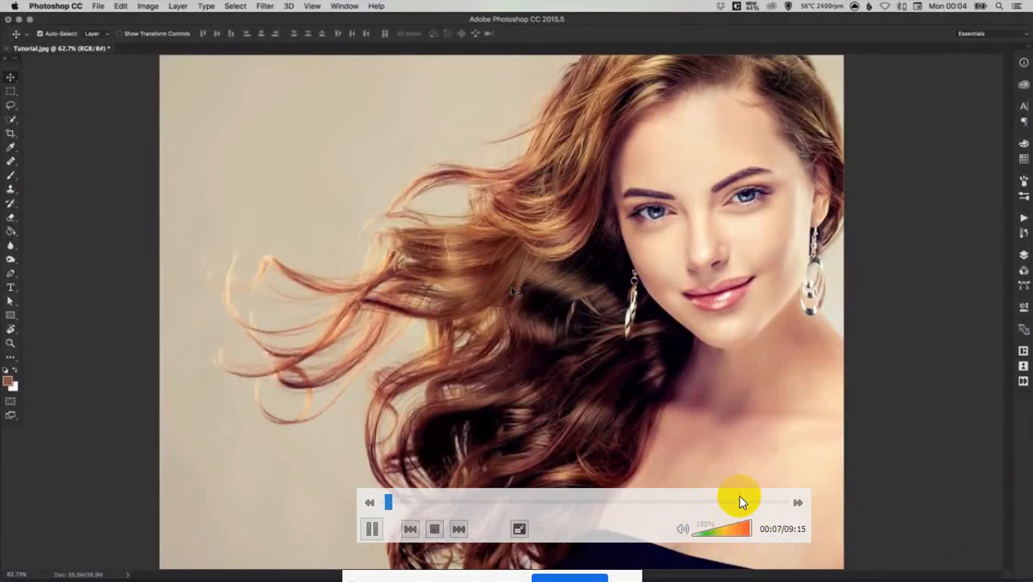
{"action": "left_click", "coordinate": [745, 502]}
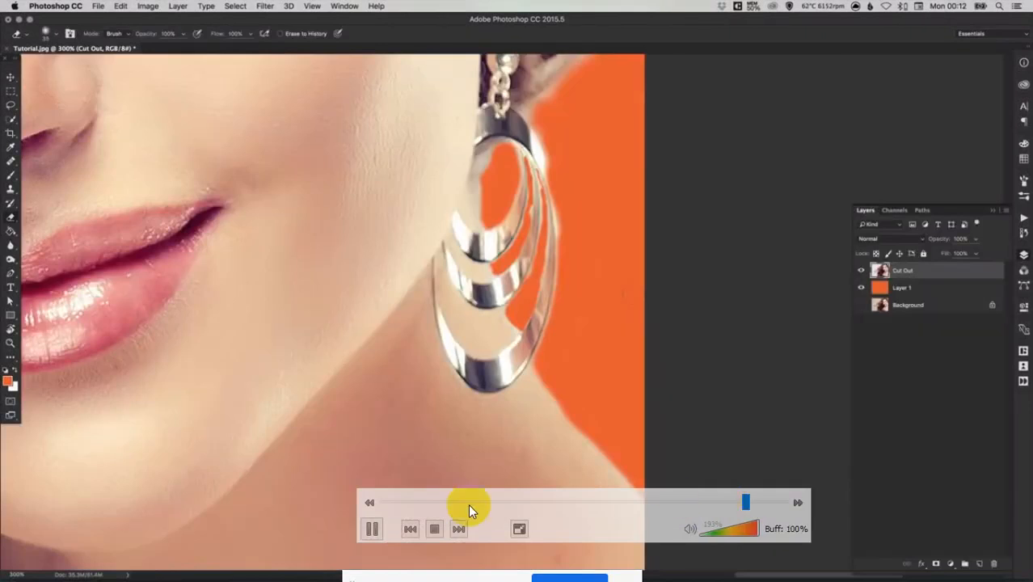
{"action": "left_click", "coordinate": [391, 502]}
{"action": "left_click_drag", "start_coordinate": [518, 502], "coordinate": [521, 547]}
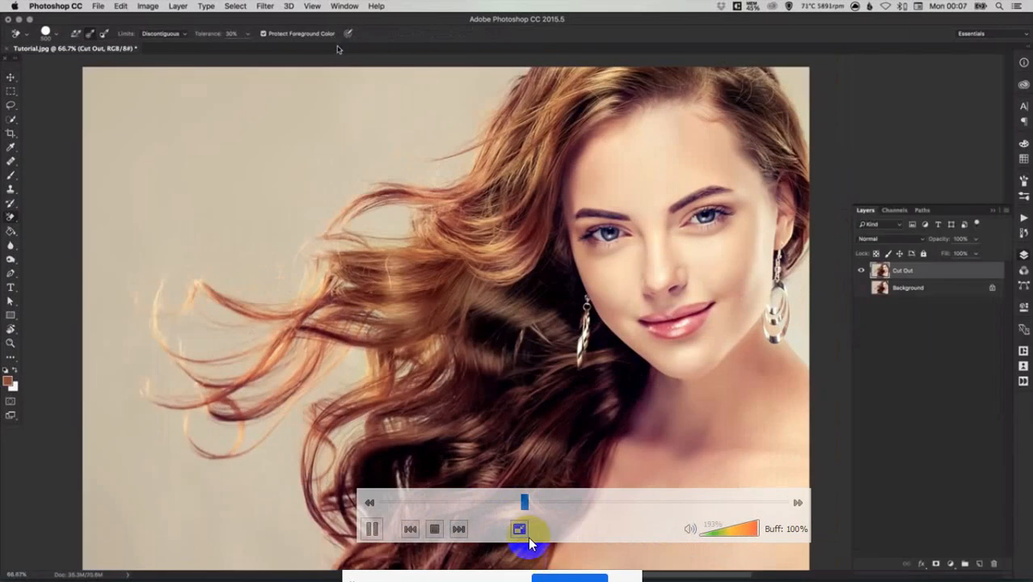
{"action": "left_click", "coordinate": [370, 503]}
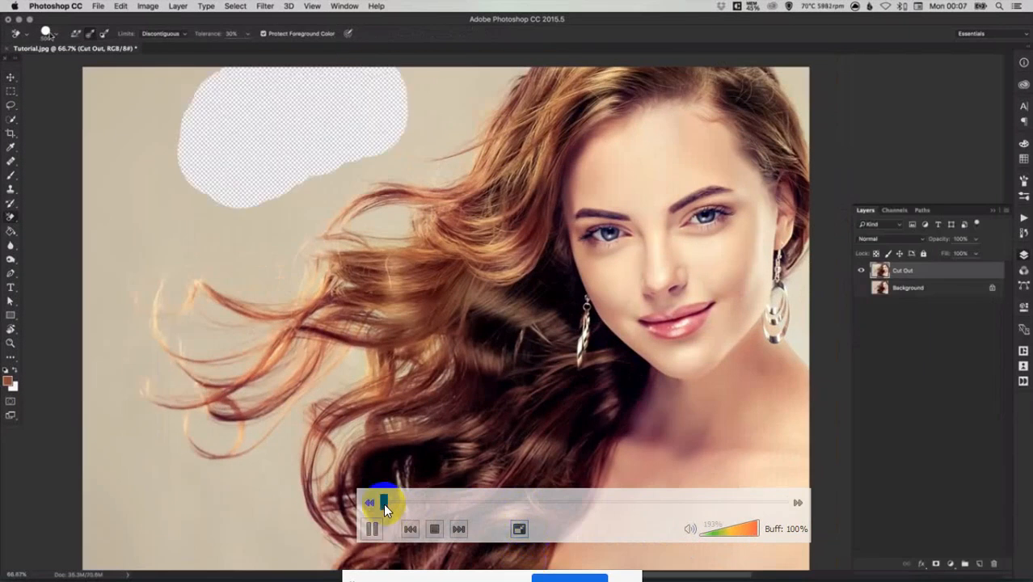
{"action": "left_click", "coordinate": [384, 503]}
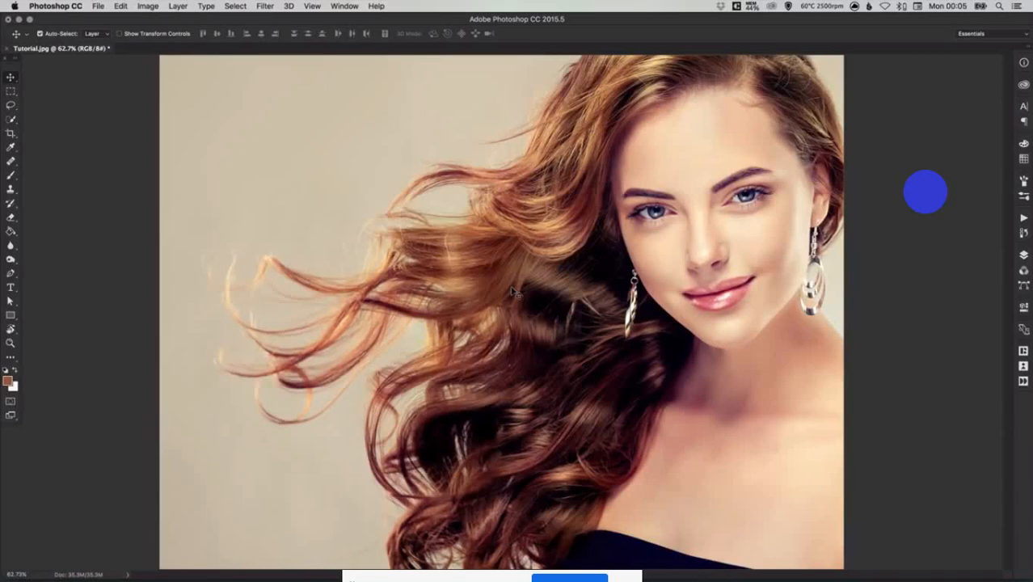
Duplicate the Background layer of Tutorial.jpg, hide the original, and name the copy "Cut Out"
{"action": "left_click", "coordinate": [1024, 254]}
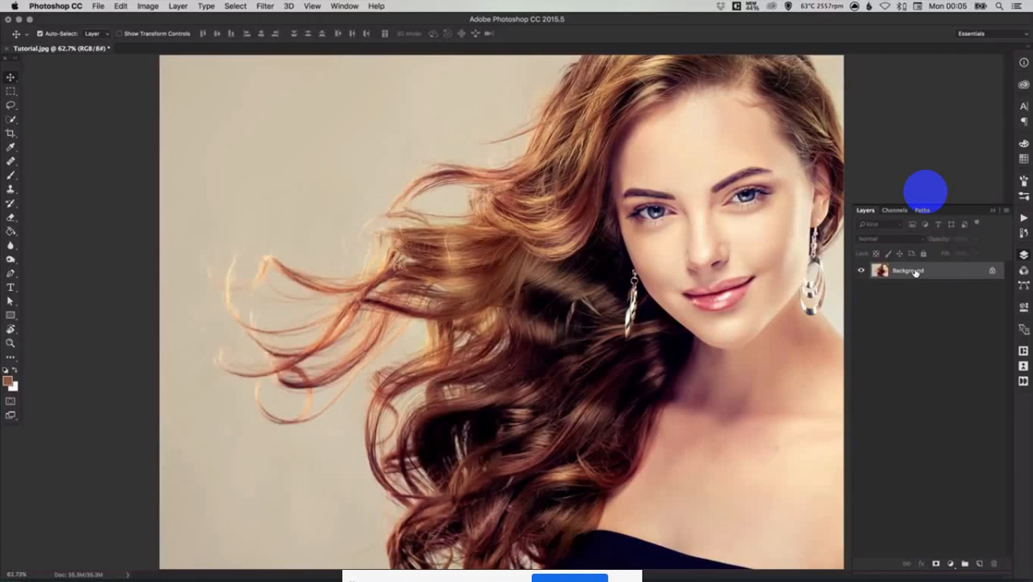
{"action": "key", "text": "super+j"}
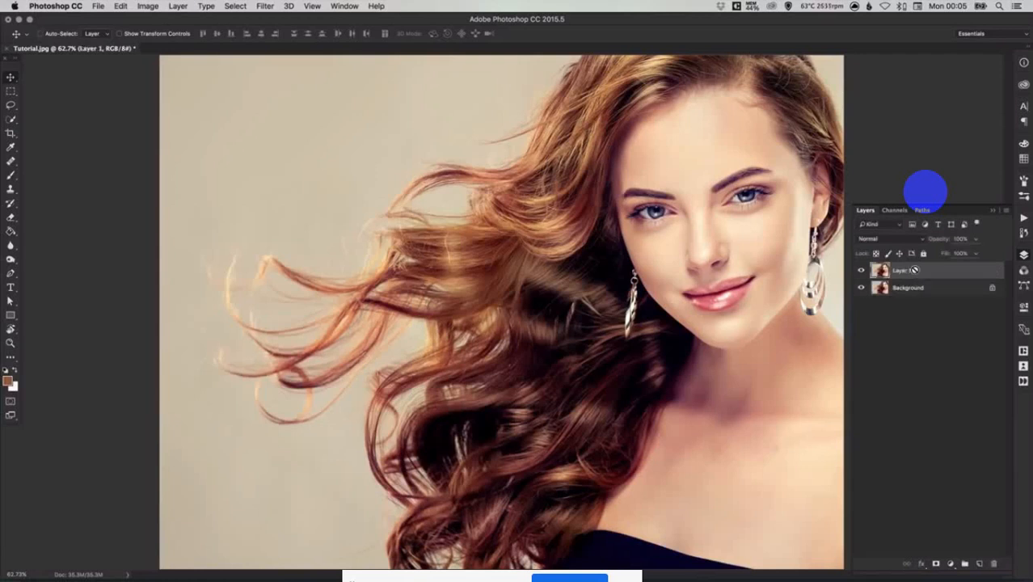
{"action": "left_click", "coordinate": [861, 289]}
{"action": "double_click", "coordinate": [898, 270]}
{"action": "type", "text": "Cut Out"}
{"action": "key", "text": "Return"}
Activate the Background Eraser tool with a 100 px brush and Once sampling
{"action": "left_click", "coordinate": [11, 217]}
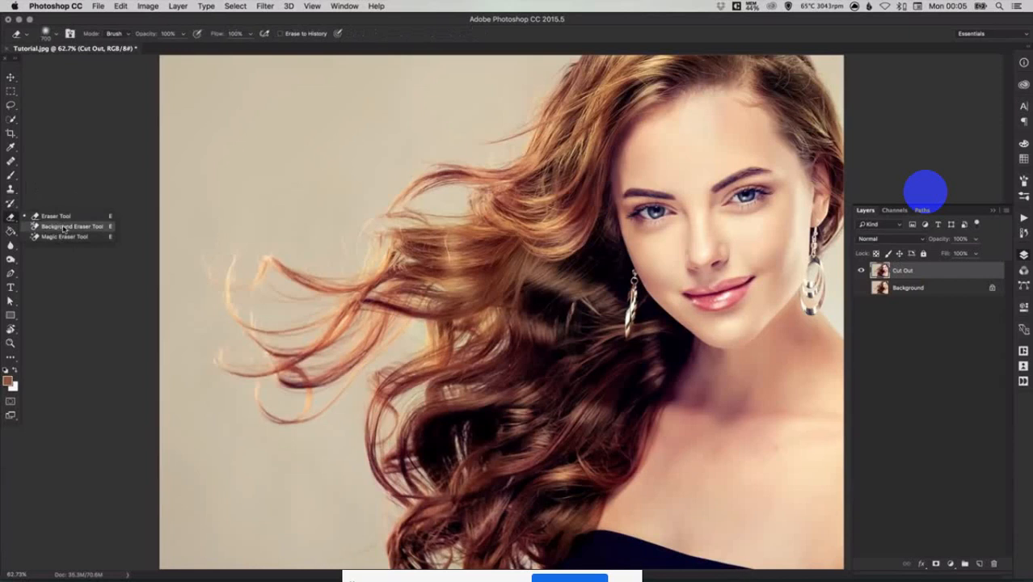
{"action": "left_click", "coordinate": [63, 229]}
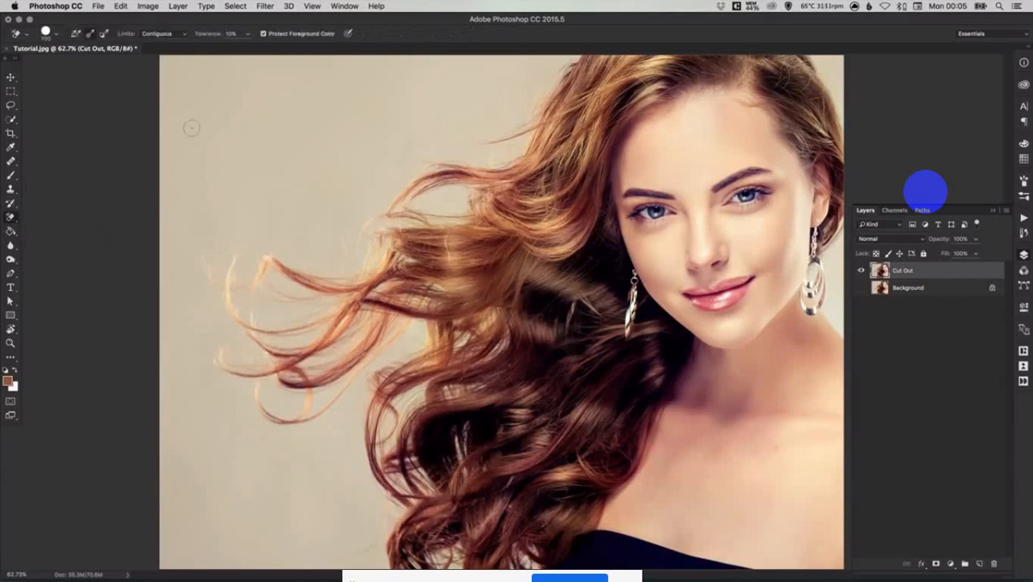
{"action": "left_click", "coordinate": [57, 36]}
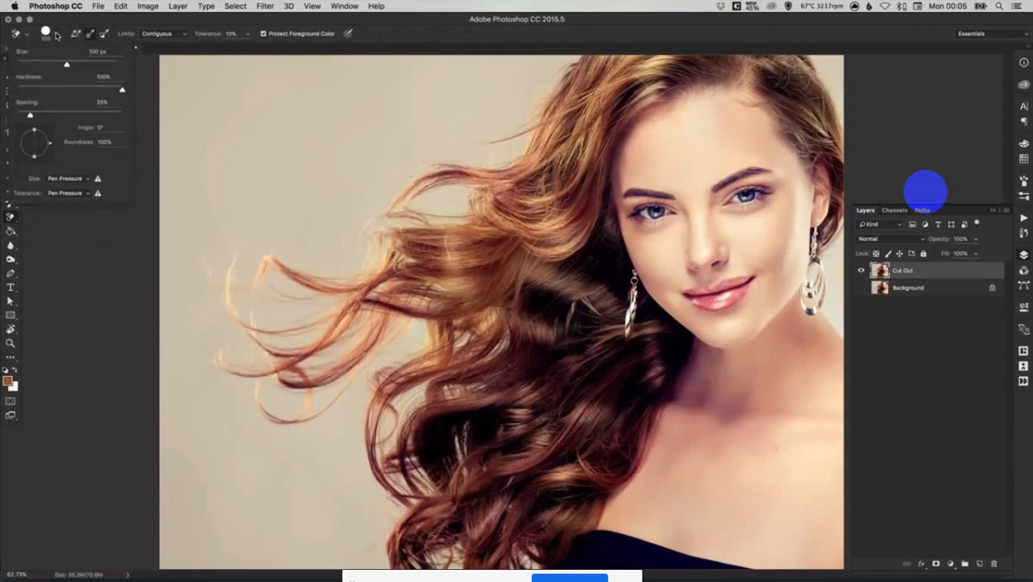
{"action": "mouse_move", "coordinate": [67, 66]}
{"action": "left_mouse_down"}
{"action": "mouse_move", "coordinate": [79, 66]}
{"action": "mouse_move", "coordinate": [66, 66]}
{"action": "left_mouse_up"}
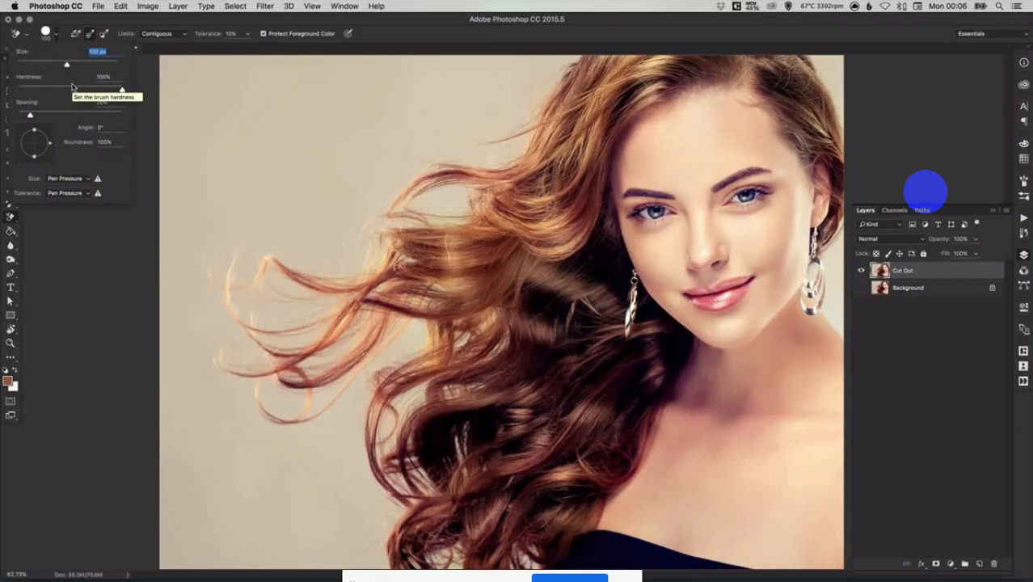
{"action": "left_click", "coordinate": [55, 37]}
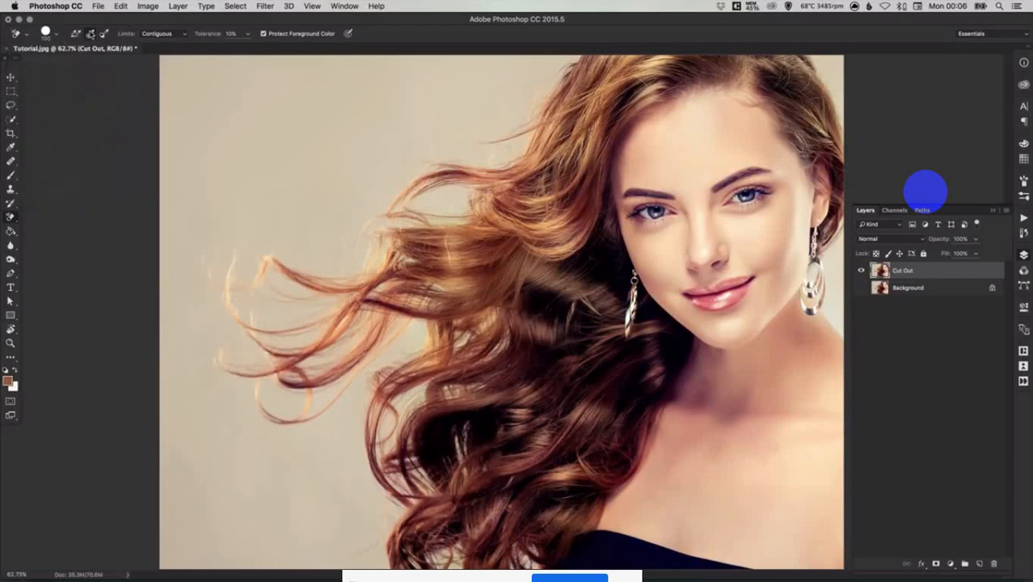
{"action": "left_click", "coordinate": [90, 36]}
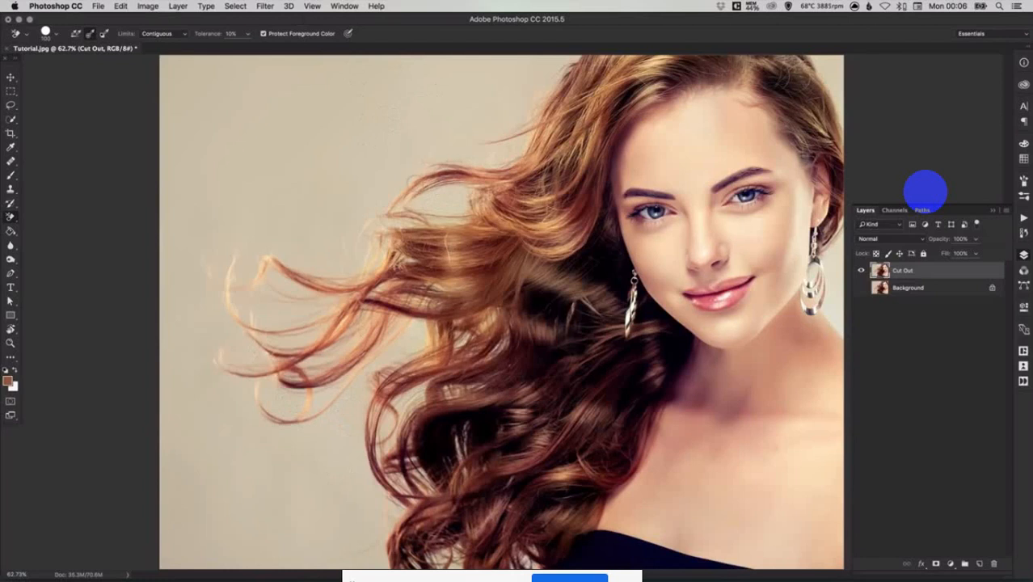
Set the Background Eraser's limits to Discontiguous with a 10% tolerance, and enlarge its brush to 500 px
{"action": "left_click", "coordinate": [163, 34]}
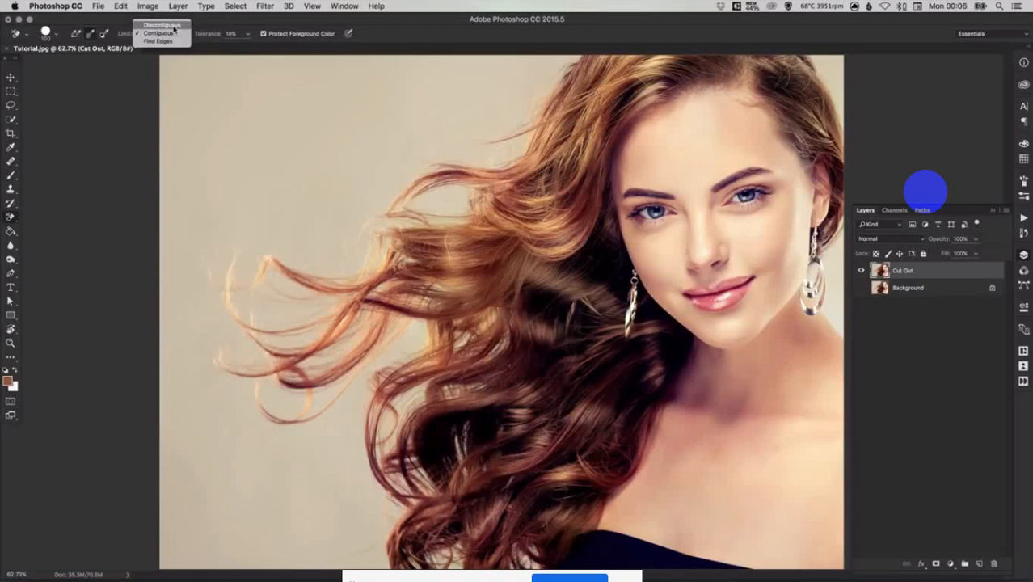
{"action": "left_click", "coordinate": [174, 26]}
{"action": "left_click_drag", "start_coordinate": [215, 38], "coordinate": [225, 37]}
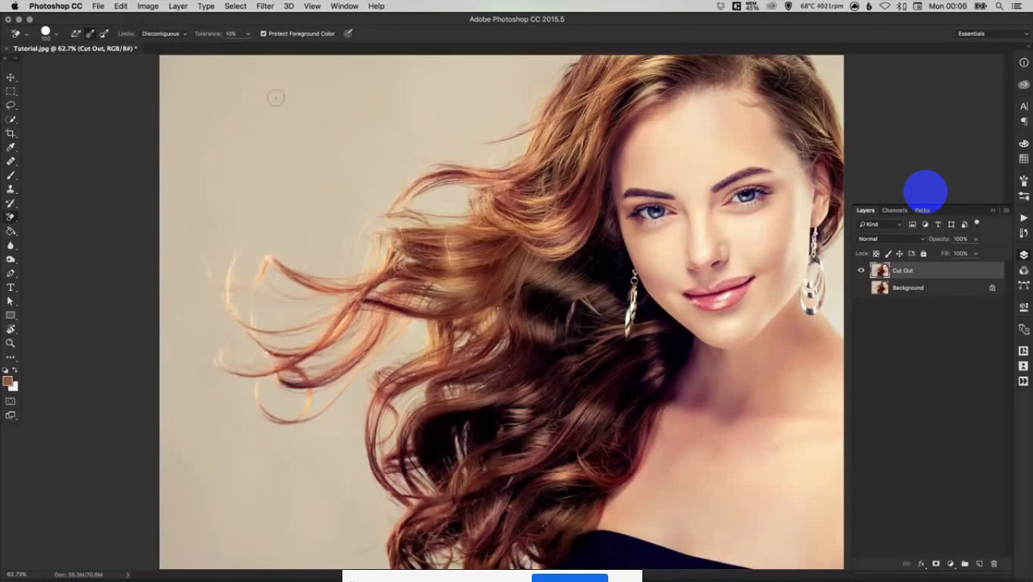
{"action": "key", "text": "bracketright"}
{"action": "key", "text": "bracketright"}
{"action": "key", "text": "bracketright"}
{"action": "key", "text": "bracketright"}
{"action": "key", "text": "bracketright"}
{"action": "key", "text": "bracketright"}
{"action": "key", "text": "bracketright"}
{"action": "key", "text": "bracketright"}
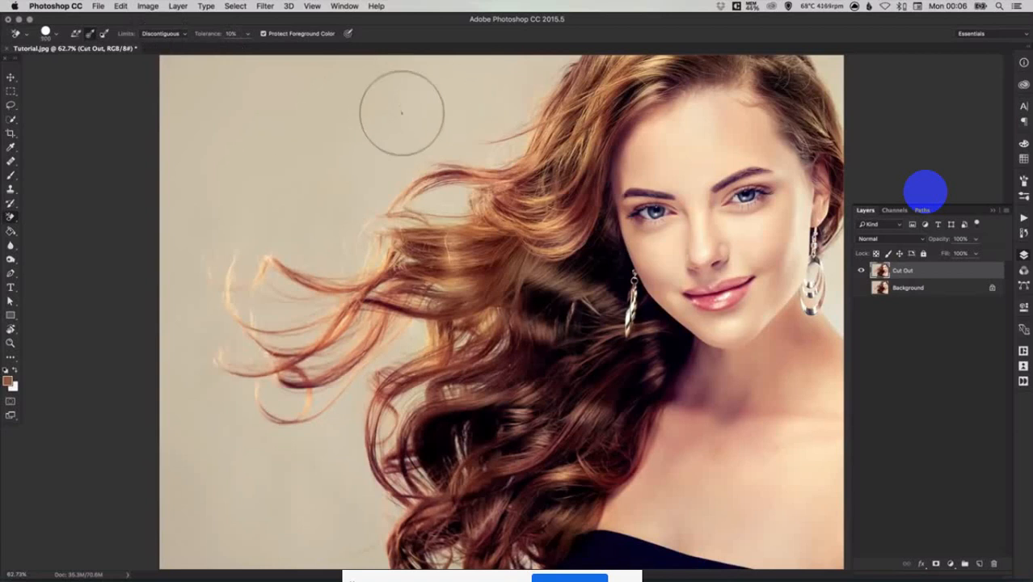
Try erasing the beige background around the flowing hair on the Cut Out layer, inspect the fine strands up close, and undo the erasing
{"action": "mouse_move", "coordinate": [401, 109]}
{"action": "left_mouse_down"}
{"action": "mouse_move", "coordinate": [444, 118]}
{"action": "mouse_move", "coordinate": [551, 59]}
{"action": "mouse_move", "coordinate": [495, 147]}
{"action": "mouse_move", "coordinate": [408, 179]}
{"action": "mouse_move", "coordinate": [368, 231]}
{"action": "mouse_move", "coordinate": [299, 405]}
{"action": "mouse_move", "coordinate": [336, 247]}
{"action": "mouse_move", "coordinate": [340, 267]}
{"action": "mouse_move", "coordinate": [243, 396]}
{"action": "mouse_move", "coordinate": [323, 251]}
{"action": "mouse_move", "coordinate": [322, 457]}
{"action": "left_mouse_up"}
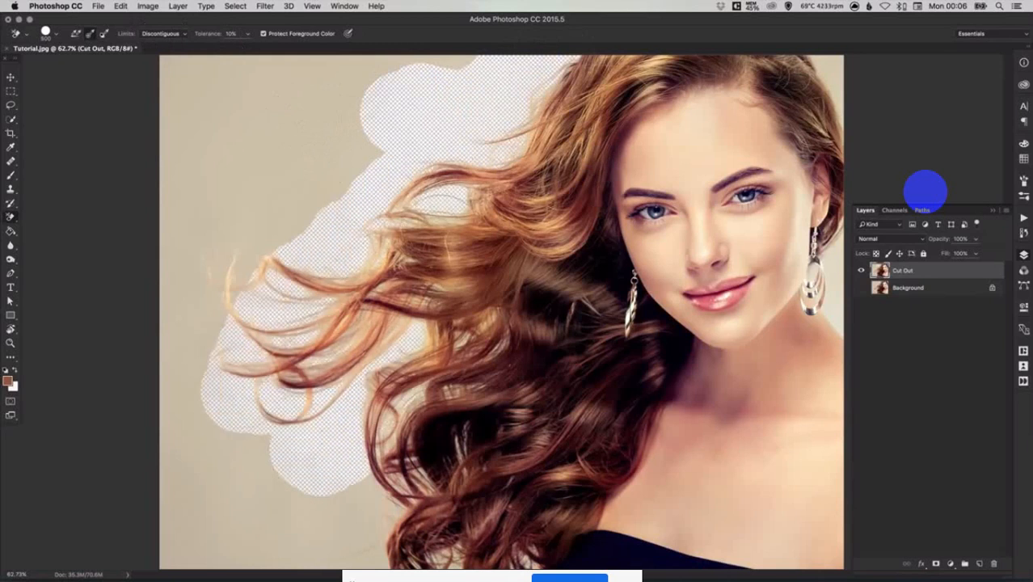
{"action": "key", "text": "z"}
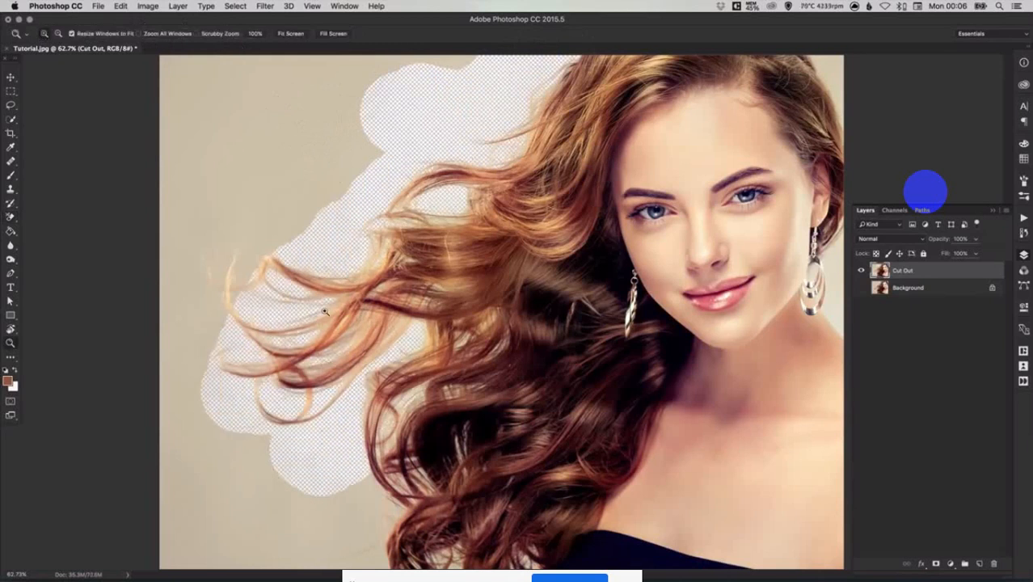
{"action": "left_click", "coordinate": [324, 312]}
{"action": "left_click", "coordinate": [358, 312]}
{"action": "left_click", "coordinate": [295, 297]}
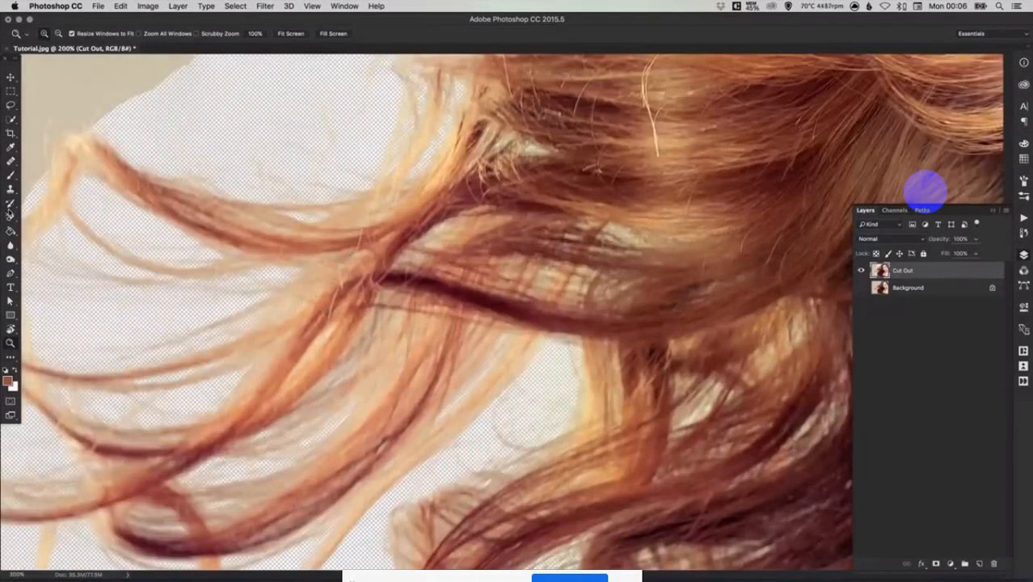
{"action": "left_click", "coordinate": [10, 216]}
{"action": "key", "text": "super+0"}
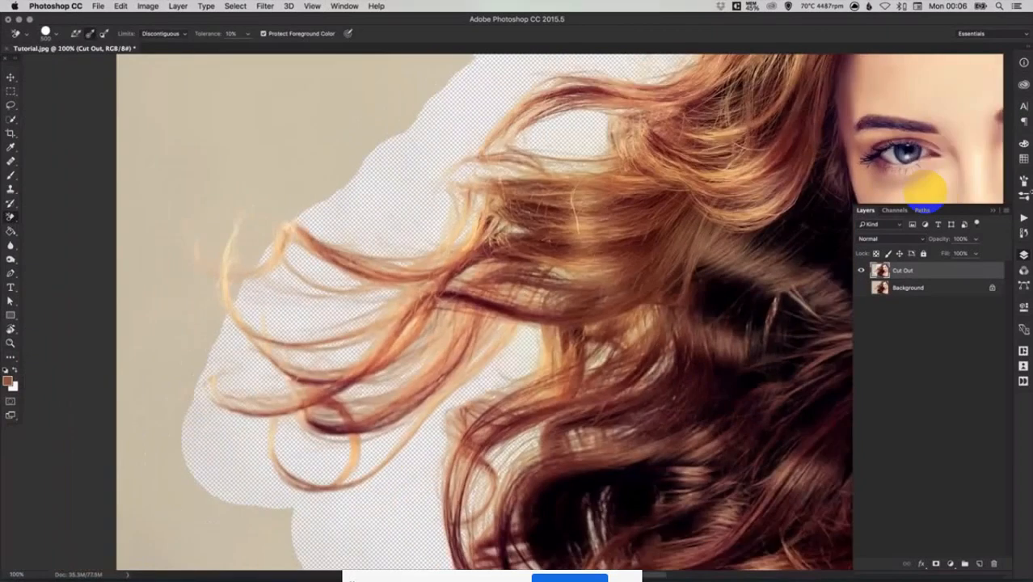
{"action": "scroll", "coordinate": [930, 190], "scroll_direction": "right", "scroll_amount": 5}
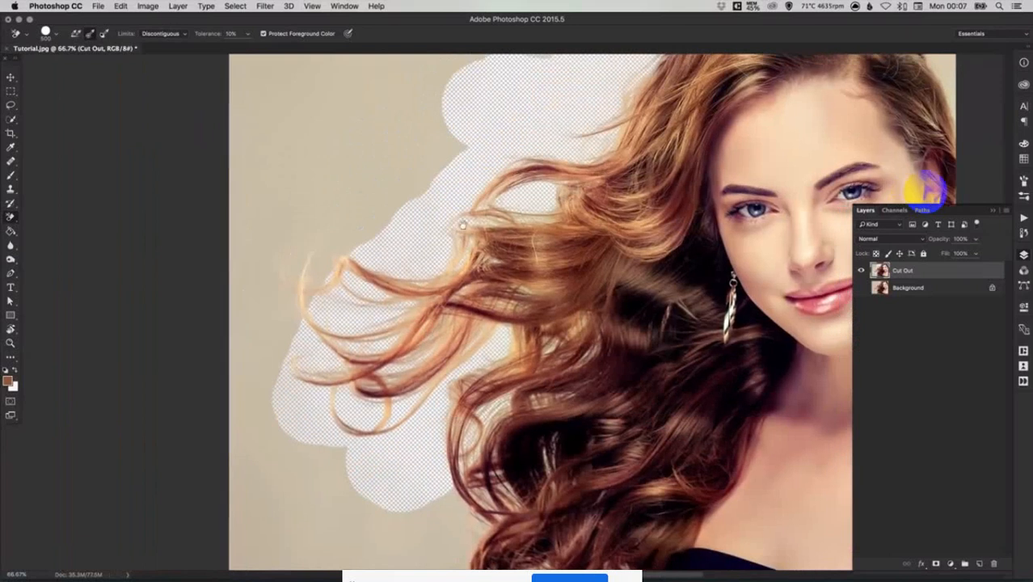
{"action": "key", "text": "super+z"}
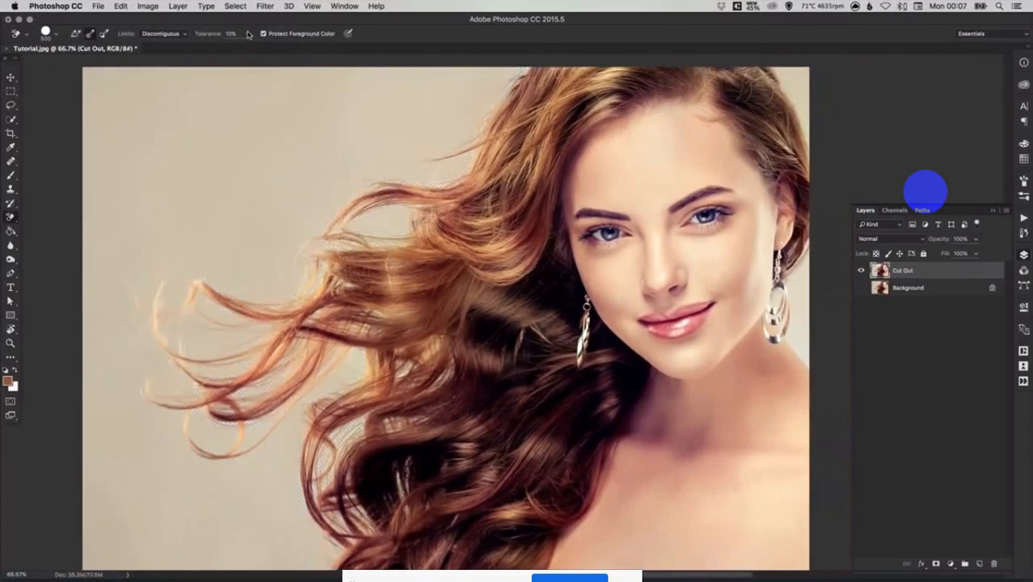
Try erasing the background around and through the hair with the tolerance set to 60%, and undo the strokes
{"action": "type", "text": "1"}
{"action": "key", "text": "Return"}
{"action": "mouse_move", "coordinate": [311, 126]}
{"action": "left_mouse_down"}
{"action": "mouse_move", "coordinate": [501, 87]}
{"action": "mouse_move", "coordinate": [368, 267]}
{"action": "mouse_move", "coordinate": [343, 315]}
{"action": "mouse_move", "coordinate": [331, 420]}
{"action": "mouse_move", "coordinate": [436, 376]}
{"action": "left_mouse_up"}
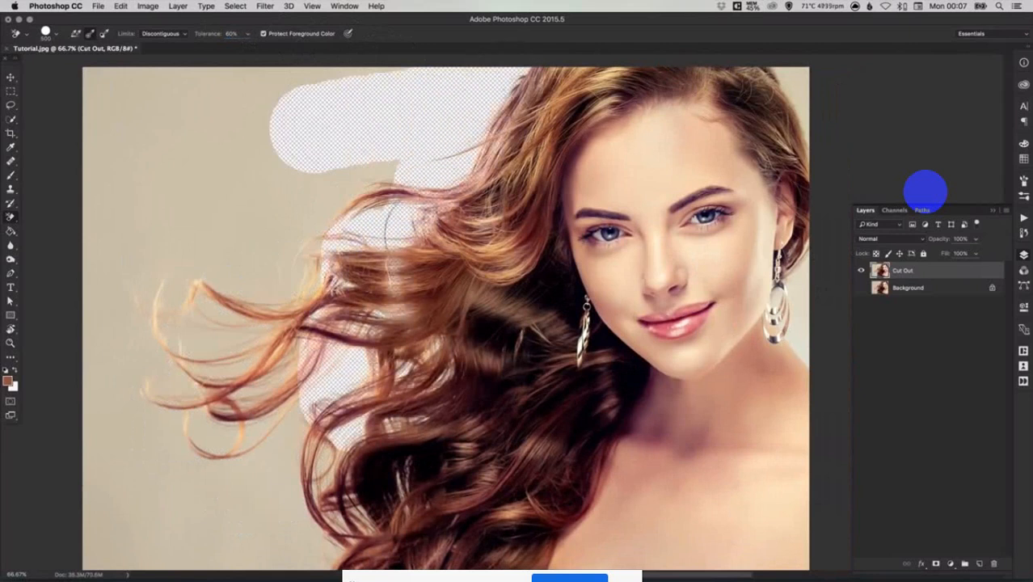
{"action": "left_click_drag", "start_coordinate": [339, 380], "coordinate": [311, 566]}
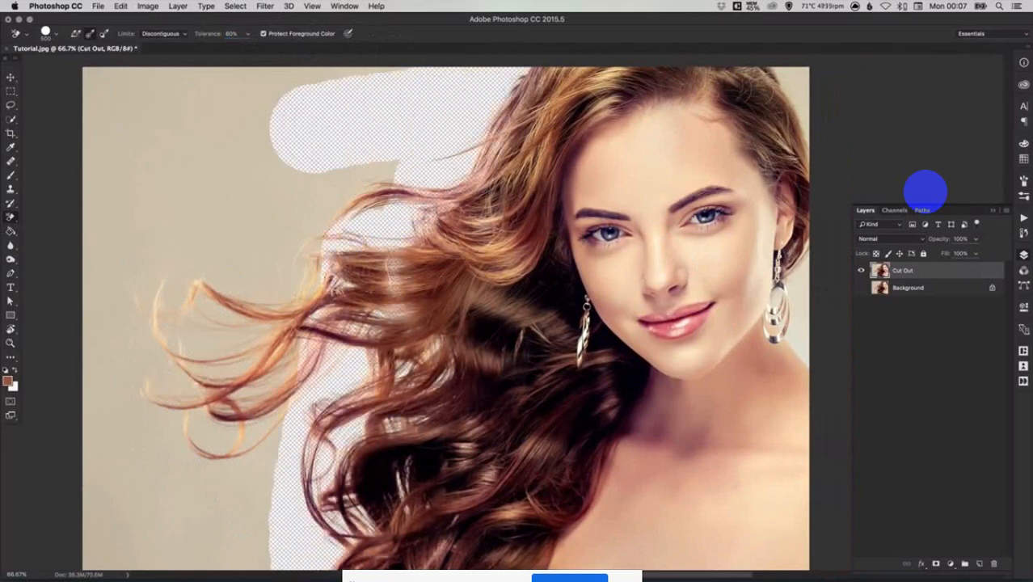
{"action": "left_click_drag", "start_coordinate": [510, 270], "coordinate": [461, 150]}
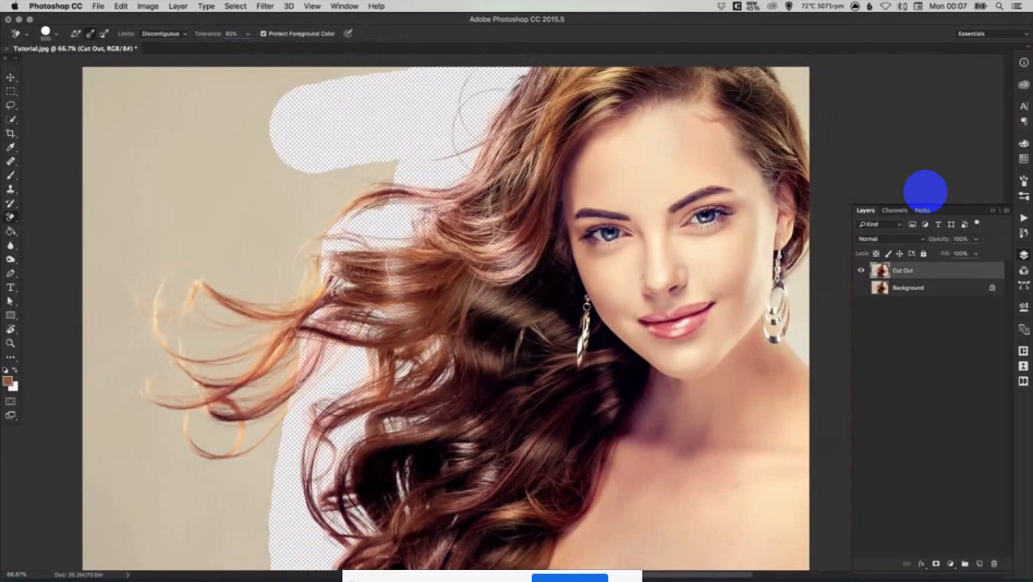
{"action": "key", "text": "super+z"}
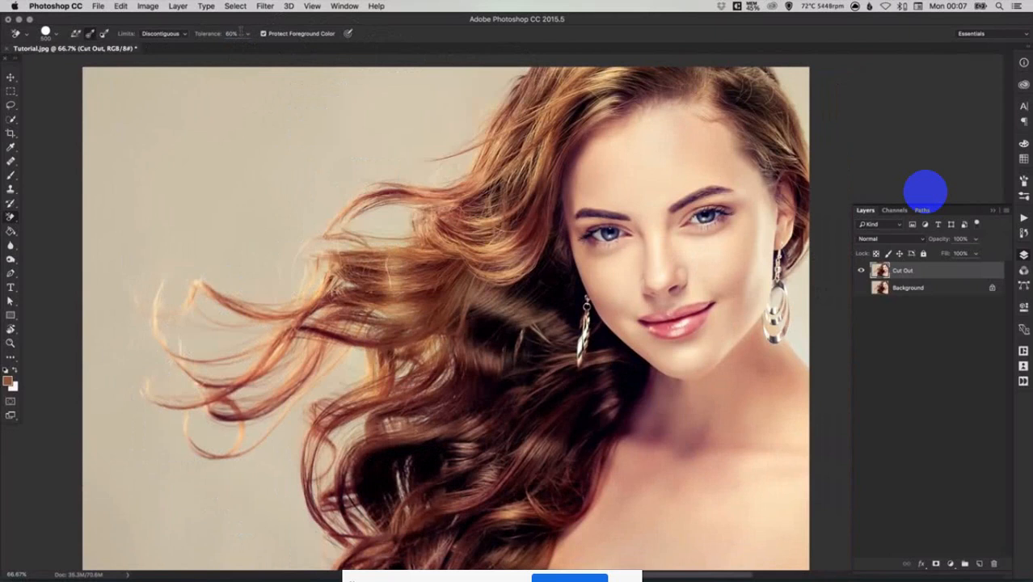
Set the Background Eraser's tolerance to 30% and sample a brown tone from the hair as the protected foreground color
{"action": "left_click", "coordinate": [237, 33]}
{"action": "type", "text": "1"}
{"action": "key", "text": "Return"}
{"action": "left_click", "coordinate": [8, 380]}
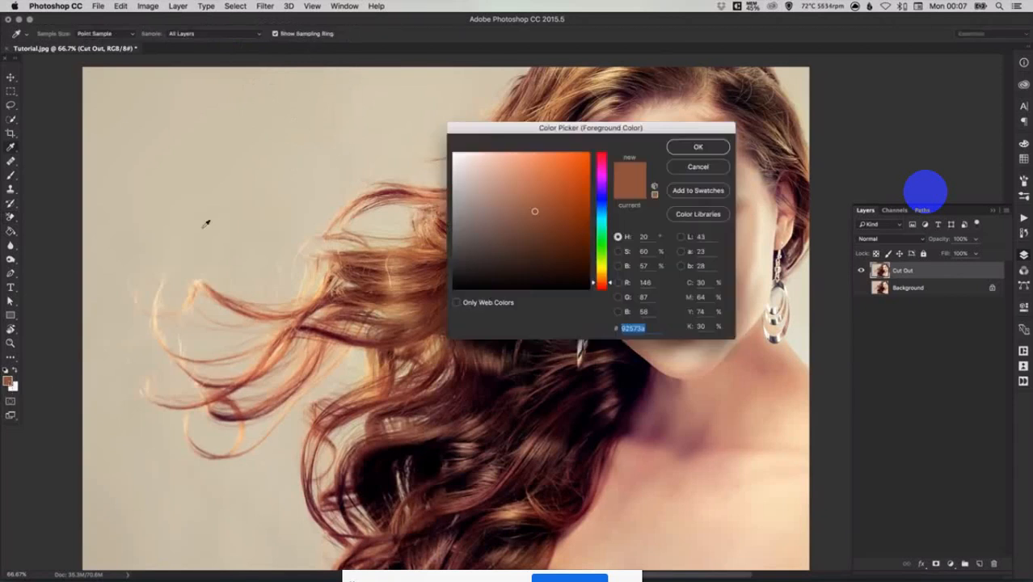
{"action": "left_click_drag", "start_coordinate": [524, 127], "coordinate": [592, 119]}
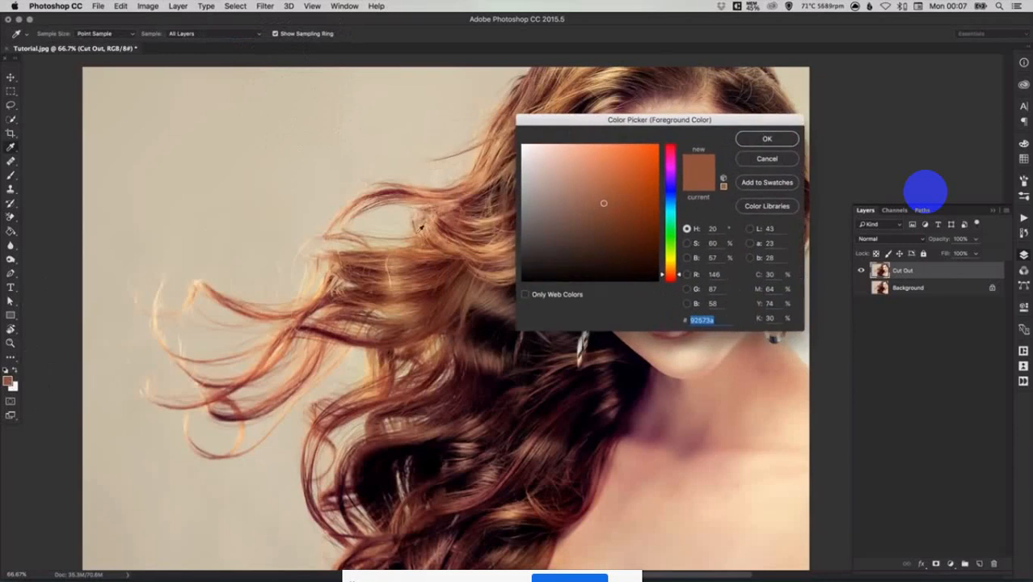
{"action": "left_click", "coordinate": [449, 230]}
{"action": "mouse_move", "coordinate": [451, 233]}
{"action": "left_mouse_down"}
{"action": "mouse_move", "coordinate": [433, 265]}
{"action": "mouse_move", "coordinate": [433, 256]}
{"action": "left_mouse_up"}
{"action": "left_click", "coordinate": [768, 139]}
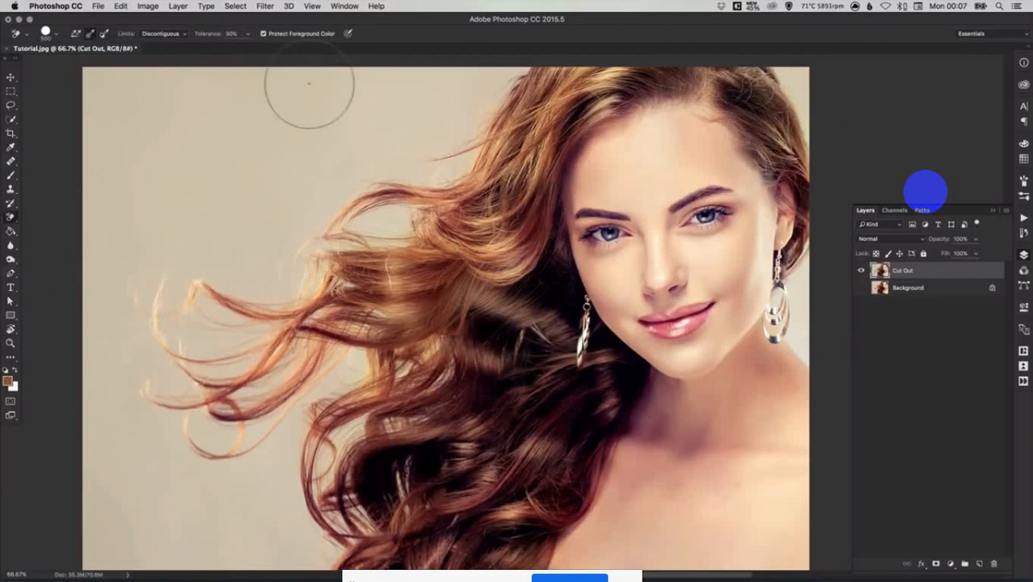
Test the eraser on the background above the hair, soften the brush to 50% hardness, and undo the test erasing
{"action": "left_click", "coordinate": [297, 124]}
{"action": "mouse_move", "coordinate": [298, 123]}
{"action": "left_mouse_down"}
{"action": "mouse_move", "coordinate": [359, 115]}
{"action": "mouse_move", "coordinate": [365, 98]}
{"action": "mouse_move", "coordinate": [262, 152]}
{"action": "mouse_move", "coordinate": [221, 148]}
{"action": "mouse_move", "coordinate": [226, 123]}
{"action": "mouse_move", "coordinate": [261, 94]}
{"action": "mouse_move", "coordinate": [308, 96]}
{"action": "left_mouse_up"}
{"action": "left_click", "coordinate": [49, 33]}
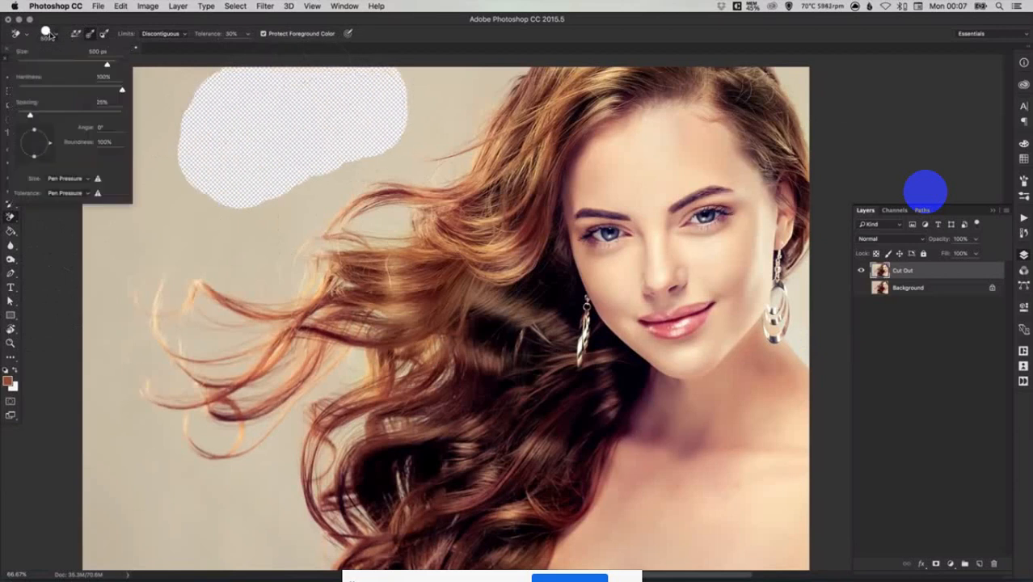
{"action": "left_click", "coordinate": [73, 88]}
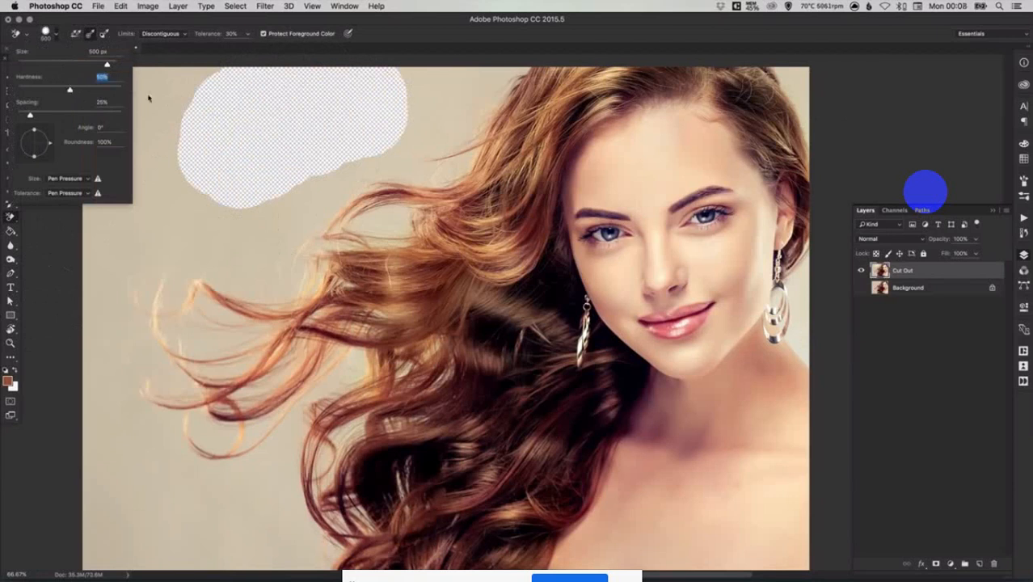
{"action": "key", "text": "super+z"}
Erase the beige background around and through the flowing hair and beside the top of the head on the Cut Out layer
{"action": "mouse_move", "coordinate": [252, 153]}
{"action": "left_mouse_down"}
{"action": "mouse_move", "coordinate": [239, 143]}
{"action": "mouse_move", "coordinate": [251, 115]}
{"action": "mouse_move", "coordinate": [267, 130]}
{"action": "mouse_move", "coordinate": [323, 96]}
{"action": "mouse_move", "coordinate": [514, 71]}
{"action": "mouse_move", "coordinate": [443, 148]}
{"action": "mouse_move", "coordinate": [346, 149]}
{"action": "mouse_move", "coordinate": [355, 190]}
{"action": "mouse_move", "coordinate": [380, 210]}
{"action": "mouse_move", "coordinate": [344, 234]}
{"action": "mouse_move", "coordinate": [289, 230]}
{"action": "mouse_move", "coordinate": [189, 180]}
{"action": "mouse_move", "coordinate": [190, 115]}
{"action": "mouse_move", "coordinate": [98, 154]}
{"action": "mouse_move", "coordinate": [138, 242]}
{"action": "mouse_move", "coordinate": [189, 238]}
{"action": "mouse_move", "coordinate": [254, 299]}
{"action": "mouse_move", "coordinate": [305, 281]}
{"action": "mouse_move", "coordinate": [347, 384]}
{"action": "mouse_move", "coordinate": [477, 392]}
{"action": "mouse_move", "coordinate": [356, 234]}
{"action": "left_mouse_up"}
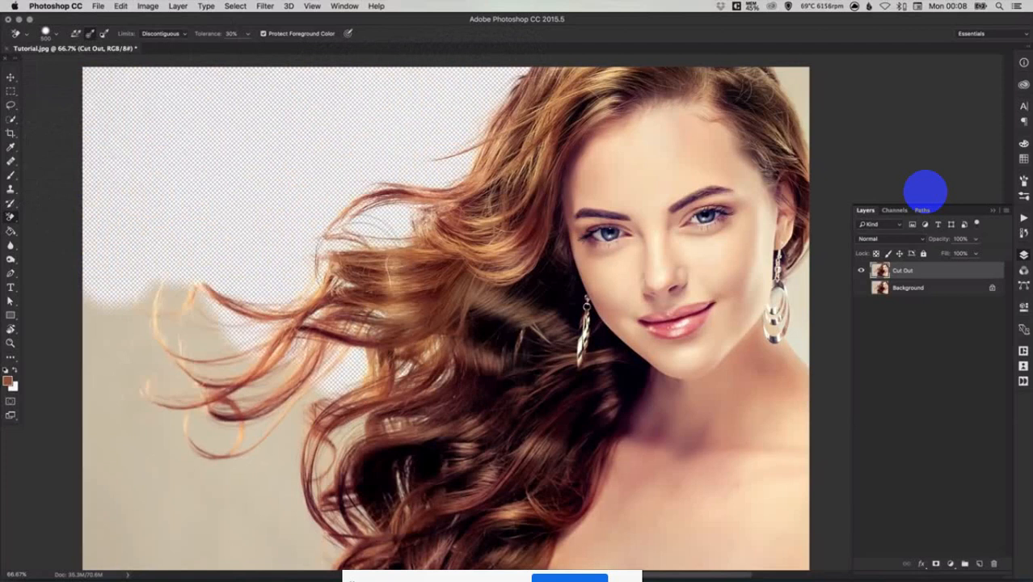
{"action": "mouse_move", "coordinate": [307, 267]}
{"action": "left_mouse_down"}
{"action": "mouse_move", "coordinate": [250, 355]}
{"action": "mouse_move", "coordinate": [267, 412]}
{"action": "mouse_move", "coordinate": [202, 437]}
{"action": "mouse_move", "coordinate": [130, 340]}
{"action": "mouse_move", "coordinate": [149, 426]}
{"action": "mouse_move", "coordinate": [133, 438]}
{"action": "mouse_move", "coordinate": [95, 341]}
{"action": "mouse_move", "coordinate": [105, 356]}
{"action": "mouse_move", "coordinate": [103, 449]}
{"action": "mouse_move", "coordinate": [173, 507]}
{"action": "mouse_move", "coordinate": [195, 479]}
{"action": "mouse_move", "coordinate": [250, 509]}
{"action": "mouse_move", "coordinate": [299, 501]}
{"action": "mouse_move", "coordinate": [324, 420]}
{"action": "mouse_move", "coordinate": [356, 428]}
{"action": "left_mouse_up"}
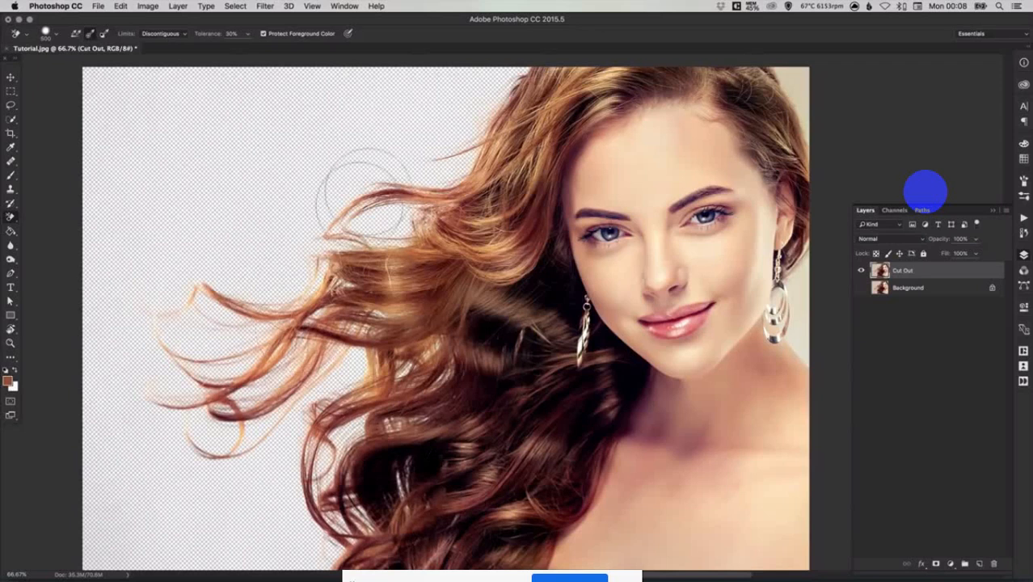
{"action": "left_click_drag", "start_coordinate": [790, 79], "coordinate": [833, 101]}
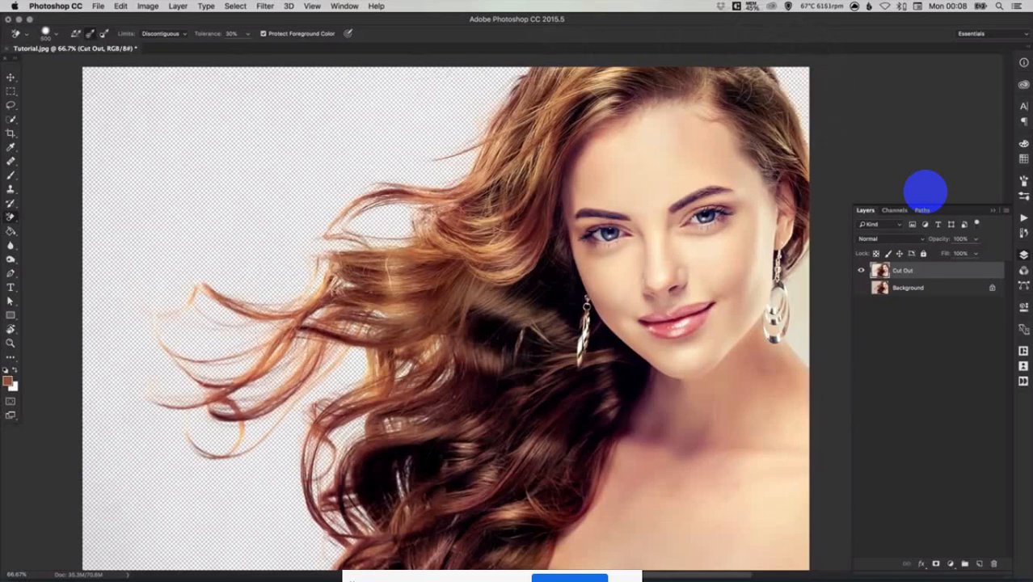
Try erasing the background around the earring beside the neck, inspect the cheek up close, and undo the erasing
{"action": "mouse_move", "coordinate": [808, 293]}
{"action": "left_mouse_down"}
{"action": "mouse_move", "coordinate": [786, 295]}
{"action": "mouse_move", "coordinate": [781, 319]}
{"action": "mouse_move", "coordinate": [756, 311]}
{"action": "mouse_move", "coordinate": [767, 300]}
{"action": "left_mouse_up"}
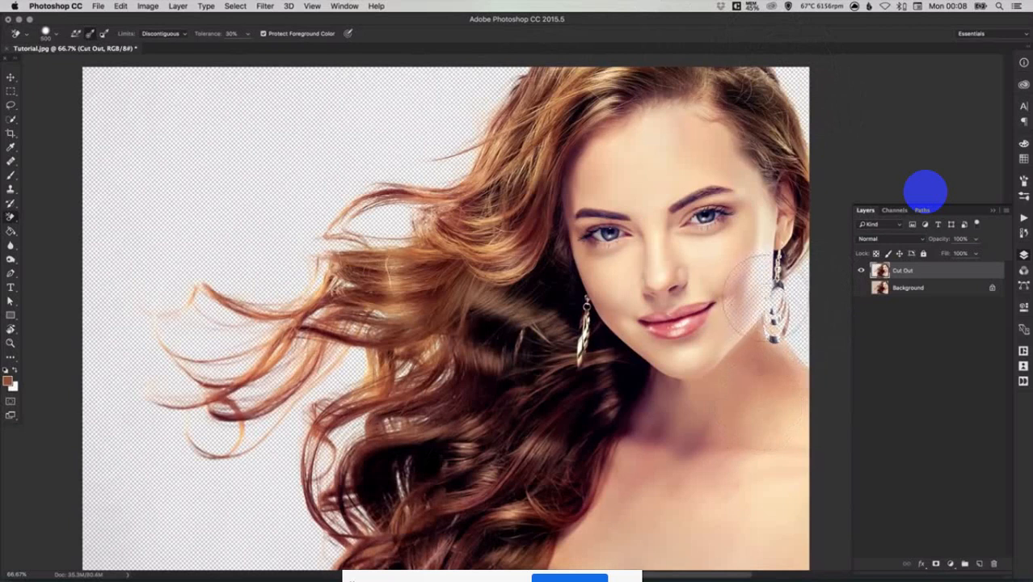
{"action": "key", "text": "z"}
{"action": "left_click", "coordinate": [537, 246]}
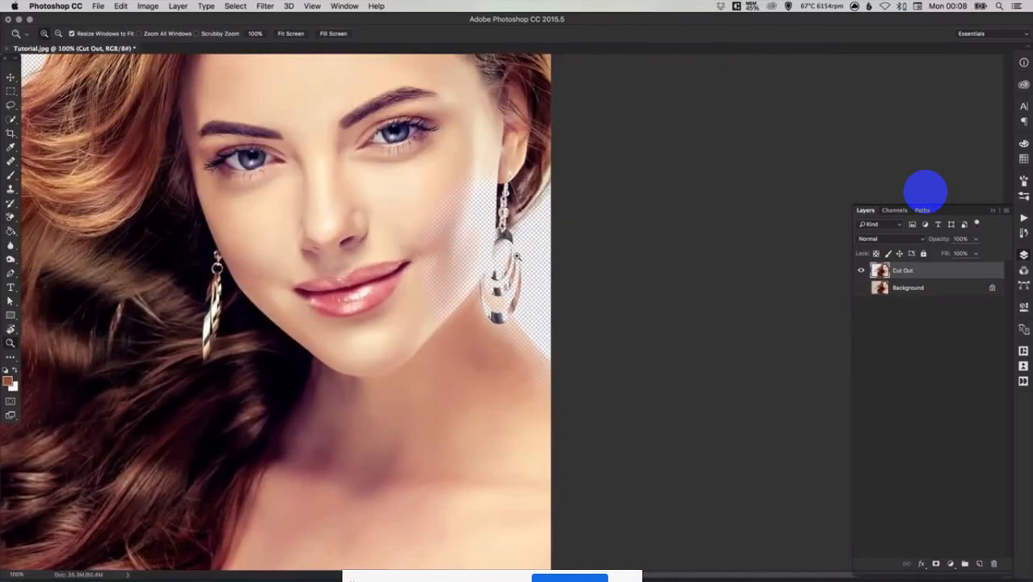
{"action": "left_click", "coordinate": [519, 257]}
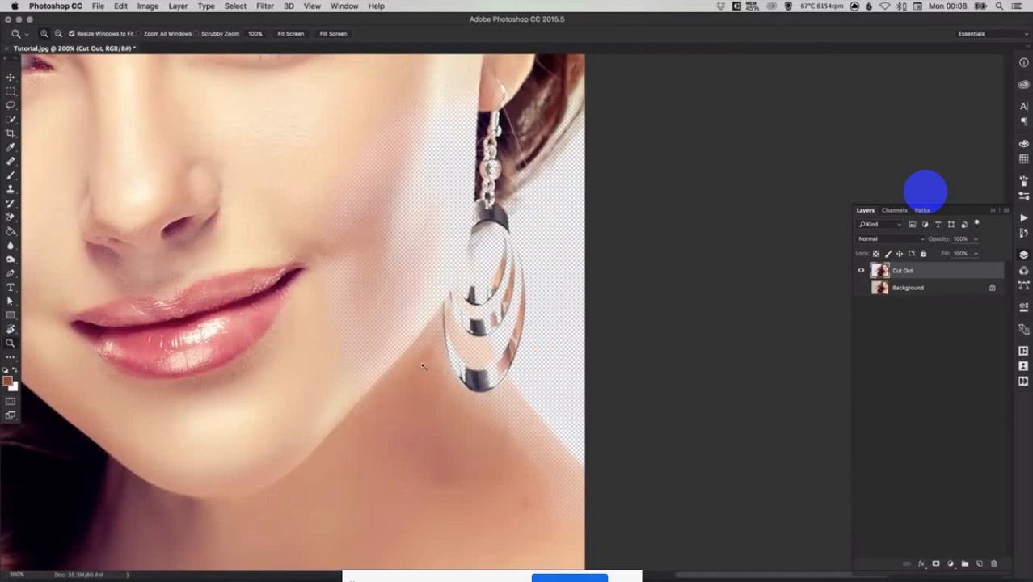
{"action": "key", "text": "super+z"}
{"action": "scroll", "coordinate": [580, 258], "scroll_direction": "left", "scroll_amount": 2}
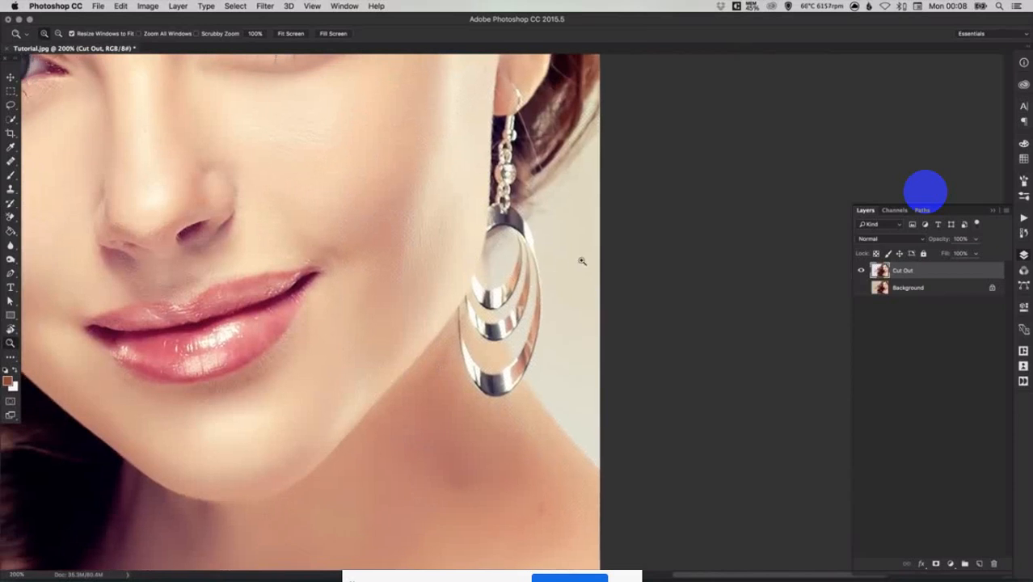
Switch to the regular Eraser tool, reduce its brush to 100 px, and erase the background between the earring and the image edge
{"action": "key", "text": "e"}
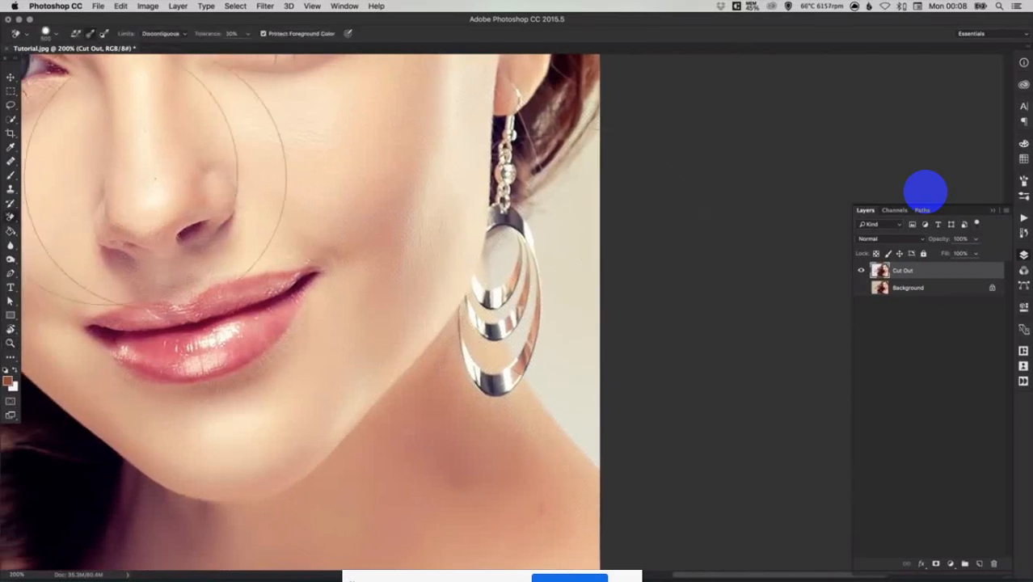
{"action": "mouse_move", "coordinate": [15, 218]}
{"action": "left_mouse_down"}
{"action": "mouse_move", "coordinate": [38, 222]}
{"action": "mouse_move", "coordinate": [48, 211]}
{"action": "left_mouse_up"}
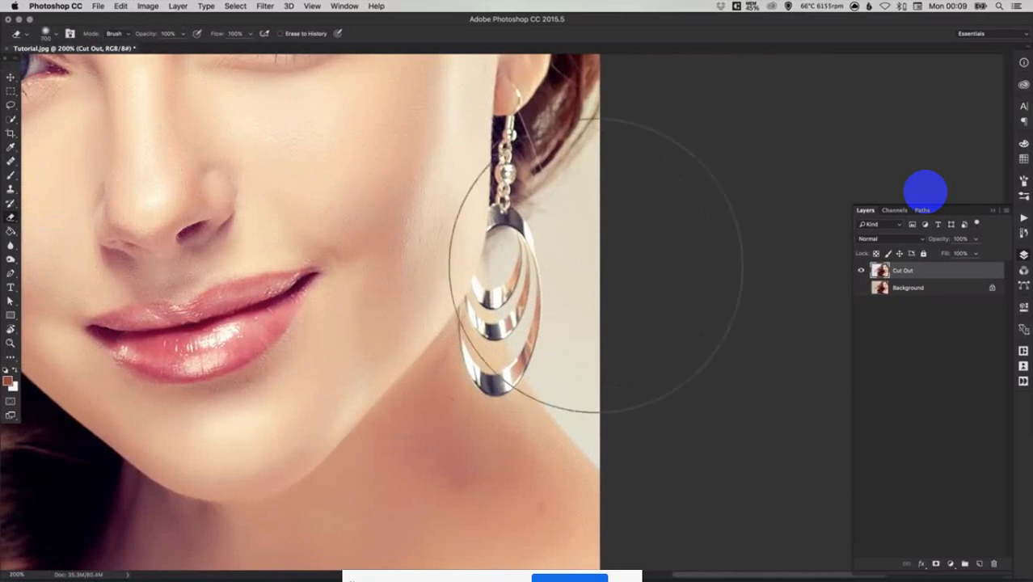
{"action": "key", "text": "bracketleft"}
{"action": "key", "text": "bracketleft"}
{"action": "key", "text": "bracketleft"}
{"action": "key", "text": "bracketleft"}
{"action": "key", "text": "bracketleft"}
{"action": "key", "text": "bracketleft"}
{"action": "key", "text": "bracketleft"}
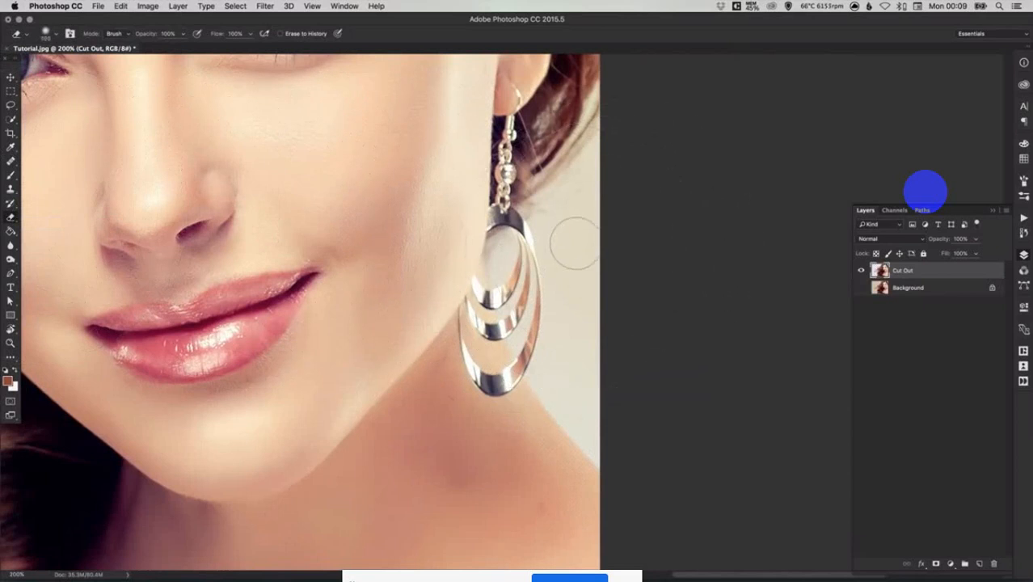
{"action": "mouse_move", "coordinate": [571, 230]}
{"action": "left_mouse_down"}
{"action": "mouse_move", "coordinate": [589, 196]}
{"action": "mouse_move", "coordinate": [555, 245]}
{"action": "mouse_move", "coordinate": [589, 167]}
{"action": "mouse_move", "coordinate": [577, 184]}
{"action": "mouse_move", "coordinate": [610, 150]}
{"action": "mouse_move", "coordinate": [560, 209]}
{"action": "mouse_move", "coordinate": [542, 220]}
{"action": "mouse_move", "coordinate": [531, 213]}
{"action": "mouse_move", "coordinate": [551, 237]}
{"action": "mouse_move", "coordinate": [534, 209]}
{"action": "mouse_move", "coordinate": [559, 194]}
{"action": "mouse_move", "coordinate": [559, 220]}
{"action": "mouse_move", "coordinate": [591, 169]}
{"action": "mouse_move", "coordinate": [591, 242]}
{"action": "mouse_move", "coordinate": [584, 276]}
{"action": "mouse_move", "coordinate": [576, 275]}
{"action": "mouse_move", "coordinate": [584, 296]}
{"action": "mouse_move", "coordinate": [577, 268]}
{"action": "mouse_move", "coordinate": [576, 286]}
{"action": "mouse_move", "coordinate": [594, 370]}
{"action": "mouse_move", "coordinate": [579, 267]}
{"action": "mouse_move", "coordinate": [560, 276]}
{"action": "mouse_move", "coordinate": [542, 231]}
{"action": "left_mouse_up"}
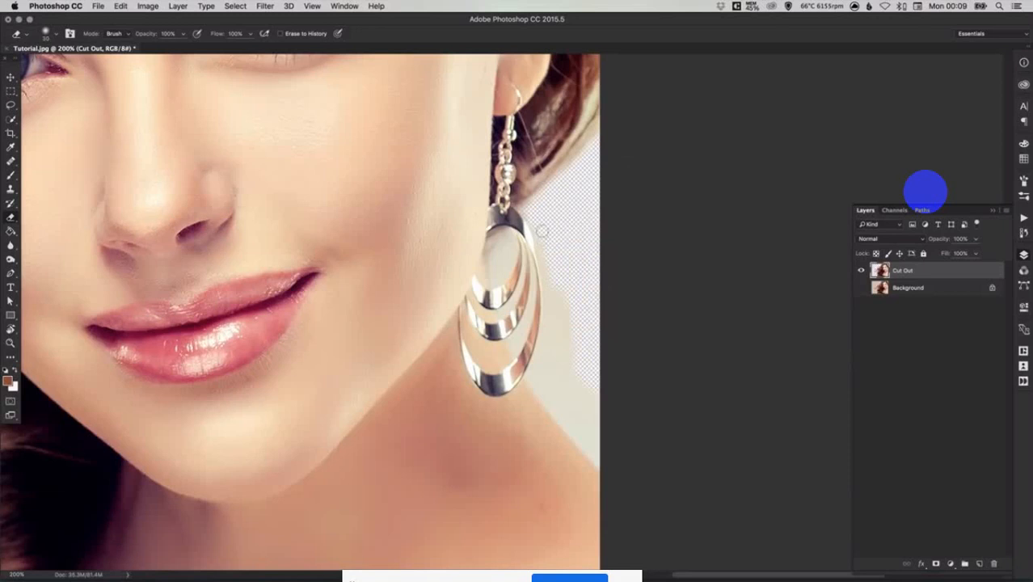
Erase the background closely along the earring's outer edge, adjusting the brush size to fit the narrow gaps
{"action": "key", "text": "["}
{"action": "key", "text": "["}
{"action": "left_click_drag", "start_coordinate": [540, 260], "coordinate": [546, 321]}
{"action": "key", "text": "bracketright"}
{"action": "key", "text": "bracketright"}
{"action": "key", "text": "bracketright"}
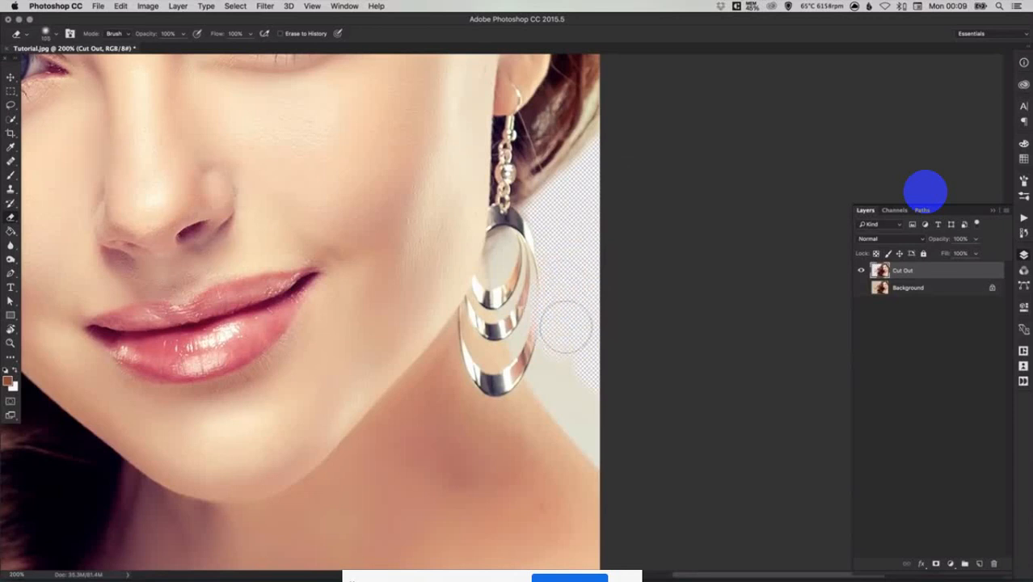
{"action": "mouse_move", "coordinate": [566, 327]}
{"action": "left_mouse_down"}
{"action": "mouse_move", "coordinate": [536, 333]}
{"action": "mouse_move", "coordinate": [531, 369]}
{"action": "mouse_move", "coordinate": [527, 327]}
{"action": "mouse_move", "coordinate": [560, 308]}
{"action": "mouse_move", "coordinate": [550, 283]}
{"action": "mouse_move", "coordinate": [546, 351]}
{"action": "mouse_move", "coordinate": [559, 284]}
{"action": "left_mouse_up"}
{"action": "key", "text": "bracketleft"}
{"action": "key", "text": "bracketleft"}
{"action": "key", "text": "bracketleft"}
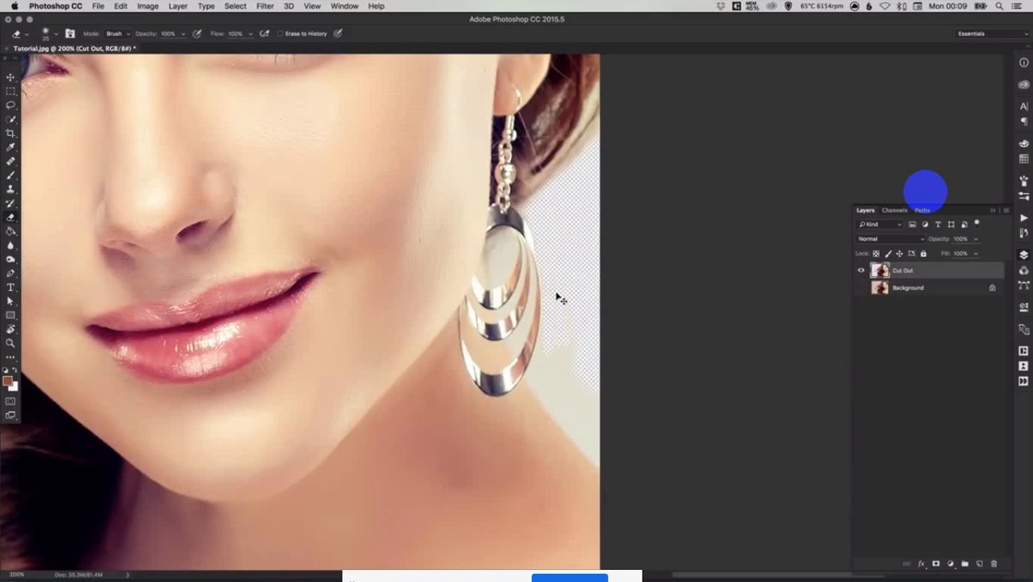
Erase the background from the earring's lower edge down along the shoulder, undoing the stray erasing across the rings
{"action": "scroll", "coordinate": [558, 297], "scroll_direction": "up", "scroll_amount": 5}
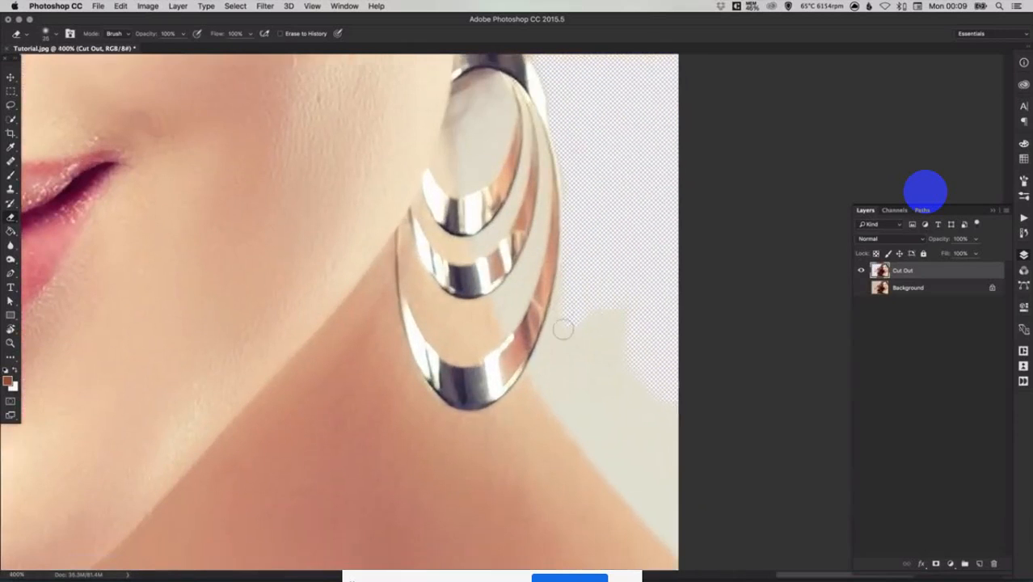
{"action": "mouse_move", "coordinate": [560, 327]}
{"action": "left_mouse_down"}
{"action": "mouse_move", "coordinate": [579, 210]}
{"action": "mouse_move", "coordinate": [559, 322]}
{"action": "mouse_move", "coordinate": [579, 291]}
{"action": "mouse_move", "coordinate": [591, 346]}
{"action": "mouse_move", "coordinate": [609, 268]}
{"action": "mouse_move", "coordinate": [617, 308]}
{"action": "mouse_move", "coordinate": [631, 264]}
{"action": "mouse_move", "coordinate": [607, 384]}
{"action": "mouse_move", "coordinate": [596, 341]}
{"action": "mouse_move", "coordinate": [602, 330]}
{"action": "mouse_move", "coordinate": [635, 444]}
{"action": "mouse_move", "coordinate": [636, 383]}
{"action": "mouse_move", "coordinate": [645, 373]}
{"action": "mouse_move", "coordinate": [662, 379]}
{"action": "mouse_move", "coordinate": [671, 406]}
{"action": "mouse_move", "coordinate": [575, 359]}
{"action": "mouse_move", "coordinate": [514, 296]}
{"action": "mouse_move", "coordinate": [558, 365]}
{"action": "mouse_move", "coordinate": [519, 321]}
{"action": "mouse_move", "coordinate": [616, 434]}
{"action": "mouse_move", "coordinate": [598, 368]}
{"action": "mouse_move", "coordinate": [617, 461]}
{"action": "left_mouse_up"}
{"action": "scroll", "coordinate": [554, 331], "scroll_direction": "down", "scroll_amount": 3}
{"action": "scroll", "coordinate": [554, 331], "scroll_direction": "right", "scroll_amount": 3}
{"action": "left_click_drag", "start_coordinate": [486, 190], "coordinate": [498, 205]}
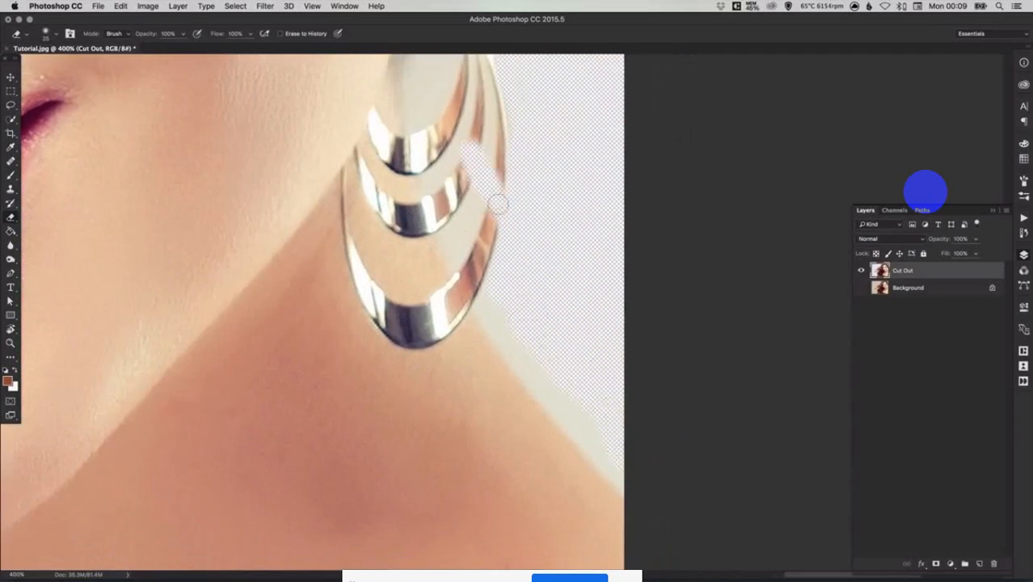
{"action": "key", "text": "super+alt+z"}
{"action": "key", "text": "super+alt+z"}
{"action": "left_click_drag", "start_coordinate": [611, 428], "coordinate": [599, 404]}
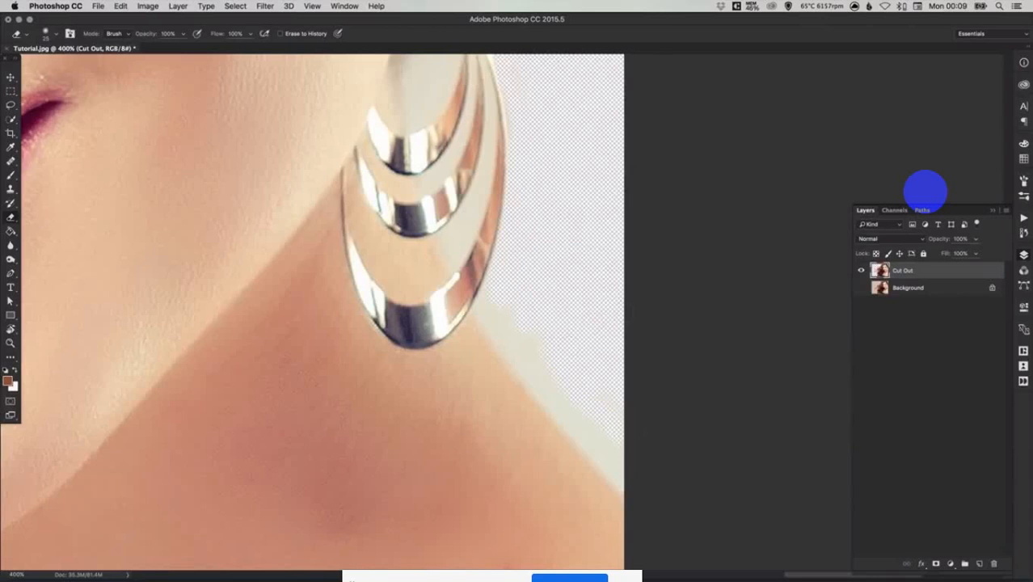
{"action": "mouse_move", "coordinate": [614, 443]}
{"action": "left_mouse_down"}
{"action": "mouse_move", "coordinate": [590, 434]}
{"action": "mouse_move", "coordinate": [523, 366]}
{"action": "mouse_move", "coordinate": [616, 471]}
{"action": "mouse_move", "coordinate": [543, 356]}
{"action": "mouse_move", "coordinate": [485, 313]}
{"action": "mouse_move", "coordinate": [508, 261]}
{"action": "mouse_move", "coordinate": [504, 329]}
{"action": "mouse_move", "coordinate": [545, 386]}
{"action": "mouse_move", "coordinate": [494, 322]}
{"action": "left_mouse_up"}
Erase the background showing through the openings between the earring's rings using a small brush, and check the whole cutout
{"action": "scroll", "coordinate": [566, 320], "scroll_direction": "up", "scroll_amount": 5}
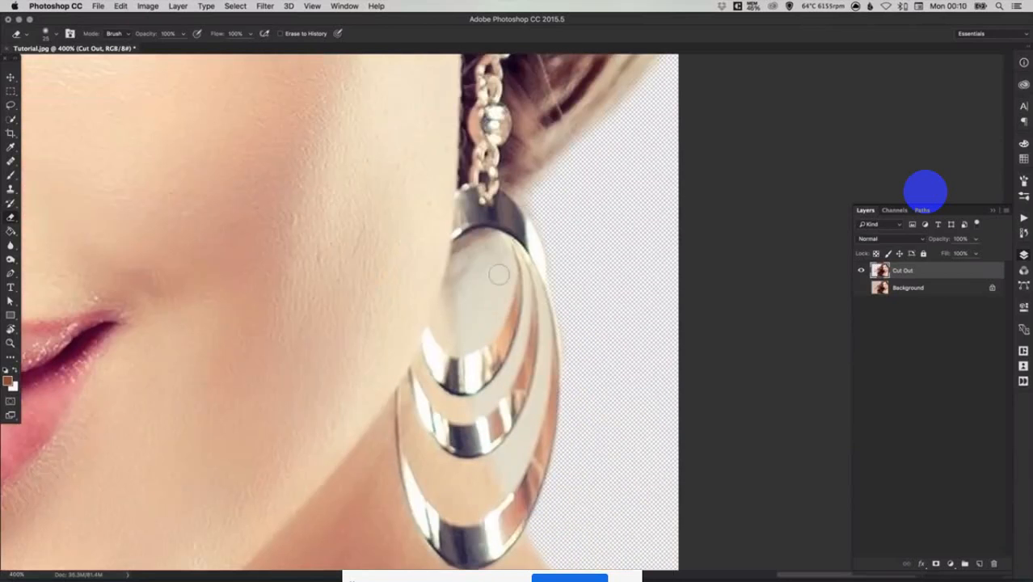
{"action": "mouse_move", "coordinate": [466, 297]}
{"action": "left_mouse_down"}
{"action": "mouse_move", "coordinate": [484, 249]}
{"action": "mouse_move", "coordinate": [467, 306]}
{"action": "mouse_move", "coordinate": [471, 347]}
{"action": "mouse_move", "coordinate": [504, 296]}
{"action": "mouse_move", "coordinate": [497, 243]}
{"action": "mouse_move", "coordinate": [483, 251]}
{"action": "mouse_move", "coordinate": [483, 318]}
{"action": "mouse_move", "coordinate": [490, 300]}
{"action": "mouse_move", "coordinate": [474, 326]}
{"action": "mouse_move", "coordinate": [493, 289]}
{"action": "left_mouse_up"}
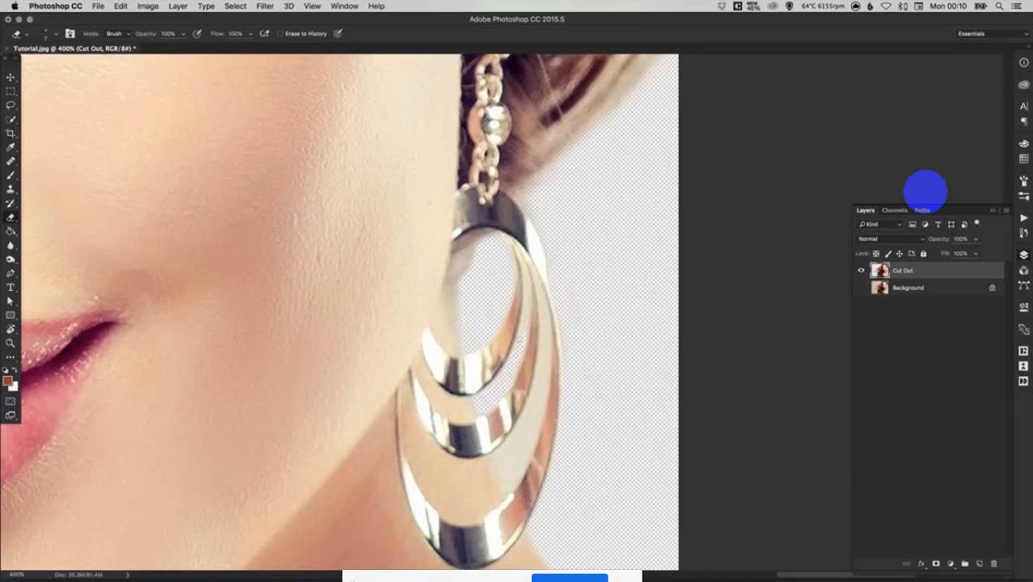
{"action": "left_click_drag", "start_coordinate": [512, 379], "coordinate": [522, 348]}
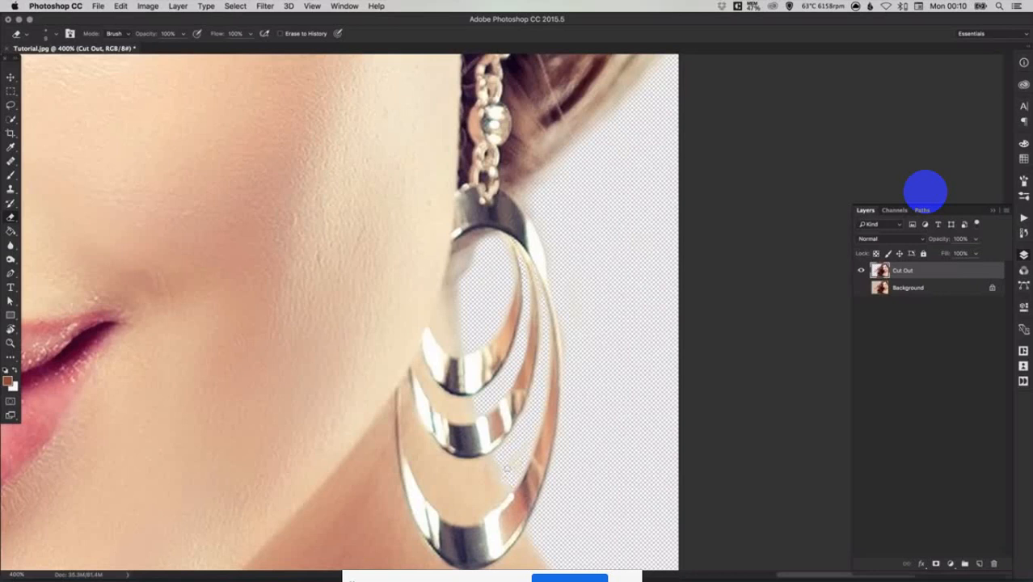
{"action": "mouse_move", "coordinate": [510, 477]}
{"action": "left_mouse_down"}
{"action": "mouse_move", "coordinate": [511, 446]}
{"action": "mouse_move", "coordinate": [532, 458]}
{"action": "mouse_move", "coordinate": [541, 411]}
{"action": "left_mouse_up"}
{"action": "left_click_drag", "start_coordinate": [514, 465], "coordinate": [527, 443]}
{"action": "scroll", "coordinate": [530, 369], "scroll_direction": "down", "scroll_amount": 10}
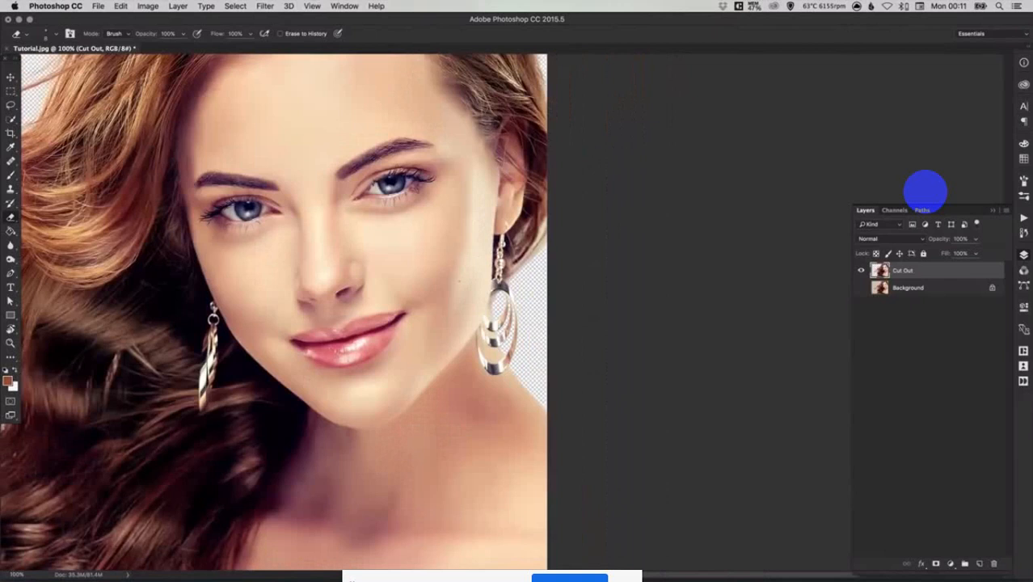
{"action": "key", "text": "super+0"}
{"action": "key", "text": "v"}
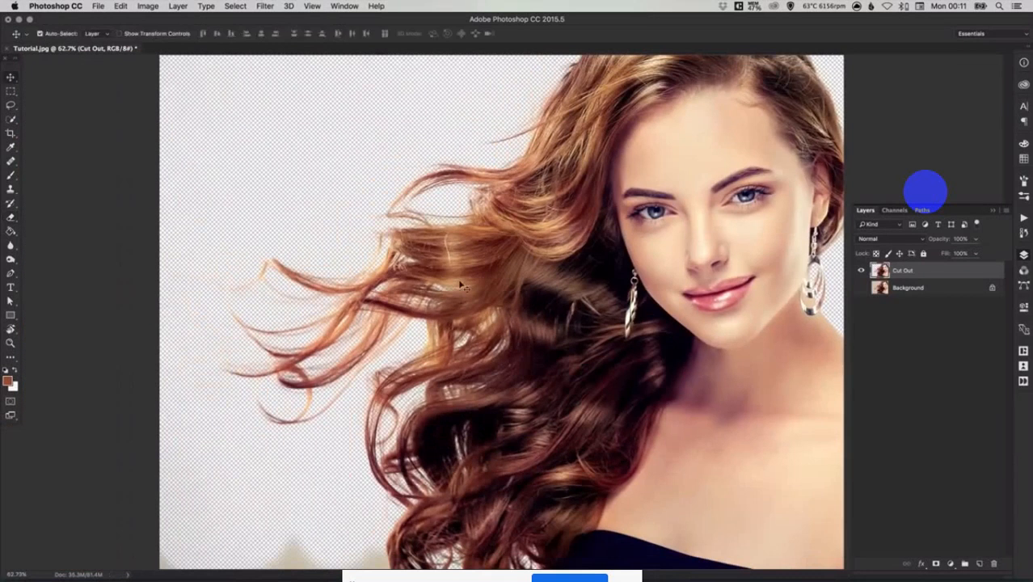
{"action": "key", "text": "e"}
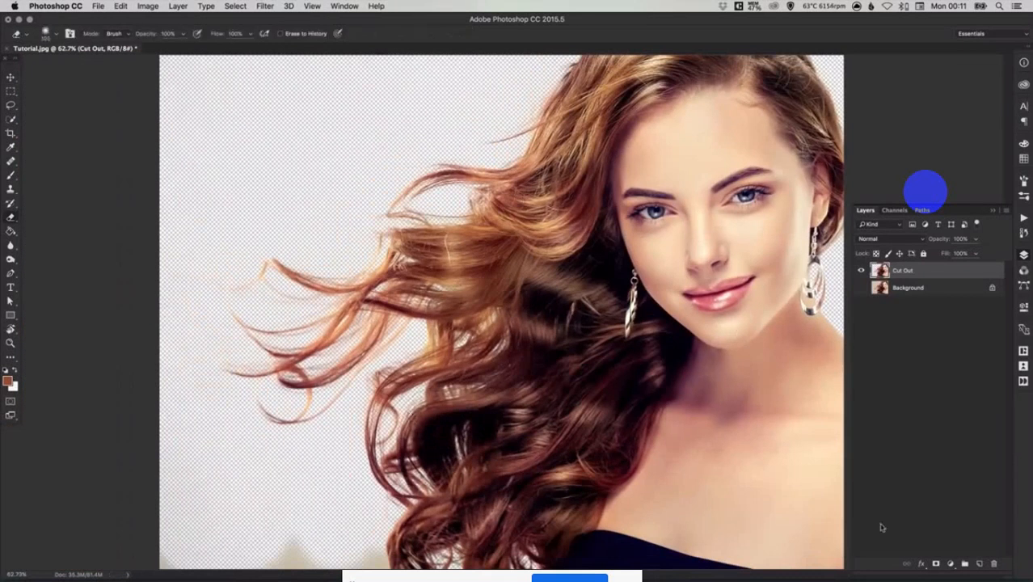
Add a new layer beneath Cut Out and fill it with orange (R 241, G 102, B 45)
{"action": "left_click", "coordinate": [981, 564]}
{"action": "left_click_drag", "start_coordinate": [902, 272], "coordinate": [904, 295]}
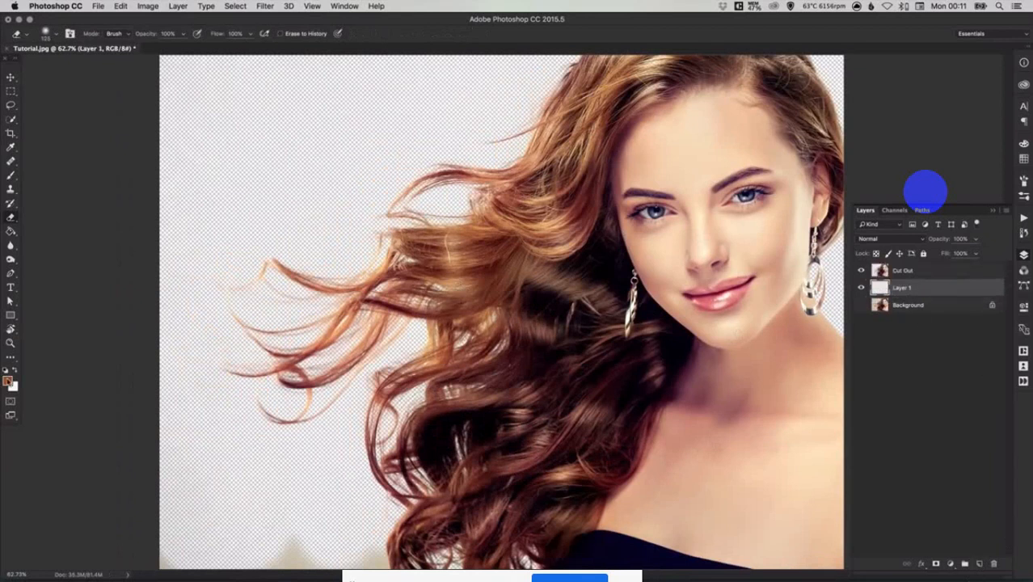
{"action": "left_click", "coordinate": [8, 380]}
{"action": "left_click_drag", "start_coordinate": [620, 199], "coordinate": [632, 152]}
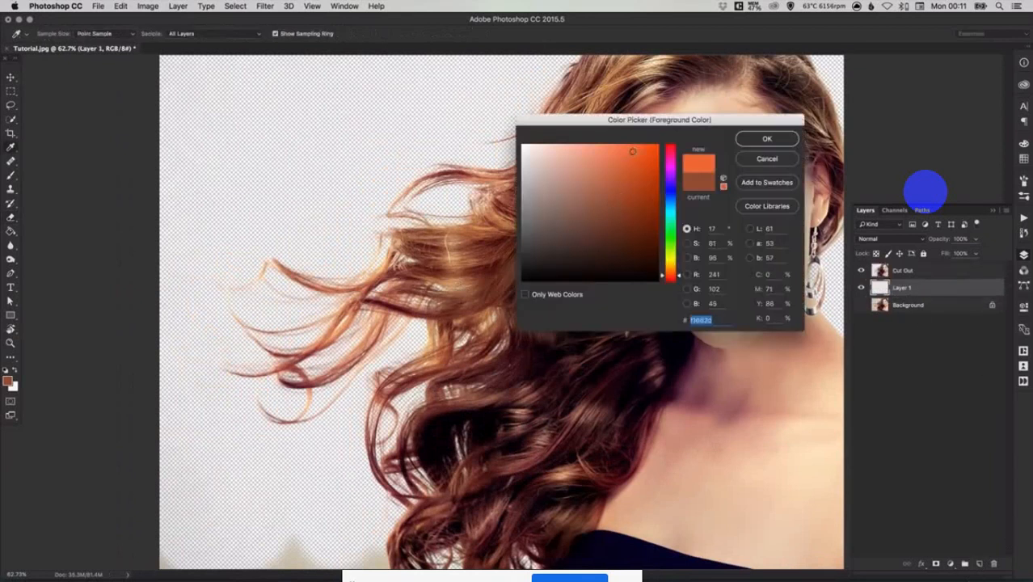
{"action": "left_click", "coordinate": [766, 139]}
{"action": "left_click", "coordinate": [10, 232]}
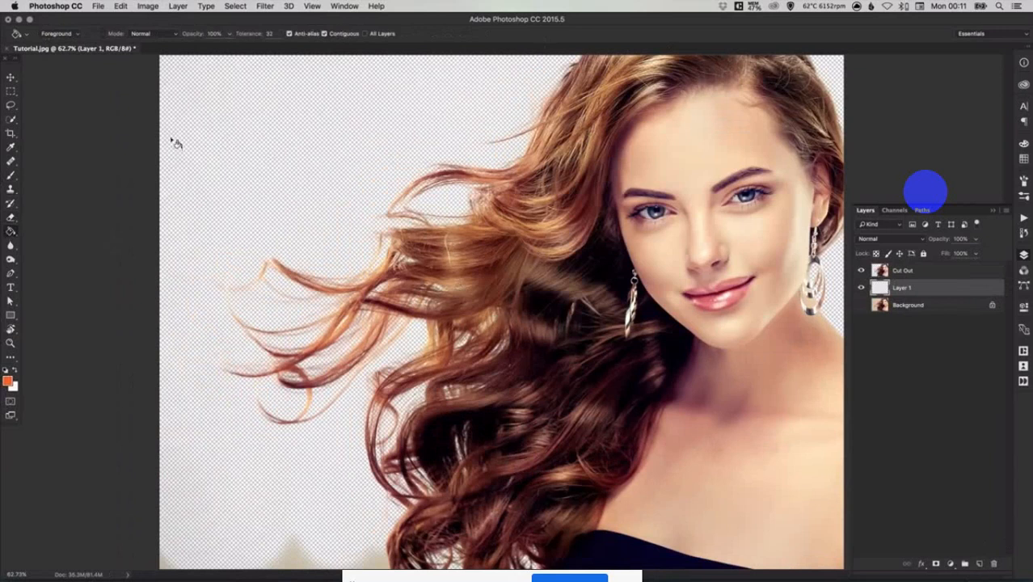
{"action": "left_click", "coordinate": [222, 158]}
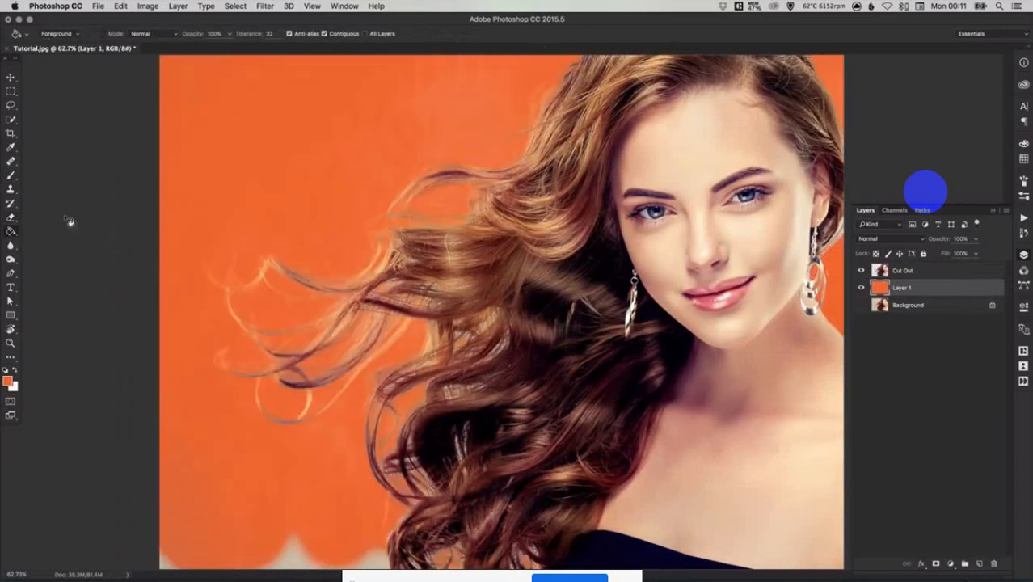
Erase the leftover beige background along the bottom edge of the Cut Out layer with the Eraser tool
{"action": "left_click", "coordinate": [909, 276]}
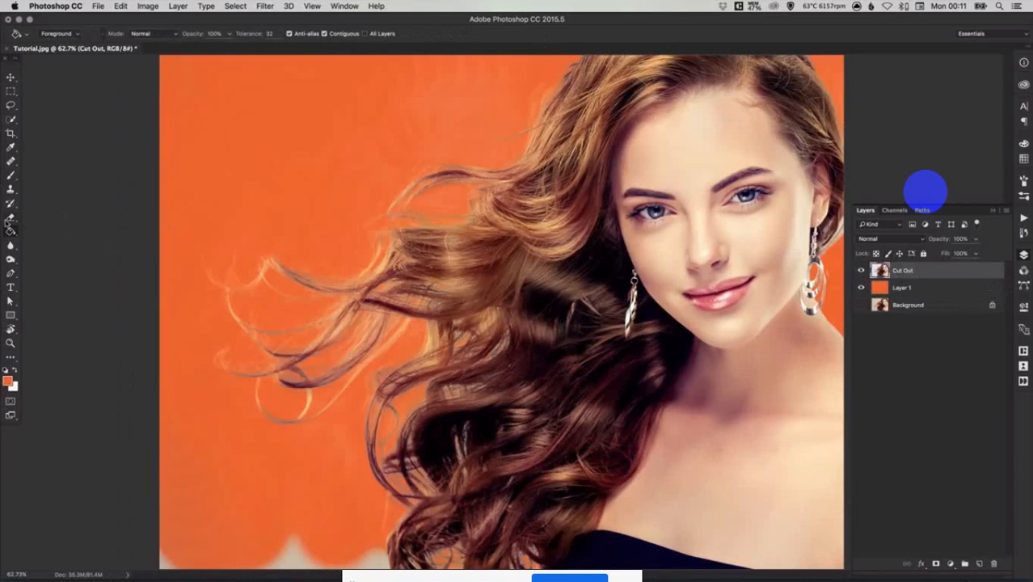
{"action": "left_click", "coordinate": [11, 217]}
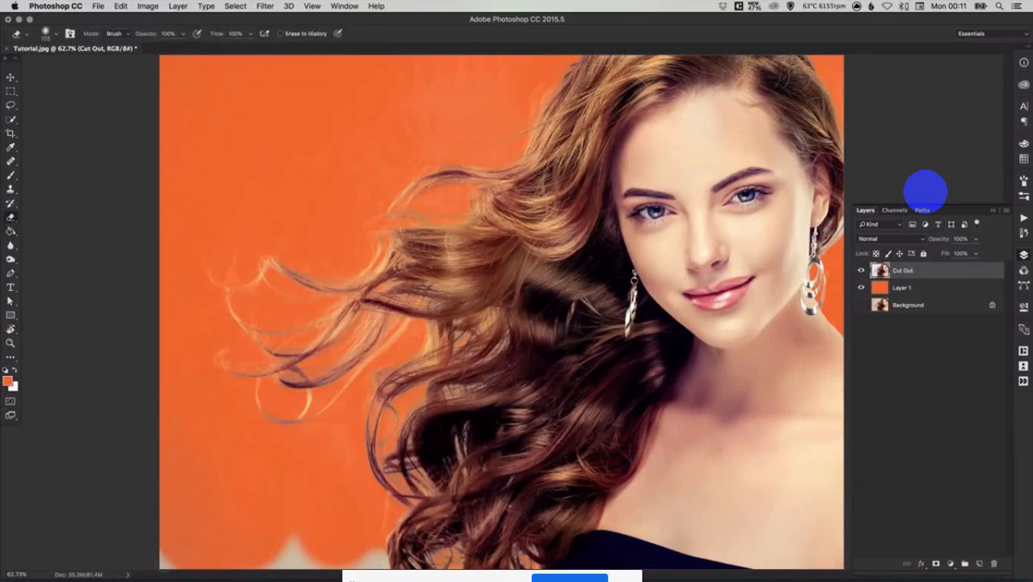
{"action": "left_click_drag", "start_coordinate": [160, 494], "coordinate": [165, 556]}
{"action": "mouse_move", "coordinate": [271, 557]}
{"action": "left_mouse_down"}
{"action": "mouse_move", "coordinate": [295, 568]}
{"action": "mouse_move", "coordinate": [293, 547]}
{"action": "left_mouse_up"}
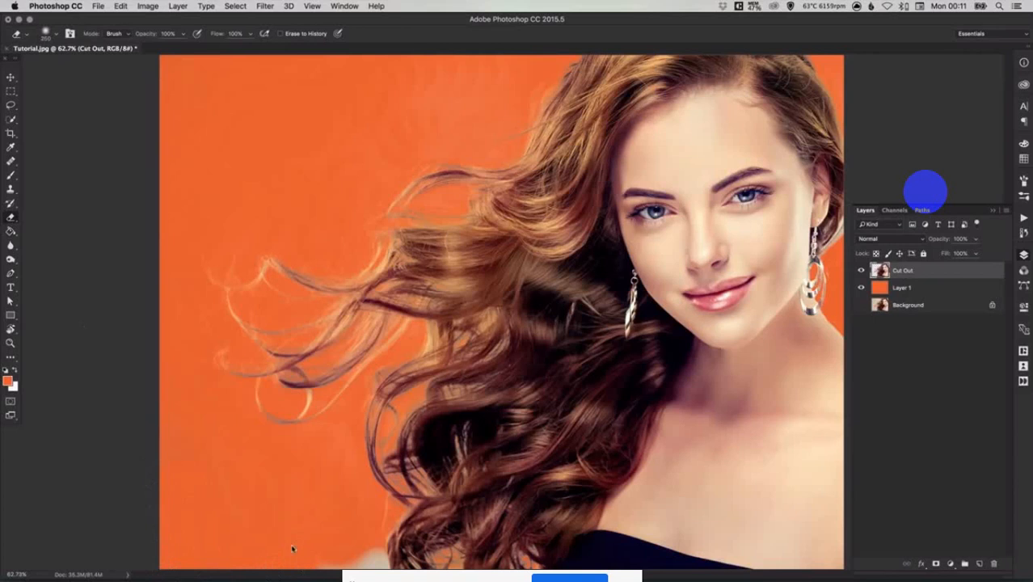
{"action": "left_click_drag", "start_coordinate": [359, 560], "coordinate": [436, 562]}
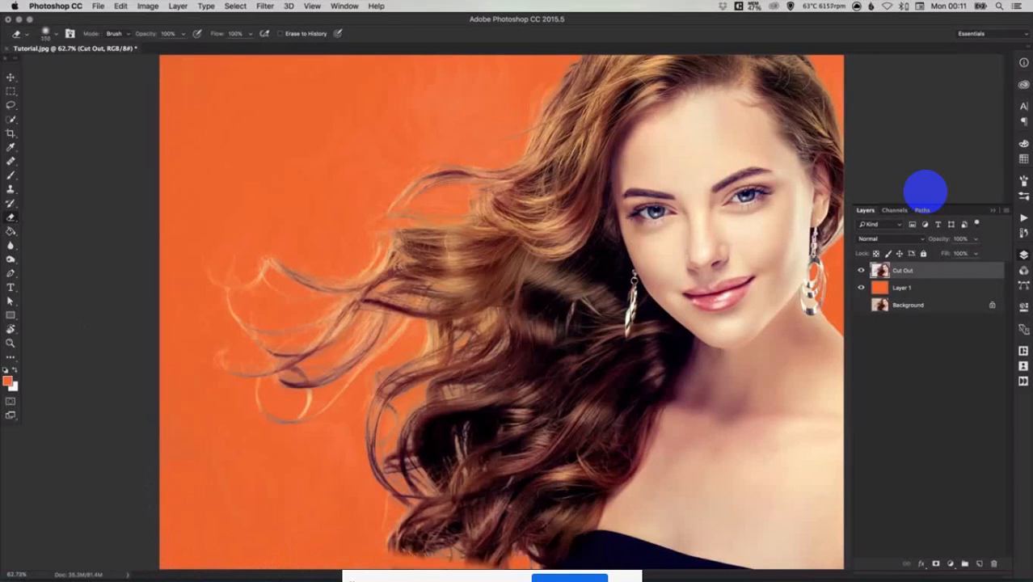
Undo the last erasing, clear the bottom edge beside the curls again, and erase the faint residue above the hair with a large brush
{"action": "key", "text": "super+z"}
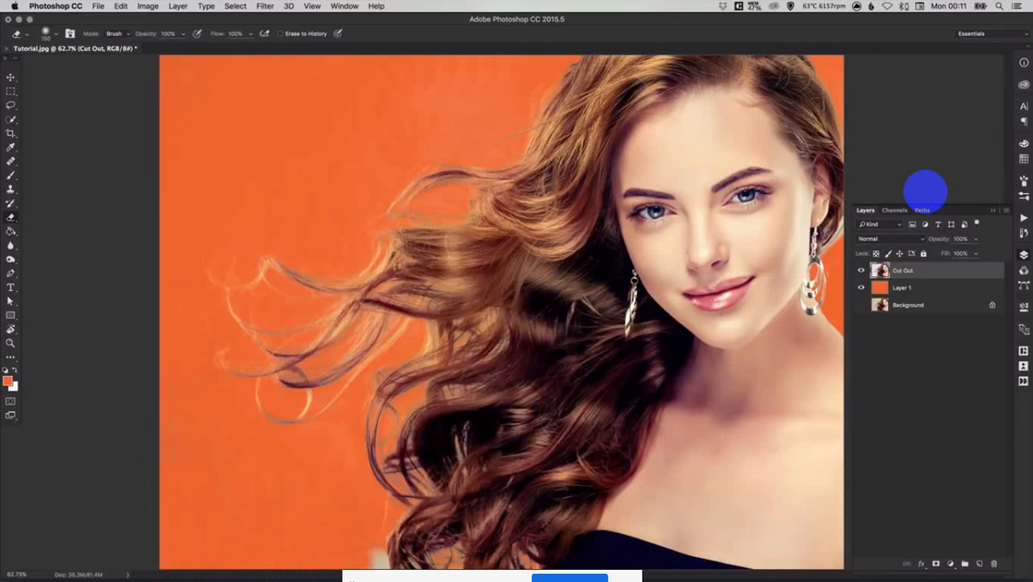
{"action": "left_click_drag", "start_coordinate": [365, 561], "coordinate": [372, 562]}
{"action": "key", "text": "z"}
{"action": "left_click", "coordinate": [460, 122]}
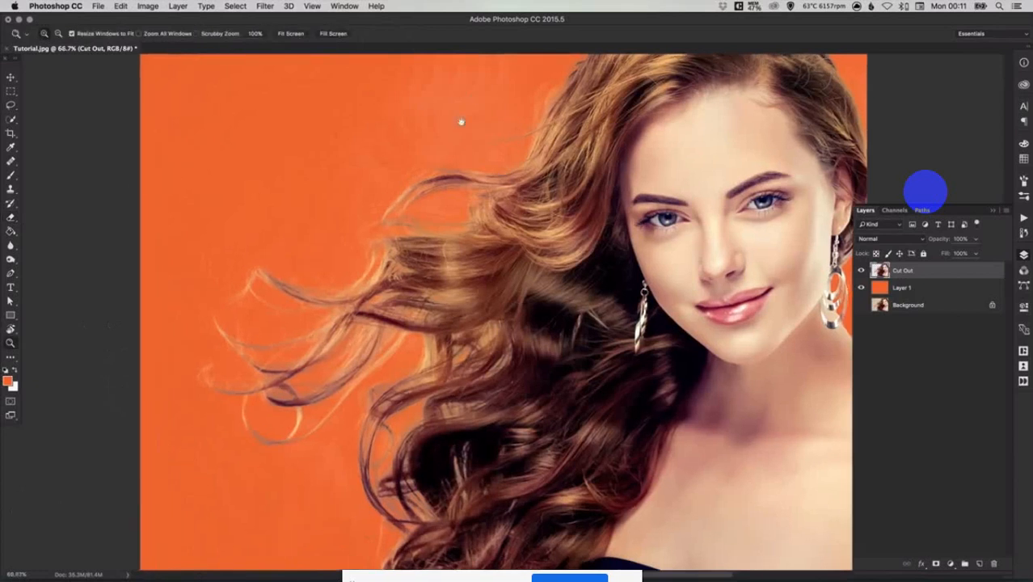
{"action": "left_click_drag", "start_coordinate": [461, 121], "coordinate": [408, 217]}
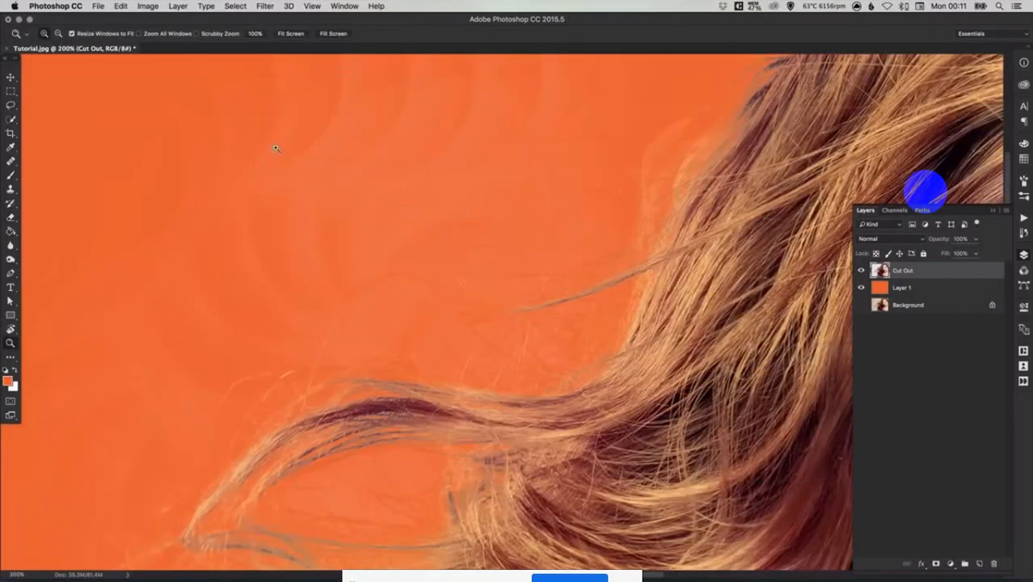
{"action": "key", "text": "e"}
{"action": "key", "text": "super+minus"}
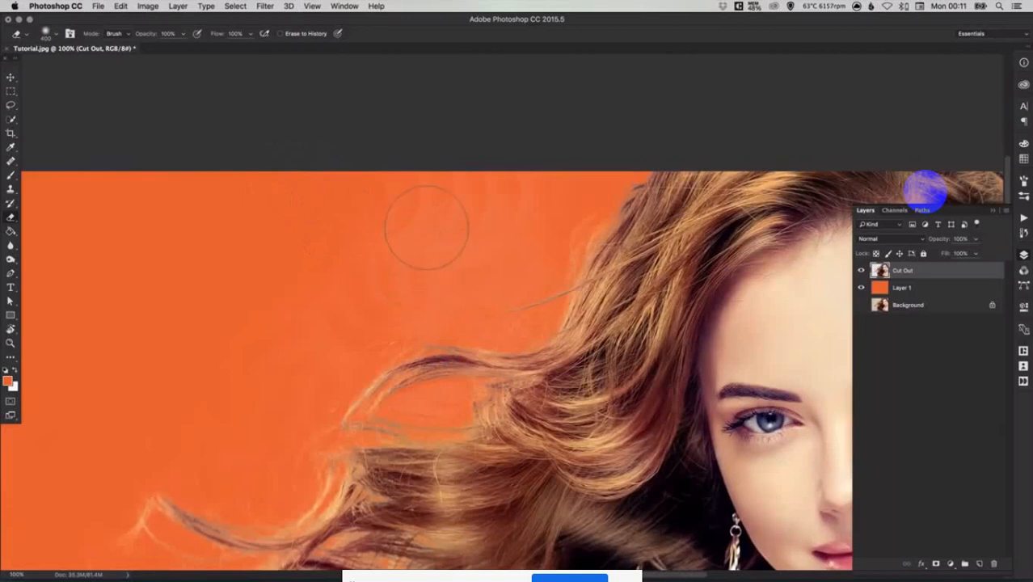
{"action": "left_click_drag", "start_coordinate": [442, 221], "coordinate": [456, 224]}
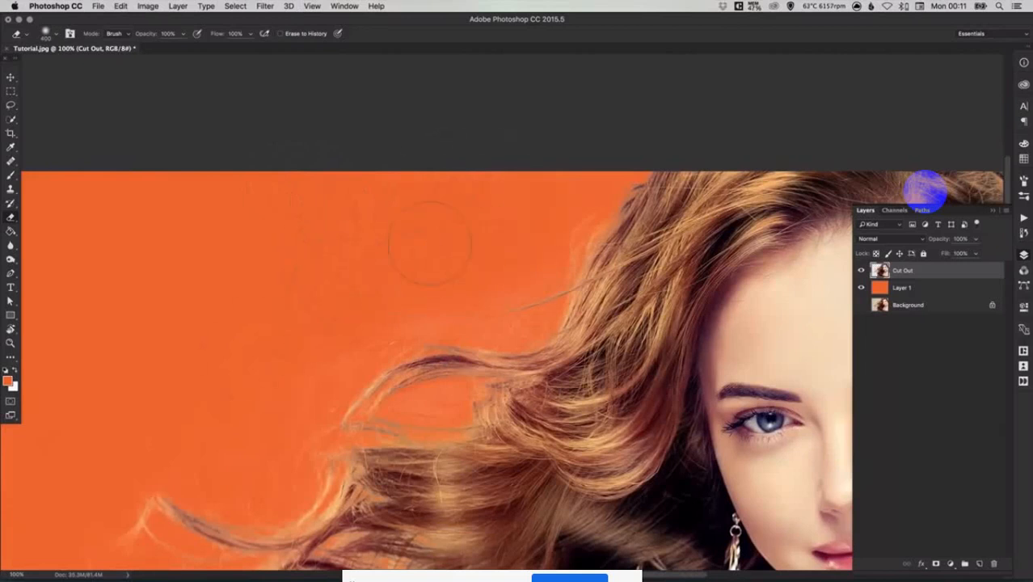
Erase the remaining background haze around the flyaway strands and below the long curls with a smaller Eraser brush
{"action": "scroll", "coordinate": [515, 256], "scroll_direction": "down", "scroll_amount": 5}
{"action": "scroll", "coordinate": [515, 256], "scroll_direction": "left", "scroll_amount": 4}
{"action": "left_click_drag", "start_coordinate": [607, 113], "coordinate": [613, 114]}
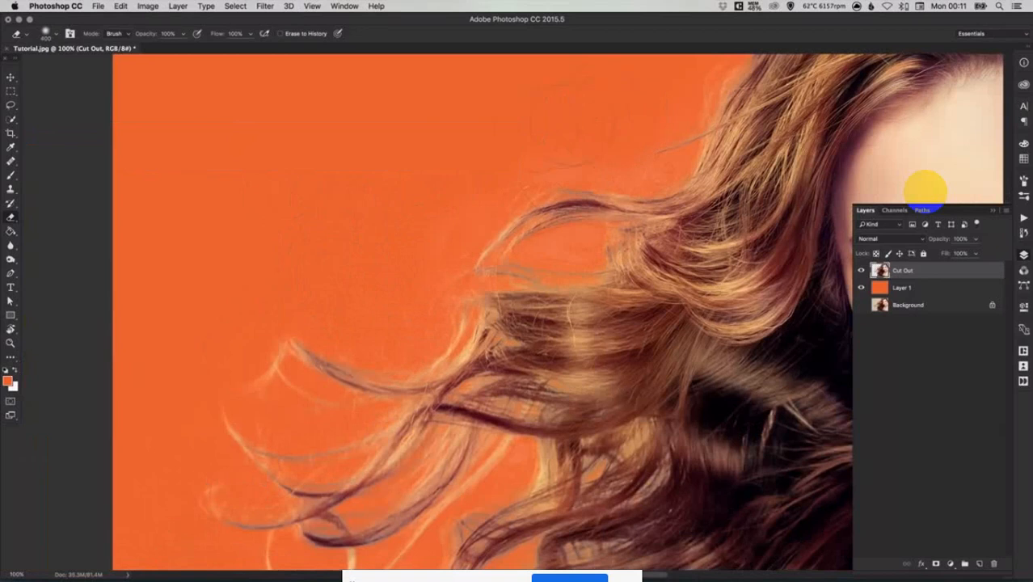
{"action": "scroll", "coordinate": [367, 232], "scroll_direction": "down", "scroll_amount": 3}
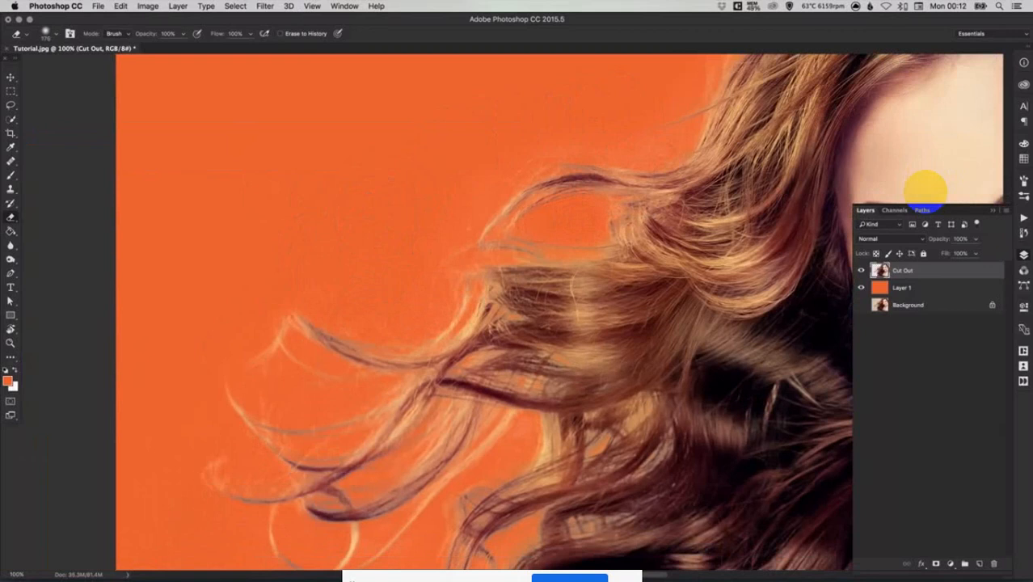
{"action": "scroll", "coordinate": [553, 238], "scroll_direction": "down", "scroll_amount": 6}
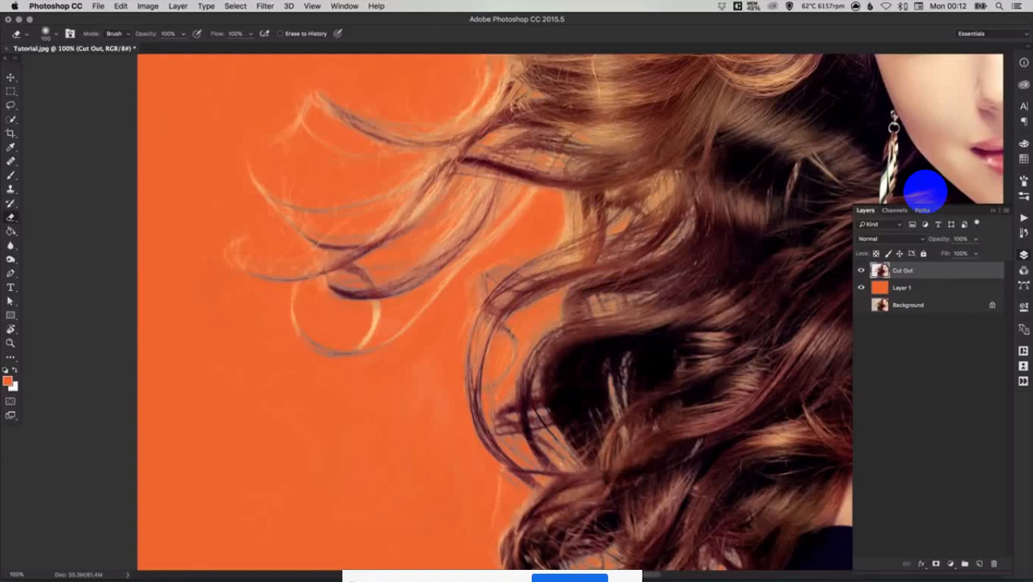
Check the Eraser's brush size and hardness, then erase the faint residue in the backdrop below the loose curls down to the bottom edge
{"action": "right_click", "coordinate": [66, 117]}
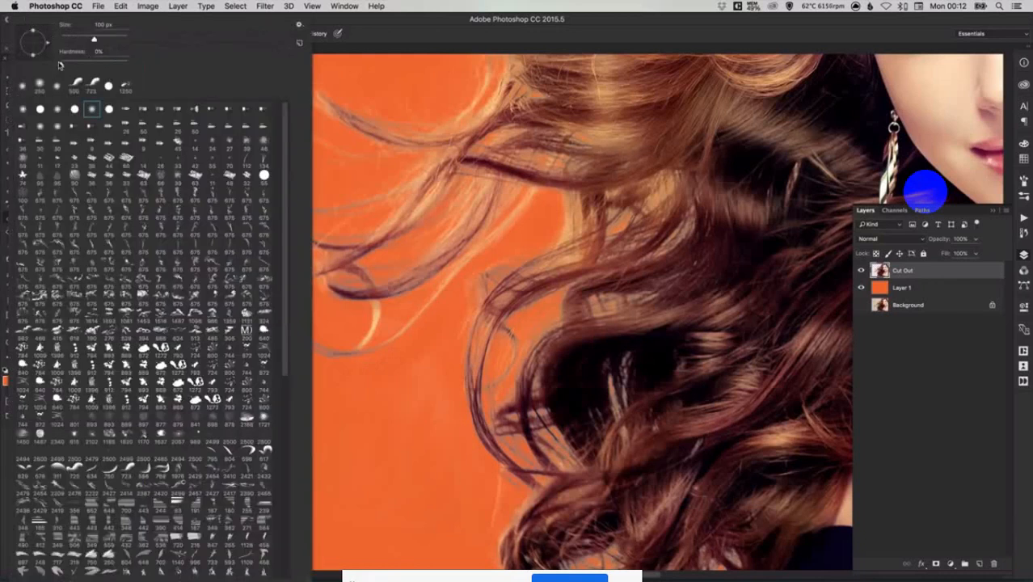
{"action": "key", "text": "Escape"}
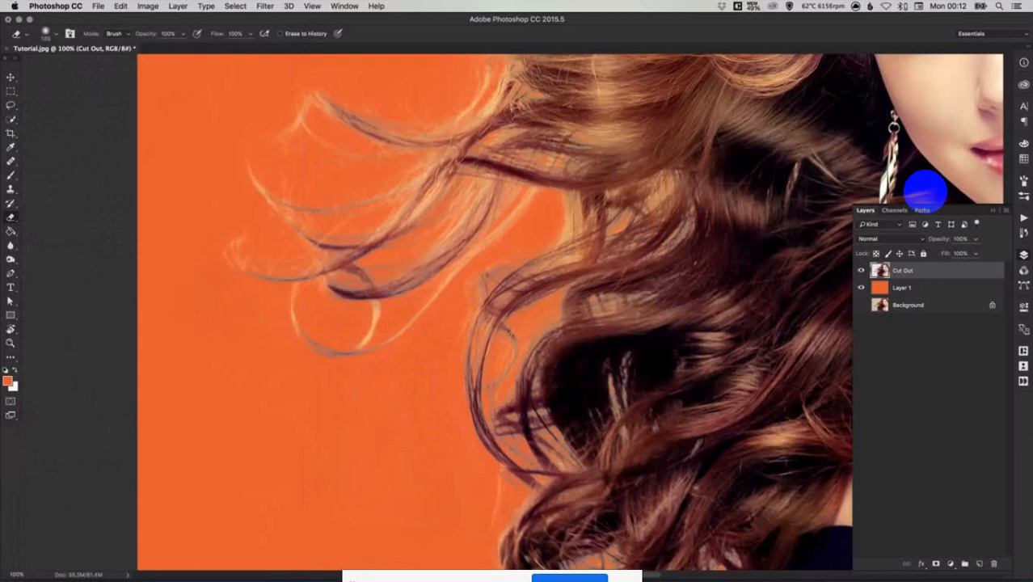
{"action": "scroll", "coordinate": [380, 449], "scroll_direction": "down", "scroll_amount": 3}
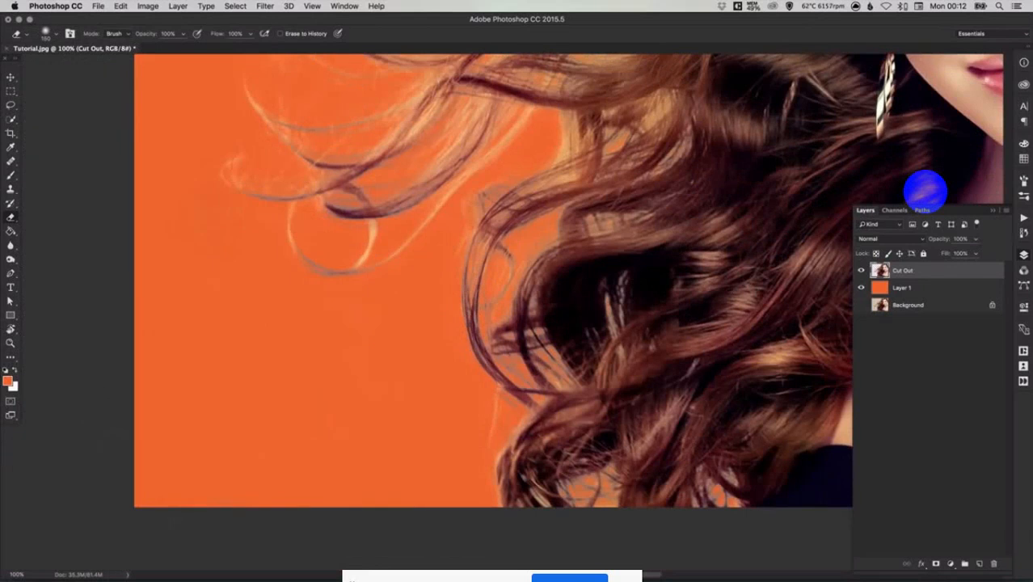
{"action": "scroll", "coordinate": [926, 190], "scroll_direction": "up", "scroll_amount": 10}
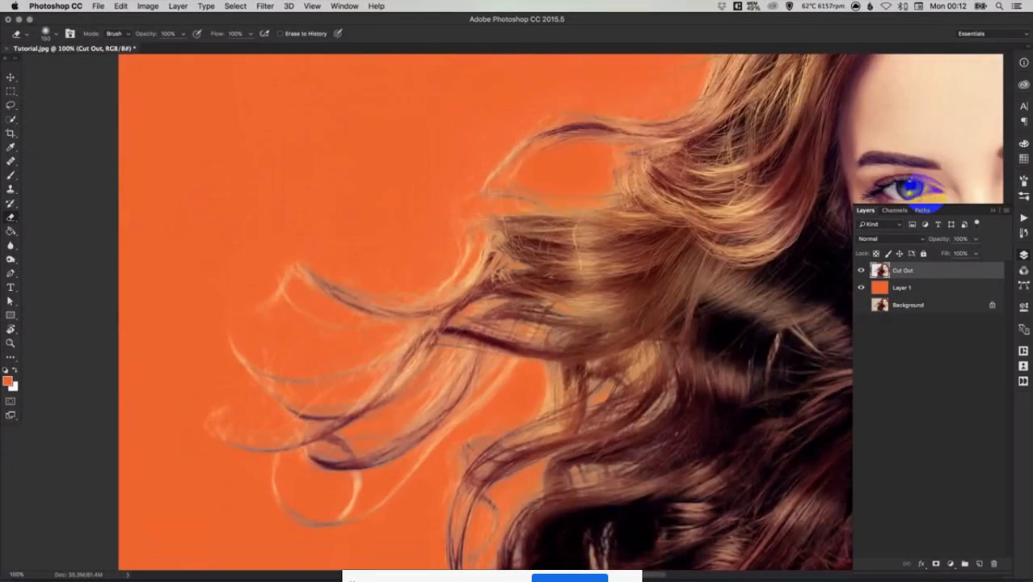
Erase the leftover background specks in the orange area beside the right-hand earring, reducing the Eraser brush near the rings
{"action": "scroll", "coordinate": [926, 193], "scroll_direction": "up", "scroll_amount": 5}
{"action": "scroll", "coordinate": [173, 128], "scroll_direction": "right", "scroll_amount": 10}
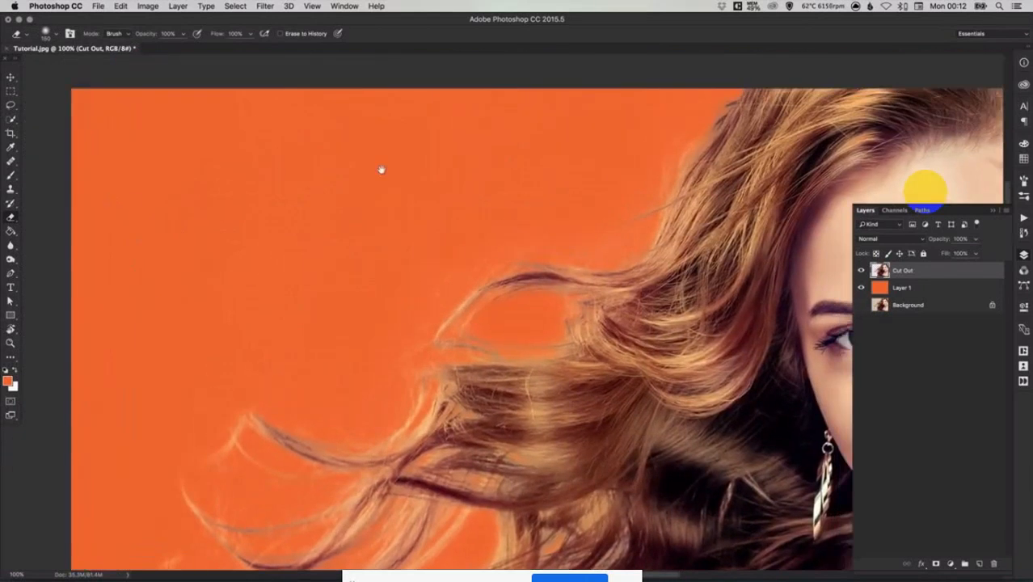
{"action": "scroll", "coordinate": [926, 191], "scroll_direction": "up", "scroll_amount": 3}
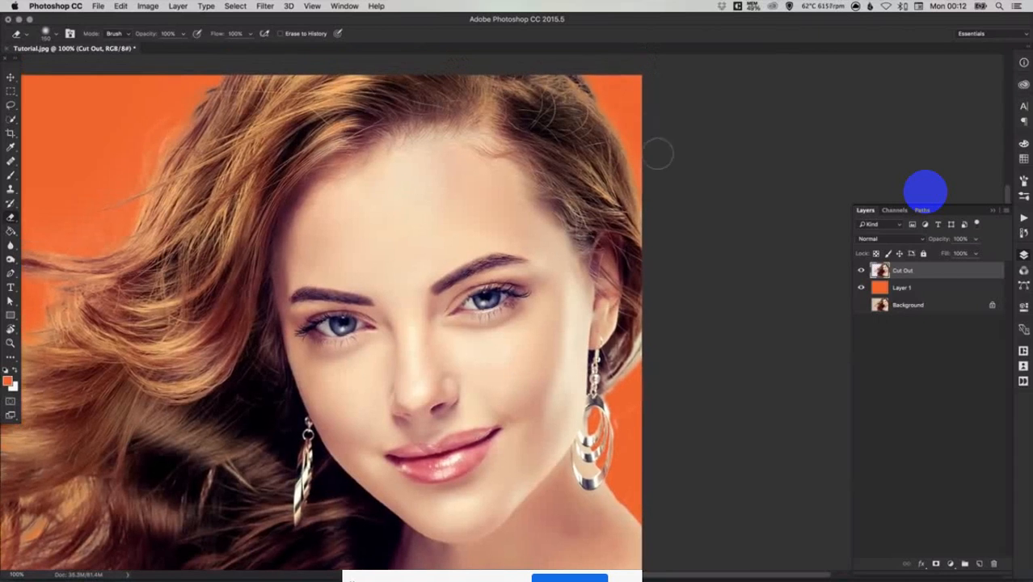
{"action": "scroll", "coordinate": [621, 348], "scroll_direction": "up", "scroll_amount": 5}
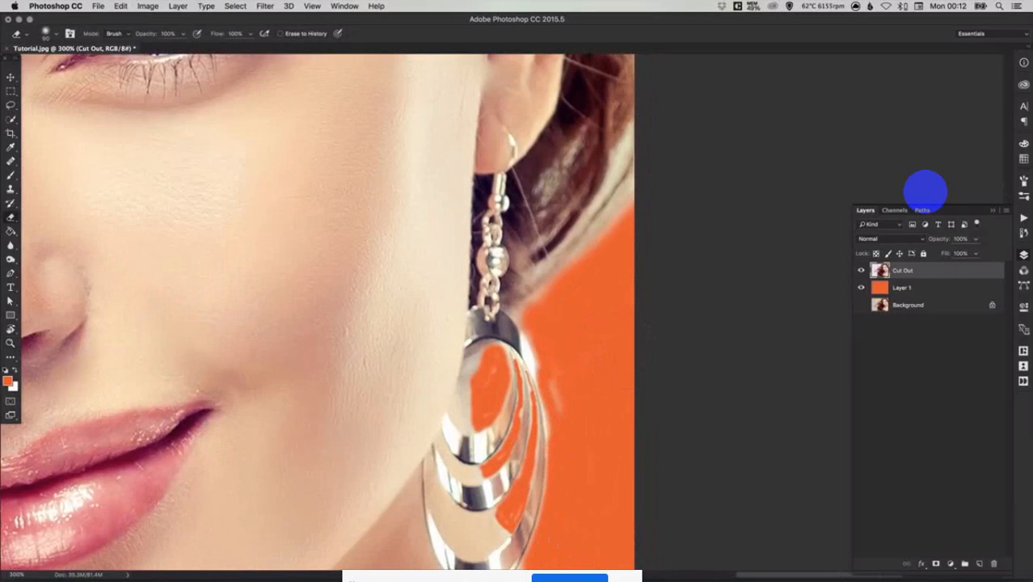
{"action": "scroll", "coordinate": [582, 351], "scroll_direction": "down", "scroll_amount": 3}
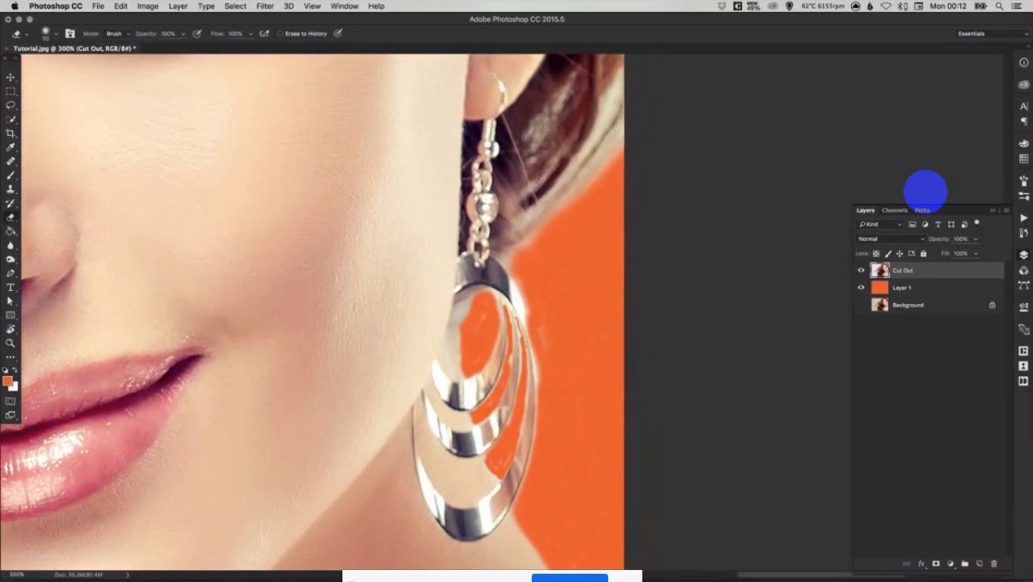
{"action": "scroll", "coordinate": [312, 312], "scroll_direction": "down", "scroll_amount": 1}
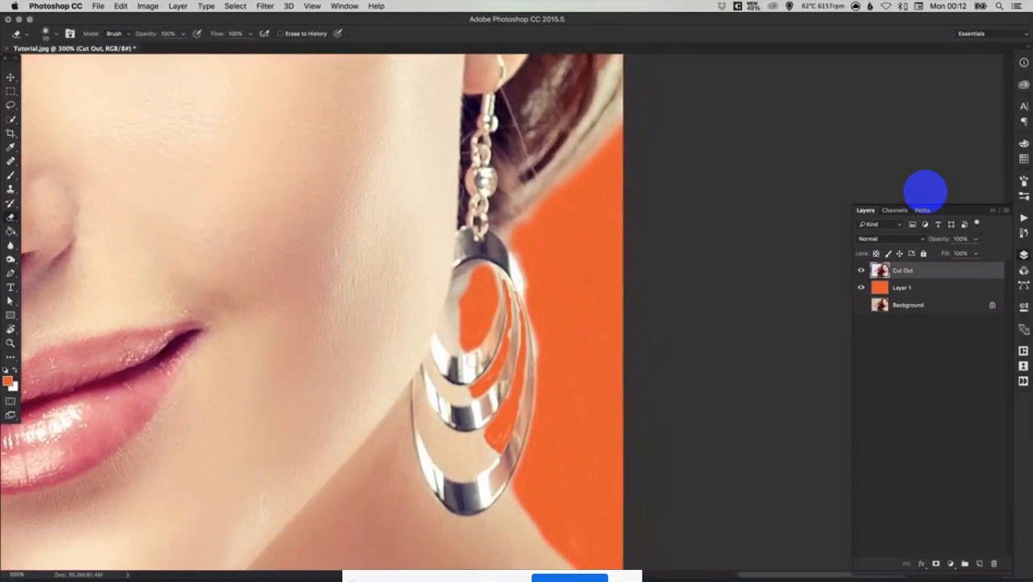
Erase the residue between and around the earring's rings with a tiny brush, and along the shoulder edge with a larger one
{"action": "key", "text": "bracketleft"}
{"action": "key", "text": "bracketleft"}
{"action": "key", "text": "bracketleft"}
{"action": "scroll", "coordinate": [761, 416], "scroll_direction": "down", "scroll_amount": 5}
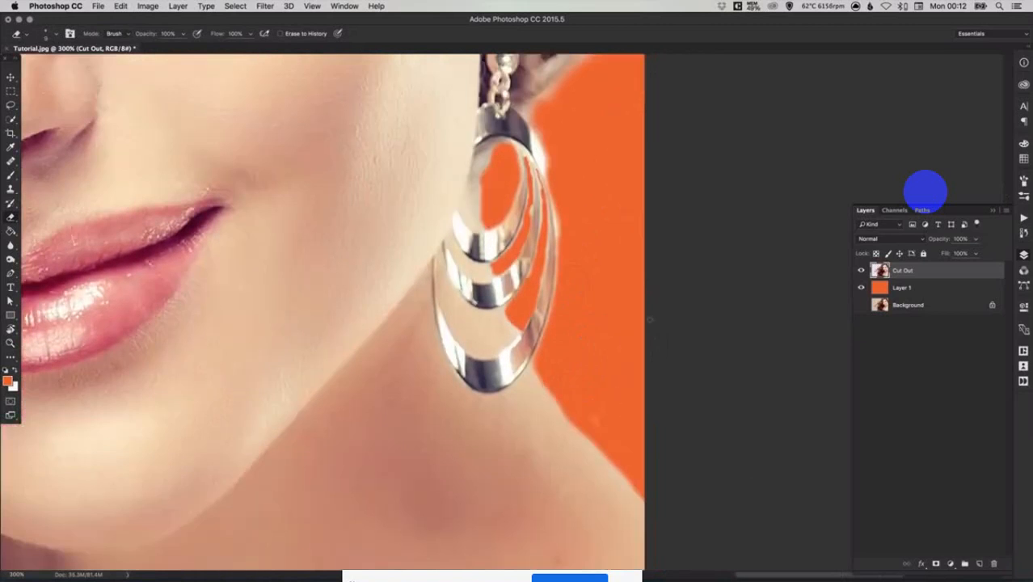
{"action": "key", "text": "bracketright"}
{"action": "key", "text": "bracketright"}
{"action": "key", "text": "super+0"}
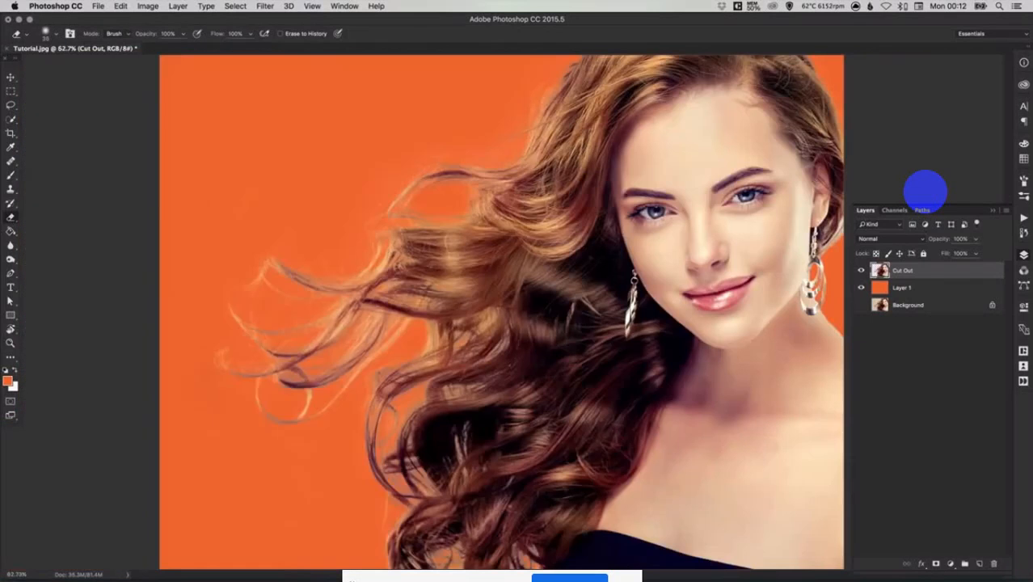
Hide the orange Layer 1 to inspect the cutout against transparency, and show it again
{"action": "key", "text": "v"}
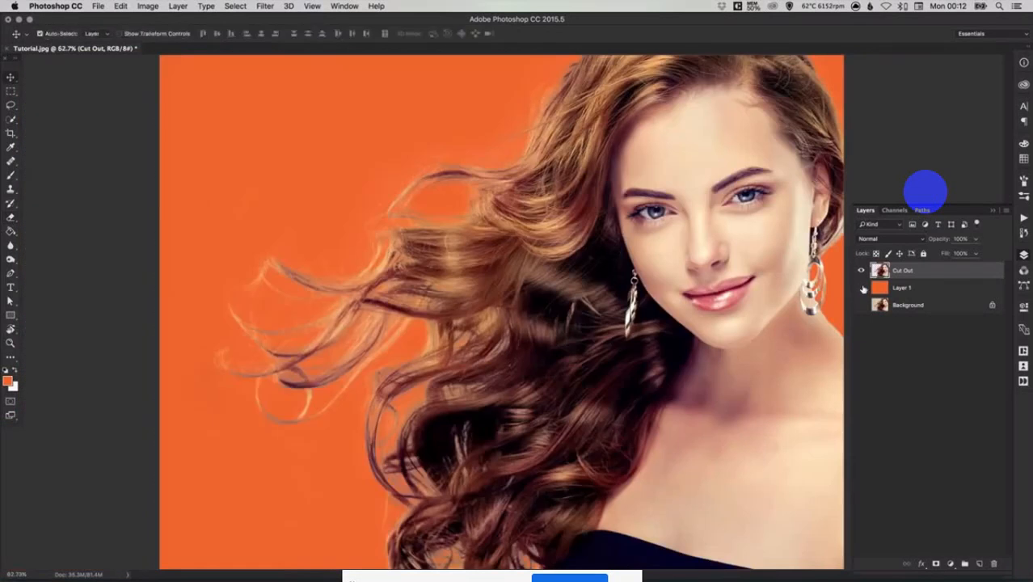
{"action": "left_click", "coordinate": [861, 288]}
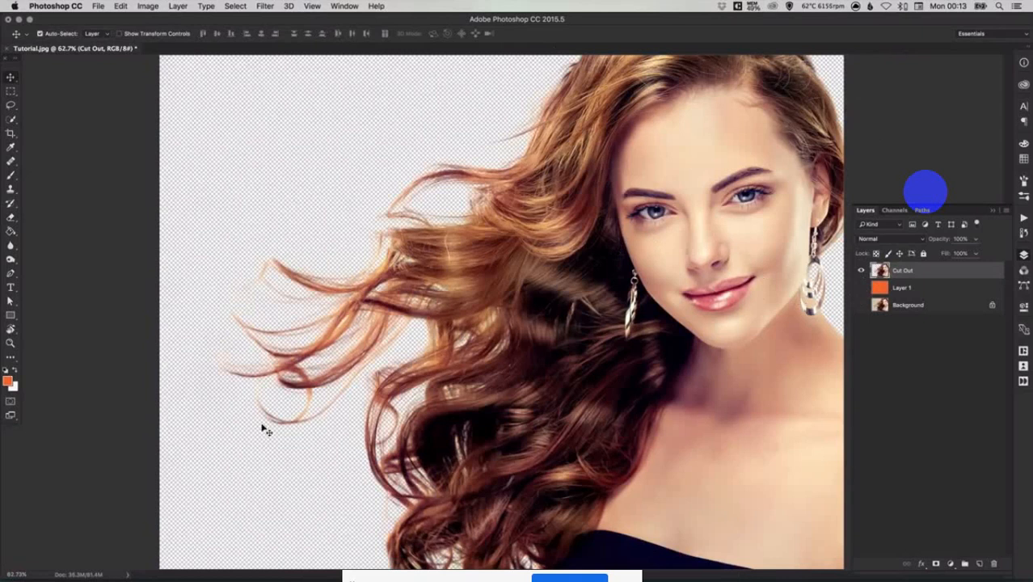
{"action": "left_click", "coordinate": [861, 287]}
Turn the orange Layer 1 white by applying Hue/Saturation with Lightness +100
{"action": "left_click", "coordinate": [897, 287]}
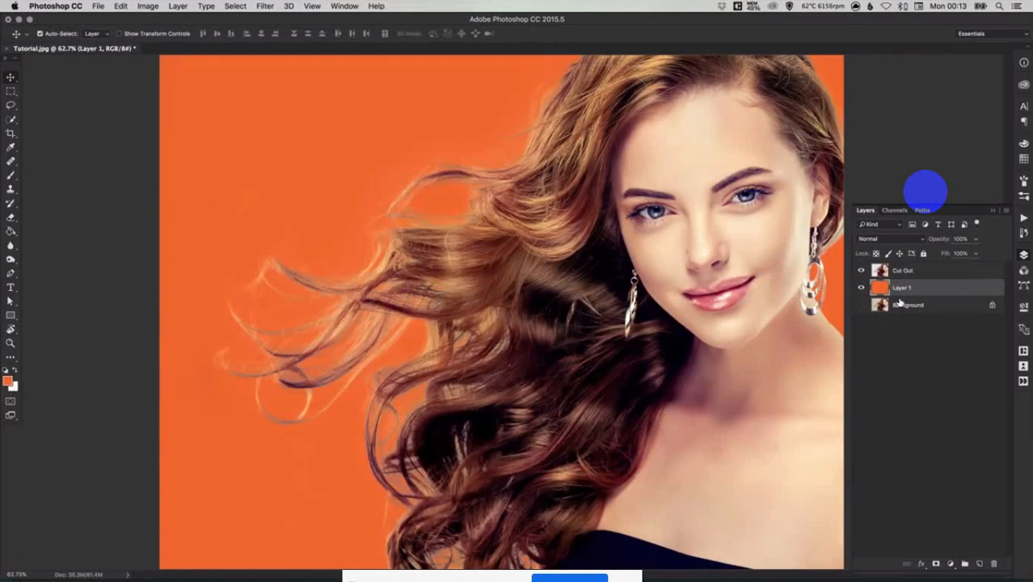
{"action": "key", "text": "super+u"}
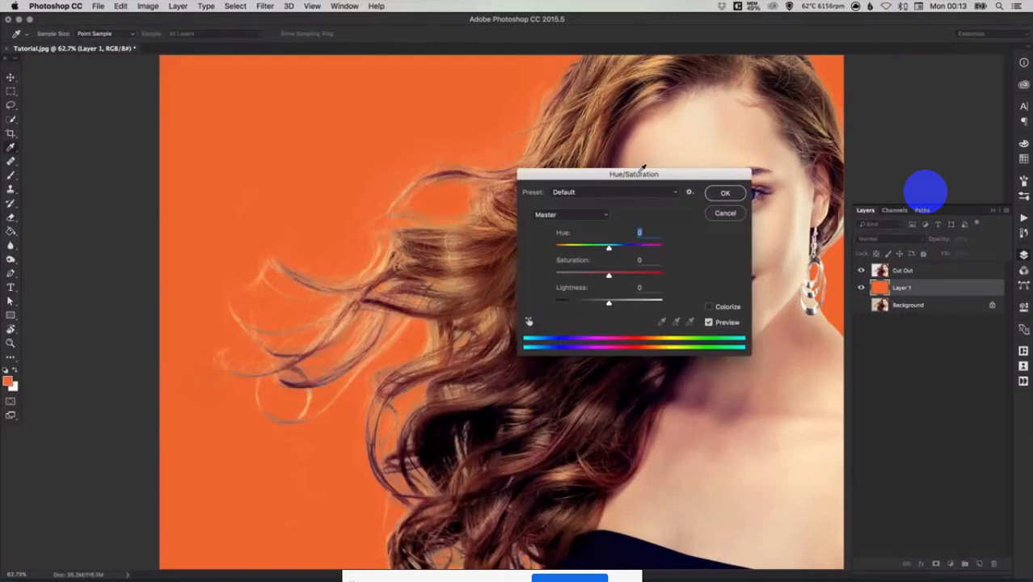
{"action": "left_click_drag", "start_coordinate": [634, 167], "coordinate": [716, 82]}
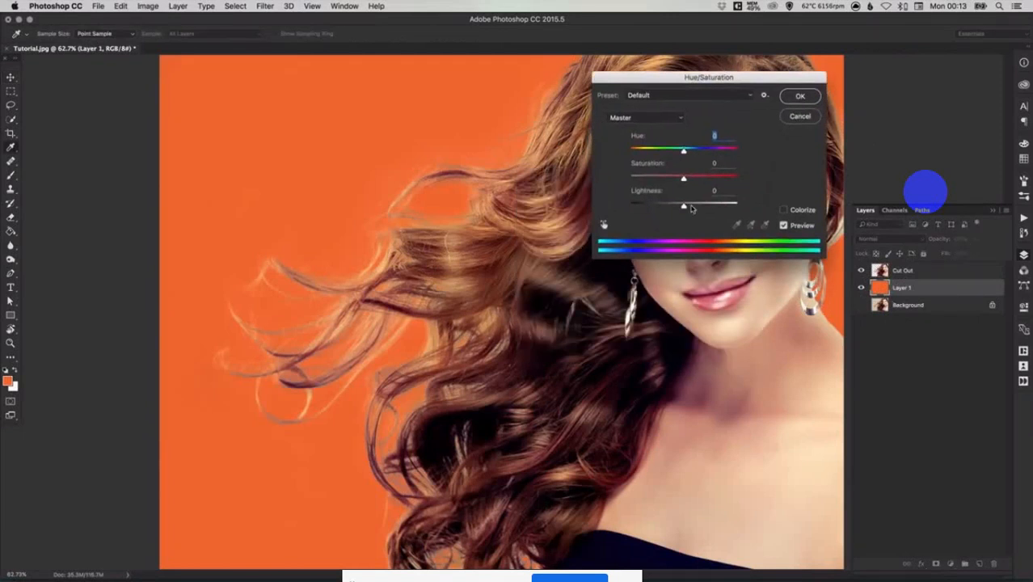
{"action": "left_click_drag", "start_coordinate": [684, 207], "coordinate": [736, 208]}
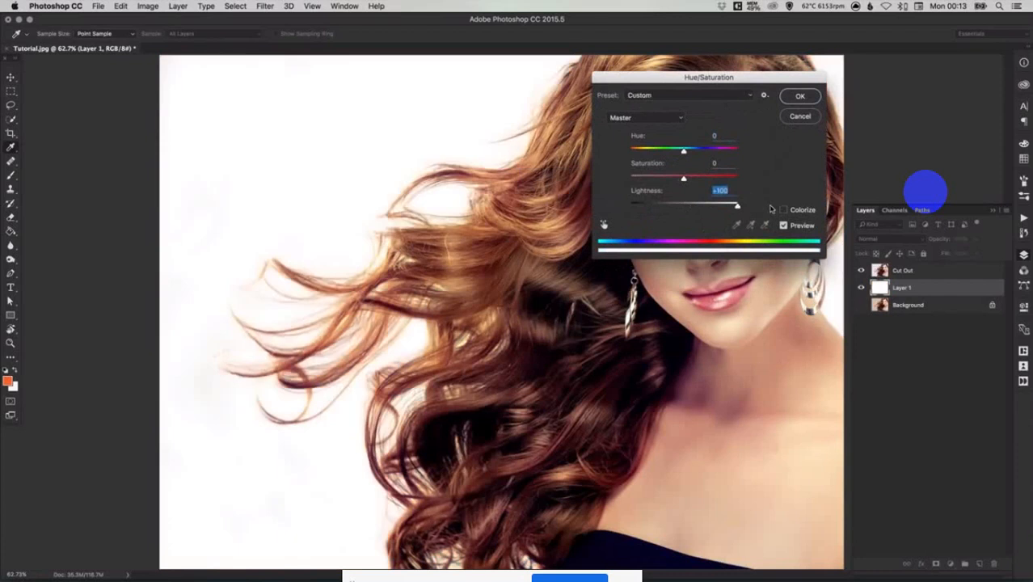
{"action": "left_click", "coordinate": [802, 96]}
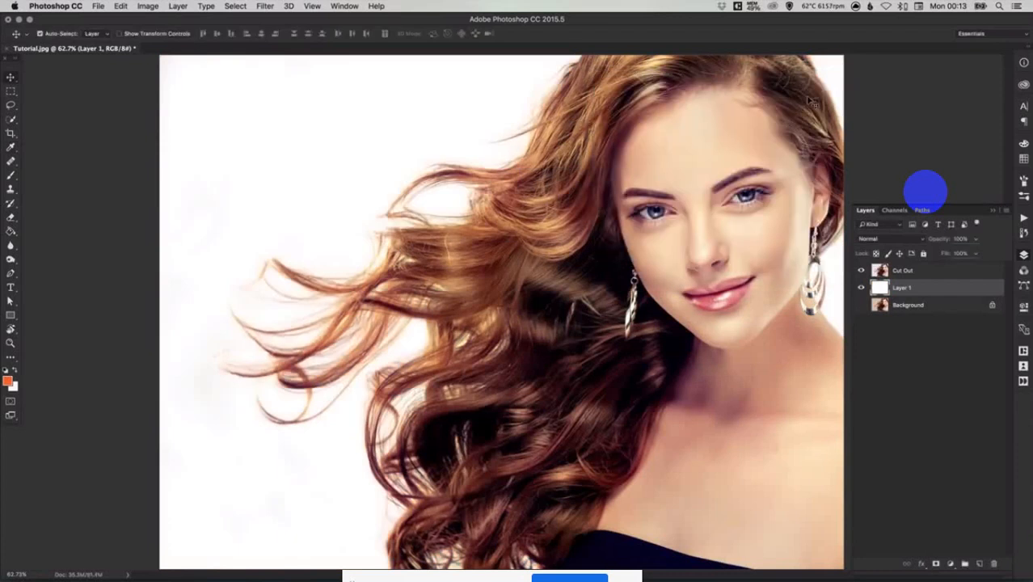
Merge the Cut Out layer and Layer 1 into one layer
{"action": "left_click", "coordinate": [900, 272]}
{"action": "left_click", "coordinate": [905, 288], "text": "shift"}
{"action": "right_click", "coordinate": [904, 289]}
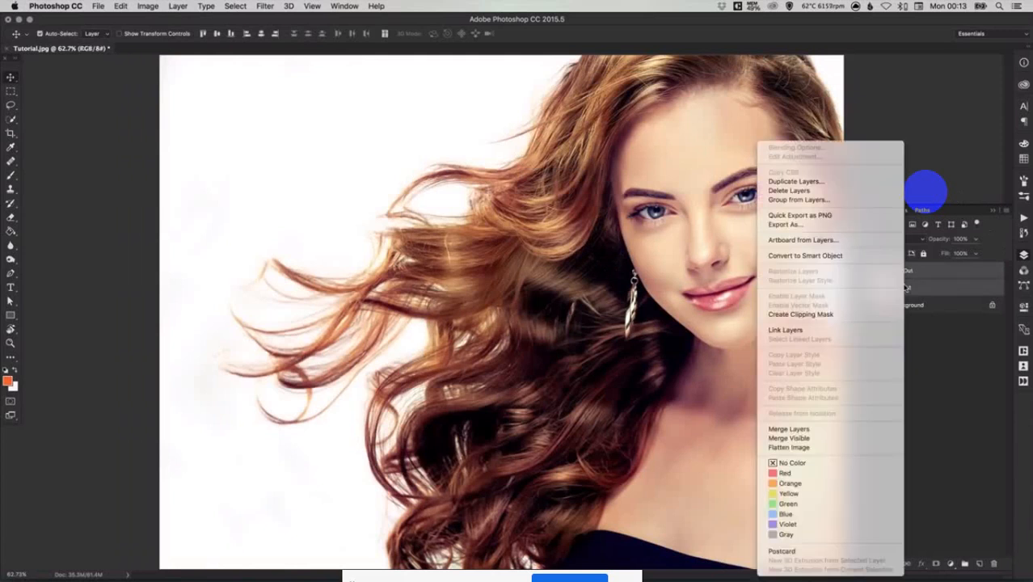
{"action": "left_click", "coordinate": [811, 430]}
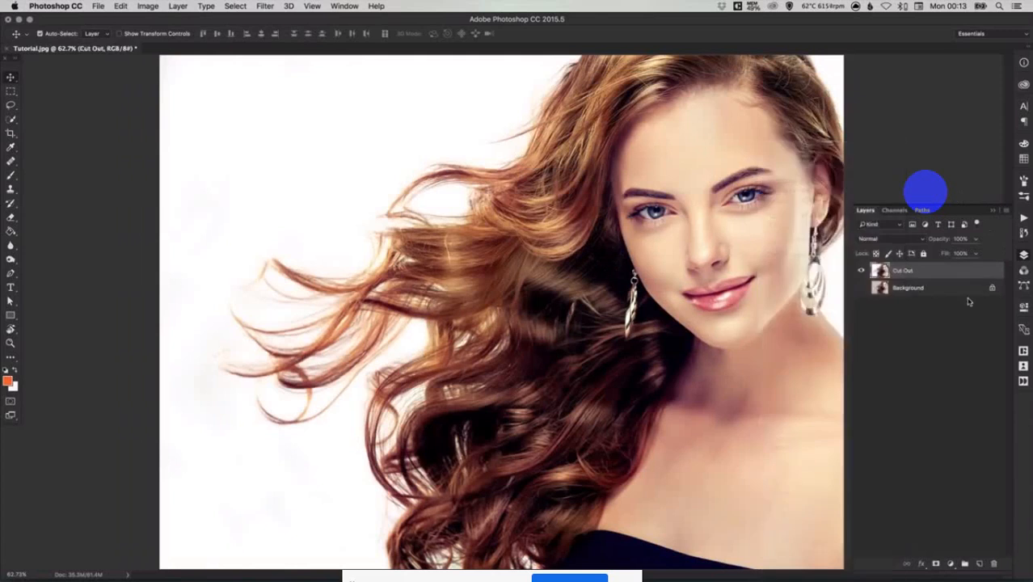
Compare the original photo with the white-backdrop result by toggling the Cut Out layer's visibility, and collapse the layer list
{"action": "left_click", "coordinate": [861, 271]}
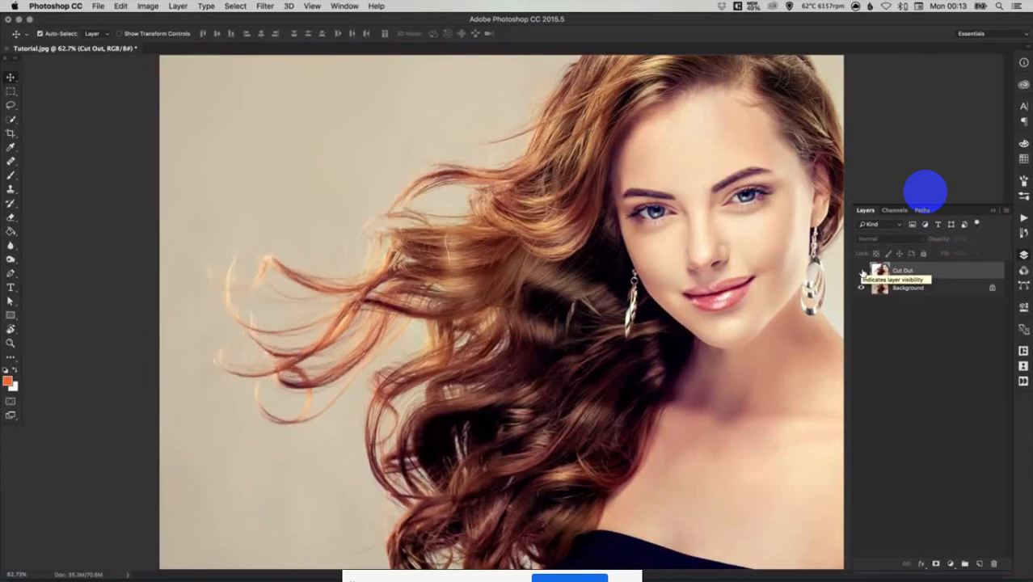
{"action": "left_click", "coordinate": [861, 271]}
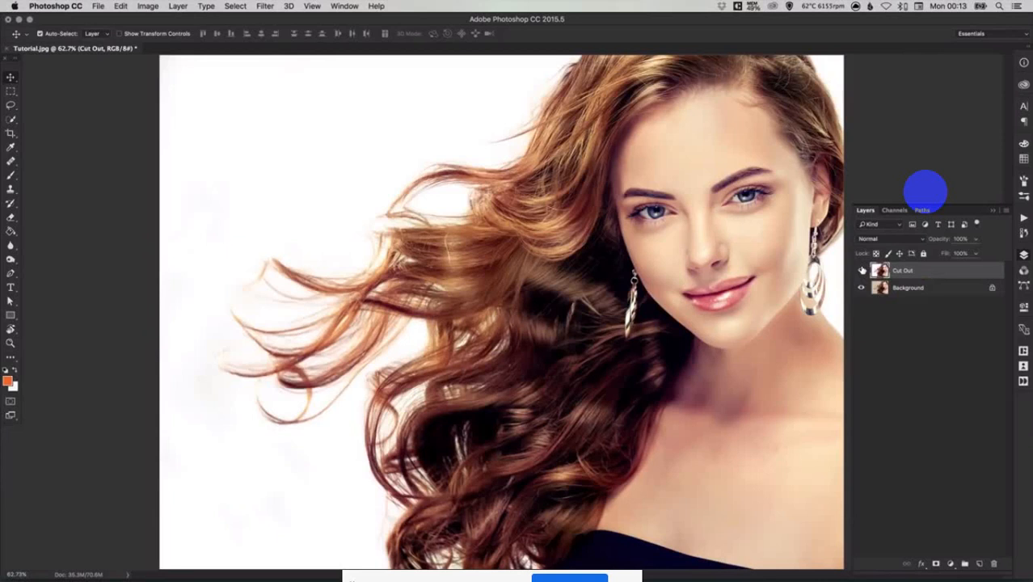
{"action": "left_click", "coordinate": [1024, 255]}
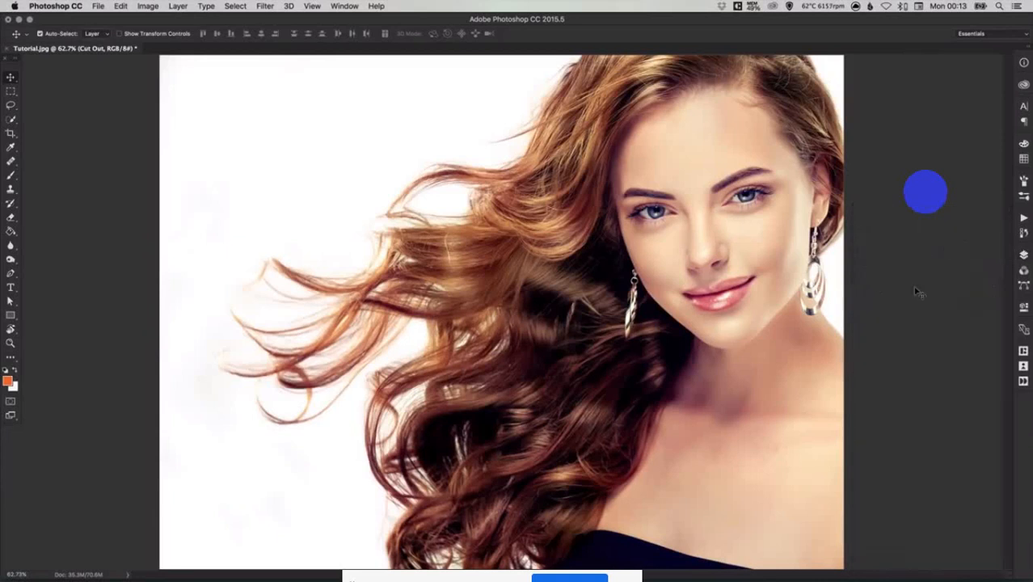
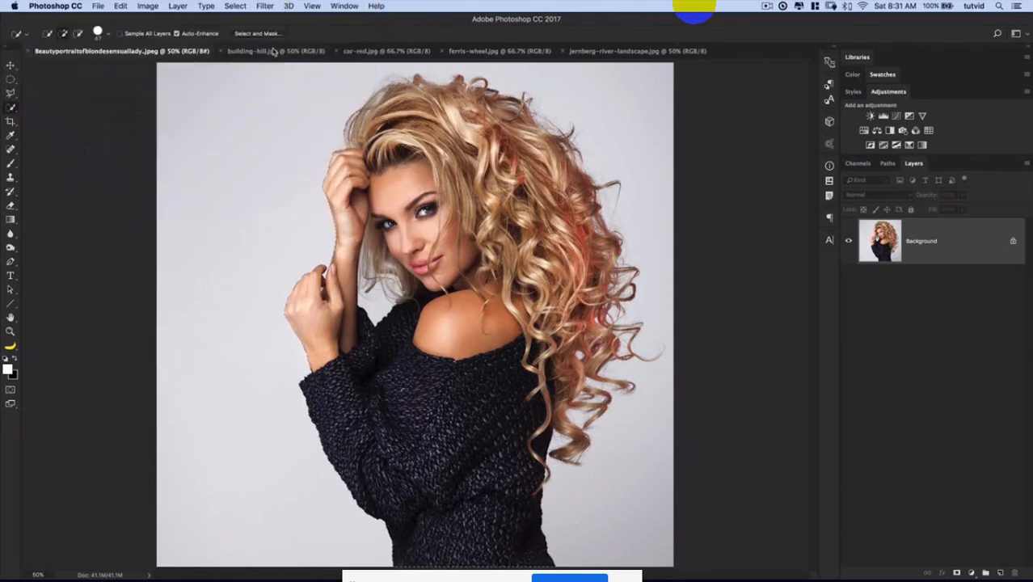
Review the Quick Selection brush settings for size, hardness and spacing on the blonde portrait
{"action": "left_click", "coordinate": [109, 34]}
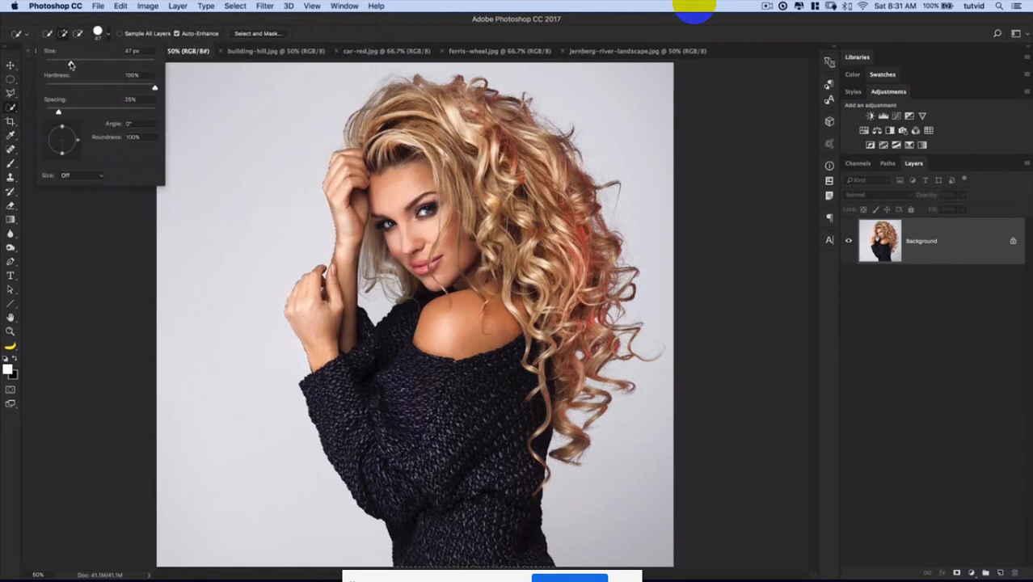
{"action": "left_click", "coordinate": [111, 37]}
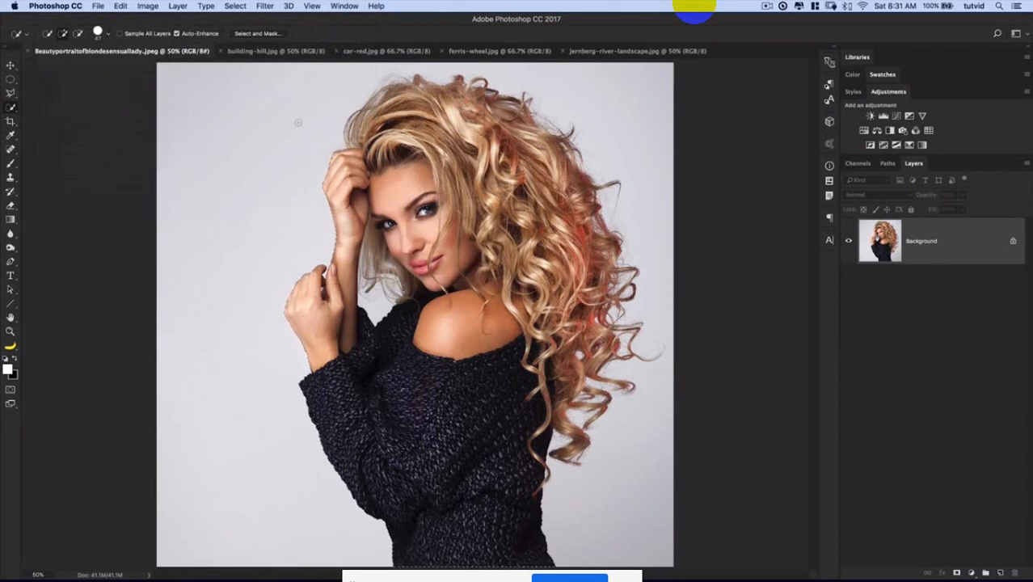
{"action": "key", "text": "shift"}
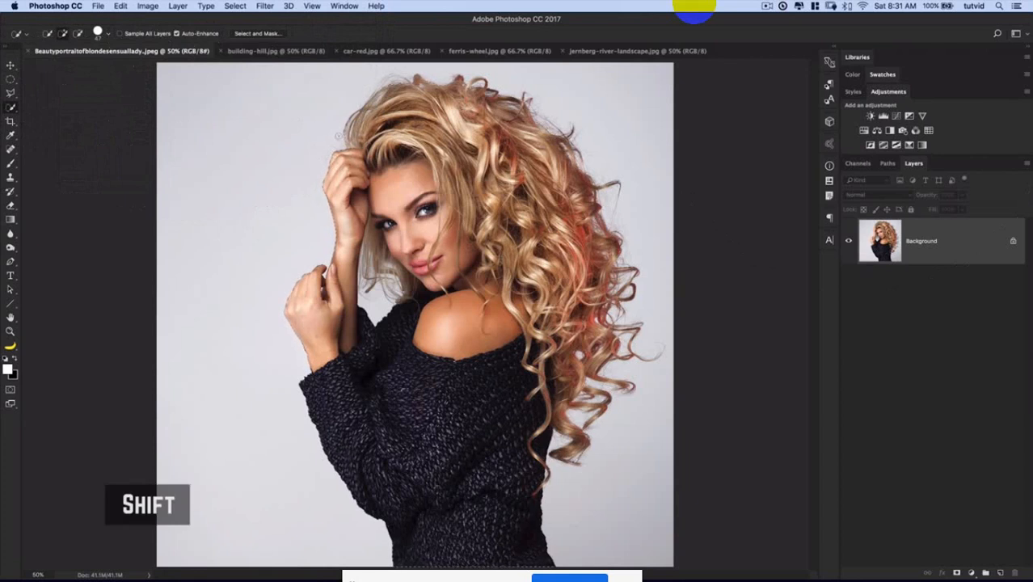
Subtract the background gap between the raised forearm and the hair from the selection with the Quick Selection tool
{"action": "key", "text": "alt"}
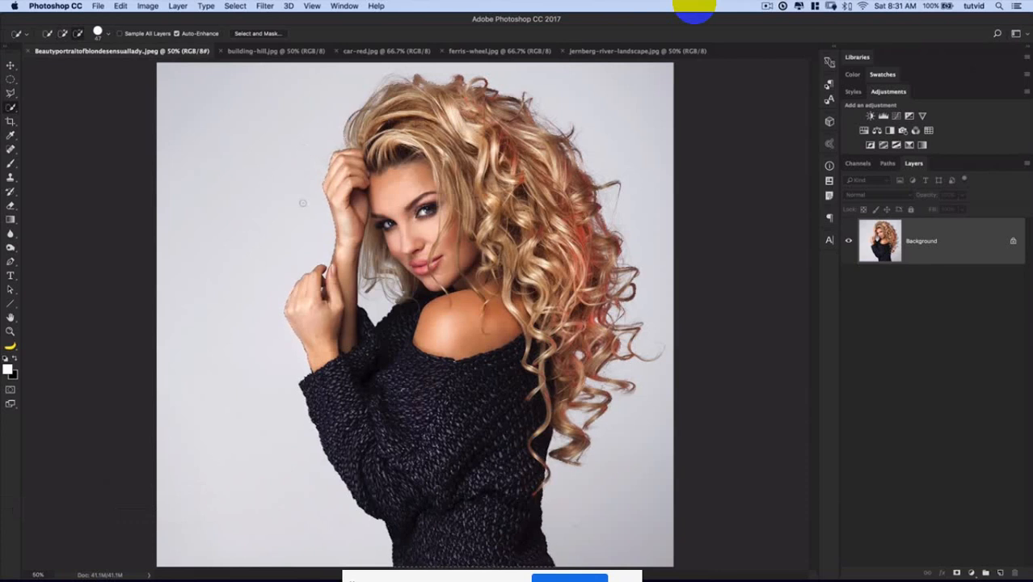
{"action": "key", "text": "z"}
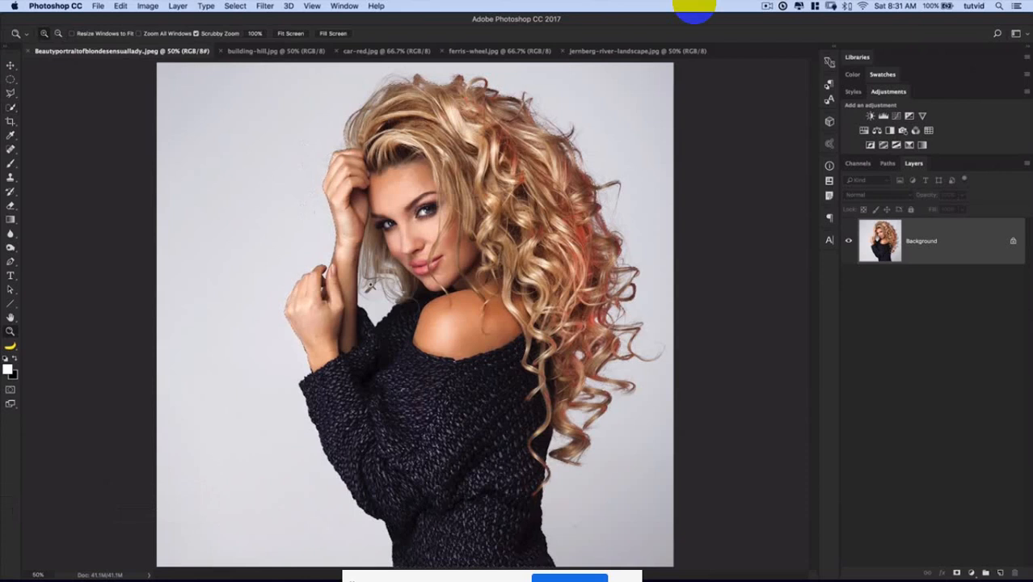
{"action": "left_click", "coordinate": [375, 305]}
{"action": "left_click_drag", "start_coordinate": [375, 308], "coordinate": [413, 317]}
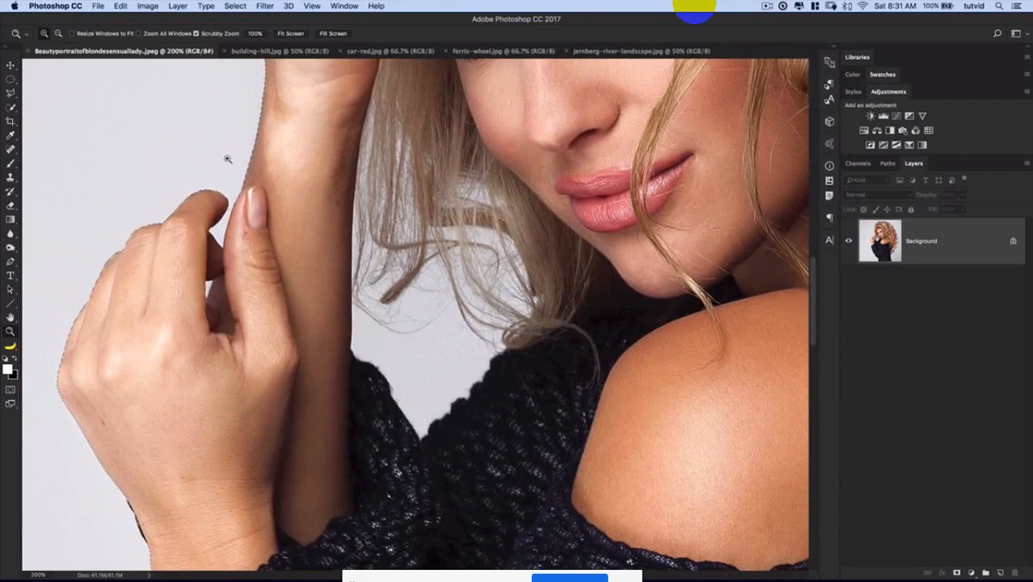
{"action": "left_click", "coordinate": [11, 107]}
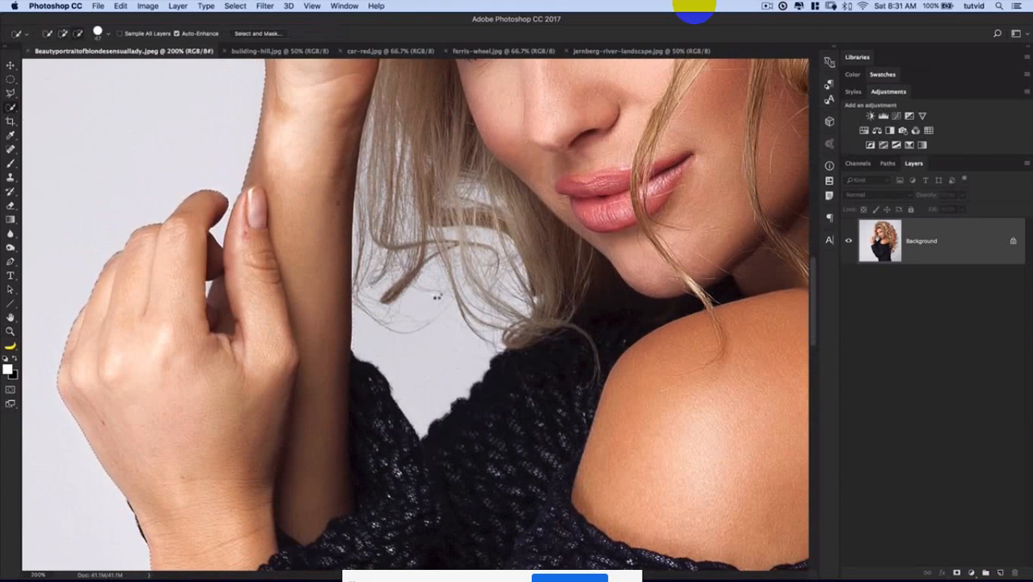
{"action": "key", "text": "alt"}
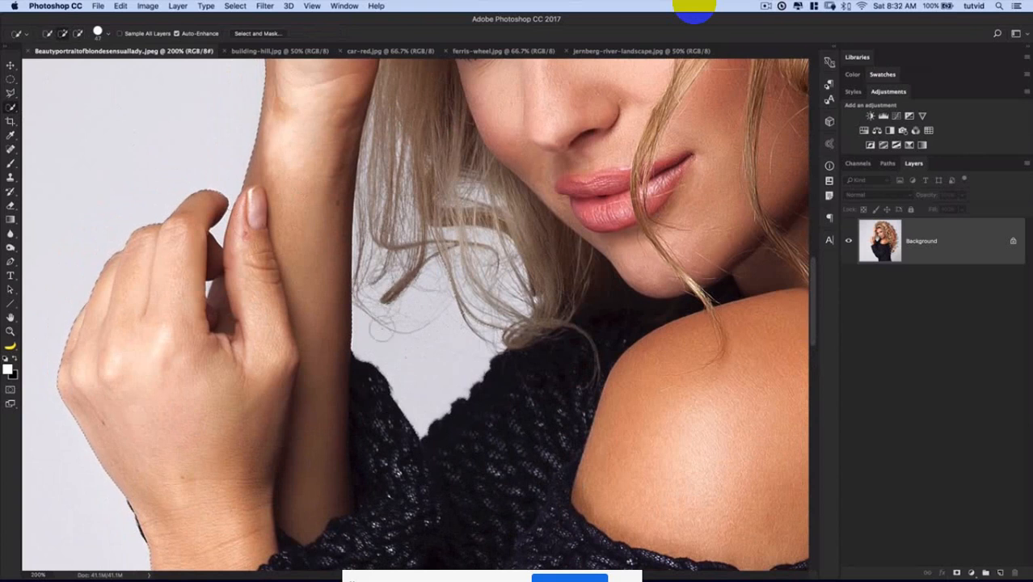
{"action": "key", "text": "super+h"}
{"action": "key", "text": "super+minus"}
{"action": "key", "text": "super+minus"}
{"action": "key", "text": "super+minus"}
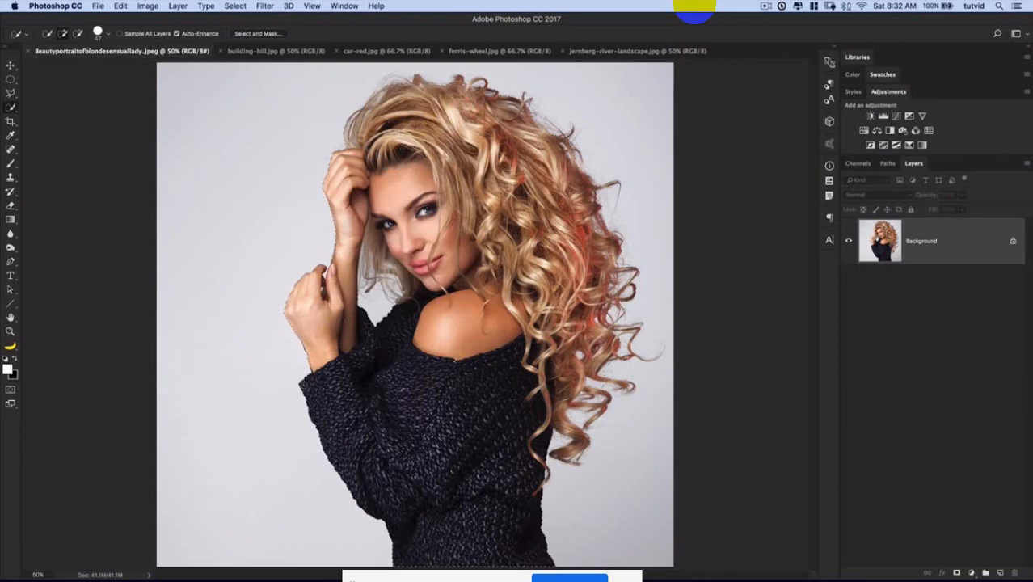
{"action": "left_click", "coordinate": [433, 345]}
Save the current selection as a new channel named base-select
{"action": "left_click", "coordinate": [233, 6]}
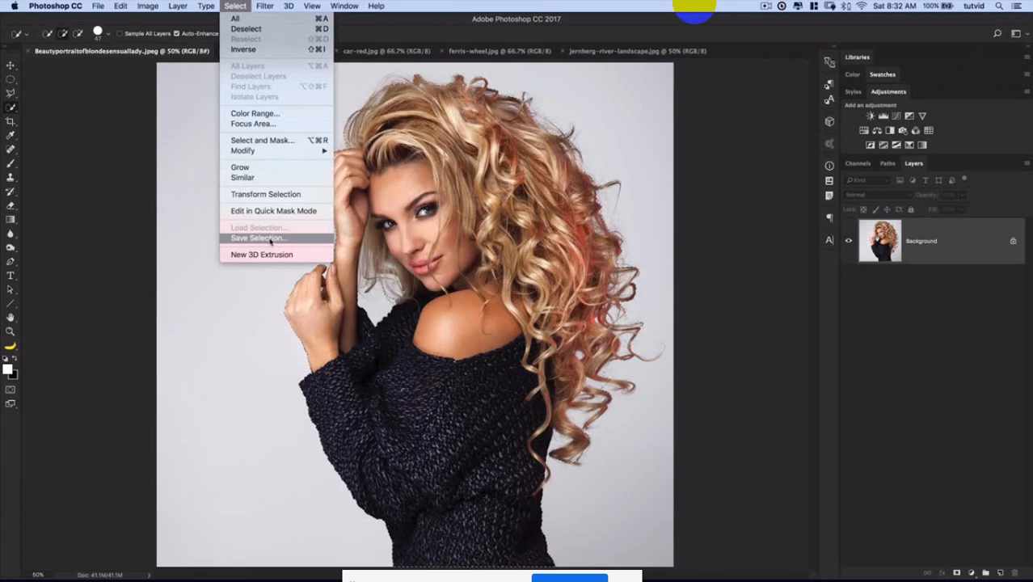
{"action": "key", "text": "Escape"}
{"action": "right_click", "coordinate": [484, 207]}
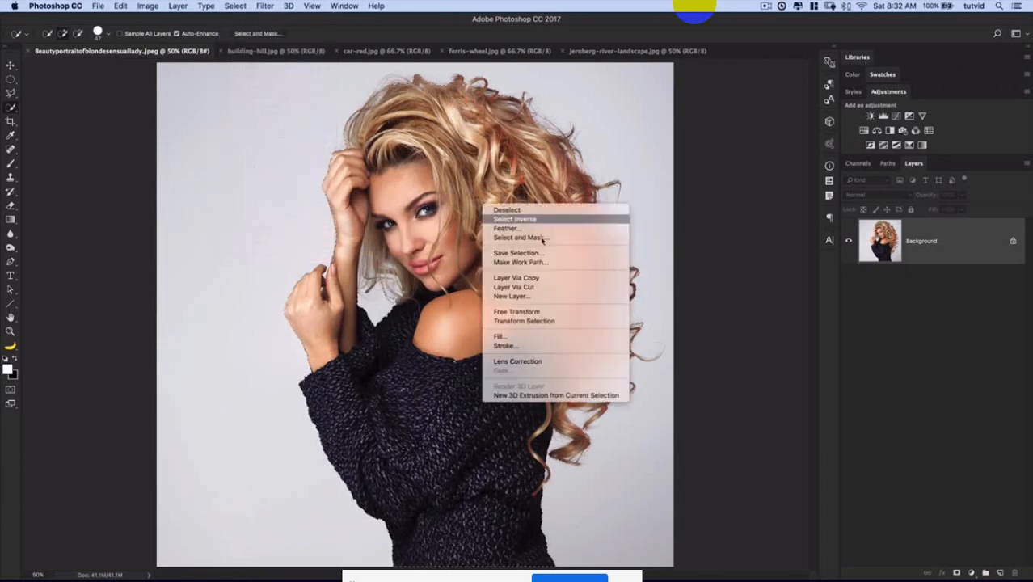
{"action": "left_click", "coordinate": [528, 255]}
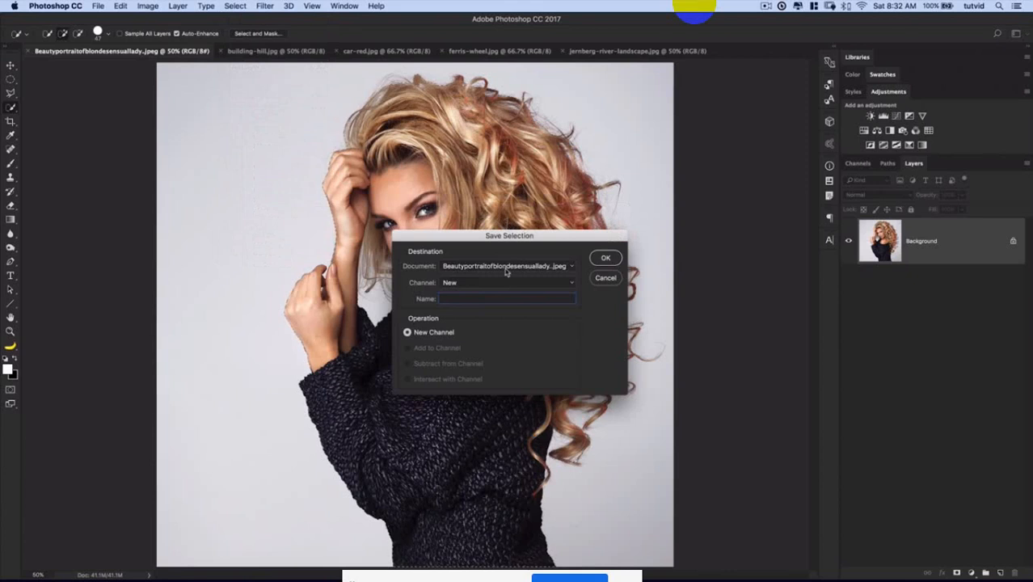
{"action": "type", "text": "base-select"}
{"action": "left_click_drag", "start_coordinate": [497, 240], "coordinate": [525, 265]}
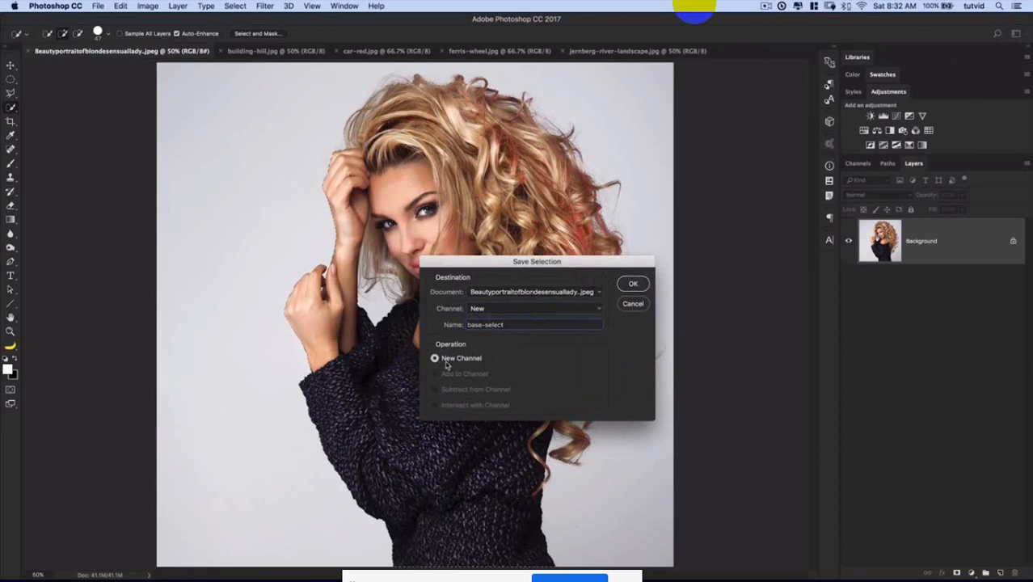
{"action": "left_click", "coordinate": [633, 283]}
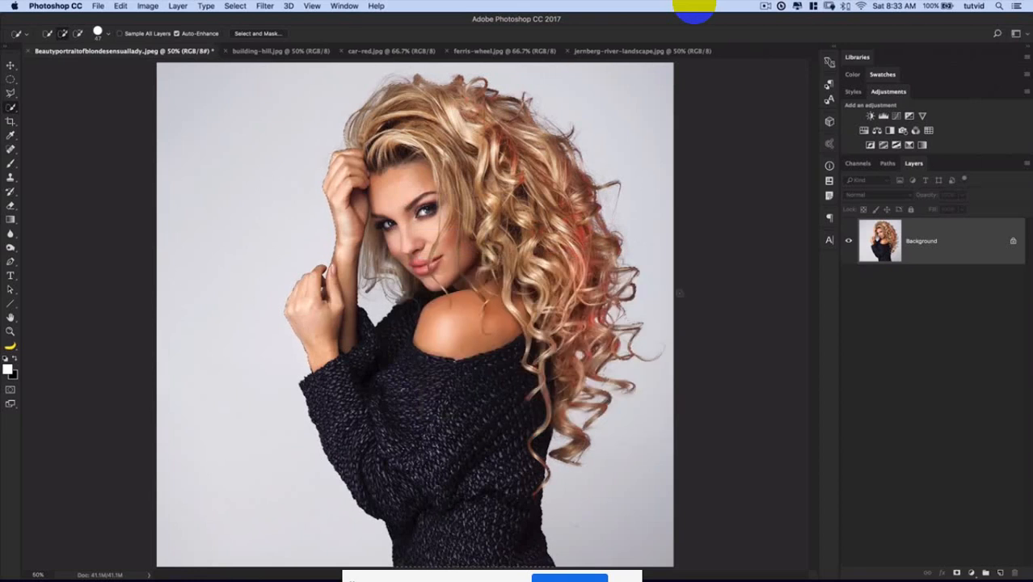
Deselect the subject and reload the selection from the base-select channel
{"action": "left_click", "coordinate": [234, 6]}
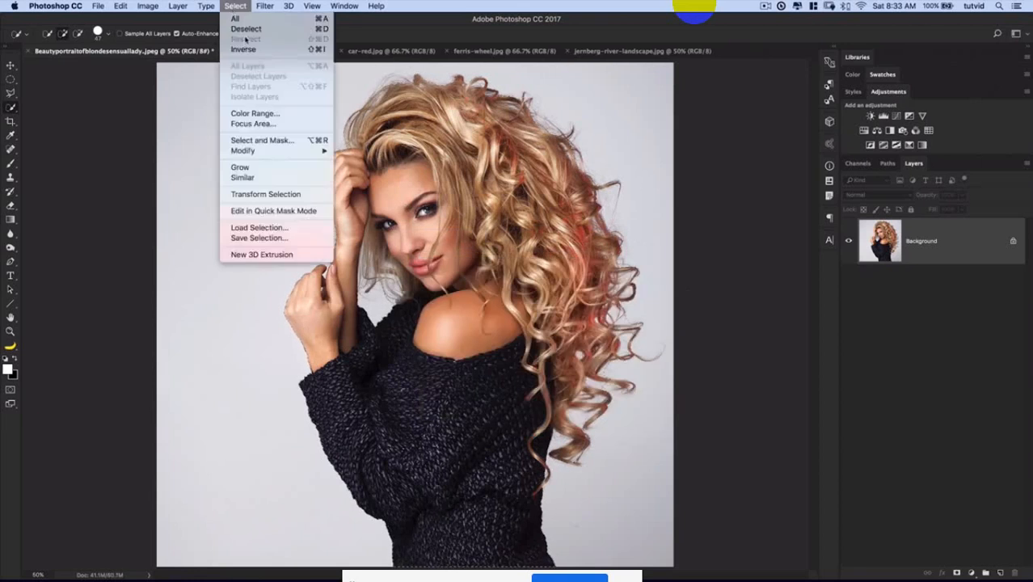
{"action": "left_click", "coordinate": [259, 30]}
{"action": "left_click", "coordinate": [856, 163]}
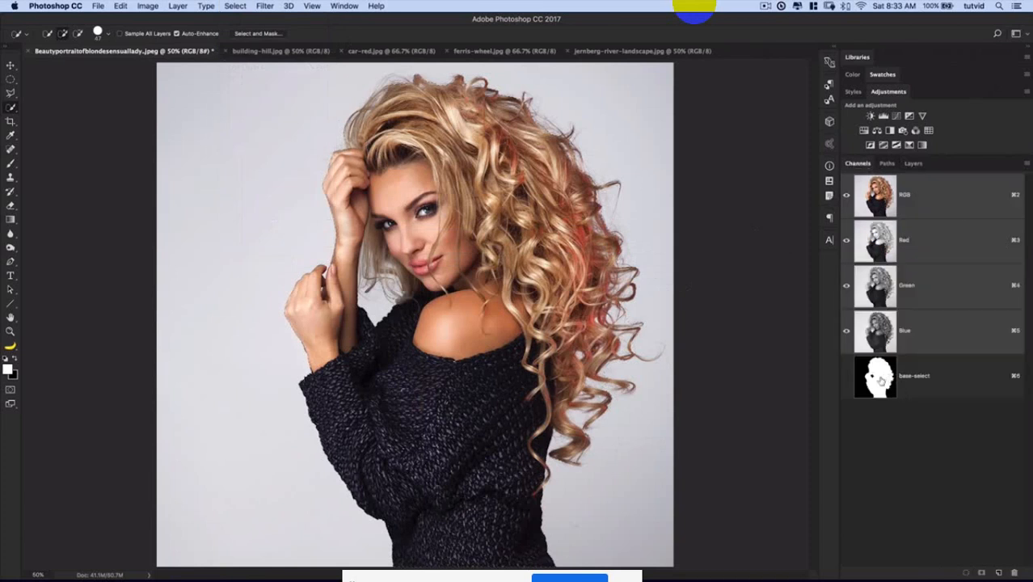
{"action": "left_click", "coordinate": [881, 380], "text": "super"}
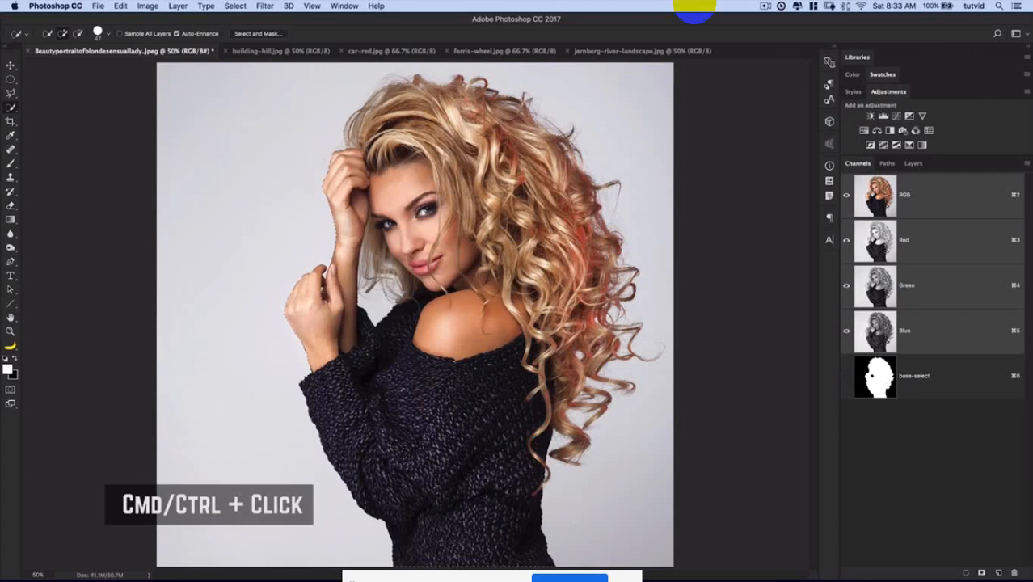
{"action": "key", "text": "super+d"}
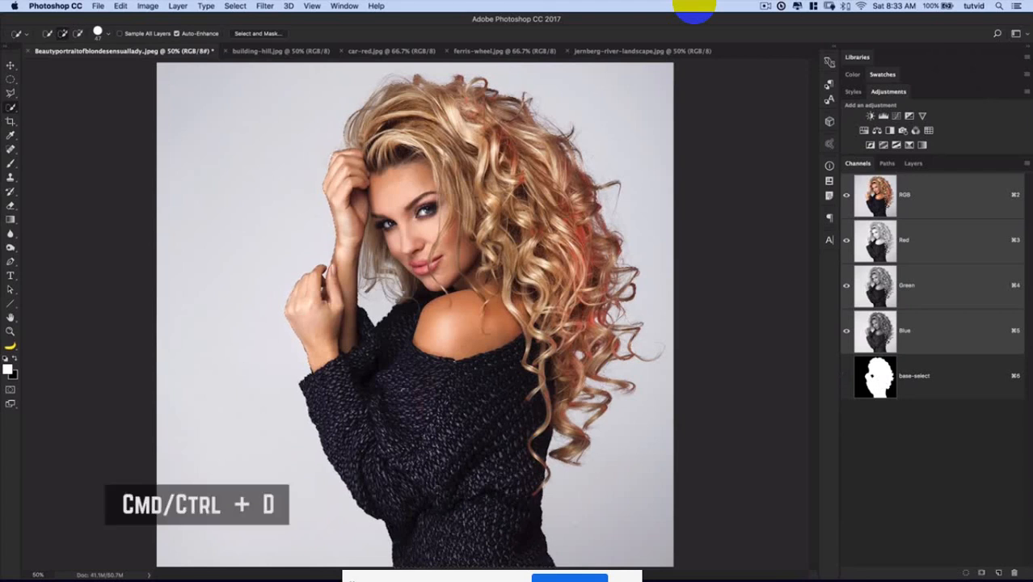
{"action": "left_click", "coordinate": [914, 164]}
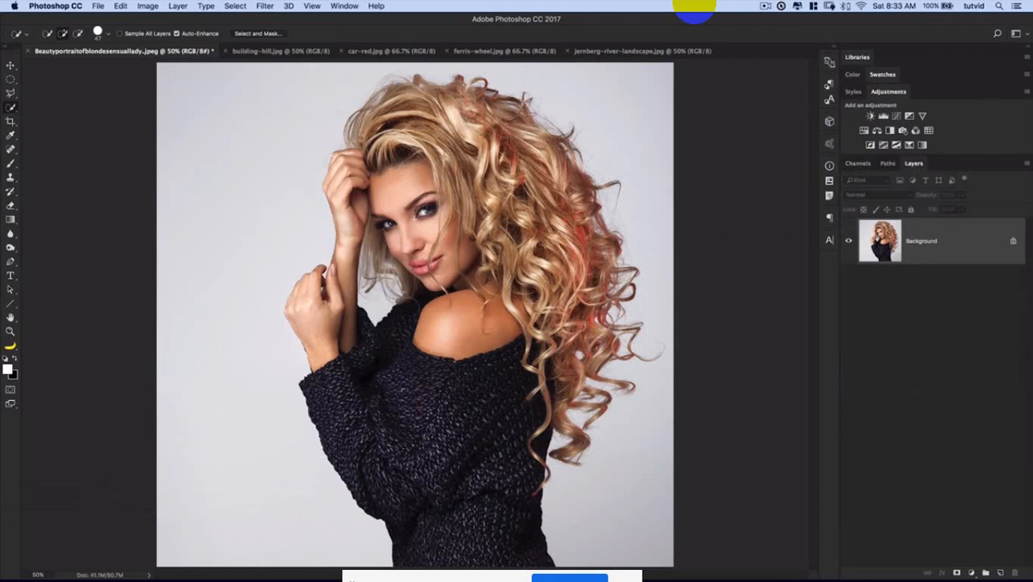
{"action": "left_click", "coordinate": [856, 164]}
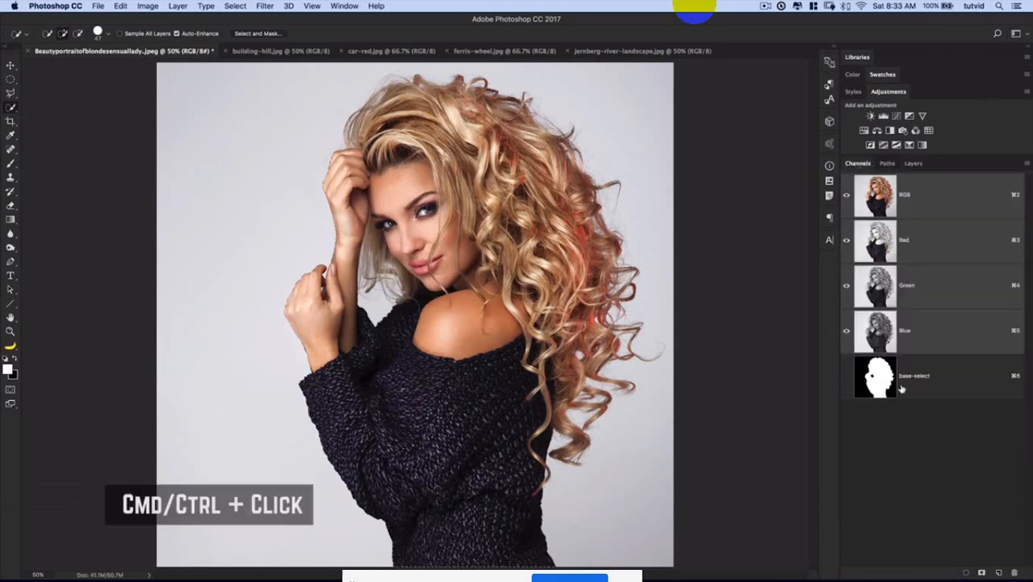
{"action": "left_click", "coordinate": [907, 165]}
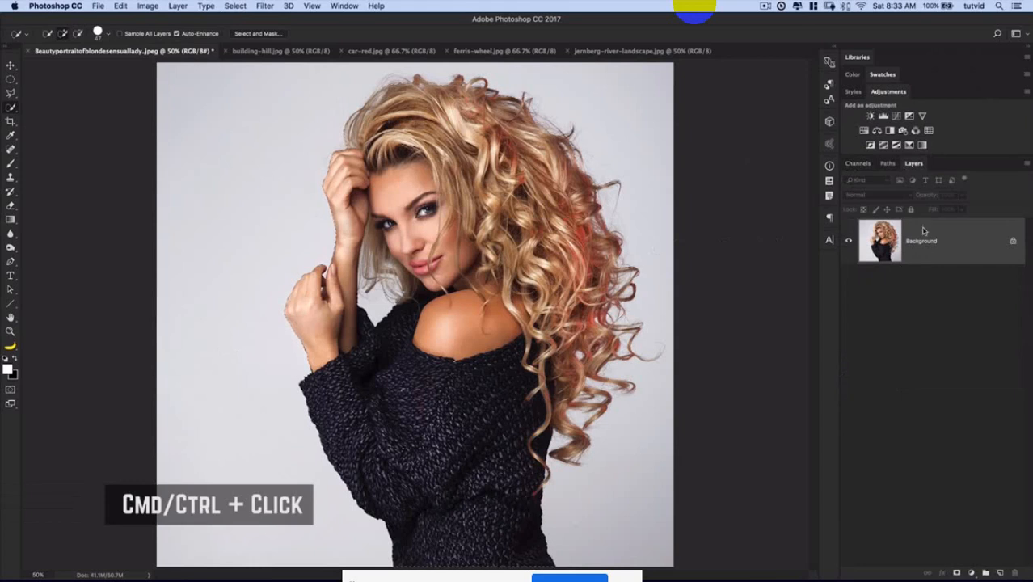
Open the selection in Select and Mask and reposition its properties and tool palettes
{"action": "left_click", "coordinate": [234, 7]}
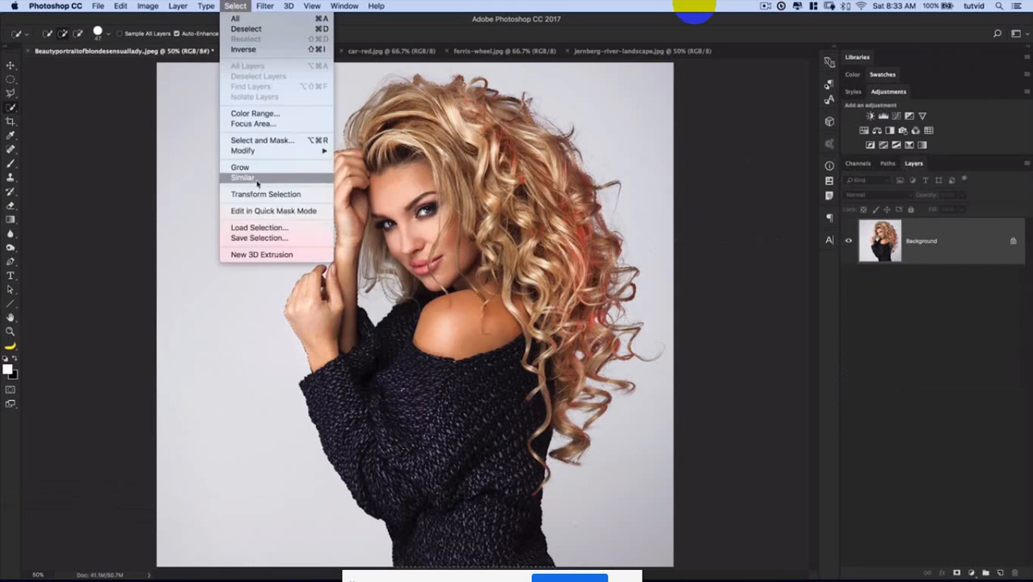
{"action": "left_click", "coordinate": [257, 141]}
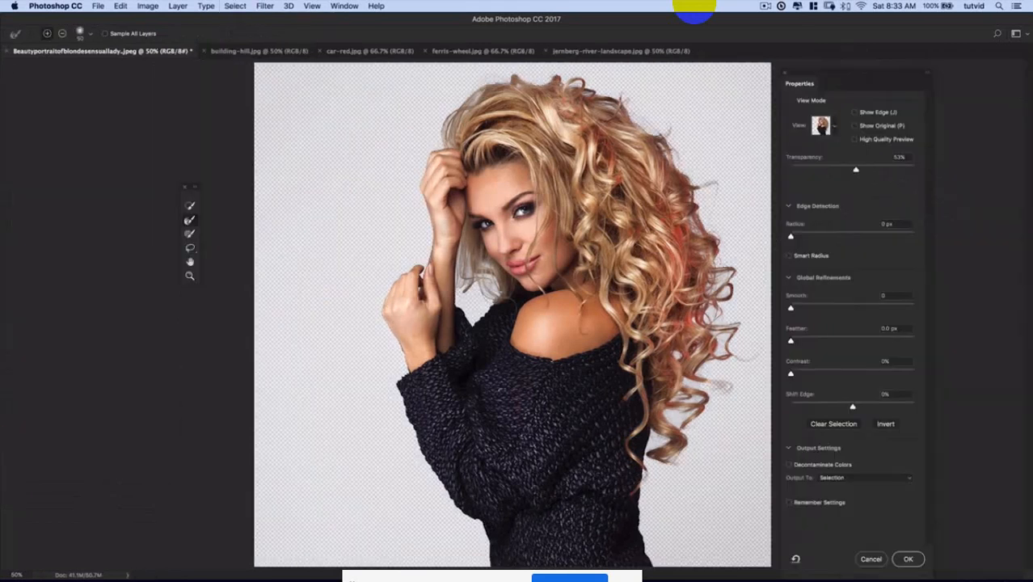
{"action": "left_click_drag", "start_coordinate": [871, 84], "coordinate": [896, 76]}
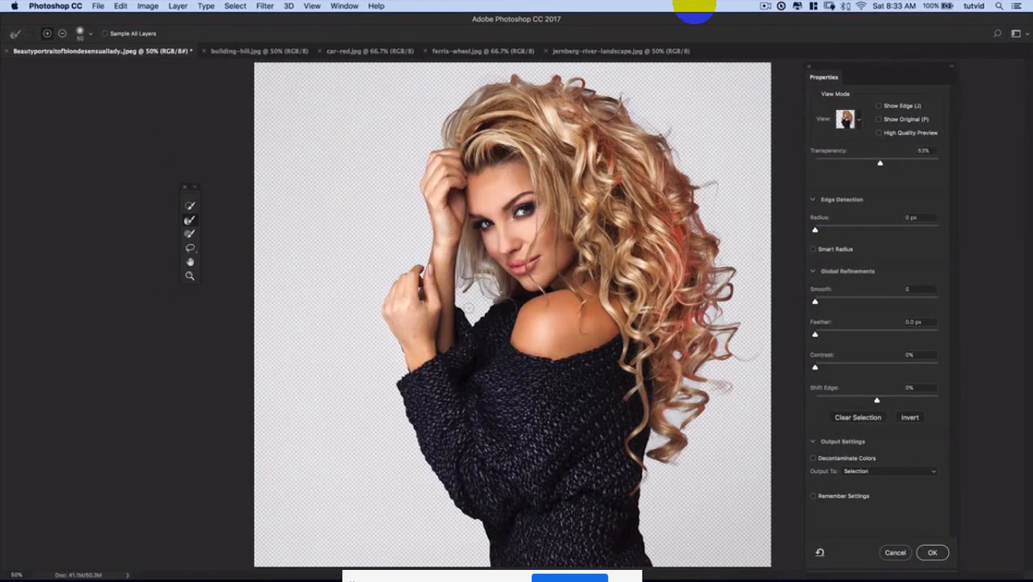
{"action": "left_click_drag", "start_coordinate": [191, 203], "coordinate": [314, 191]}
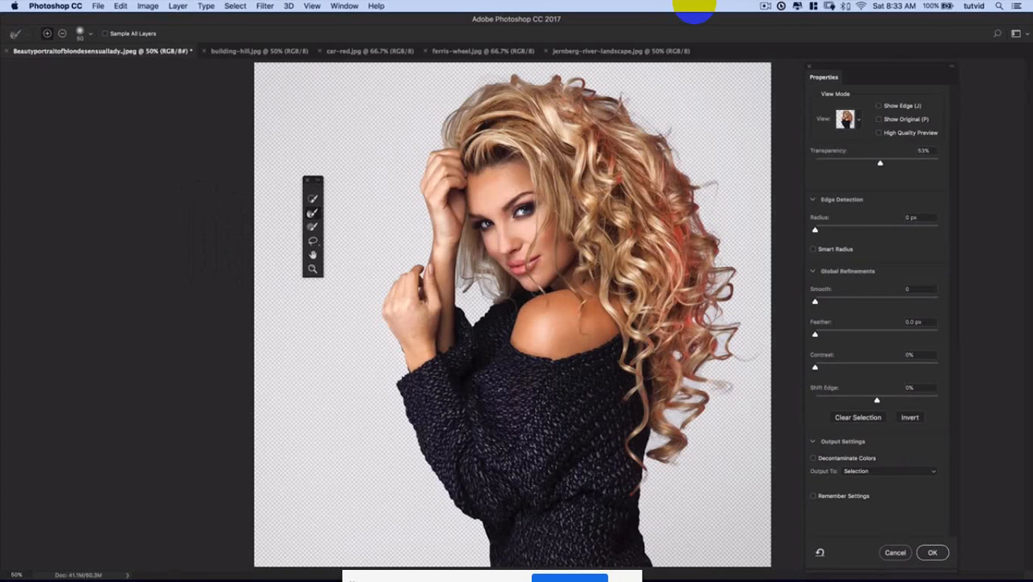
Paint along the hair's outer edge and the lower curls with the Refine Edge Brush at size 125
{"action": "key", "text": "super+plus"}
{"action": "left_click_drag", "start_coordinate": [575, 238], "coordinate": [541, 335]}
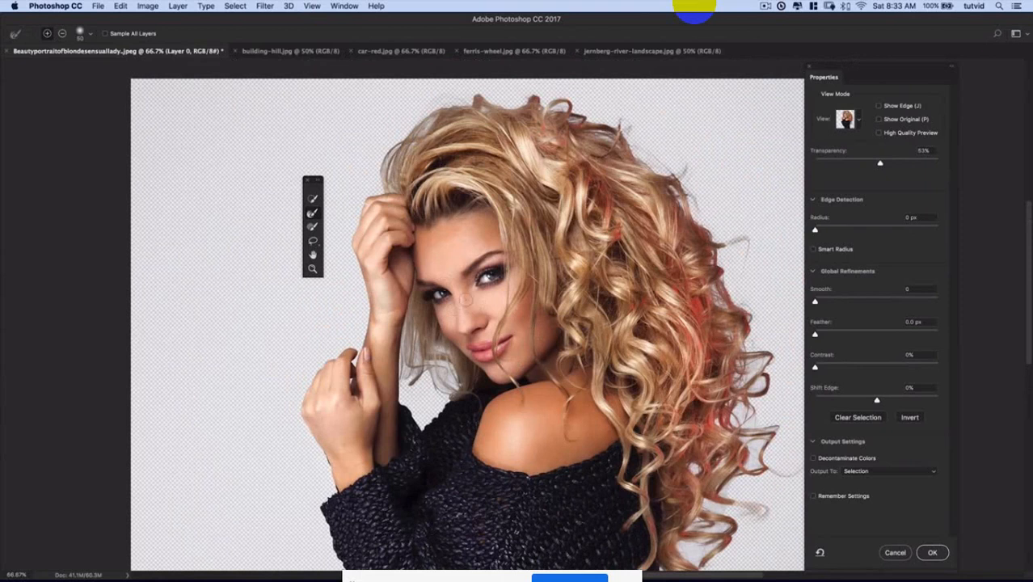
{"action": "left_click", "coordinate": [313, 214]}
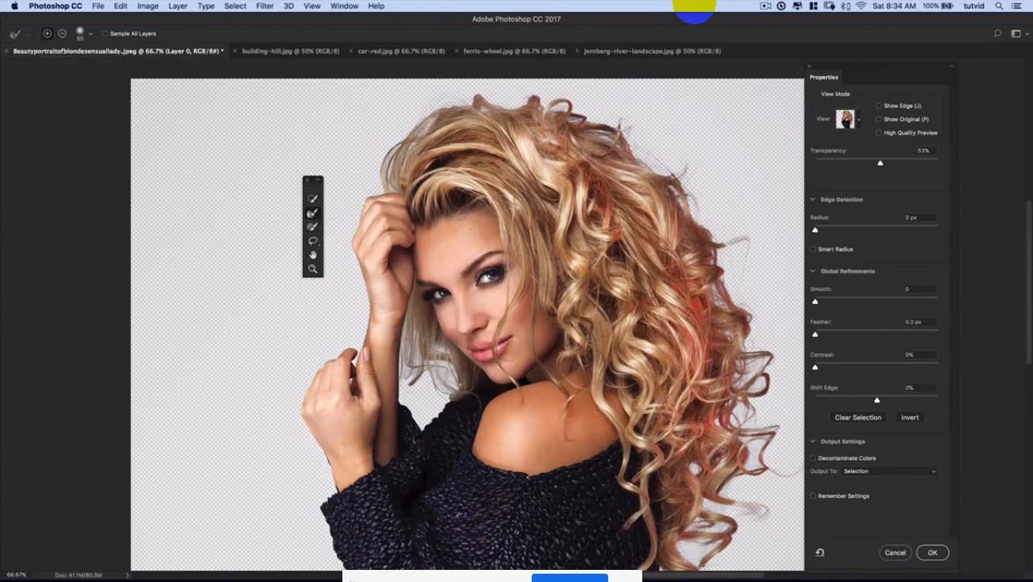
{"action": "key", "text": "bracketright"}
{"action": "key", "text": "bracketright"}
{"action": "key", "text": "bracketright"}
{"action": "key", "text": "bracketright"}
{"action": "key", "text": "bracketright"}
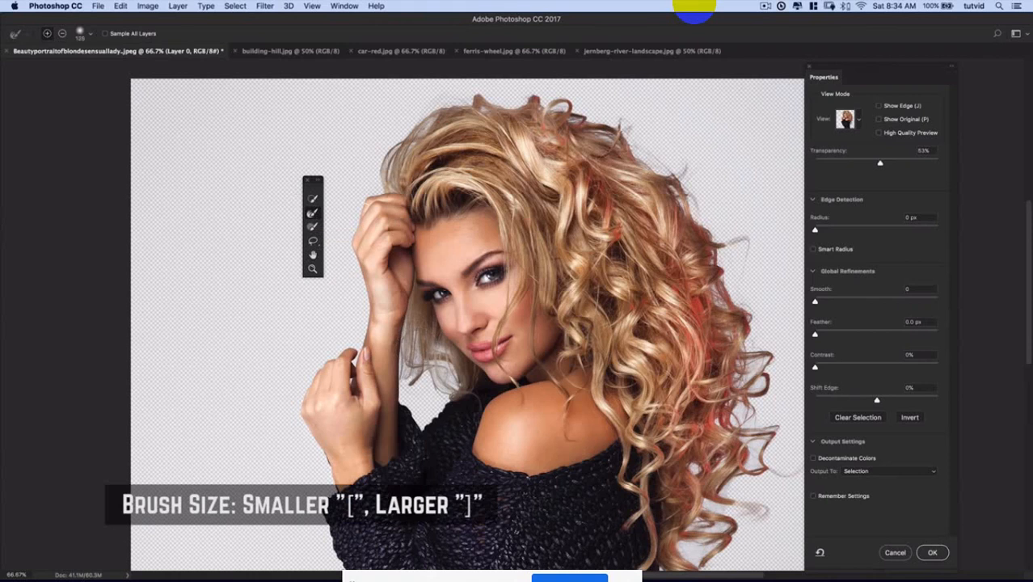
{"action": "key", "text": "bracketright"}
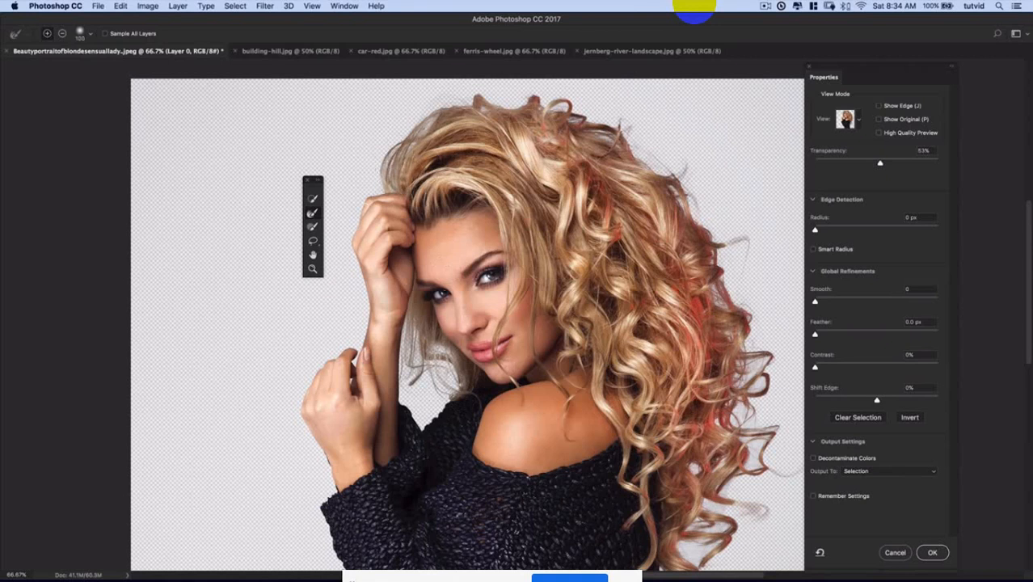
{"action": "key", "text": "bracketright"}
{"action": "mouse_move", "coordinate": [376, 160]}
{"action": "left_mouse_down"}
{"action": "mouse_move", "coordinate": [378, 180]}
{"action": "mouse_move", "coordinate": [426, 115]}
{"action": "mouse_move", "coordinate": [460, 95]}
{"action": "mouse_move", "coordinate": [489, 95]}
{"action": "mouse_move", "coordinate": [425, 105]}
{"action": "mouse_move", "coordinate": [475, 94]}
{"action": "mouse_move", "coordinate": [574, 101]}
{"action": "mouse_move", "coordinate": [623, 142]}
{"action": "mouse_move", "coordinate": [647, 138]}
{"action": "mouse_move", "coordinate": [683, 168]}
{"action": "mouse_move", "coordinate": [688, 198]}
{"action": "mouse_move", "coordinate": [750, 254]}
{"action": "mouse_move", "coordinate": [723, 293]}
{"action": "mouse_move", "coordinate": [750, 314]}
{"action": "mouse_move", "coordinate": [754, 380]}
{"action": "mouse_move", "coordinate": [766, 363]}
{"action": "mouse_move", "coordinate": [765, 387]}
{"action": "mouse_move", "coordinate": [768, 358]}
{"action": "mouse_move", "coordinate": [750, 414]}
{"action": "mouse_move", "coordinate": [763, 426]}
{"action": "mouse_move", "coordinate": [764, 464]}
{"action": "mouse_move", "coordinate": [802, 466]}
{"action": "mouse_move", "coordinate": [761, 452]}
{"action": "mouse_move", "coordinate": [758, 484]}
{"action": "mouse_move", "coordinate": [698, 470]}
{"action": "mouse_move", "coordinate": [758, 522]}
{"action": "mouse_move", "coordinate": [699, 524]}
{"action": "mouse_move", "coordinate": [692, 552]}
{"action": "mouse_move", "coordinate": [723, 550]}
{"action": "left_mouse_up"}
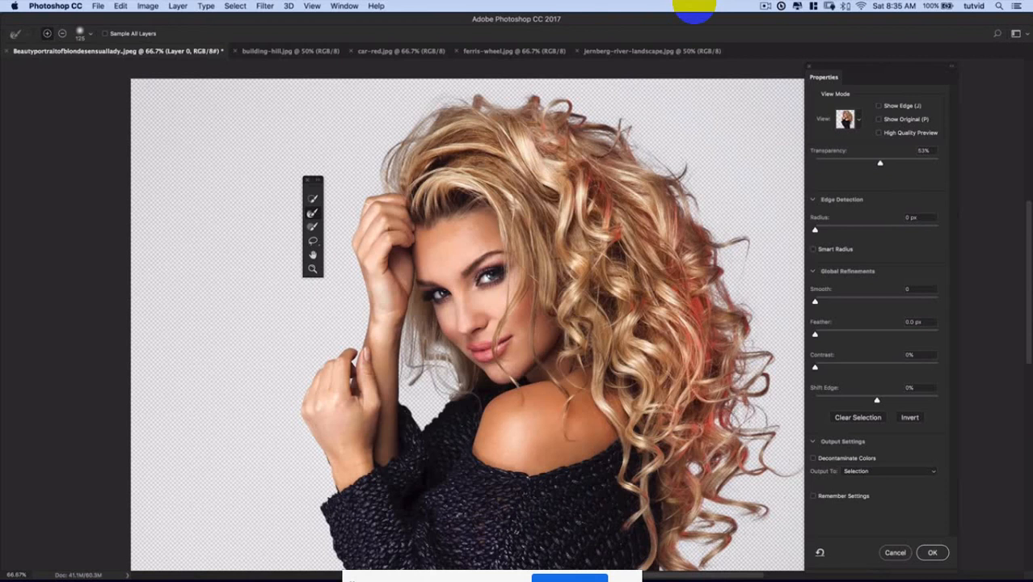
{"action": "scroll", "coordinate": [756, 413], "scroll_direction": "down", "scroll_amount": 3}
{"action": "scroll", "coordinate": [561, 548], "scroll_direction": "down", "scroll_amount": 3}
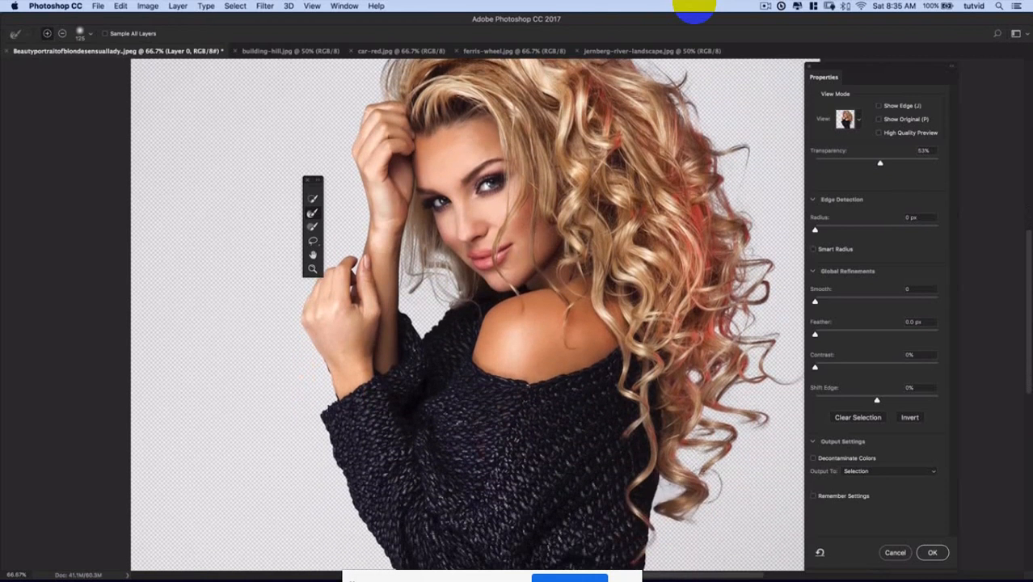
{"action": "mouse_move", "coordinate": [696, 515]}
{"action": "left_mouse_down"}
{"action": "mouse_move", "coordinate": [675, 526]}
{"action": "mouse_move", "coordinate": [717, 527]}
{"action": "mouse_move", "coordinate": [671, 525]}
{"action": "mouse_move", "coordinate": [663, 485]}
{"action": "mouse_move", "coordinate": [653, 499]}
{"action": "left_mouse_up"}
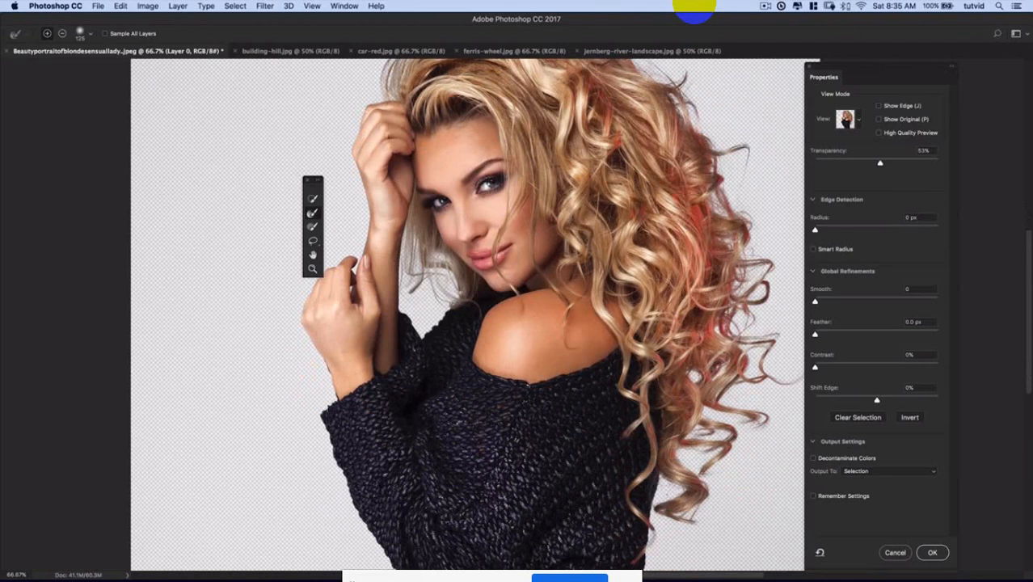
Check the refined hair edges in the red Overlay view, then return to the Onion Skin view
{"action": "scroll", "coordinate": [768, 202], "scroll_direction": "up", "scroll_amount": 3}
{"action": "scroll", "coordinate": [768, 202], "scroll_direction": "right", "scroll_amount": 2}
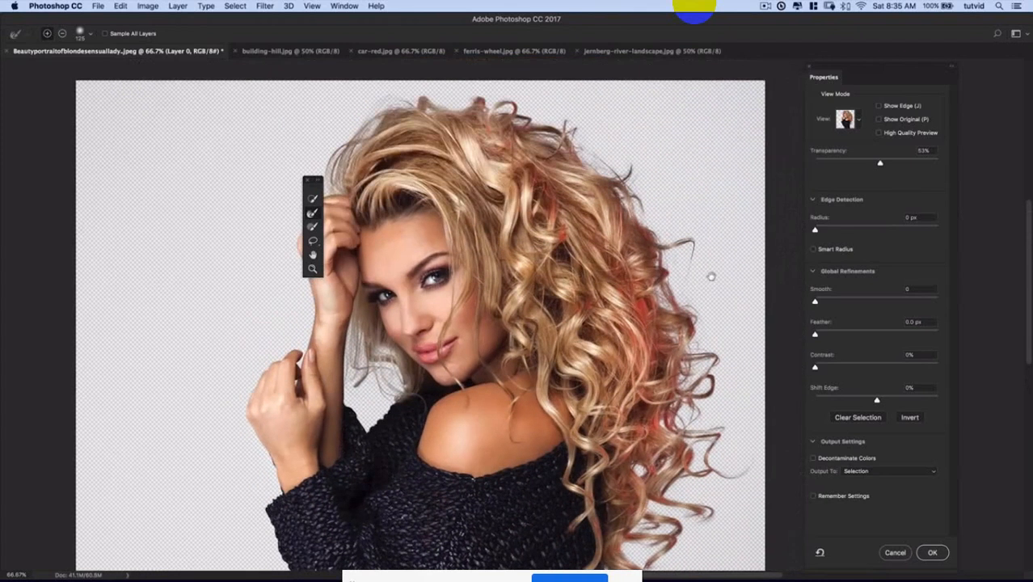
{"action": "scroll", "coordinate": [674, 165], "scroll_direction": "left", "scroll_amount": 4}
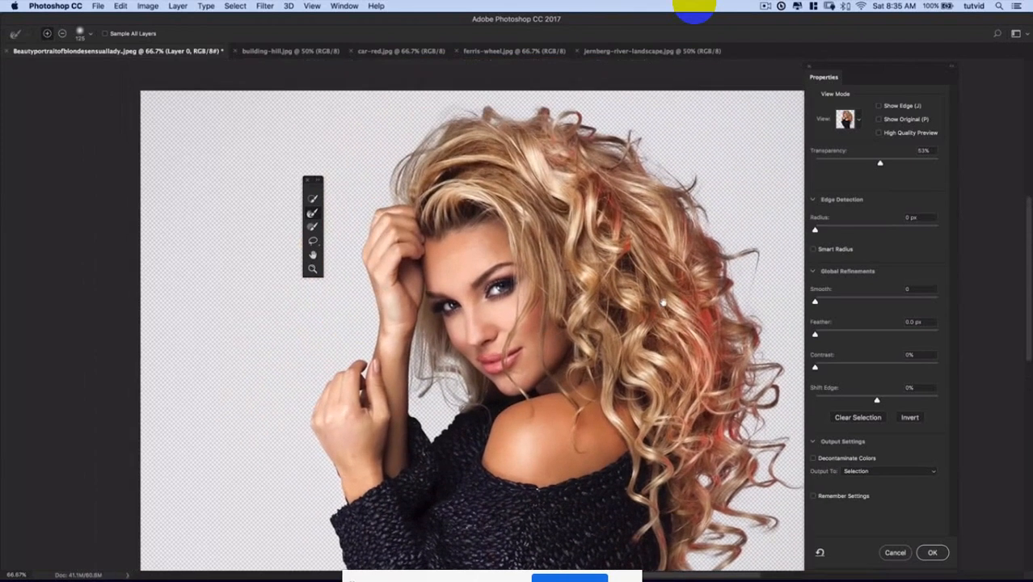
{"action": "left_click", "coordinate": [857, 120]}
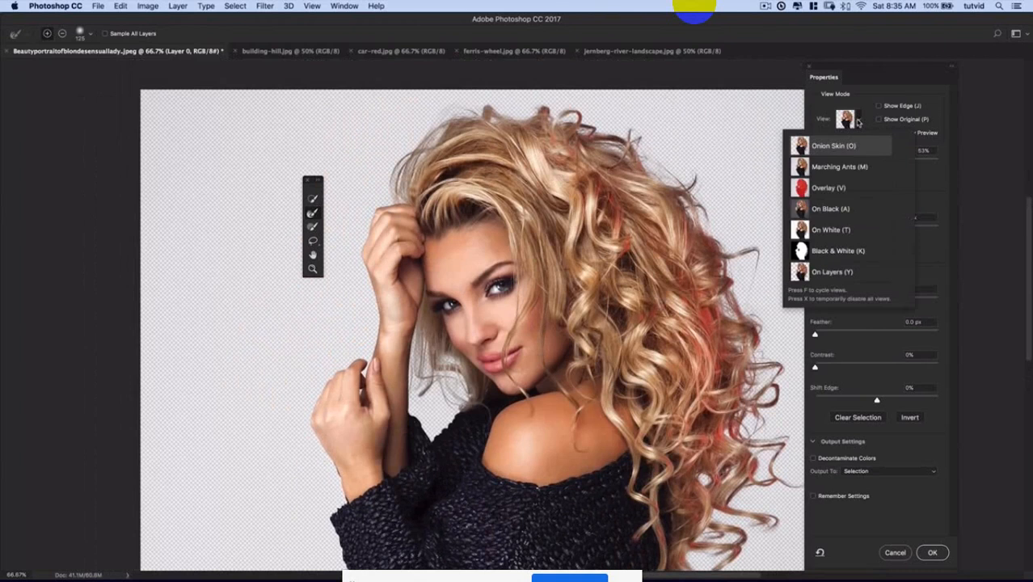
{"action": "left_click", "coordinate": [824, 187]}
{"action": "scroll", "coordinate": [695, 364], "scroll_direction": "down", "scroll_amount": 3}
{"action": "scroll", "coordinate": [695, 364], "scroll_direction": "right", "scroll_amount": 1}
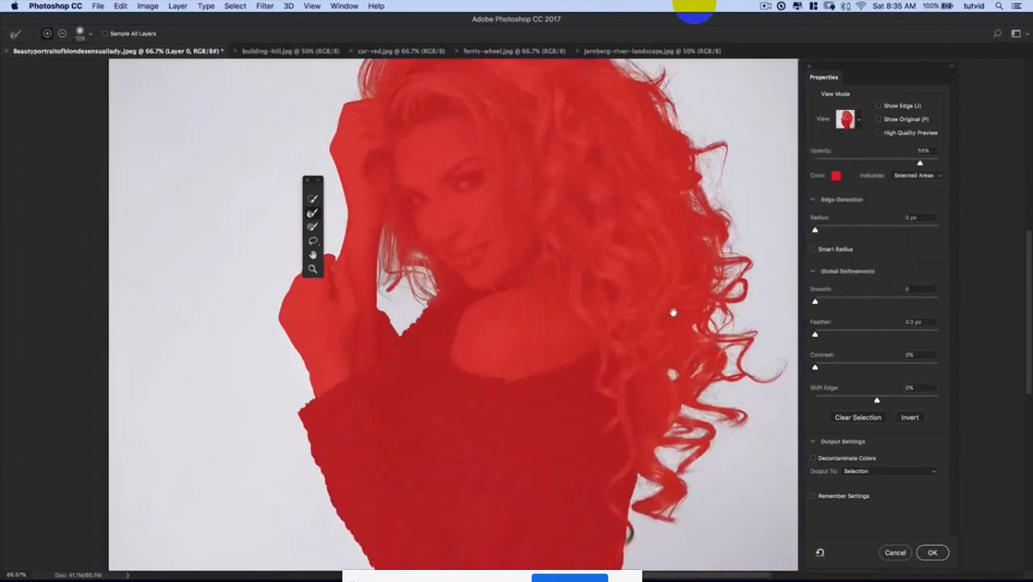
{"action": "scroll", "coordinate": [673, 313], "scroll_direction": "up", "scroll_amount": 2}
{"action": "scroll", "coordinate": [668, 239], "scroll_direction": "up", "scroll_amount": 3}
{"action": "scroll", "coordinate": [667, 240], "scroll_direction": "left", "scroll_amount": 1}
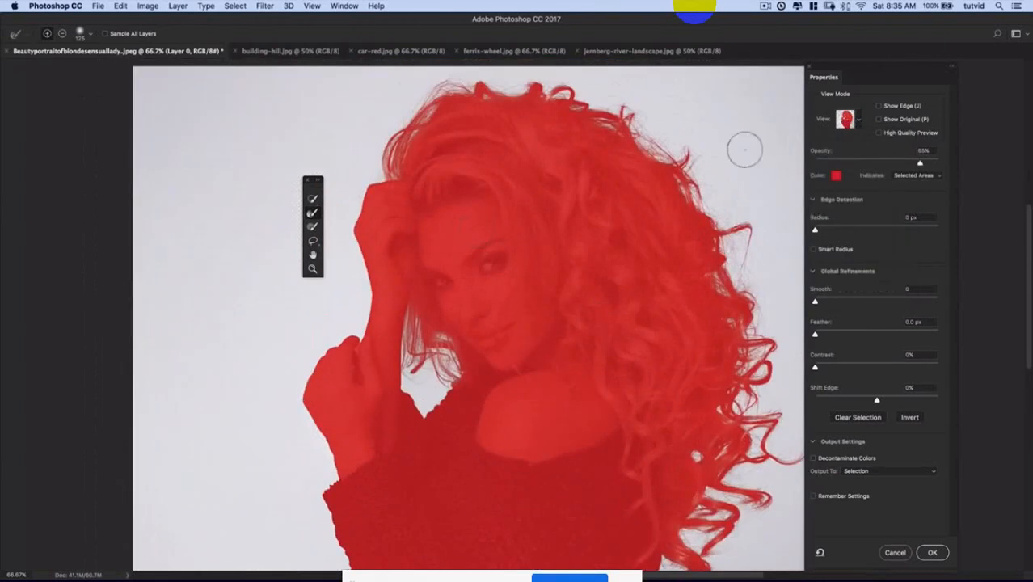
{"action": "left_click", "coordinate": [856, 119]}
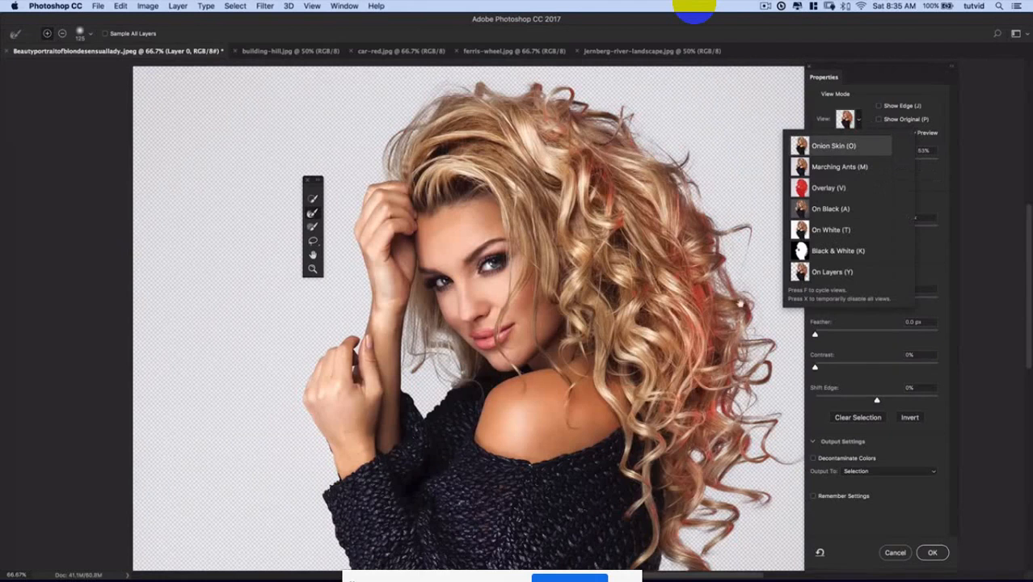
Keep the Onion Skin view and set the Edge Detection radius to 2 px
{"action": "left_click", "coordinate": [834, 145]}
{"action": "scroll", "coordinate": [736, 332], "scroll_direction": "down", "scroll_amount": 2}
{"action": "scroll", "coordinate": [736, 331], "scroll_direction": "right", "scroll_amount": 1}
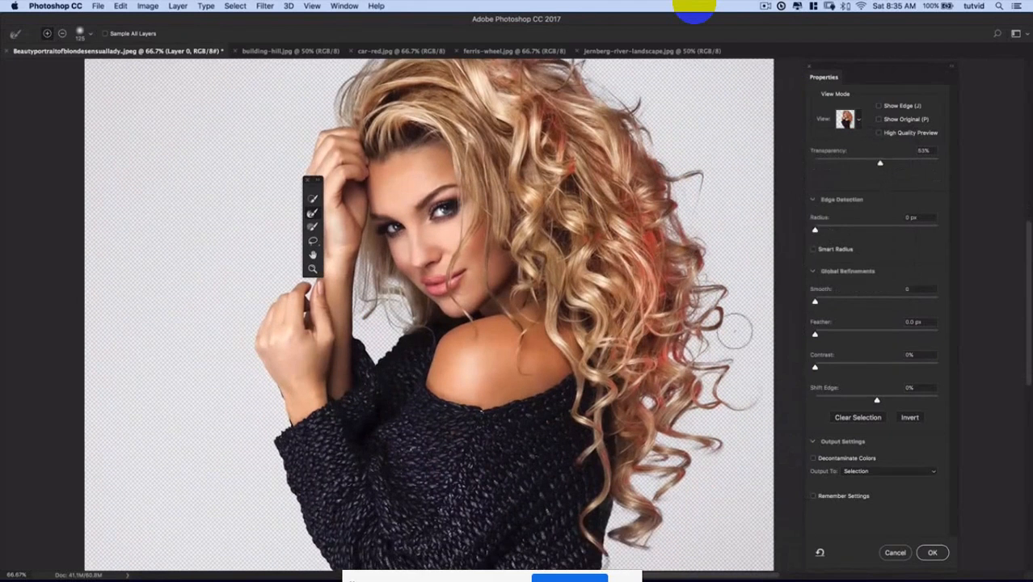
{"action": "scroll", "coordinate": [602, 242], "scroll_direction": "up", "scroll_amount": 2}
{"action": "scroll", "coordinate": [603, 243], "scroll_direction": "left", "scroll_amount": 1}
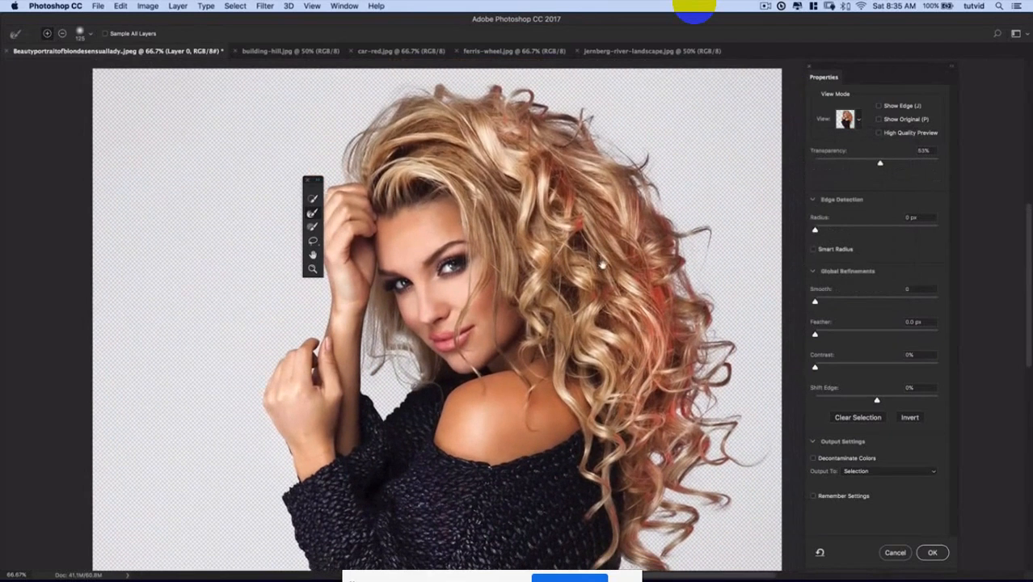
{"action": "scroll", "coordinate": [715, 251], "scroll_direction": "down", "scroll_amount": 3}
{"action": "scroll", "coordinate": [714, 251], "scroll_direction": "right", "scroll_amount": 1}
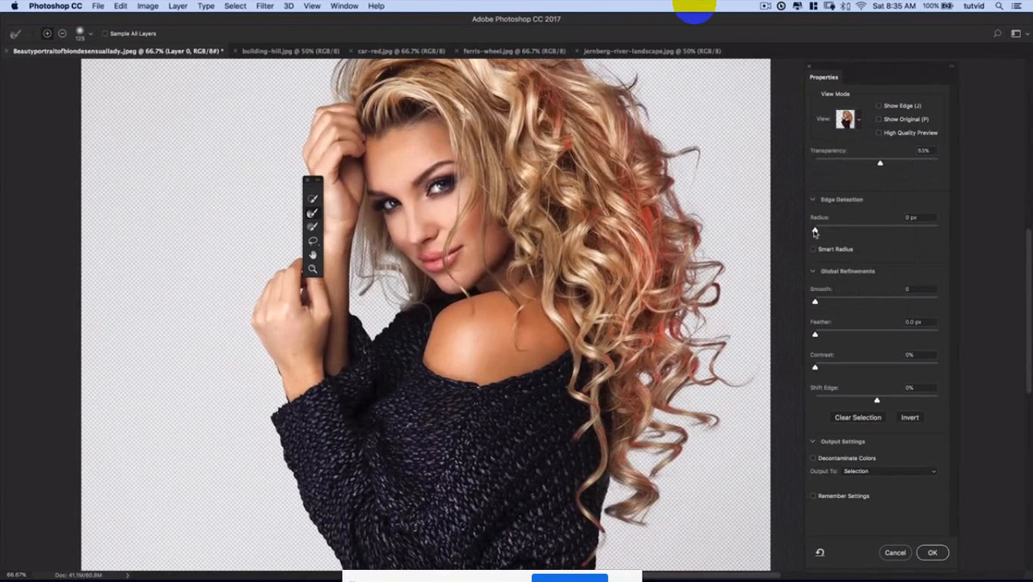
{"action": "left_click_drag", "start_coordinate": [814, 232], "coordinate": [822, 232]}
Output the refined selection to a New Layer with Layer Mask
{"action": "scroll", "coordinate": [595, 340], "scroll_direction": "left", "scroll_amount": 4}
{"action": "scroll", "coordinate": [595, 340], "scroll_direction": "down", "scroll_amount": 2}
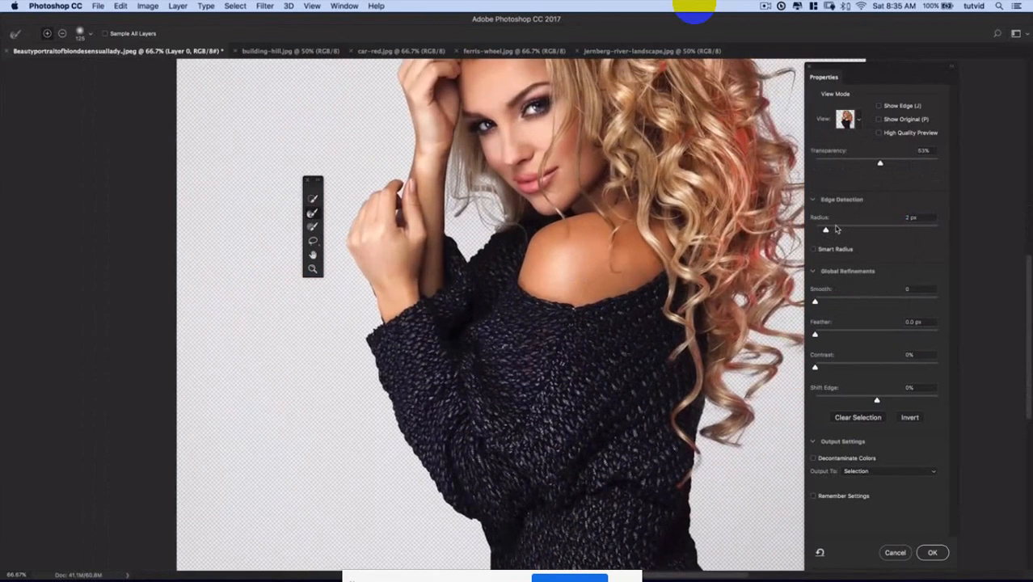
{"action": "scroll", "coordinate": [547, 495], "scroll_direction": "down", "scroll_amount": 3}
{"action": "scroll", "coordinate": [547, 496], "scroll_direction": "right", "scroll_amount": 3}
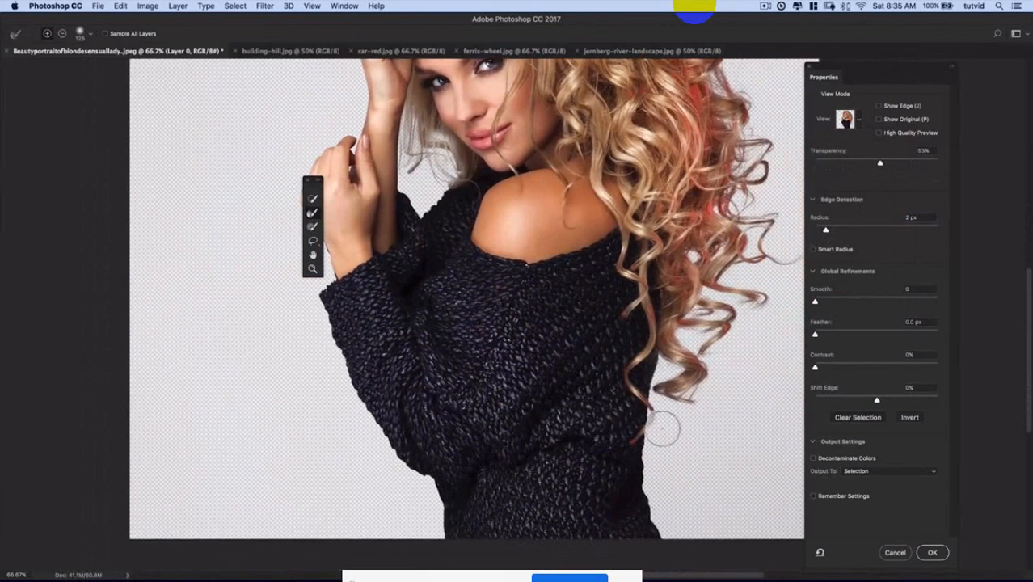
{"action": "left_click", "coordinate": [870, 472]}
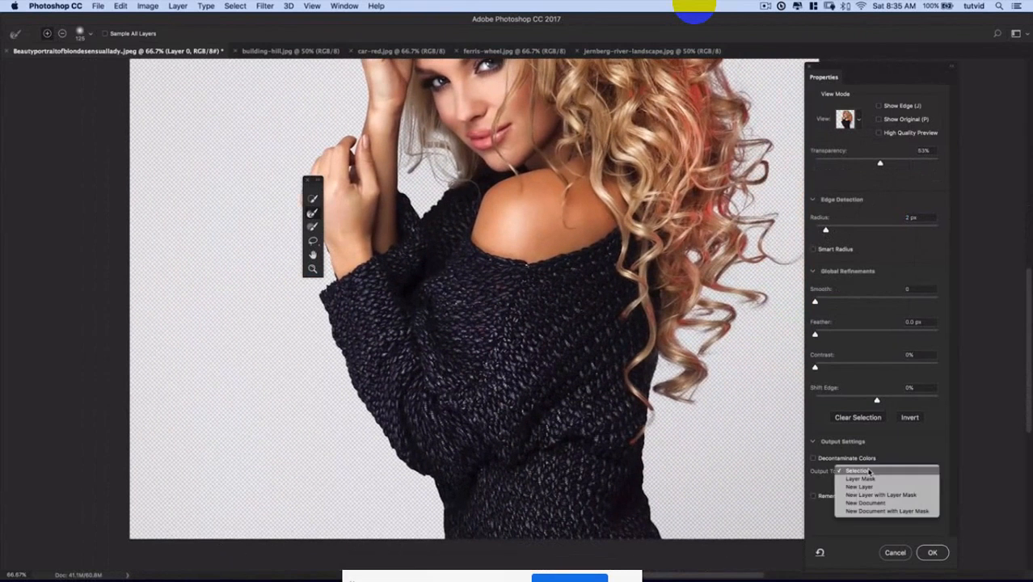
{"action": "left_click", "coordinate": [890, 495]}
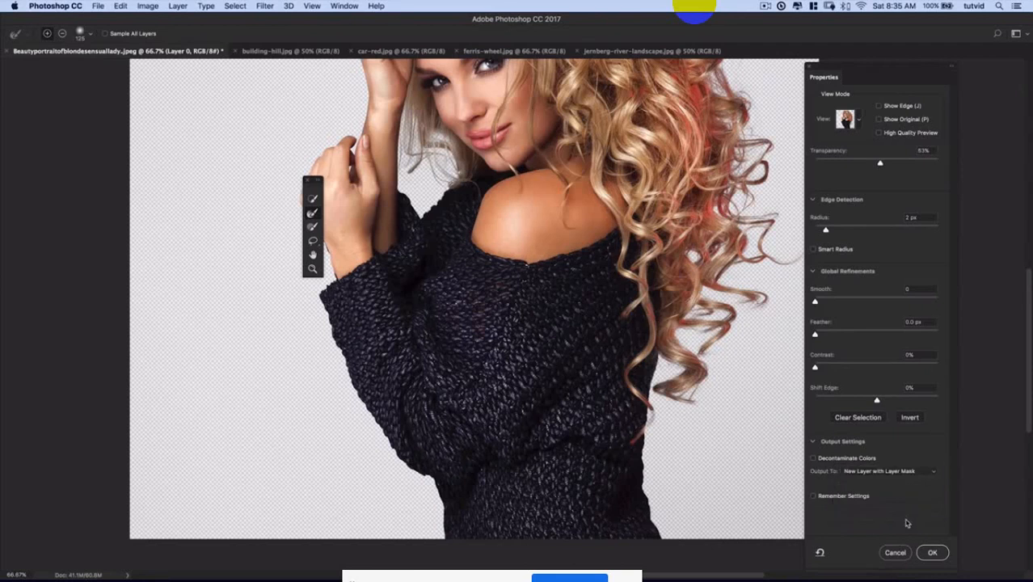
{"action": "left_click", "coordinate": [933, 553]}
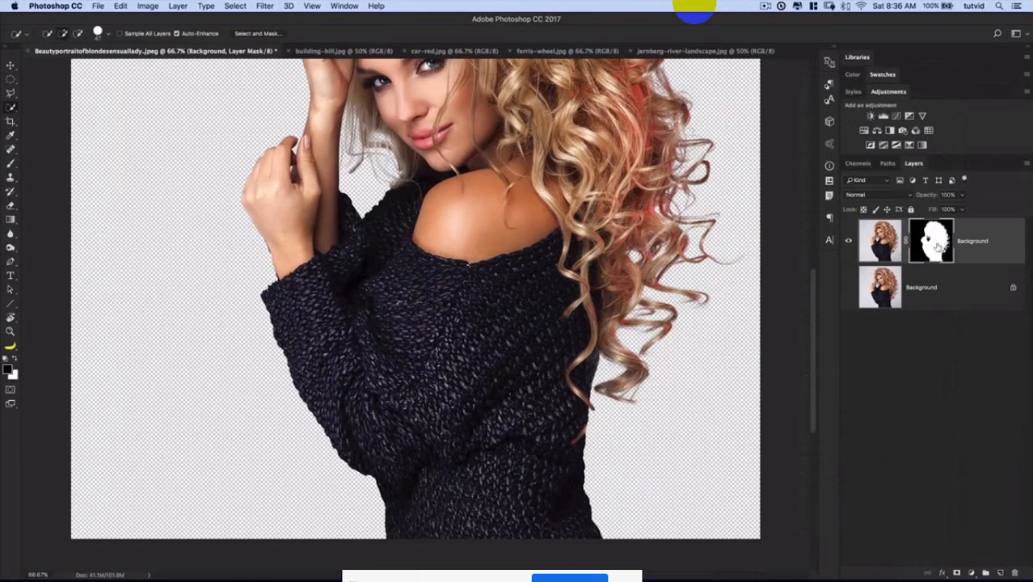
Add a pale cream solid color fill layer (#ece8c1) and place it beneath the masked portrait layer
{"action": "left_click_drag", "start_coordinate": [526, 276], "coordinate": [586, 334]}
{"action": "key", "text": "super+minus"}
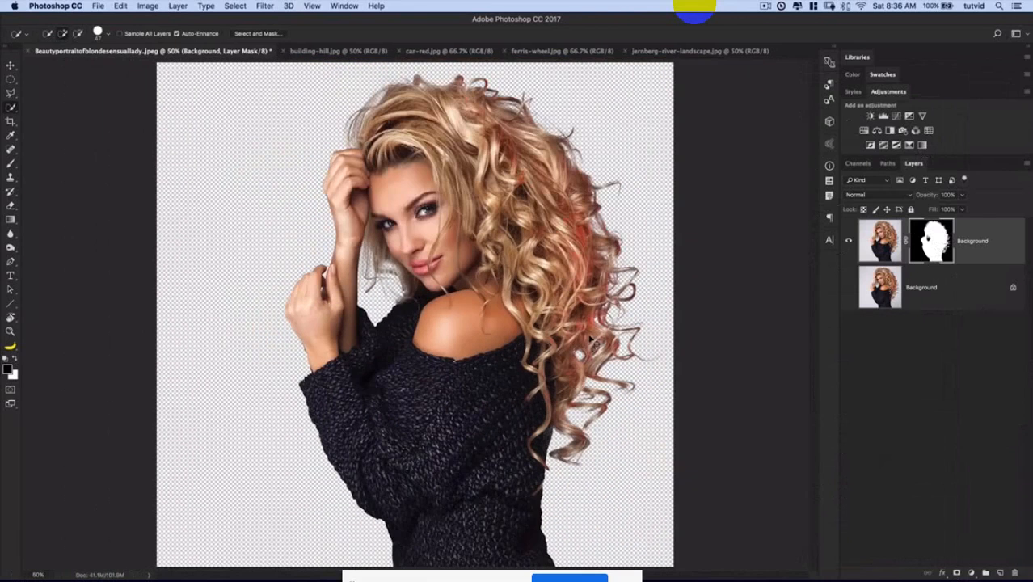
{"action": "left_click", "coordinate": [971, 574]}
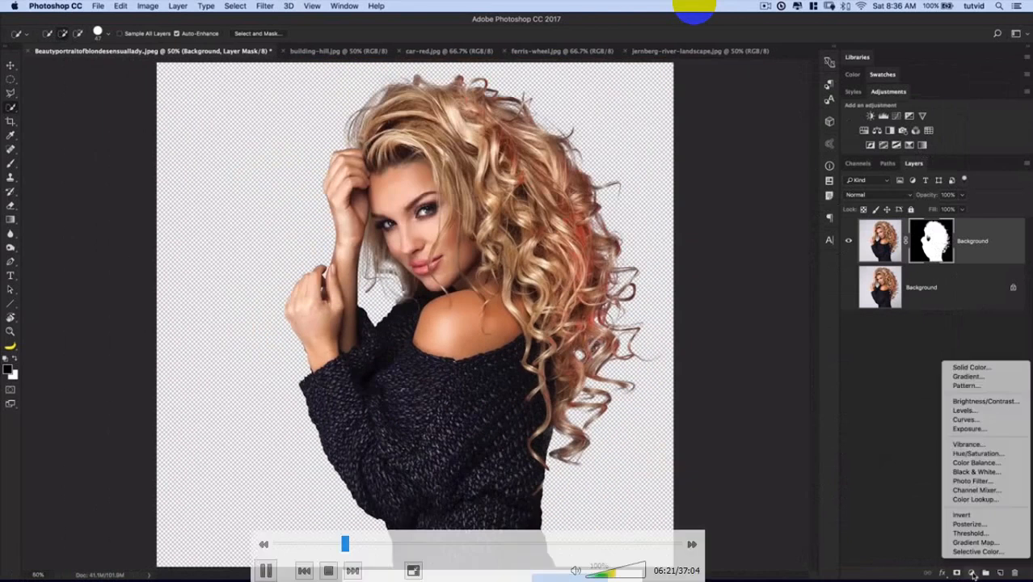
{"action": "left_click", "coordinate": [969, 369]}
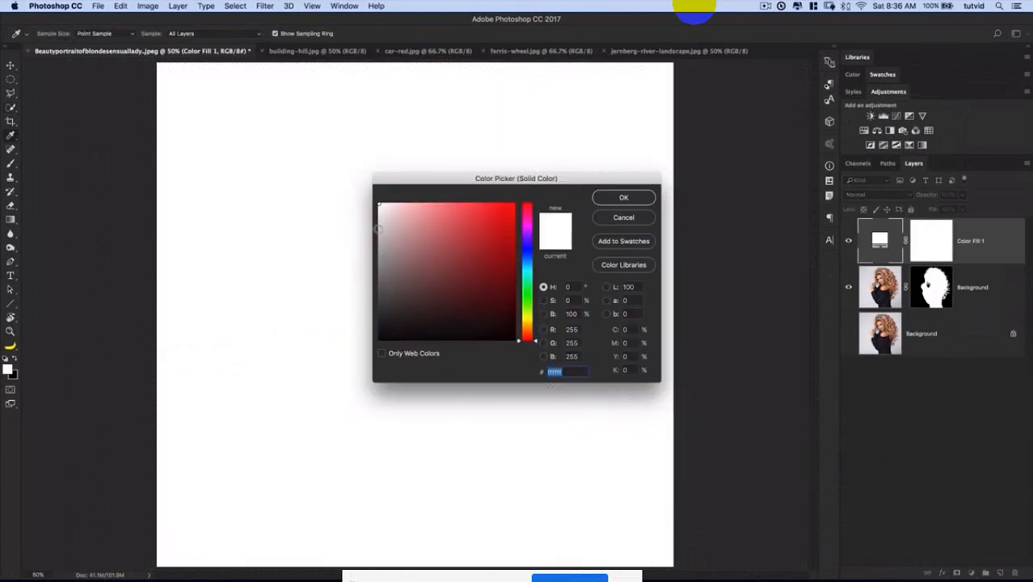
{"action": "left_click_drag", "start_coordinate": [526, 327], "coordinate": [526, 319]}
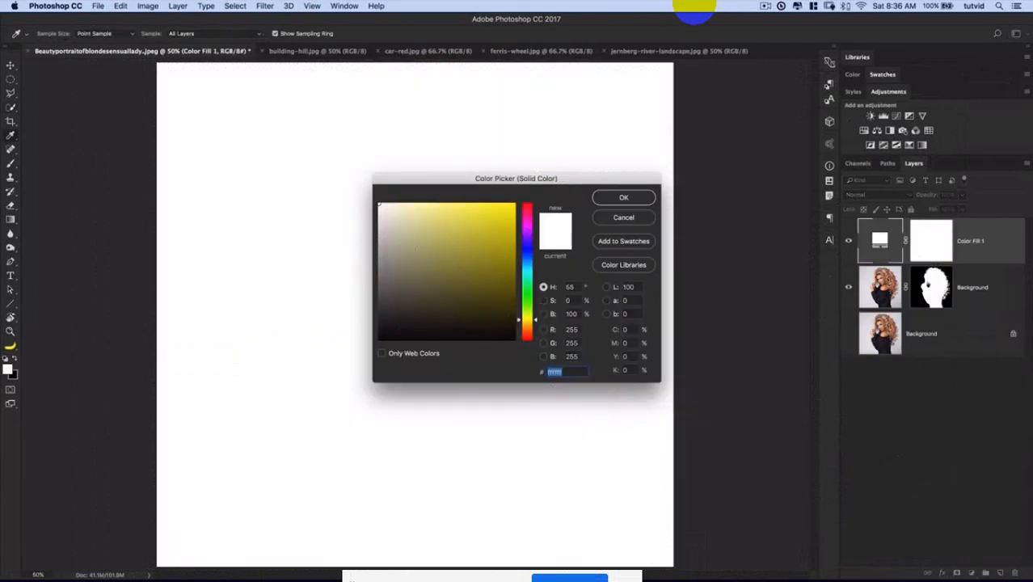
{"action": "left_click", "coordinate": [407, 216]}
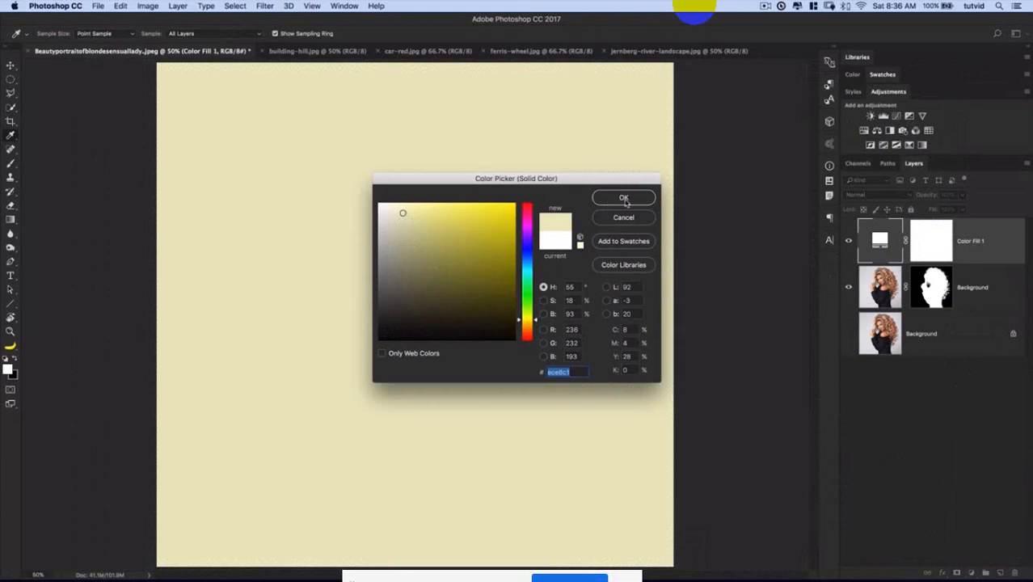
{"action": "left_click", "coordinate": [627, 201]}
{"action": "left_click_drag", "start_coordinate": [884, 245], "coordinate": [890, 308]}
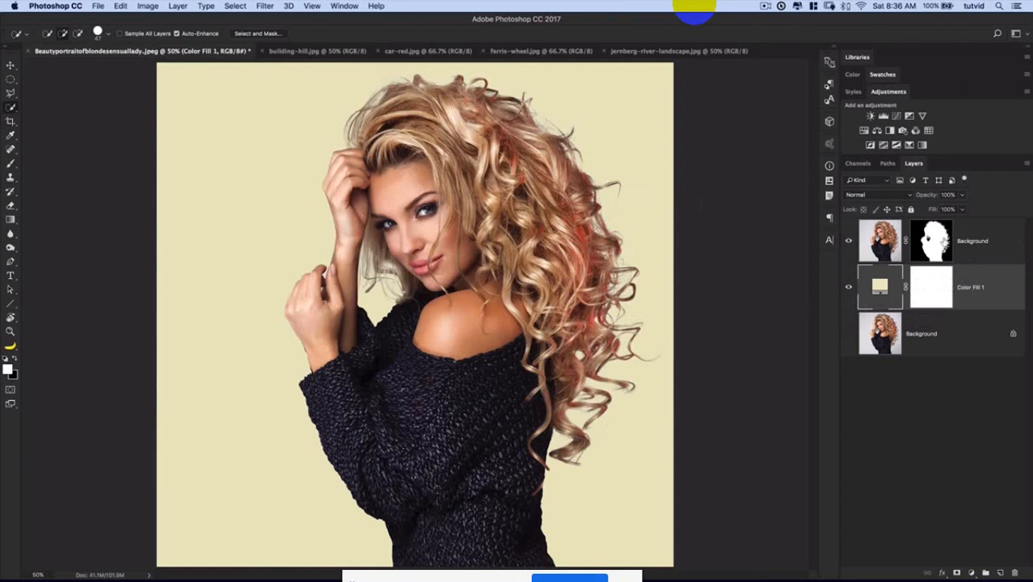
{"action": "left_click", "coordinate": [937, 240]}
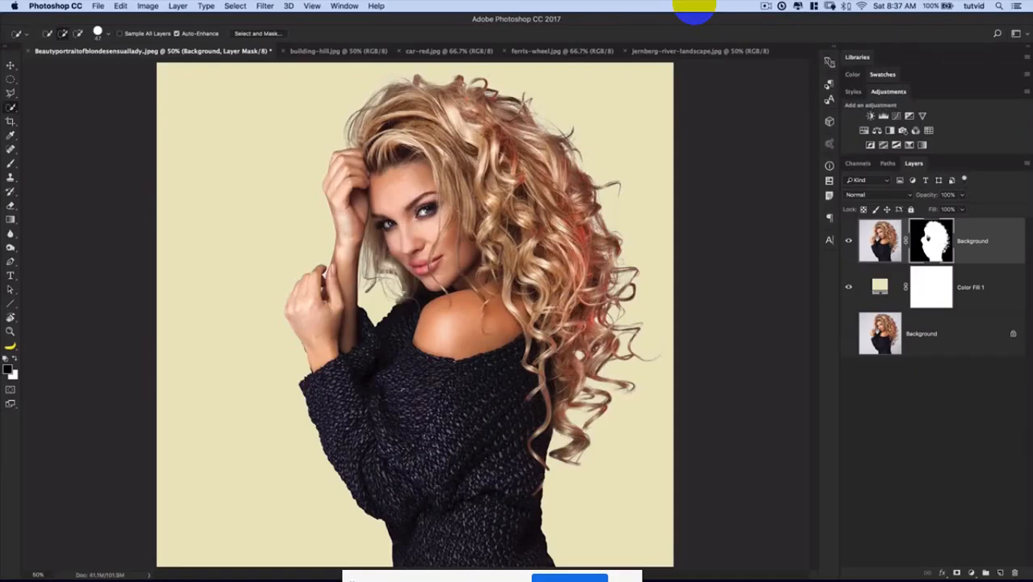
{"action": "left_click", "coordinate": [971, 480]}
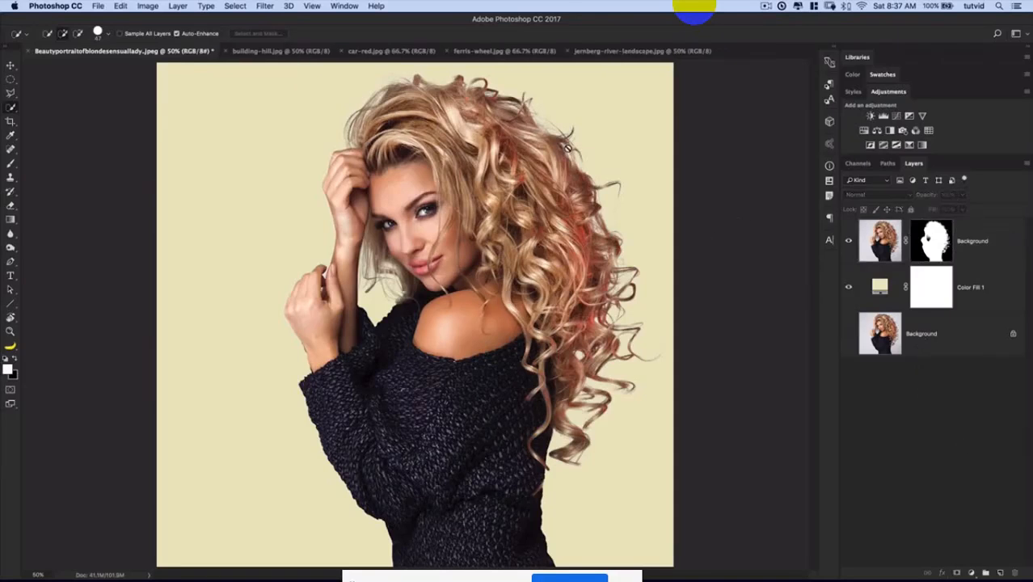
{"action": "left_click", "coordinate": [656, 53]}
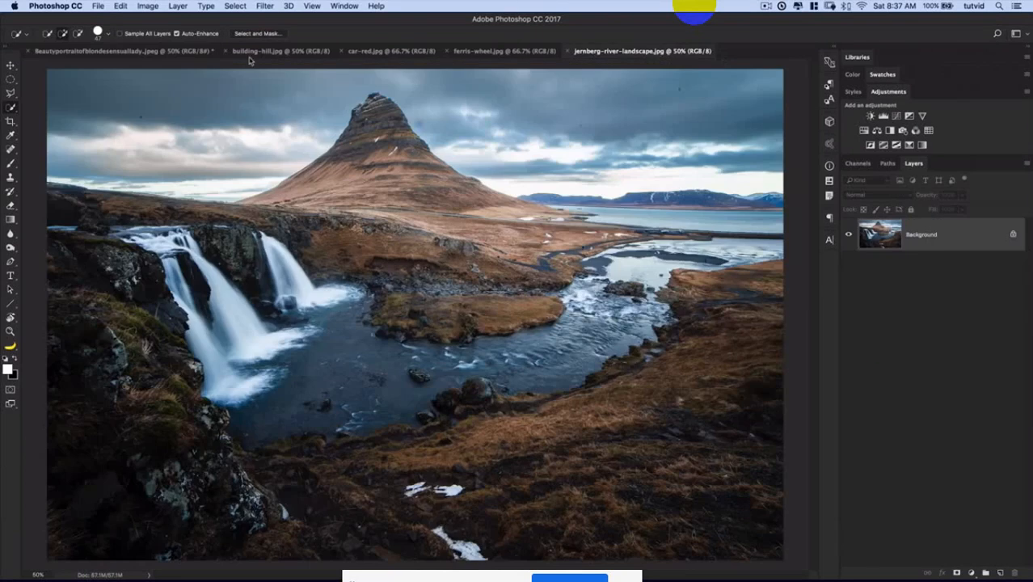
{"action": "left_click", "coordinate": [121, 51]}
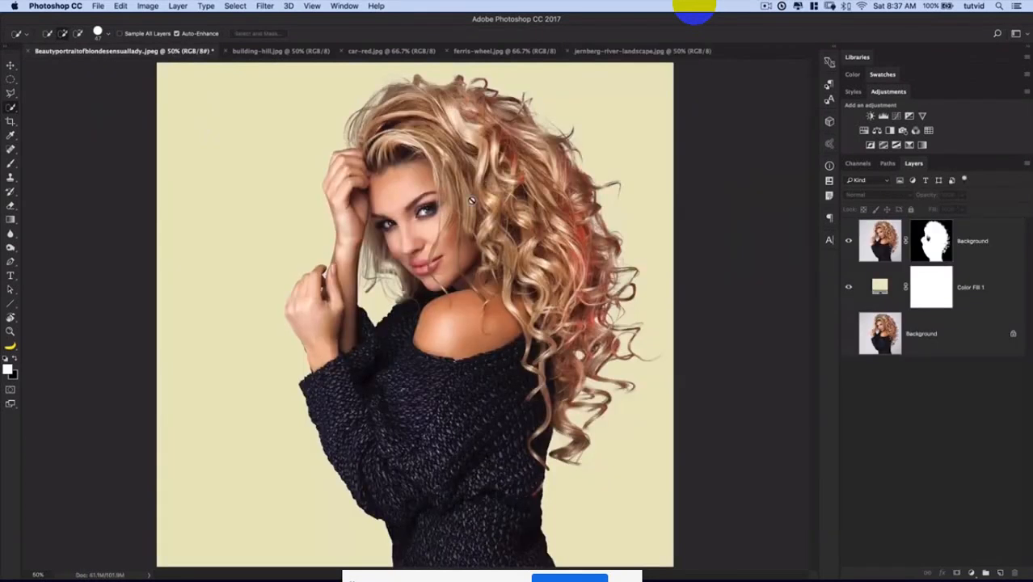
Hide the masked portrait and color fill layers, and show and select the original locked Background layer
{"action": "left_click", "coordinate": [883, 248]}
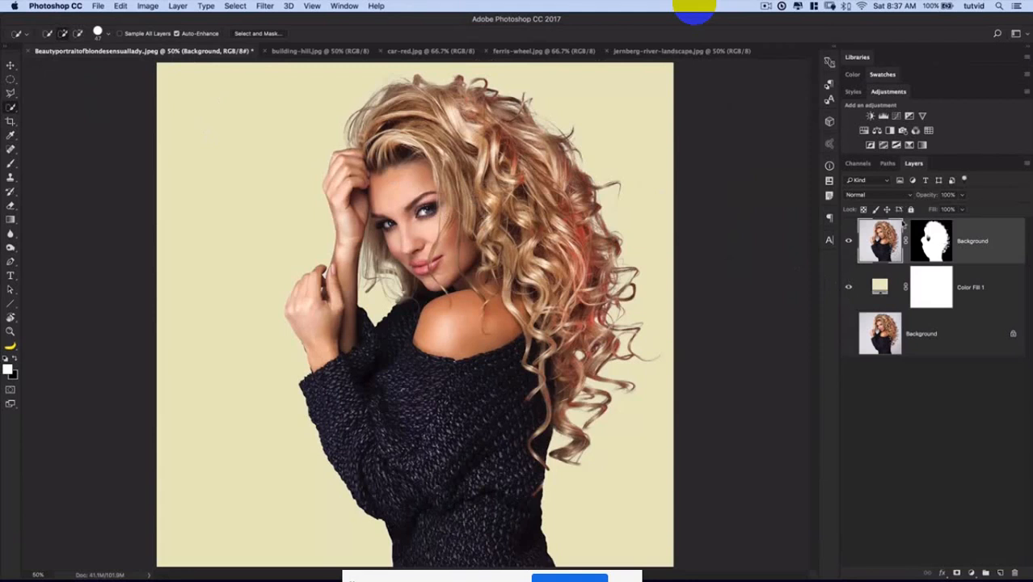
{"action": "left_click", "coordinate": [848, 241]}
{"action": "left_click", "coordinate": [848, 286]}
{"action": "left_click", "coordinate": [848, 333]}
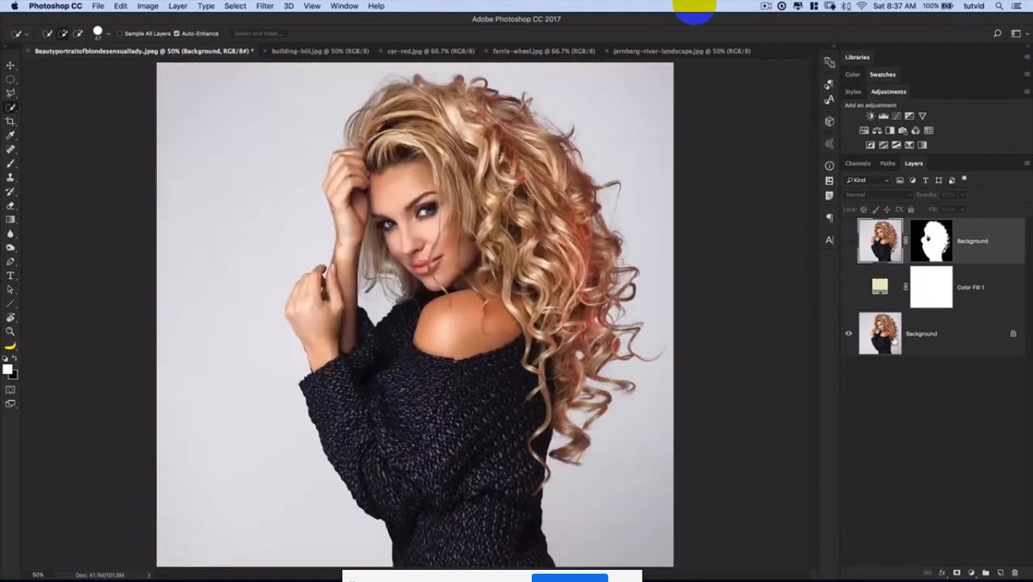
{"action": "left_click", "coordinate": [881, 333]}
Load the base-select channel as a selection and return to the layers
{"action": "left_click", "coordinate": [858, 164]}
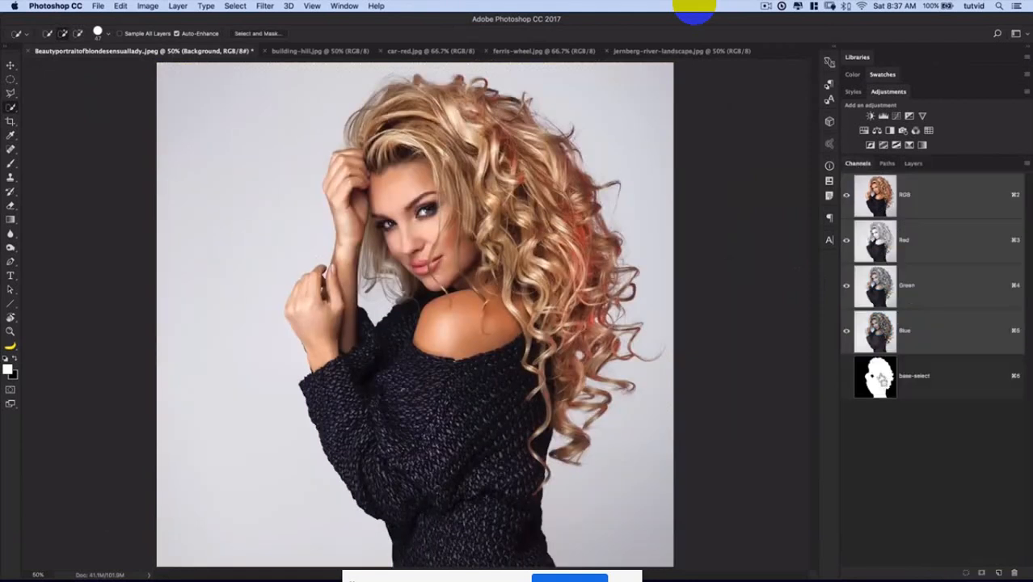
{"action": "left_click", "coordinate": [876, 377], "text": "super"}
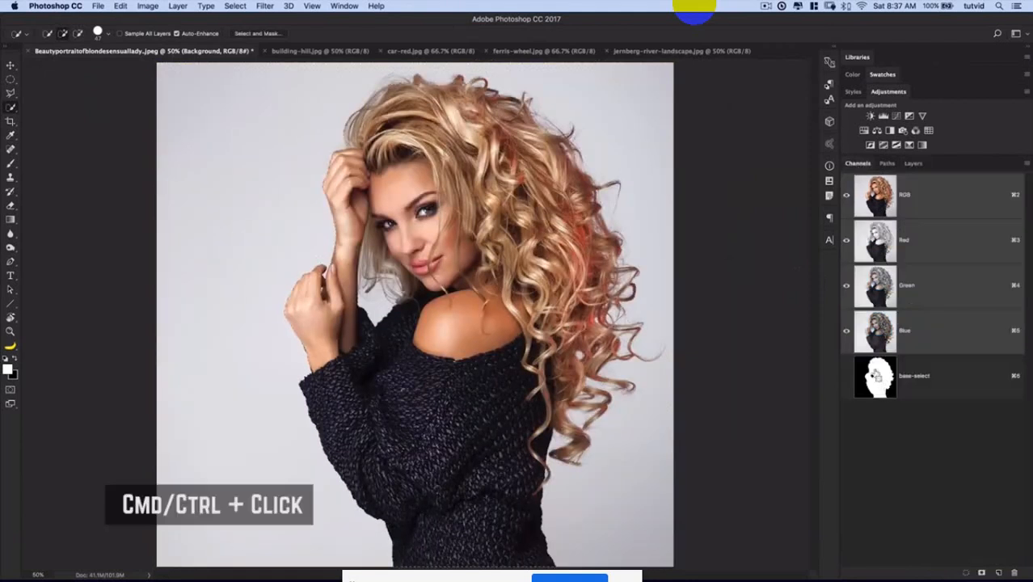
{"action": "left_click", "coordinate": [913, 163]}
Open the selection in the legacy Refine Edge dialog and move the dialog clear of the portrait
{"action": "left_click", "coordinate": [235, 5]}
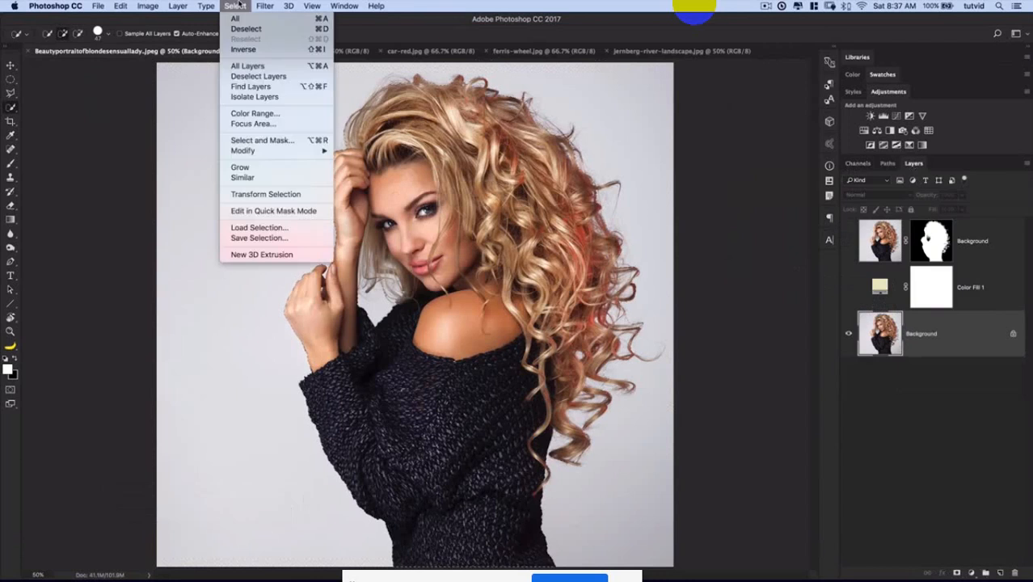
{"action": "left_click", "coordinate": [253, 142], "text": "alt"}
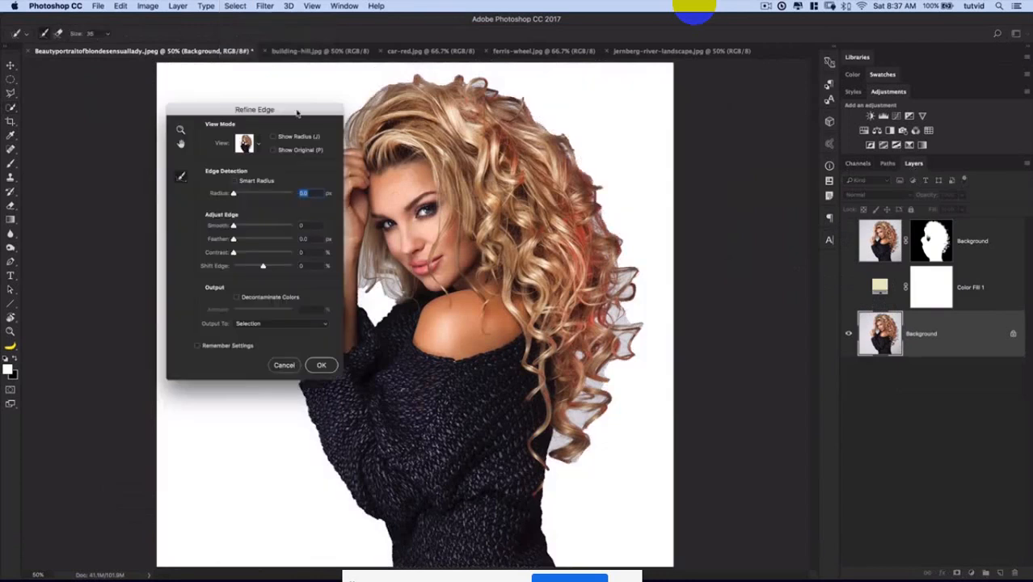
{"action": "left_click_drag", "start_coordinate": [297, 110], "coordinate": [172, 171]}
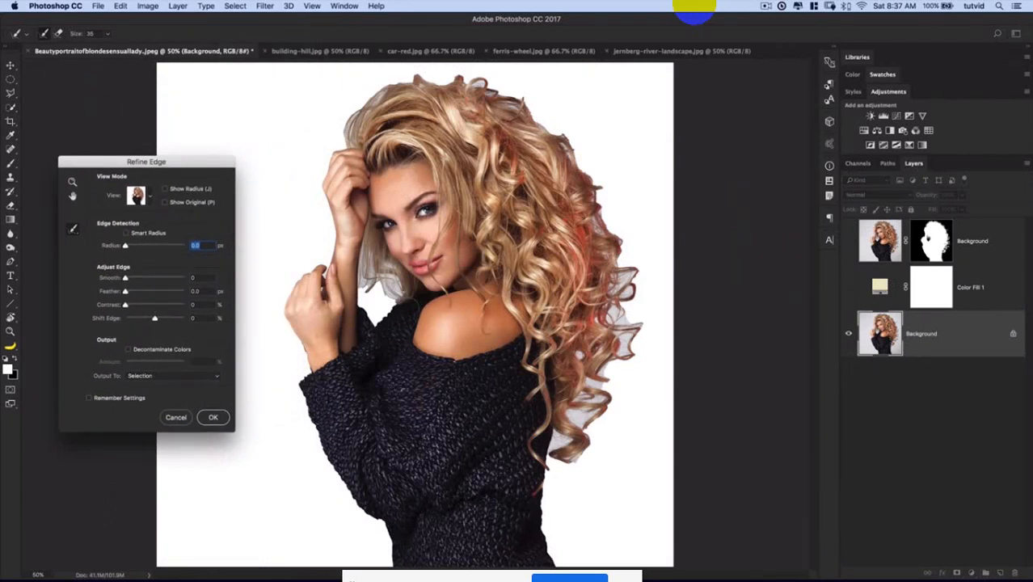
Choose the Refine Radius Tool and turn on Smart Radius with a radius of 4.2 px
{"action": "left_click", "coordinate": [74, 231]}
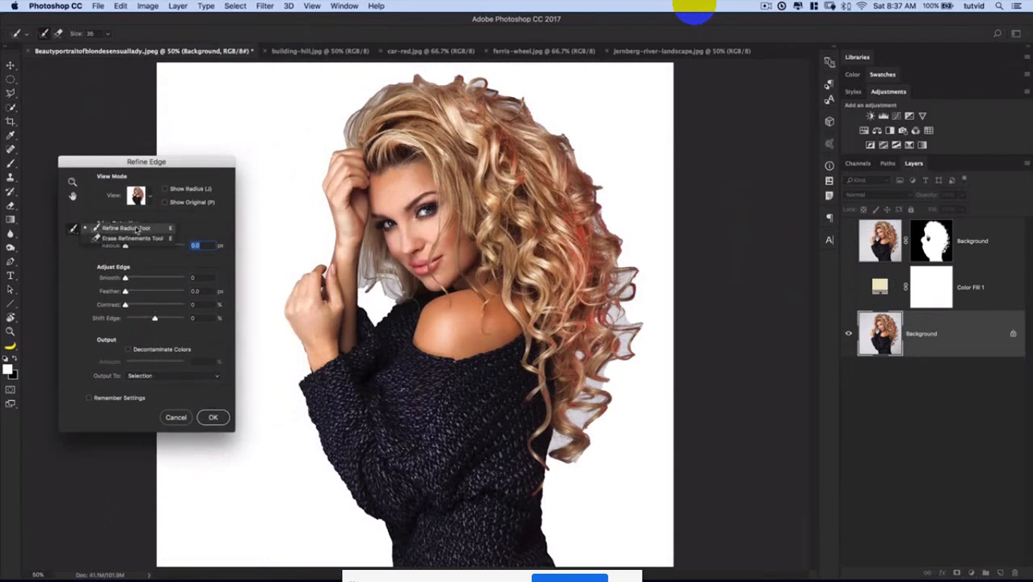
{"action": "left_click", "coordinate": [135, 230]}
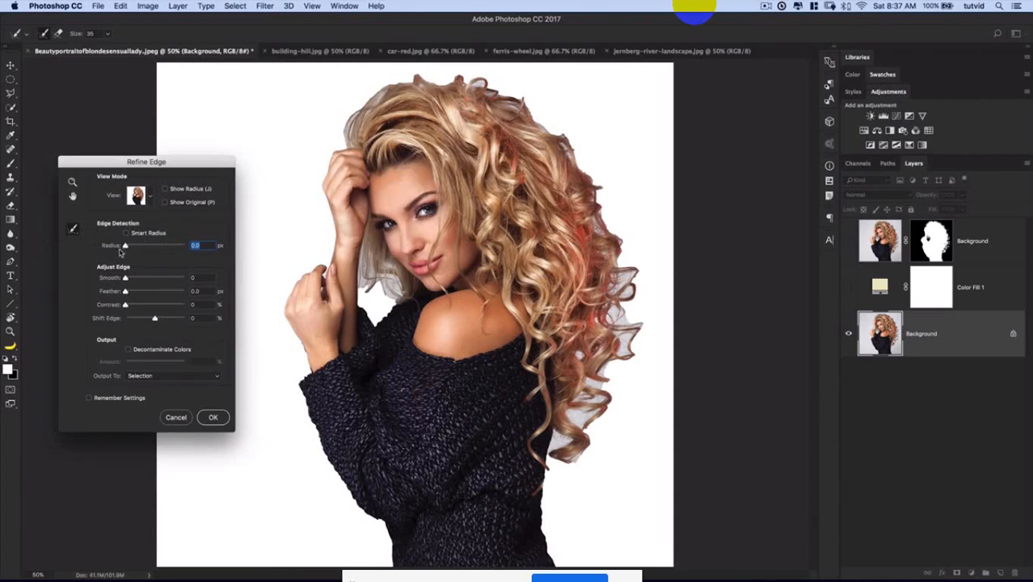
{"action": "left_click_drag", "start_coordinate": [125, 247], "coordinate": [135, 249]}
Paint with the Refine Radius Tool over the strands beside the face at size 125 and the hair's outer edge at size 200
{"action": "key", "text": "bracketright"}
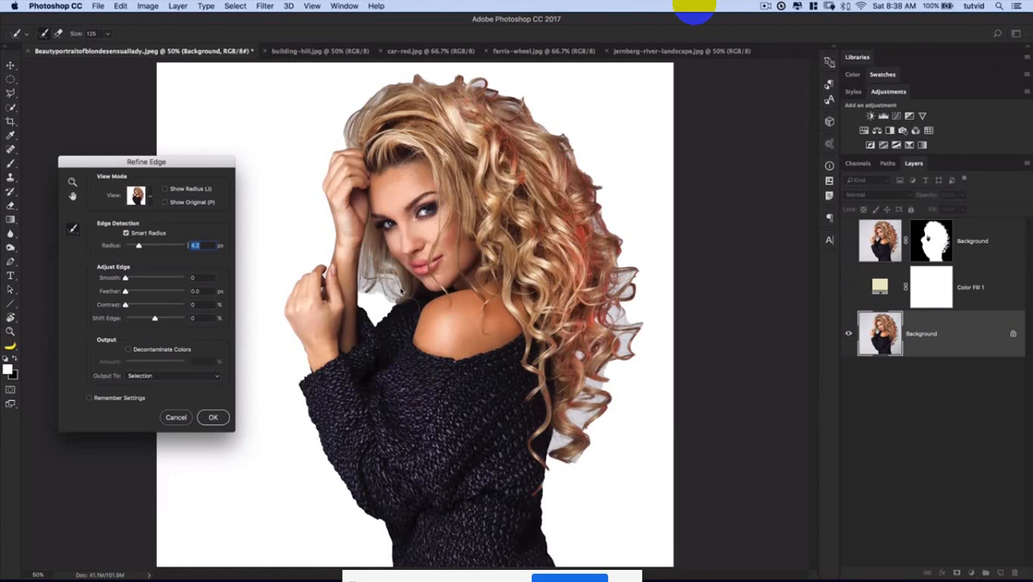
{"action": "left_click_drag", "start_coordinate": [386, 285], "coordinate": [380, 306]}
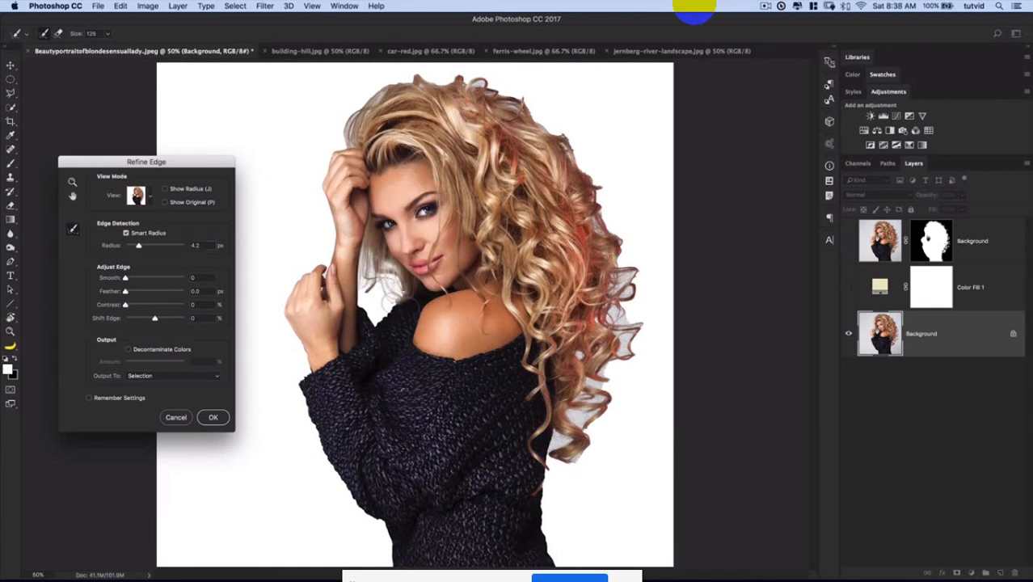
{"action": "key", "text": "bracketright"}
{"action": "key", "text": "bracketright"}
{"action": "key", "text": "bracketright"}
{"action": "mouse_move", "coordinate": [346, 113]}
{"action": "left_mouse_down"}
{"action": "mouse_move", "coordinate": [374, 93]}
{"action": "mouse_move", "coordinate": [351, 125]}
{"action": "mouse_move", "coordinate": [386, 84]}
{"action": "mouse_move", "coordinate": [495, 81]}
{"action": "mouse_move", "coordinate": [519, 105]}
{"action": "mouse_move", "coordinate": [525, 98]}
{"action": "mouse_move", "coordinate": [542, 127]}
{"action": "mouse_move", "coordinate": [533, 99]}
{"action": "mouse_move", "coordinate": [550, 127]}
{"action": "mouse_move", "coordinate": [586, 135]}
{"action": "mouse_move", "coordinate": [578, 162]}
{"action": "mouse_move", "coordinate": [587, 172]}
{"action": "mouse_move", "coordinate": [563, 123]}
{"action": "mouse_move", "coordinate": [590, 150]}
{"action": "mouse_move", "coordinate": [599, 217]}
{"action": "mouse_move", "coordinate": [625, 250]}
{"action": "mouse_move", "coordinate": [620, 227]}
{"action": "mouse_move", "coordinate": [631, 271]}
{"action": "mouse_move", "coordinate": [618, 303]}
{"action": "mouse_move", "coordinate": [628, 277]}
{"action": "mouse_move", "coordinate": [636, 289]}
{"action": "mouse_move", "coordinate": [608, 320]}
{"action": "mouse_move", "coordinate": [622, 348]}
{"action": "mouse_move", "coordinate": [618, 366]}
{"action": "mouse_move", "coordinate": [640, 326]}
{"action": "mouse_move", "coordinate": [637, 356]}
{"action": "mouse_move", "coordinate": [663, 346]}
{"action": "left_mouse_up"}
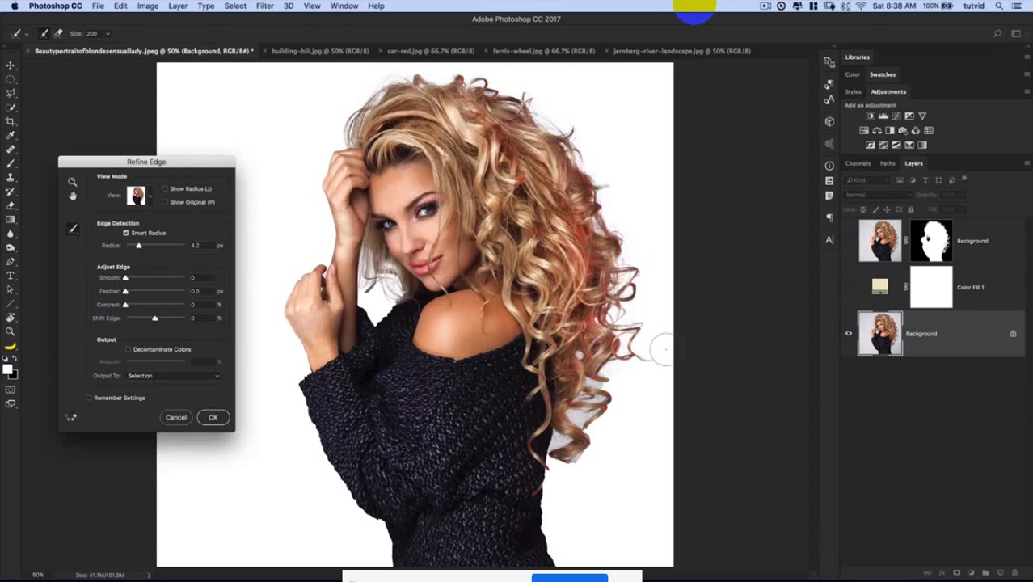
{"action": "mouse_move", "coordinate": [622, 388]}
{"action": "left_mouse_down"}
{"action": "mouse_move", "coordinate": [612, 373]}
{"action": "mouse_move", "coordinate": [605, 397]}
{"action": "mouse_move", "coordinate": [637, 397]}
{"action": "mouse_move", "coordinate": [599, 404]}
{"action": "mouse_move", "coordinate": [566, 469]}
{"action": "mouse_move", "coordinate": [558, 436]}
{"action": "mouse_move", "coordinate": [556, 451]}
{"action": "mouse_move", "coordinate": [602, 473]}
{"action": "left_mouse_up"}
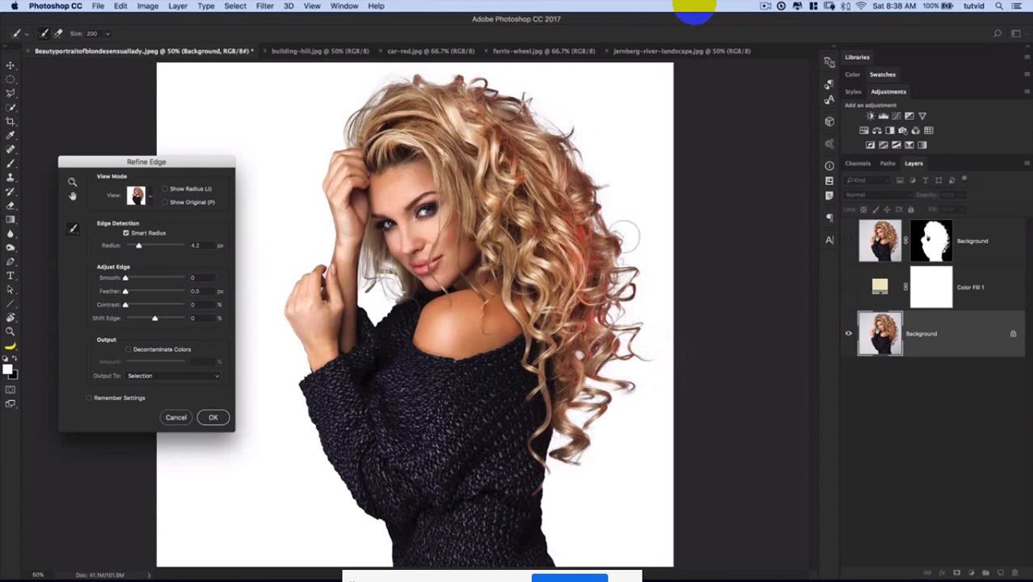
Output the refinement to a New Layer with Layer Mask and place it above the cream color fill, shown again
{"action": "left_click", "coordinate": [166, 375]}
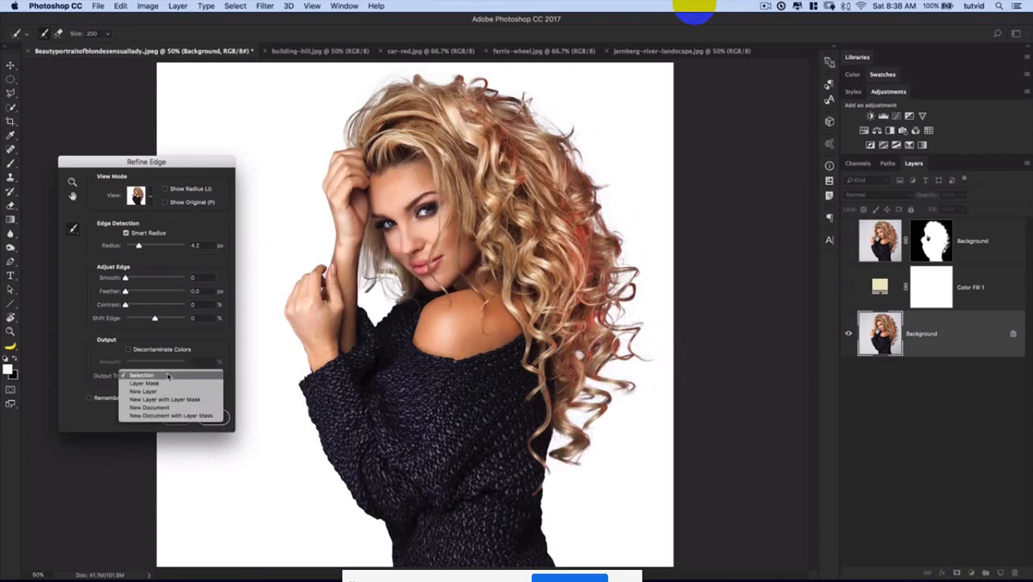
{"action": "left_click", "coordinate": [145, 400]}
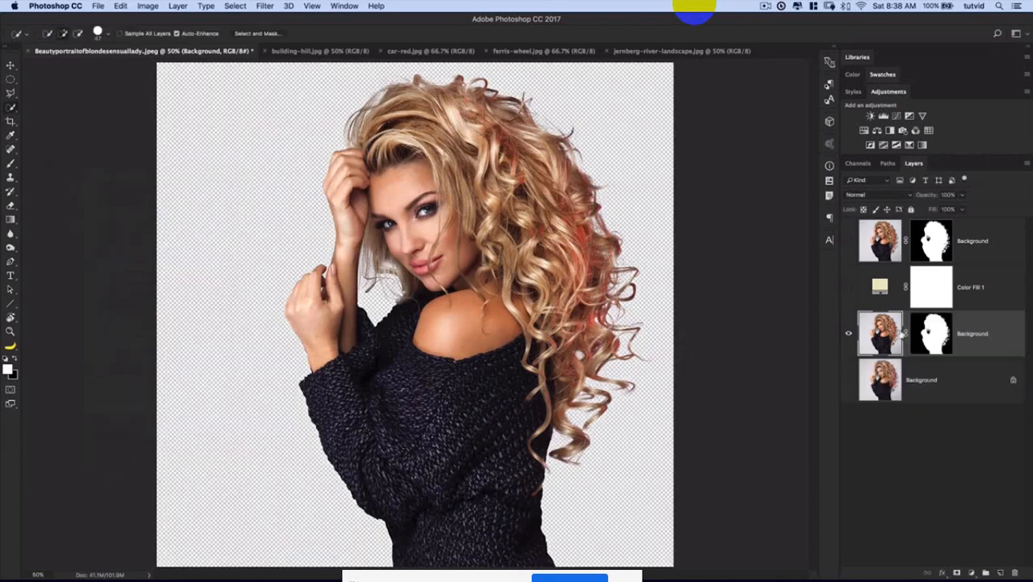
{"action": "left_click_drag", "start_coordinate": [885, 333], "coordinate": [893, 298]}
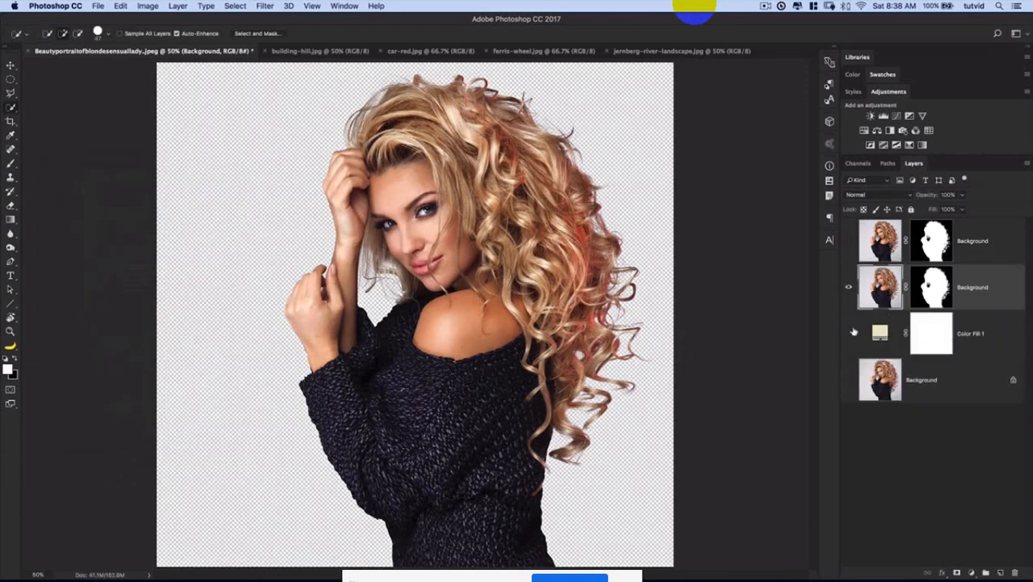
{"action": "left_click", "coordinate": [849, 333]}
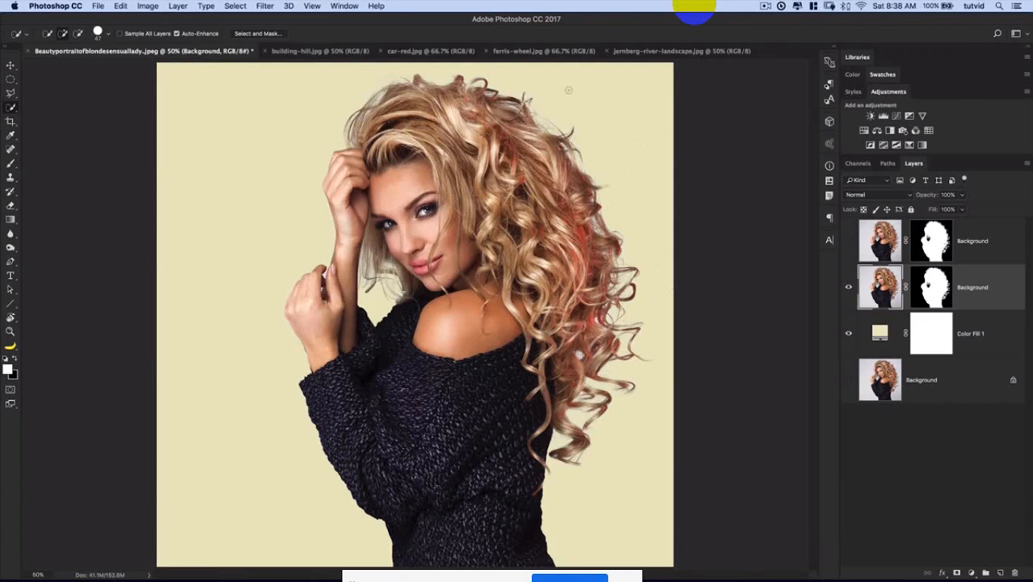
Compare the hair cutout with the unmasked photo by disabling and re-enabling the visible portrait layer's mask
{"action": "left_click", "coordinate": [849, 288]}
{"action": "left_click", "coordinate": [932, 286], "text": "shift"}
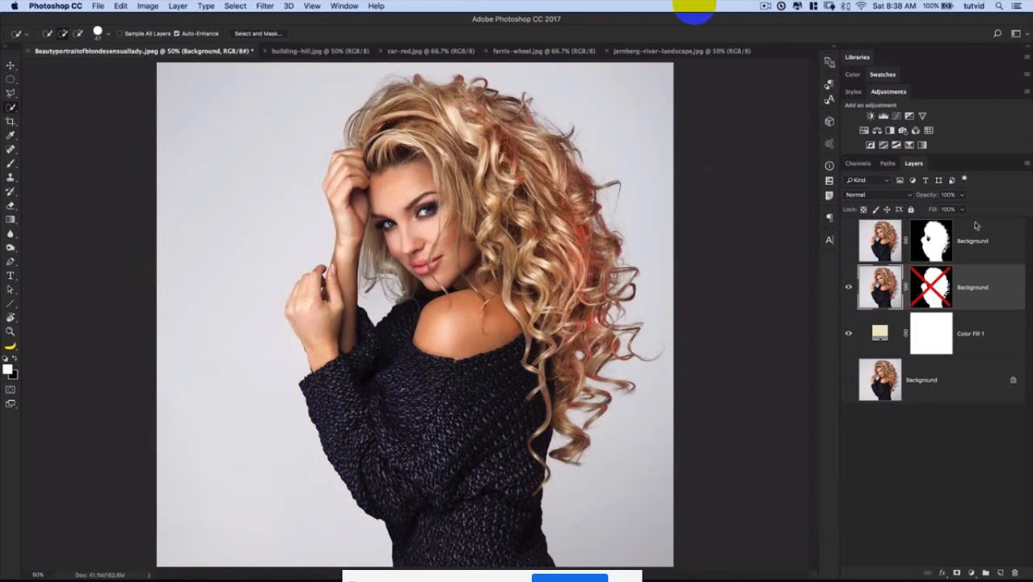
{"action": "left_click", "coordinate": [930, 284], "text": "shift"}
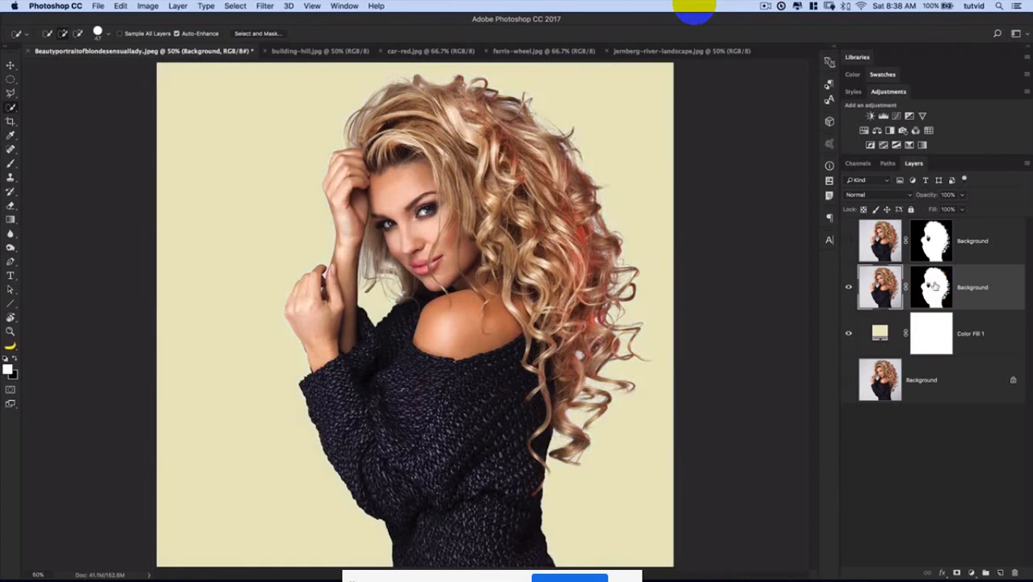
Hide the masked portrait layer and the color fill, and show the original portrait at the bottom of the stack
{"action": "left_click", "coordinate": [849, 289]}
{"action": "left_click", "coordinate": [848, 333]}
{"action": "left_click", "coordinate": [848, 378]}
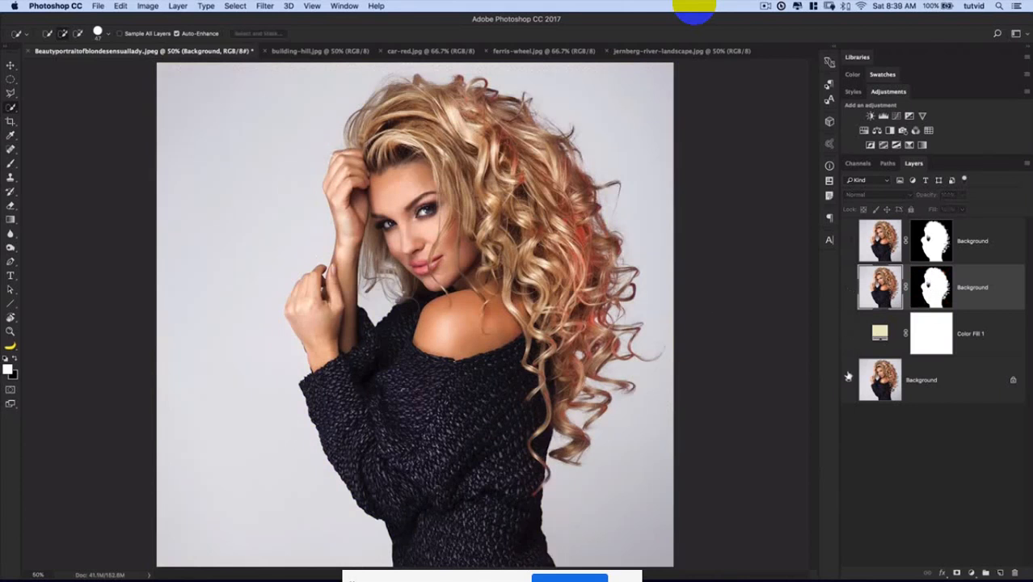
Switch to the building-hill.jpg document and choose the Polygonal Lasso Tool
{"action": "left_click", "coordinate": [314, 50]}
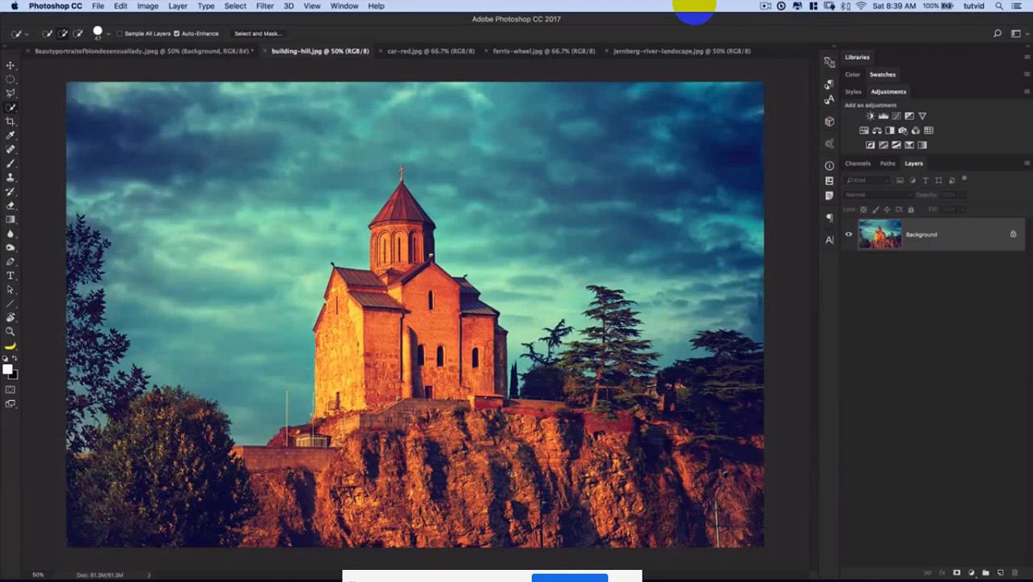
{"action": "key", "text": "z"}
{"action": "left_click", "coordinate": [473, 367]}
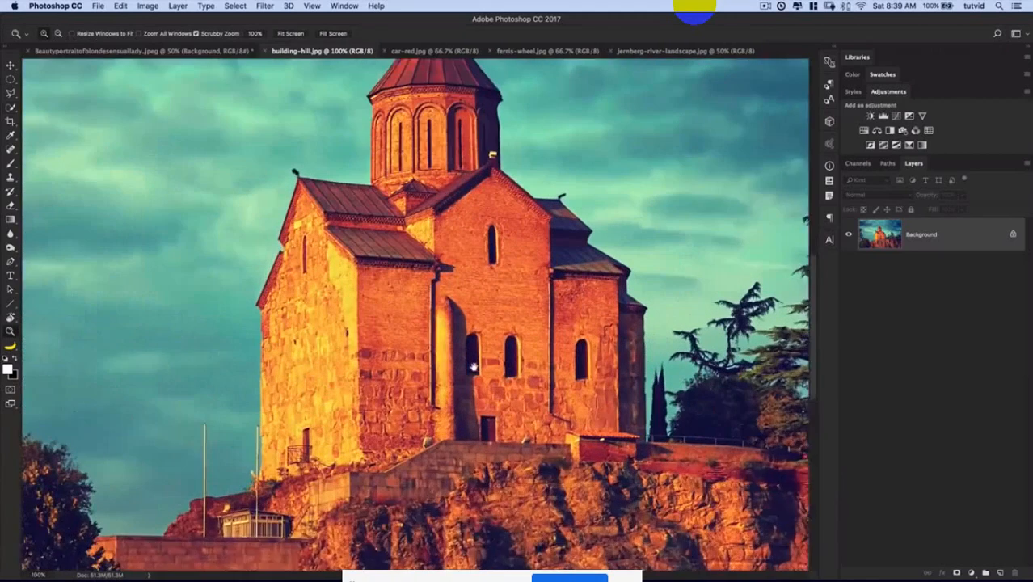
{"action": "scroll", "coordinate": [477, 372], "scroll_direction": "up", "scroll_amount": 2}
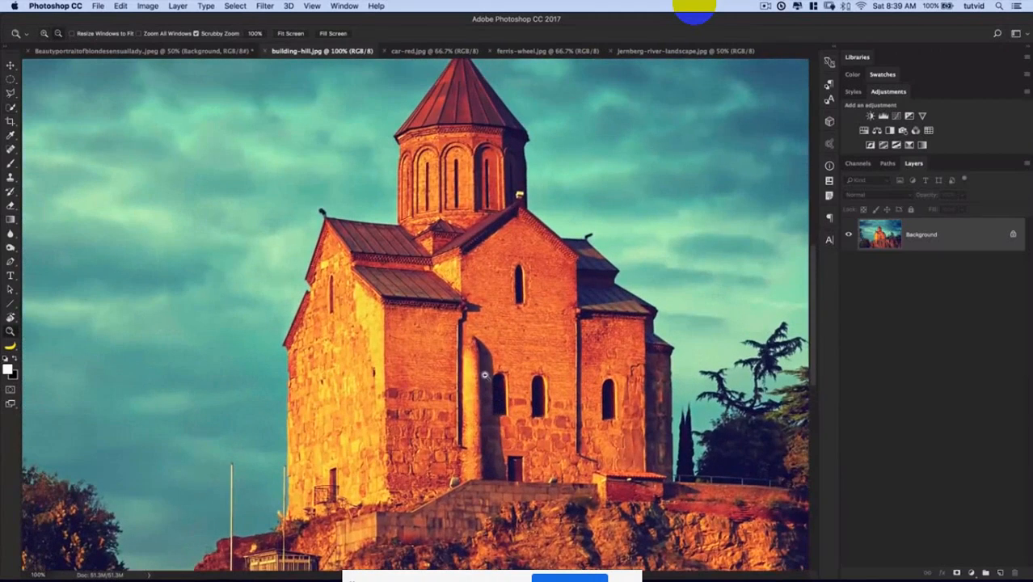
{"action": "left_click", "coordinate": [484, 375], "text": "alt"}
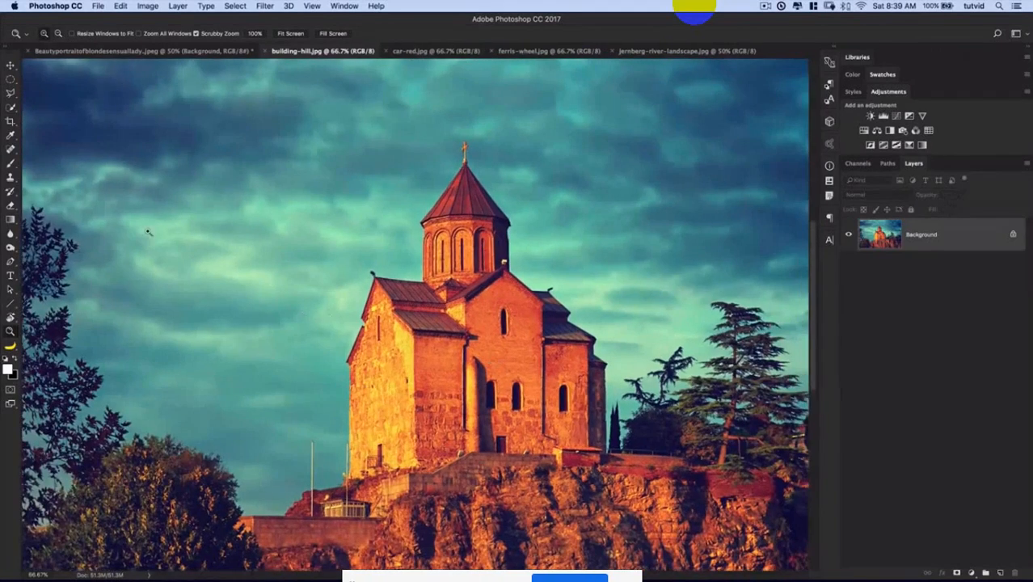
{"action": "left_click", "coordinate": [10, 93]}
{"action": "left_click", "coordinate": [45, 91]}
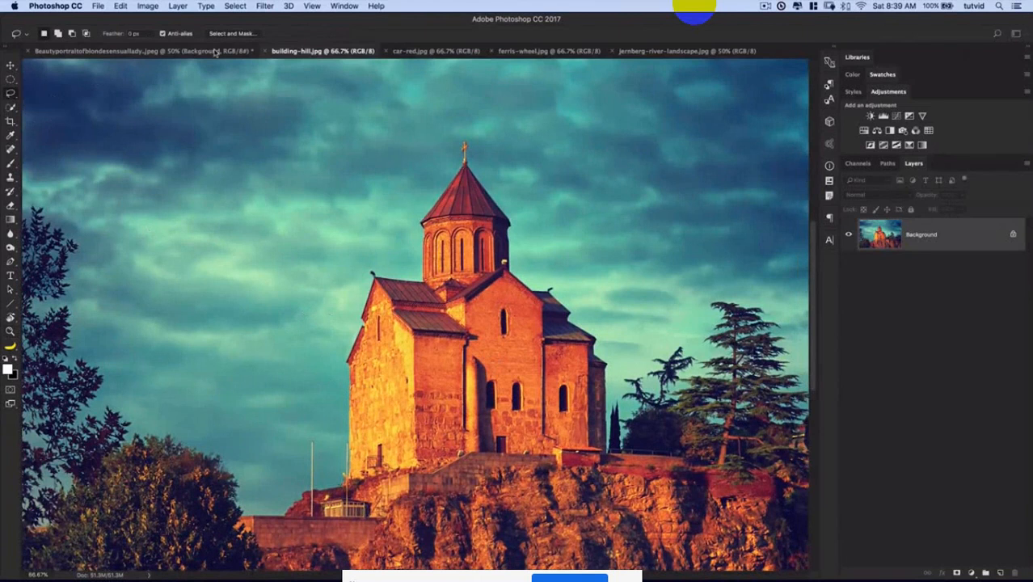
{"action": "left_click", "coordinate": [11, 93]}
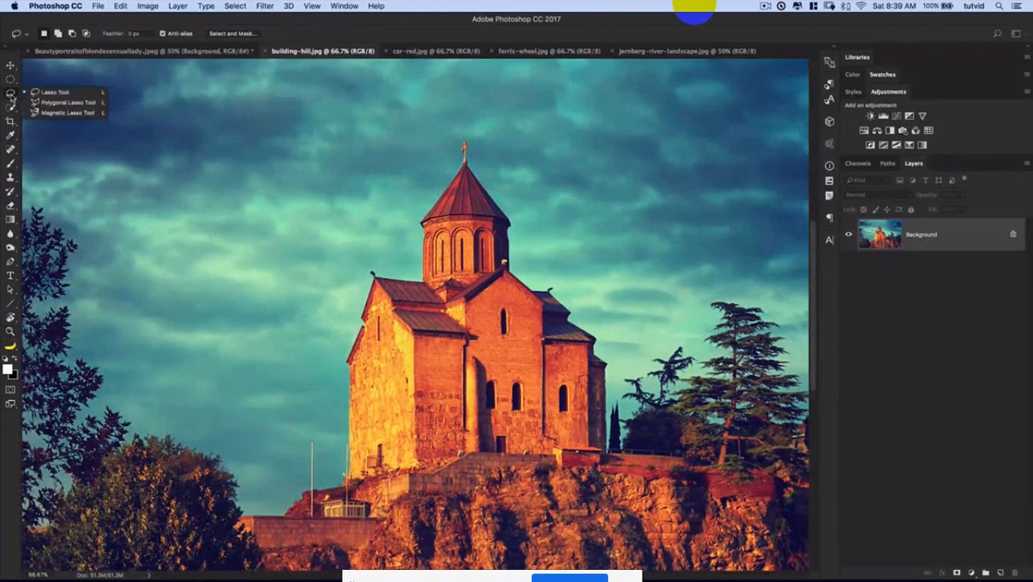
{"action": "left_click", "coordinate": [73, 103]}
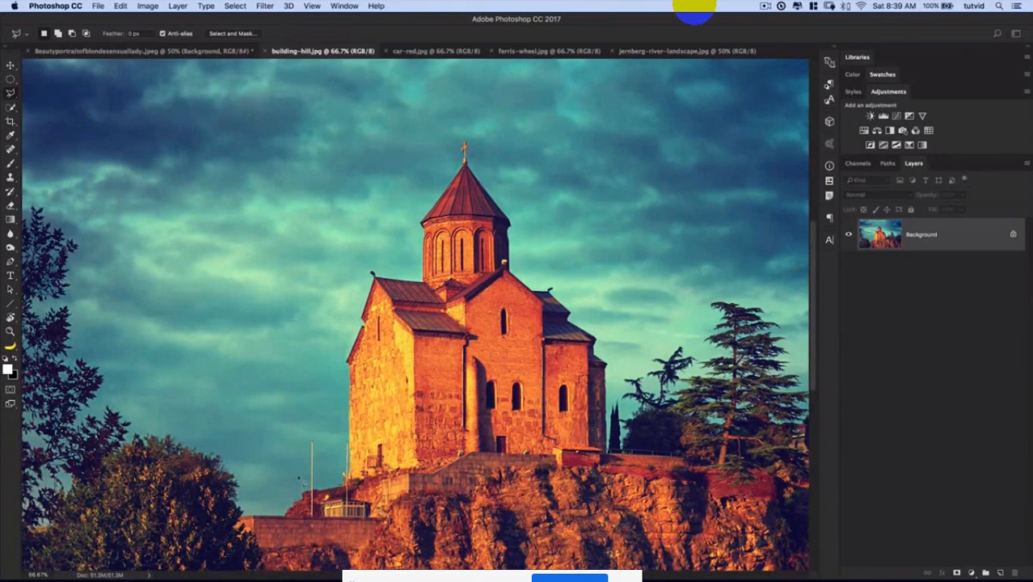
Outline the eave and roof edge on the church's left side with the Polygonal Lasso Tool
{"action": "key", "text": "super+plus"}
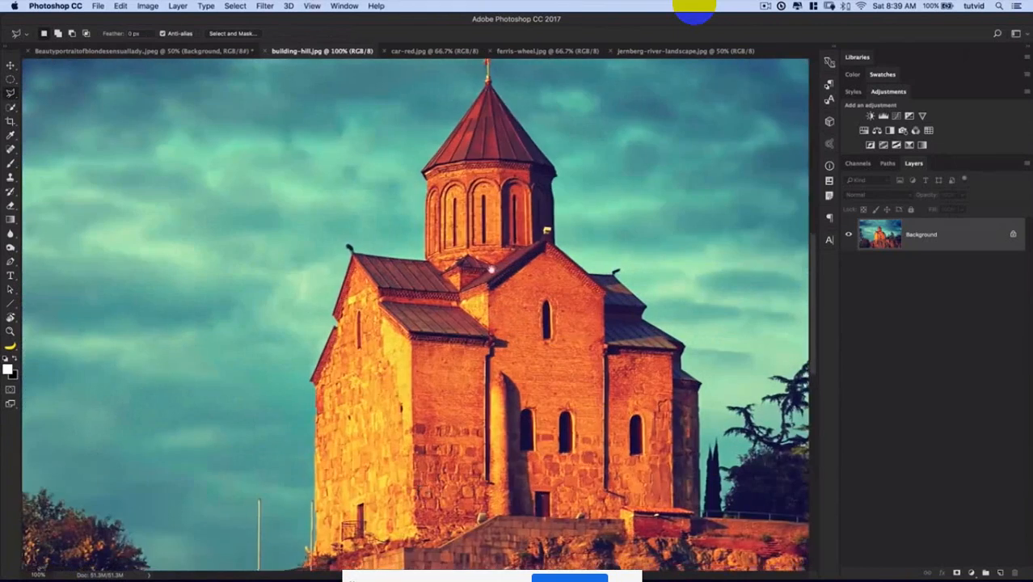
{"action": "scroll", "coordinate": [491, 270], "scroll_direction": "down", "scroll_amount": 5}
{"action": "scroll", "coordinate": [491, 269], "scroll_direction": "left", "scroll_amount": 2}
{"action": "key", "text": "super+plus"}
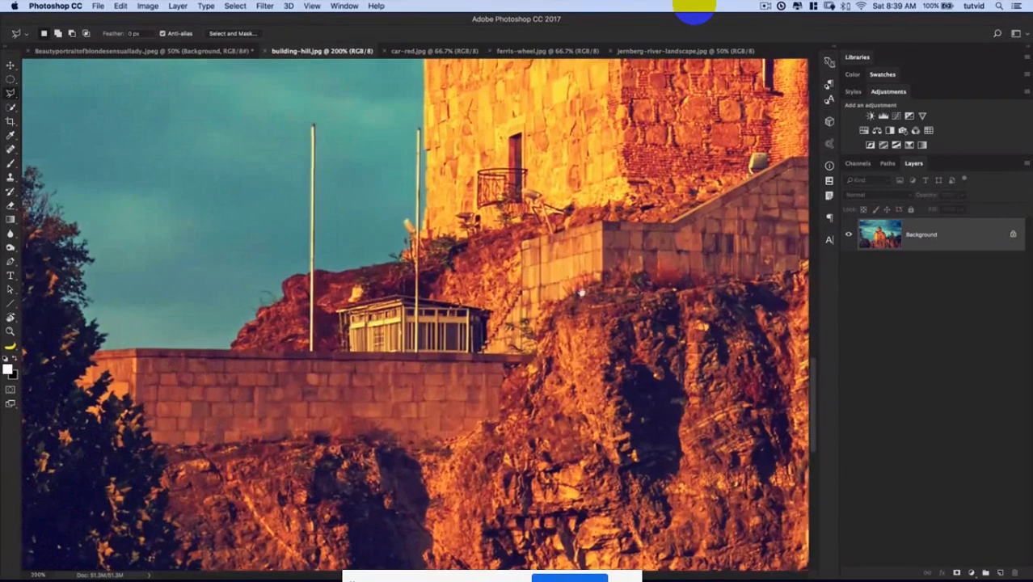
{"action": "scroll", "coordinate": [490, 354], "scroll_direction": "up", "scroll_amount": 5}
{"action": "scroll", "coordinate": [491, 353], "scroll_direction": "right", "scroll_amount": 6}
{"action": "scroll", "coordinate": [393, 489], "scroll_direction": "left", "scroll_amount": 2}
{"action": "key", "text": "super+minus"}
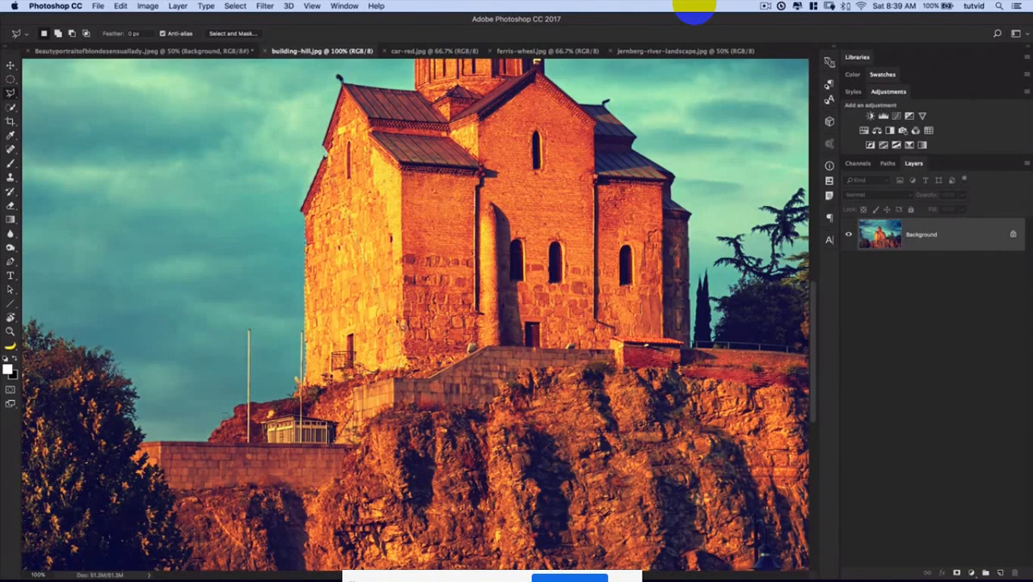
{"action": "left_click", "coordinate": [355, 275]}
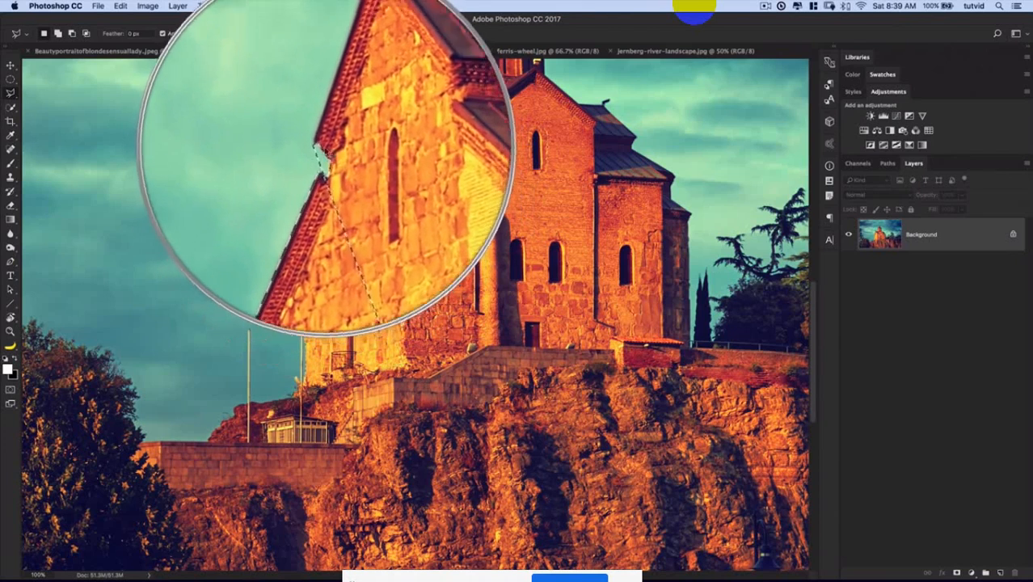
{"action": "left_click", "coordinate": [326, 162]}
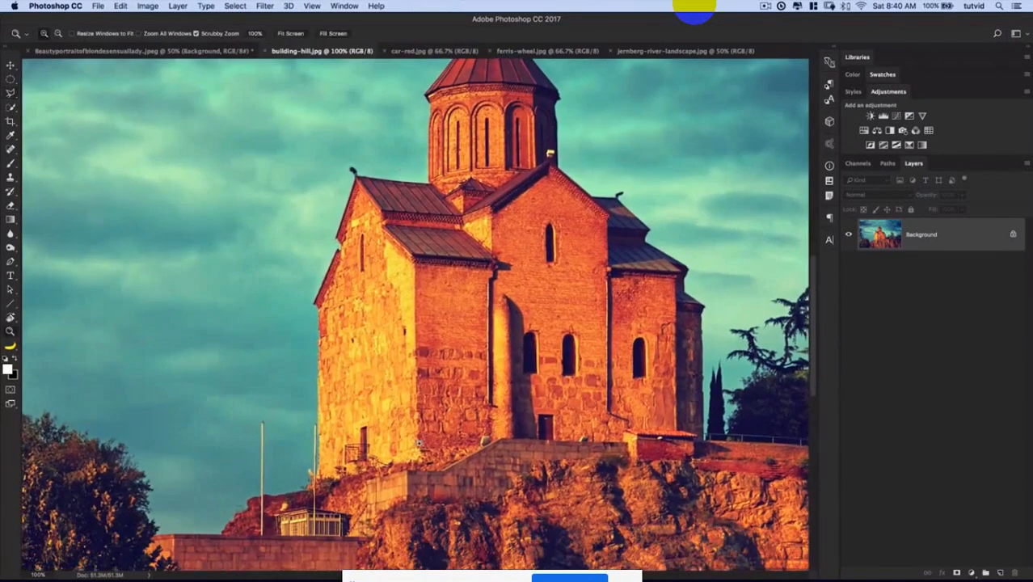
Add the church's lower left wall and the base along the stone stairway to the polygonal selection
{"action": "left_click", "coordinate": [419, 443]}
{"action": "left_click", "coordinate": [420, 443]}
{"action": "left_click_drag", "start_coordinate": [422, 393], "coordinate": [365, 329]}
{"action": "left_click", "coordinate": [12, 93]}
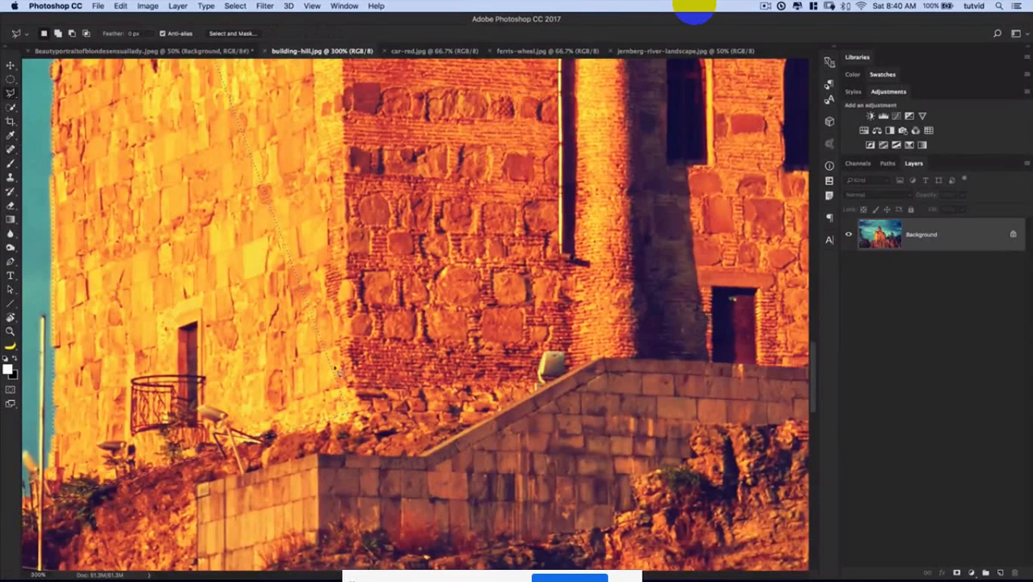
{"action": "key", "text": "shift"}
{"action": "left_click", "coordinate": [604, 365]}
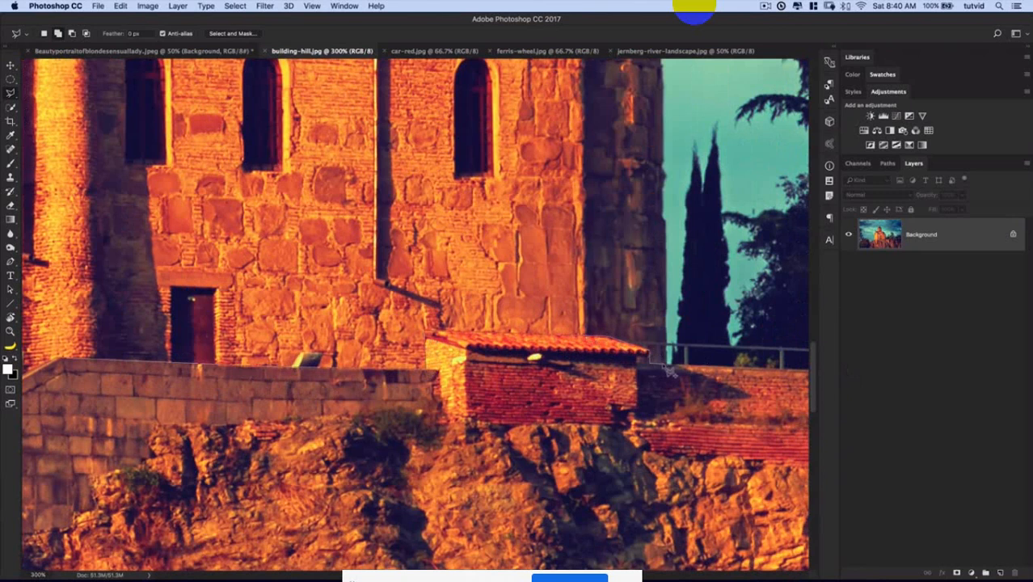
Extend the selection up the church's right wall and roofs, around the tower spire and back along the left roof
{"action": "scroll", "coordinate": [671, 355], "scroll_direction": "up", "scroll_amount": 5}
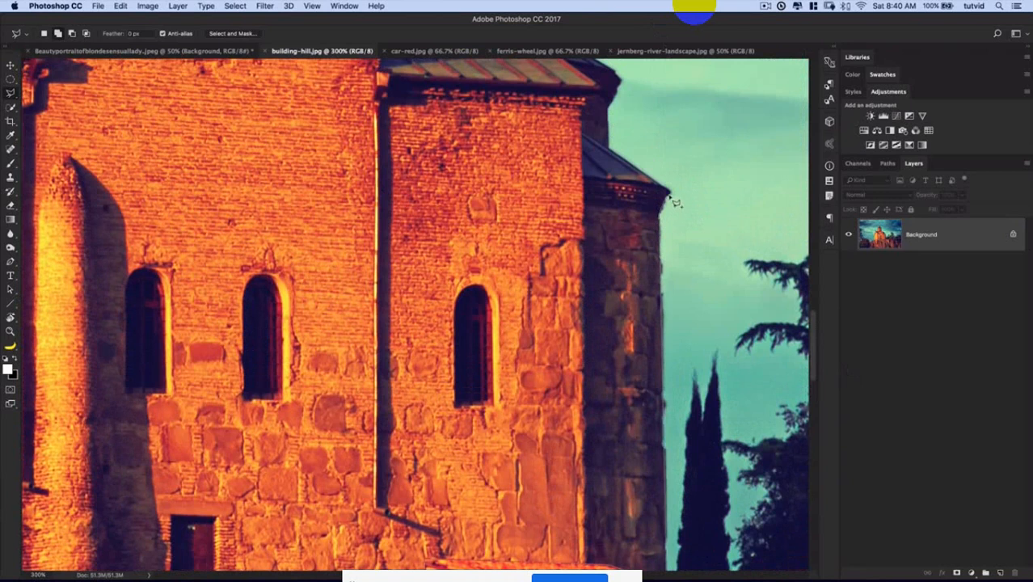
{"action": "scroll", "coordinate": [679, 199], "scroll_direction": "up", "scroll_amount": 10}
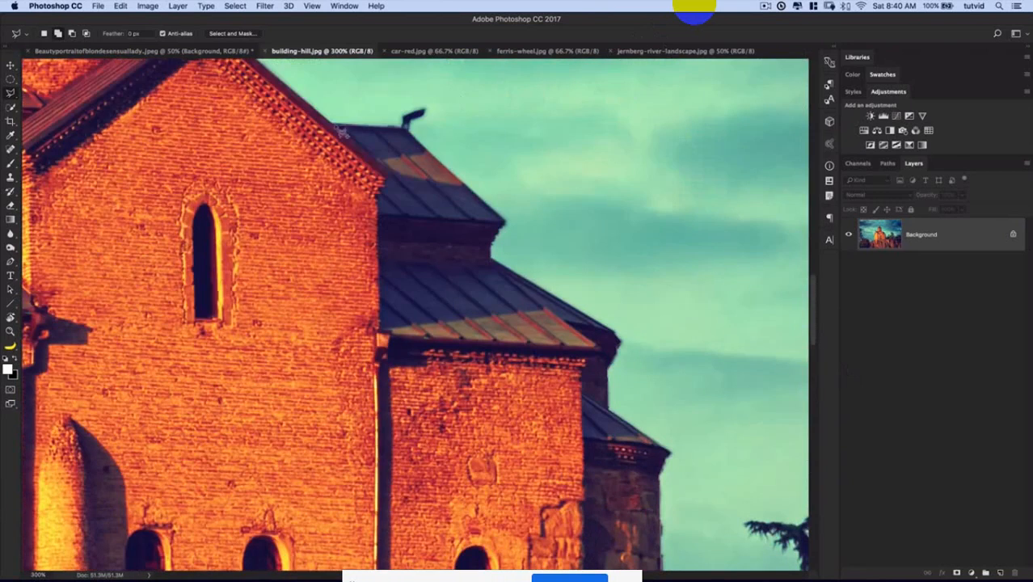
{"action": "scroll", "coordinate": [476, 287], "scroll_direction": "up", "scroll_amount": 8}
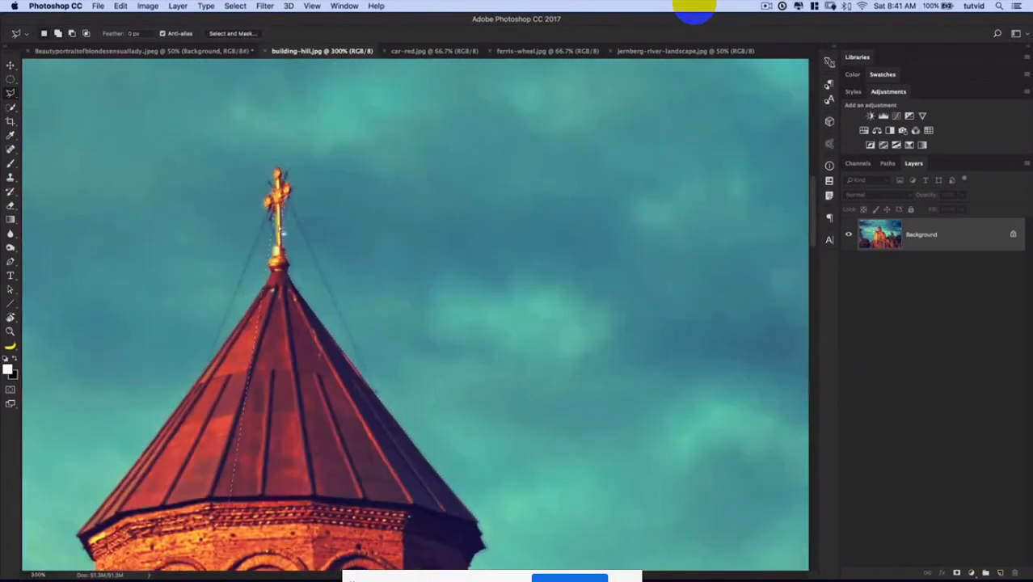
{"action": "scroll", "coordinate": [243, 307], "scroll_direction": "down", "scroll_amount": 15}
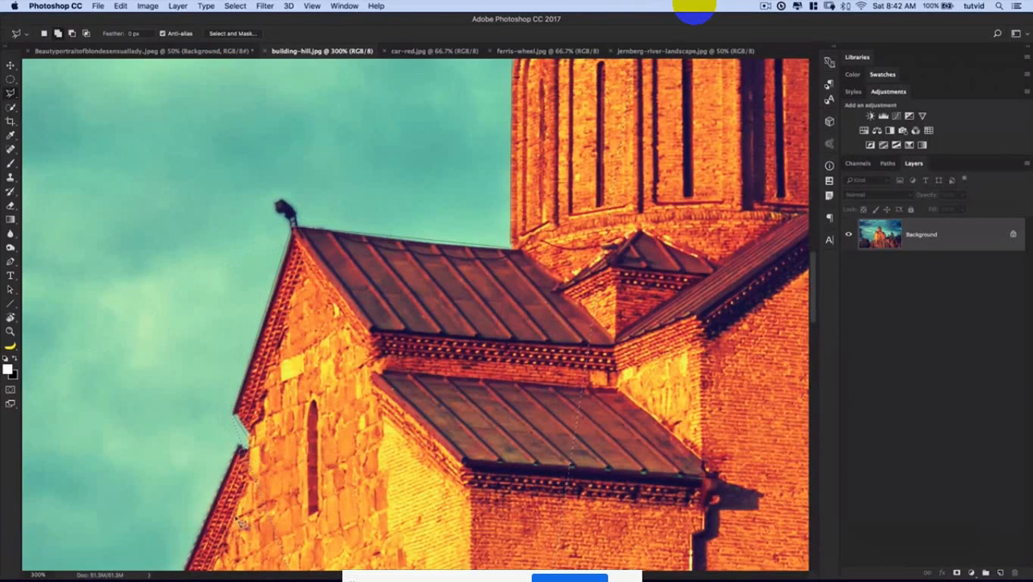
Complete the selection across the church's facade so that it covers the whole building
{"action": "key", "text": "super+minus"}
{"action": "key", "text": "super+minus"}
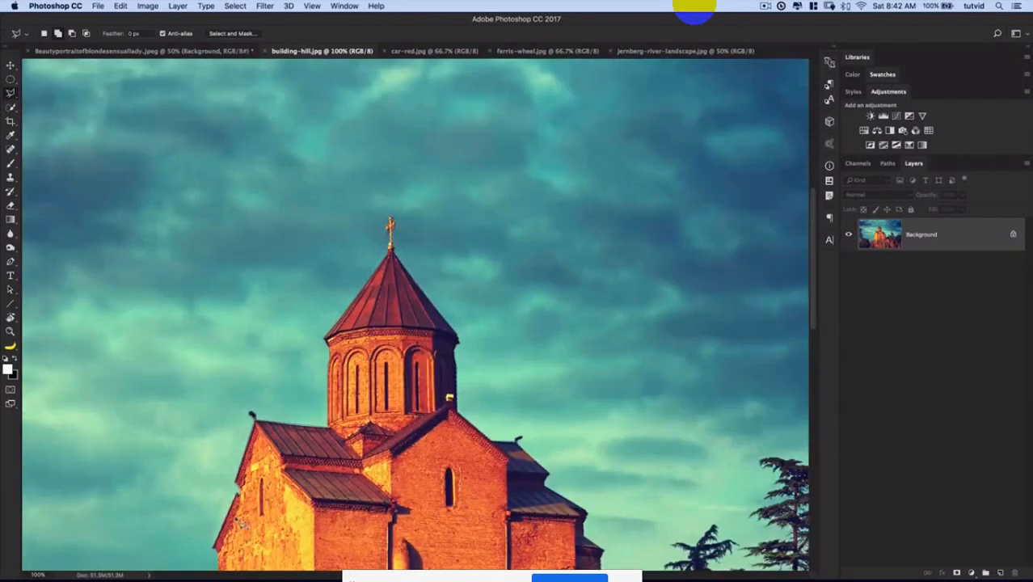
{"action": "scroll", "coordinate": [209, 357], "scroll_direction": "down", "scroll_amount": 5}
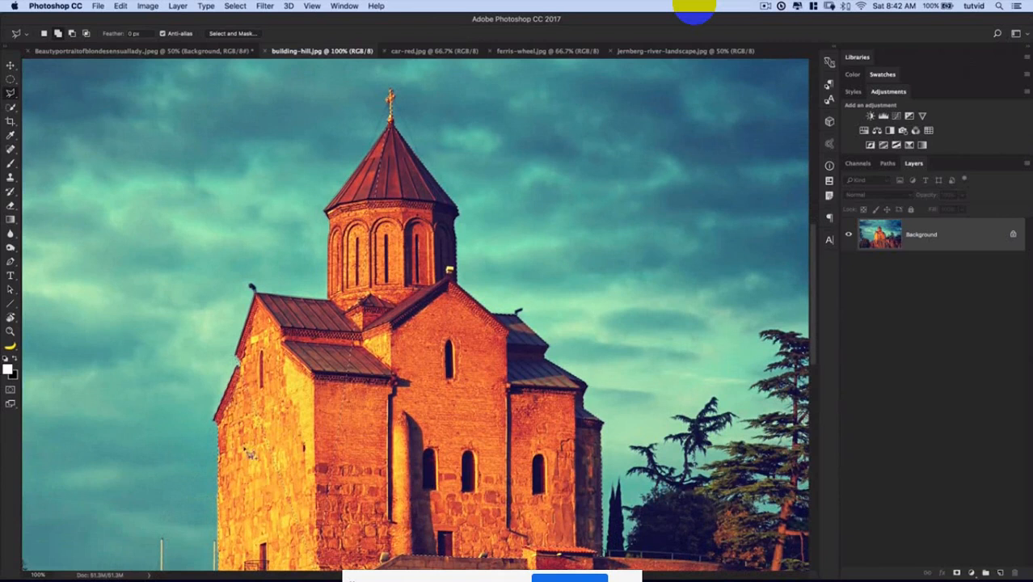
{"action": "scroll", "coordinate": [252, 454], "scroll_direction": "down", "scroll_amount": 2}
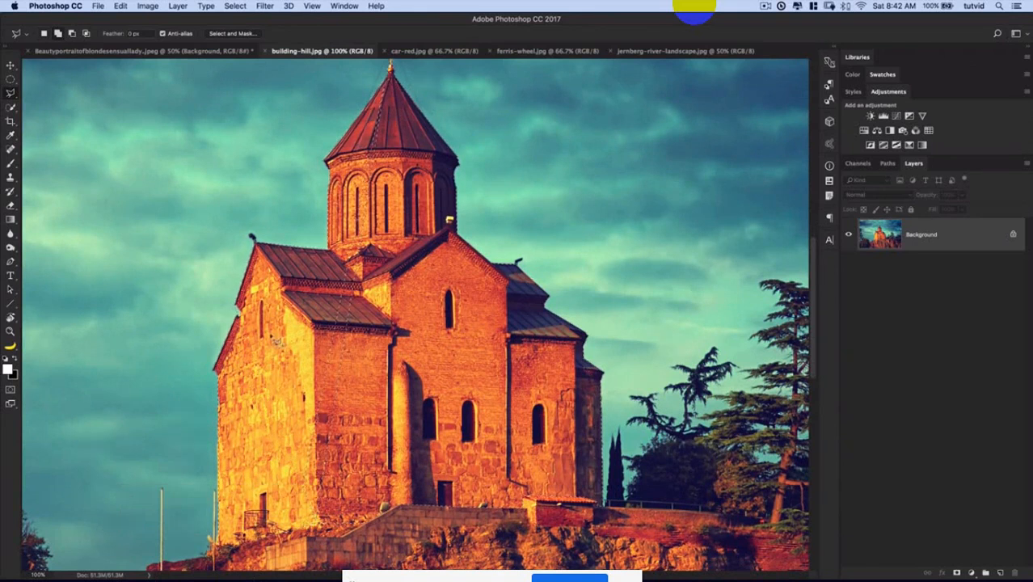
{"action": "key", "text": "shift"}
{"action": "left_click_drag", "start_coordinate": [392, 383], "coordinate": [457, 413]}
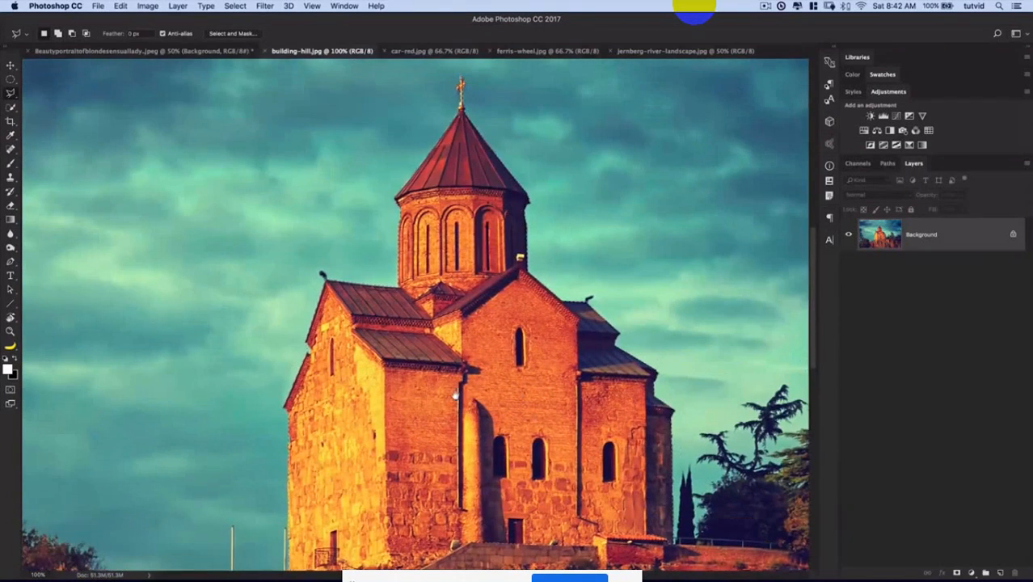
{"action": "key", "text": "super+minus"}
{"action": "key", "text": "super+minus"}
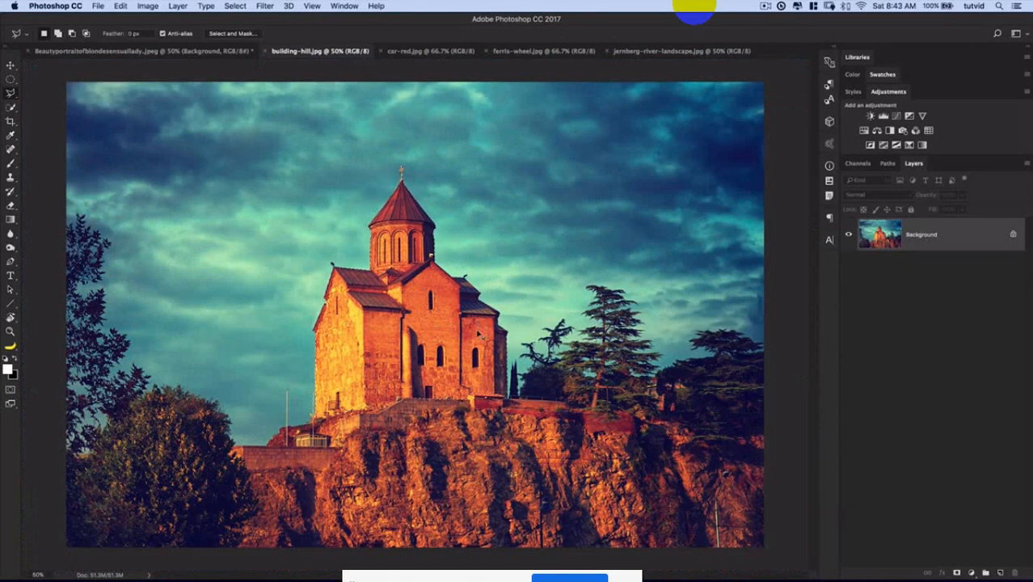
Copy the selected church to a new layer and move the copy to the left of the original
{"action": "key", "text": "super+j"}
{"action": "key", "text": "v"}
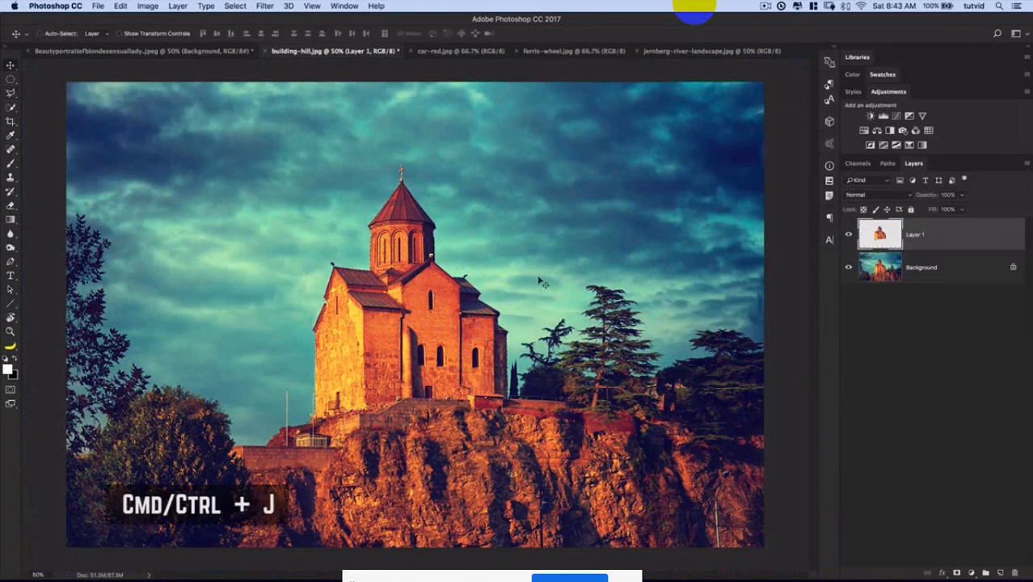
{"action": "left_click_drag", "start_coordinate": [430, 297], "coordinate": [247, 368]}
Scale the copied church down with Free Transform and set it on the hill beside the original
{"action": "left_click", "coordinate": [126, 6]}
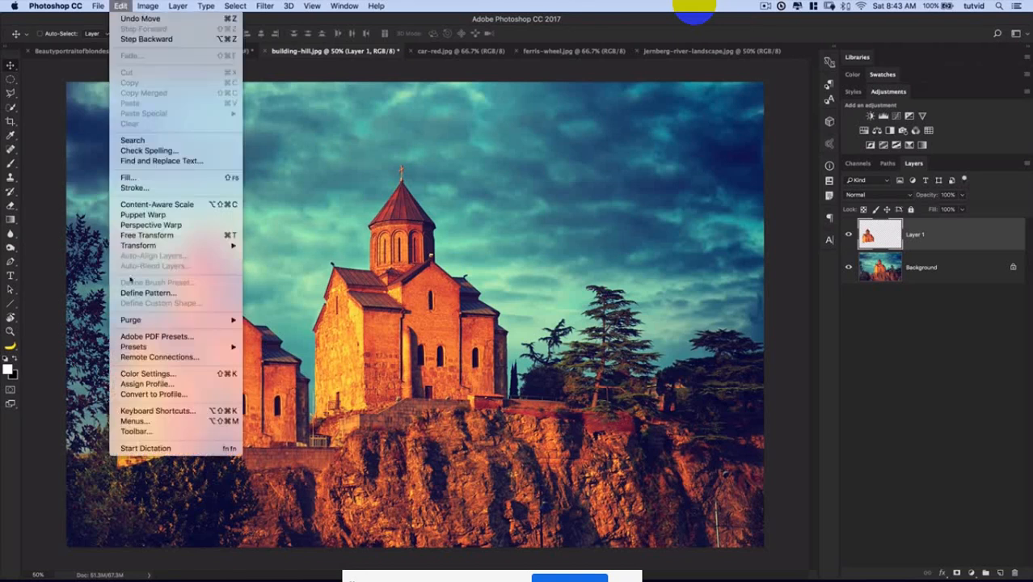
{"action": "left_click", "coordinate": [141, 233]}
{"action": "left_click_drag", "start_coordinate": [115, 209], "coordinate": [227, 326]}
{"action": "mouse_move", "coordinate": [279, 419]}
{"action": "left_mouse_down"}
{"action": "mouse_move", "coordinate": [283, 388]}
{"action": "mouse_move", "coordinate": [276, 410]}
{"action": "left_mouse_up"}
{"action": "key", "text": "Return"}
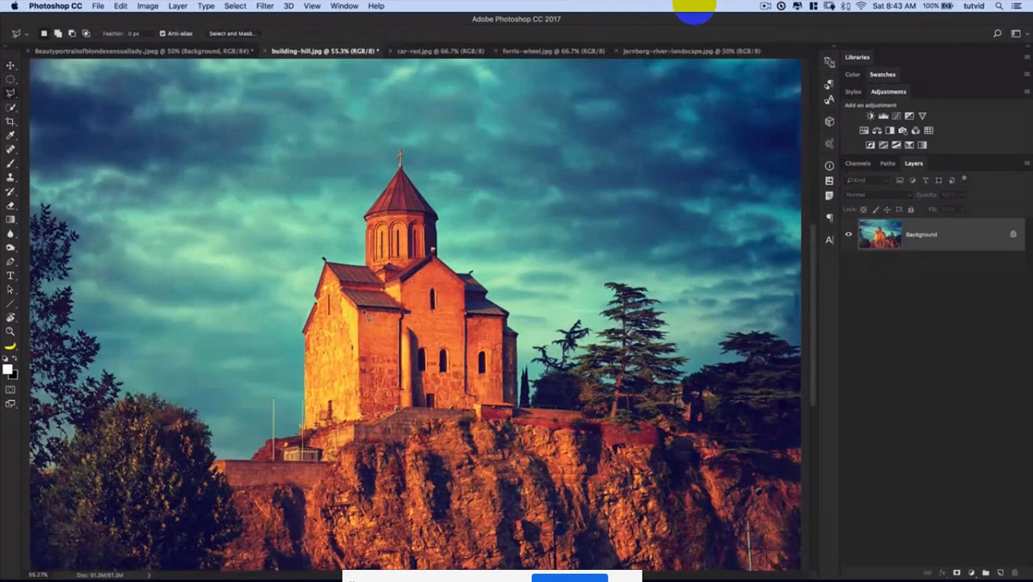
Draw a trial polygon in the sky left of the church and delete its last anchor points
{"action": "left_click_drag", "start_coordinate": [361, 315], "coordinate": [435, 325]}
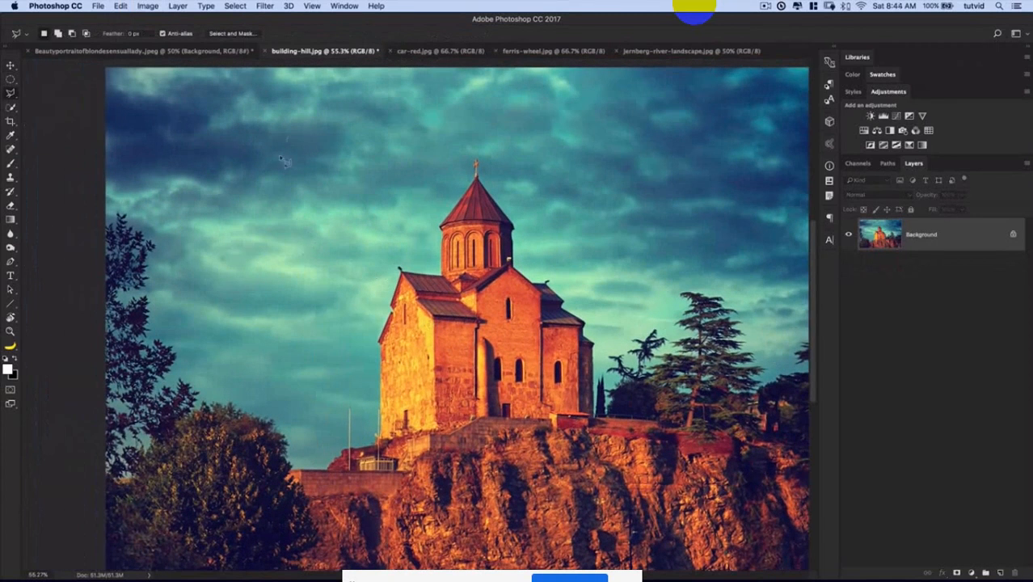
{"action": "left_click", "coordinate": [216, 248]}
{"action": "left_click", "coordinate": [310, 277]}
{"action": "left_click", "coordinate": [291, 135]}
{"action": "left_click", "coordinate": [365, 194]}
{"action": "left_click", "coordinate": [318, 124]}
{"action": "left_click", "coordinate": [203, 213]}
{"action": "left_click", "coordinate": [306, 293]}
{"action": "left_click", "coordinate": [287, 143]}
{"action": "left_click", "coordinate": [204, 265]}
{"action": "left_click", "coordinate": [410, 172]}
{"action": "key", "text": "BackSpace"}
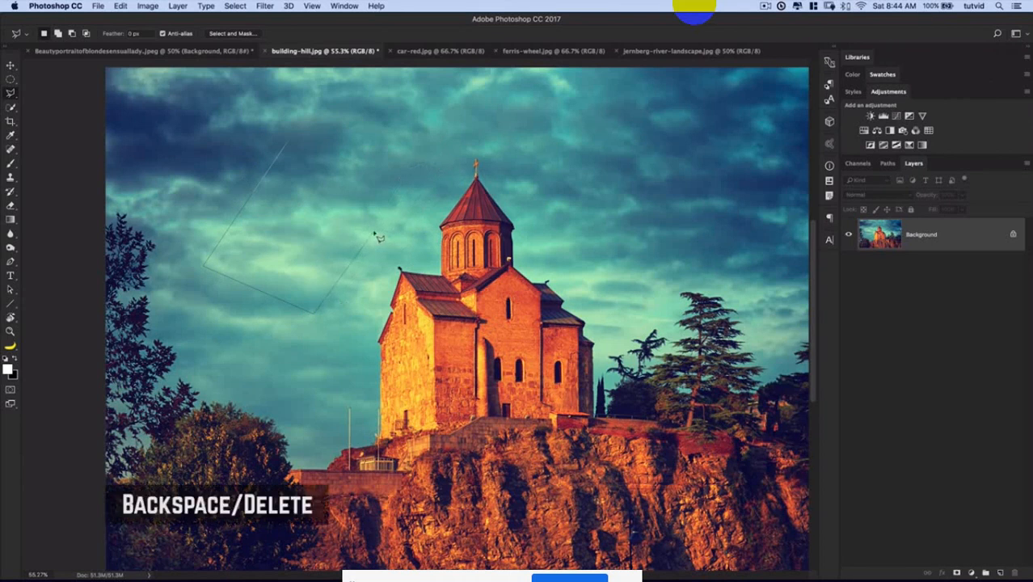
{"action": "left_click", "coordinate": [295, 161]}
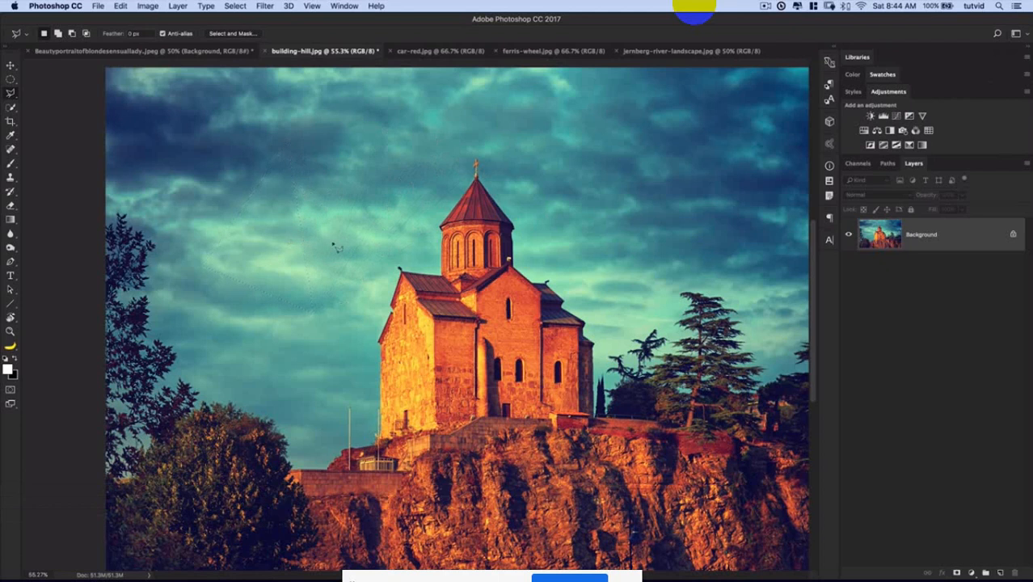
Draw a small trial polygonal selection in the sky beside the church tower
{"action": "scroll", "coordinate": [429, 285], "scroll_direction": "down", "scroll_amount": 2}
{"action": "scroll", "coordinate": [428, 285], "scroll_direction": "right", "scroll_amount": 2}
{"action": "left_click", "coordinate": [305, 182]}
{"action": "left_click", "coordinate": [279, 232]}
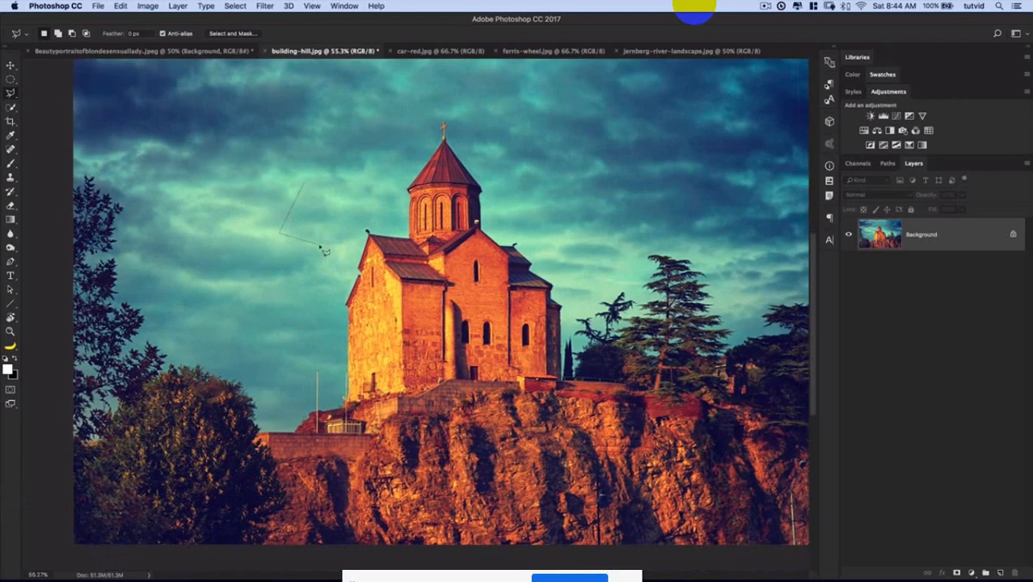
{"action": "left_click", "coordinate": [320, 244]}
{"action": "left_click", "coordinate": [330, 204]}
{"action": "scroll", "coordinate": [429, 264], "scroll_direction": "right", "scroll_amount": 3}
{"action": "scroll", "coordinate": [442, 328], "scroll_direction": "up", "scroll_amount": 2}
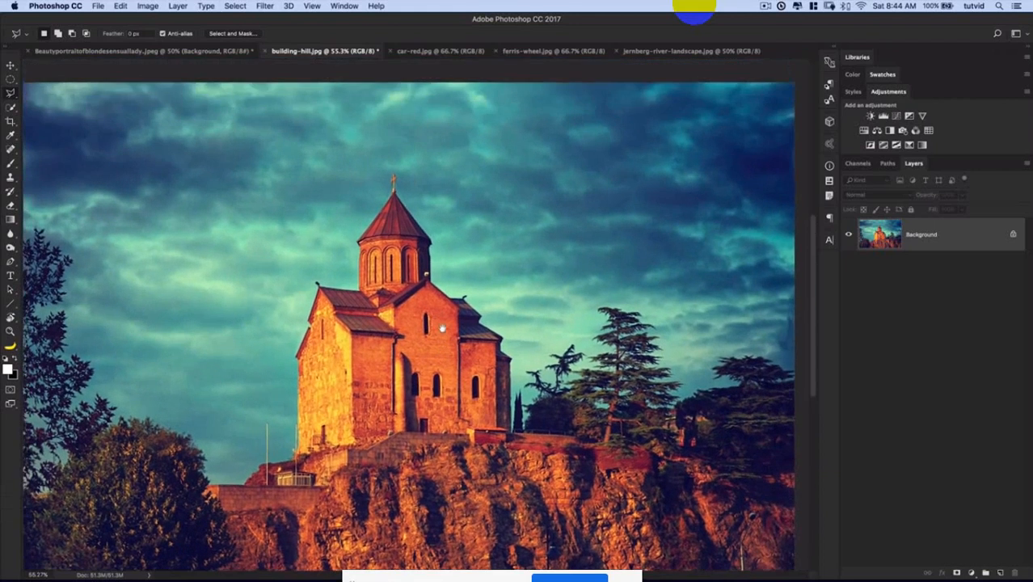
{"action": "scroll", "coordinate": [456, 380], "scroll_direction": "down", "scroll_amount": 1}
{"action": "scroll", "coordinate": [453, 369], "scroll_direction": "right", "scroll_amount": 1}
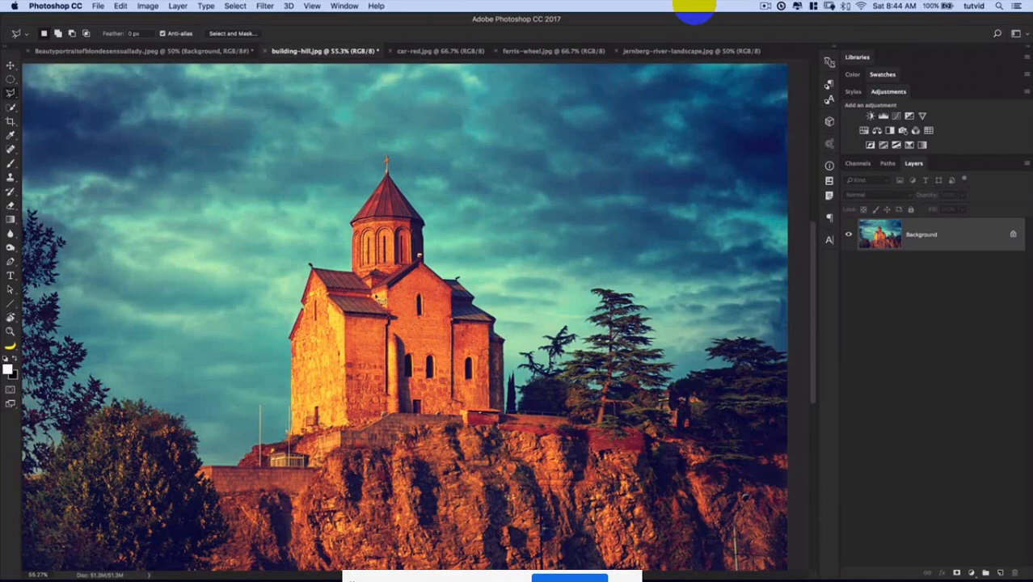
Switch to the car-red.jpg image and activate the Pen Tool in Path mode
{"action": "left_click", "coordinate": [437, 50]}
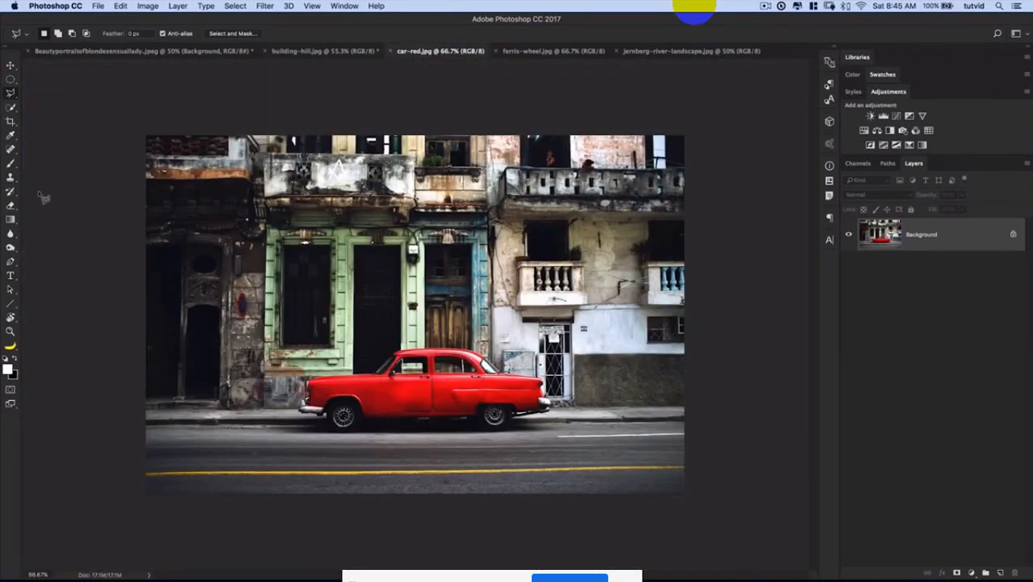
{"action": "left_click", "coordinate": [13, 268]}
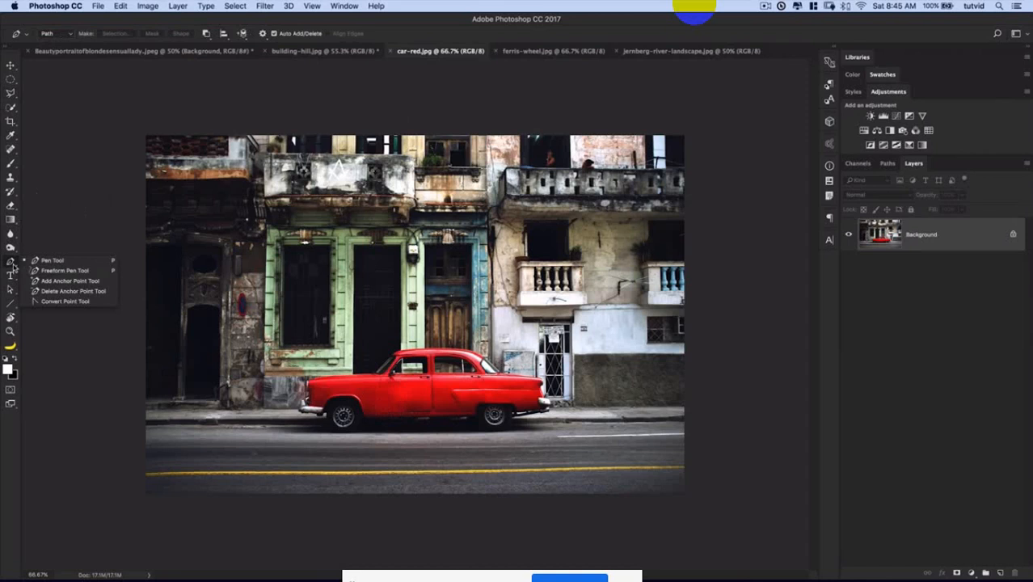
{"action": "left_click", "coordinate": [66, 262]}
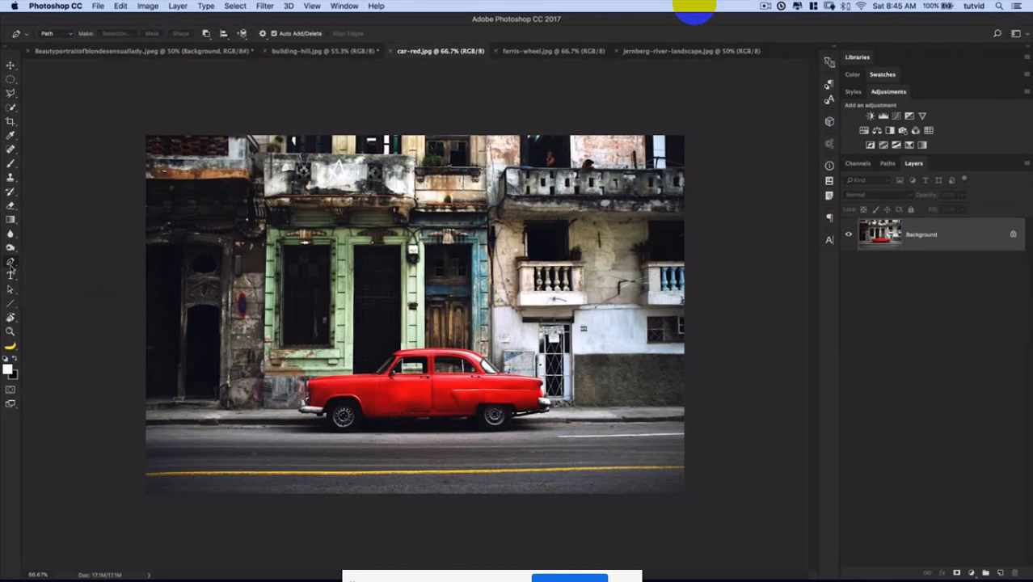
{"action": "left_click", "coordinate": [70, 35]}
{"action": "left_click", "coordinate": [65, 34]}
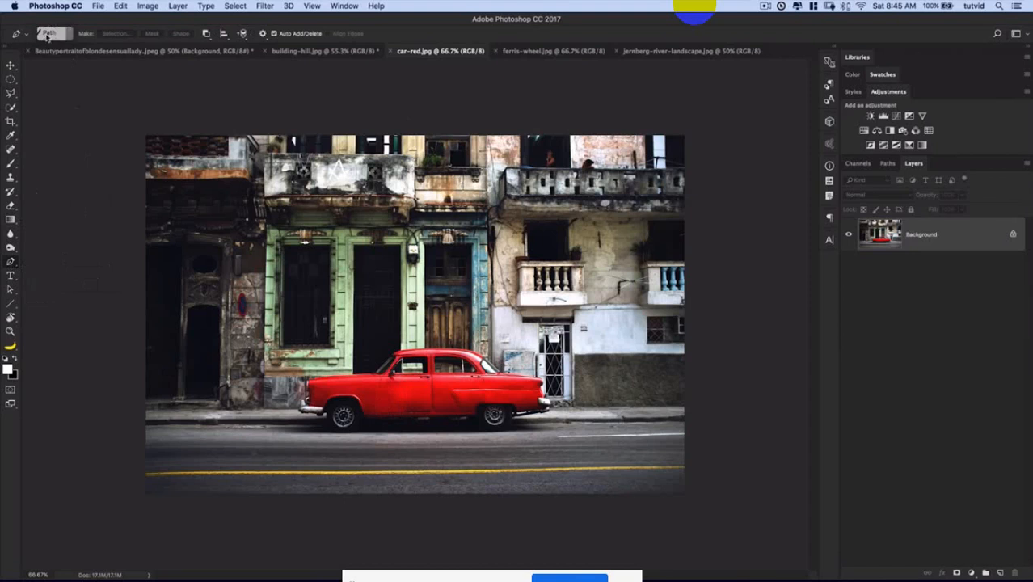
Set the Pen Tool's path operation to Combine Shapes
{"action": "left_click", "coordinate": [205, 33]}
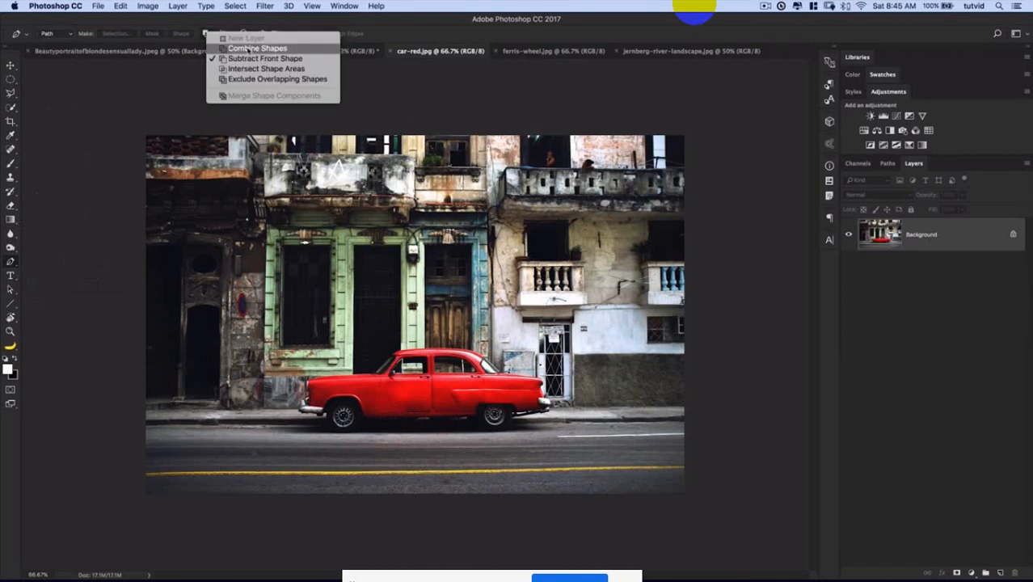
{"action": "left_click", "coordinate": [241, 49]}
{"action": "left_click", "coordinate": [205, 33]}
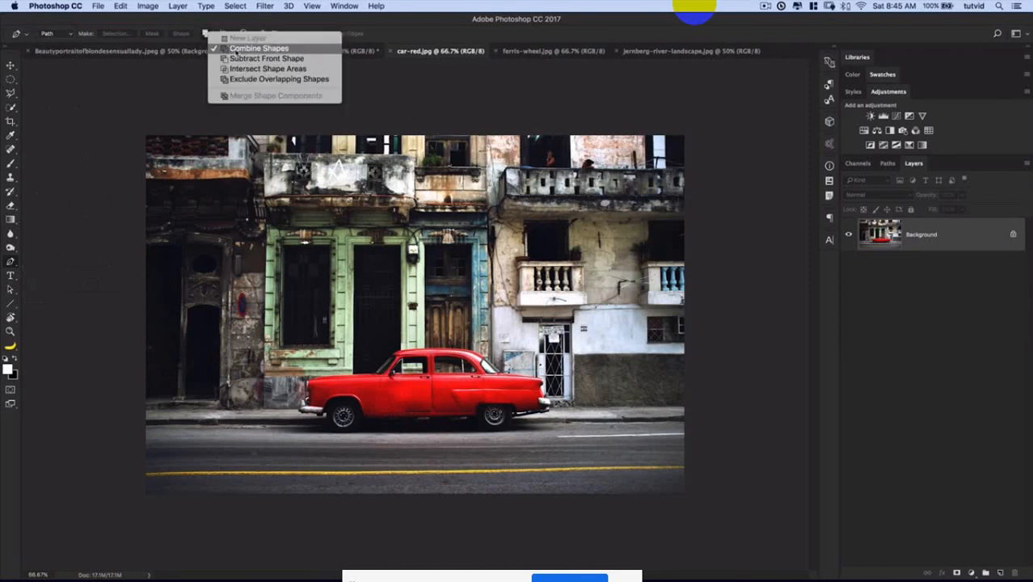
{"action": "left_click", "coordinate": [237, 50]}
Start a Pen Tool path along the red car's lower body edge, from below the front door to the front wheel arch
{"action": "key", "text": "z"}
{"action": "left_click", "coordinate": [396, 413]}
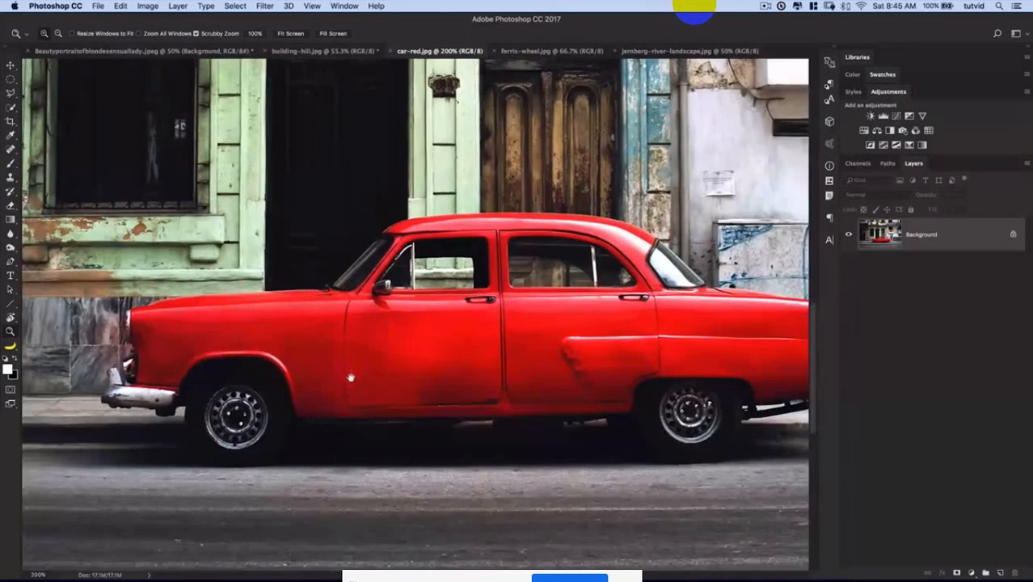
{"action": "left_click_drag", "start_coordinate": [350, 377], "coordinate": [408, 399]}
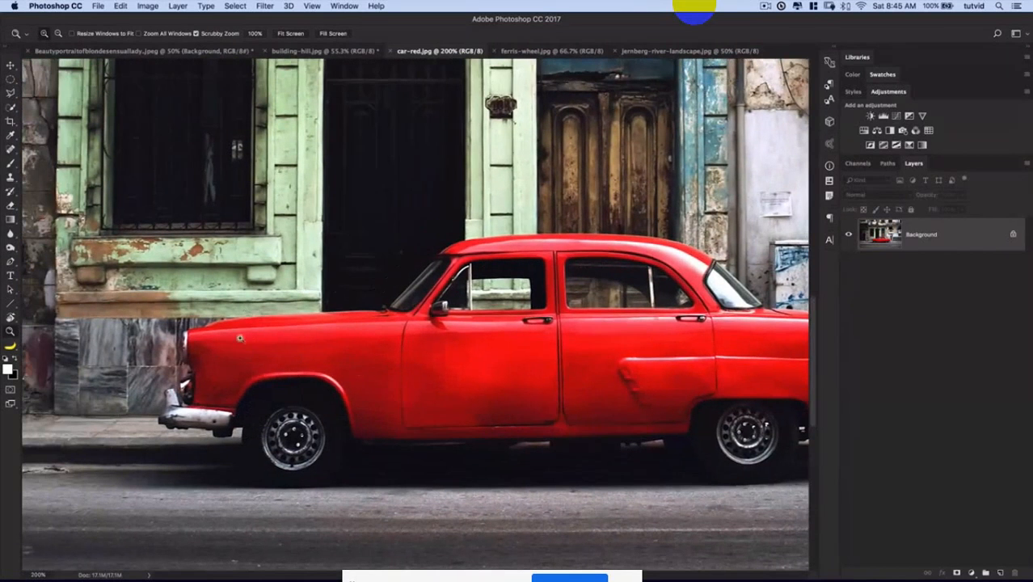
{"action": "left_click", "coordinate": [14, 264]}
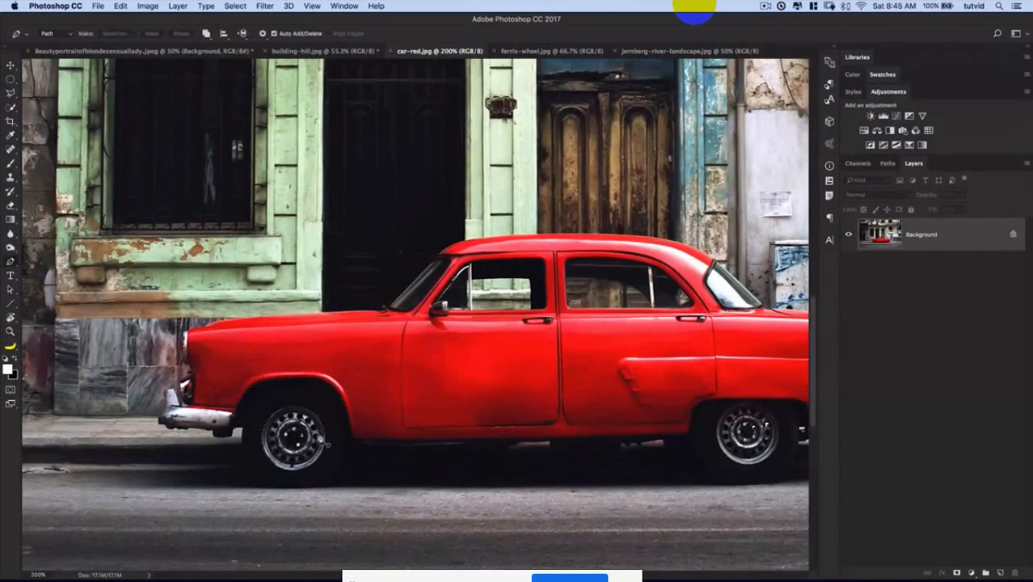
{"action": "left_click_drag", "start_coordinate": [644, 389], "coordinate": [591, 407]}
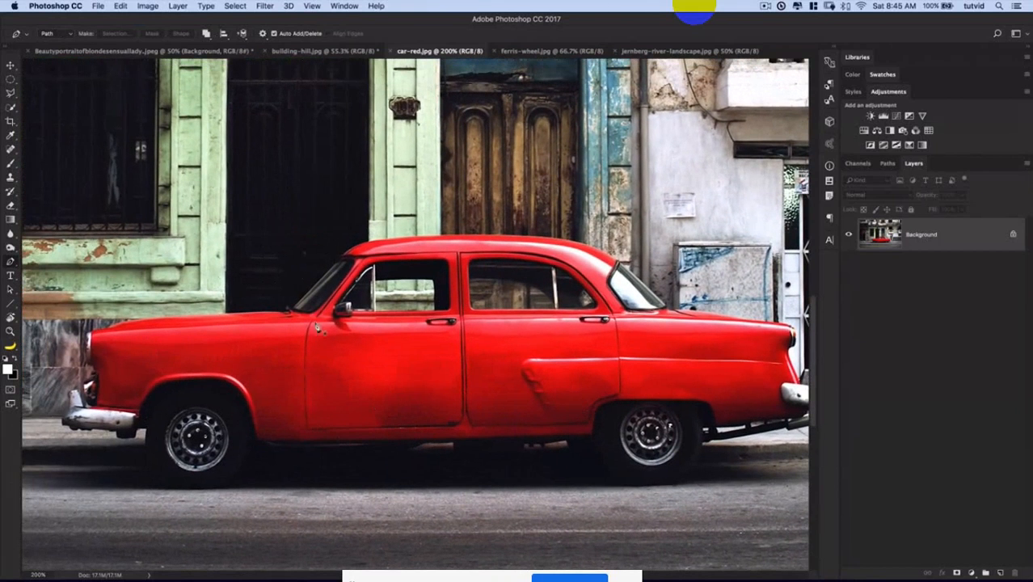
{"action": "left_click", "coordinate": [308, 442]}
{"action": "left_click", "coordinate": [257, 440]}
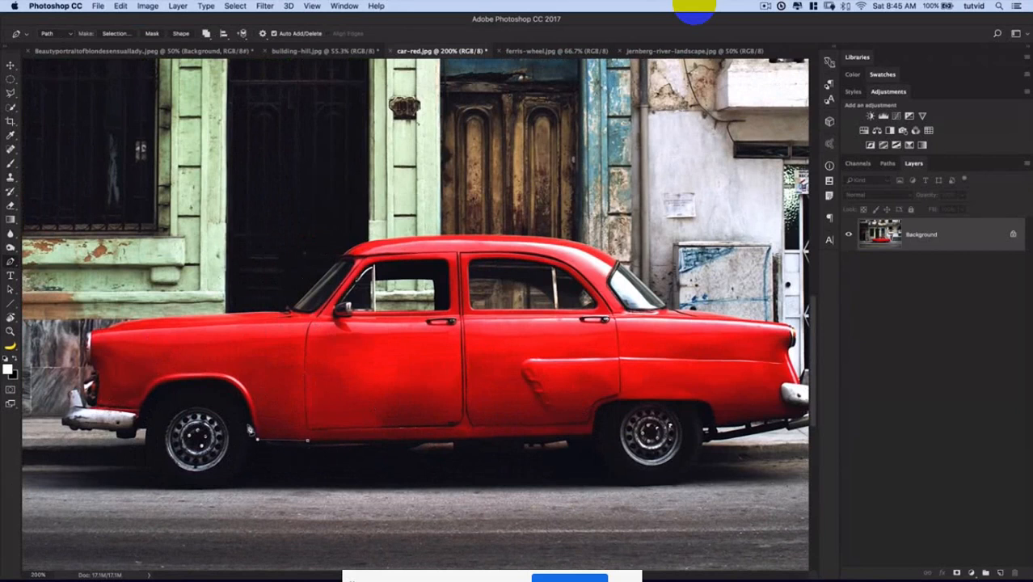
Continue the path with curved segments over the front wheel arch to the front bumper, adjusting the curve to fit the arch
{"action": "left_click", "coordinate": [211, 379]}
{"action": "left_click", "coordinate": [172, 380]}
{"action": "key", "text": "super+z"}
{"action": "left_click", "coordinate": [148, 380]}
{"action": "left_click_drag", "start_coordinate": [130, 453], "coordinate": [128, 456]}
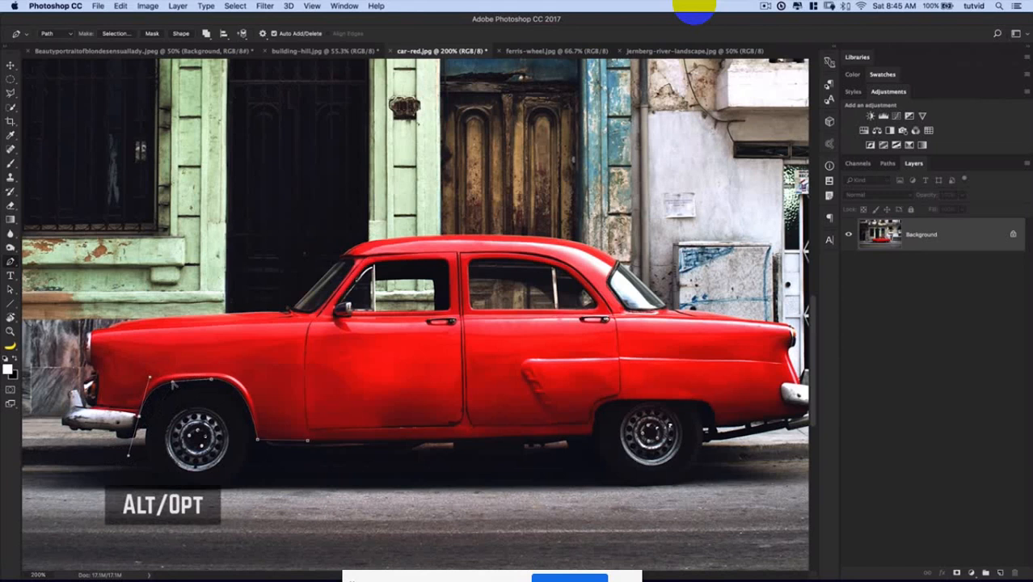
{"action": "left_click_drag", "start_coordinate": [172, 385], "coordinate": [180, 380]}
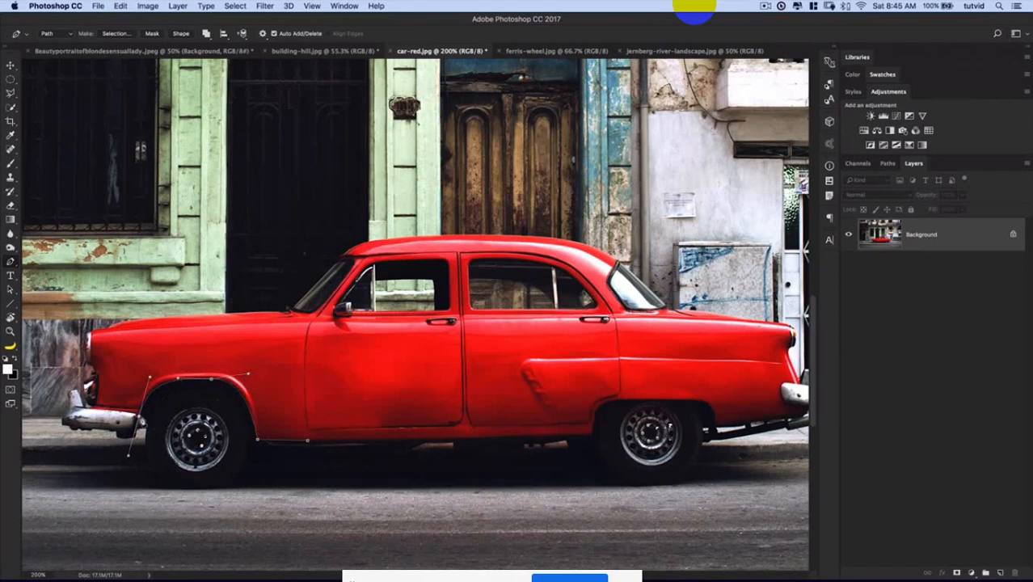
Finish the Pen path around the car's front fender, removing the wheel-arch handle at the bumper and closing it along the door seam
{"action": "left_click", "coordinate": [140, 420], "text": "alt"}
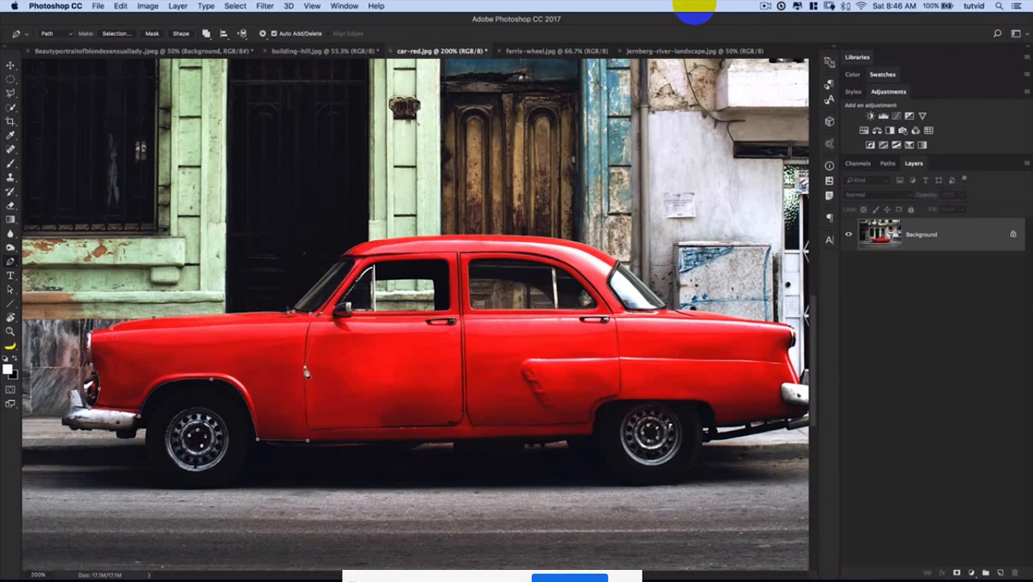
{"action": "left_click", "coordinate": [307, 422]}
{"action": "left_click", "coordinate": [307, 440]}
Save the work path around the front fender under the name door-part-01
{"action": "left_click", "coordinate": [887, 165]}
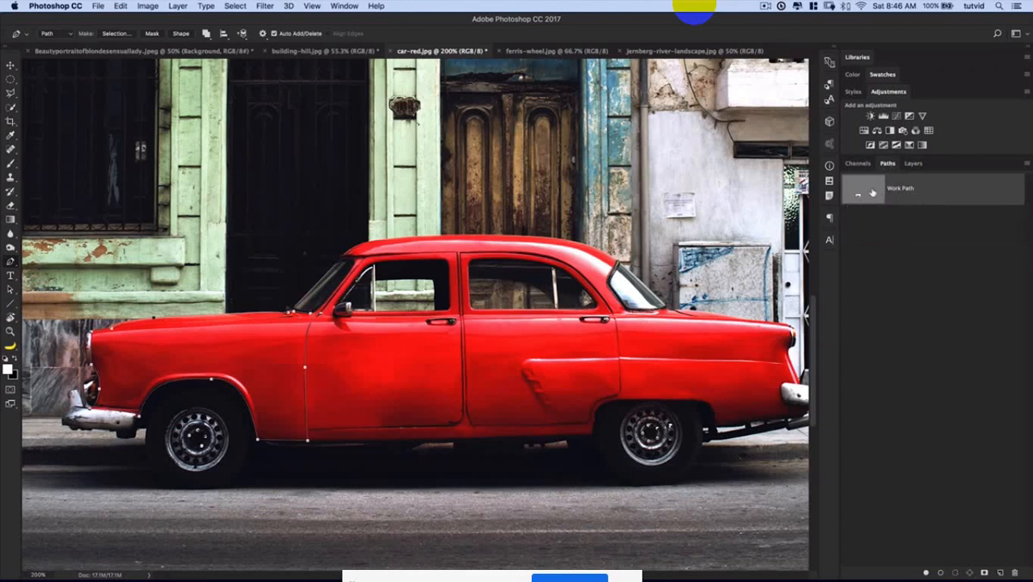
{"action": "double_click", "coordinate": [919, 194]}
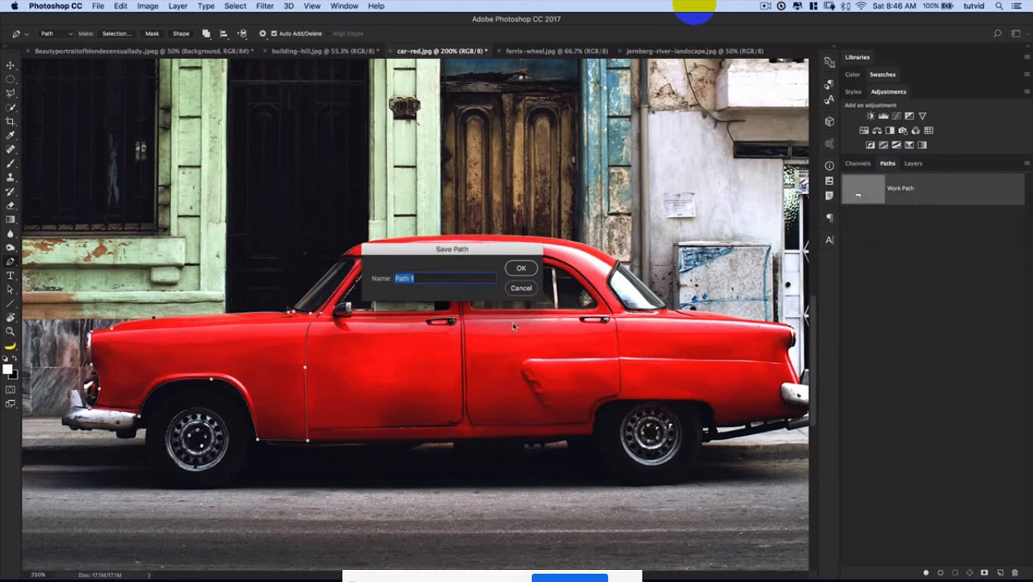
{"action": "type", "text": "c"}
{"action": "type", "text": "oor-part-01"}
{"action": "key", "text": "Return"}
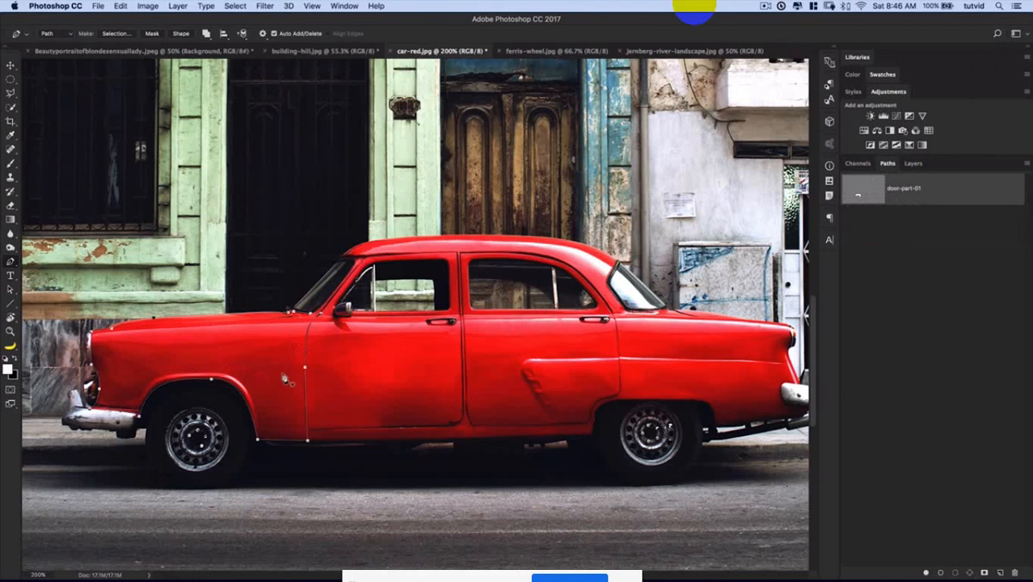
Load the saved door-part-01 path as a selection
{"action": "left_click", "coordinate": [305, 365]}
{"action": "left_click", "coordinate": [306, 367]}
{"action": "left_click", "coordinate": [926, 284]}
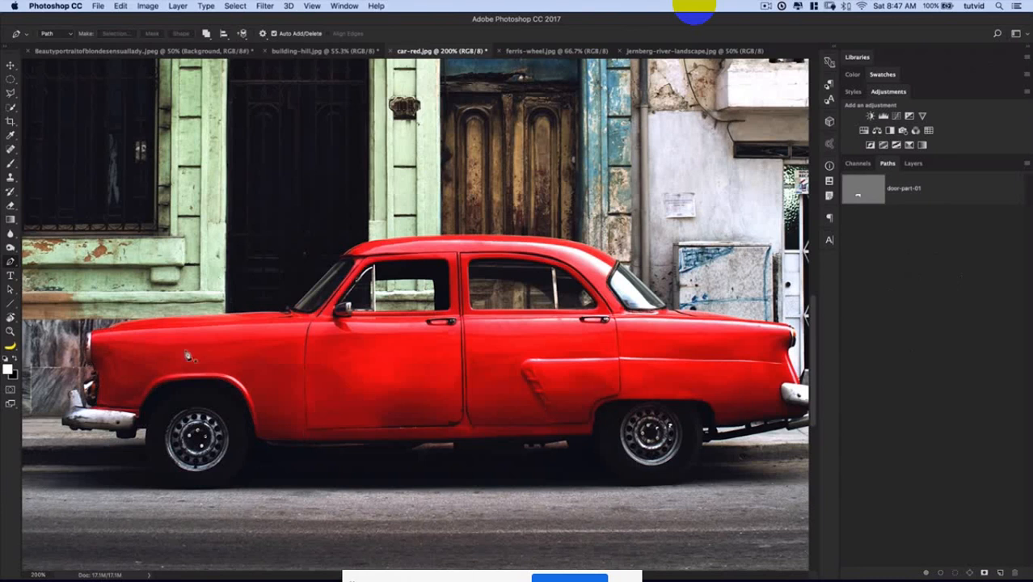
{"action": "left_click", "coordinate": [901, 190]}
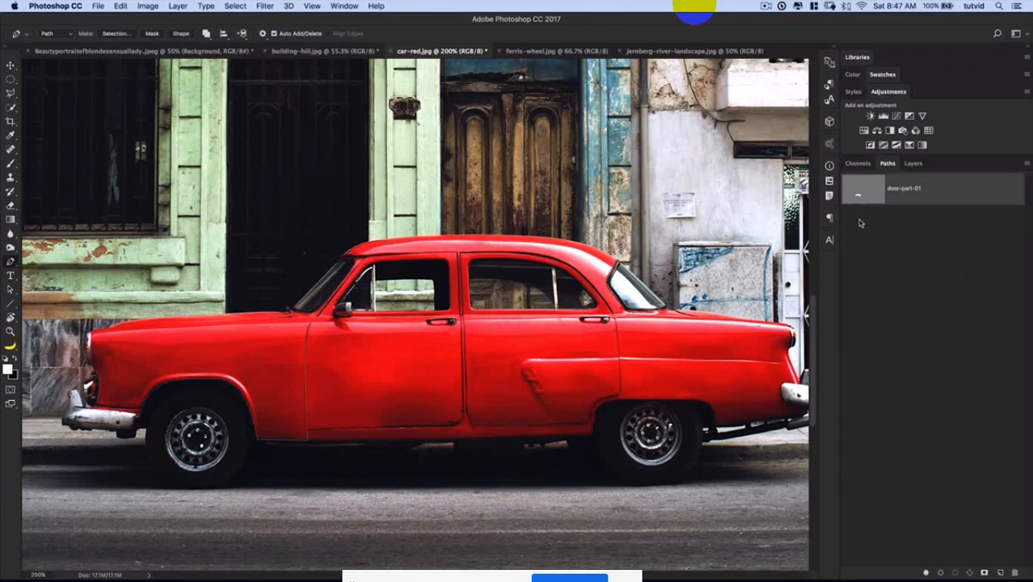
{"action": "right_click", "coordinate": [937, 193]}
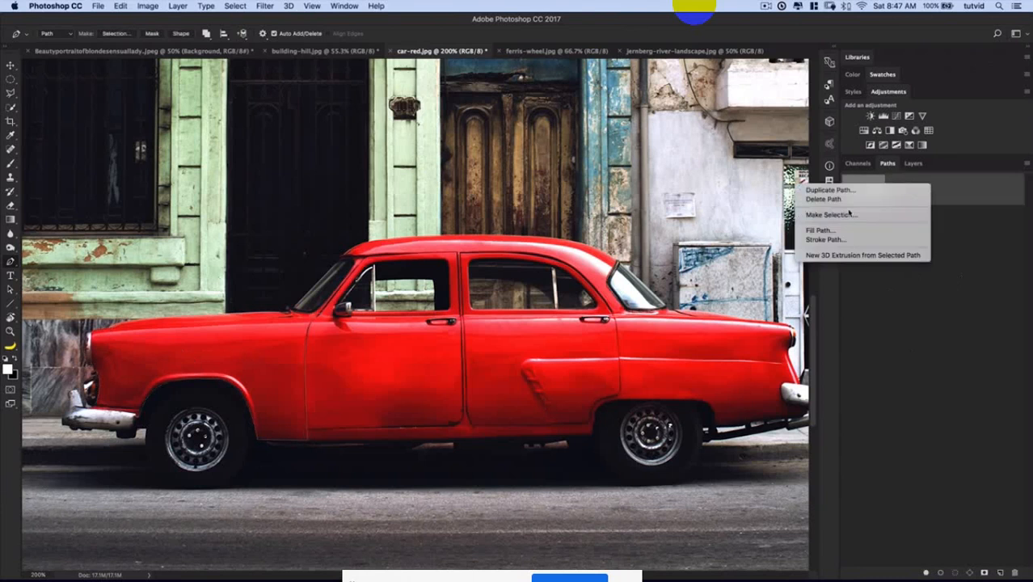
{"action": "left_click", "coordinate": [962, 195]}
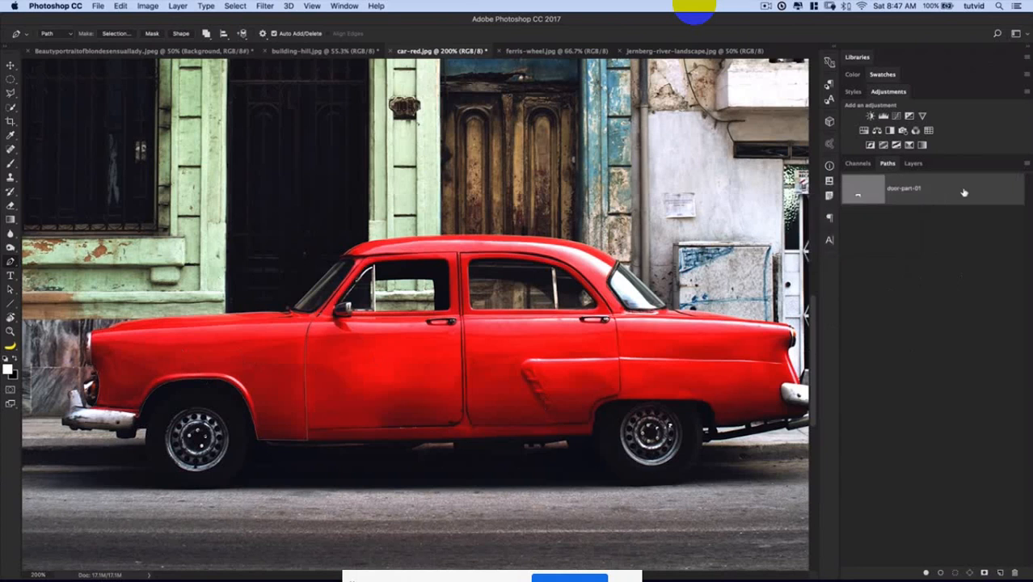
{"action": "key", "text": "super+Return"}
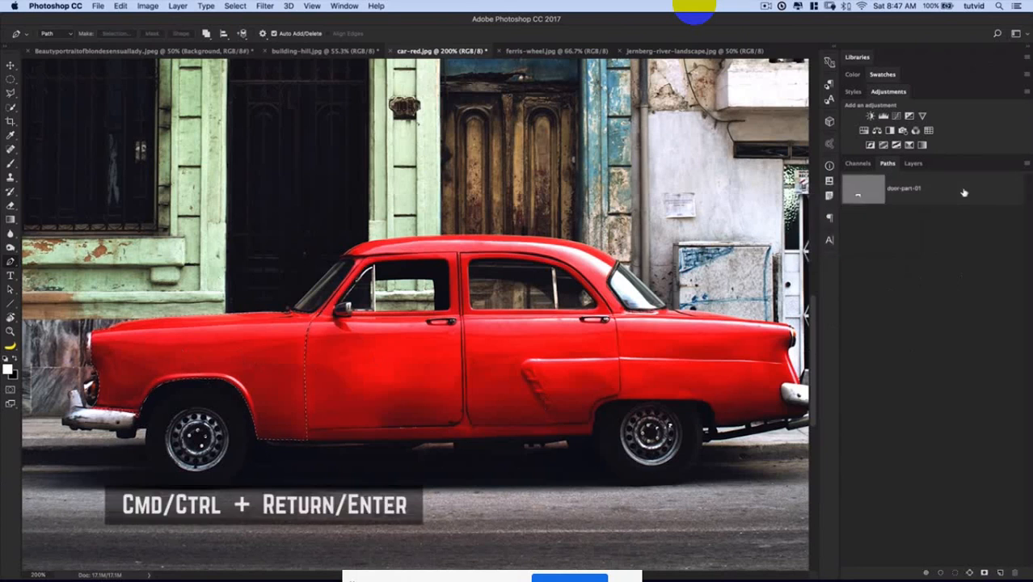
Recolor the selected front fender with a Hue/Saturation adjustment layer, setting Hue to -33
{"action": "left_click", "coordinate": [914, 163]}
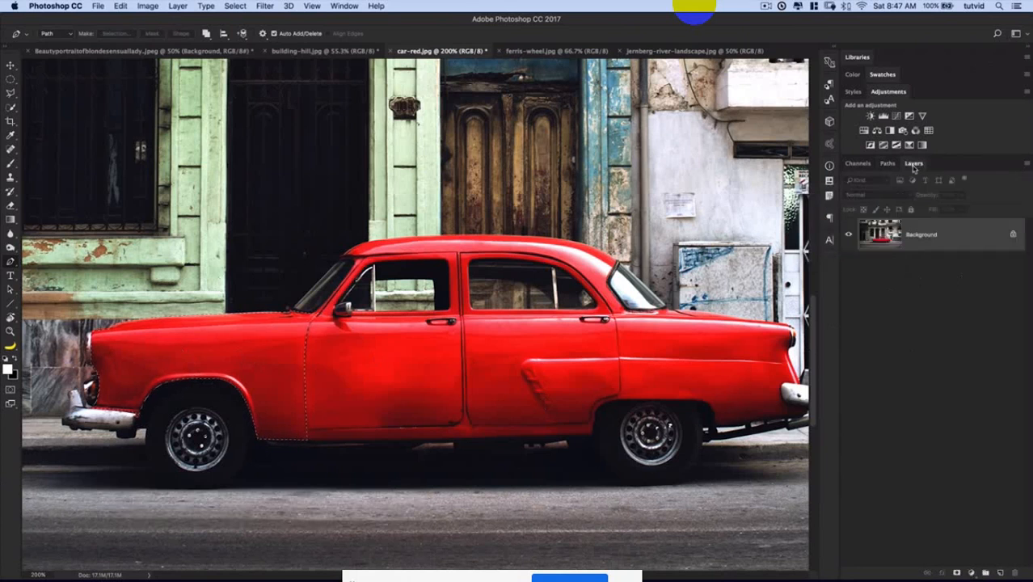
{"action": "left_click", "coordinate": [865, 131]}
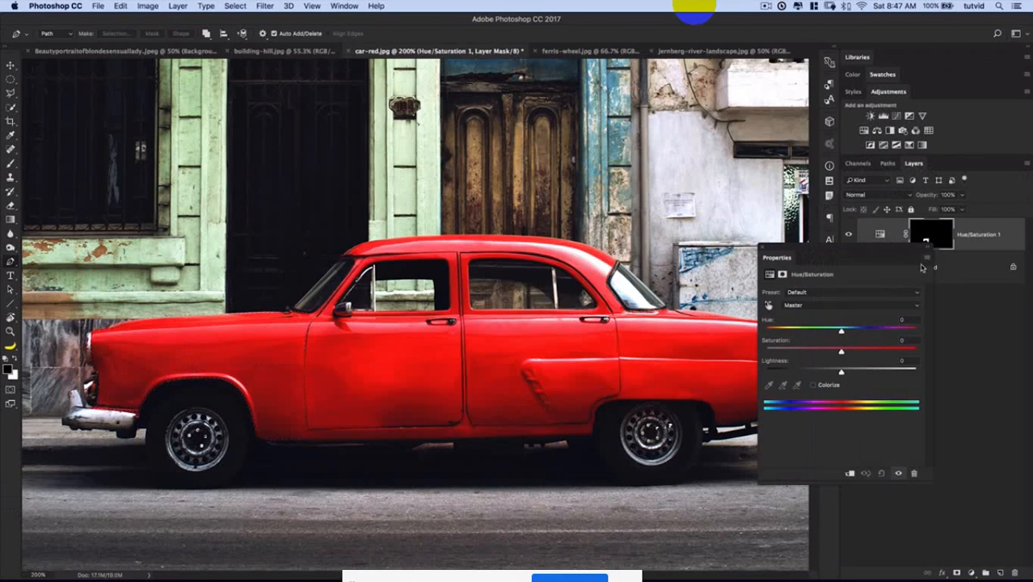
{"action": "left_click_drag", "start_coordinate": [841, 331], "coordinate": [811, 332]}
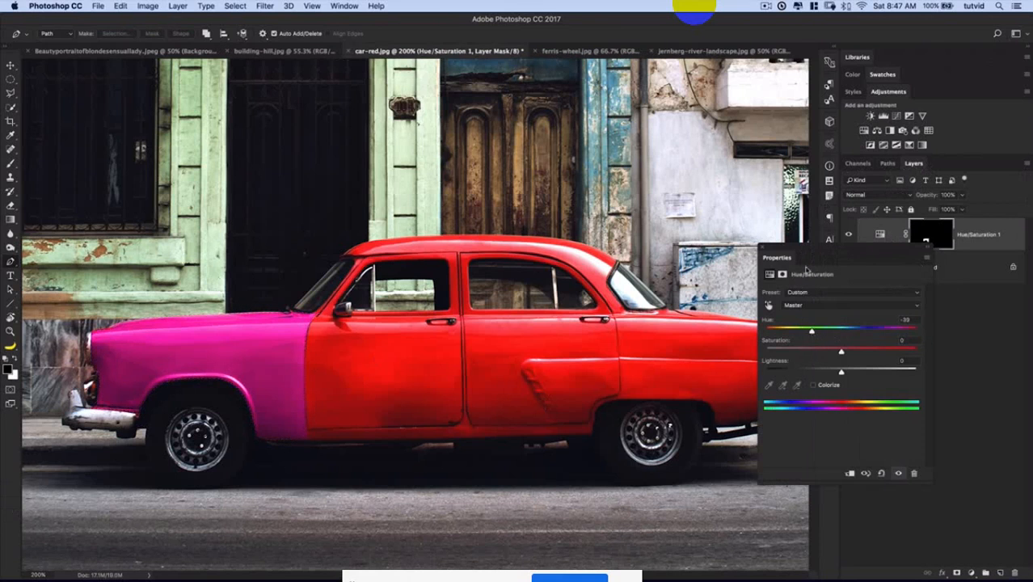
{"action": "left_click", "coordinate": [766, 249]}
Check the edges of the recolored fender and delete the Hue/Saturation adjustment layer
{"action": "key", "text": "super+minus"}
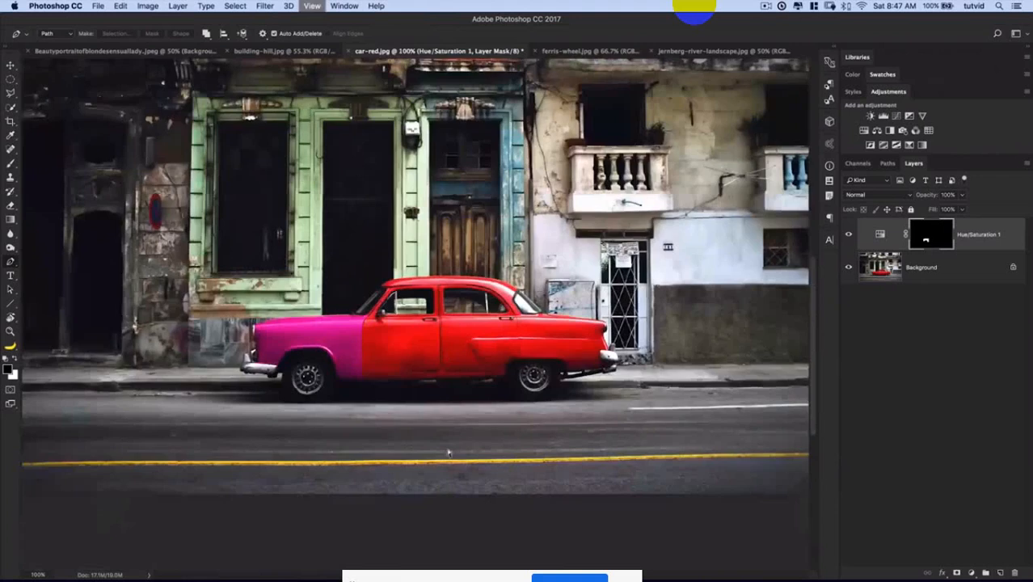
{"action": "key", "text": "super+minus"}
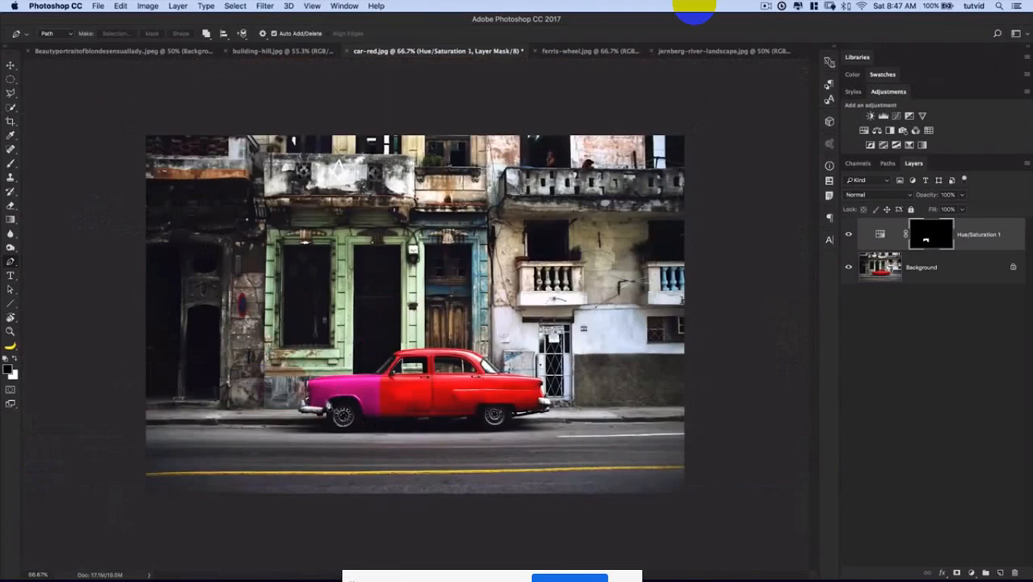
{"action": "key", "text": "z"}
{"action": "left_click_drag", "start_coordinate": [340, 391], "coordinate": [452, 370]}
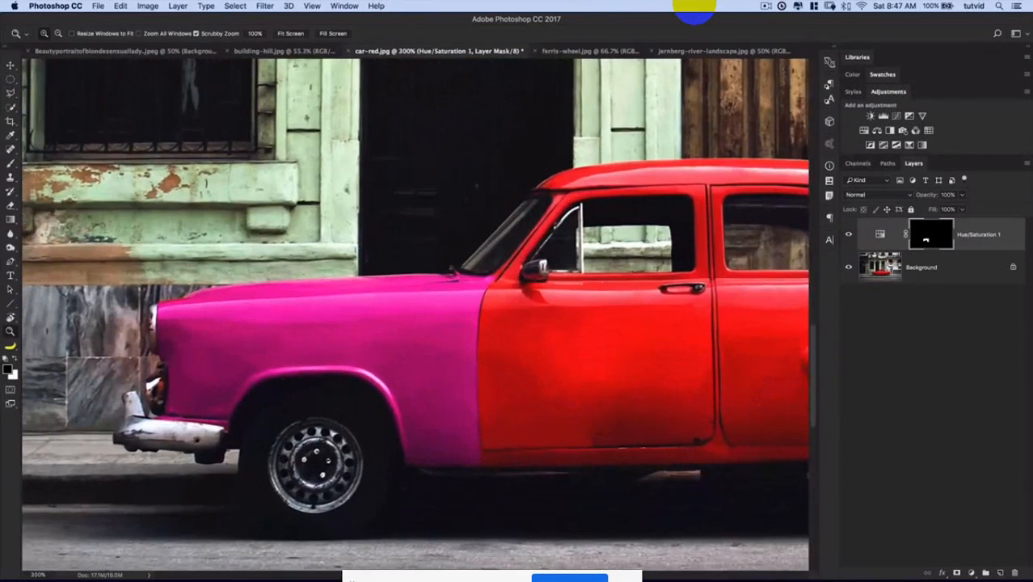
{"action": "left_click_drag", "start_coordinate": [883, 233], "coordinate": [1011, 571]}
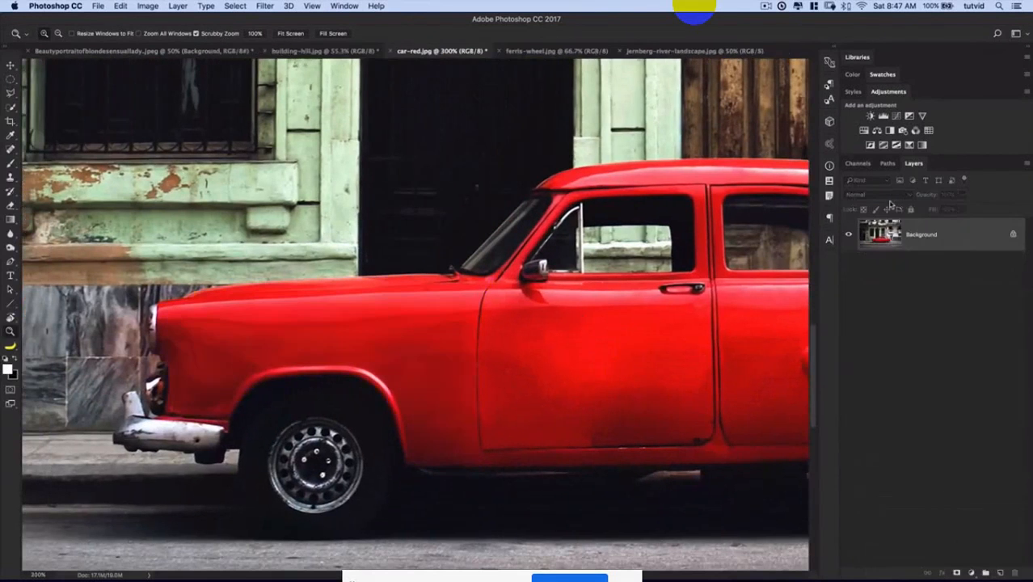
Reactivate the door-part-01 path and nudge its anchor point at the bumper end of the front wheel arch with Direct Selection
{"action": "left_click", "coordinate": [887, 164]}
{"action": "left_click", "coordinate": [876, 195]}
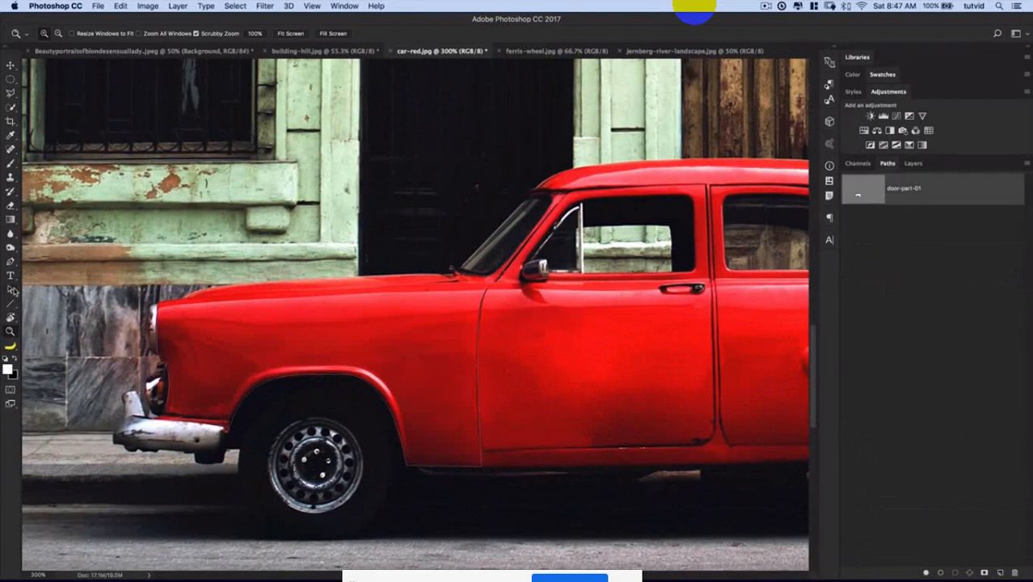
{"action": "left_click", "coordinate": [12, 290]}
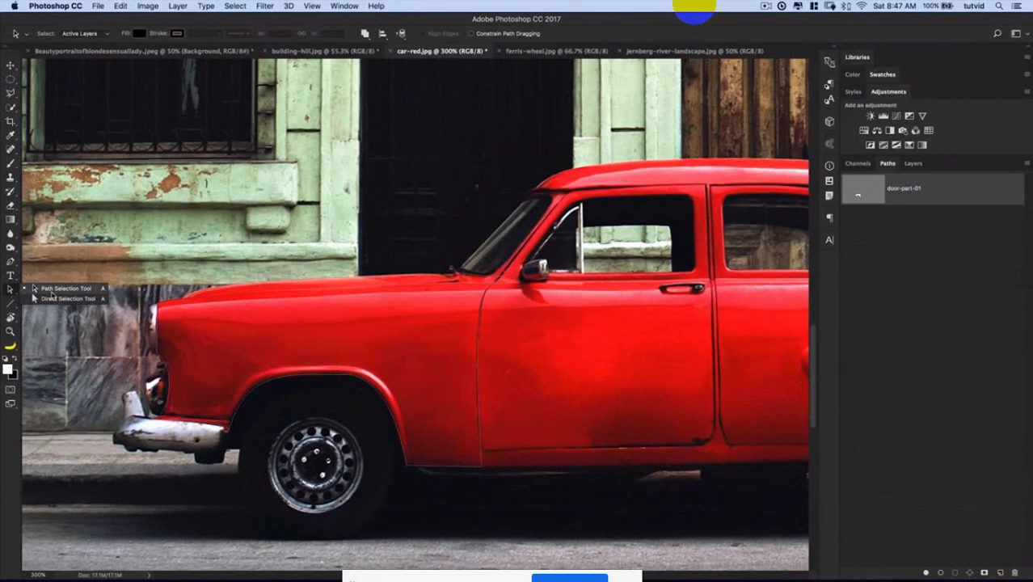
{"action": "left_click", "coordinate": [58, 293]}
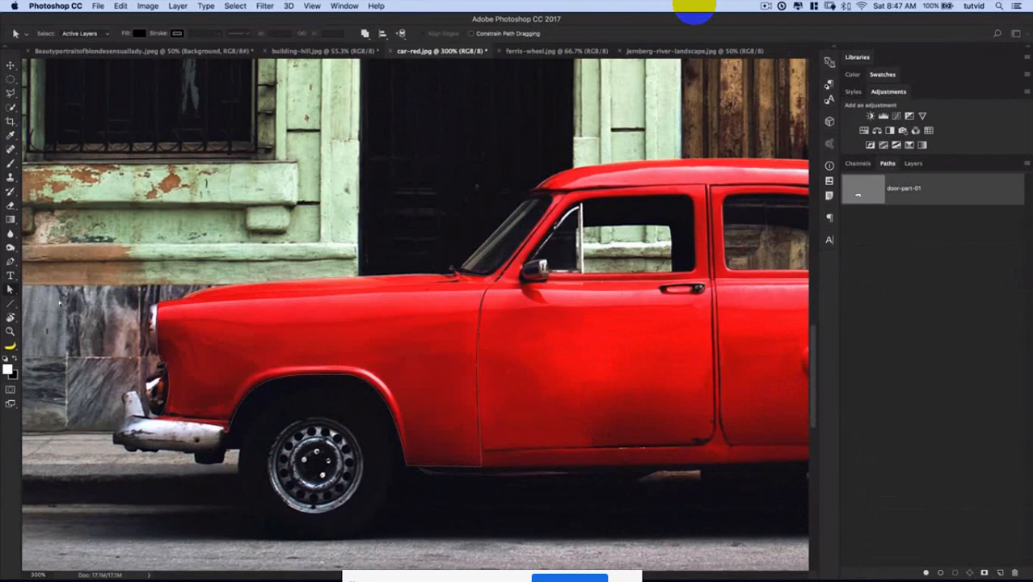
{"action": "left_click", "coordinate": [169, 364]}
{"action": "left_click", "coordinate": [231, 424]}
{"action": "left_click_drag", "start_coordinate": [232, 434], "coordinate": [229, 443]}
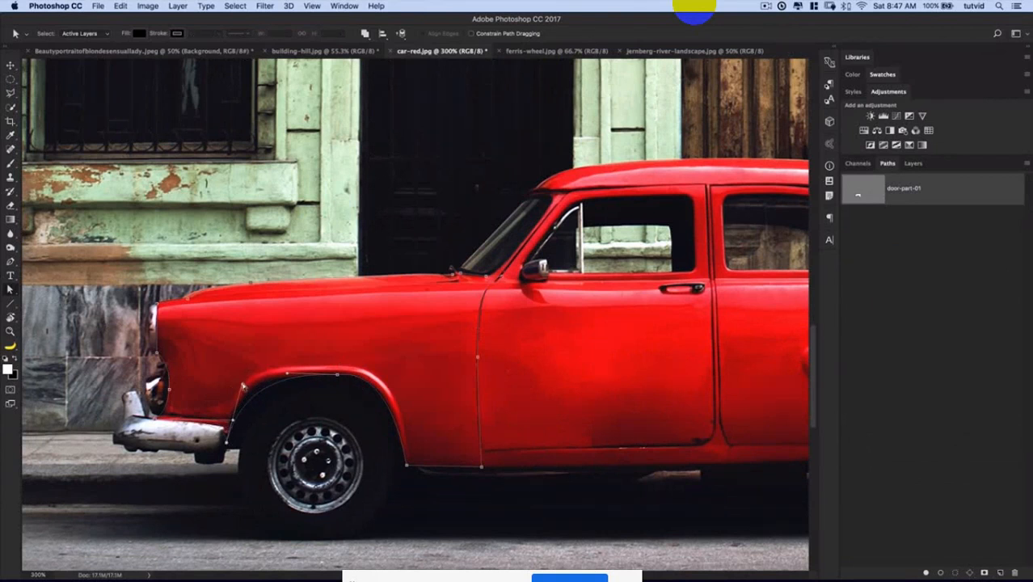
Reshape the path's curve over the front wheel arch by adjusting its direction handles and the arch's rear anchor point
{"action": "left_click_drag", "start_coordinate": [243, 386], "coordinate": [243, 368]}
{"action": "mouse_move", "coordinate": [232, 421]}
{"action": "left_mouse_down"}
{"action": "mouse_move", "coordinate": [258, 420]}
{"action": "mouse_move", "coordinate": [232, 421]}
{"action": "left_mouse_up"}
{"action": "left_click_drag", "start_coordinate": [405, 467], "coordinate": [402, 466]}
{"action": "left_click_drag", "start_coordinate": [392, 367], "coordinate": [397, 372]}
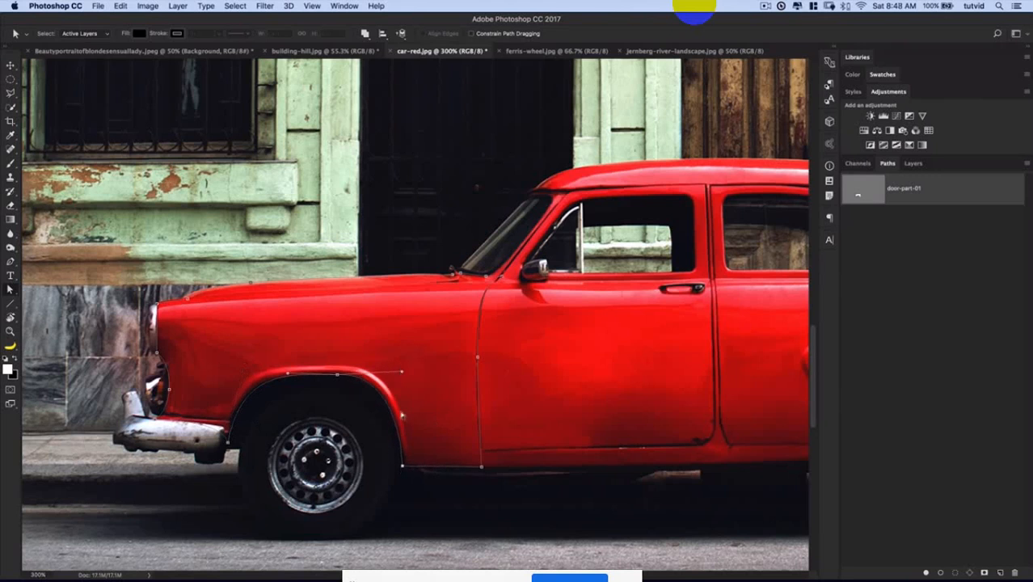
Adjust the midpoint anchor and its upper handle so the path follows the front door seam
{"action": "left_click", "coordinate": [479, 361]}
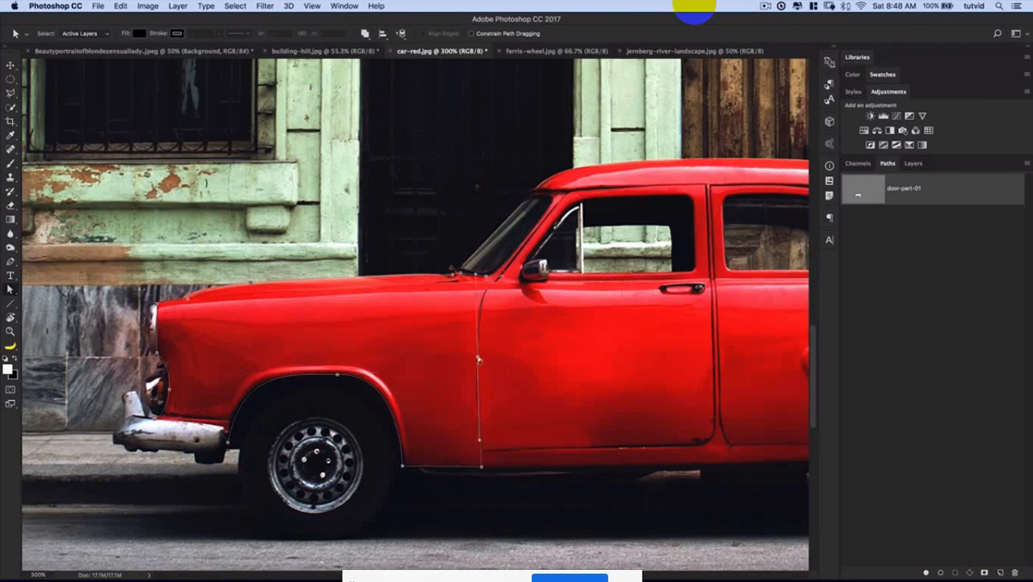
{"action": "left_click_drag", "start_coordinate": [478, 362], "coordinate": [479, 364]}
{"action": "left_click_drag", "start_coordinate": [477, 280], "coordinate": [476, 279]}
{"action": "left_click", "coordinate": [432, 489]}
Add two anchor points to the lower part of the path along the front door seam with the Pen tool
{"action": "key", "text": "super+1"}
{"action": "scroll", "coordinate": [429, 483], "scroll_direction": "right", "scroll_amount": 3}
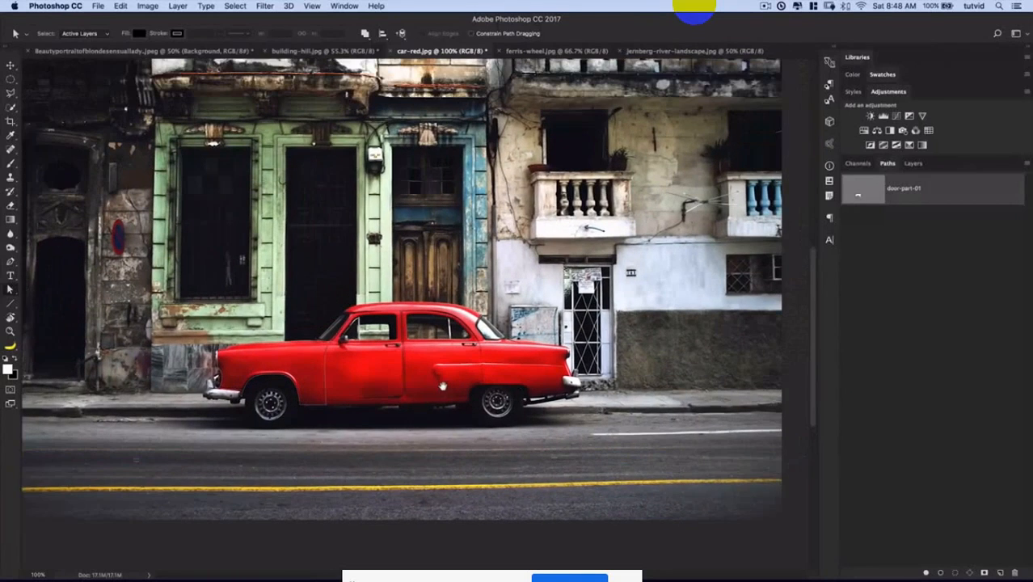
{"action": "scroll", "coordinate": [442, 386], "scroll_direction": "up", "scroll_amount": 2}
{"action": "scroll", "coordinate": [443, 386], "scroll_direction": "right", "scroll_amount": 1}
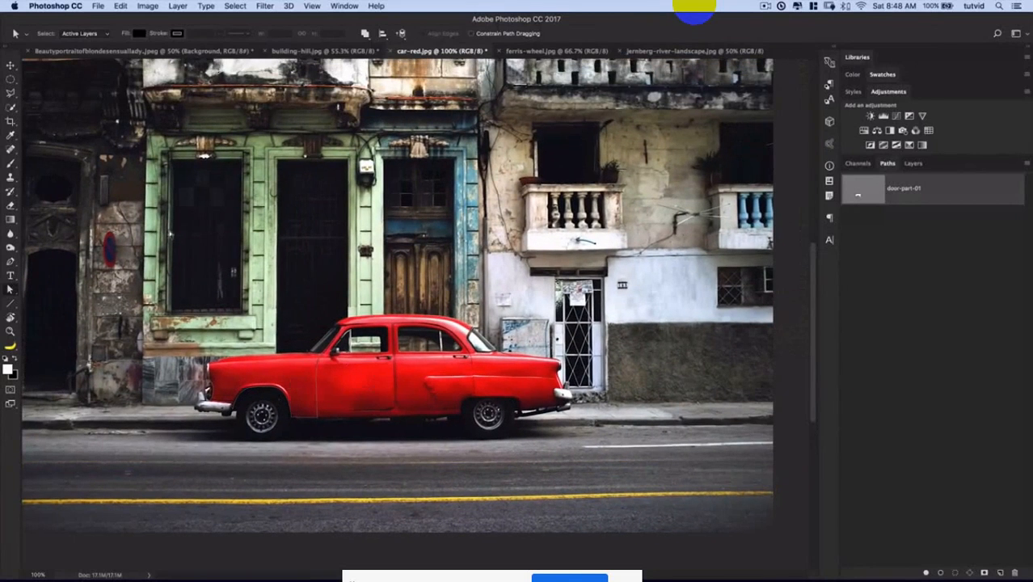
{"action": "key", "text": "z"}
{"action": "left_click_drag", "start_coordinate": [270, 400], "coordinate": [419, 347]}
{"action": "left_click", "coordinate": [13, 262]}
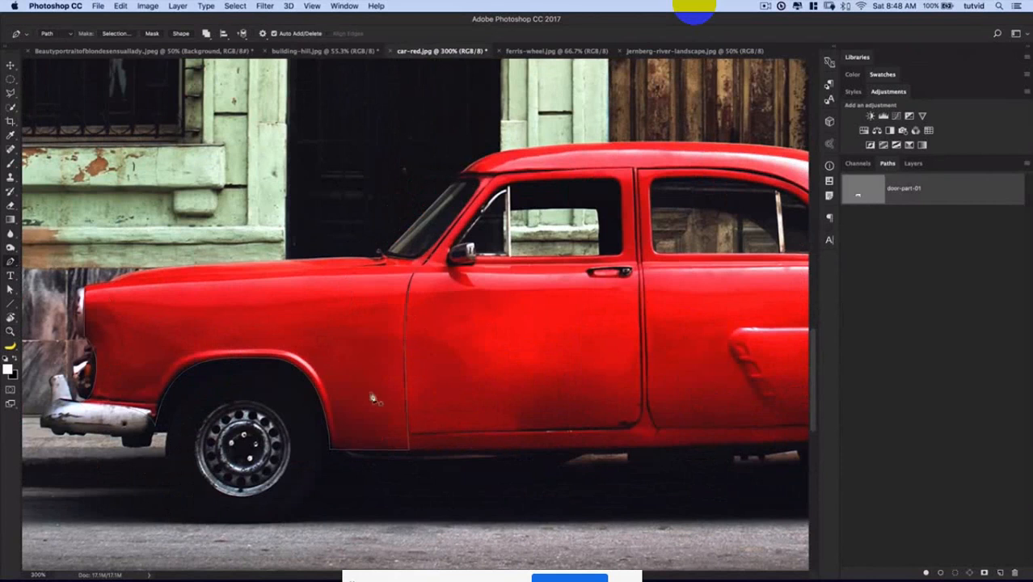
{"action": "key", "text": "a"}
{"action": "left_click", "coordinate": [400, 363]}
{"action": "left_click", "coordinate": [13, 262]}
{"action": "left_click", "coordinate": [407, 408]}
{"action": "left_click", "coordinate": [407, 428]}
{"action": "key", "text": "super+1"}
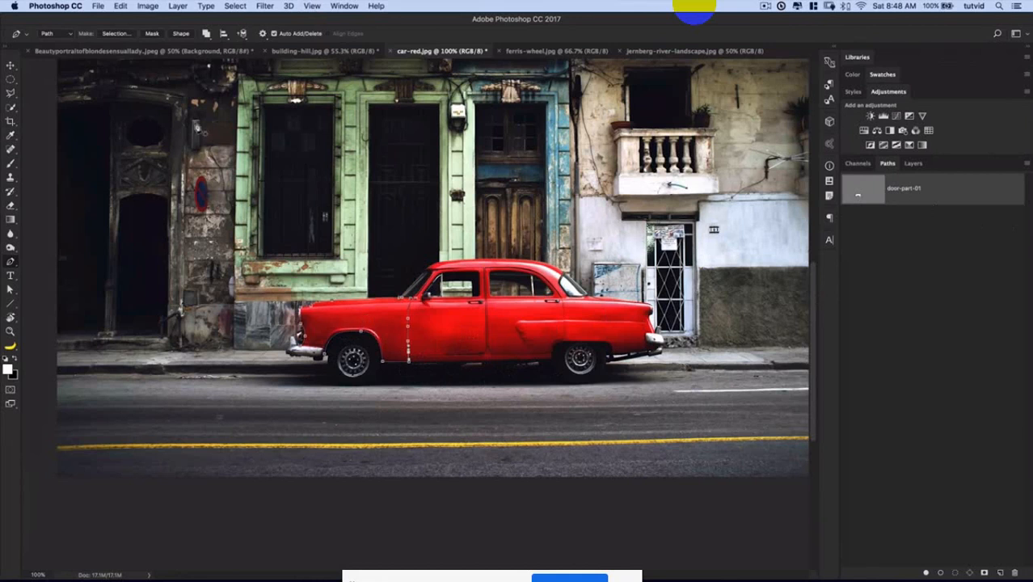
Switch to the blonde woman portrait document, show its layers, and select the bottom Background layer with the Move tool active
{"action": "left_click", "coordinate": [156, 53]}
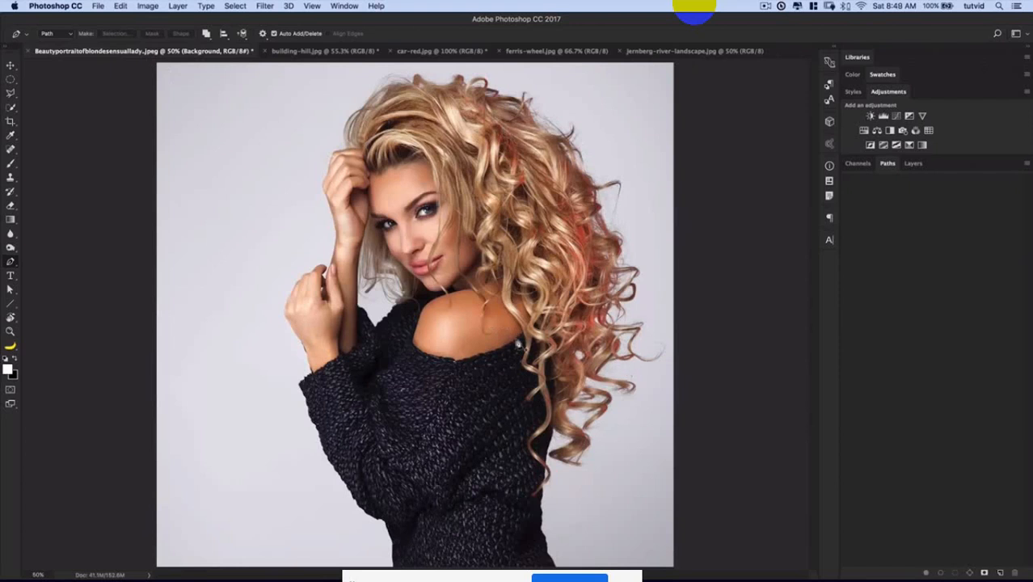
{"action": "left_click", "coordinate": [444, 52]}
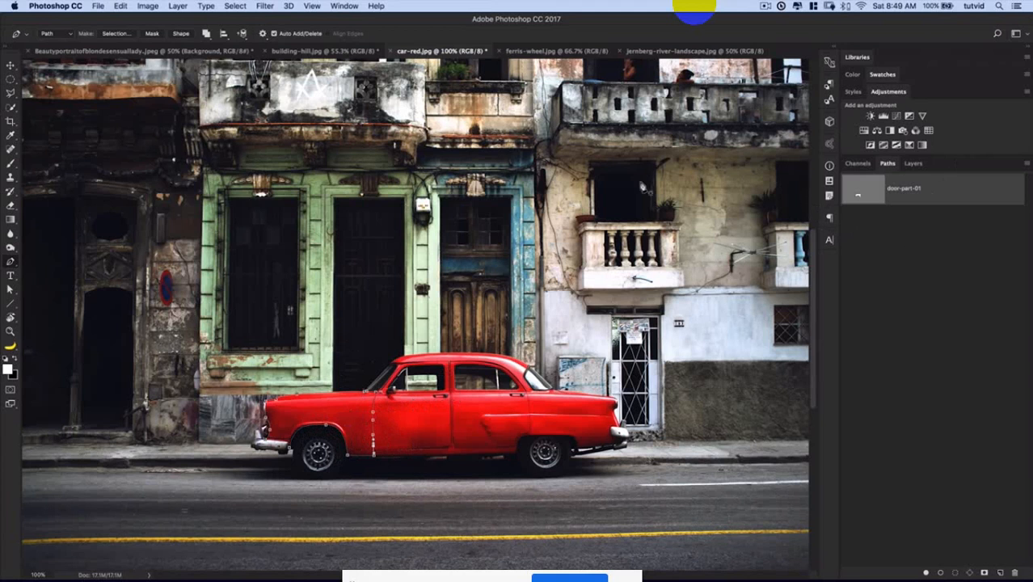
{"action": "left_click", "coordinate": [171, 51]}
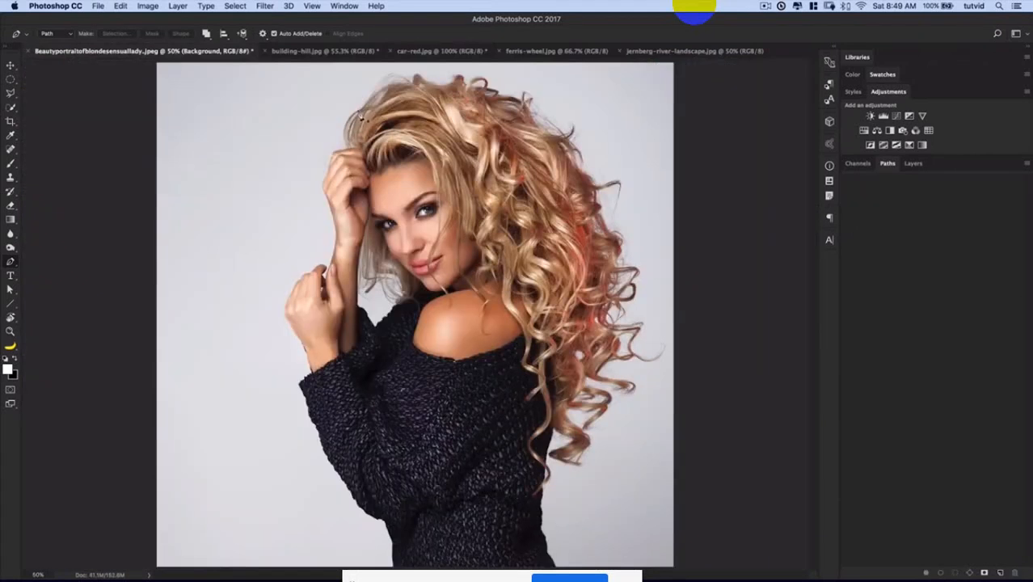
{"action": "left_click", "coordinate": [912, 163]}
{"action": "left_click", "coordinate": [10, 66]}
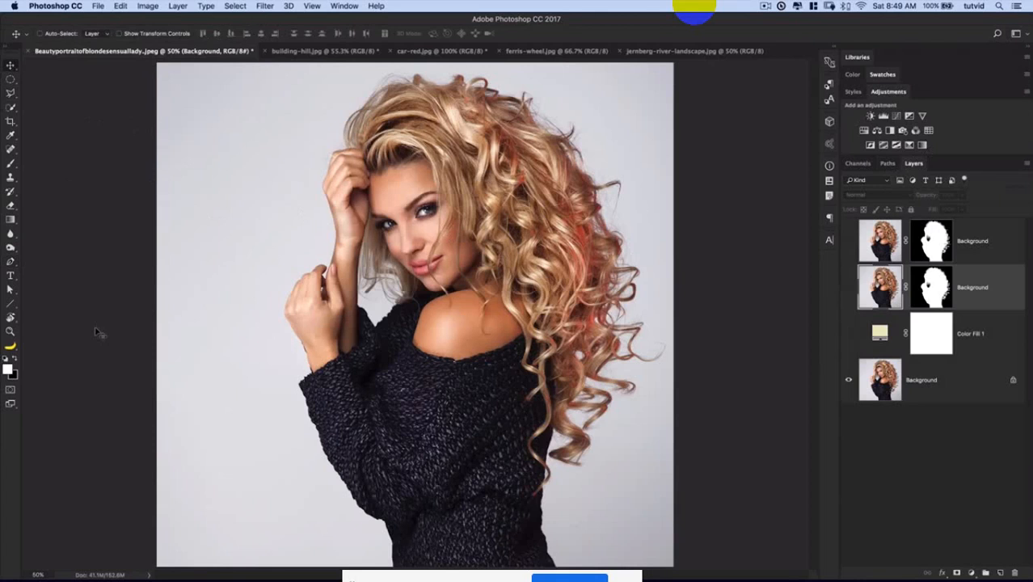
{"action": "left_click", "coordinate": [869, 374]}
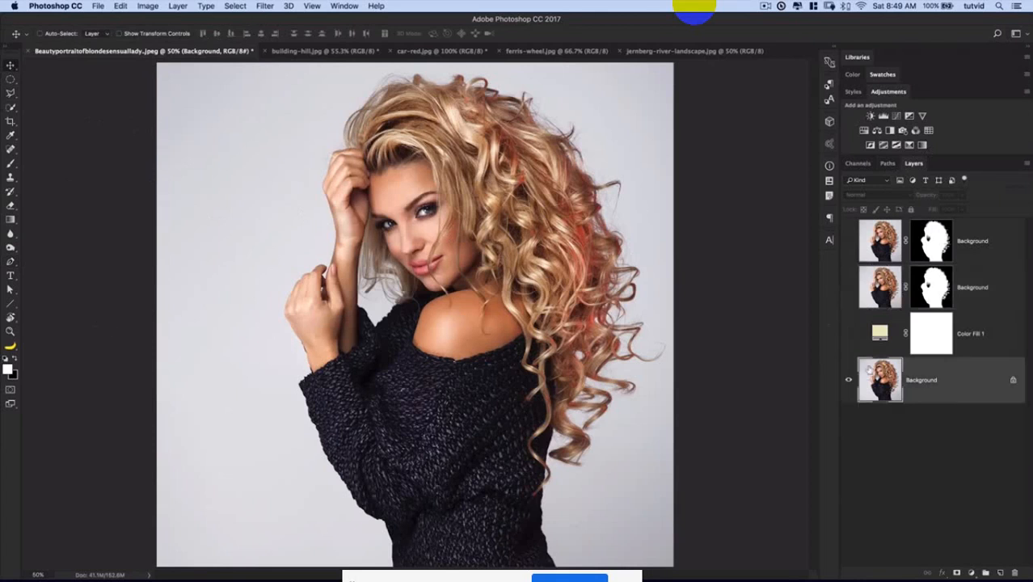
Compare the portrait's Red, Green and Blue channels one at a time, ending with only the Blue channel displayed
{"action": "left_click", "coordinate": [867, 165]}
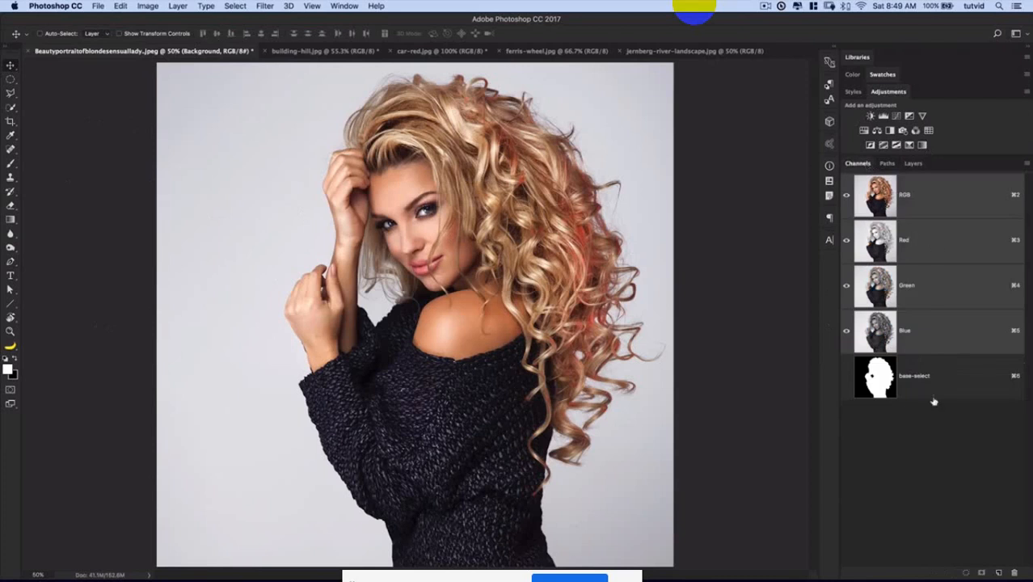
{"action": "left_click", "coordinate": [943, 239]}
{"action": "left_click", "coordinate": [932, 279]}
{"action": "left_click", "coordinate": [916, 329]}
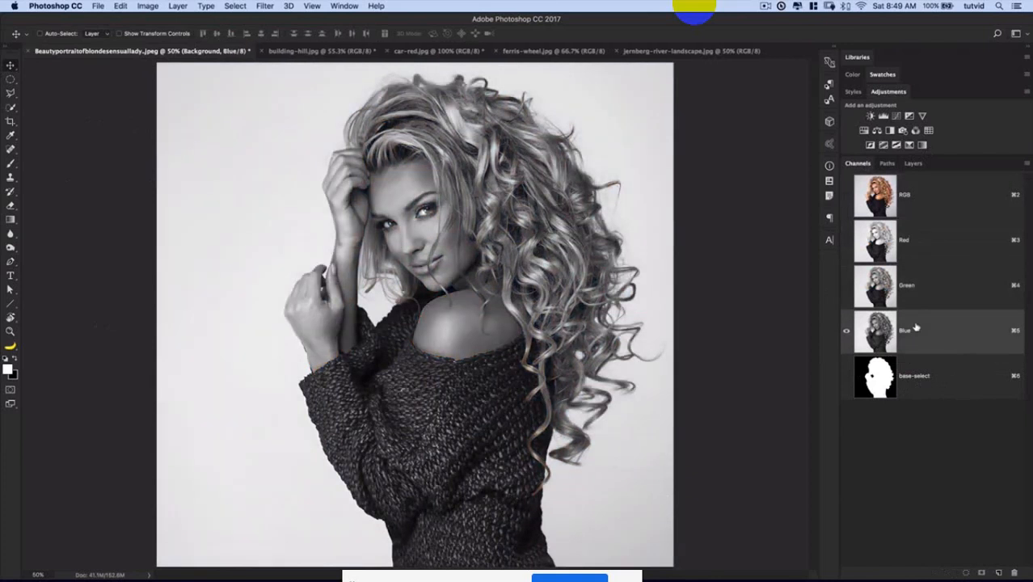
{"action": "left_click", "coordinate": [846, 194]}
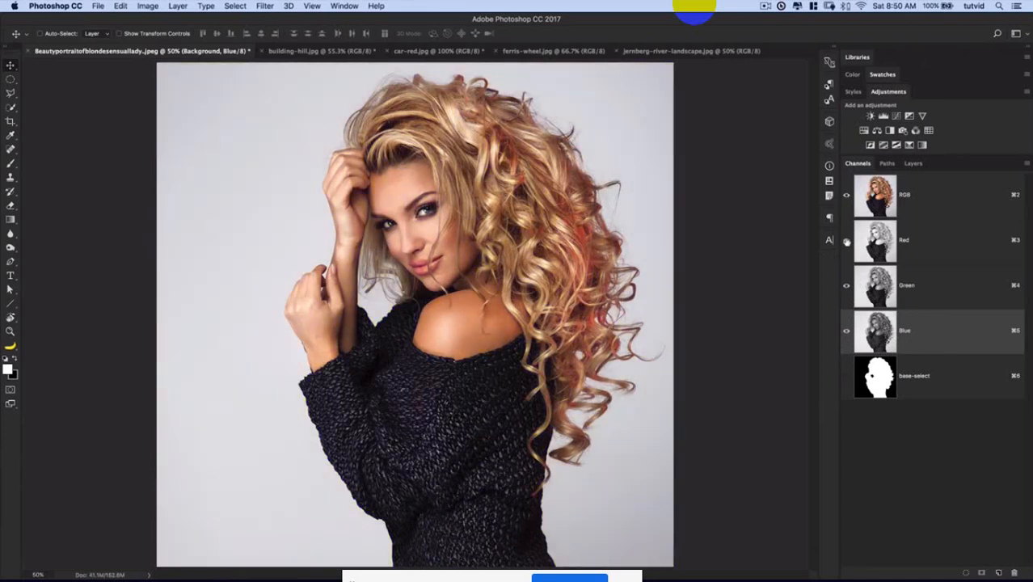
{"action": "left_click_drag", "start_coordinate": [847, 241], "coordinate": [846, 286]}
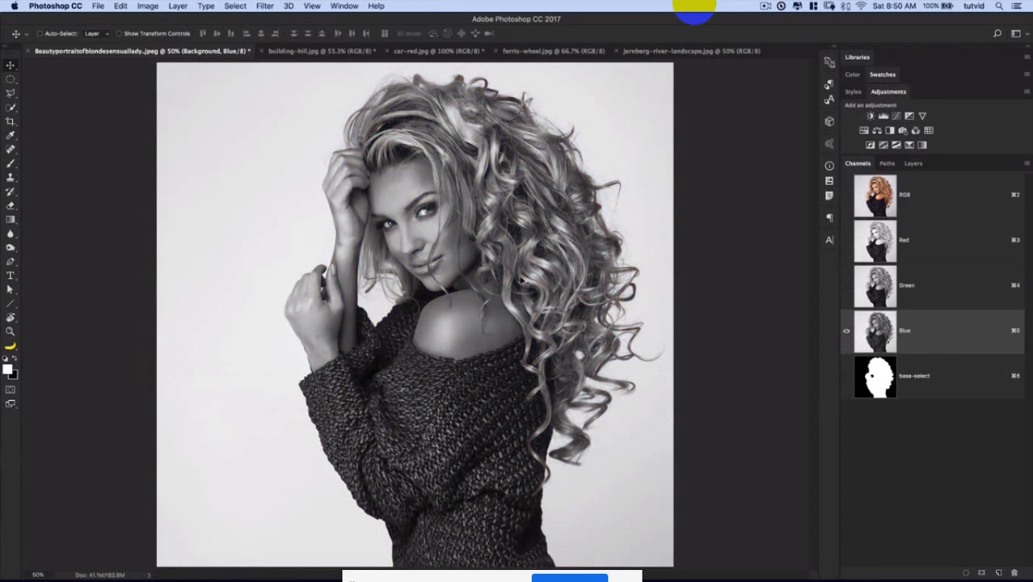
Compare the Green and Blue channels with each other and with the full-color composite, ending with only the Blue channel displayed
{"action": "key", "text": "super+minus"}
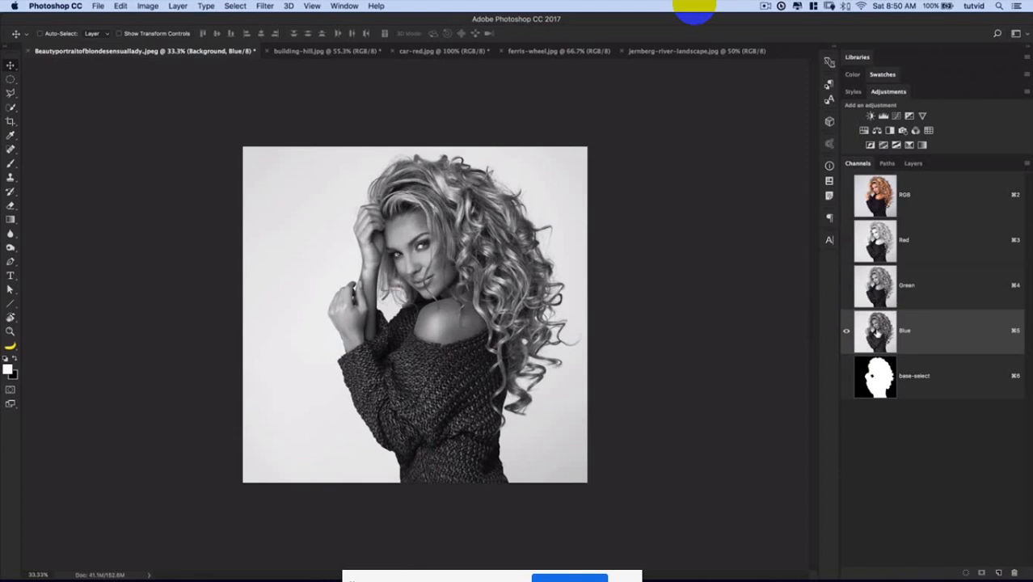
{"action": "left_click", "coordinate": [846, 287]}
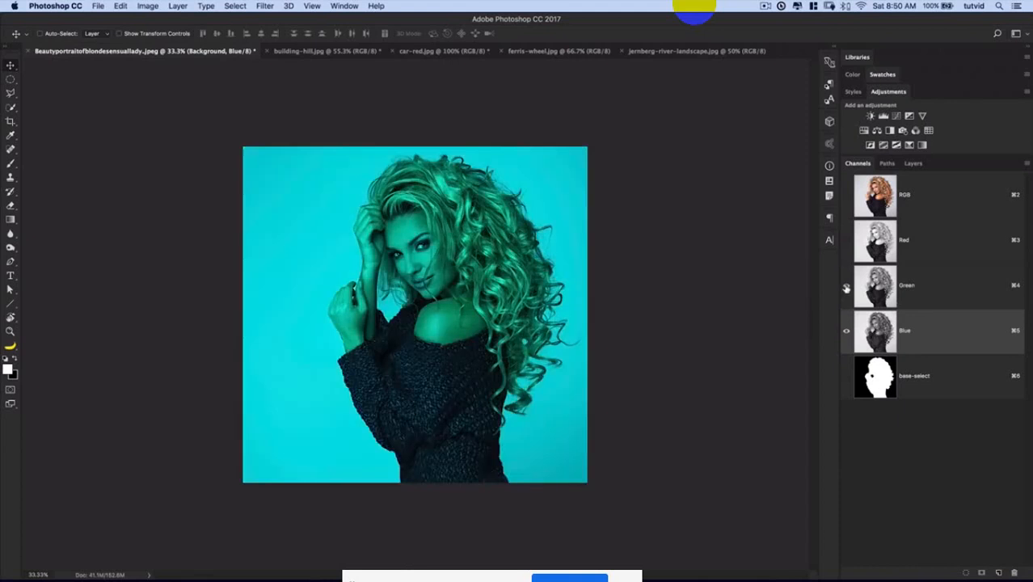
{"action": "left_click", "coordinate": [846, 332]}
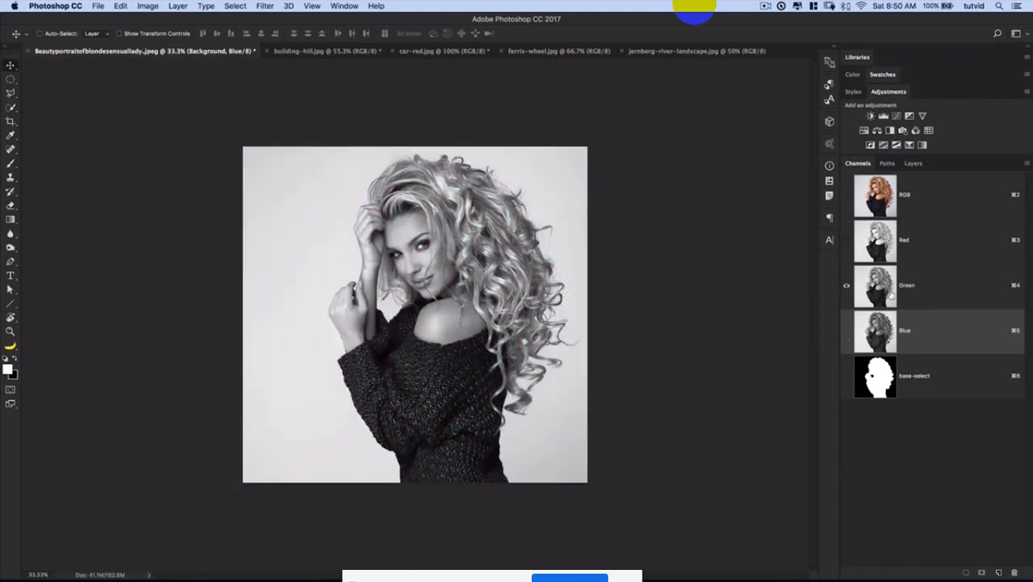
{"action": "left_click", "coordinate": [846, 332]}
{"action": "left_click", "coordinate": [847, 284]}
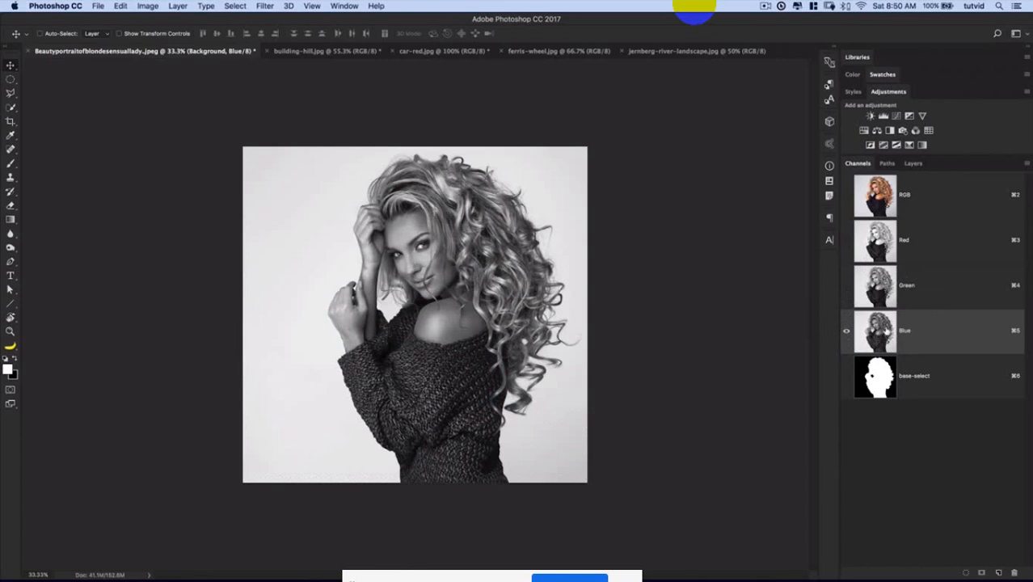
{"action": "left_click", "coordinate": [846, 195]}
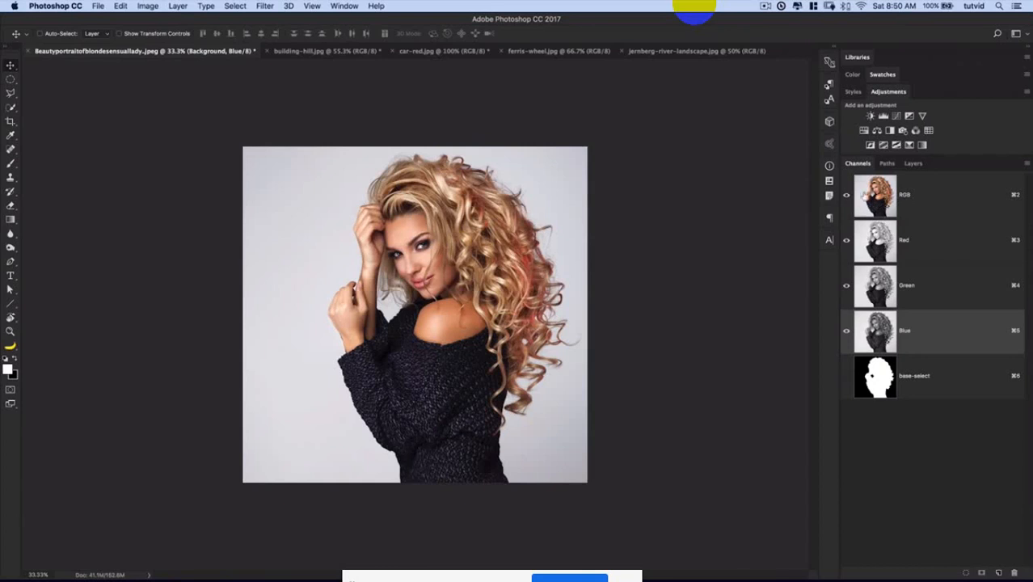
{"action": "left_click", "coordinate": [846, 241]}
{"action": "left_click", "coordinate": [846, 285]}
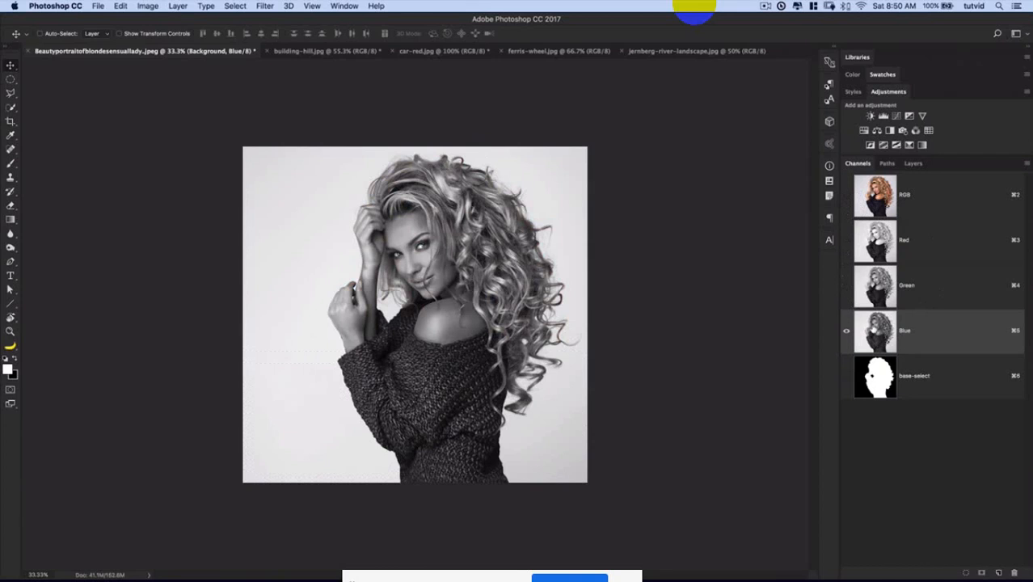
Duplicate the Blue channel and preview the copy as an overlay on the RGB image, ending with only the copy displayed
{"action": "left_click_drag", "start_coordinate": [873, 328], "coordinate": [1001, 572]}
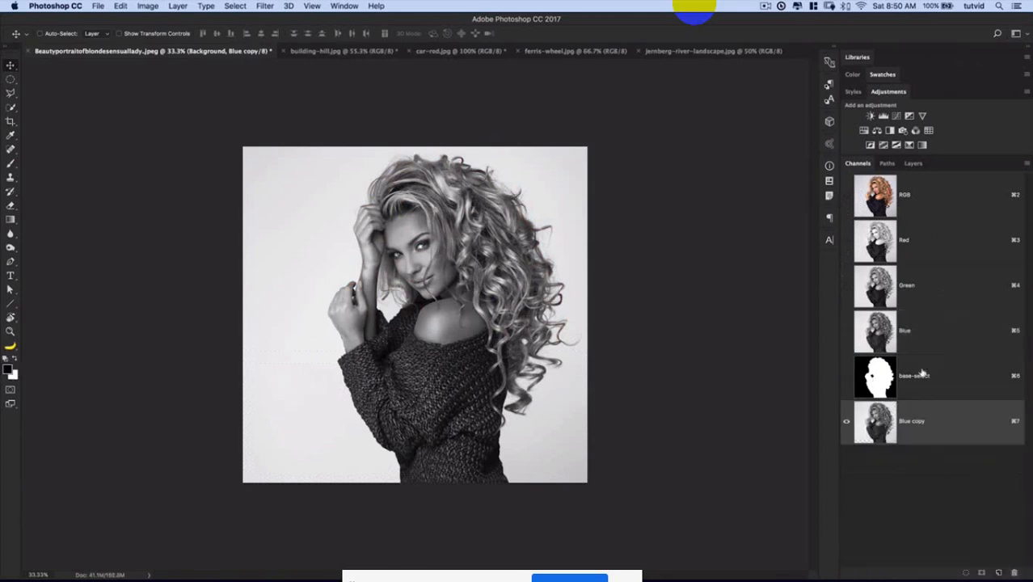
{"action": "left_click", "coordinate": [847, 194]}
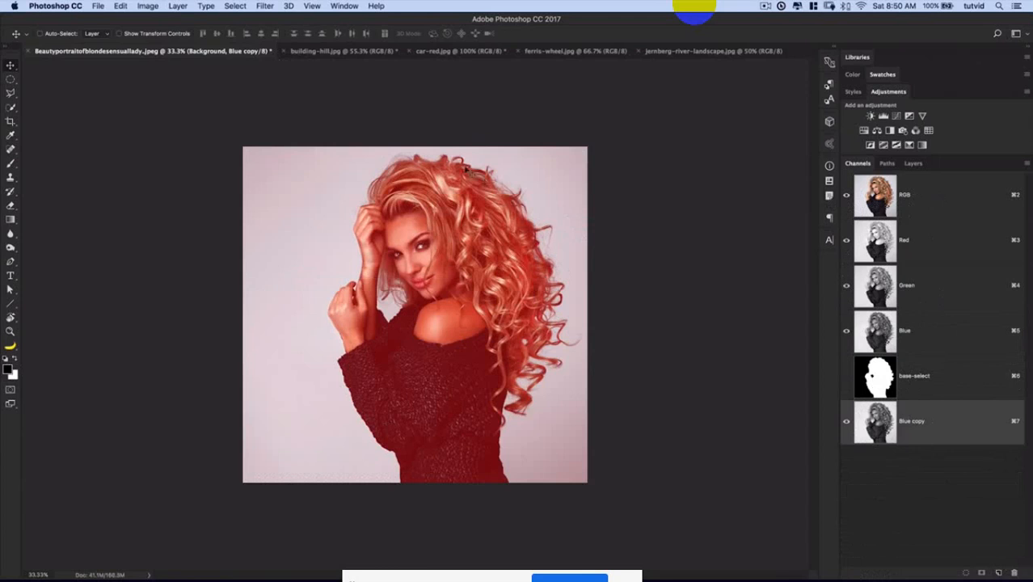
{"action": "left_click", "coordinate": [846, 422]}
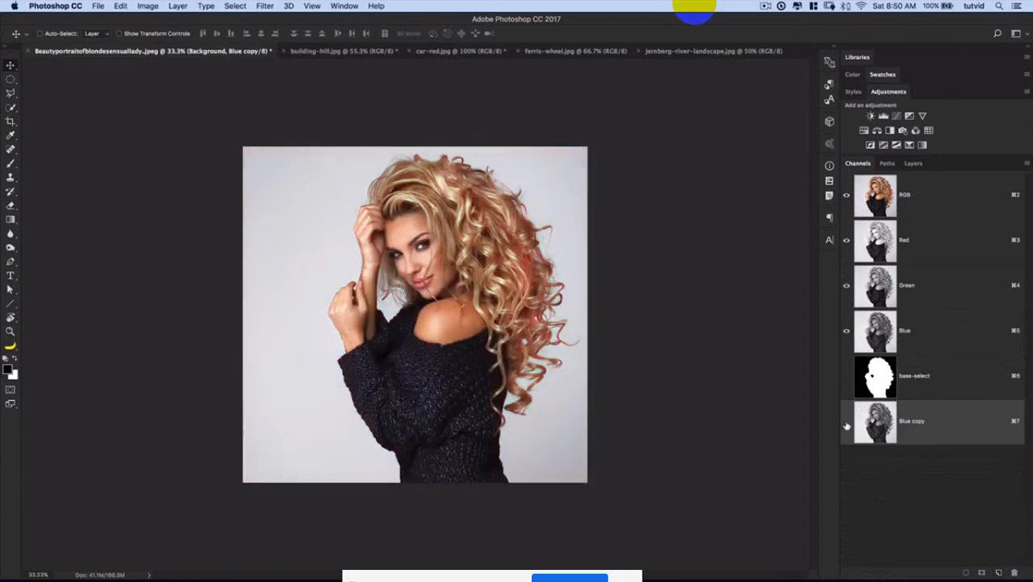
{"action": "left_click", "coordinate": [846, 422]}
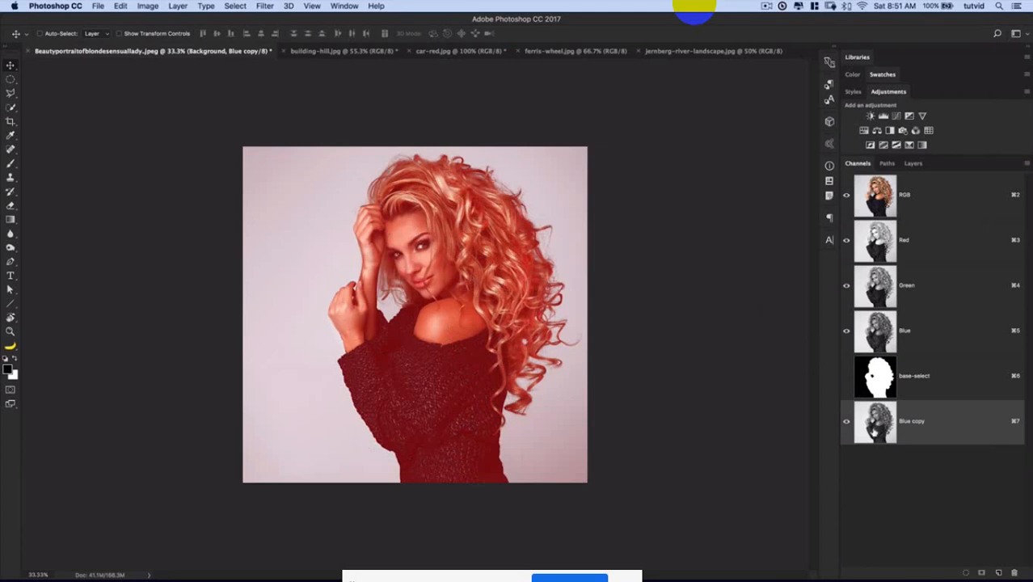
{"action": "left_click", "coordinate": [847, 195]}
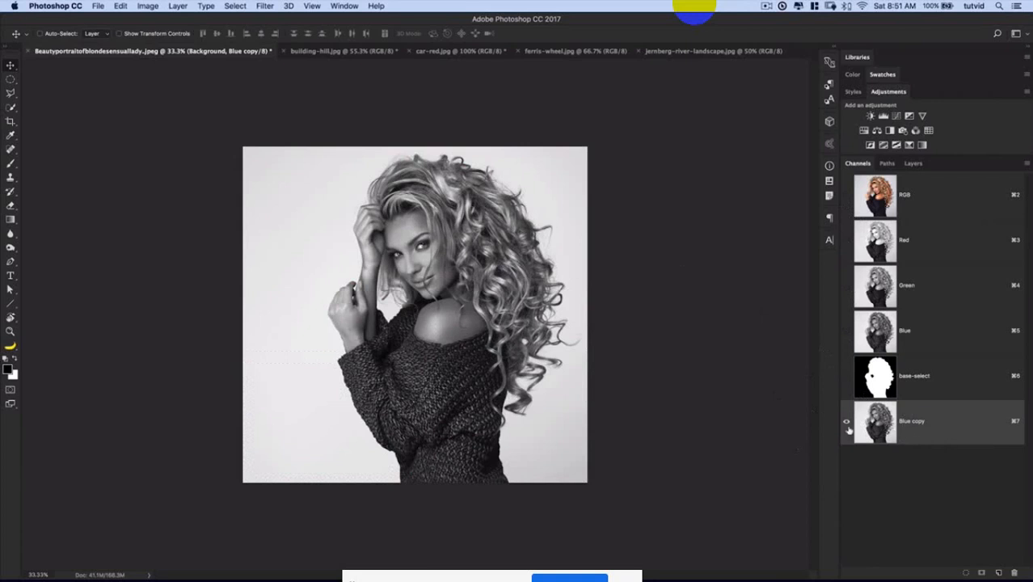
Apply Levels to the Blue copy channel with input values of 68, 0.58 and about 209 to darken the woman against a white background
{"action": "left_click", "coordinate": [144, 8]}
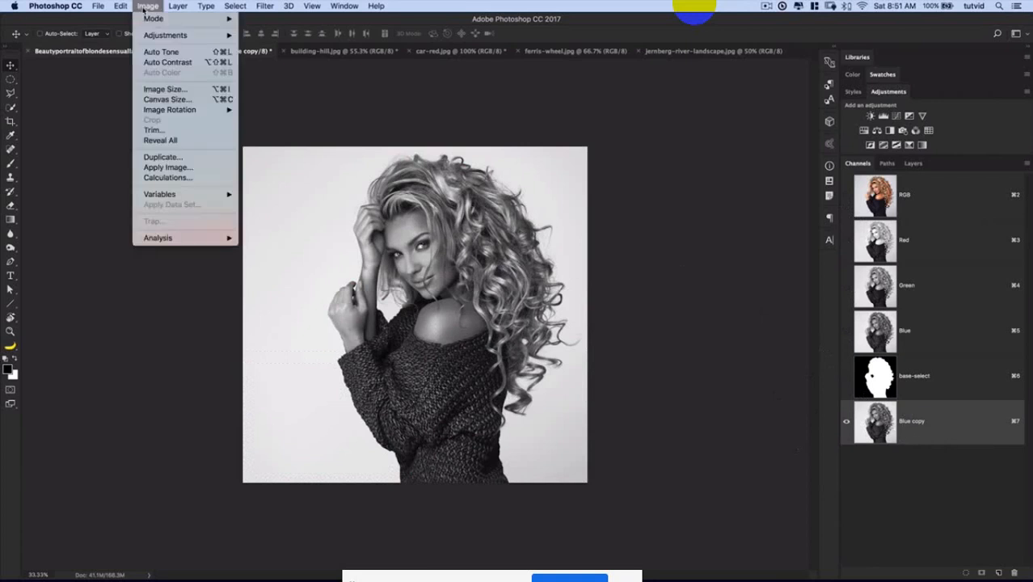
{"action": "mouse_move", "coordinate": [164, 39]}
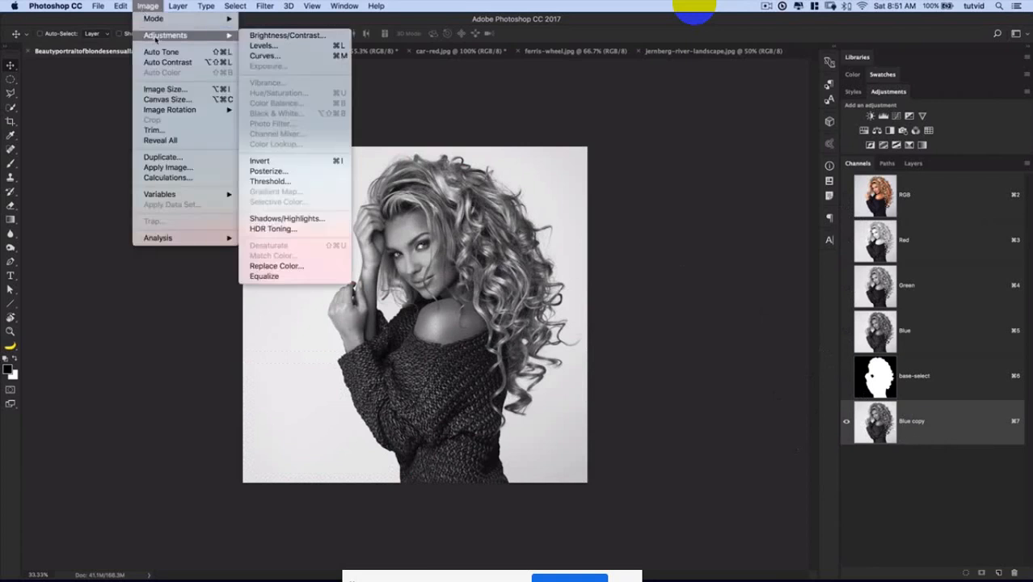
{"action": "left_click", "coordinate": [262, 47]}
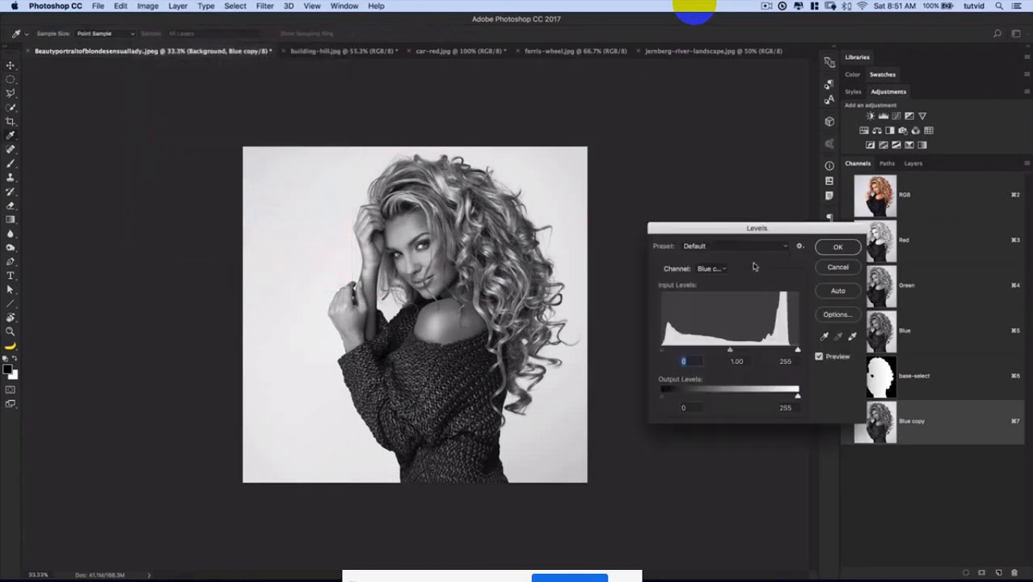
{"action": "left_click_drag", "start_coordinate": [789, 278], "coordinate": [778, 278]}
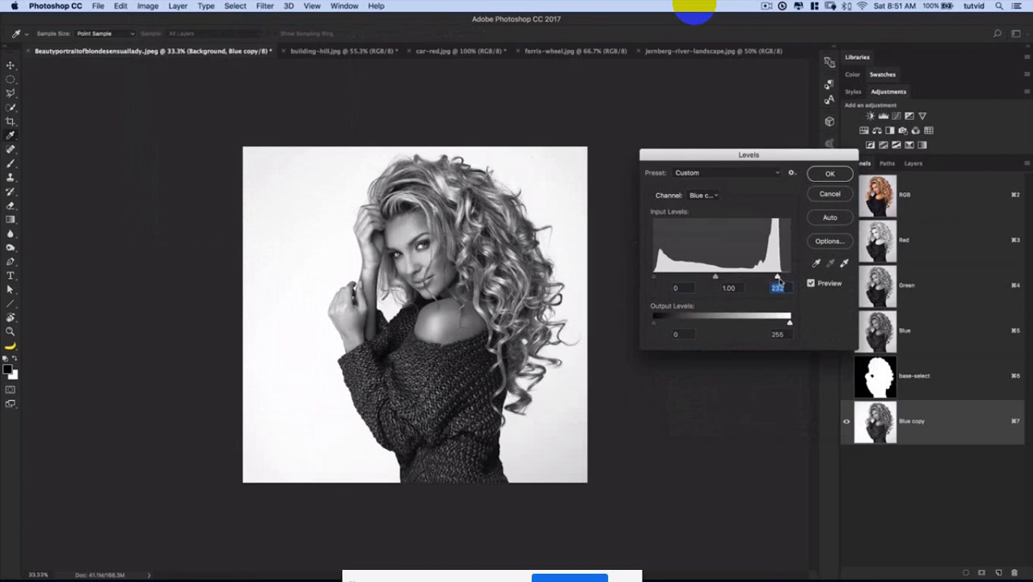
{"action": "left_click_drag", "start_coordinate": [777, 278], "coordinate": [772, 277]}
{"action": "left_click_drag", "start_coordinate": [655, 278], "coordinate": [746, 279]}
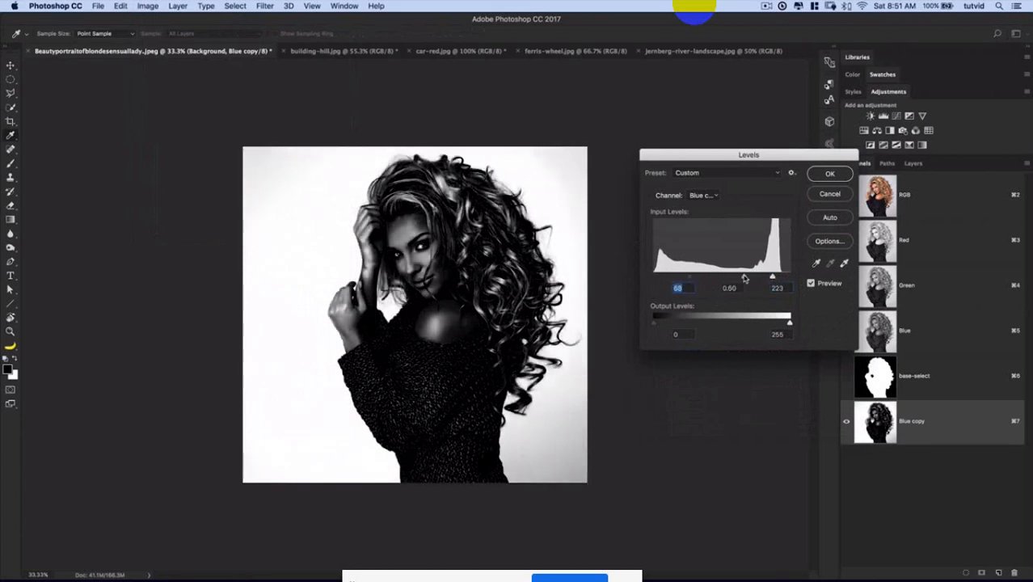
{"action": "left_click", "coordinate": [746, 279]}
{"action": "left_click_drag", "start_coordinate": [773, 278], "coordinate": [765, 278]}
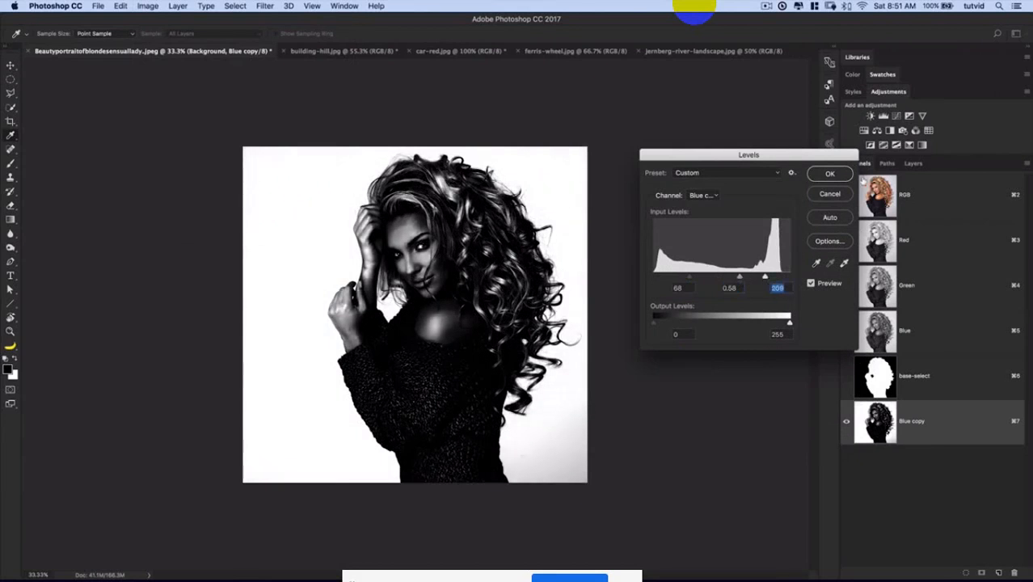
{"action": "left_click", "coordinate": [833, 174]}
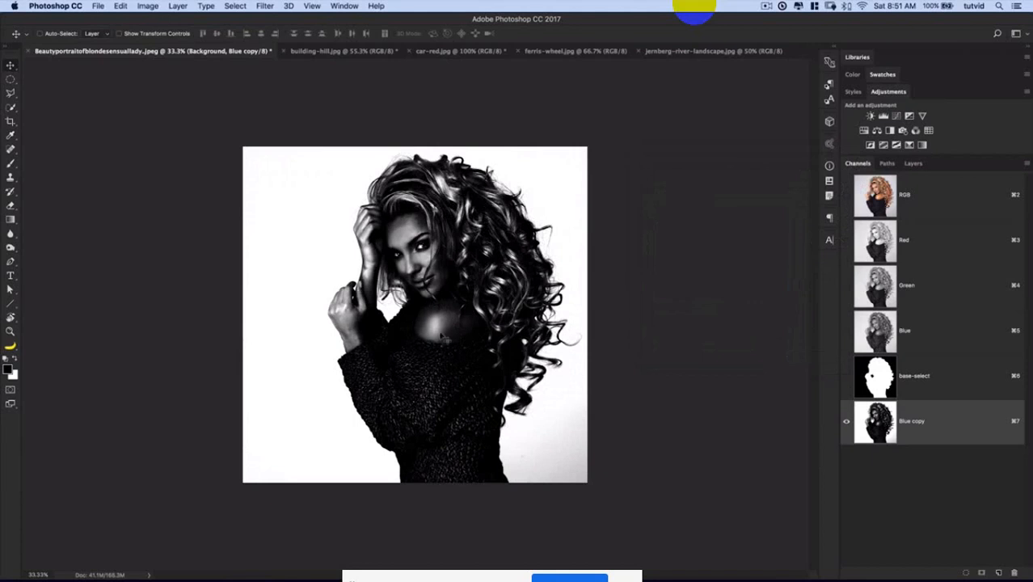
Paint black with a hard-edged Brush over the woman's sweater, face, inner hair and arms in the Blue copy channel, staying inside her outline
{"action": "left_click", "coordinate": [15, 166]}
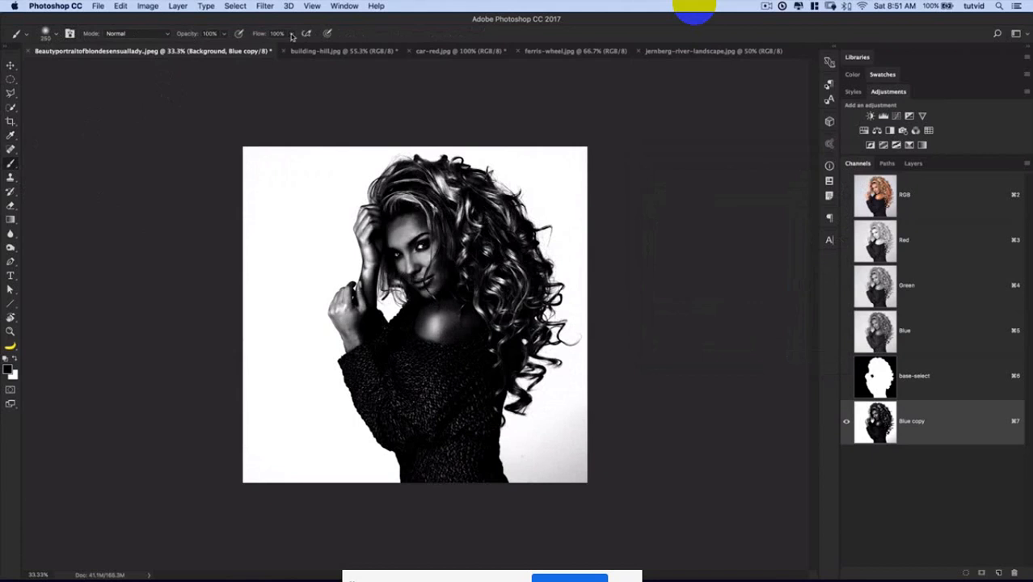
{"action": "right_click", "coordinate": [437, 288]}
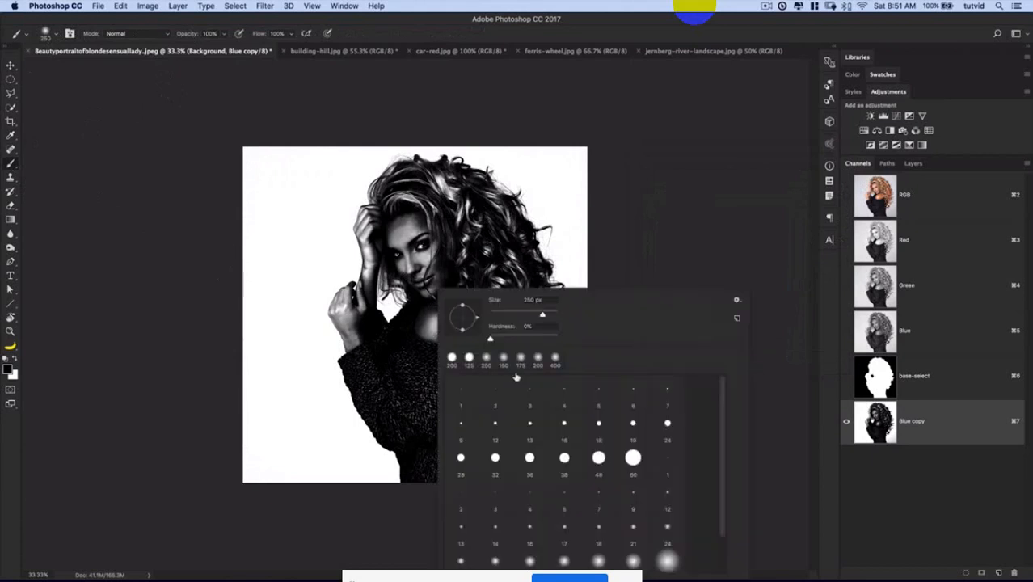
{"action": "left_click", "coordinate": [540, 328]}
{"action": "key", "text": "Return"}
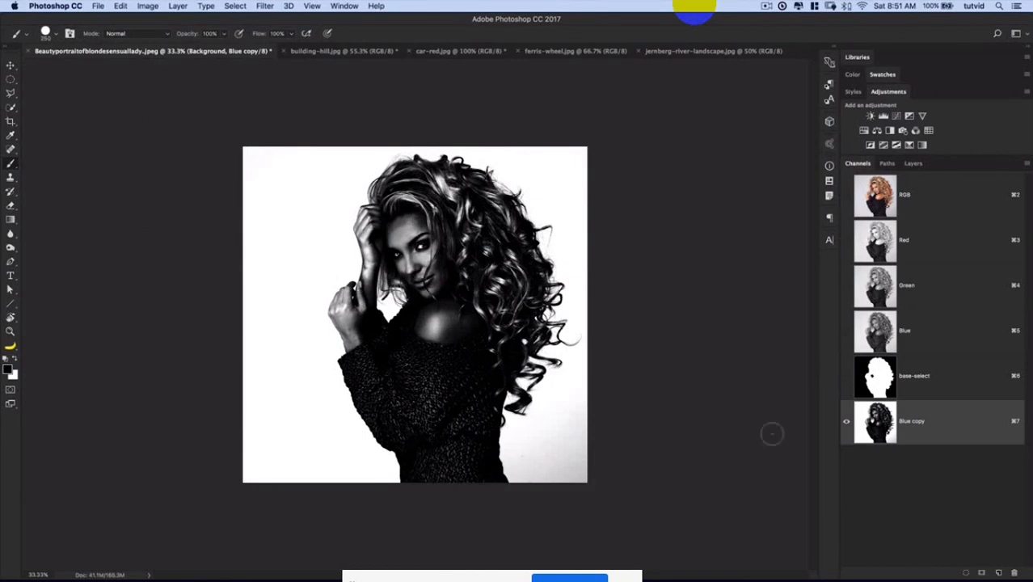
{"action": "mouse_move", "coordinate": [412, 474]}
{"action": "left_mouse_down"}
{"action": "mouse_move", "coordinate": [444, 488]}
{"action": "mouse_move", "coordinate": [450, 450]}
{"action": "mouse_move", "coordinate": [489, 479]}
{"action": "mouse_move", "coordinate": [480, 441]}
{"action": "mouse_move", "coordinate": [492, 328]}
{"action": "mouse_move", "coordinate": [502, 341]}
{"action": "mouse_move", "coordinate": [476, 322]}
{"action": "mouse_move", "coordinate": [466, 338]}
{"action": "mouse_move", "coordinate": [439, 296]}
{"action": "mouse_move", "coordinate": [422, 335]}
{"action": "mouse_move", "coordinate": [393, 342]}
{"action": "mouse_move", "coordinate": [376, 331]}
{"action": "mouse_move", "coordinate": [382, 345]}
{"action": "mouse_move", "coordinate": [363, 369]}
{"action": "left_mouse_up"}
{"action": "mouse_move", "coordinate": [356, 368]}
{"action": "left_mouse_down"}
{"action": "mouse_move", "coordinate": [410, 456]}
{"action": "mouse_move", "coordinate": [387, 385]}
{"action": "mouse_move", "coordinate": [409, 374]}
{"action": "mouse_move", "coordinate": [408, 406]}
{"action": "mouse_move", "coordinate": [392, 353]}
{"action": "mouse_move", "coordinate": [442, 376]}
{"action": "mouse_move", "coordinate": [453, 420]}
{"action": "mouse_move", "coordinate": [470, 402]}
{"action": "mouse_move", "coordinate": [467, 370]}
{"action": "mouse_move", "coordinate": [435, 374]}
{"action": "mouse_move", "coordinate": [429, 361]}
{"action": "mouse_move", "coordinate": [437, 297]}
{"action": "mouse_move", "coordinate": [392, 239]}
{"action": "mouse_move", "coordinate": [398, 192]}
{"action": "mouse_move", "coordinate": [461, 184]}
{"action": "mouse_move", "coordinate": [493, 212]}
{"action": "mouse_move", "coordinate": [413, 198]}
{"action": "mouse_move", "coordinate": [441, 265]}
{"action": "mouse_move", "coordinate": [443, 225]}
{"action": "mouse_move", "coordinate": [496, 233]}
{"action": "mouse_move", "coordinate": [512, 251]}
{"action": "mouse_move", "coordinate": [506, 319]}
{"action": "mouse_move", "coordinate": [492, 323]}
{"action": "mouse_move", "coordinate": [459, 307]}
{"action": "left_mouse_up"}
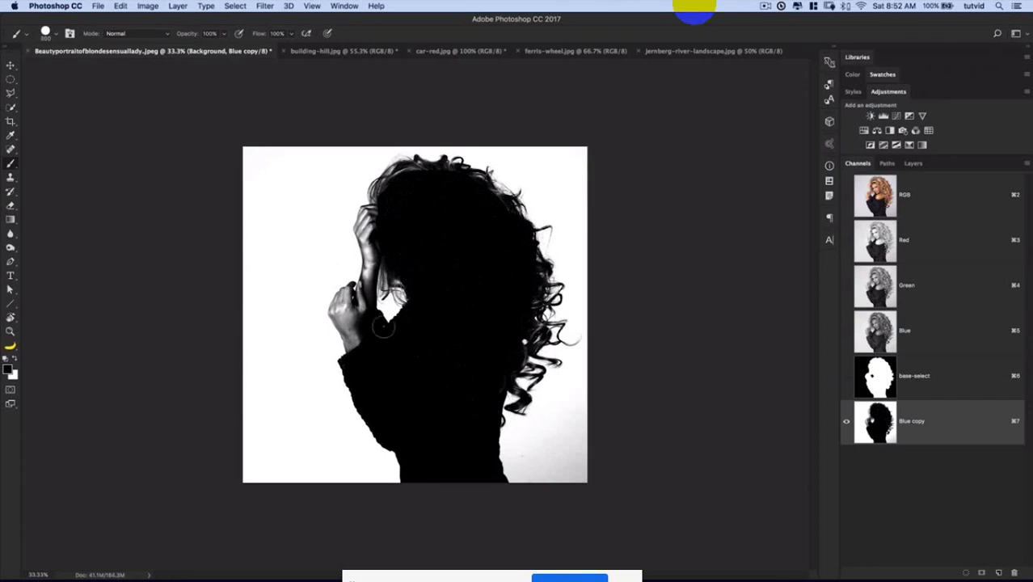
{"action": "left_click_drag", "start_coordinate": [356, 350], "coordinate": [360, 315]}
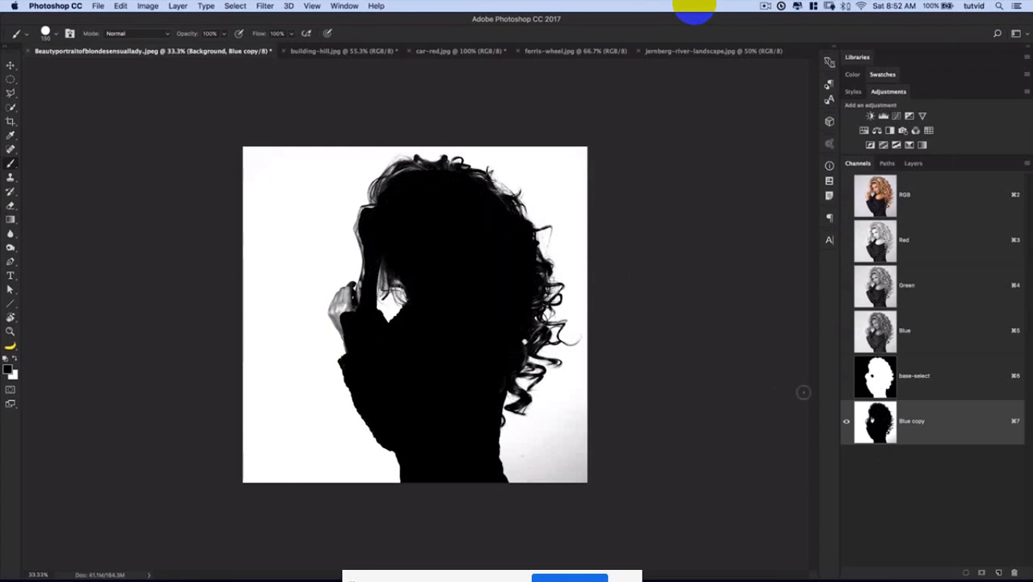
Apply a second Levels adjustment to the Blue copy channel with input values 5, 1.10 and 243, checking the hair edges at 100% zoom
{"action": "key", "text": "super+l"}
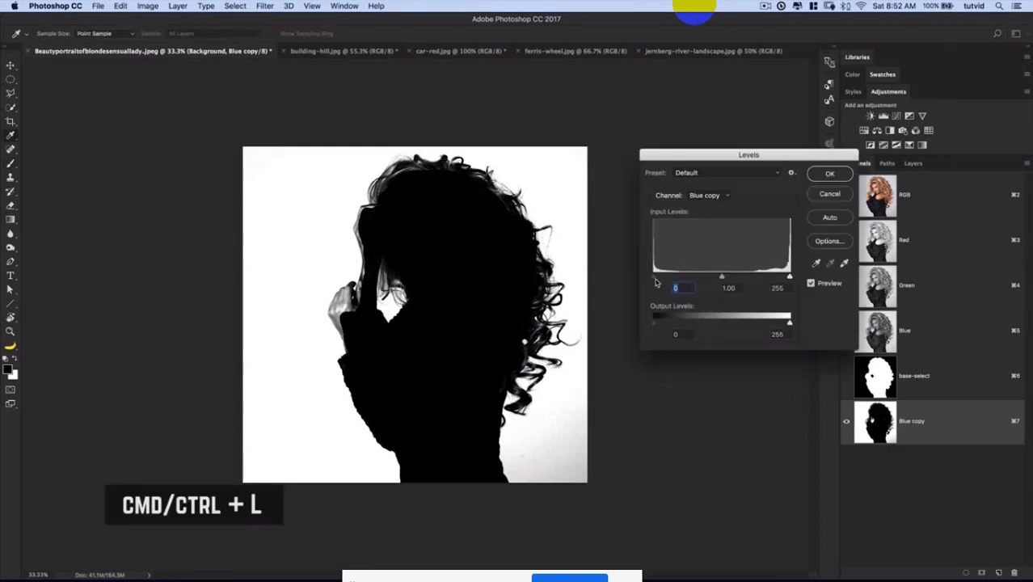
{"action": "left_click_drag", "start_coordinate": [661, 279], "coordinate": [665, 279]}
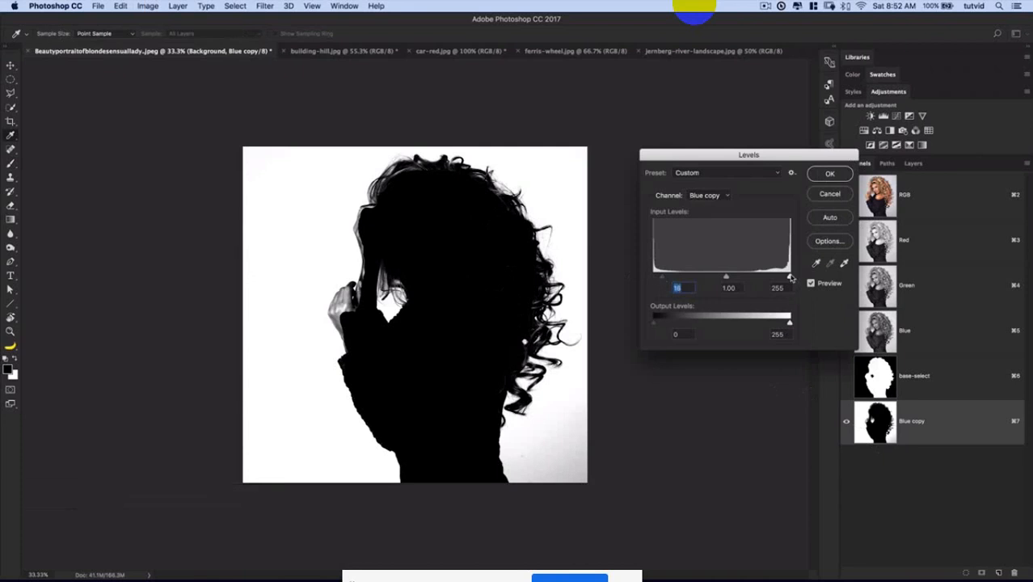
{"action": "left_click_drag", "start_coordinate": [783, 278], "coordinate": [781, 277]}
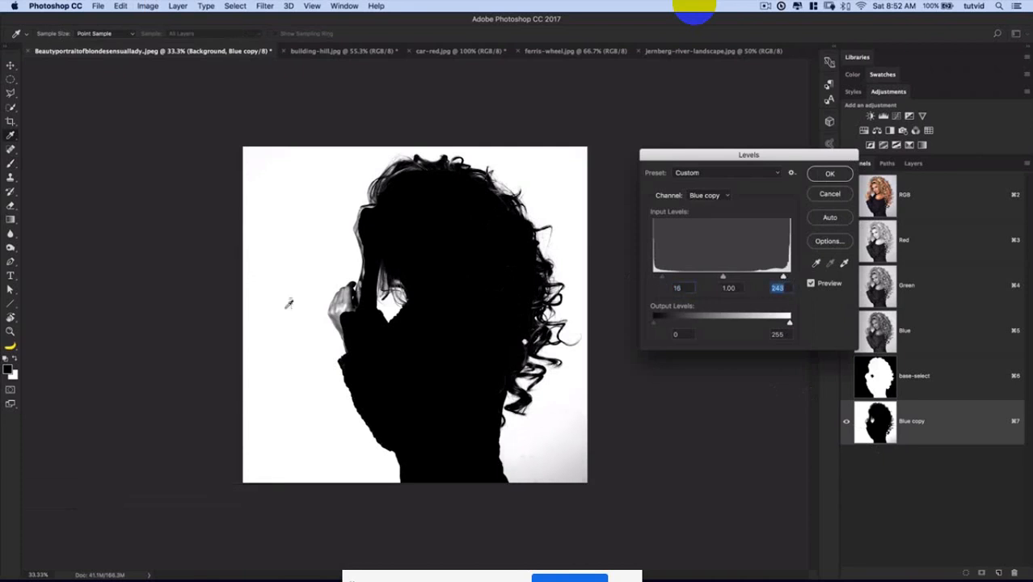
{"action": "key", "text": "super+equal"}
{"action": "key", "text": "super+equal"}
{"action": "key", "text": "super+equal"}
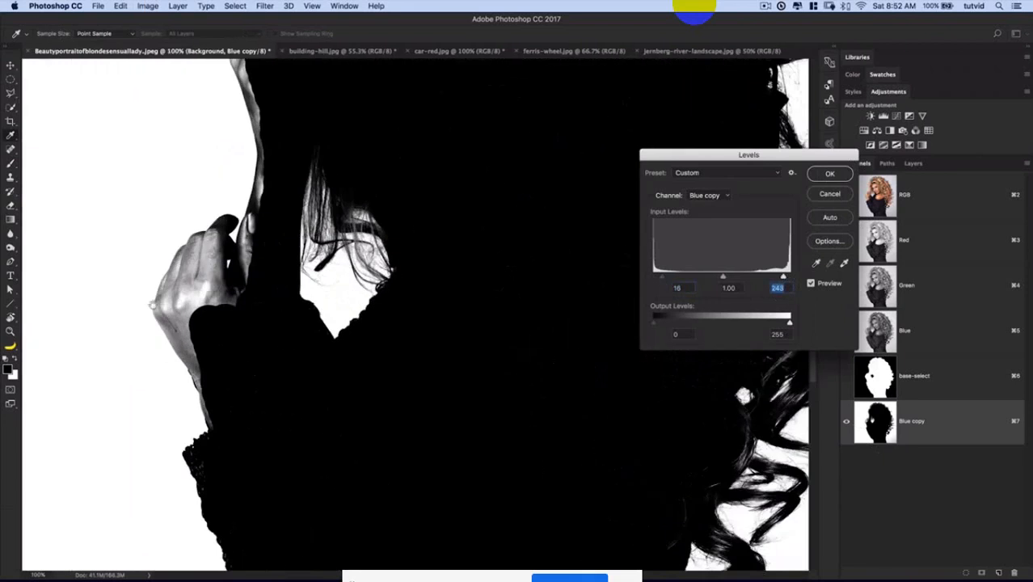
{"action": "scroll", "coordinate": [356, 402], "scroll_direction": "up", "scroll_amount": 10}
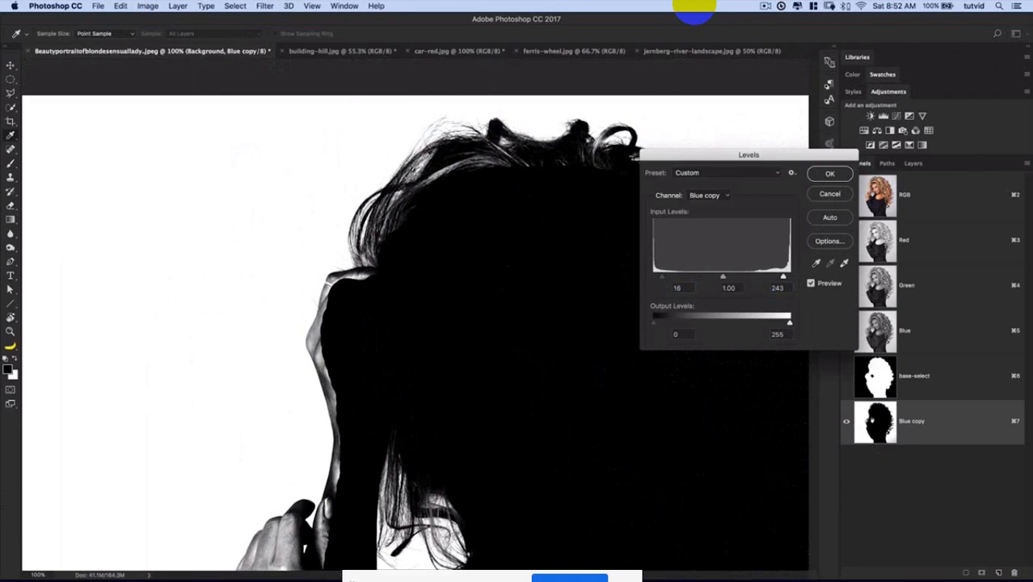
{"action": "scroll", "coordinate": [441, 221], "scroll_direction": "right", "scroll_amount": 10}
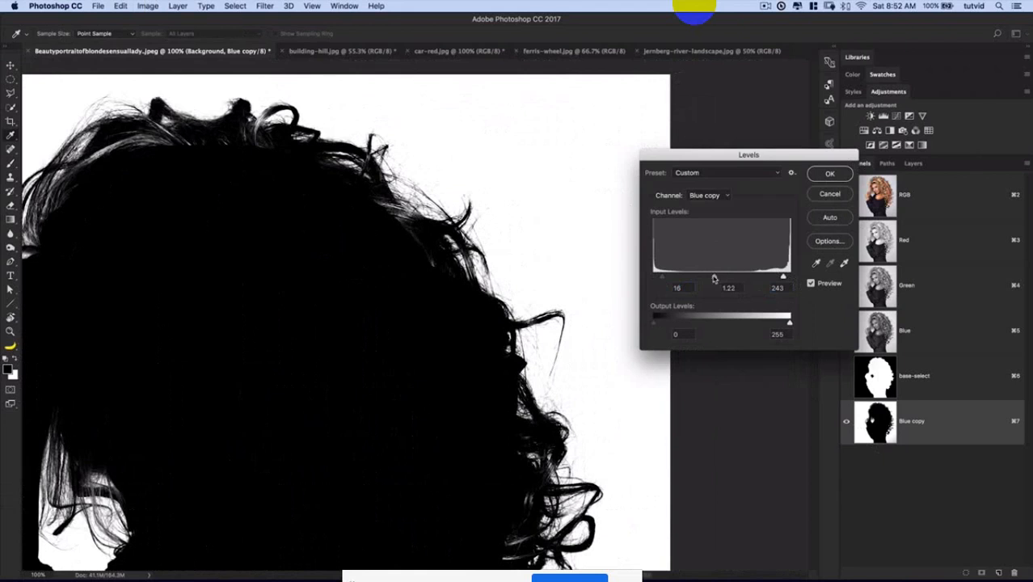
{"action": "left_click_drag", "start_coordinate": [714, 279], "coordinate": [654, 280]}
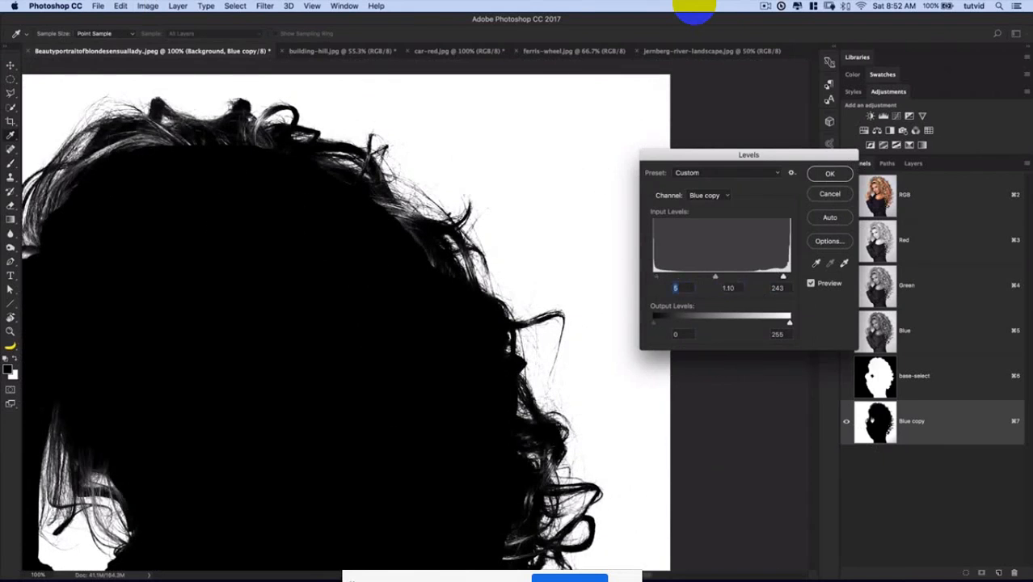
{"action": "scroll", "coordinate": [497, 200], "scroll_direction": "down", "scroll_amount": 5}
{"action": "scroll", "coordinate": [496, 200], "scroll_direction": "right", "scroll_amount": 2}
{"action": "scroll", "coordinate": [496, 201], "scroll_direction": "down", "scroll_amount": 6}
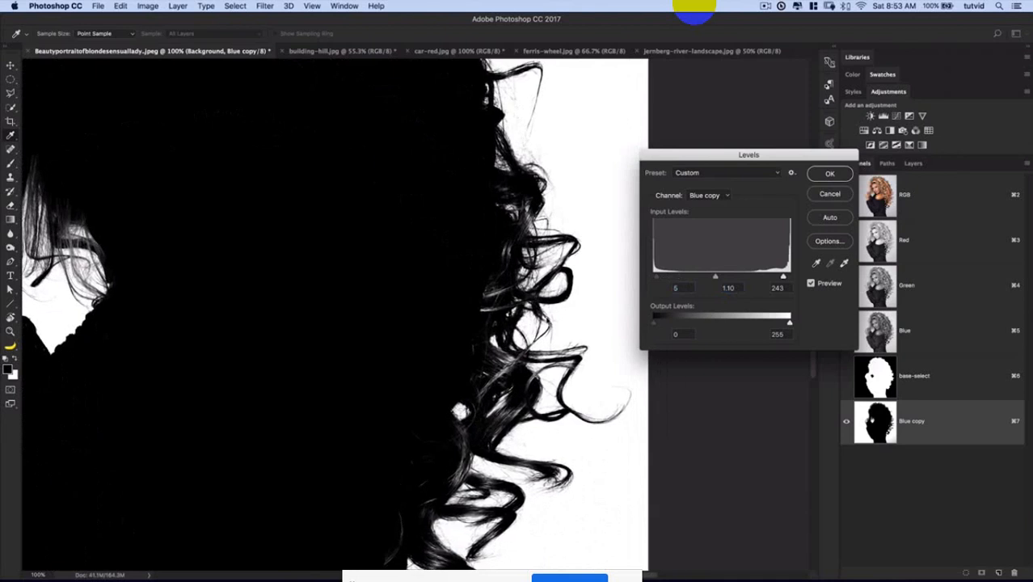
{"action": "scroll", "coordinate": [497, 200], "scroll_direction": "left", "scroll_amount": 1}
{"action": "left_click", "coordinate": [829, 174]}
Return to the Brush tool, review the whole silhouette, and invert the tones of the Blue copy channel
{"action": "key", "text": "b"}
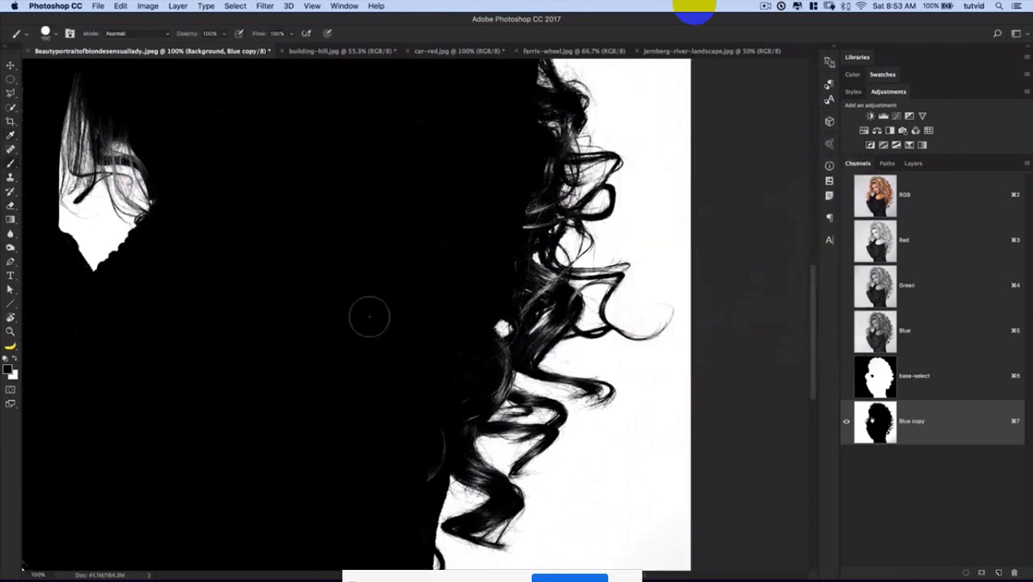
{"action": "scroll", "coordinate": [488, 311], "scroll_direction": "left", "scroll_amount": 3}
{"action": "scroll", "coordinate": [488, 310], "scroll_direction": "down", "scroll_amount": 2}
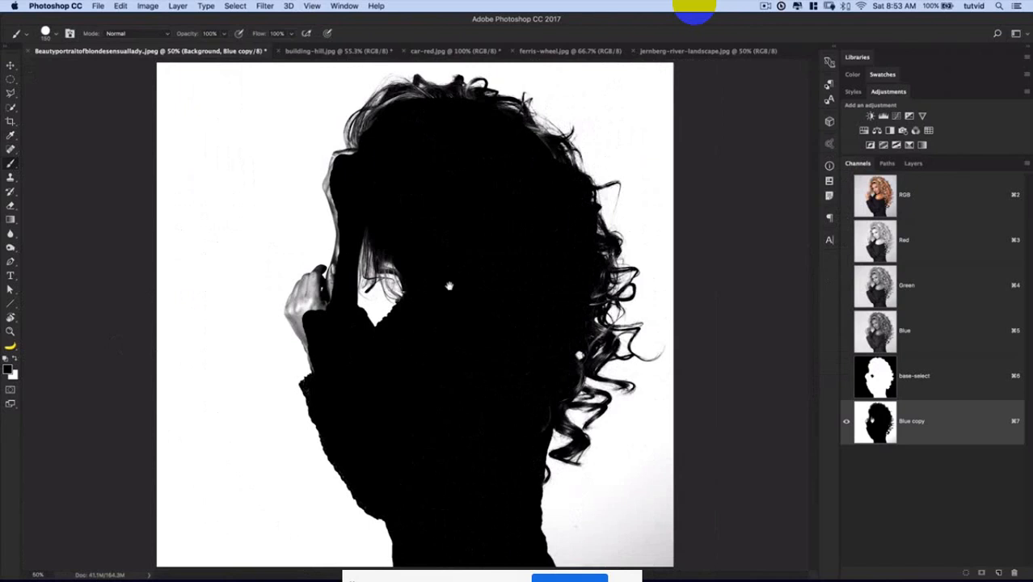
{"action": "scroll", "coordinate": [450, 288], "scroll_direction": "down", "scroll_amount": 1}
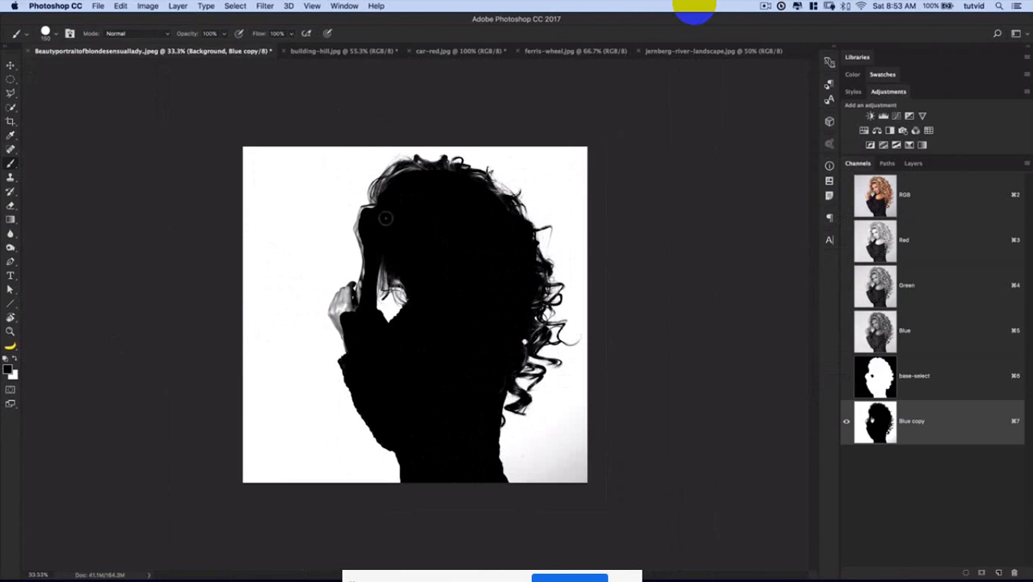
{"action": "key", "text": "super+i"}
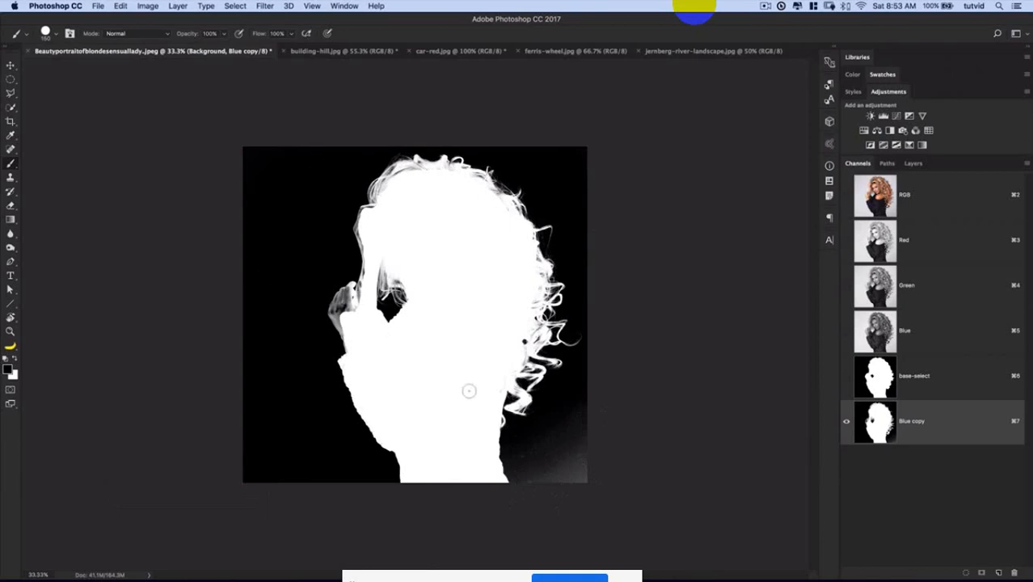
Paint black with a 600 px, 0% hardness Soft Light brush over the grey haze in the lower-right background of the Blue copy channel
{"action": "left_click", "coordinate": [136, 34]}
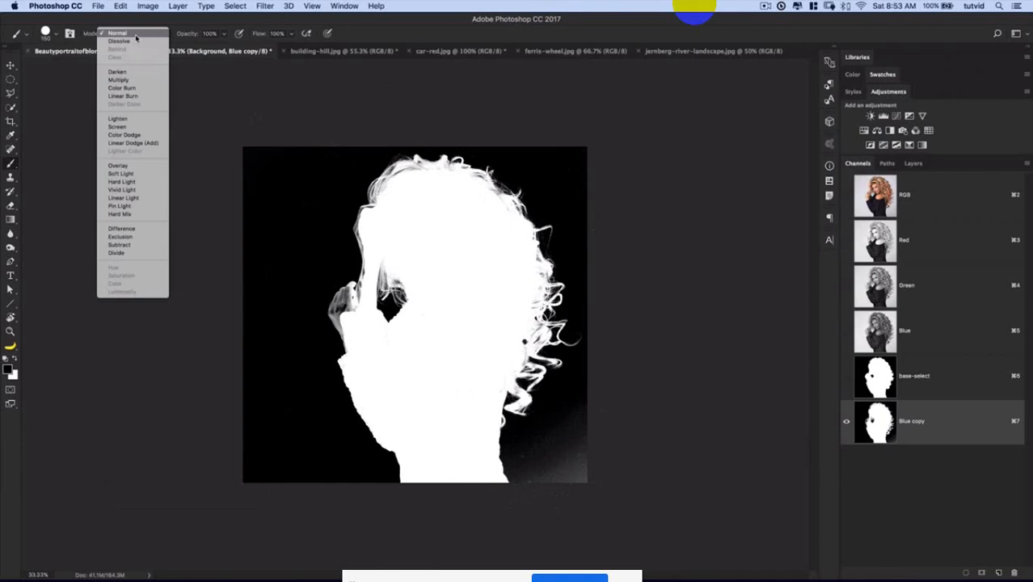
{"action": "left_click", "coordinate": [121, 174]}
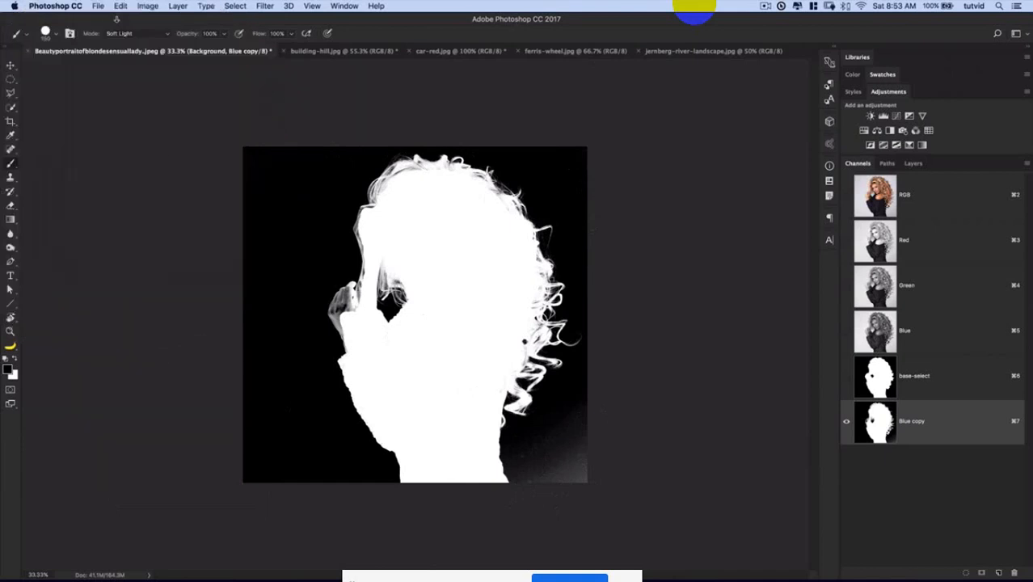
{"action": "key", "text": "bracketright"}
{"action": "key", "text": "bracketright"}
{"action": "key", "text": "bracketright"}
{"action": "key", "text": "bracketright"}
{"action": "key", "text": "bracketright"}
{"action": "key", "text": "bracketright"}
{"action": "right_click", "coordinate": [271, 338]}
{"action": "left_click_drag", "start_coordinate": [361, 337], "coordinate": [317, 332]}
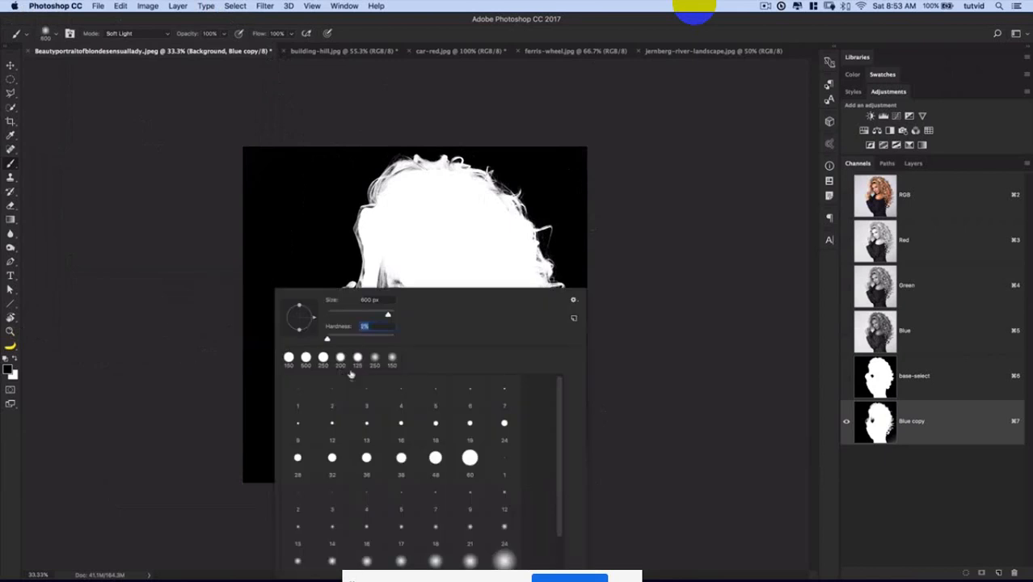
{"action": "key", "text": "Return"}
{"action": "mouse_move", "coordinate": [546, 473]}
{"action": "left_mouse_down"}
{"action": "mouse_move", "coordinate": [548, 454]}
{"action": "mouse_move", "coordinate": [560, 474]}
{"action": "mouse_move", "coordinate": [594, 418]}
{"action": "mouse_move", "coordinate": [577, 464]}
{"action": "mouse_move", "coordinate": [517, 461]}
{"action": "mouse_move", "coordinate": [486, 440]}
{"action": "mouse_move", "coordinate": [539, 465]}
{"action": "mouse_move", "coordinate": [541, 454]}
{"action": "mouse_move", "coordinate": [588, 449]}
{"action": "mouse_move", "coordinate": [576, 475]}
{"action": "mouse_move", "coordinate": [584, 441]}
{"action": "mouse_move", "coordinate": [552, 439]}
{"action": "mouse_move", "coordinate": [512, 473]}
{"action": "mouse_move", "coordinate": [511, 444]}
{"action": "left_mouse_up"}
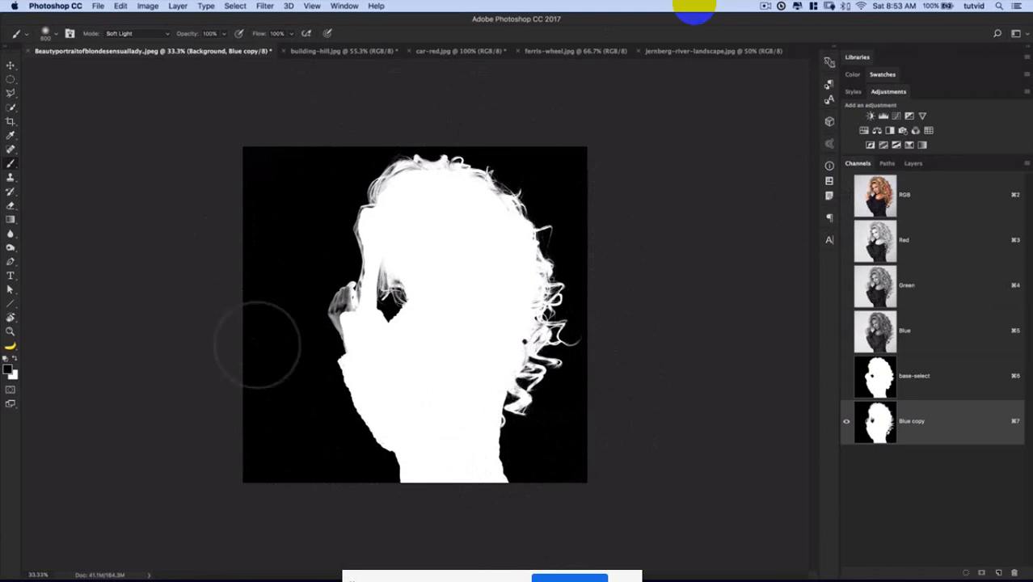
Paint white with a soft 400 px Soft Light brush over the woman's grey lower hand and wrist in the Blue copy channel
{"action": "left_click", "coordinate": [16, 359]}
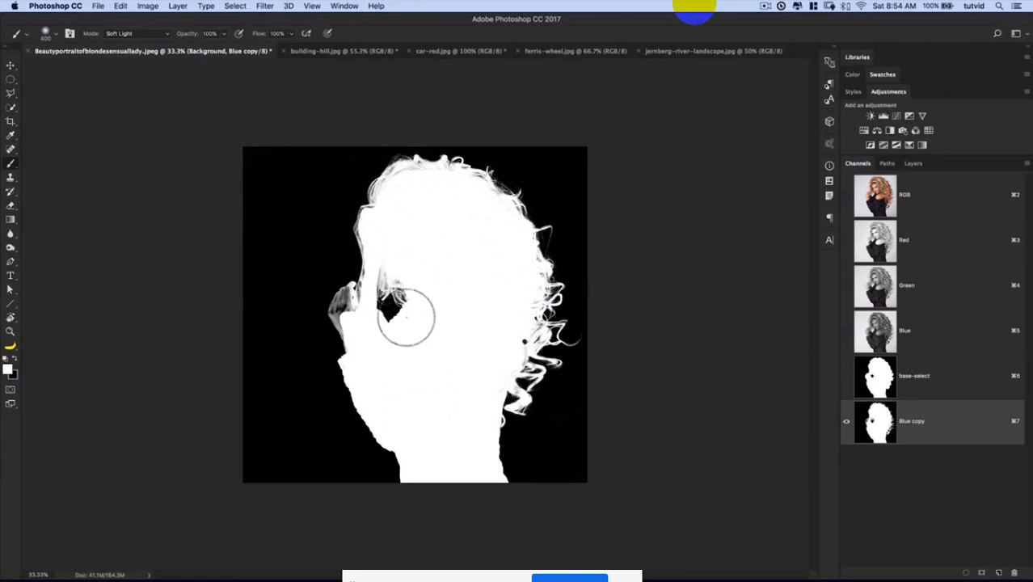
{"action": "key", "text": "z"}
{"action": "left_click", "coordinate": [352, 311]}
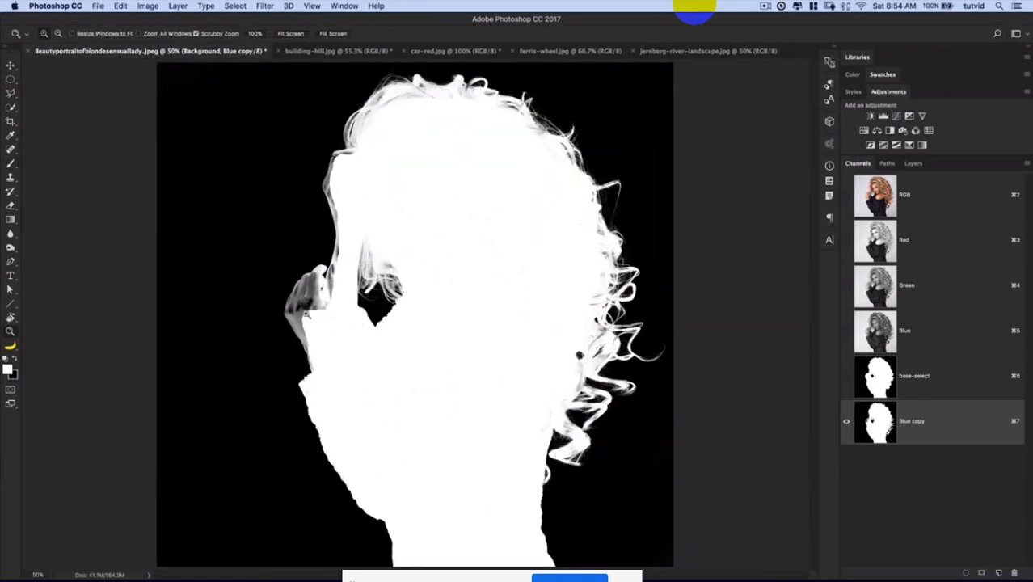
{"action": "left_click", "coordinate": [306, 315]}
{"action": "key", "text": "b"}
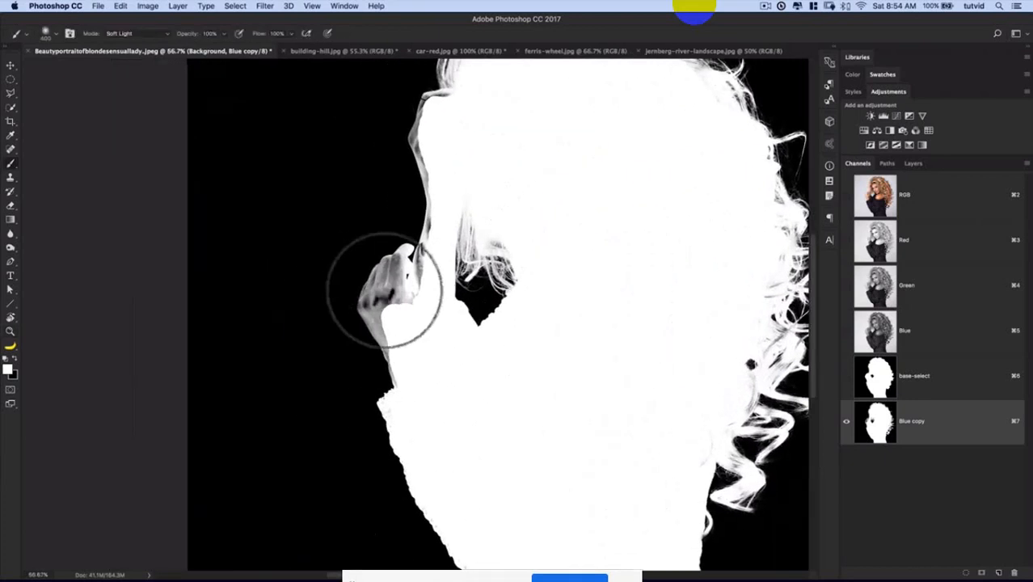
{"action": "mouse_move", "coordinate": [384, 290]}
{"action": "left_mouse_down"}
{"action": "mouse_move", "coordinate": [387, 325]}
{"action": "mouse_move", "coordinate": [380, 304]}
{"action": "mouse_move", "coordinate": [409, 252]}
{"action": "mouse_move", "coordinate": [393, 319]}
{"action": "mouse_move", "coordinate": [422, 258]}
{"action": "mouse_move", "coordinate": [404, 325]}
{"action": "mouse_move", "coordinate": [401, 274]}
{"action": "mouse_move", "coordinate": [376, 351]}
{"action": "mouse_move", "coordinate": [383, 314]}
{"action": "mouse_move", "coordinate": [408, 418]}
{"action": "mouse_move", "coordinate": [388, 406]}
{"action": "mouse_move", "coordinate": [422, 462]}
{"action": "left_mouse_up"}
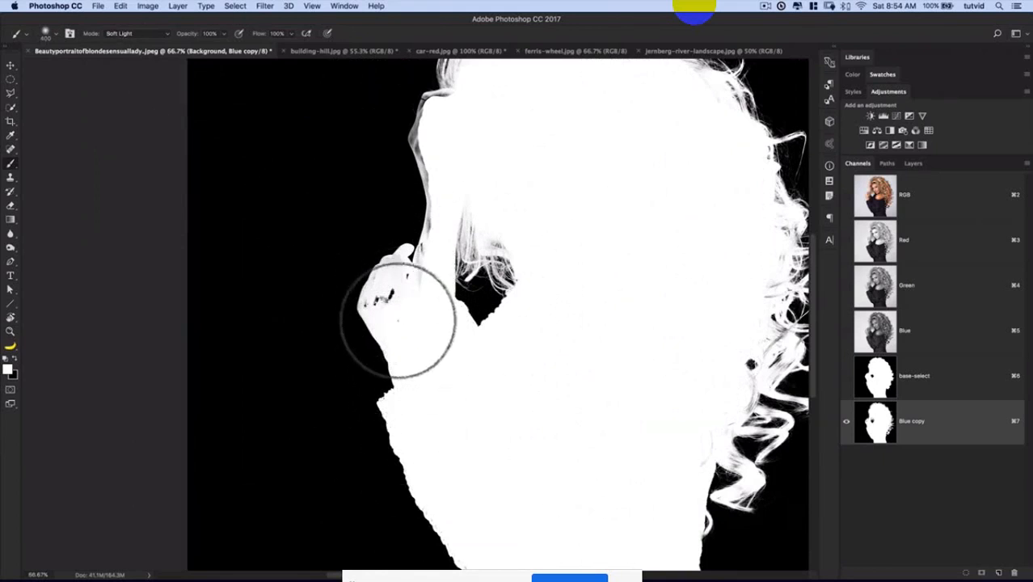
{"action": "mouse_move", "coordinate": [386, 302]}
{"action": "left_mouse_down"}
{"action": "mouse_move", "coordinate": [433, 207]}
{"action": "mouse_move", "coordinate": [419, 266]}
{"action": "mouse_move", "coordinate": [453, 128]}
{"action": "mouse_move", "coordinate": [432, 277]}
{"action": "left_mouse_up"}
Reduce the brush to about 175 px and paint white along the grey edge of the raised forearm and hand
{"action": "key", "text": "bracketleft"}
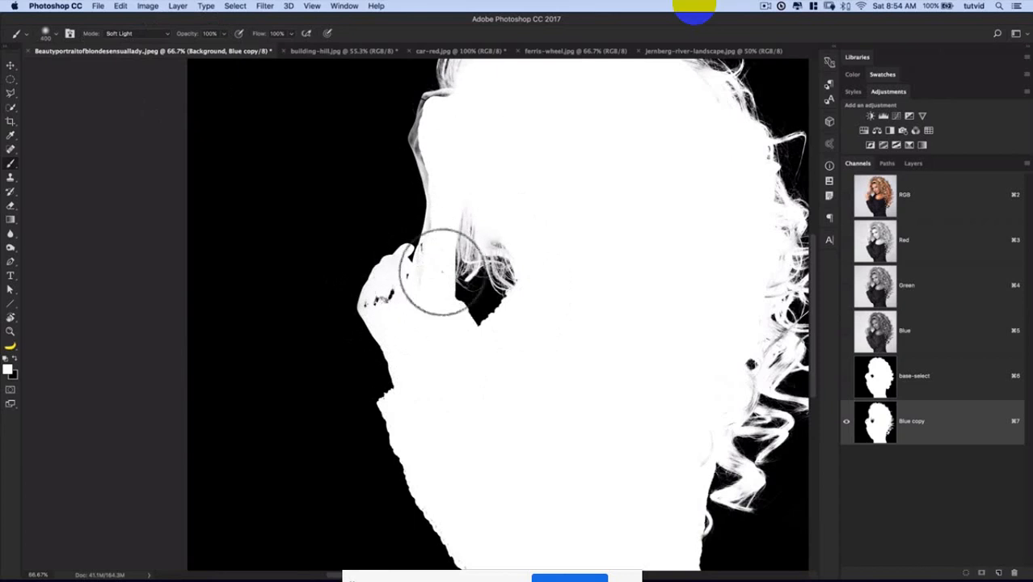
{"action": "key", "text": "bracketleft"}
{"action": "key", "text": "bracketleft"}
{"action": "key", "text": "bracketleft"}
{"action": "left_click_drag", "start_coordinate": [435, 236], "coordinate": [418, 100]}
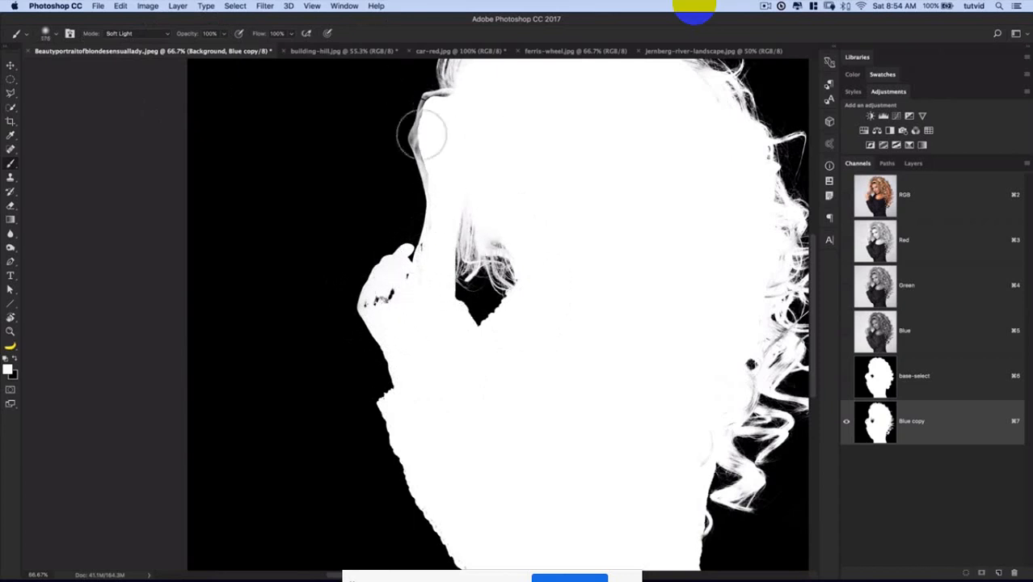
{"action": "scroll", "coordinate": [453, 137], "scroll_direction": "up", "scroll_amount": 3}
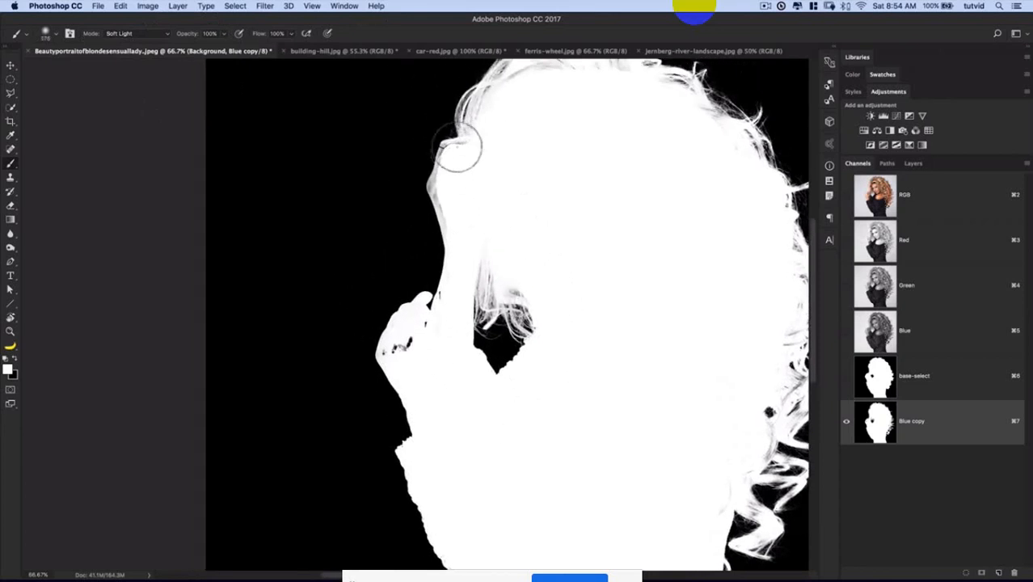
{"action": "mouse_move", "coordinate": [460, 147]}
{"action": "left_mouse_down"}
{"action": "mouse_move", "coordinate": [438, 191]}
{"action": "mouse_move", "coordinate": [452, 163]}
{"action": "mouse_move", "coordinate": [437, 172]}
{"action": "mouse_move", "coordinate": [447, 232]}
{"action": "mouse_move", "coordinate": [439, 205]}
{"action": "mouse_move", "coordinate": [458, 147]}
{"action": "mouse_move", "coordinate": [443, 292]}
{"action": "mouse_move", "coordinate": [415, 382]}
{"action": "left_mouse_up"}
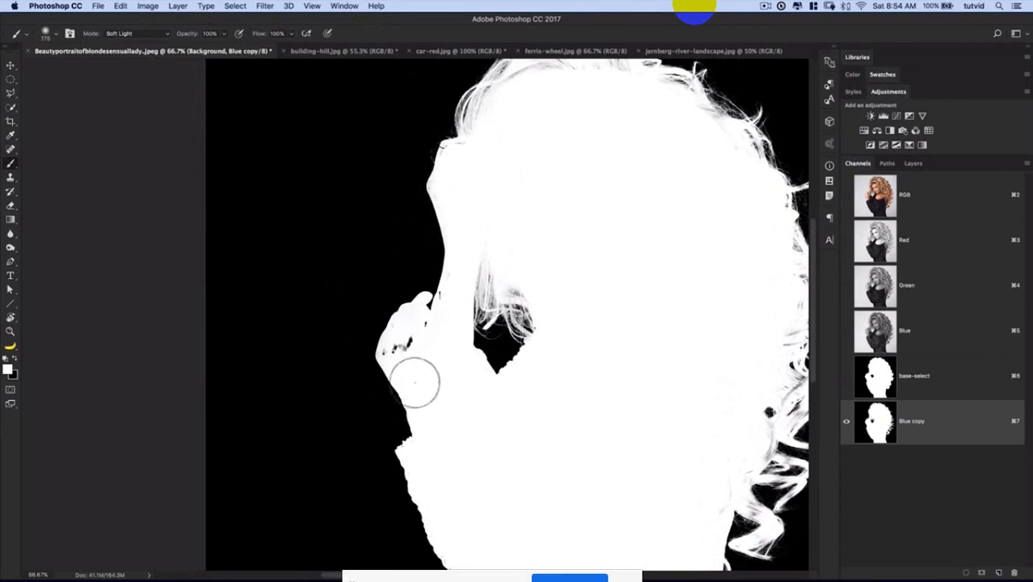
Set the brush mode to Normal and its size to 30 px, and paint the remaining dark spots on the lower hand white
{"action": "left_click", "coordinate": [158, 34]}
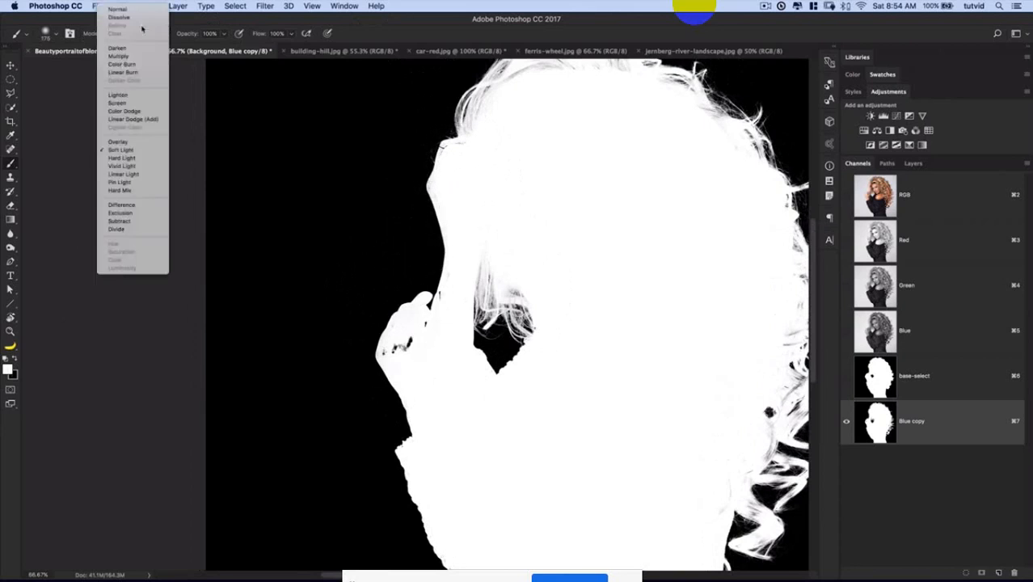
{"action": "left_click", "coordinate": [140, 10]}
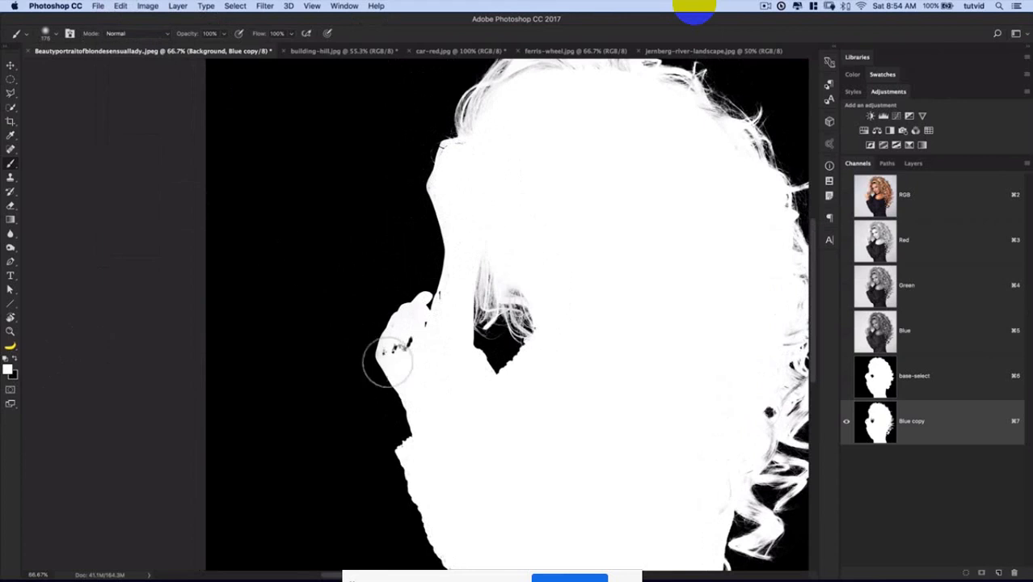
{"action": "key", "text": "bracketleft"}
{"action": "key", "text": "bracketleft"}
{"action": "key", "text": "bracketleft"}
{"action": "key", "text": "bracketleft"}
{"action": "key", "text": "bracketleft"}
{"action": "key", "text": "bracketleft"}
{"action": "key", "text": "bracketleft"}
{"action": "mouse_move", "coordinate": [386, 353]}
{"action": "left_mouse_down"}
{"action": "mouse_move", "coordinate": [411, 342]}
{"action": "mouse_move", "coordinate": [435, 350]}
{"action": "left_mouse_up"}
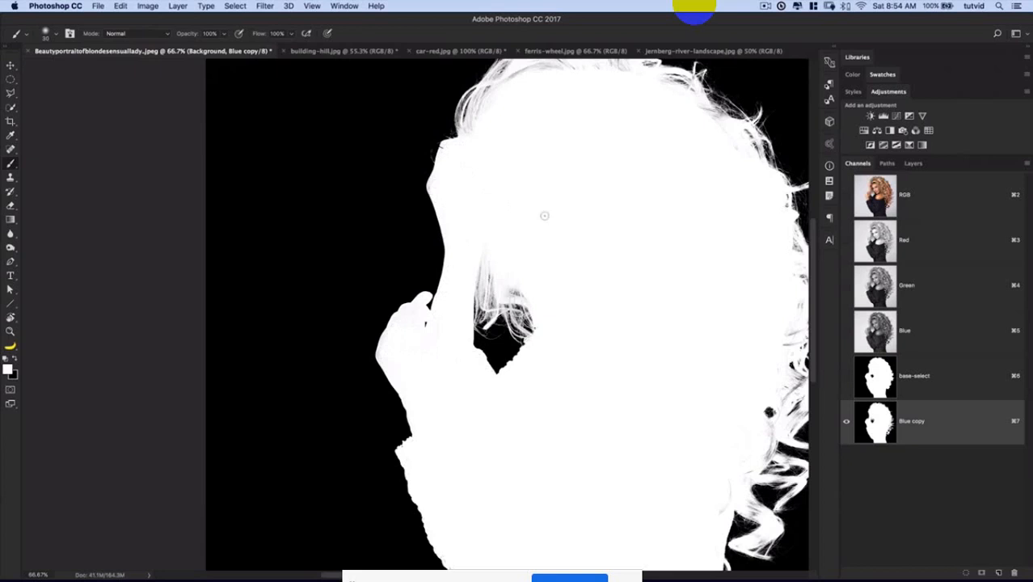
Check the Blue copy channel as a red overlay on the photo, hide it again and make the RGB composite active
{"action": "left_click_drag", "start_coordinate": [714, 374], "coordinate": [557, 243]}
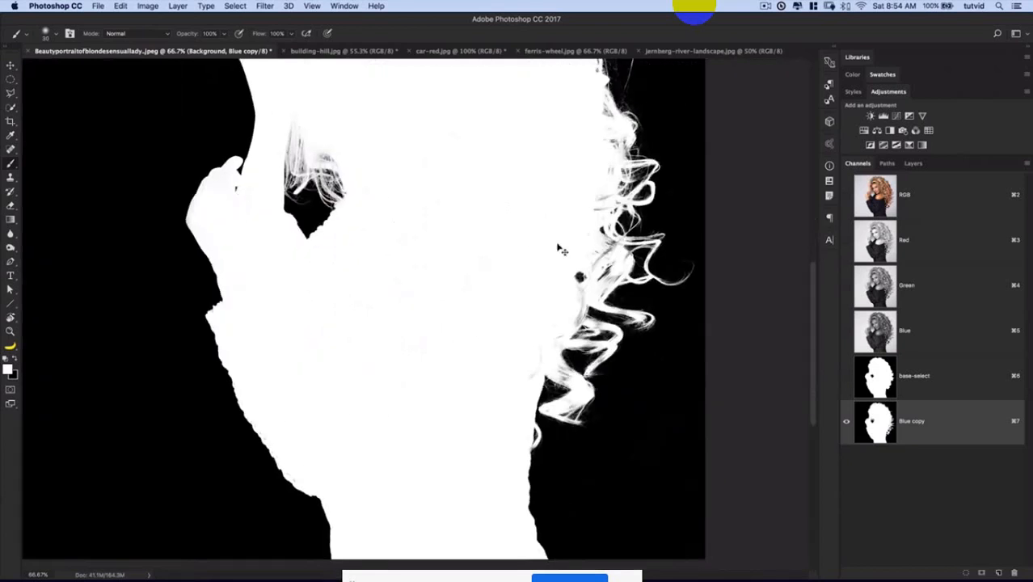
{"action": "key", "text": "super+minus"}
{"action": "key", "text": "super+minus"}
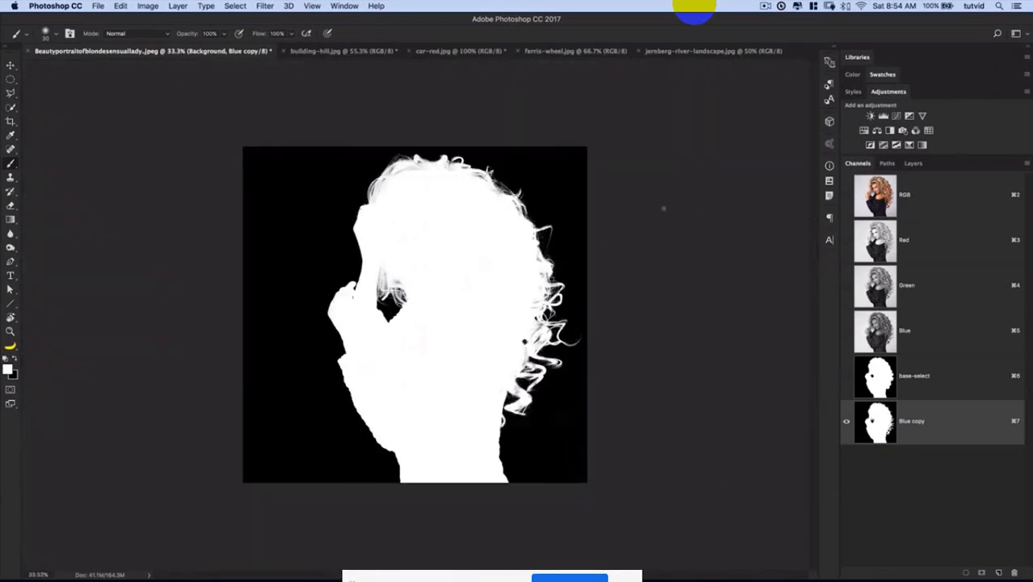
{"action": "left_click", "coordinate": [847, 195]}
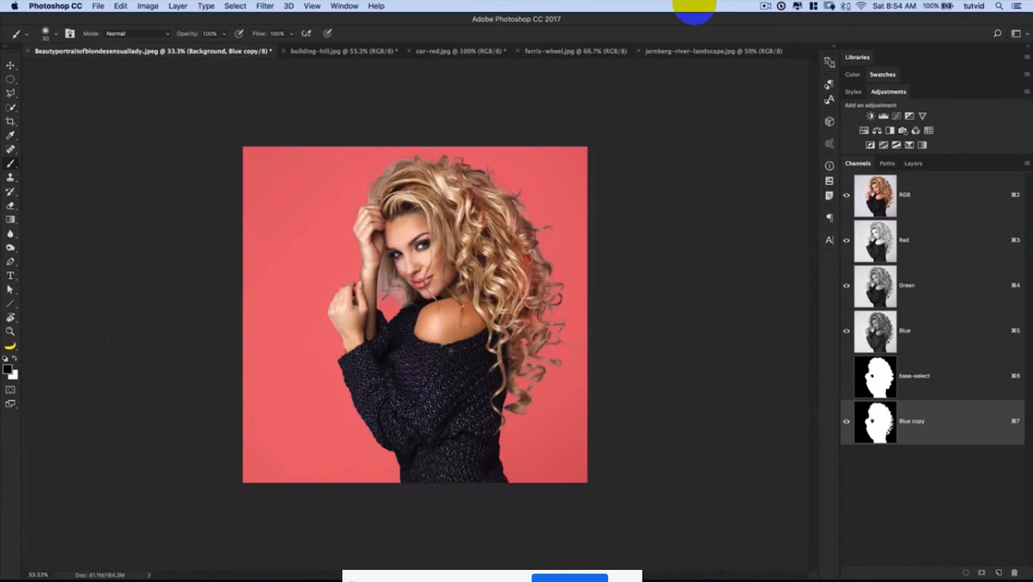
{"action": "key", "text": "x"}
{"action": "left_click", "coordinate": [847, 422]}
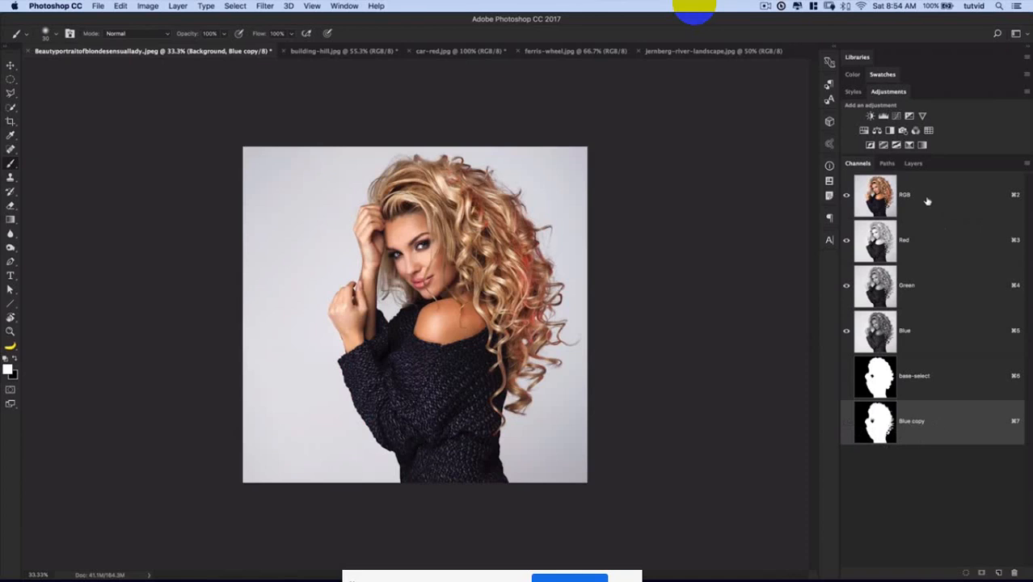
{"action": "left_click", "coordinate": [905, 193]}
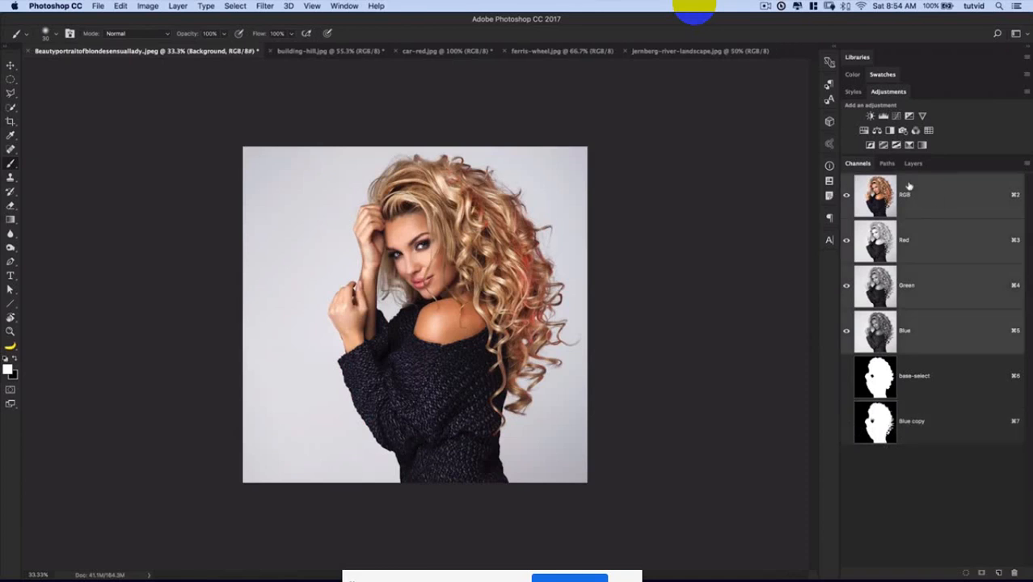
Load the Blue copy channel as a selection and add a layer mask revealing it on the bottom Background layer
{"action": "left_click", "coordinate": [914, 164]}
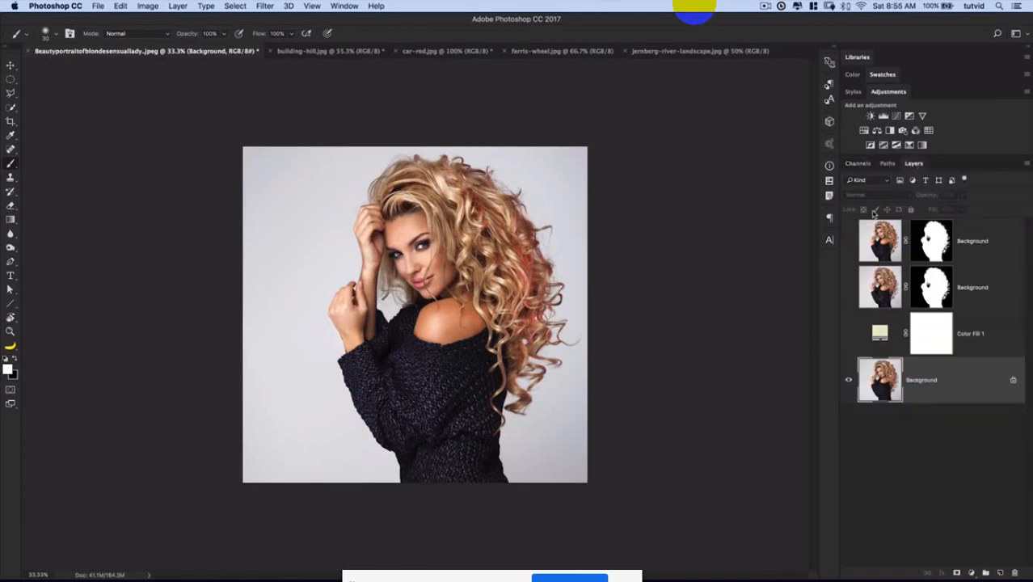
{"action": "left_click", "coordinate": [860, 164]}
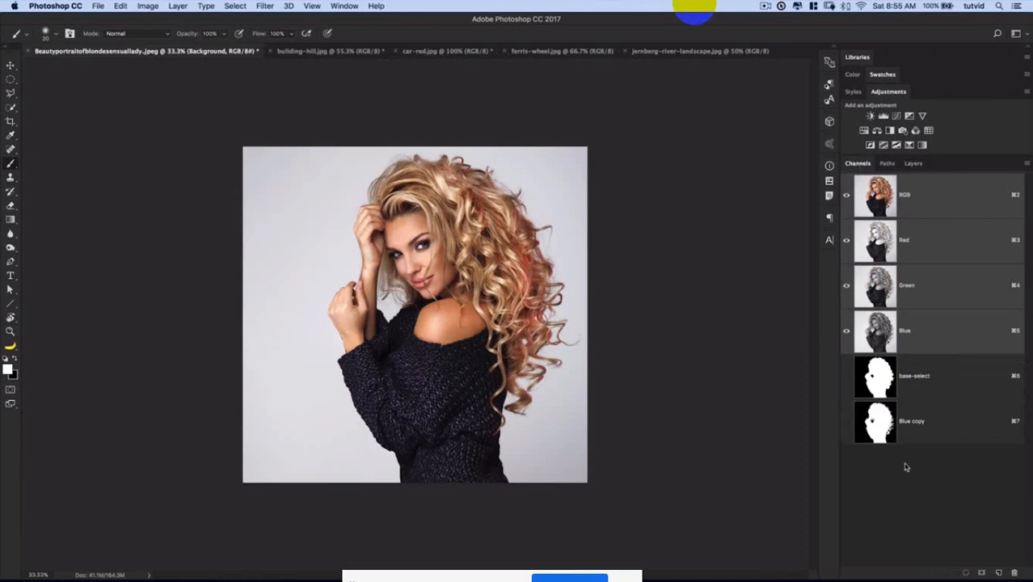
{"action": "left_click", "coordinate": [881, 422], "text": "super"}
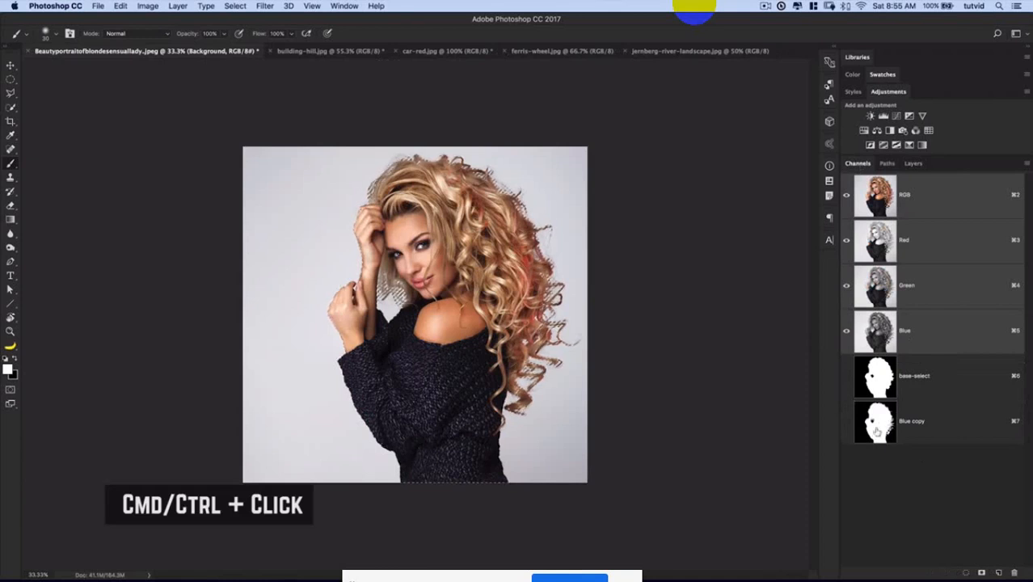
{"action": "left_click", "coordinate": [914, 164]}
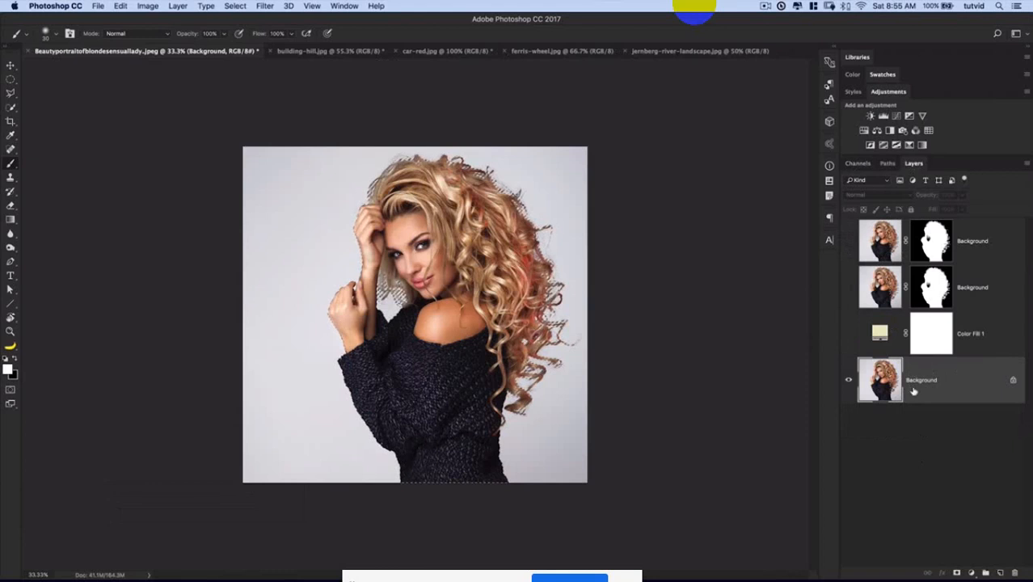
{"action": "left_click", "coordinate": [205, 5]}
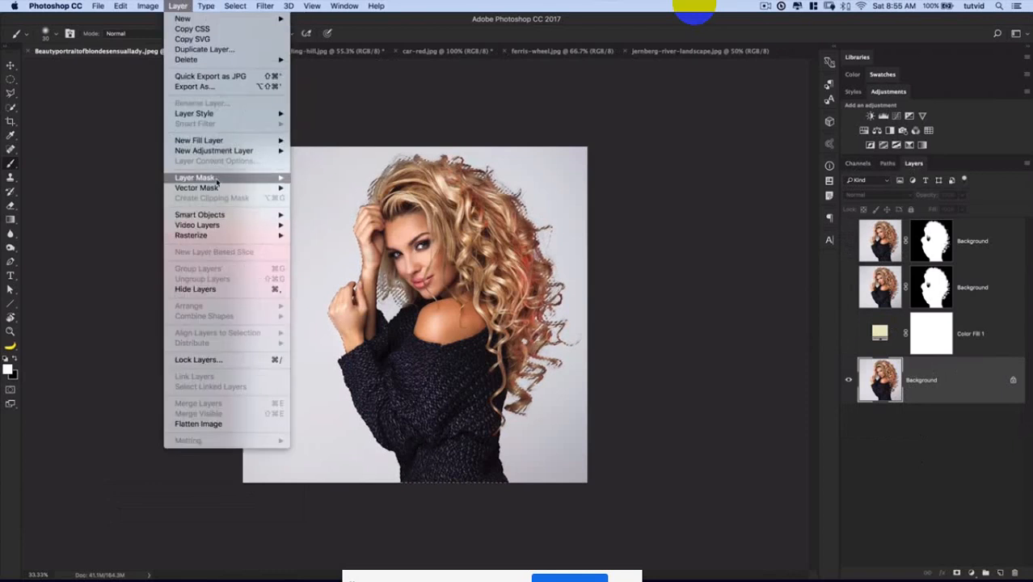
{"action": "mouse_move", "coordinate": [212, 178]}
{"action": "left_click", "coordinate": [354, 199]}
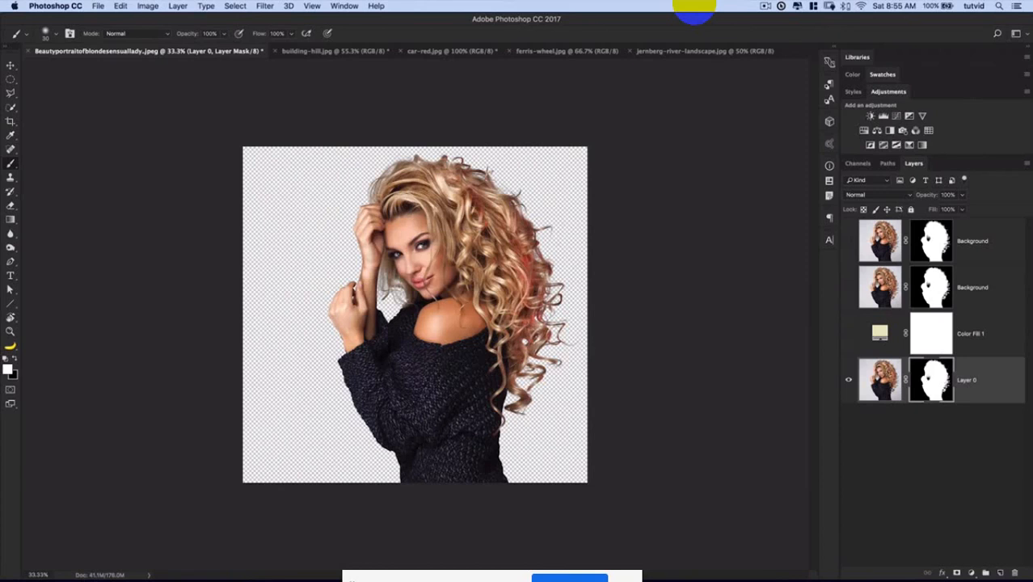
Place the Color Fill 1 layer beneath the masked Layer 0, show it, and inspect the cutout's edges around the hand and hair
{"action": "left_click_drag", "start_coordinate": [887, 327], "coordinate": [852, 419]}
{"action": "left_click", "coordinate": [849, 380]}
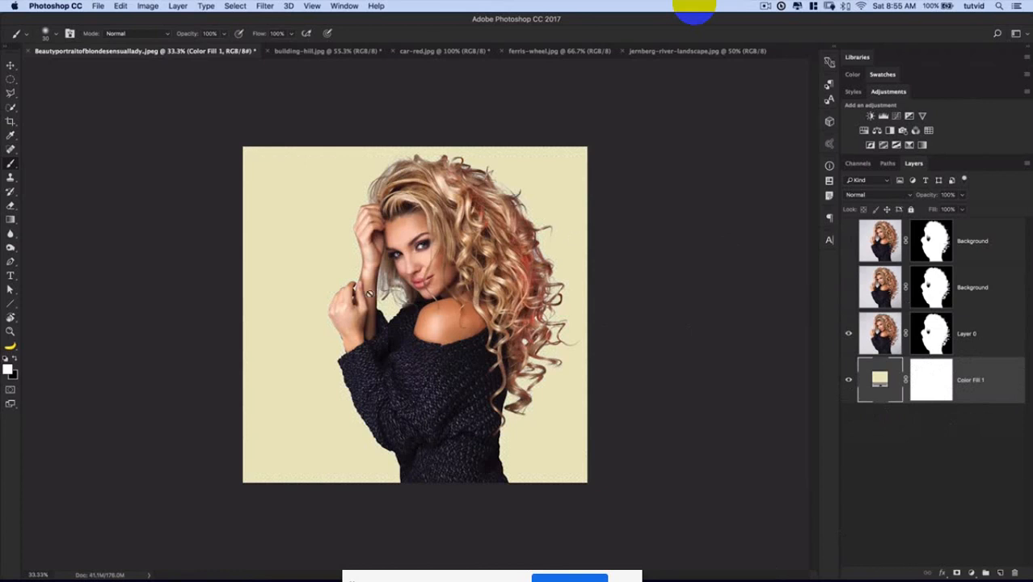
{"action": "key", "text": "super+equal"}
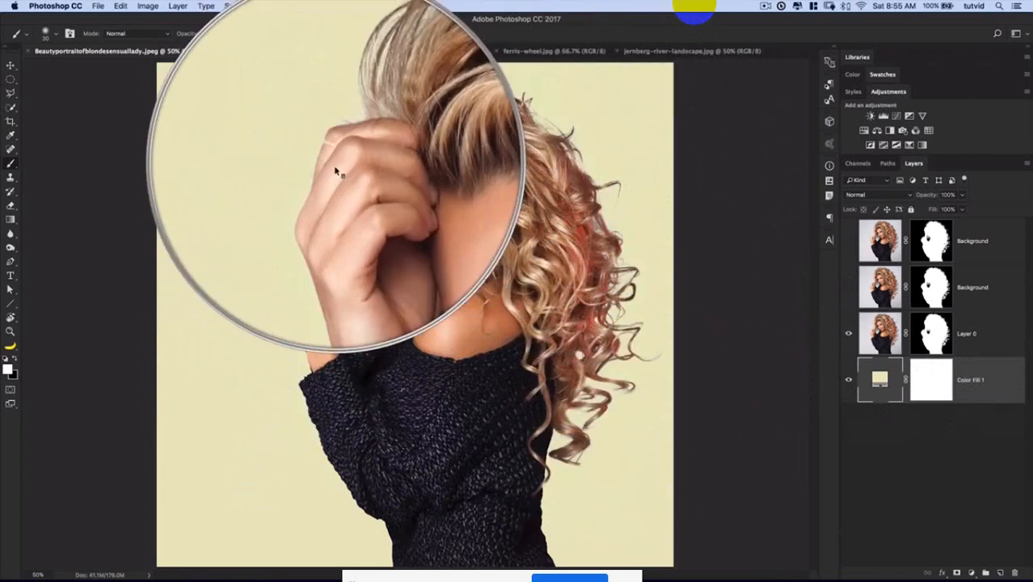
{"action": "right_click", "coordinate": [323, 224]}
{"action": "left_click", "coordinate": [323, 236]}
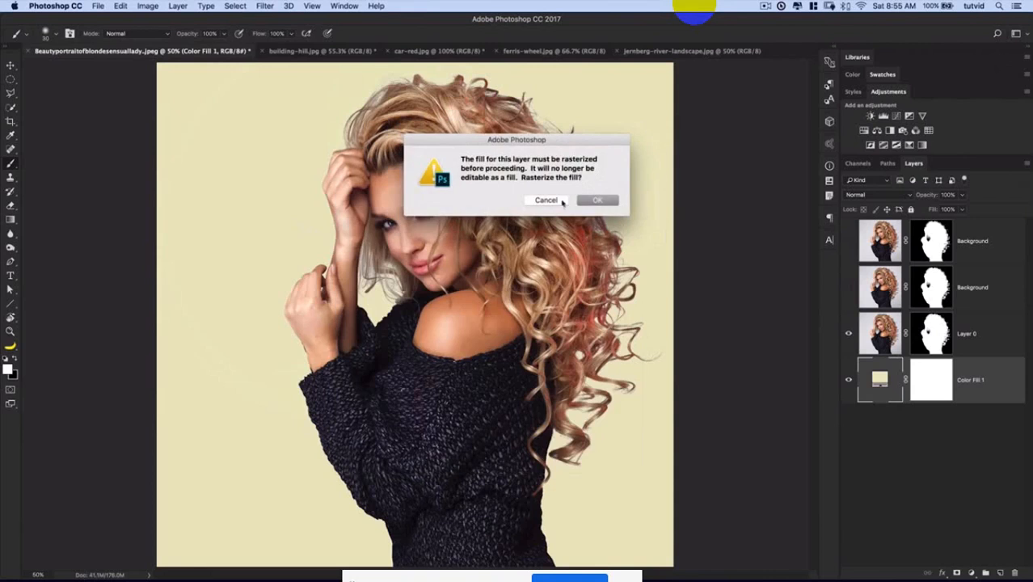
{"action": "left_click", "coordinate": [547, 201]}
Move the Color Fill 1 layer back above Layer 0, hide it, and make Layer 0's mask active
{"action": "left_click_drag", "start_coordinate": [859, 386], "coordinate": [871, 327]}
{"action": "left_click", "coordinate": [848, 333]}
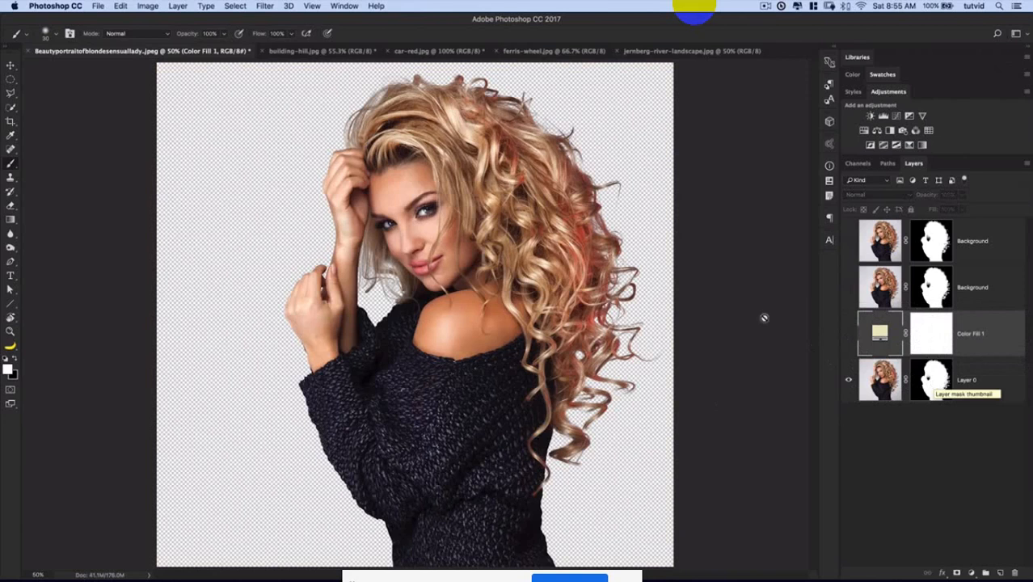
{"action": "key", "text": "super+minus"}
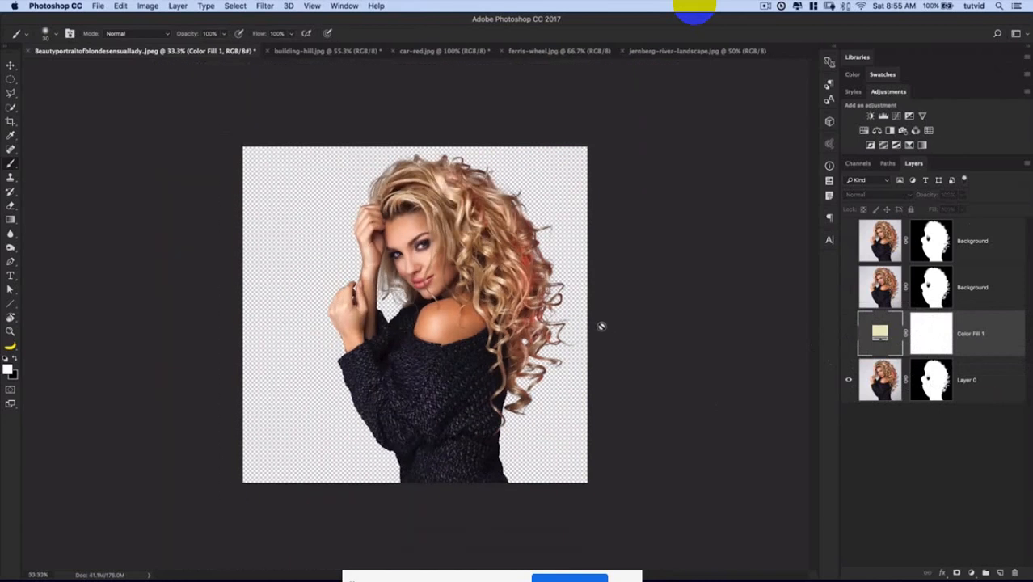
{"action": "left_click", "coordinate": [936, 378]}
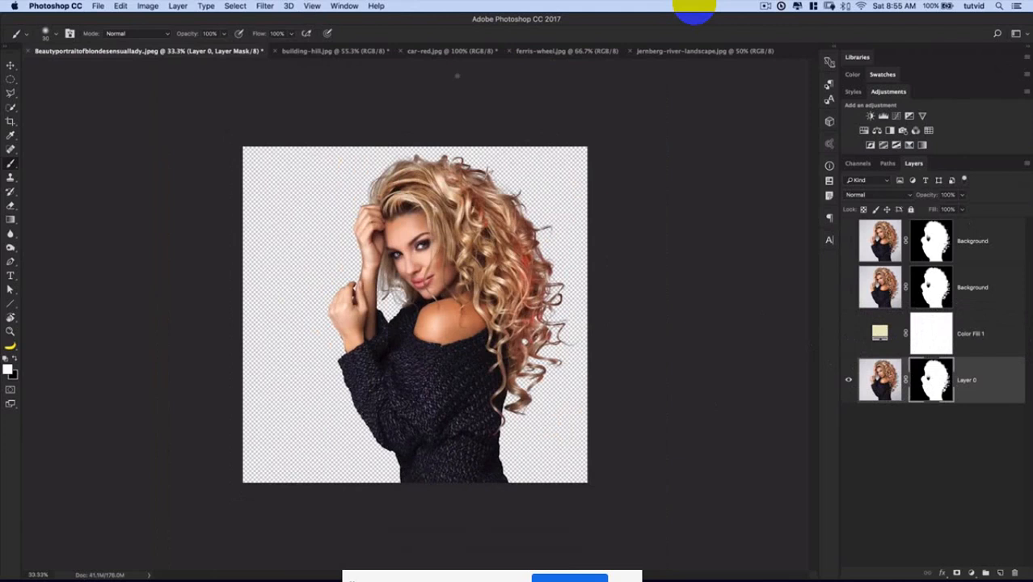
Switch to the ferris-wheel.jpg document and open Calculations with its dialog moved clear of the photo, keeping the Multiply blending
{"action": "left_click", "coordinate": [550, 52]}
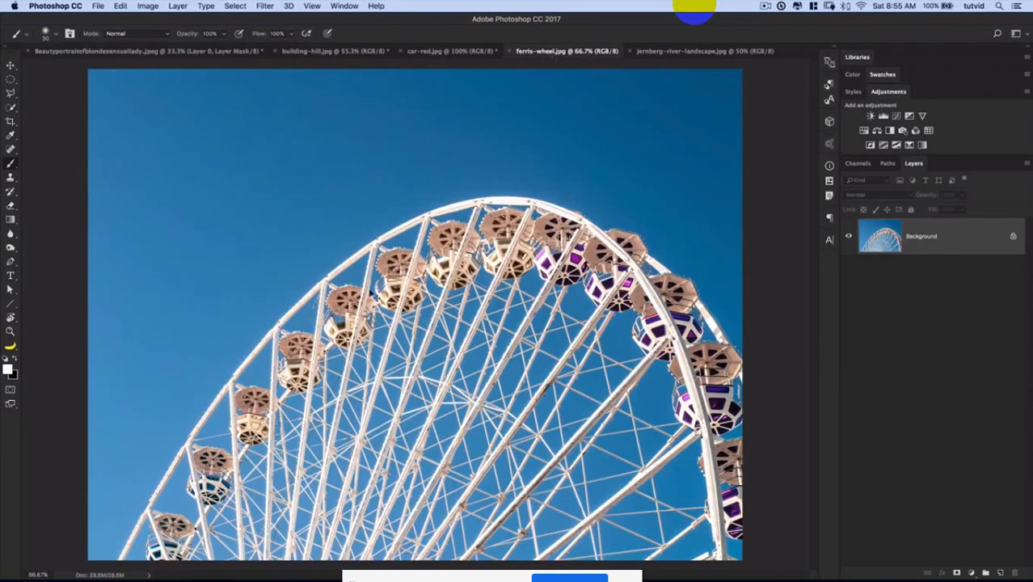
{"action": "key", "text": "super+minus"}
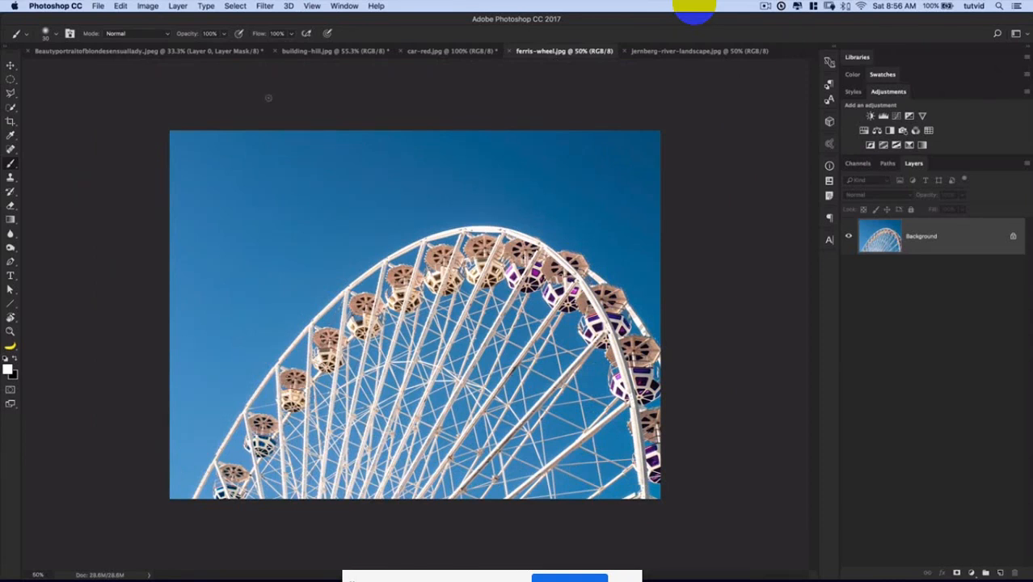
{"action": "left_click", "coordinate": [153, 8]}
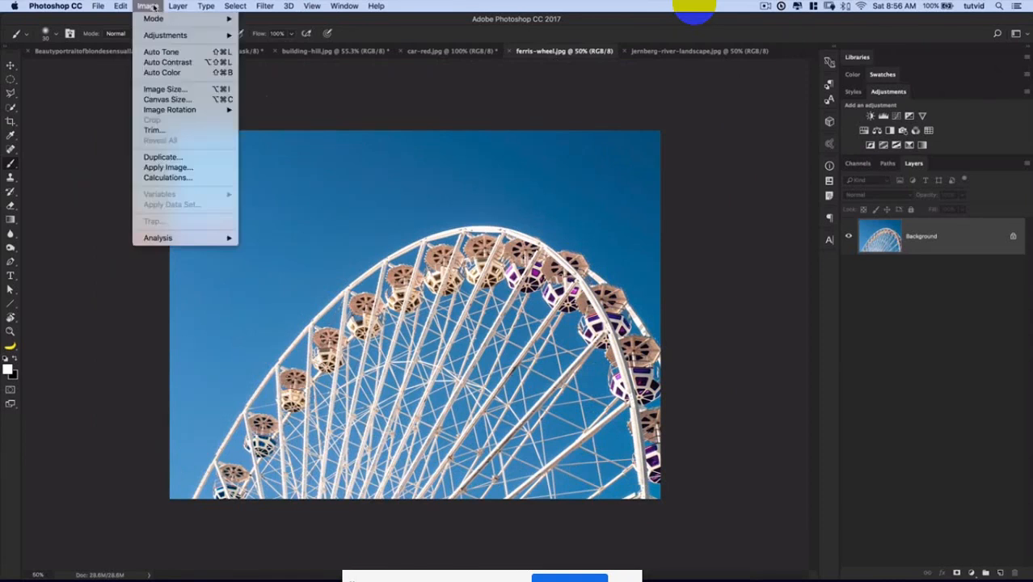
{"action": "left_click", "coordinate": [167, 177]}
{"action": "left_click_drag", "start_coordinate": [674, 129], "coordinate": [810, 87]}
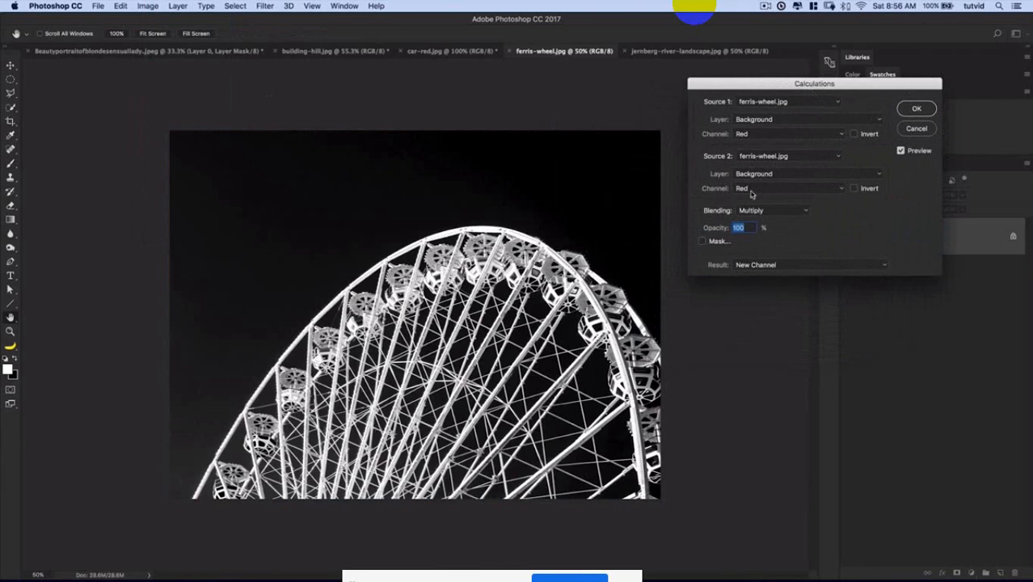
{"action": "left_click", "coordinate": [768, 212]}
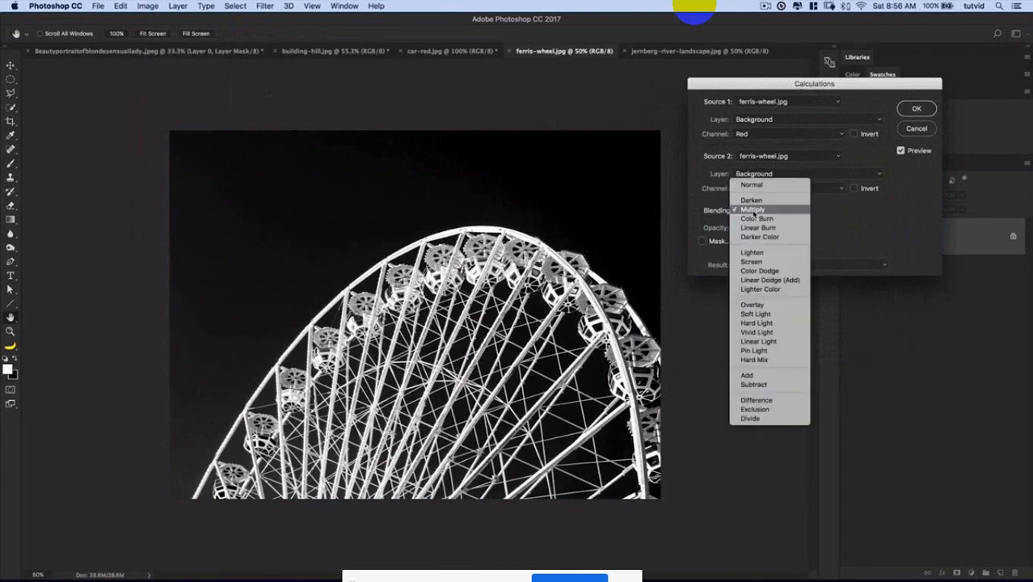
{"action": "left_click", "coordinate": [768, 212]}
Try the Green channel for both sources in Calculations, followed by the Blue channel for both
{"action": "left_click", "coordinate": [753, 135]}
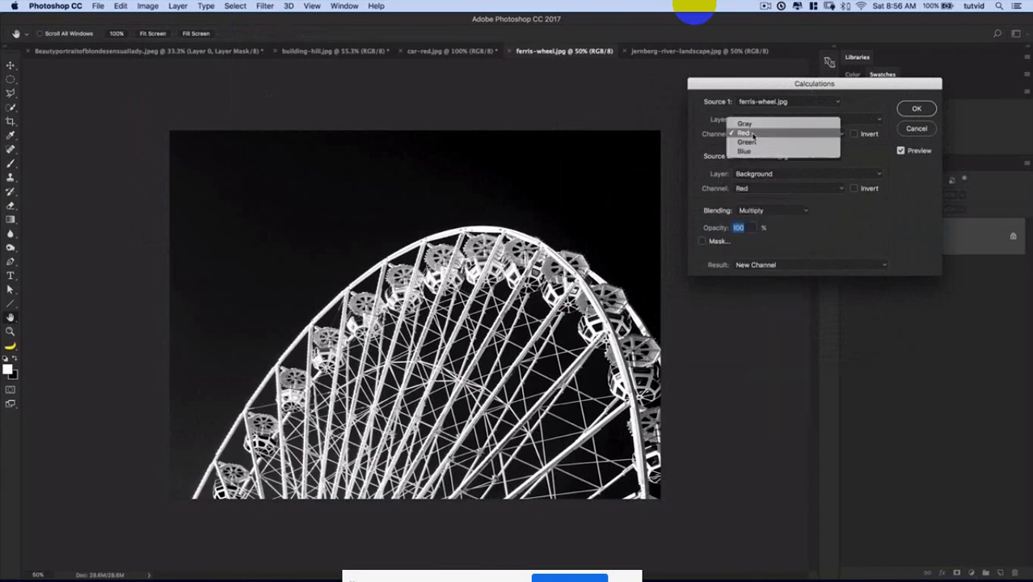
{"action": "left_click", "coordinate": [758, 145]}
{"action": "left_click", "coordinate": [771, 187]}
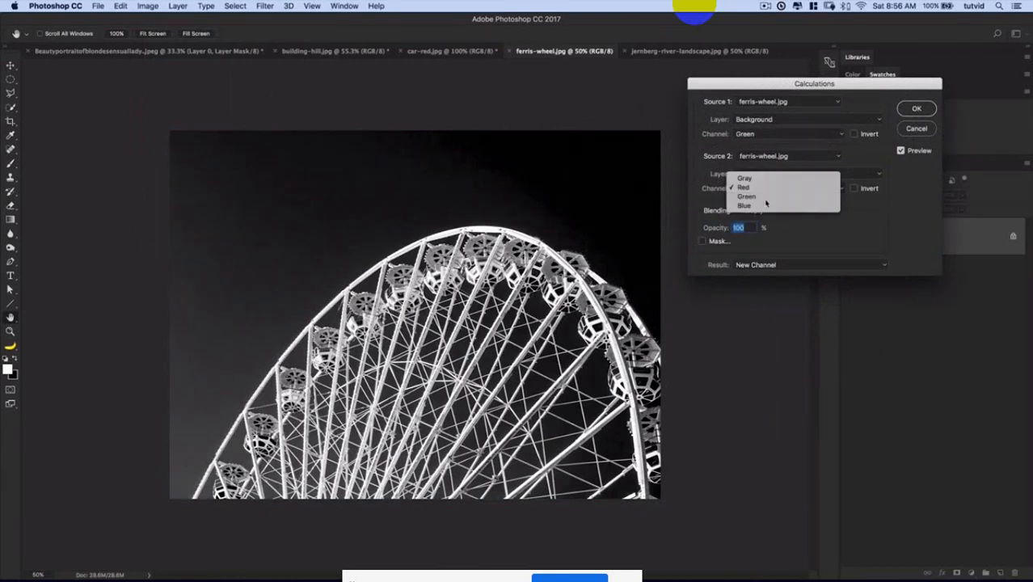
{"action": "left_click", "coordinate": [768, 198]}
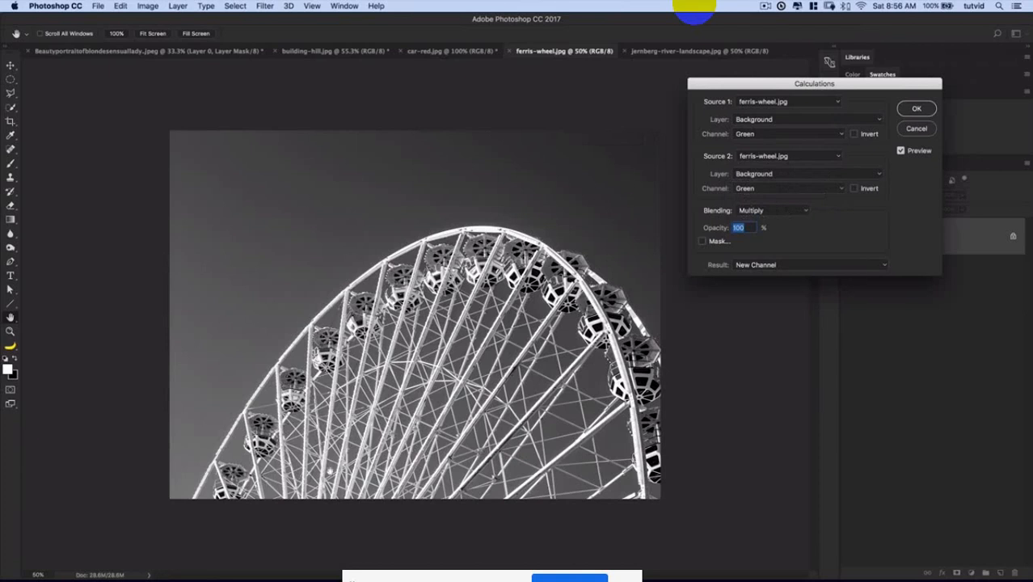
{"action": "left_click", "coordinate": [781, 188]}
{"action": "left_click", "coordinate": [773, 198]}
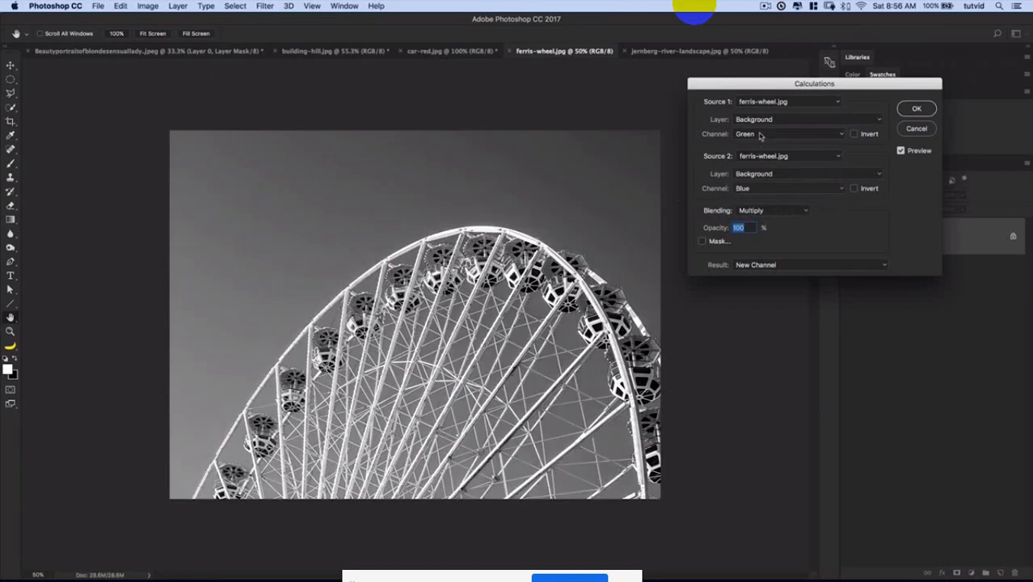
{"action": "left_click", "coordinate": [759, 136]}
{"action": "left_click", "coordinate": [760, 142]}
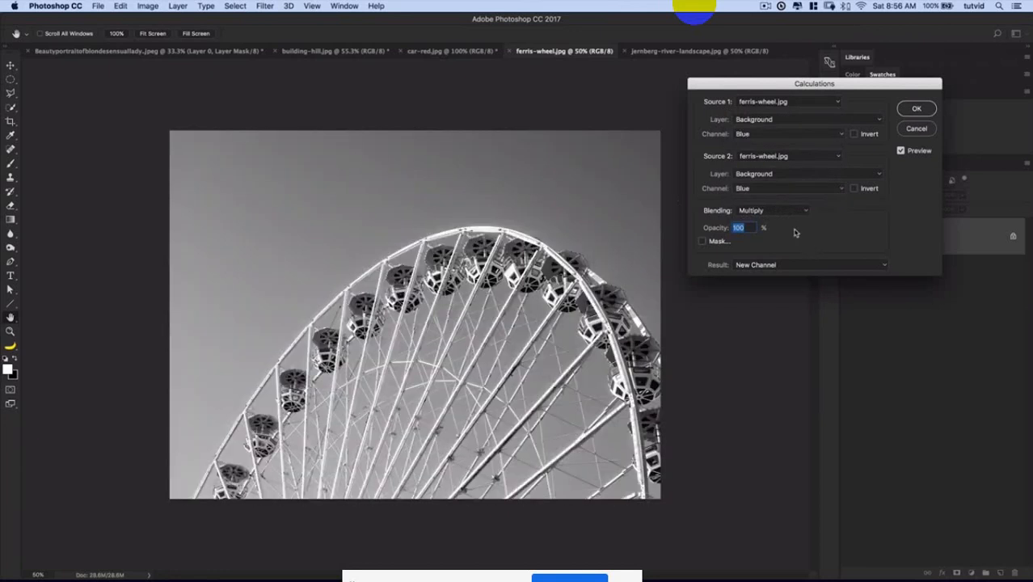
Try the Add and Subtract blending modes on the two Blue source channels
{"action": "left_click", "coordinate": [787, 214]}
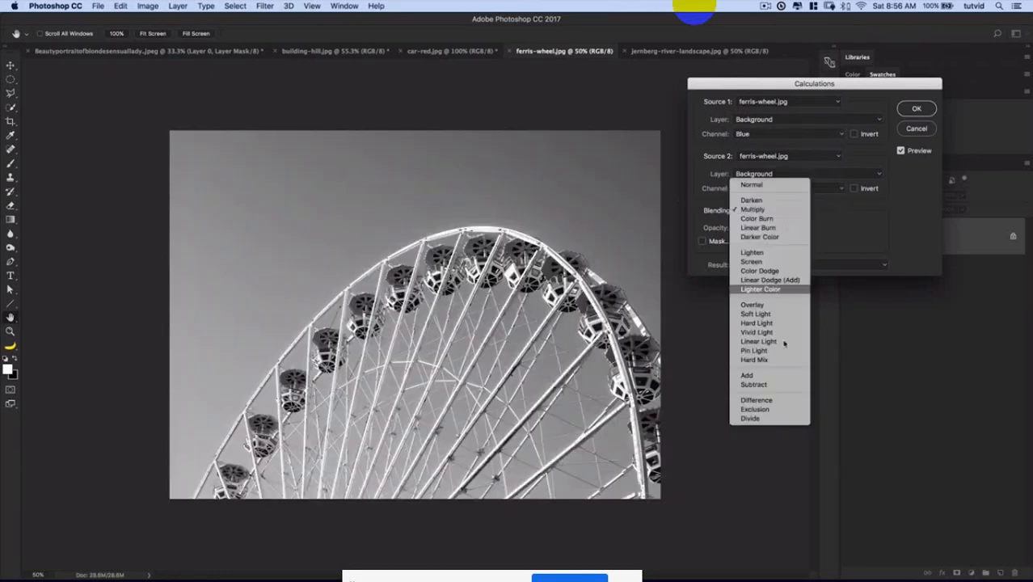
{"action": "left_click", "coordinate": [775, 377]}
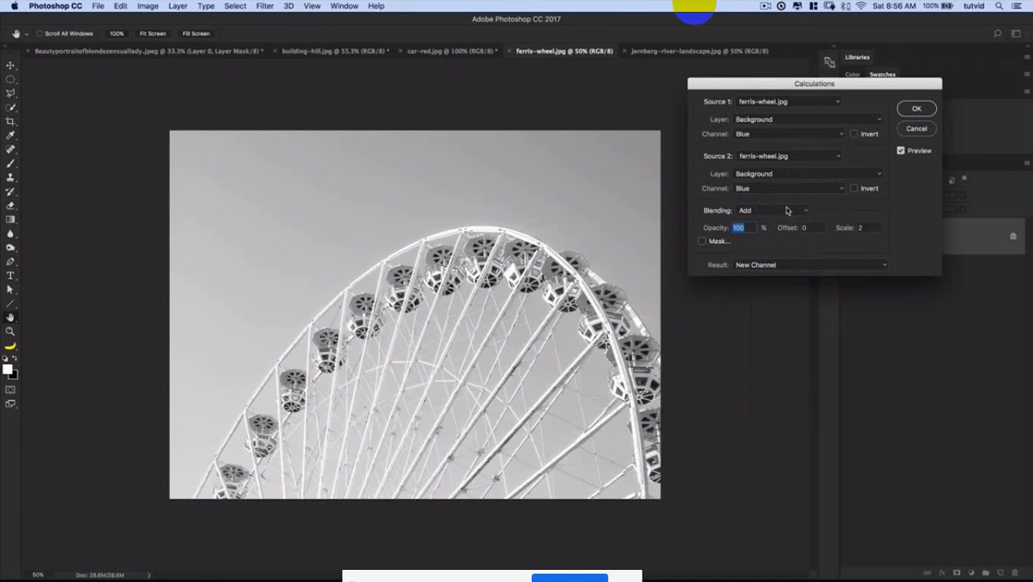
{"action": "left_click", "coordinate": [787, 211]}
{"action": "left_click", "coordinate": [776, 224]}
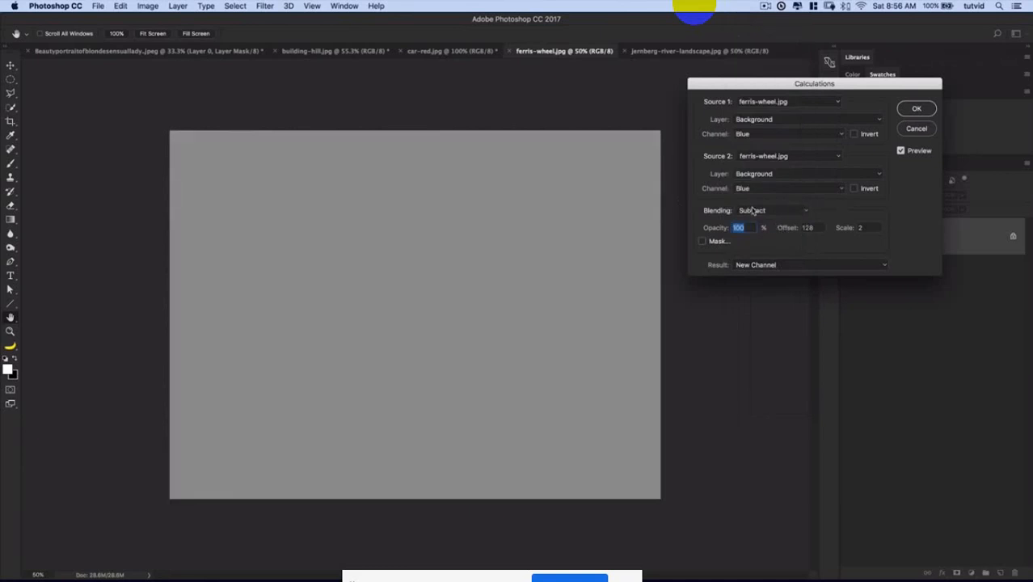
{"action": "left_click", "coordinate": [752, 210]}
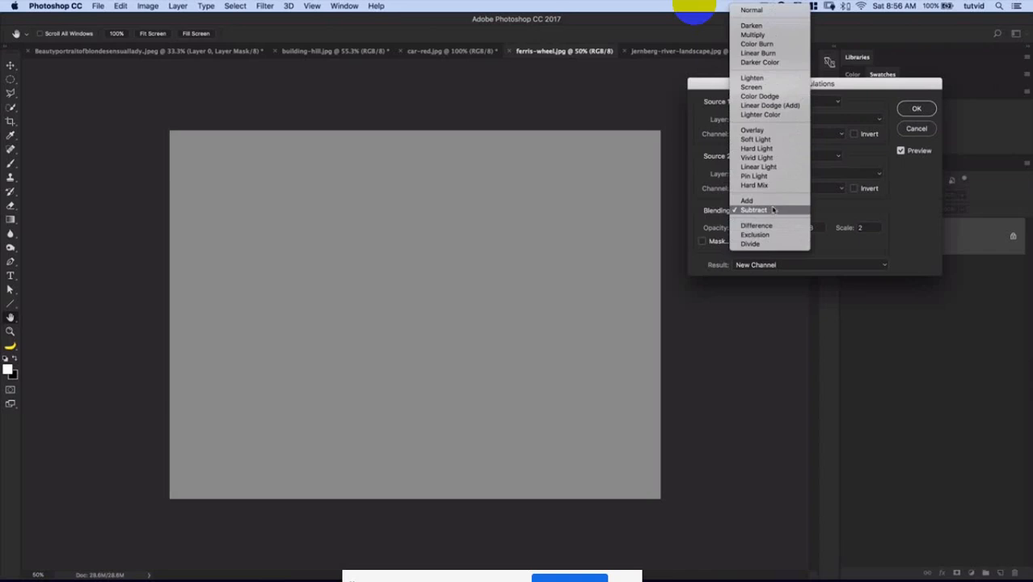
{"action": "left_click", "coordinate": [773, 210]}
Try an offset of 0 for the Subtract blending and return it to 128
{"action": "key", "text": "Tab"}
{"action": "key", "text": "Tab"}
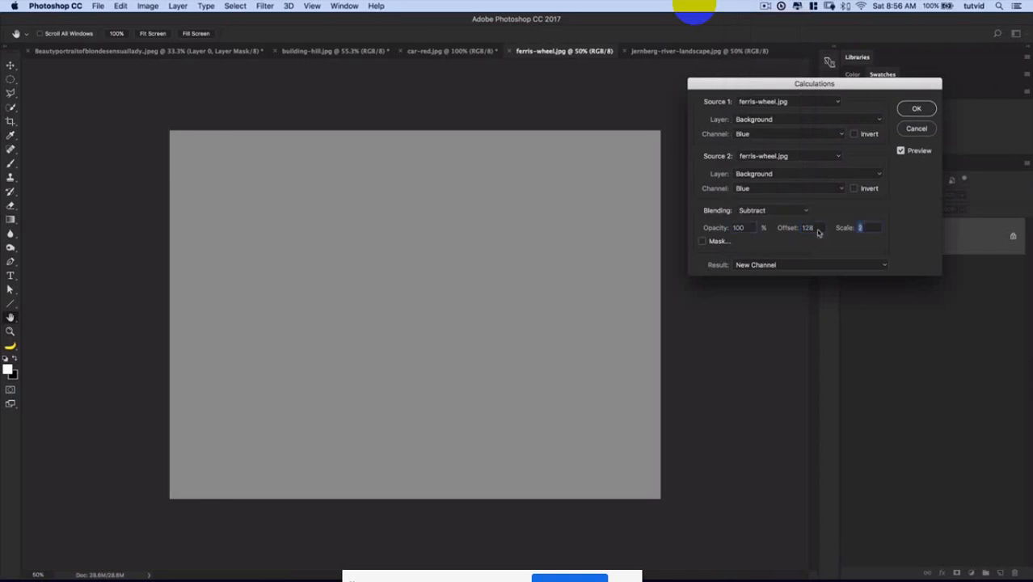
{"action": "left_click_drag", "start_coordinate": [813, 228], "coordinate": [776, 231]}
{"action": "type", "text": "0"}
{"action": "key", "text": "Tab"}
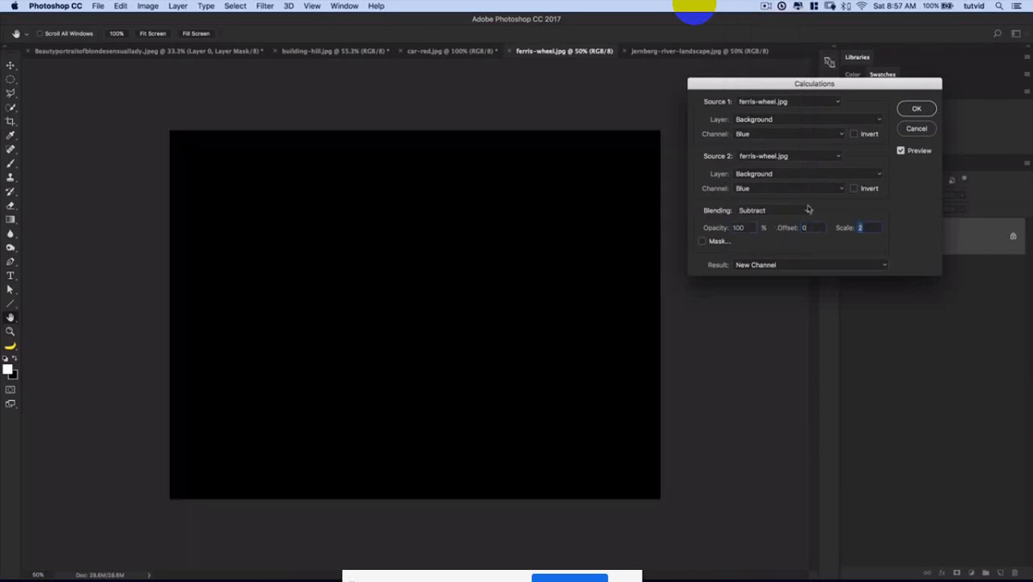
{"action": "left_click", "coordinate": [815, 228]}
{"action": "type", "text": "128"}
{"action": "key", "text": "Tab"}
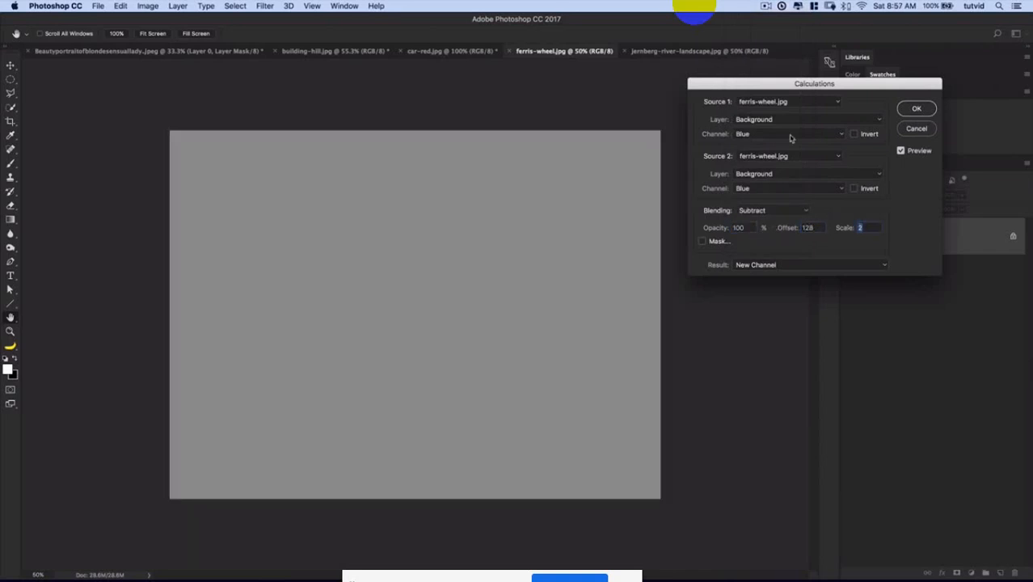
Try inverting the second source, and set both source channels to Red with inversion off
{"action": "left_click", "coordinate": [854, 189]}
{"action": "left_click", "coordinate": [854, 134]}
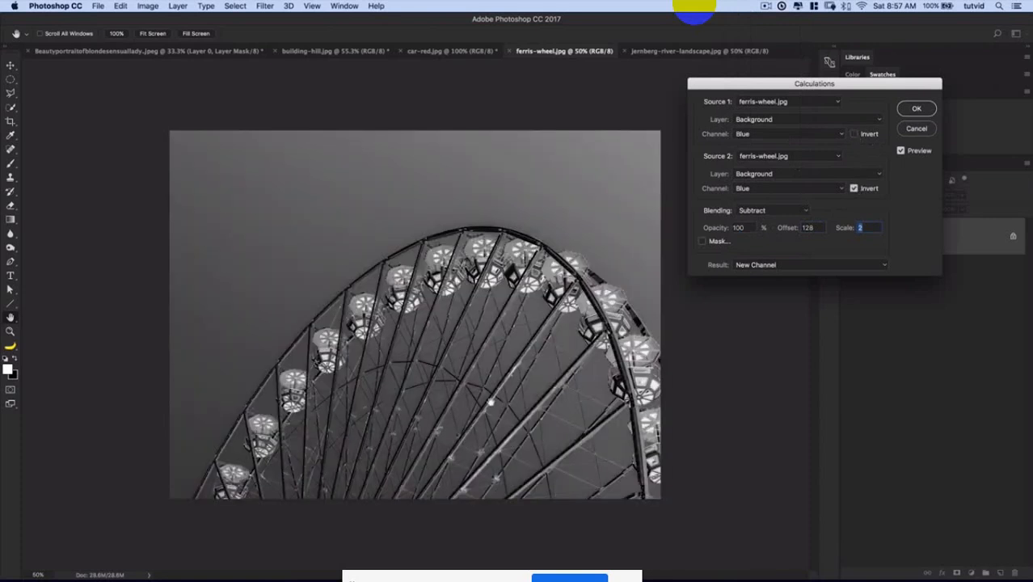
{"action": "left_click", "coordinate": [780, 134]}
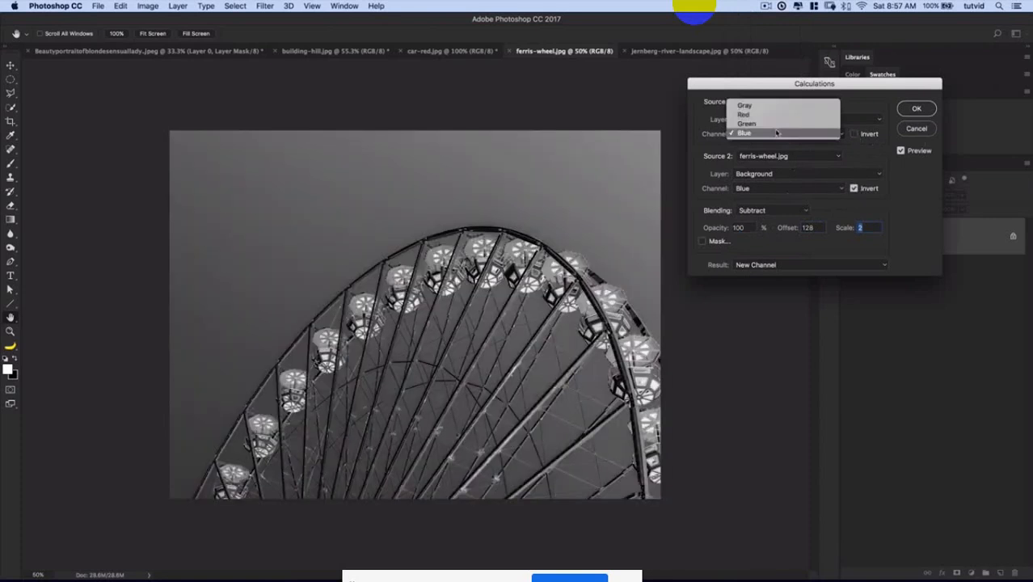
{"action": "left_click", "coordinate": [758, 116]}
{"action": "left_click", "coordinate": [788, 188]}
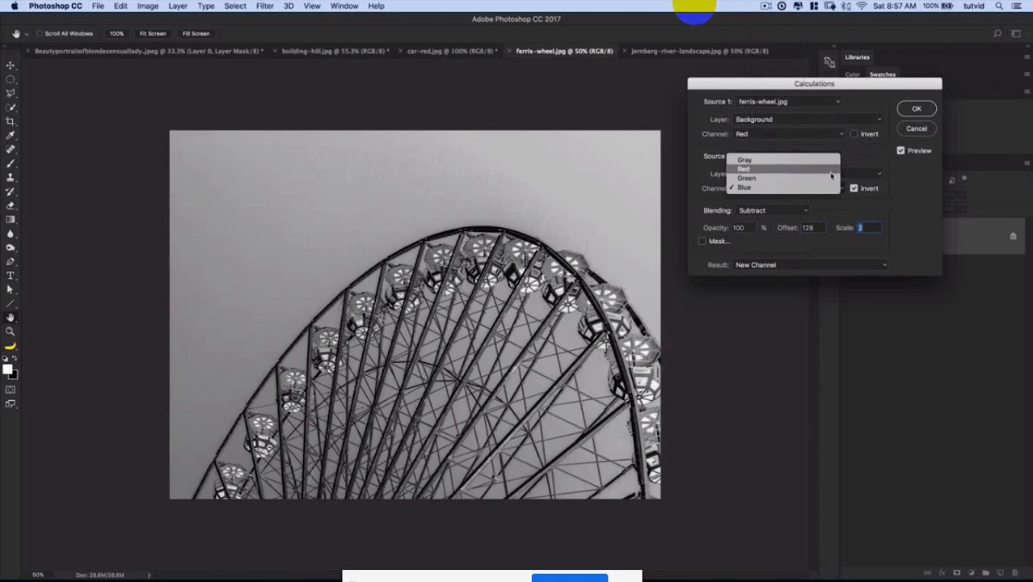
{"action": "left_click", "coordinate": [831, 171]}
{"action": "left_click", "coordinate": [854, 189]}
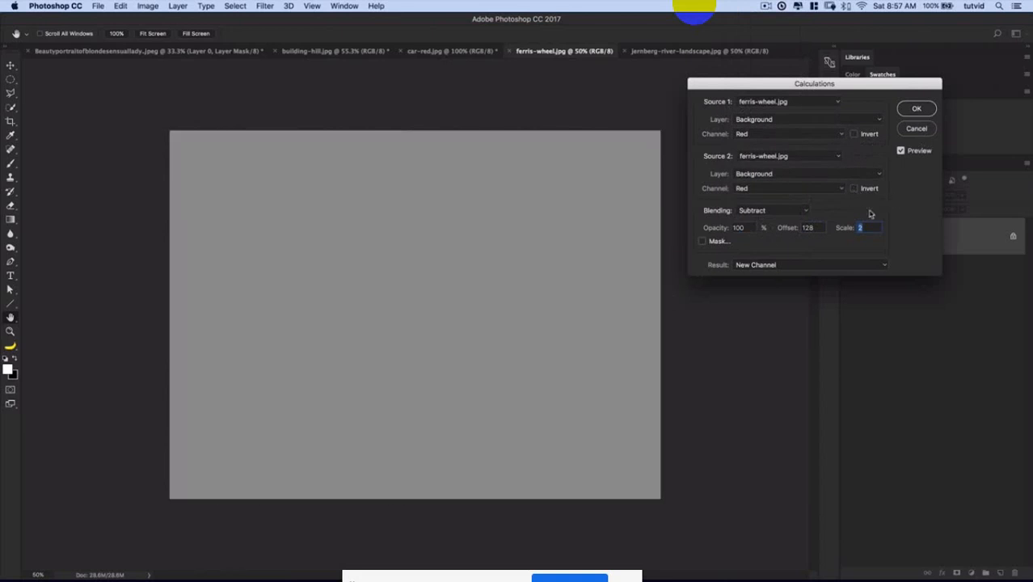
Set the Calculations blending to Color Burn and output the result as a new channel
{"action": "left_click", "coordinate": [768, 212]}
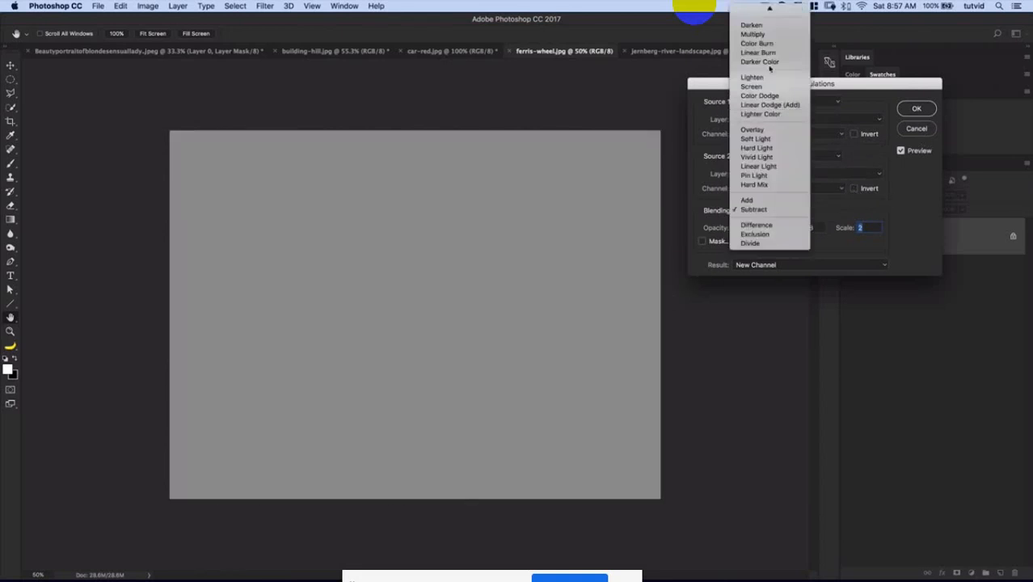
{"action": "left_click", "coordinate": [759, 55]}
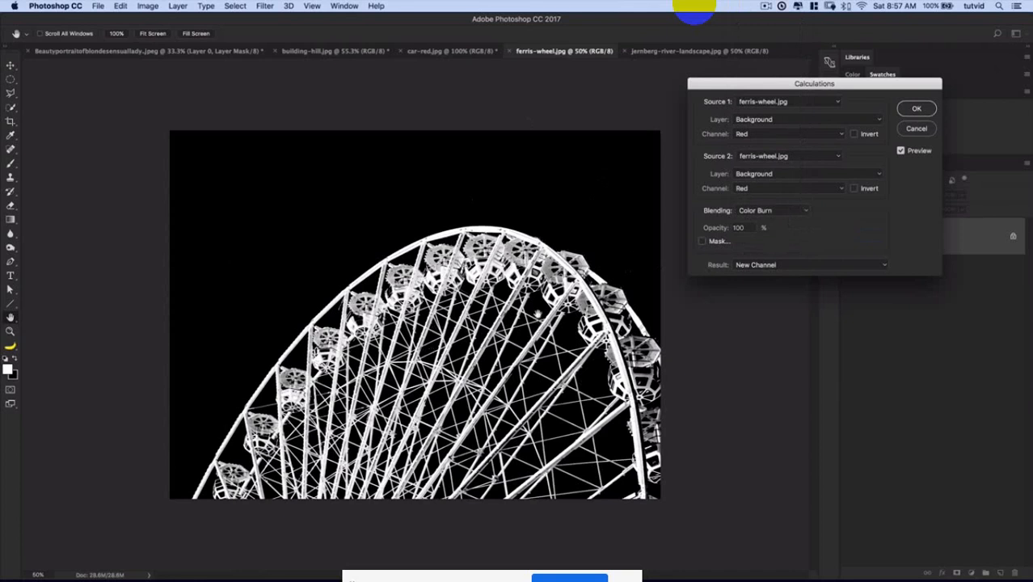
{"action": "left_click_drag", "start_coordinate": [828, 86], "coordinate": [646, 99]}
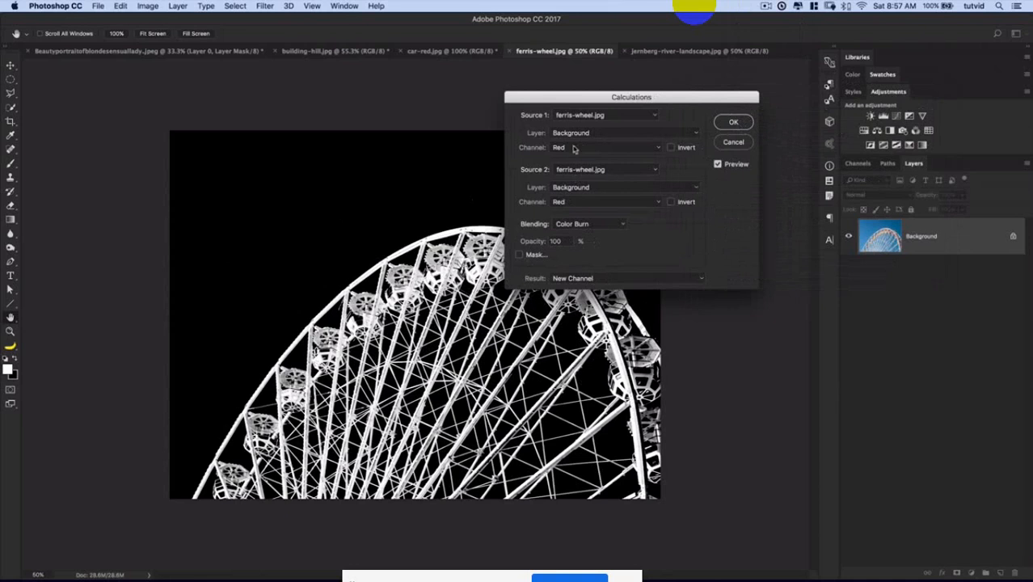
{"action": "left_click", "coordinate": [731, 125]}
{"action": "left_click", "coordinate": [564, 279]}
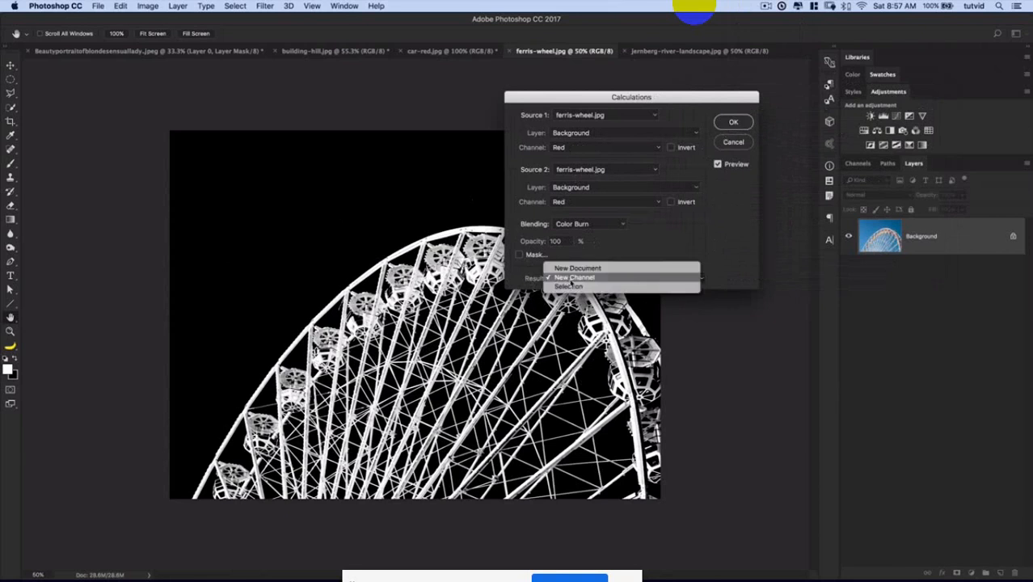
{"action": "left_click", "coordinate": [576, 279]}
{"action": "left_click", "coordinate": [734, 122]}
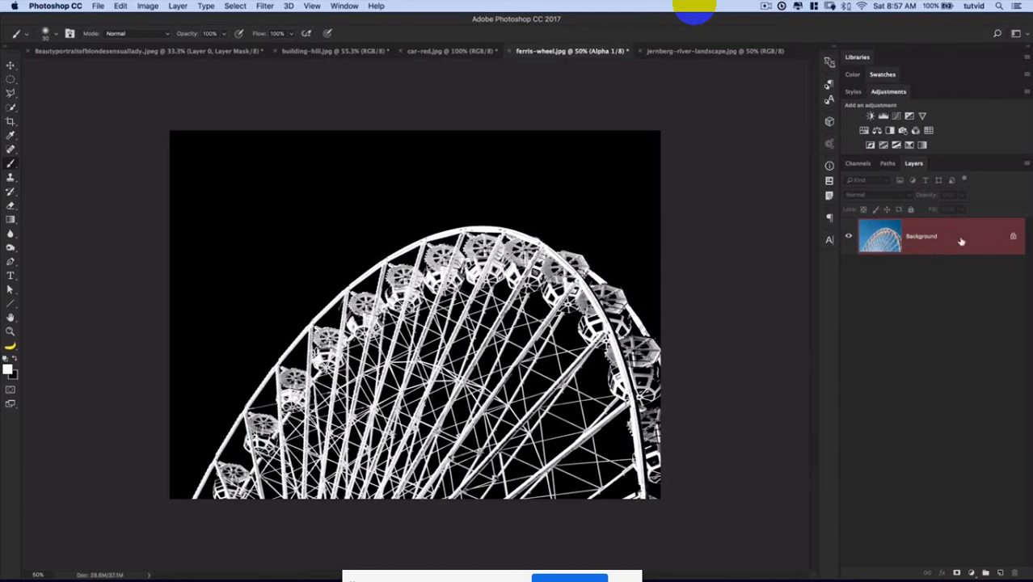
Check the Alpha 1 channel as a red overlay on the ferris wheel photo, hide it again and make the RGB composite active
{"action": "left_click", "coordinate": [858, 164]}
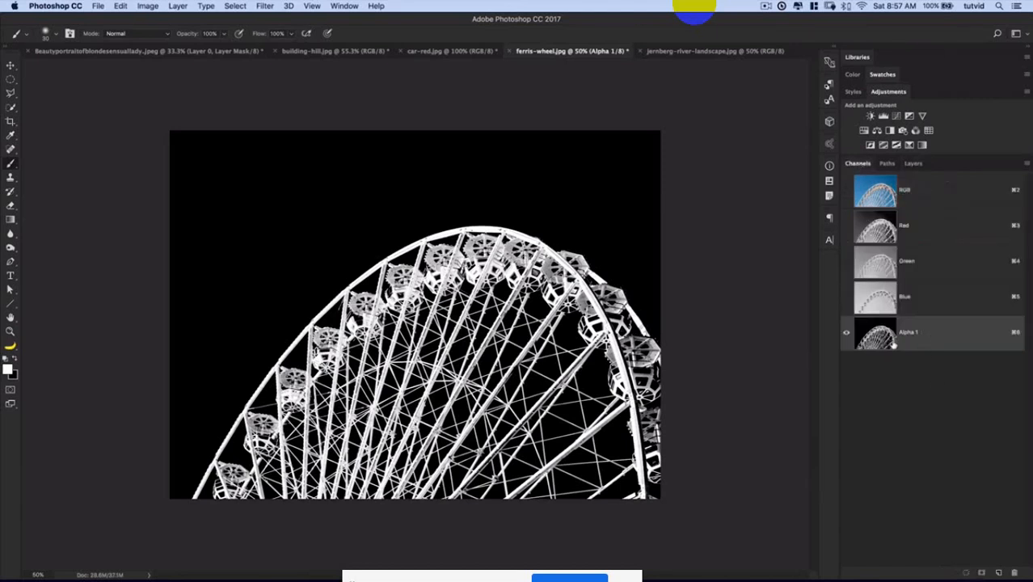
{"action": "left_click", "coordinate": [846, 190]}
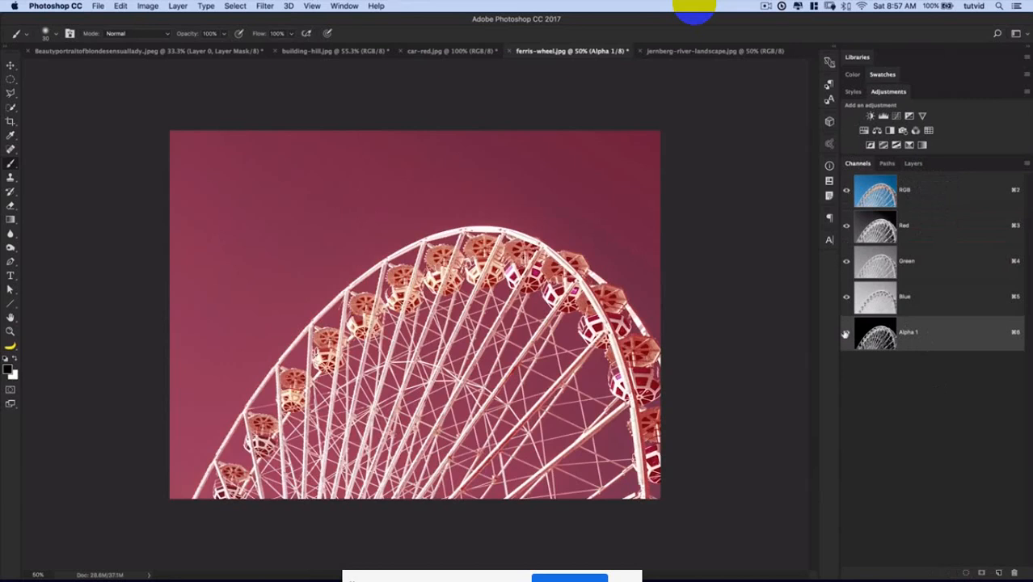
{"action": "left_click", "coordinate": [847, 334]}
{"action": "left_click", "coordinate": [913, 163]}
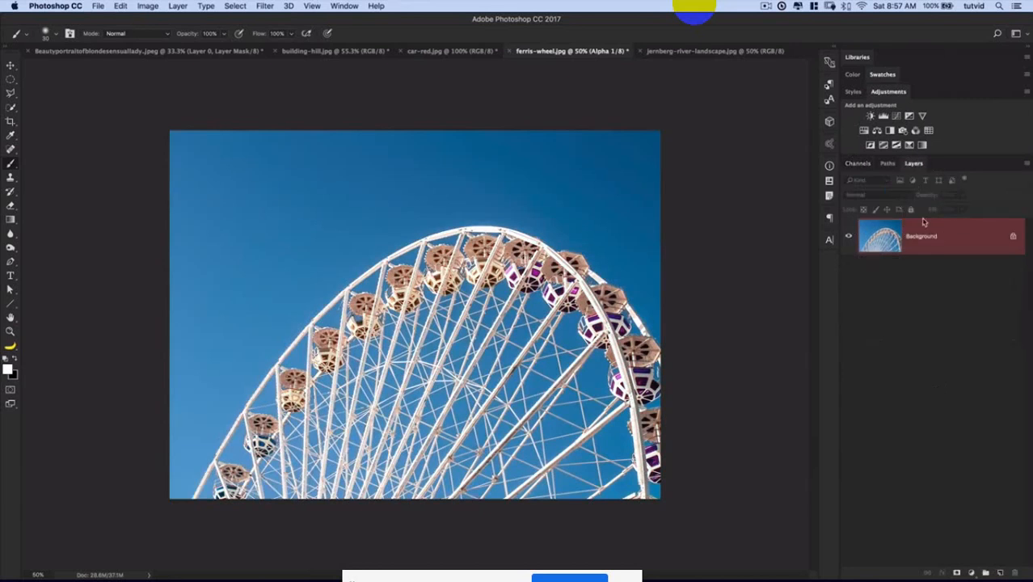
{"action": "left_click", "coordinate": [858, 163]}
{"action": "left_click", "coordinate": [932, 191]}
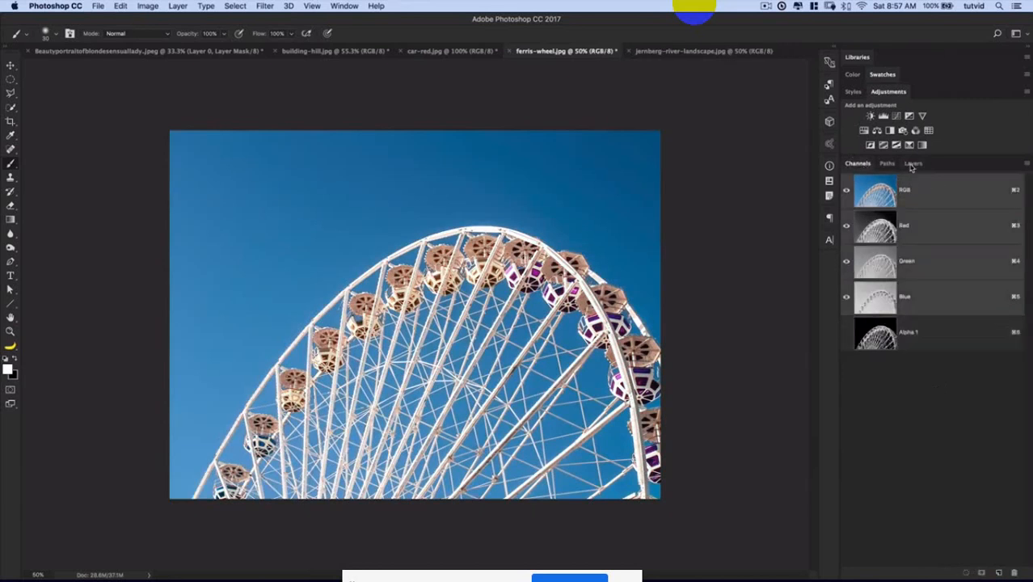
{"action": "left_click", "coordinate": [913, 163]}
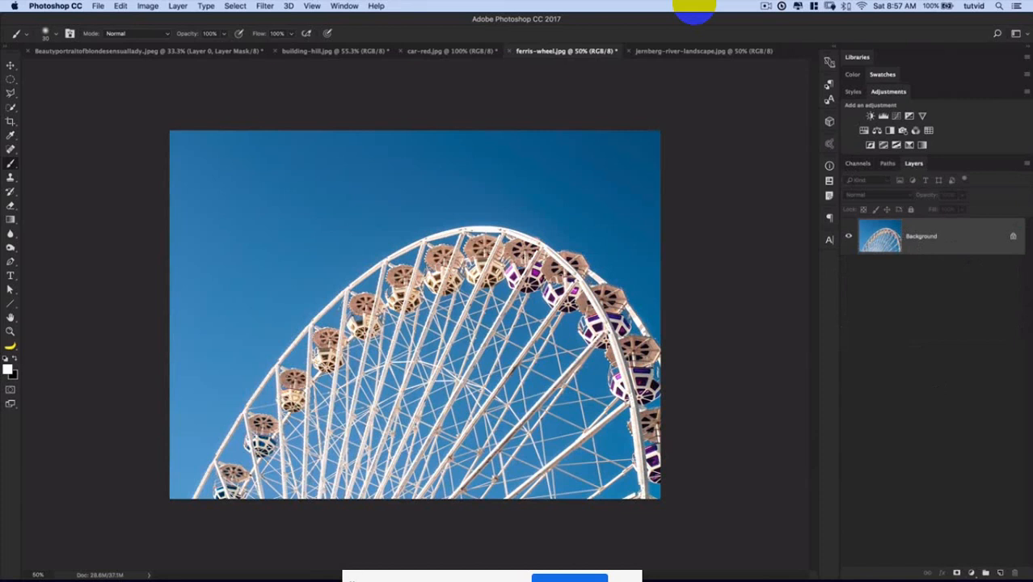
Brighten the Alpha 1 channel of the ferris wheel with Levels, setting the white input level to 150
{"action": "left_click", "coordinate": [857, 164]}
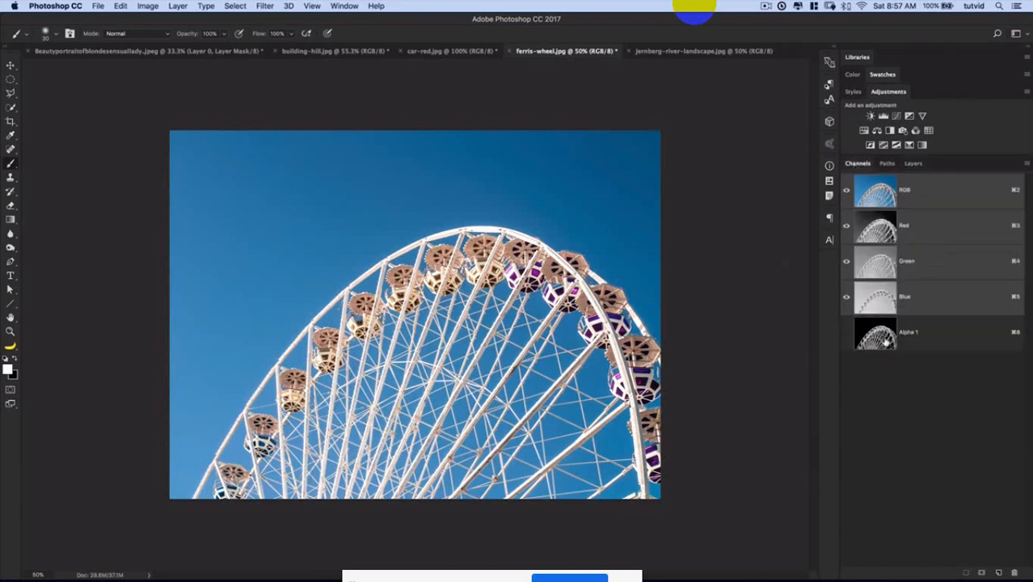
{"action": "left_click", "coordinate": [887, 341]}
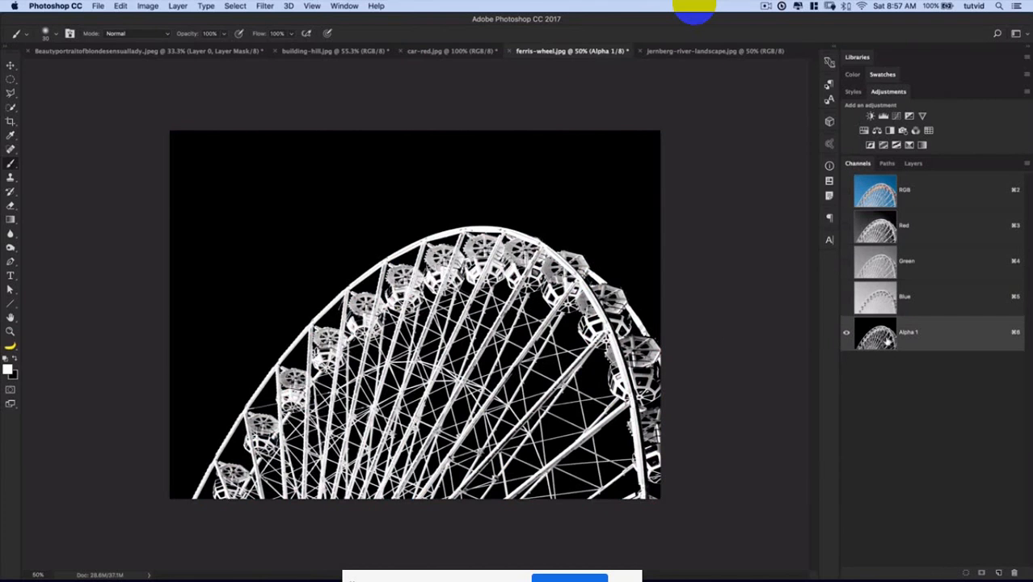
{"action": "key", "text": "super+l"}
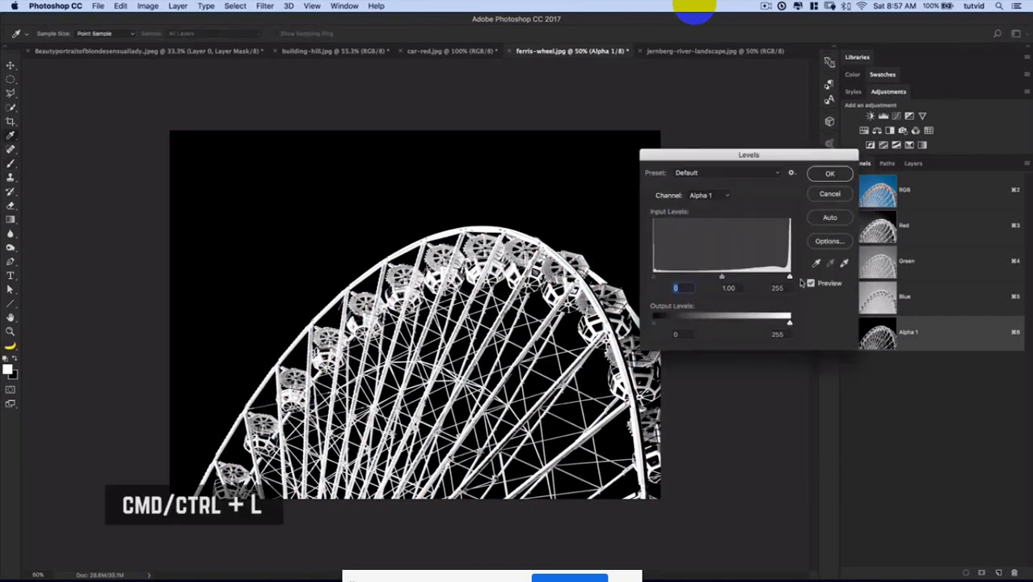
{"action": "left_click_drag", "start_coordinate": [793, 279], "coordinate": [733, 287]}
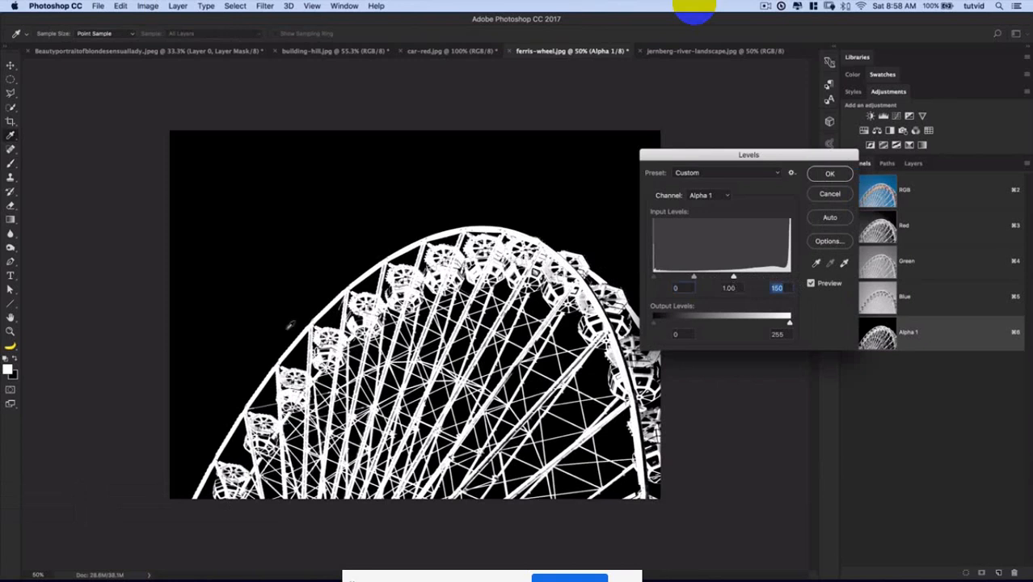
{"action": "left_click", "coordinate": [831, 175]}
Check the brightened Alpha 1 channel as an overlay on the colour photo and hide the channel again
{"action": "key", "text": "b"}
{"action": "left_click", "coordinate": [847, 191]}
{"action": "key", "text": "x"}
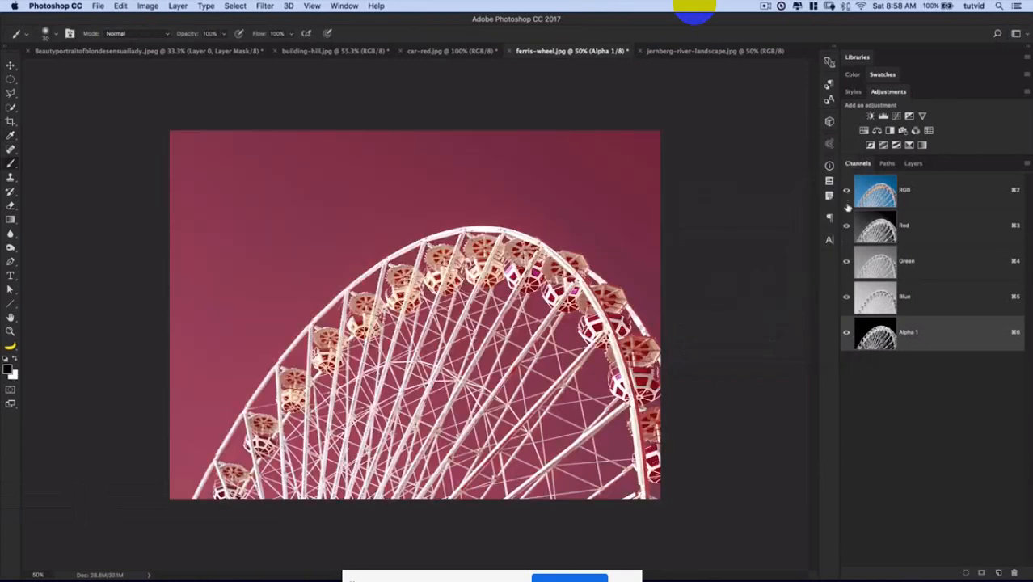
{"action": "left_click", "coordinate": [847, 334]}
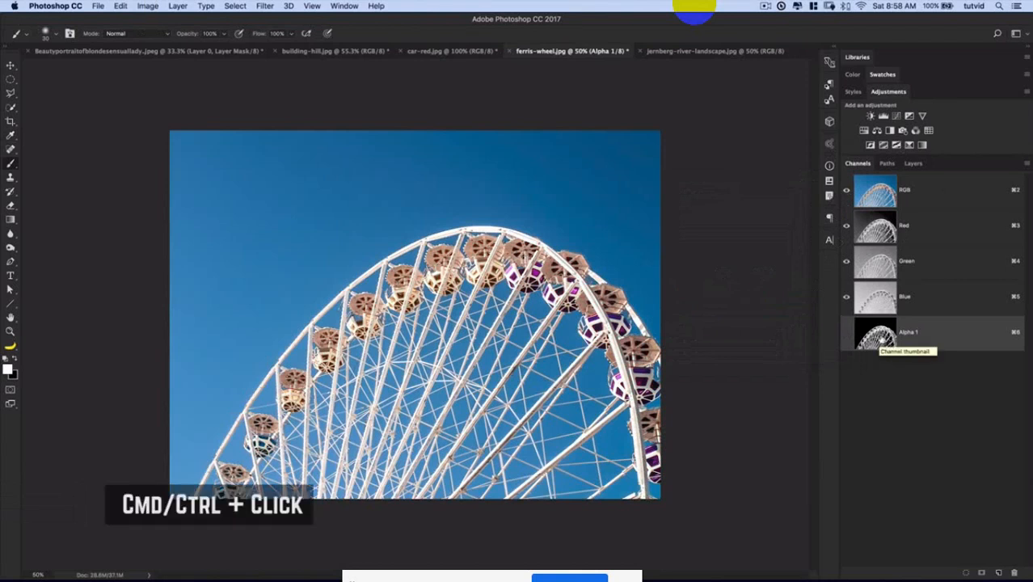
Load the Alpha 1 channel as a new selection and make the RGB composite active
{"action": "left_click", "coordinate": [235, 5]}
{"action": "left_click", "coordinate": [267, 231]}
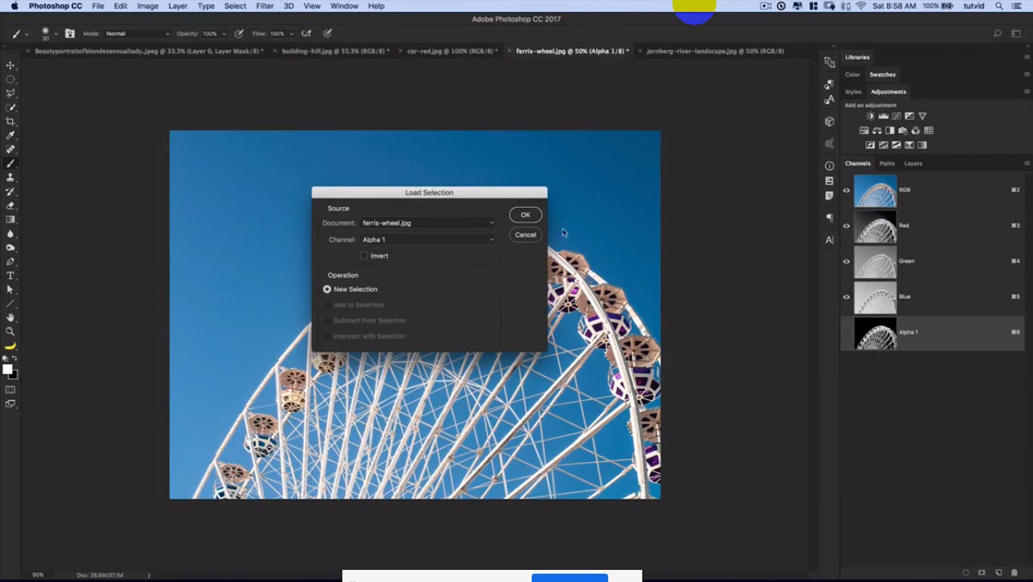
{"action": "left_click", "coordinate": [526, 215]}
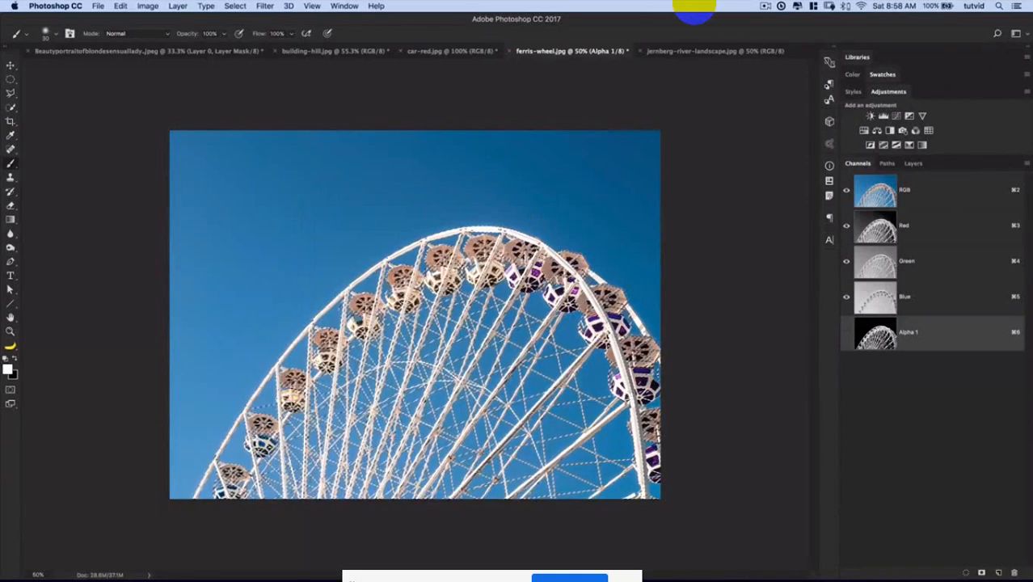
{"action": "left_click", "coordinate": [881, 184]}
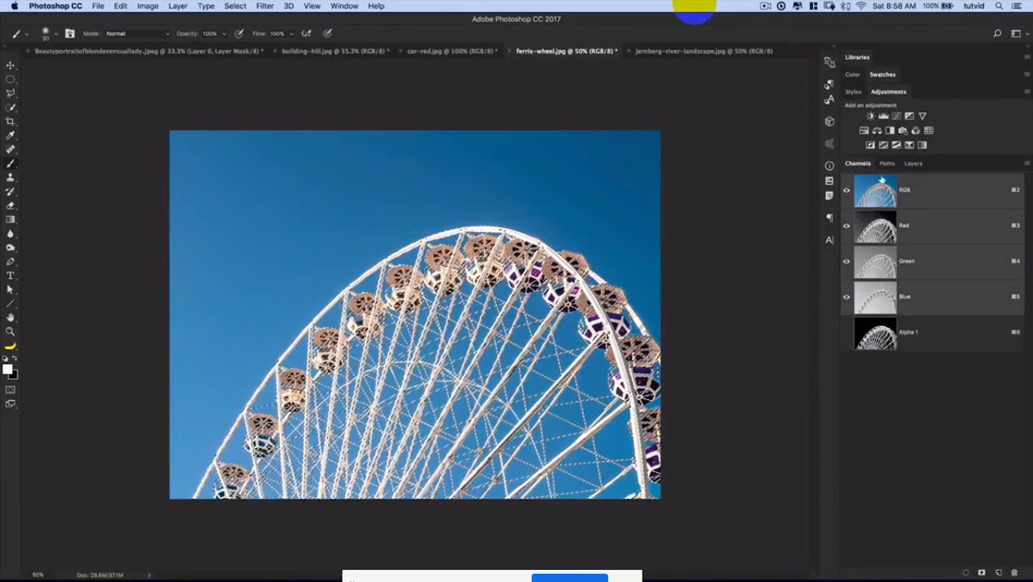
Copy the selected ferris wheel to a new layer and check the cut-out with the Background hidden briefly
{"action": "left_click", "coordinate": [911, 163]}
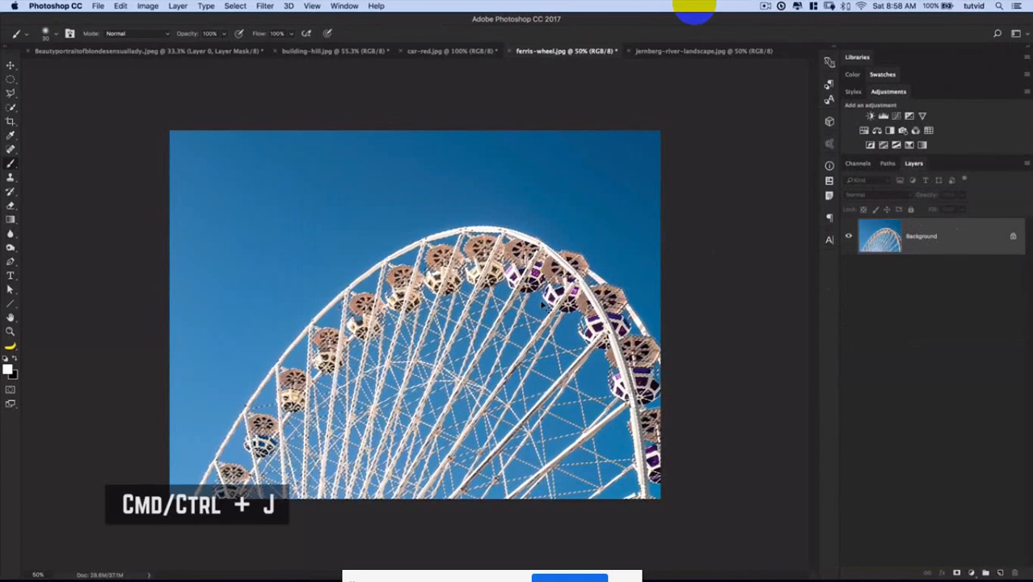
{"action": "key", "text": "super+j"}
{"action": "left_click", "coordinate": [849, 274]}
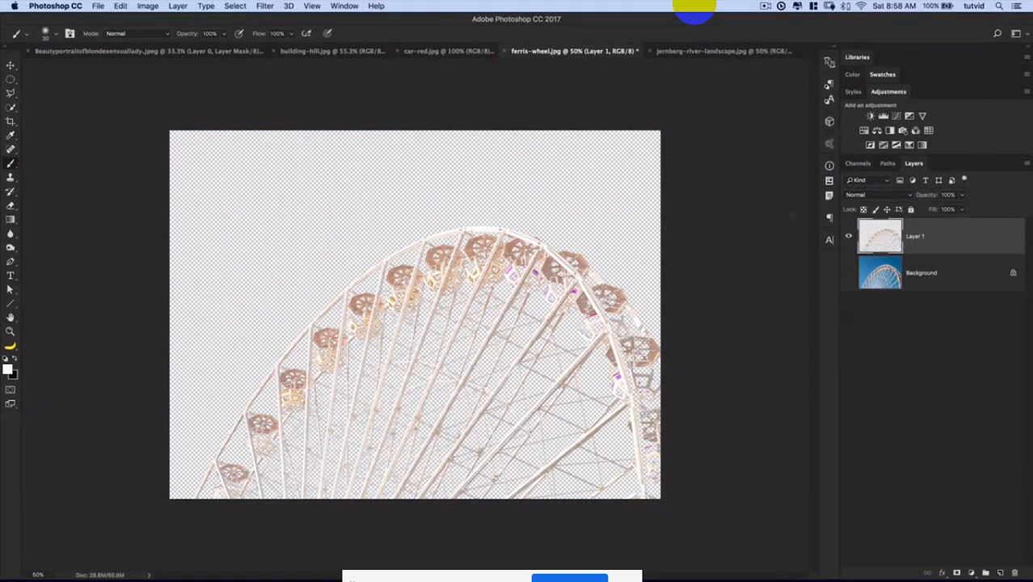
{"action": "left_click", "coordinate": [849, 273]}
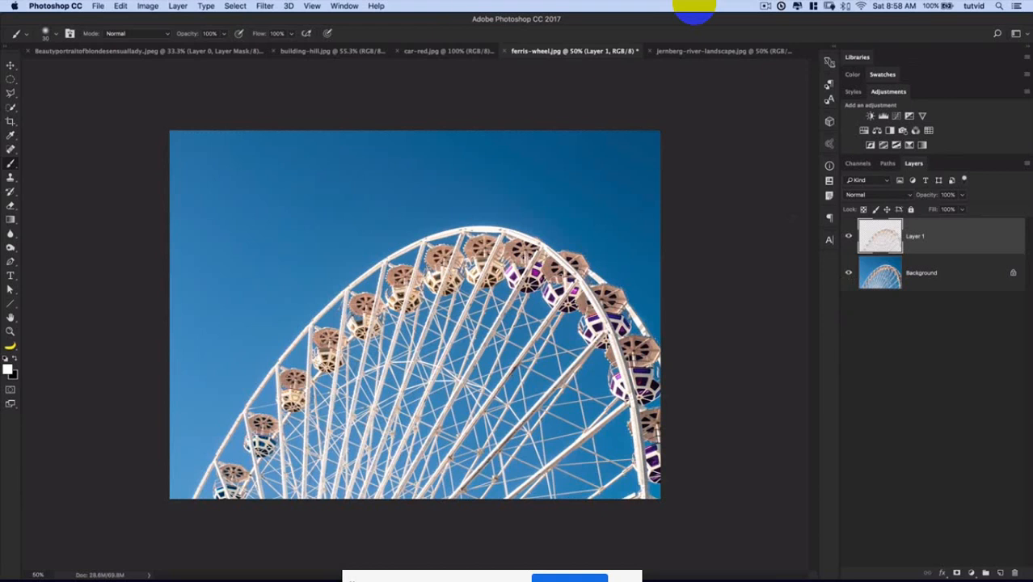
Try the ferris wheel selection as a layer mask on the original photo layer, and undo the masking
{"action": "left_click", "coordinate": [848, 273]}
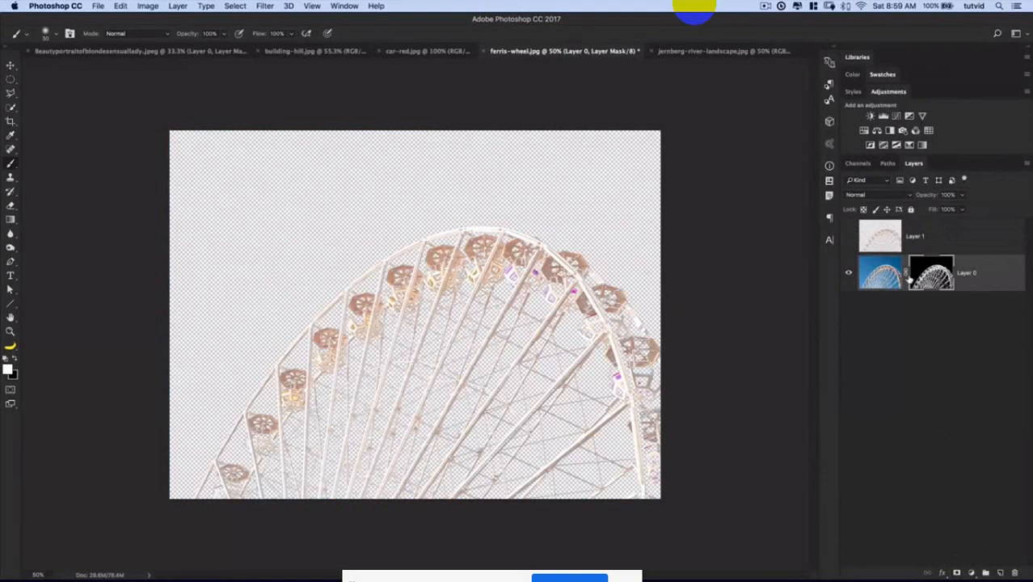
{"action": "key", "text": "super+alt+z"}
{"action": "key", "text": "super+alt+z"}
{"action": "key", "text": "super+alt+z"}
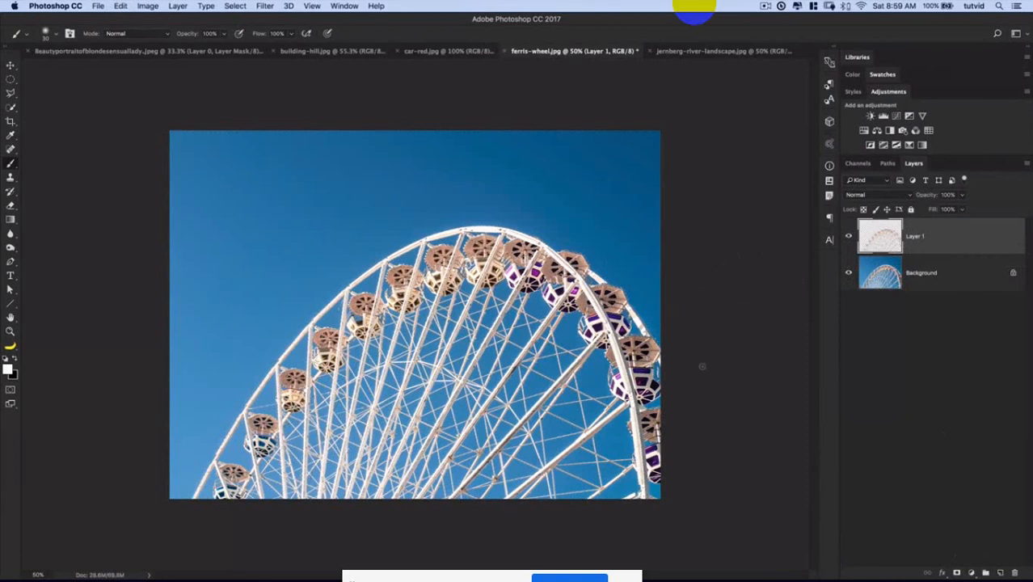
Switch to the car-red.jpg document and show its whole street scene
{"action": "left_click", "coordinate": [455, 53]}
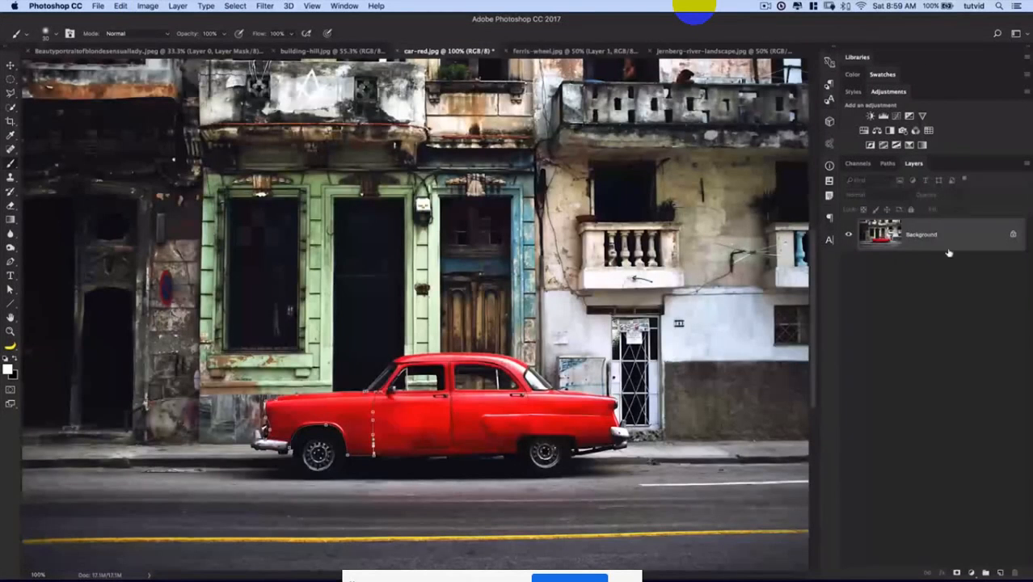
{"action": "left_click", "coordinate": [887, 164]}
{"action": "left_click", "coordinate": [914, 163]}
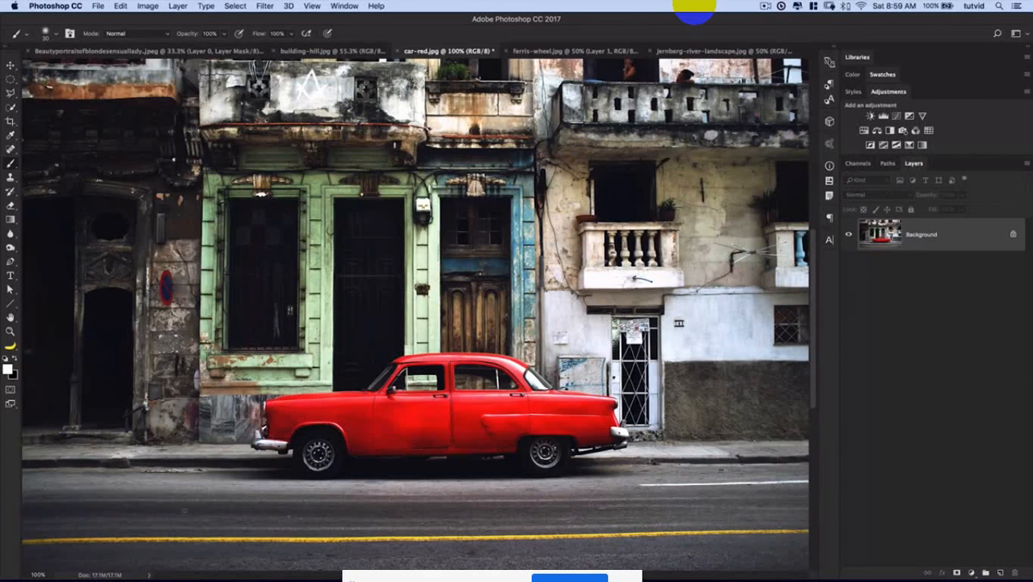
{"action": "key", "text": "super+minus"}
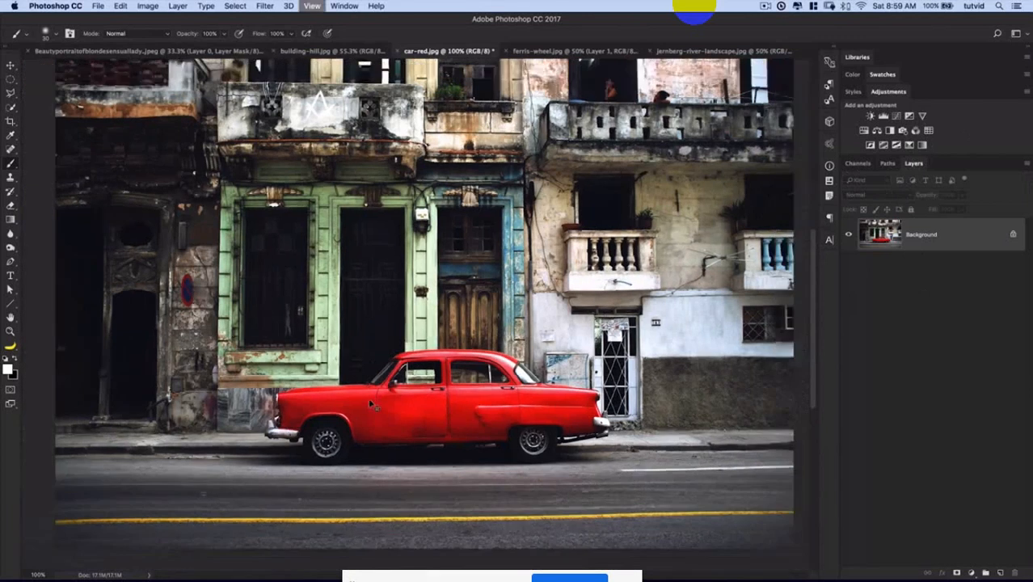
Select the yellow road line with Color Range set to Yellows, and deselect it
{"action": "left_click", "coordinate": [236, 6]}
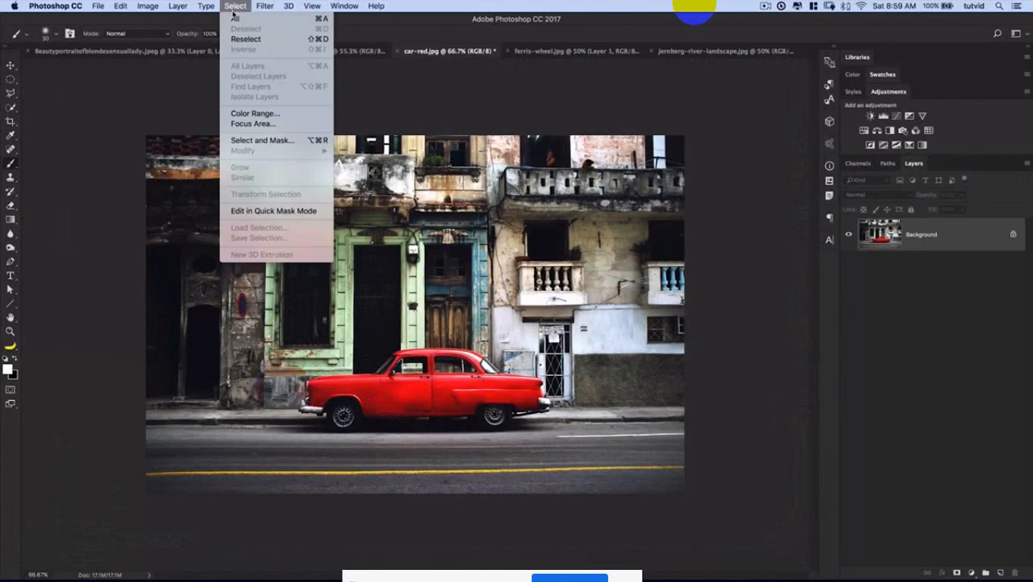
{"action": "key", "text": "Escape"}
{"action": "left_click", "coordinate": [236, 6]}
{"action": "left_click", "coordinate": [261, 115]}
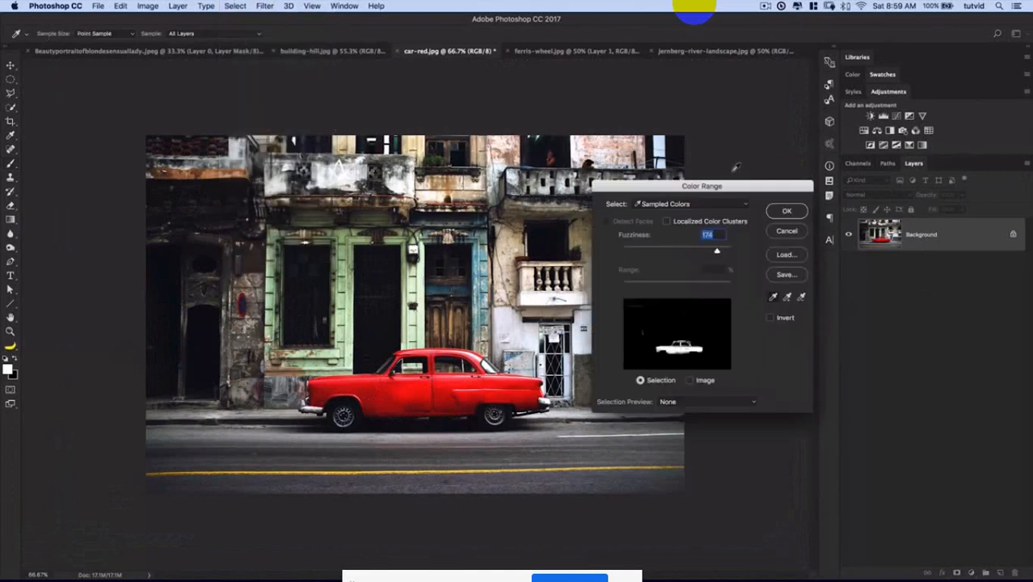
{"action": "left_click_drag", "start_coordinate": [732, 185], "coordinate": [663, 124]}
{"action": "left_click", "coordinate": [655, 143]}
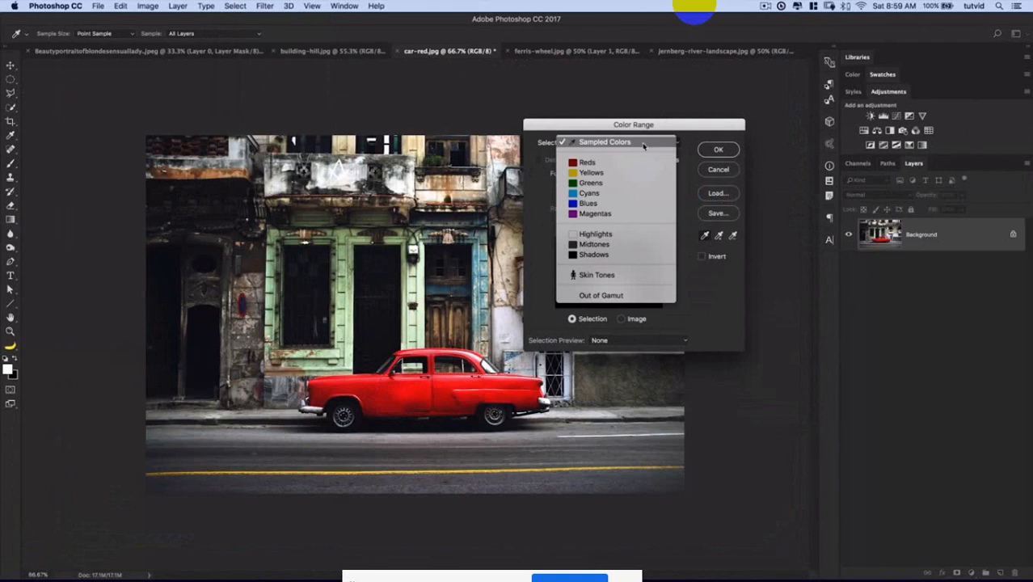
{"action": "left_click", "coordinate": [590, 172]}
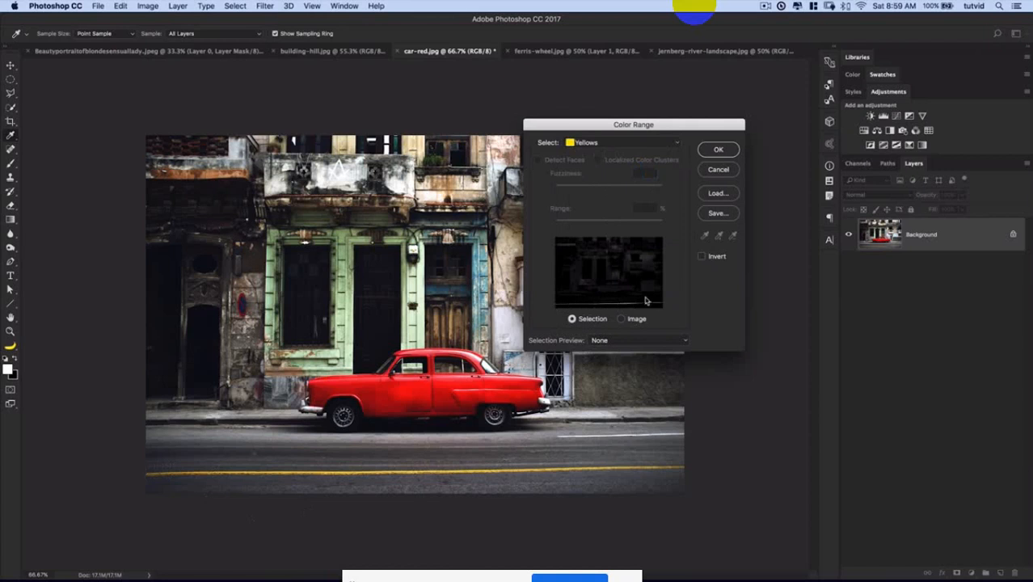
{"action": "left_click", "coordinate": [718, 150]}
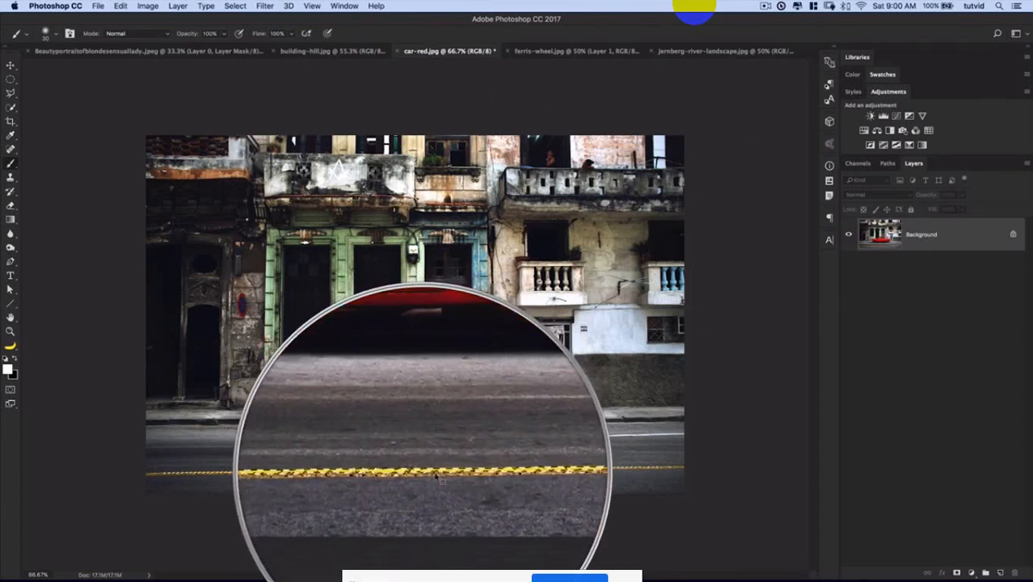
{"action": "key", "text": "super+d"}
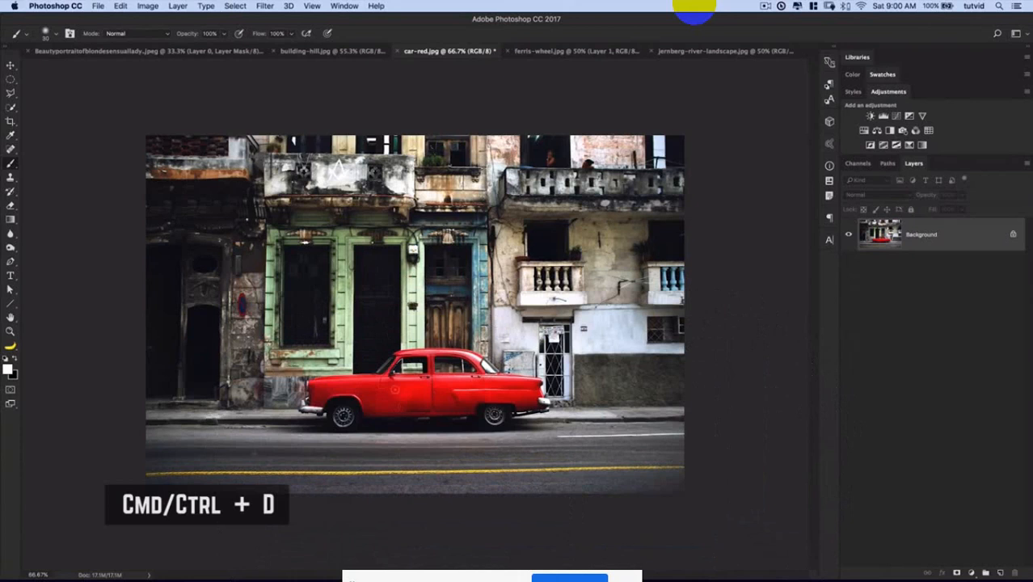
Reopen Color Range, preview the Reds range, and set the selection method back to Sampled Colors
{"action": "left_click", "coordinate": [206, 5]}
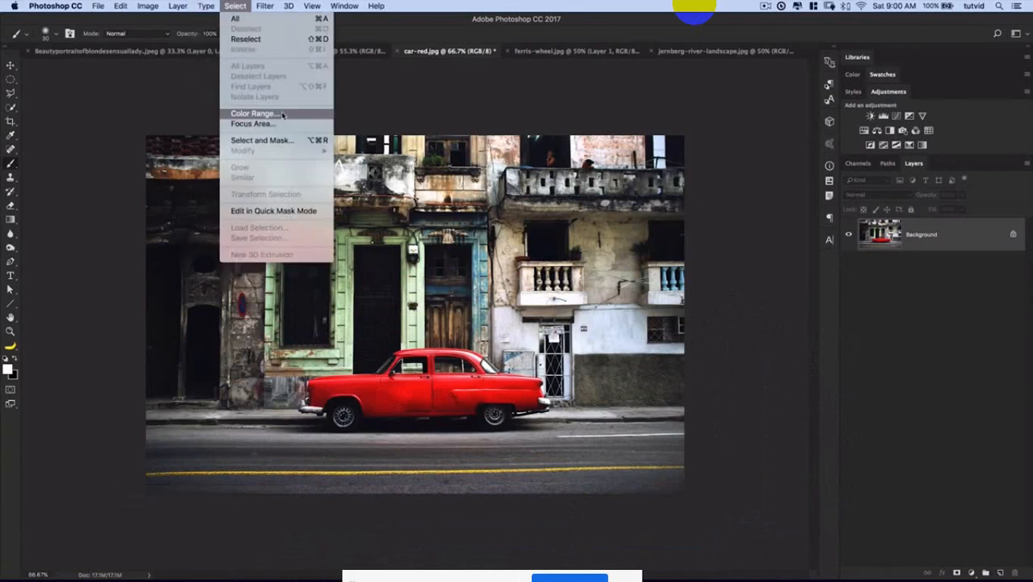
{"action": "left_click", "coordinate": [252, 113]}
{"action": "left_click", "coordinate": [610, 141]}
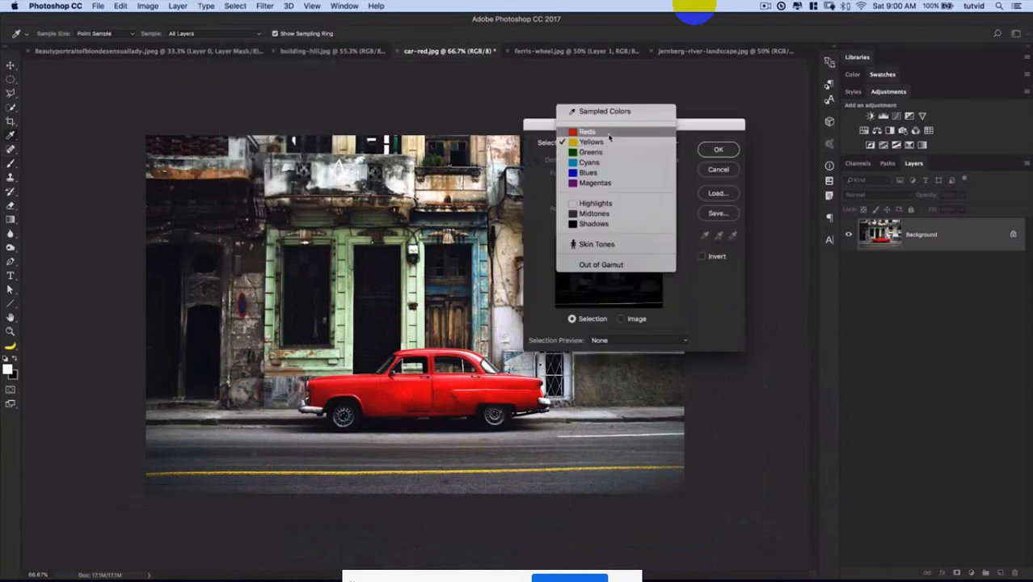
{"action": "left_click", "coordinate": [602, 141]}
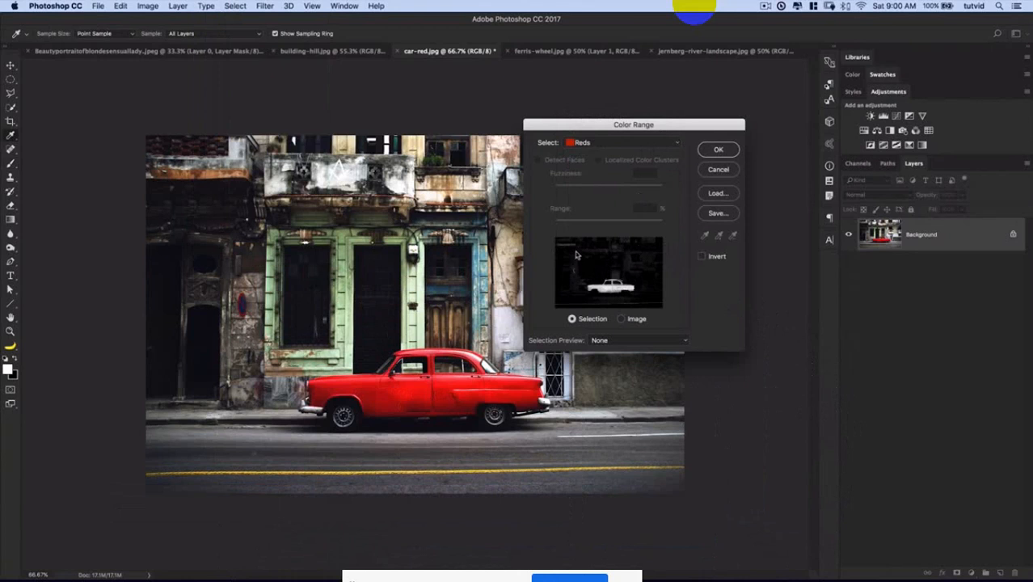
{"action": "left_click", "coordinate": [620, 145]}
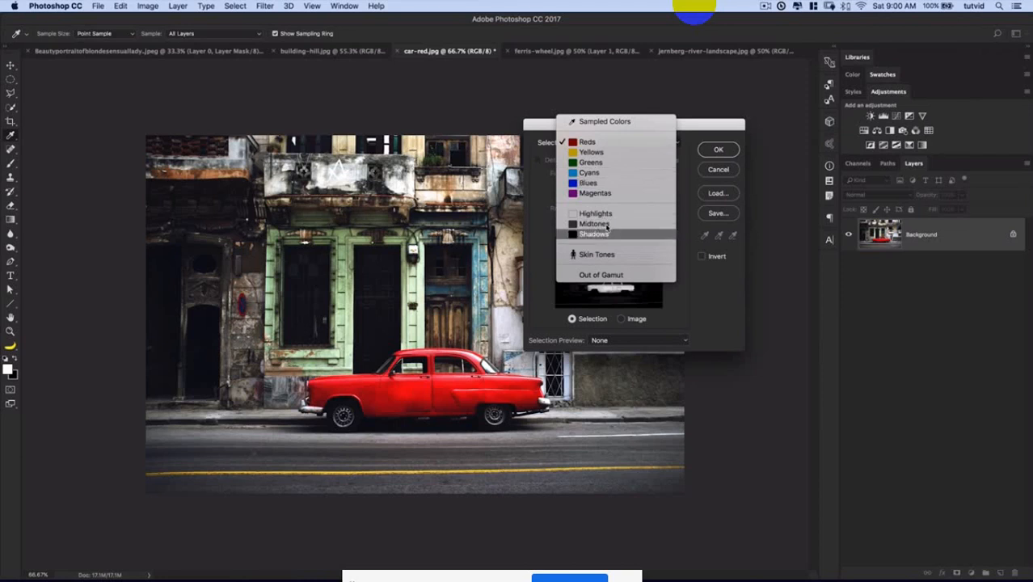
{"action": "left_click", "coordinate": [609, 122]}
{"action": "left_click_drag", "start_coordinate": [634, 126], "coordinate": [728, 107]}
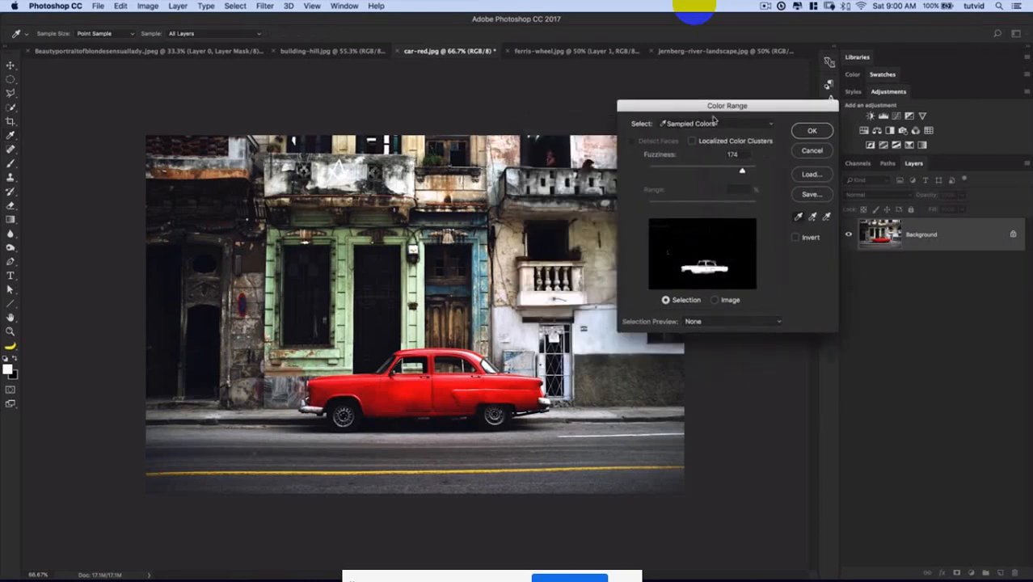
Set the Color Range fuzziness to 137 and sample the red paint on the car's front fender
{"action": "left_click_drag", "start_coordinate": [741, 171], "coordinate": [722, 170]}
{"action": "left_click", "coordinate": [439, 320]}
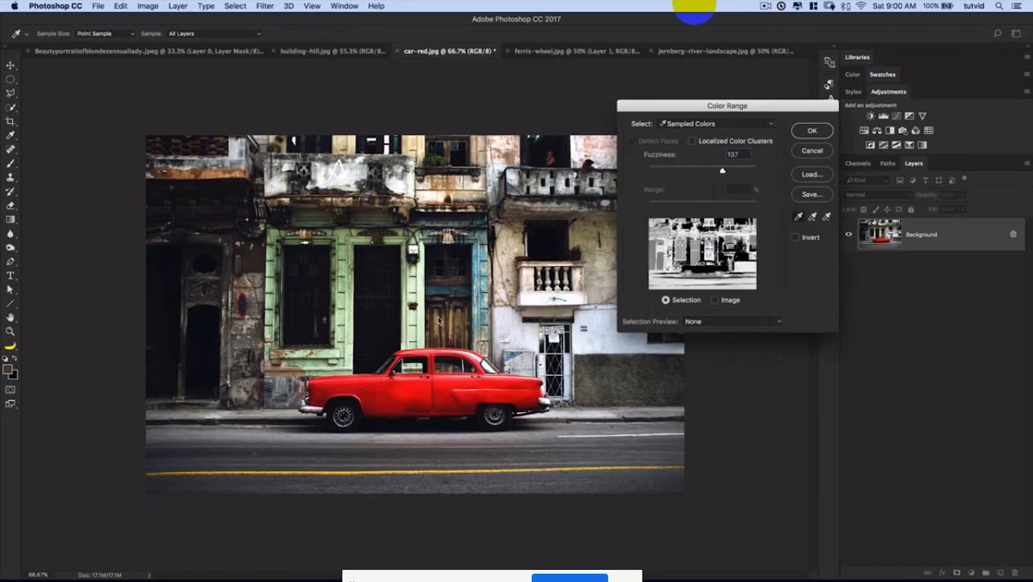
{"action": "left_click", "coordinate": [352, 393]}
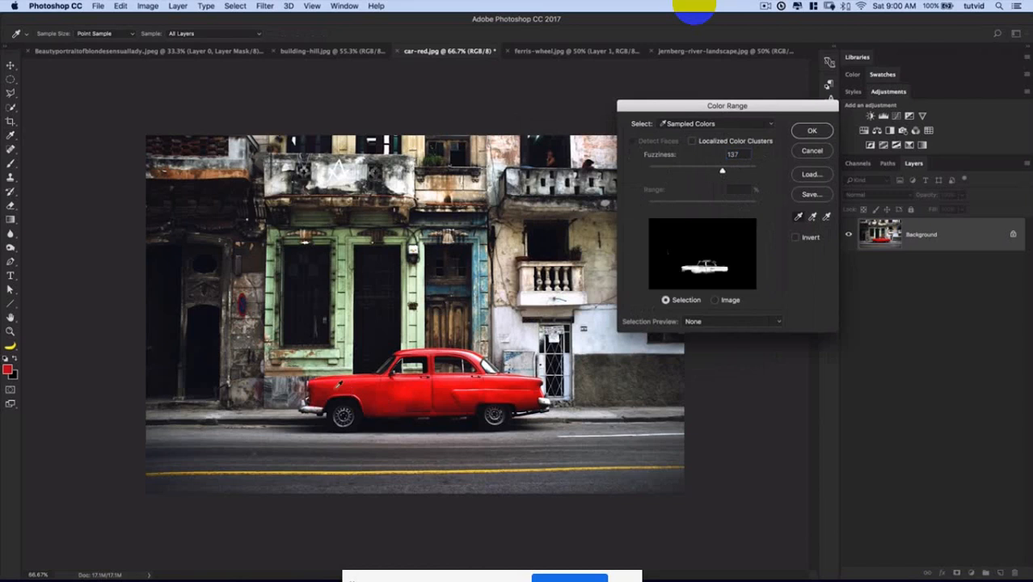
Add more reds from the car's fender and front door to the sample, set the fuzziness to 148 and accept the selection
{"action": "left_click", "coordinate": [361, 387], "text": "shift"}
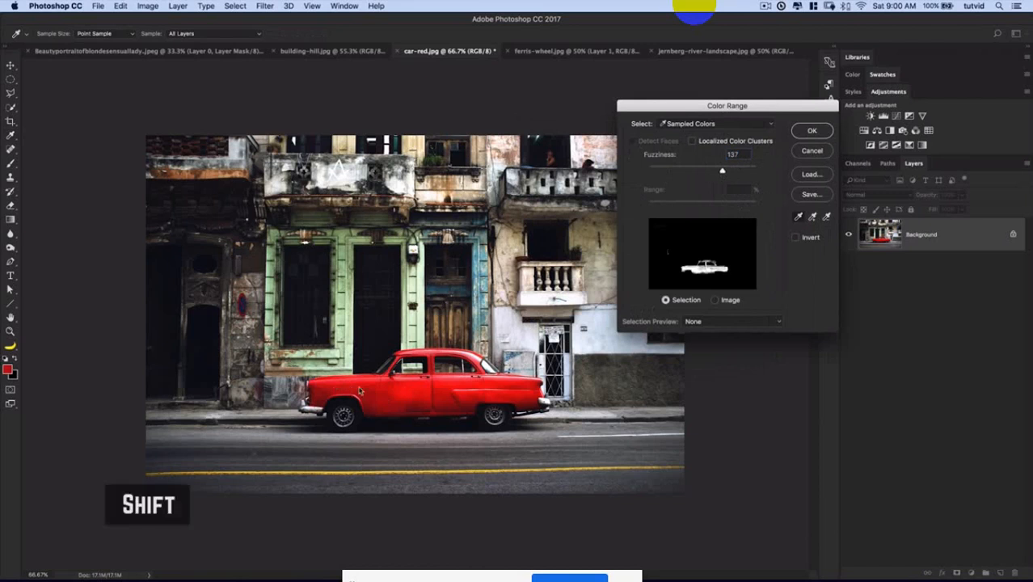
{"action": "left_click", "coordinate": [400, 387], "text": "shift"}
{"action": "mouse_move", "coordinate": [722, 170]}
{"action": "left_mouse_down"}
{"action": "mouse_move", "coordinate": [696, 173]}
{"action": "mouse_move", "coordinate": [729, 178]}
{"action": "left_mouse_up"}
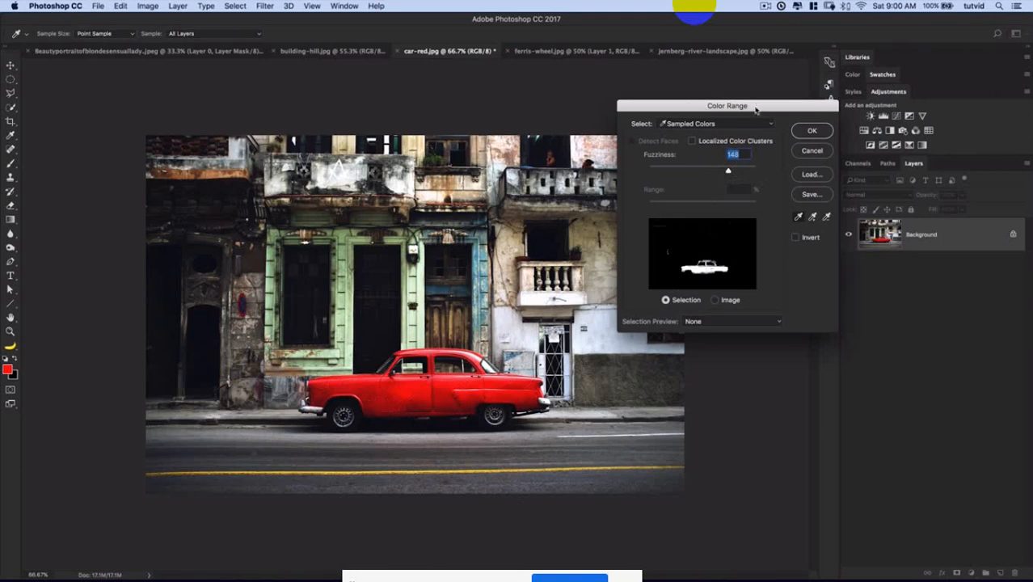
{"action": "left_click_drag", "start_coordinate": [756, 109], "coordinate": [728, 109]}
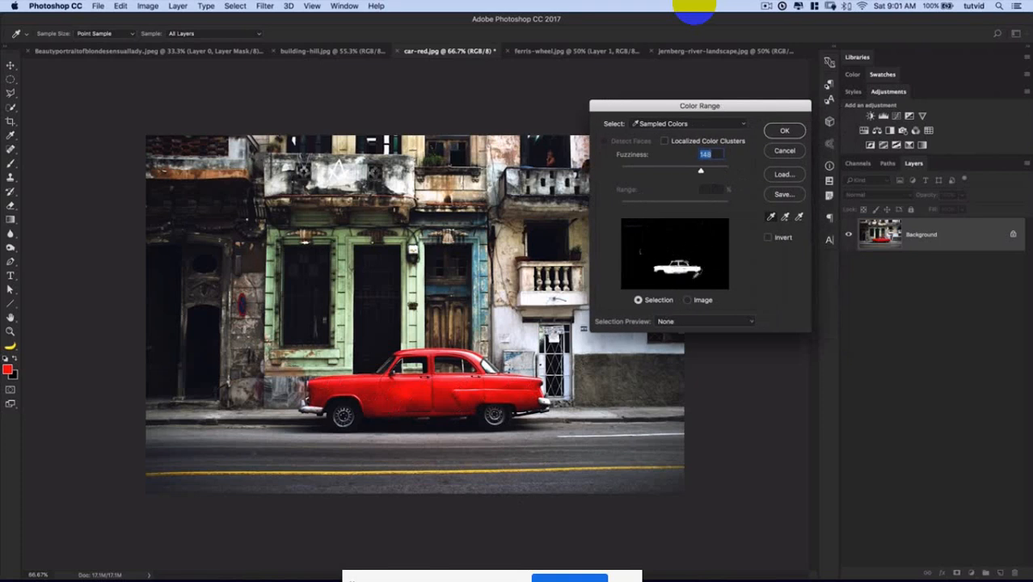
{"action": "left_click", "coordinate": [783, 131]}
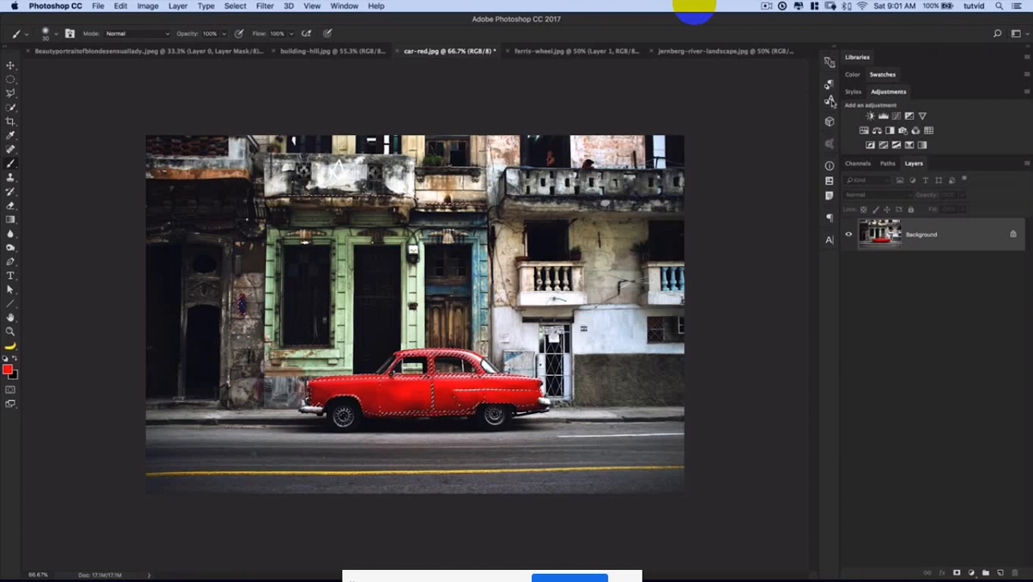
Add a Hue/Saturation adjustment to the selected car paint with hue -26, saturation +50 and lightness -26
{"action": "left_click", "coordinate": [864, 132]}
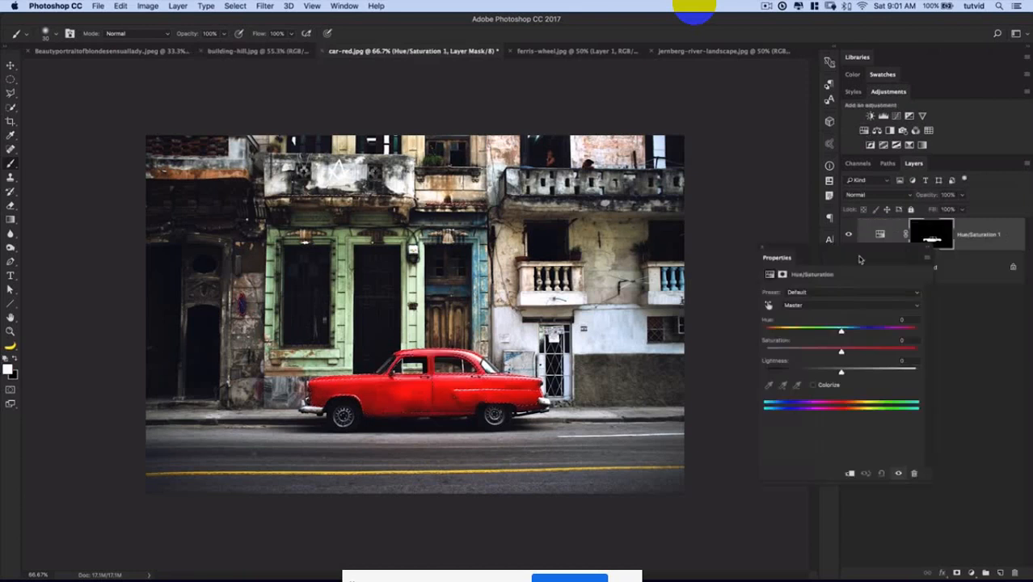
{"action": "left_click_drag", "start_coordinate": [858, 259], "coordinate": [773, 143]}
{"action": "left_click_drag", "start_coordinate": [755, 214], "coordinate": [792, 237]}
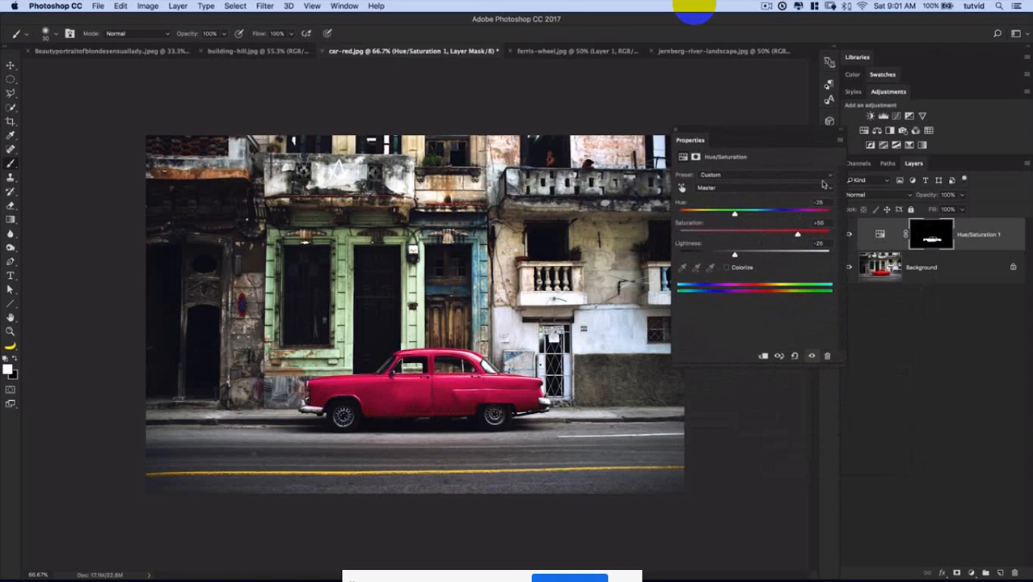
{"action": "left_click_drag", "start_coordinate": [697, 131], "coordinate": [828, 266]}
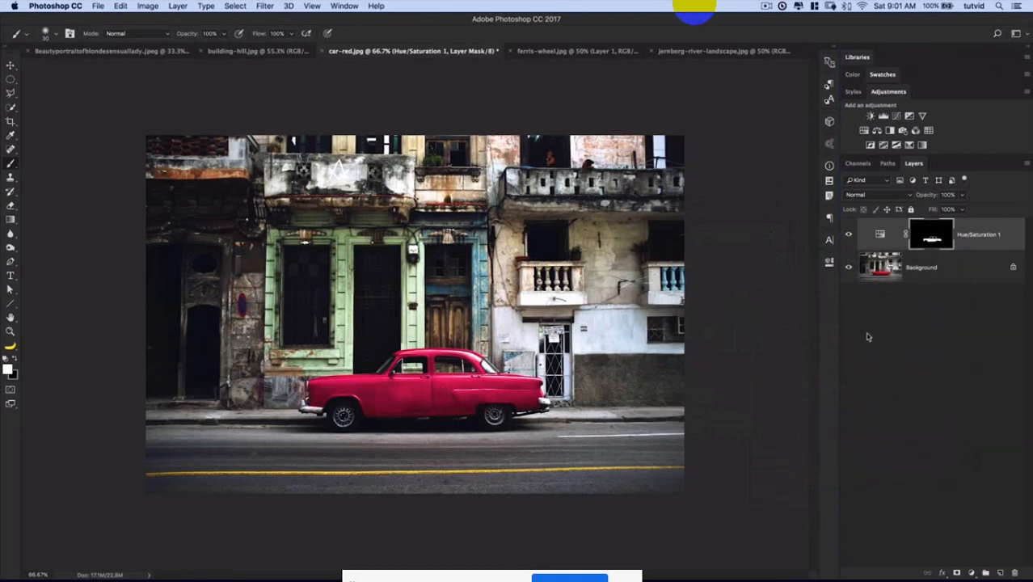
Load the Hue/Saturation mask as a selection, hide that adjustment and copy the car paint from Background onto its own layer
{"action": "left_click", "coordinate": [932, 236], "text": "super"}
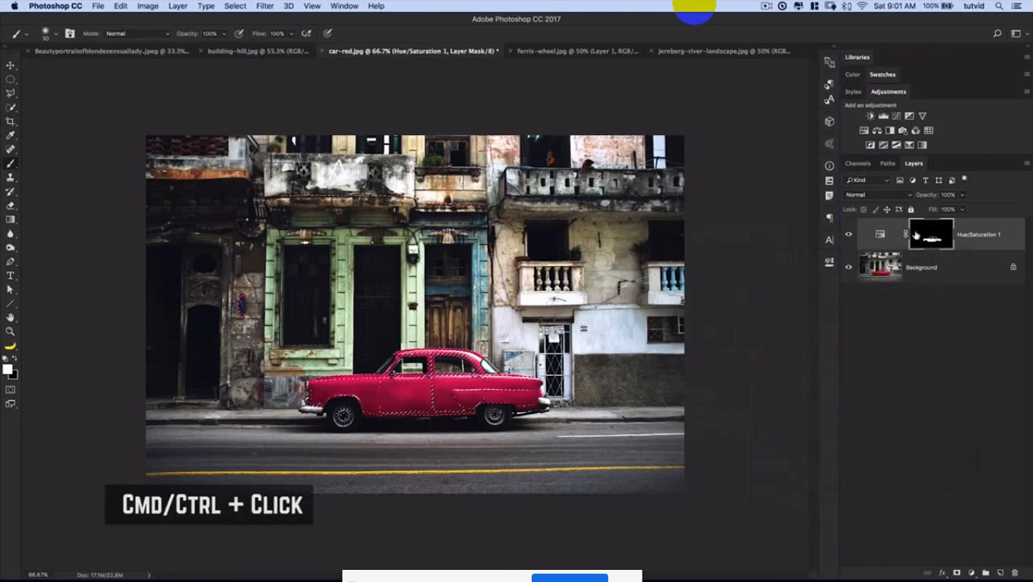
{"action": "left_click", "coordinate": [848, 235]}
{"action": "left_click", "coordinate": [890, 270]}
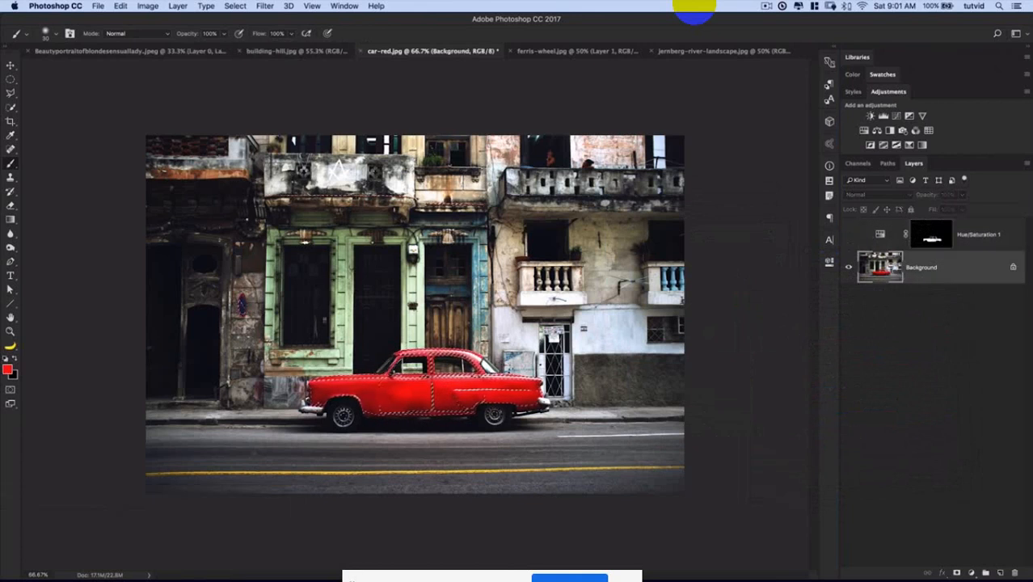
{"action": "key", "text": "super+j"}
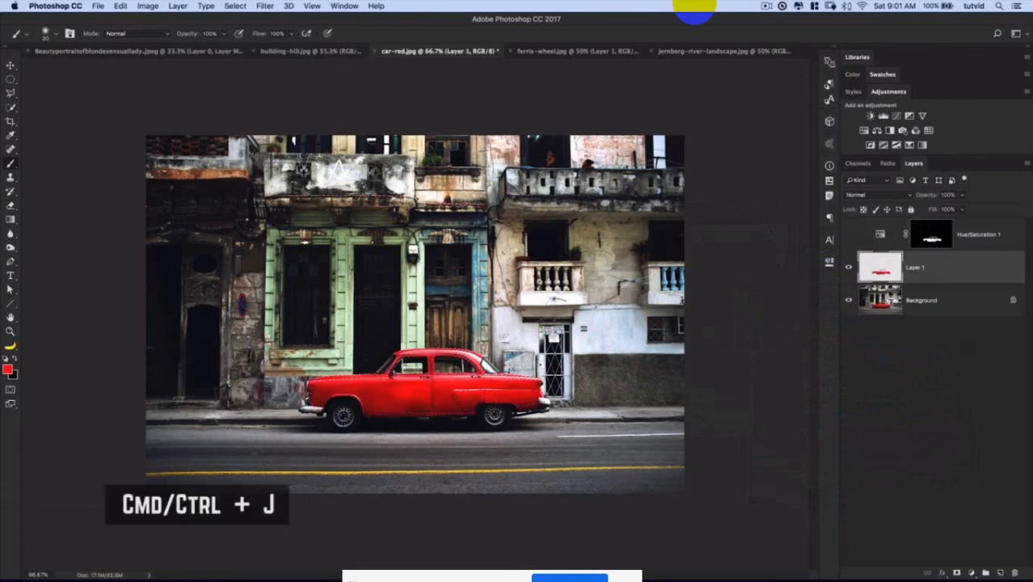
{"action": "left_click", "coordinate": [848, 300]}
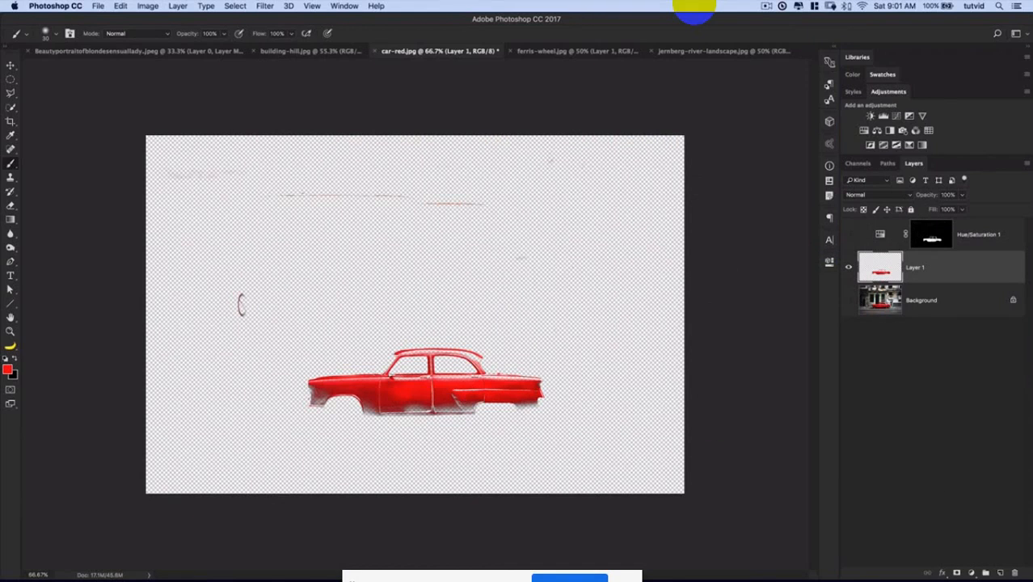
{"action": "left_click", "coordinate": [848, 300]}
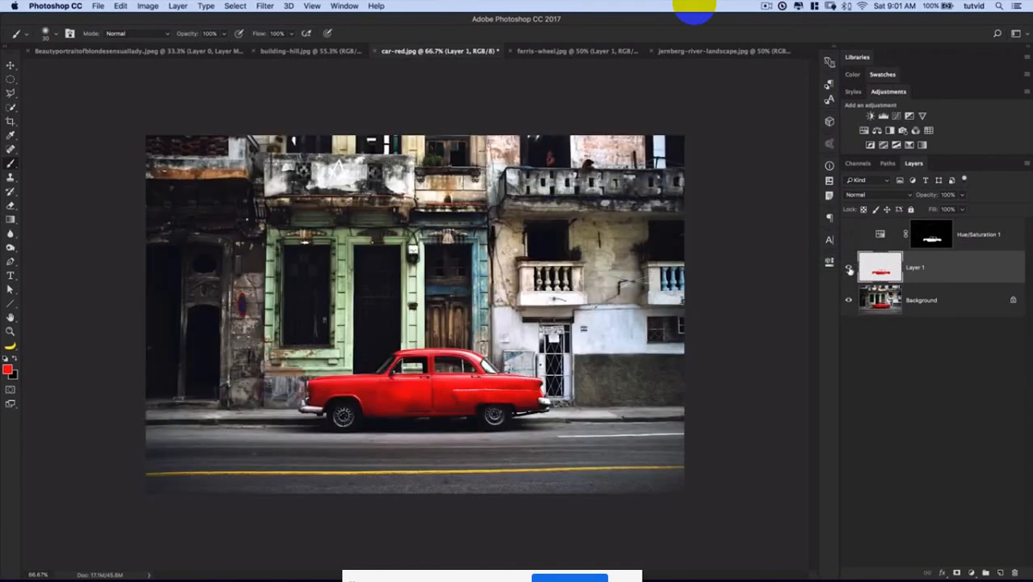
Hide the copied car layer, show the Hue/Saturation adjustment again and inspect its mask on its own
{"action": "left_click", "coordinate": [848, 267]}
{"action": "left_click", "coordinate": [848, 236]}
{"action": "left_click", "coordinate": [883, 237]}
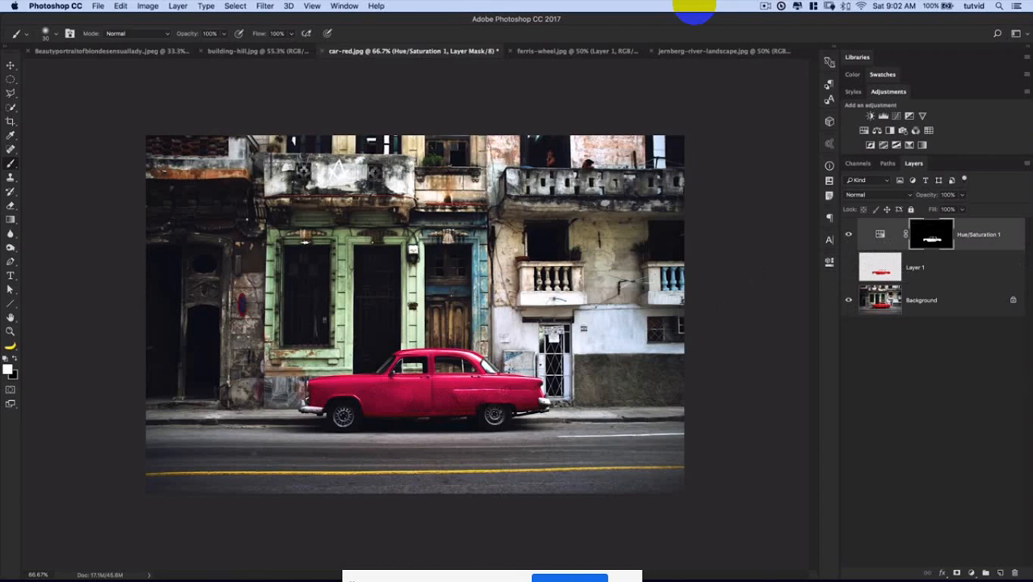
{"action": "left_click", "coordinate": [932, 239], "text": "alt"}
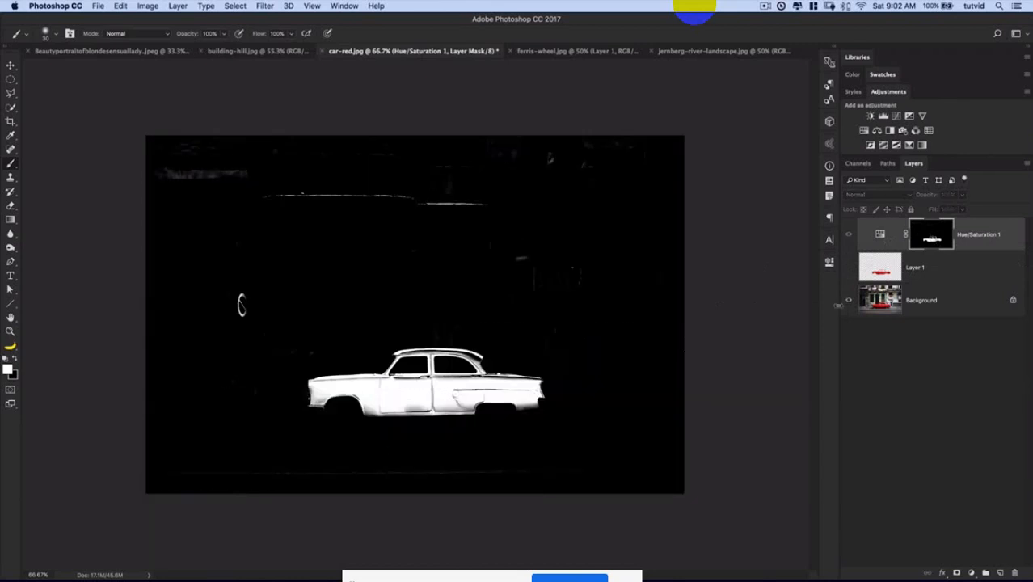
{"action": "left_click", "coordinate": [928, 239], "text": "alt"}
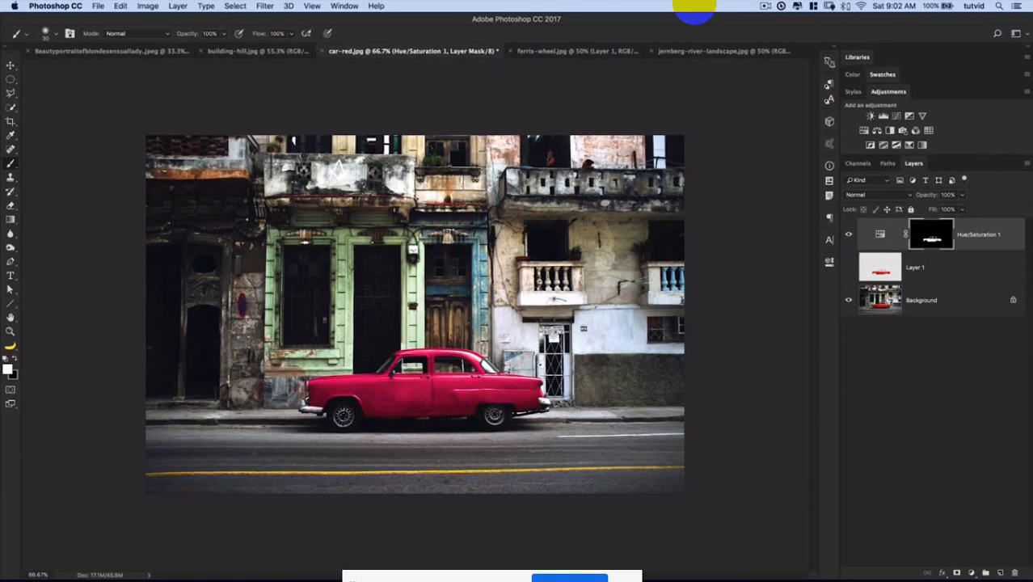
Enter Quick Mask mode in jernberg-river-landscape.jpg and accept the options with red at 85% opacity indicating selected areas
{"action": "left_click", "coordinate": [697, 51]}
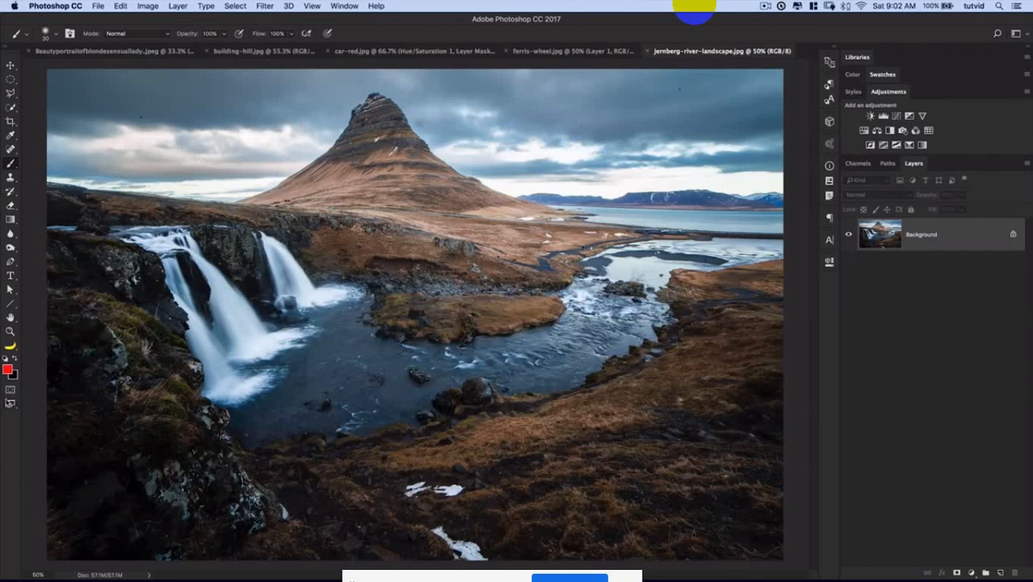
{"action": "double_click", "coordinate": [10, 391]}
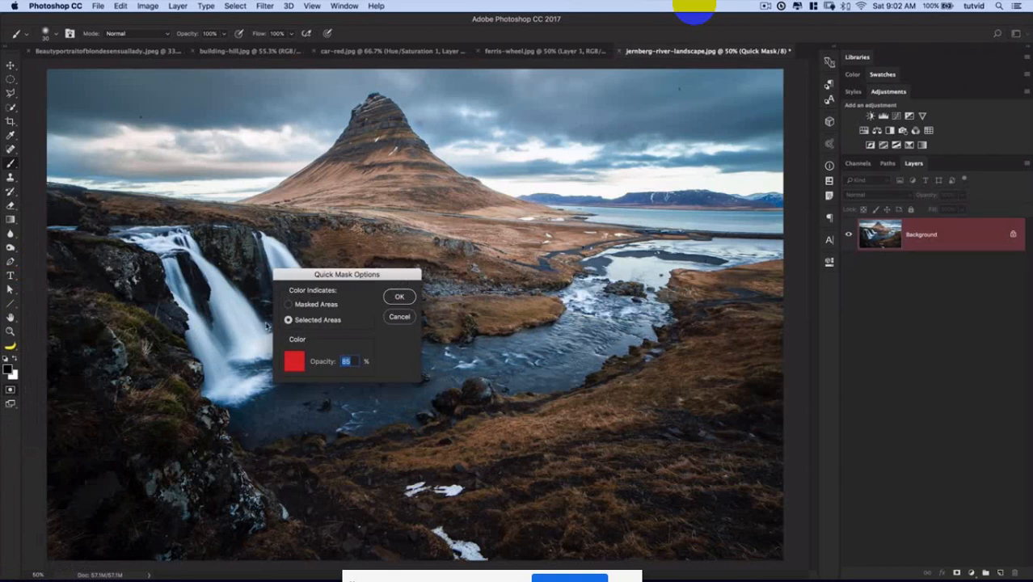
{"action": "left_click_drag", "start_coordinate": [343, 274], "coordinate": [234, 221]}
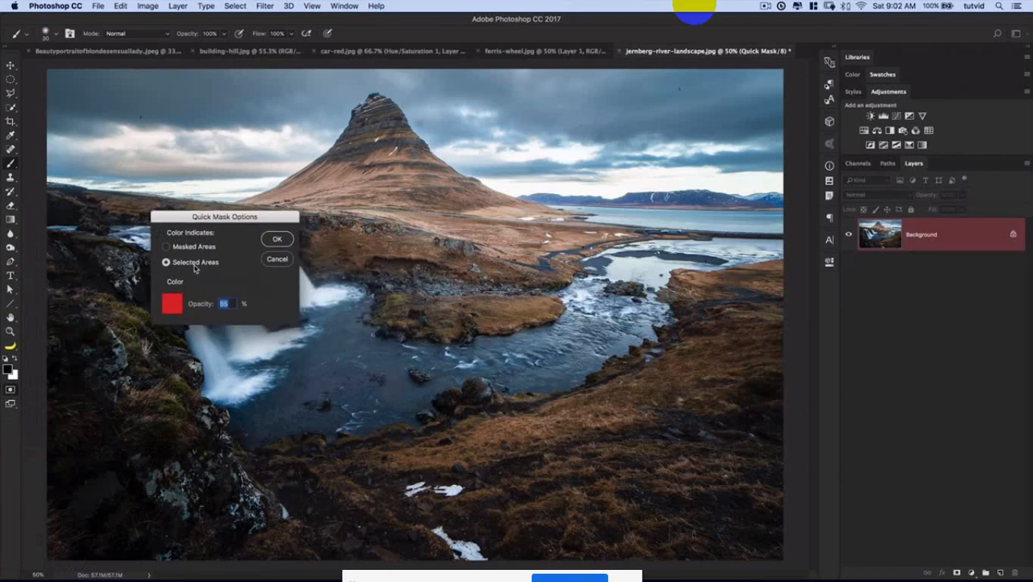
{"action": "left_click", "coordinate": [175, 304]}
{"action": "left_click", "coordinate": [623, 198]}
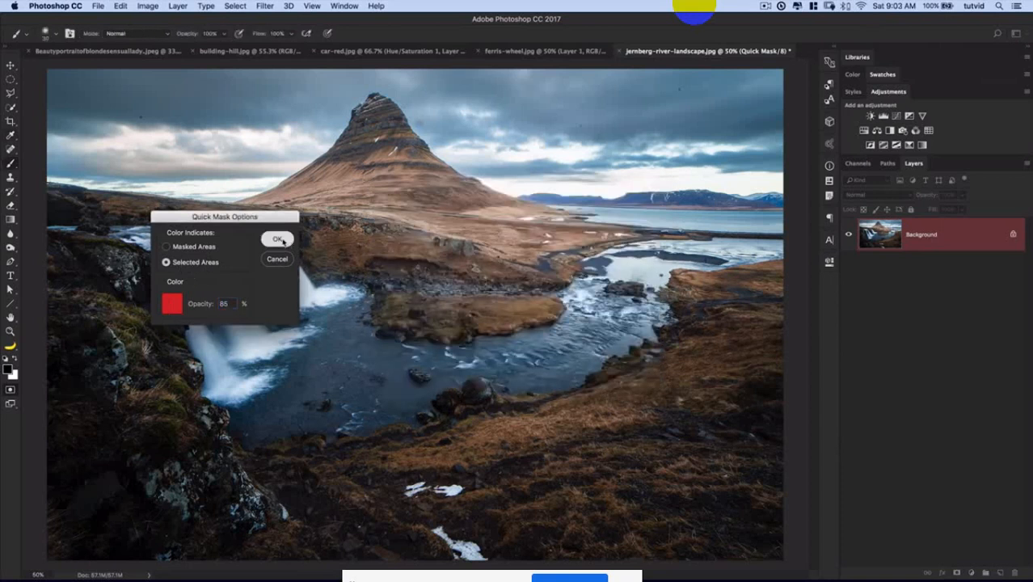
{"action": "left_click", "coordinate": [277, 239]}
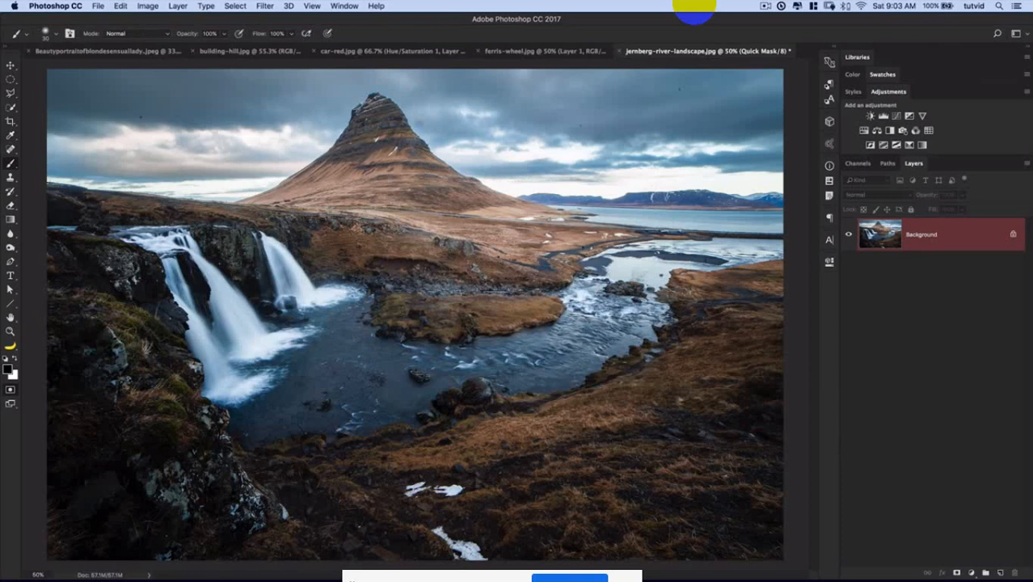
Enlarge the brush to 200 and paint the quick mask over the river from the waterfall's base to the rapids
{"action": "key", "text": "bracketright"}
{"action": "key", "text": "bracketright"}
{"action": "key", "text": "bracketright"}
{"action": "key", "text": "bracketright"}
{"action": "key", "text": "bracketright"}
{"action": "key", "text": "bracketright"}
{"action": "key", "text": "bracketright"}
{"action": "mouse_move", "coordinate": [233, 389]}
{"action": "left_mouse_down"}
{"action": "mouse_move", "coordinate": [248, 423]}
{"action": "mouse_move", "coordinate": [272, 425]}
{"action": "mouse_move", "coordinate": [207, 422]}
{"action": "mouse_move", "coordinate": [289, 342]}
{"action": "mouse_move", "coordinate": [280, 332]}
{"action": "mouse_move", "coordinate": [307, 339]}
{"action": "mouse_move", "coordinate": [345, 306]}
{"action": "mouse_move", "coordinate": [358, 312]}
{"action": "mouse_move", "coordinate": [340, 305]}
{"action": "mouse_move", "coordinate": [339, 331]}
{"action": "mouse_move", "coordinate": [394, 363]}
{"action": "mouse_move", "coordinate": [441, 360]}
{"action": "mouse_move", "coordinate": [307, 365]}
{"action": "mouse_move", "coordinate": [262, 391]}
{"action": "mouse_move", "coordinate": [318, 398]}
{"action": "mouse_move", "coordinate": [304, 420]}
{"action": "mouse_move", "coordinate": [313, 426]}
{"action": "mouse_move", "coordinate": [415, 407]}
{"action": "mouse_move", "coordinate": [346, 401]}
{"action": "mouse_move", "coordinate": [433, 378]}
{"action": "mouse_move", "coordinate": [388, 393]}
{"action": "mouse_move", "coordinate": [387, 375]}
{"action": "mouse_move", "coordinate": [520, 349]}
{"action": "mouse_move", "coordinate": [574, 314]}
{"action": "mouse_move", "coordinate": [510, 350]}
{"action": "mouse_move", "coordinate": [522, 359]}
{"action": "mouse_move", "coordinate": [499, 374]}
{"action": "mouse_move", "coordinate": [574, 370]}
{"action": "mouse_move", "coordinate": [506, 382]}
{"action": "mouse_move", "coordinate": [590, 365]}
{"action": "mouse_move", "coordinate": [637, 327]}
{"action": "mouse_move", "coordinate": [559, 357]}
{"action": "mouse_move", "coordinate": [591, 318]}
{"action": "mouse_move", "coordinate": [569, 306]}
{"action": "mouse_move", "coordinate": [607, 299]}
{"action": "mouse_move", "coordinate": [651, 321]}
{"action": "left_mouse_up"}
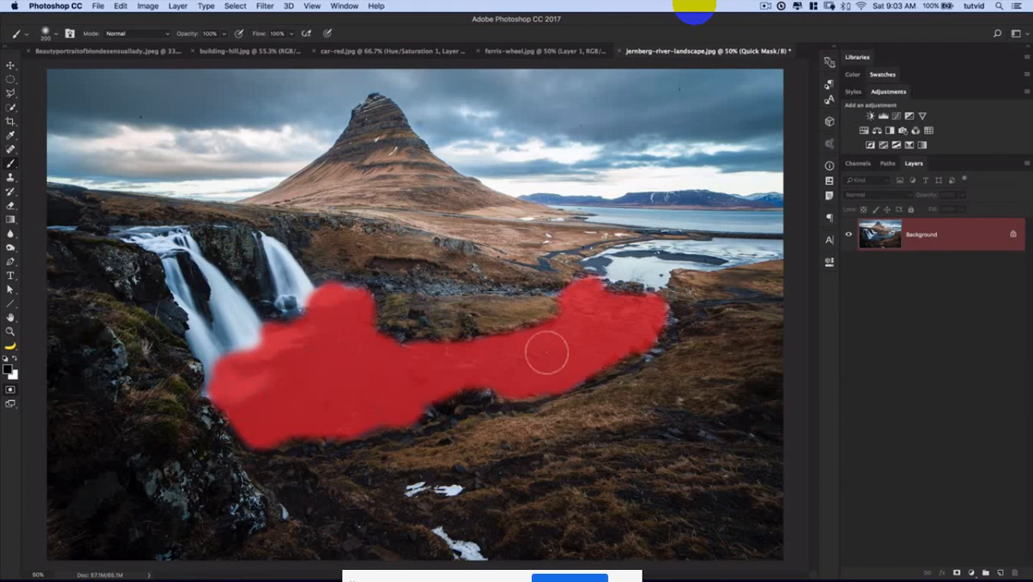
Convert the painted quick mask into a selection, switching between mask and selection views to compare them
{"action": "key", "text": "q"}
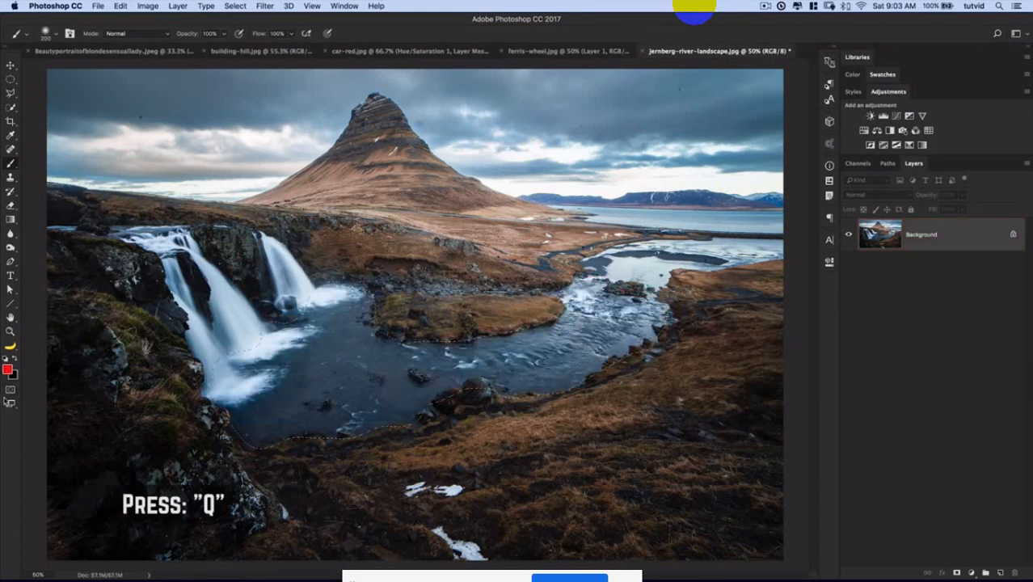
{"action": "left_click", "coordinate": [11, 394]}
{"action": "left_click", "coordinate": [12, 393]}
{"action": "left_click", "coordinate": [12, 393]}
{"action": "left_click", "coordinate": [12, 394]}
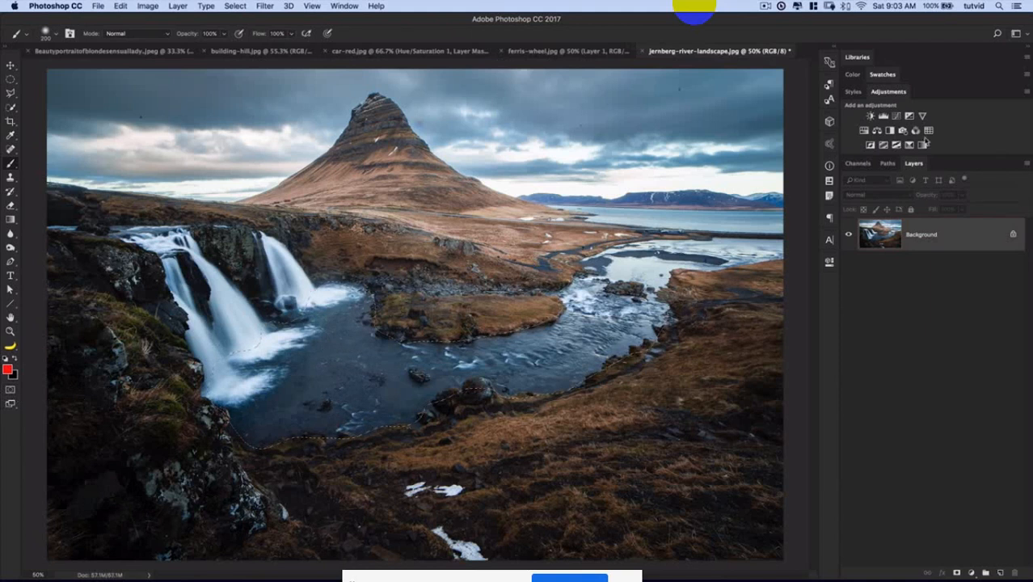
Add a Color Balance adjustment to the selected river with midtones at Cyan-Red -52, Magenta-Green -15 and Yellow-Blue -28
{"action": "left_click", "coordinate": [881, 131]}
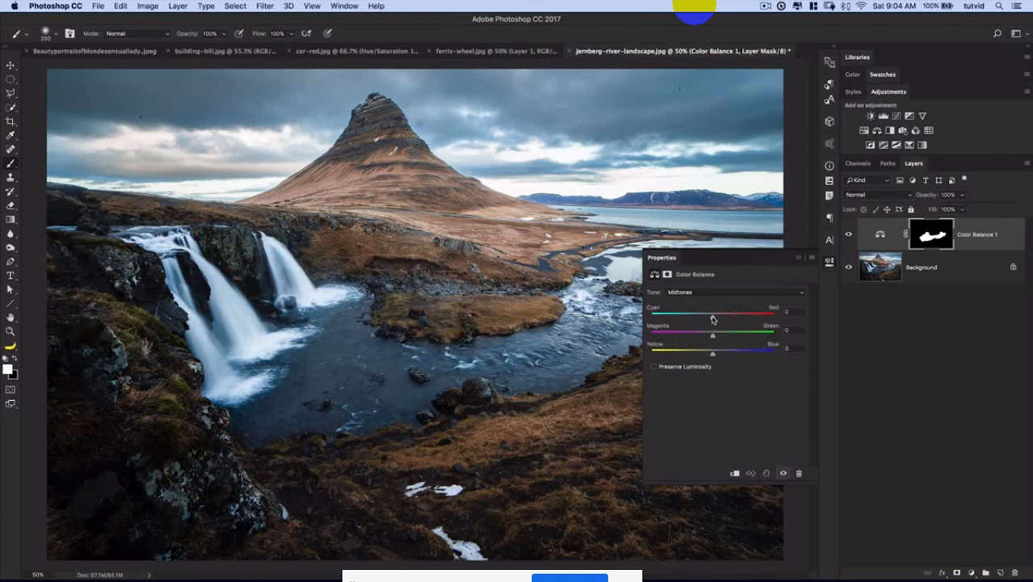
{"action": "left_click_drag", "start_coordinate": [712, 317], "coordinate": [677, 317]}
{"action": "mouse_move", "coordinate": [713, 353]}
{"action": "left_mouse_down"}
{"action": "mouse_move", "coordinate": [740, 353]}
{"action": "mouse_move", "coordinate": [687, 356]}
{"action": "mouse_move", "coordinate": [718, 338]}
{"action": "mouse_move", "coordinate": [704, 338]}
{"action": "left_mouse_up"}
Set the Color Balance shadows to -53 on Cyan-Red and compare the river with the adjustment off and on
{"action": "left_click", "coordinate": [694, 292]}
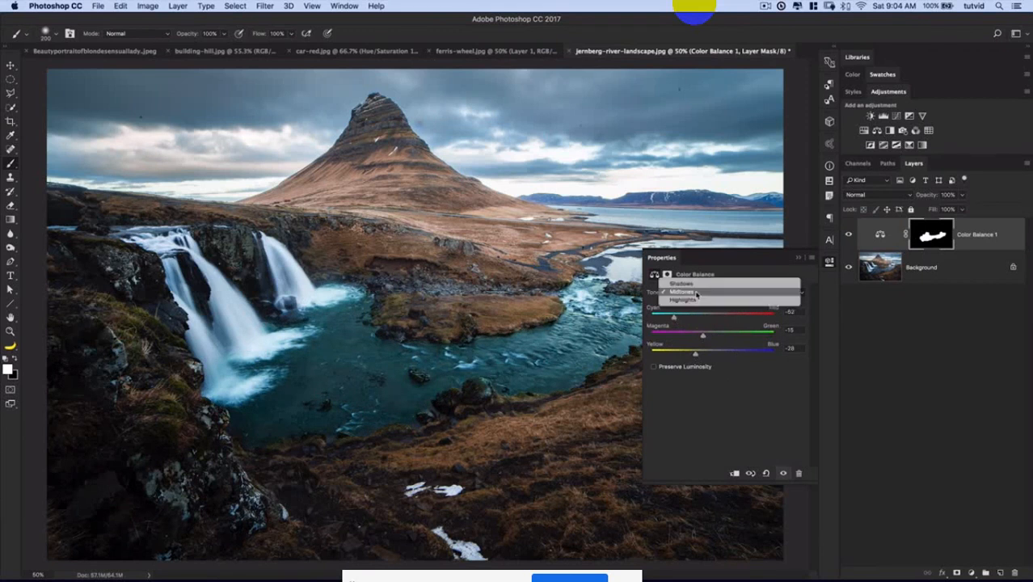
{"action": "left_click", "coordinate": [700, 283]}
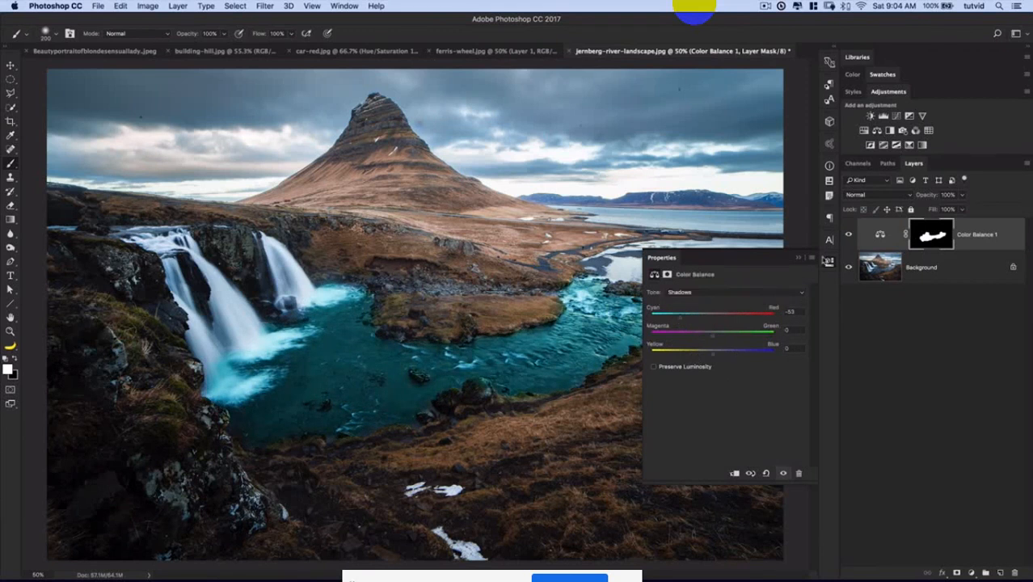
{"action": "left_click", "coordinate": [827, 261]}
{"action": "left_click", "coordinate": [849, 235]}
{"action": "left_click", "coordinate": [849, 235]}
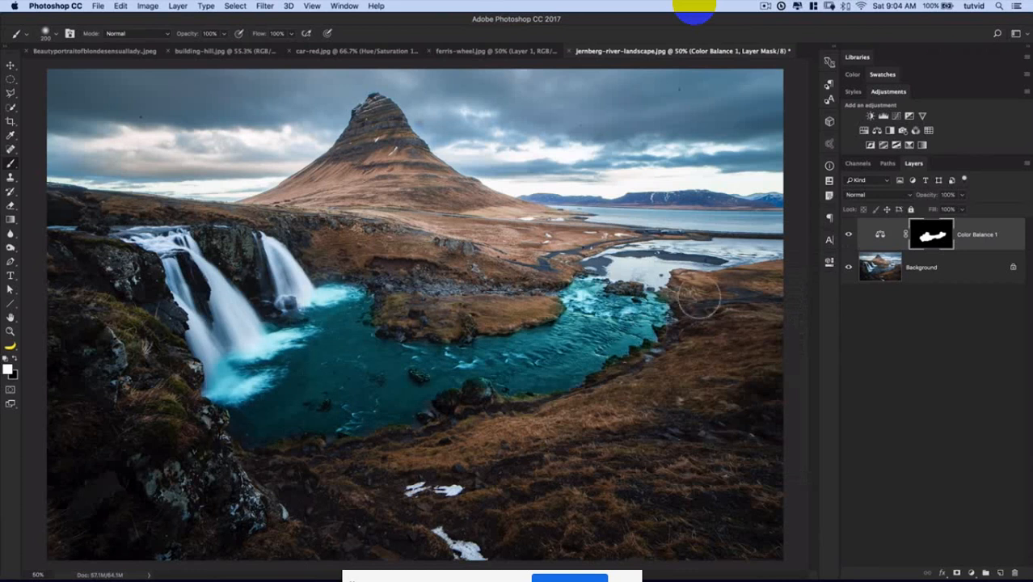
{"action": "left_click", "coordinate": [849, 235]}
{"action": "left_click", "coordinate": [849, 234]}
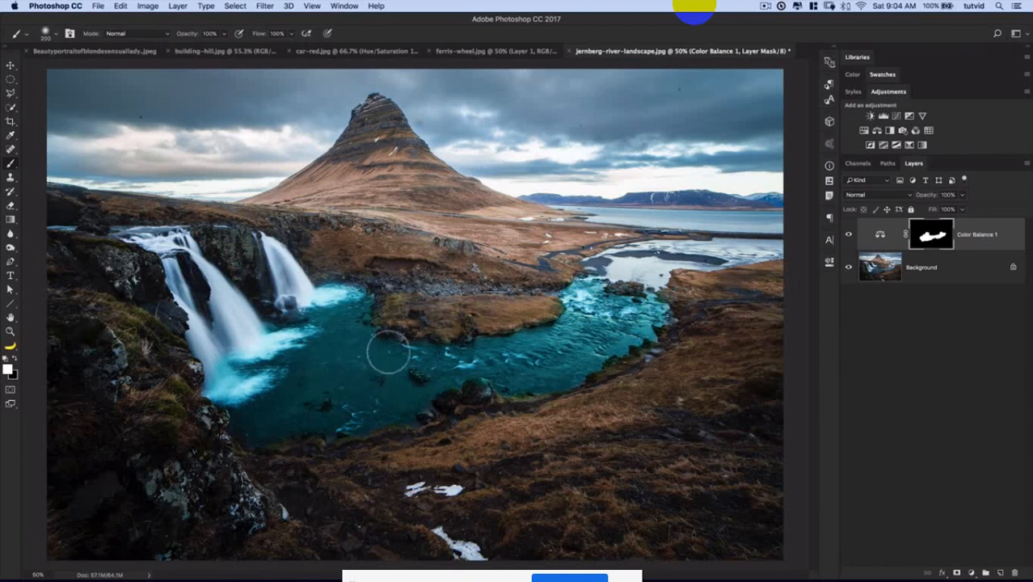
In the blonde woman's portrait document, look at the load and save selection commands and the saved channels
{"action": "left_click", "coordinate": [114, 51]}
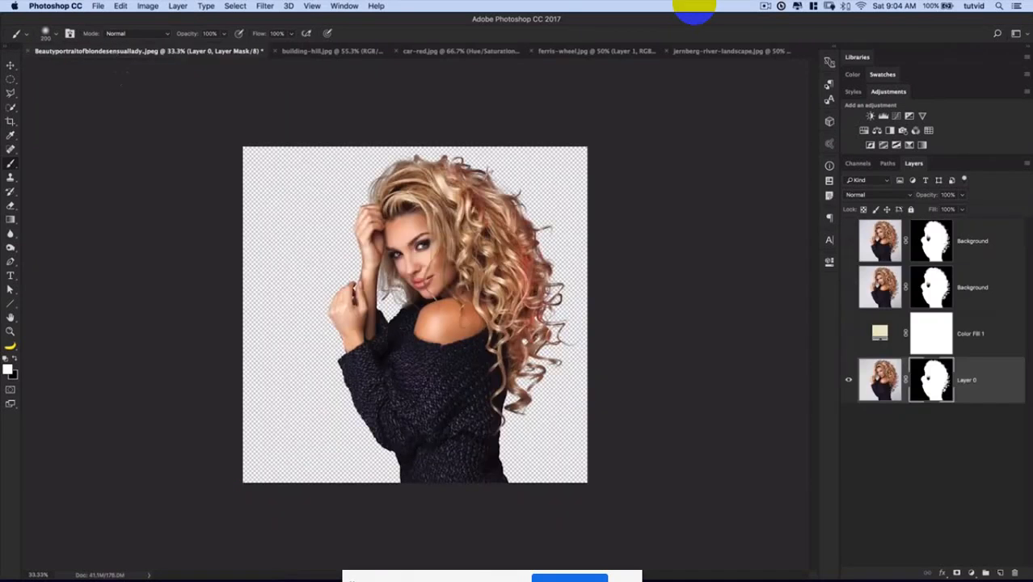
{"action": "left_click", "coordinate": [235, 6]}
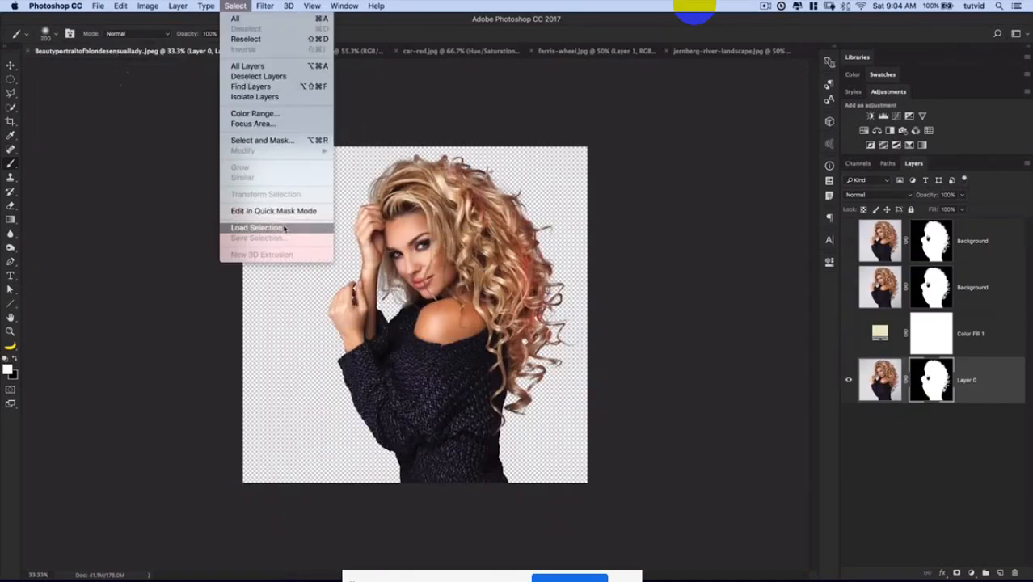
{"action": "left_click", "coordinate": [877, 164]}
{"action": "left_click", "coordinate": [875, 163]}
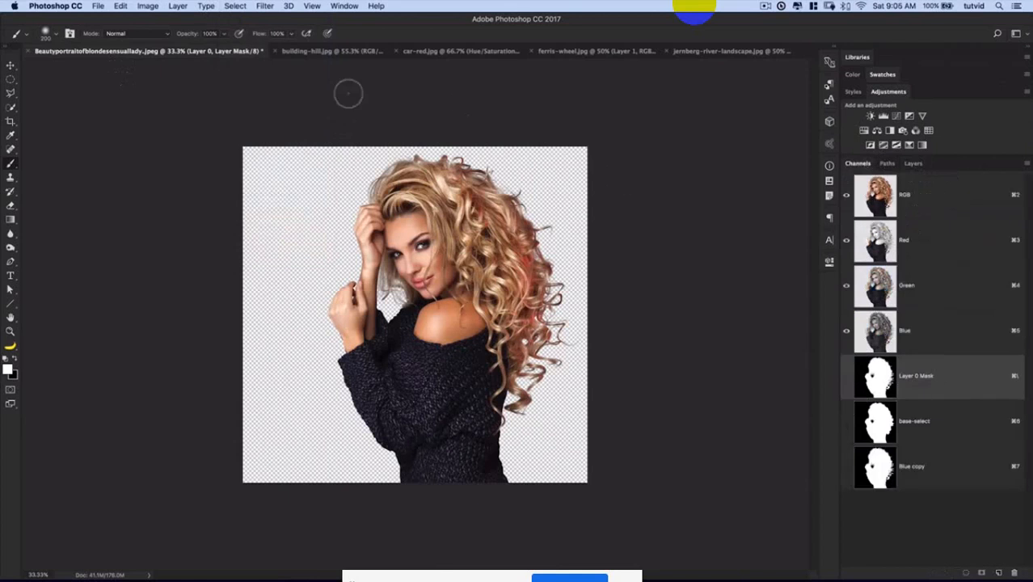
Switch to building-hill.jpg, show its layers, activate the Move tool and look over the available editing commands
{"action": "left_click", "coordinate": [319, 52]}
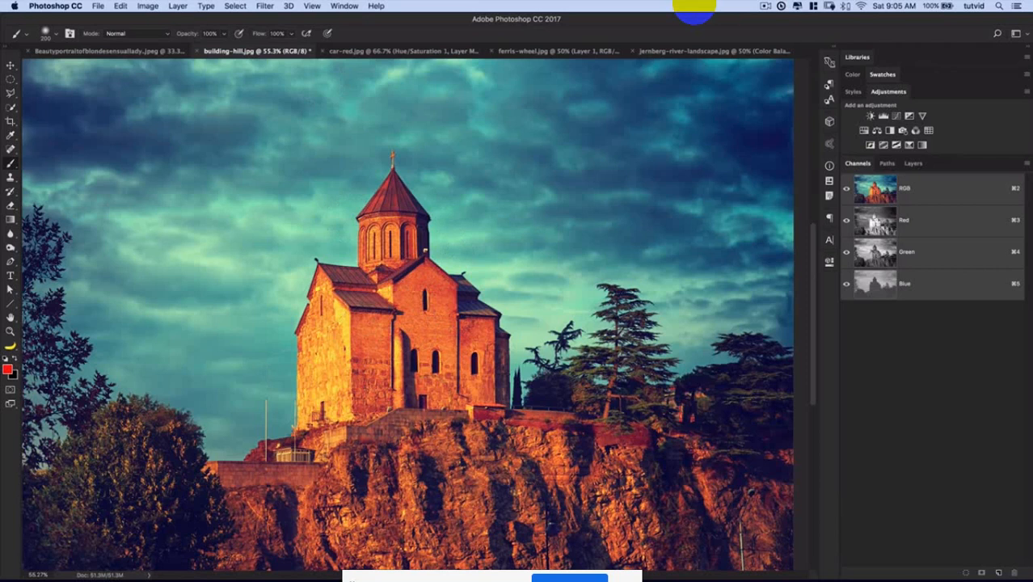
{"action": "left_click", "coordinate": [915, 164]}
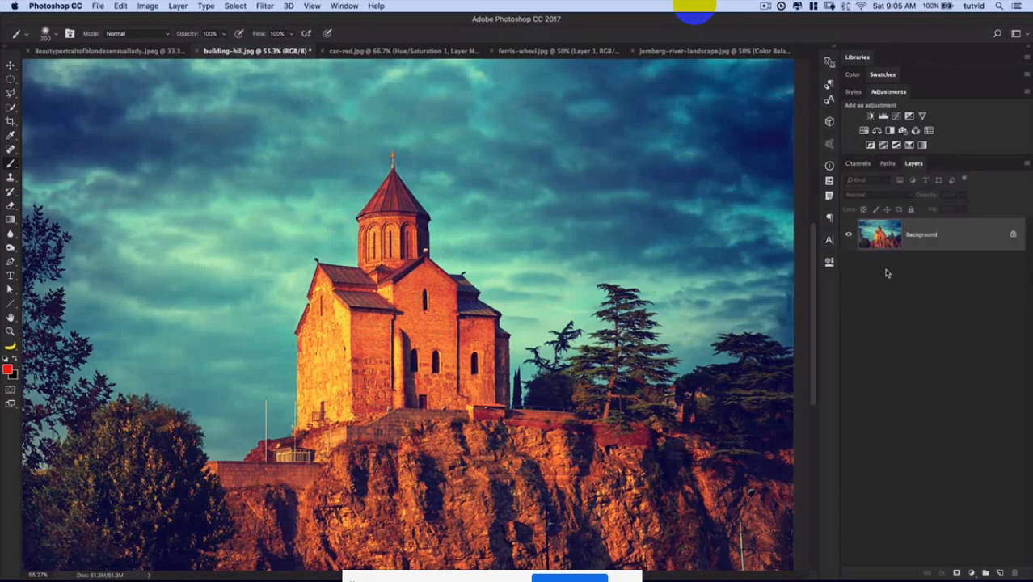
{"action": "left_click", "coordinate": [11, 67]}
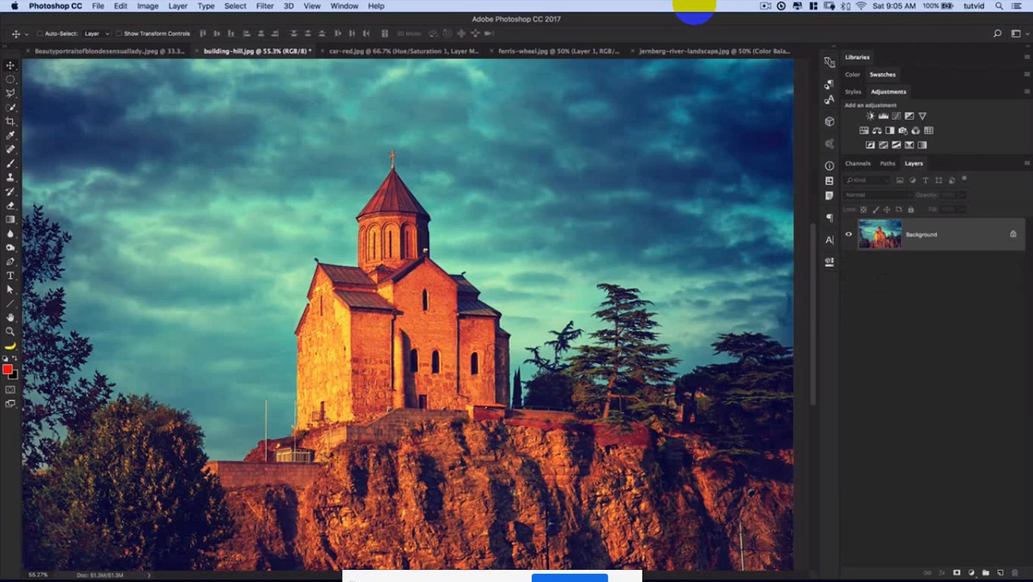
{"action": "left_click", "coordinate": [120, 7]}
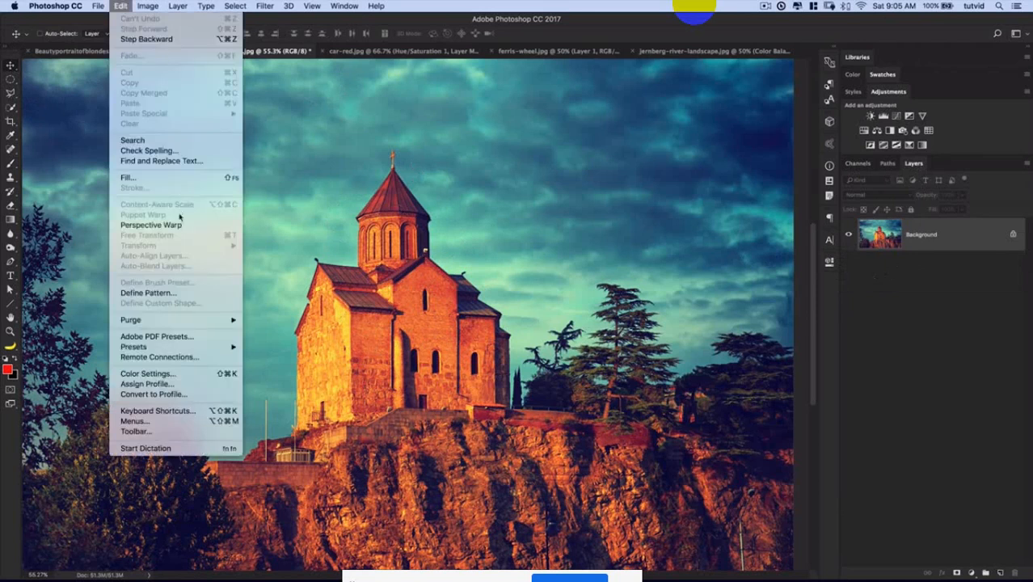
{"action": "left_click", "coordinate": [390, 307]}
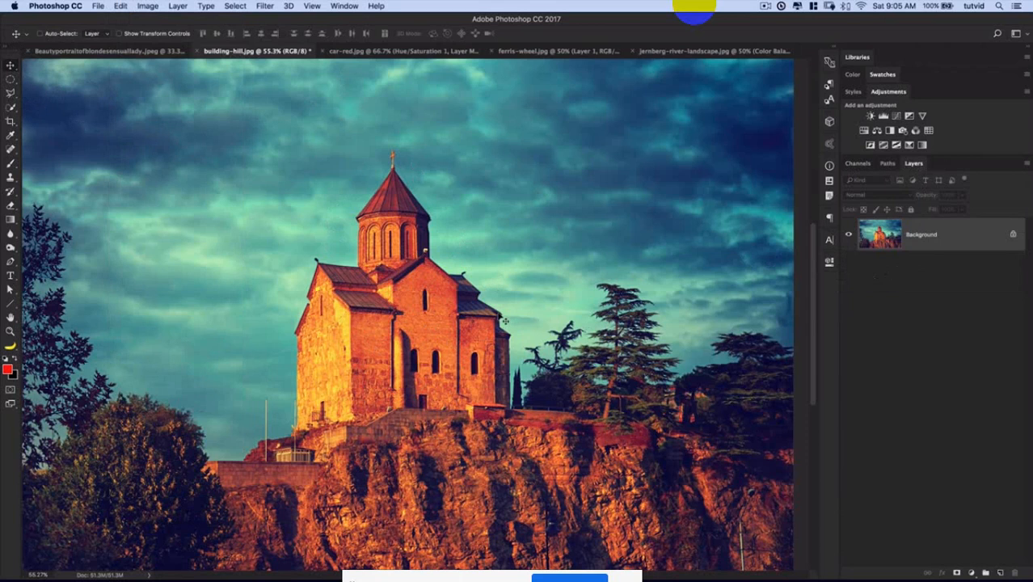
In ferris-wheel.jpg, load the Alpha 1 channel as a selection, make Background the active layer and hide Layer 1
{"action": "left_click", "coordinate": [547, 51]}
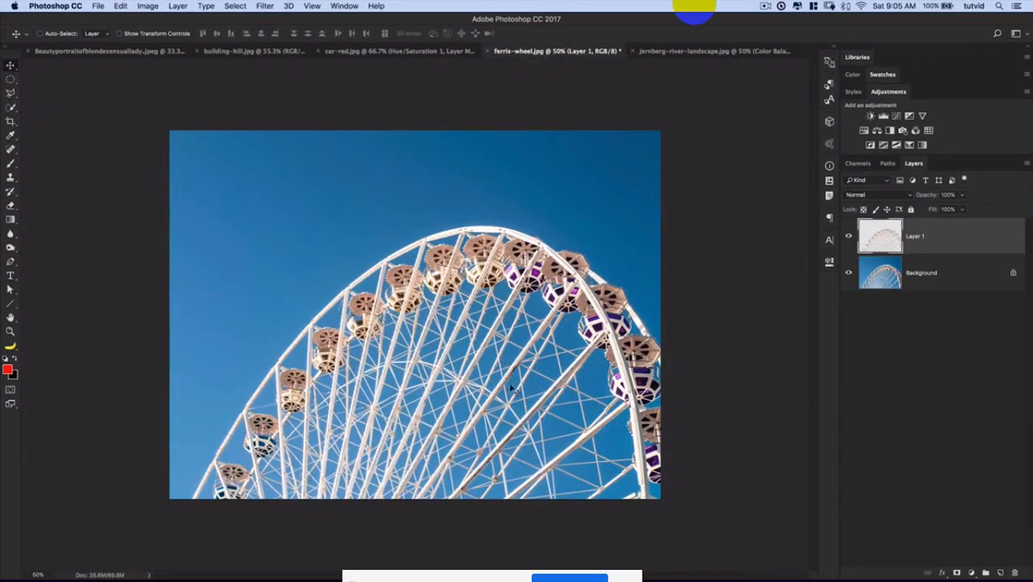
{"action": "left_click", "coordinate": [858, 163]}
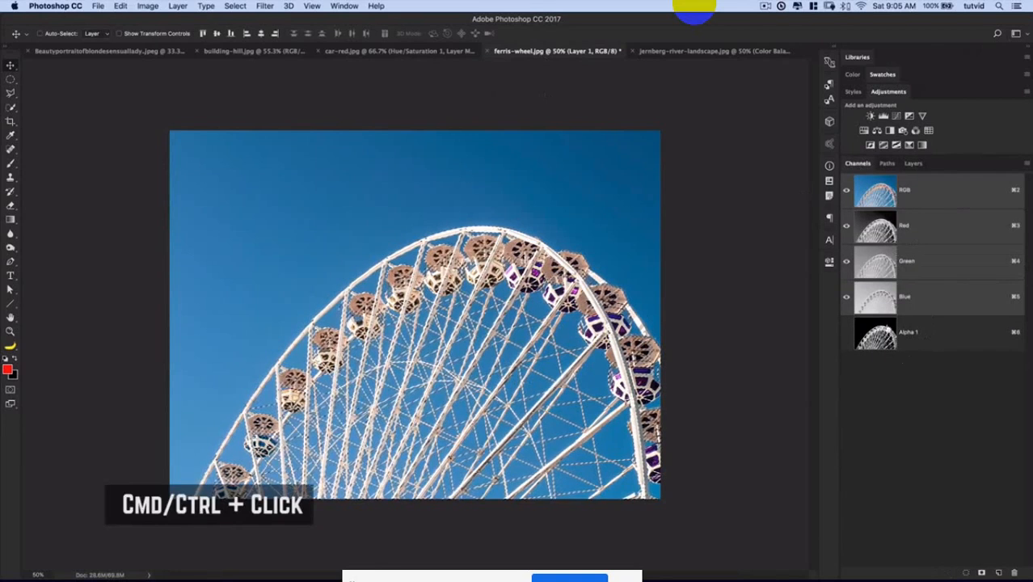
{"action": "left_click", "coordinate": [913, 163]}
{"action": "left_click", "coordinate": [881, 275]}
{"action": "left_click", "coordinate": [848, 236]}
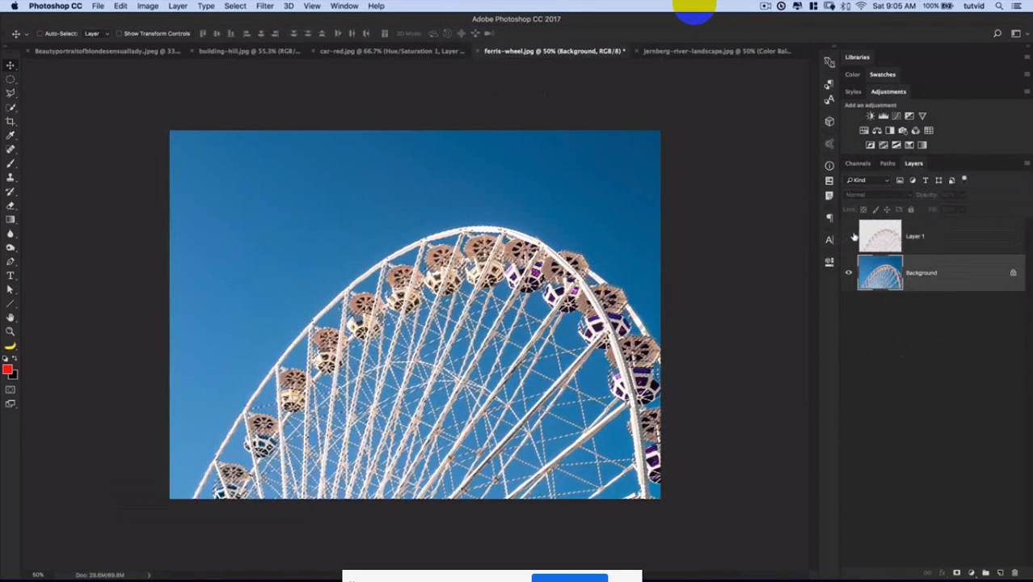
Try masking the ferris wheel's Background layer with the loaded selection, undo the mask and deselect
{"action": "left_click", "coordinate": [957, 573]}
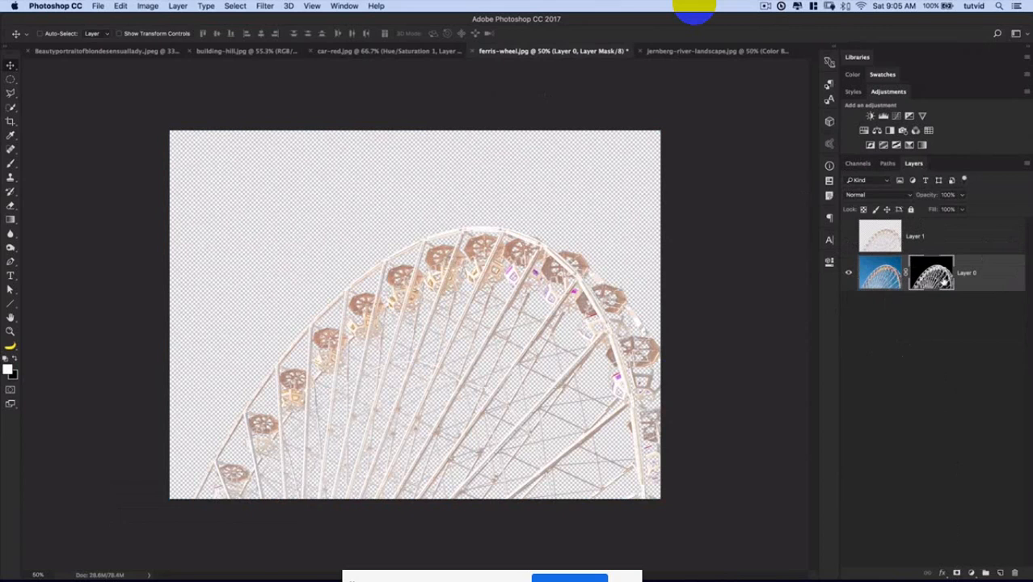
{"action": "key", "text": "super+z"}
{"action": "key", "text": "super+d"}
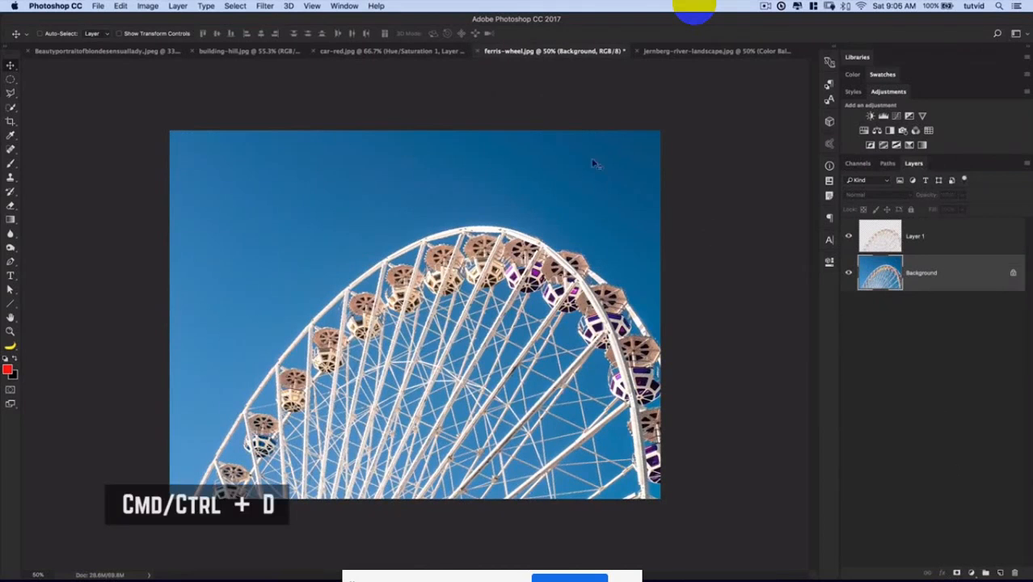
Switch to jernberg-river-landscape.jpg and delete the Color Balance 1 adjustment layer
{"action": "left_click", "coordinate": [712, 53]}
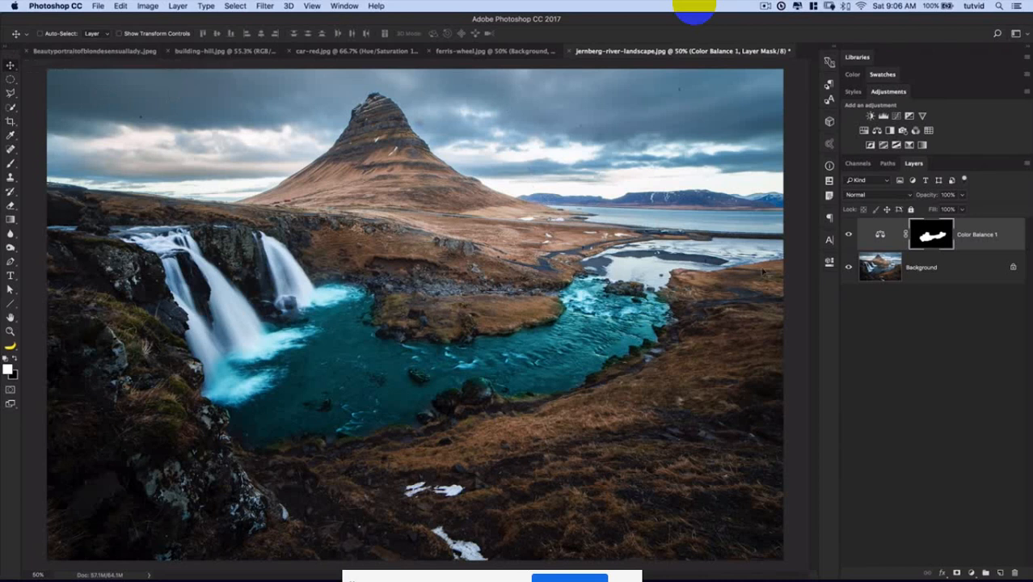
{"action": "left_click_drag", "start_coordinate": [880, 234], "coordinate": [1015, 572]}
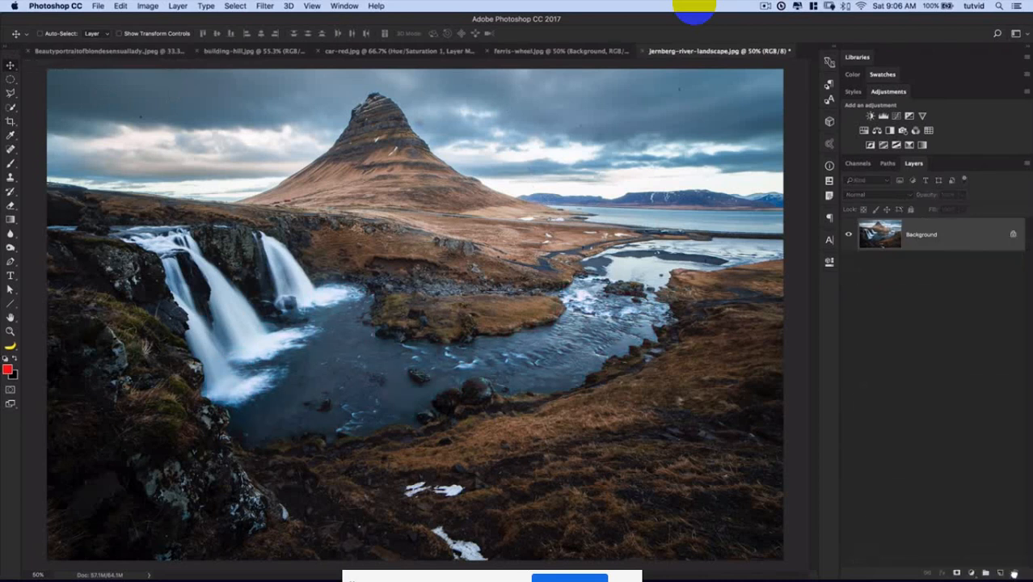
Copy the uppermost masked Background layer from the blonde woman's portrait into jernberg-river-landscape.jpg and position her in front of the waterfall
{"action": "left_click", "coordinate": [110, 51]}
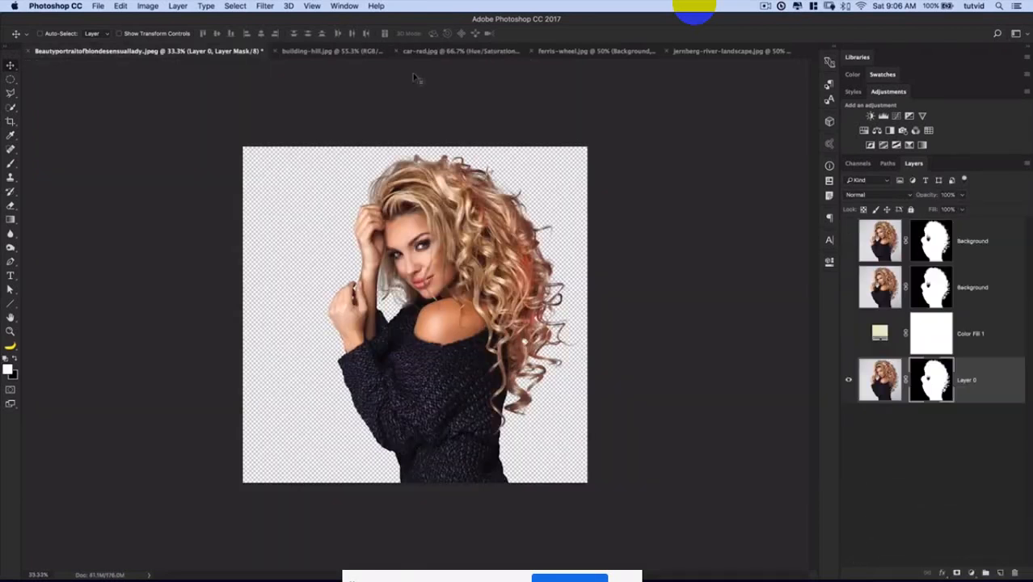
{"action": "left_click", "coordinate": [865, 241]}
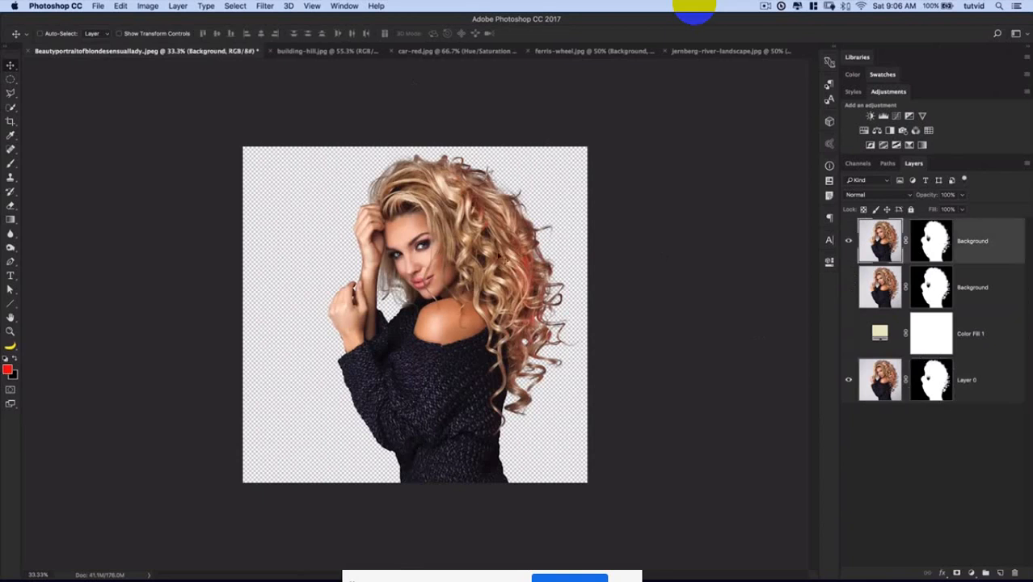
{"action": "left_click_drag", "start_coordinate": [501, 234], "coordinate": [748, 95]}
{"action": "left_click_drag", "start_coordinate": [731, 52], "coordinate": [481, 267]}
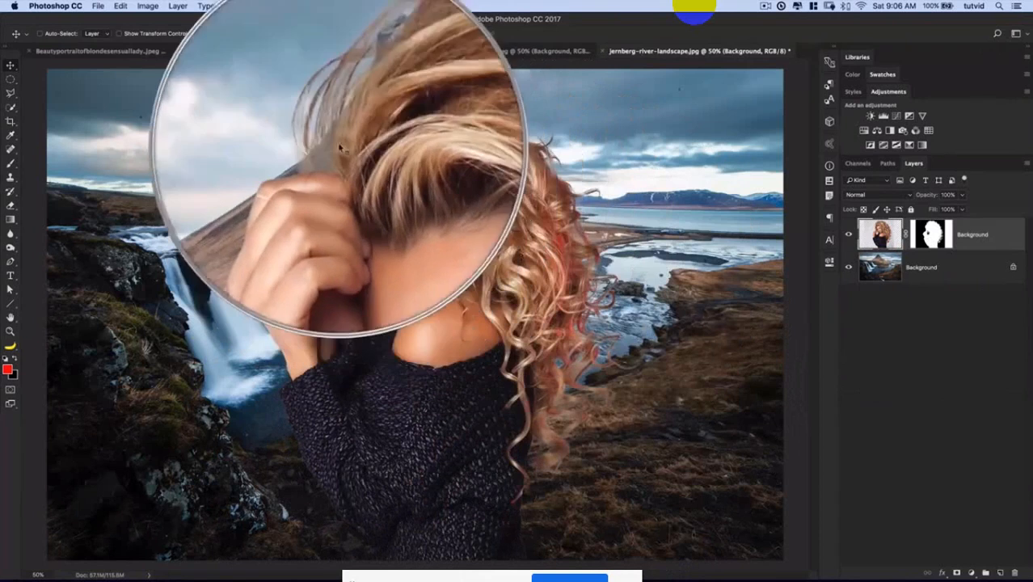
{"action": "left_click_drag", "start_coordinate": [521, 276], "coordinate": [507, 266]}
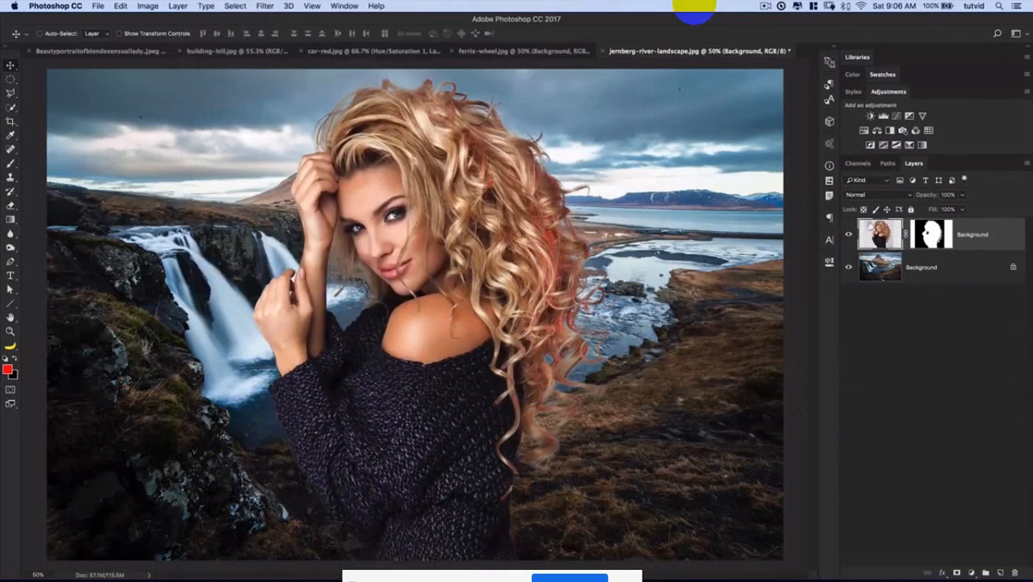
Display the woman's layer mask alone and select both white side strips with the Rectangular Marquee in Normal style, slightly overlapping the black area
{"action": "left_click", "coordinate": [937, 235], "text": "alt"}
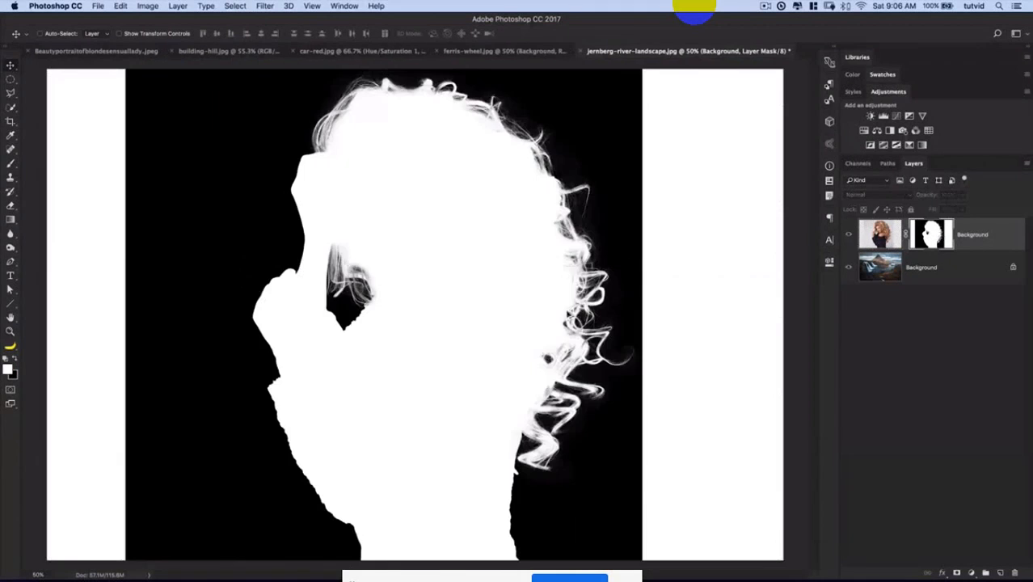
{"action": "key", "text": "super+minus"}
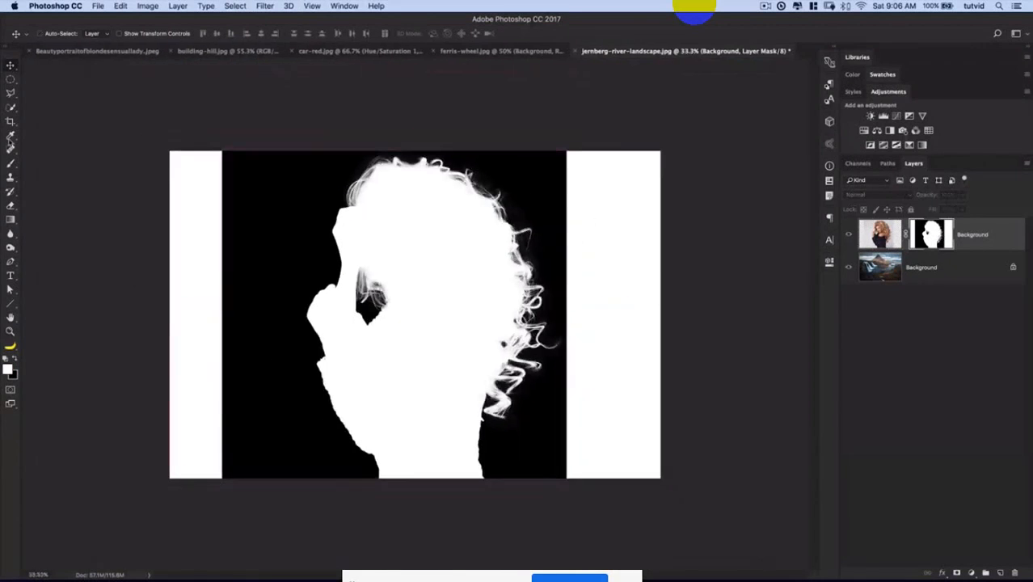
{"action": "left_click_drag", "start_coordinate": [12, 75], "coordinate": [44, 89]}
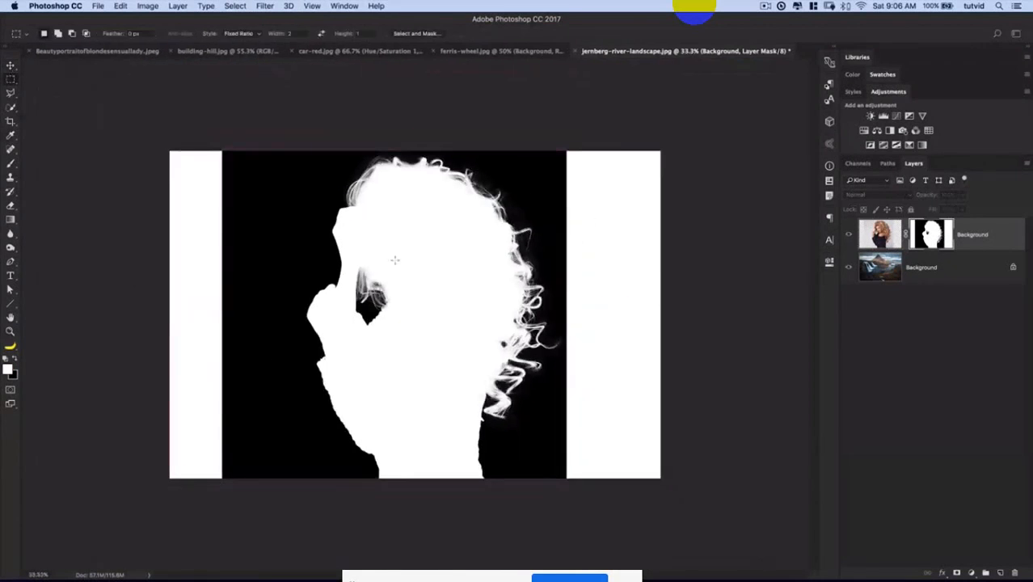
{"action": "left_click", "coordinate": [129, 52]}
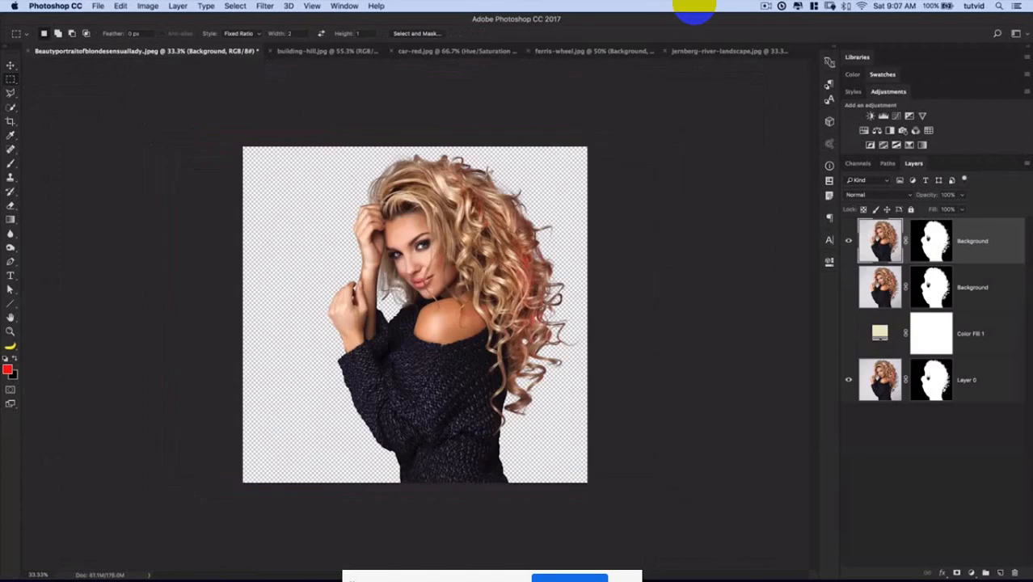
{"action": "left_click", "coordinate": [715, 51]}
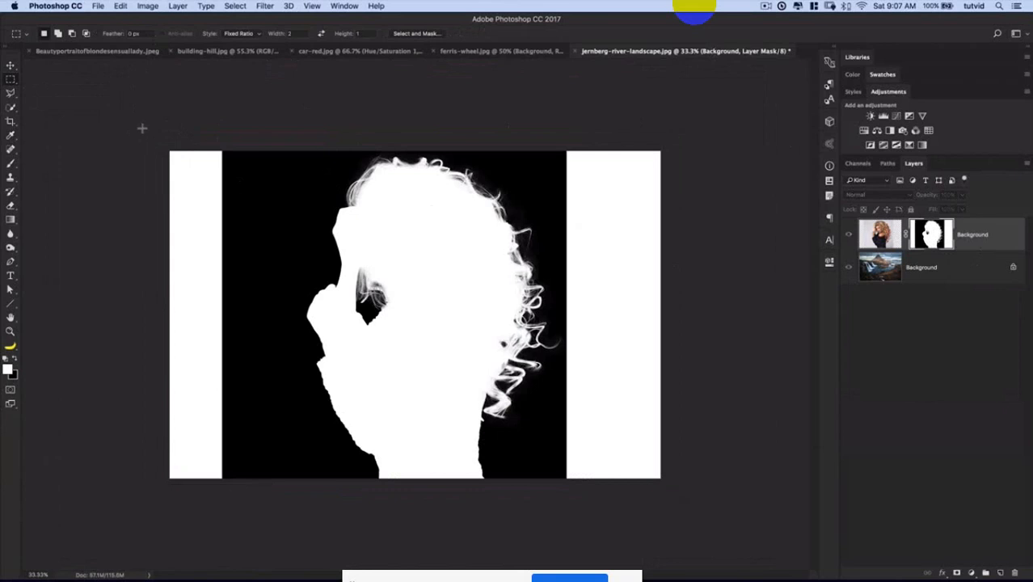
{"action": "left_click", "coordinate": [248, 35]}
{"action": "left_click", "coordinate": [237, 25]}
{"action": "left_click_drag", "start_coordinate": [131, 150], "coordinate": [234, 527]}
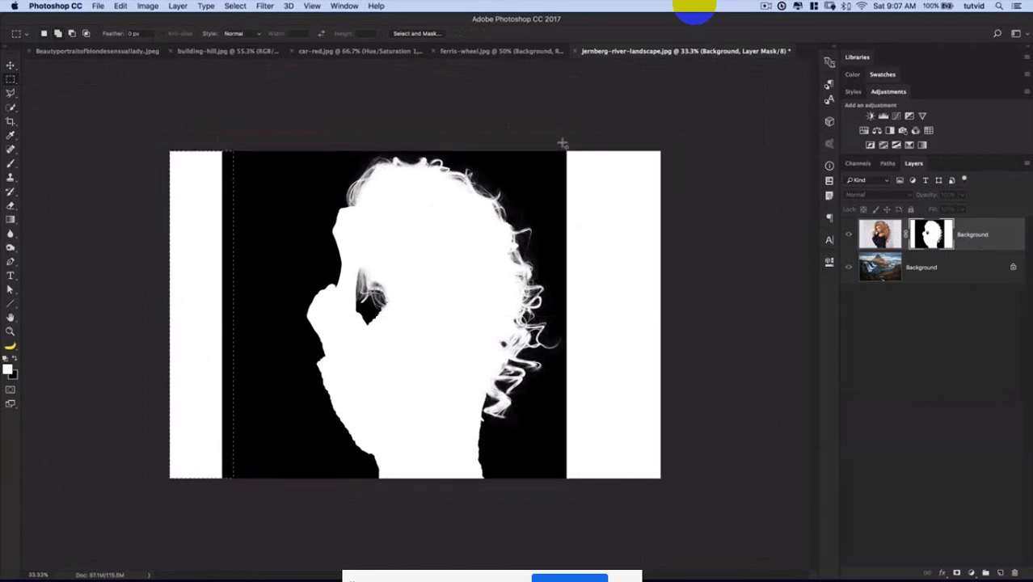
{"action": "left_click_drag", "start_coordinate": [560, 146], "coordinate": [700, 514]}
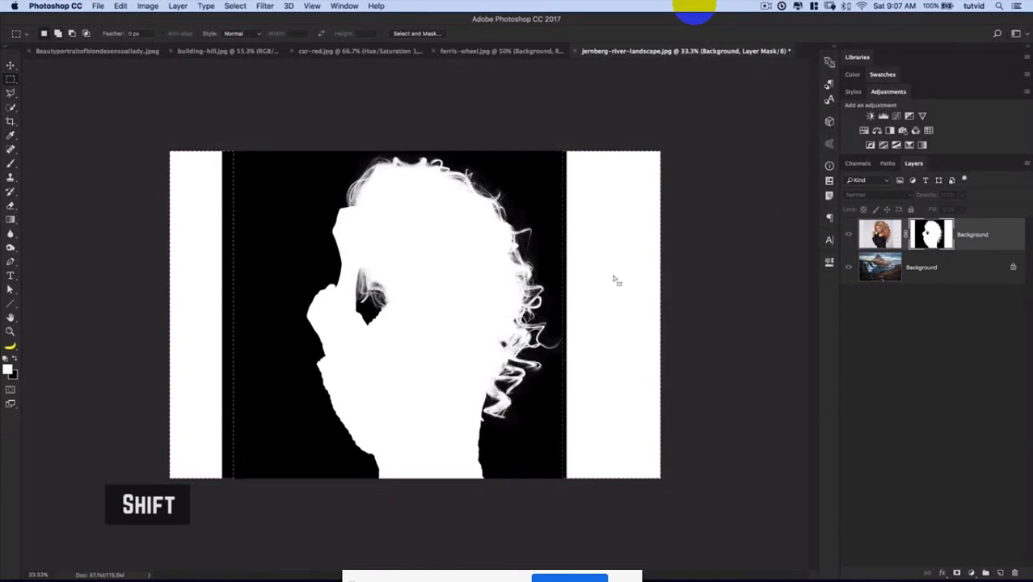
Fill the selected side strips of the mask with black, deselect and return to the composite image
{"action": "left_click", "coordinate": [121, 5]}
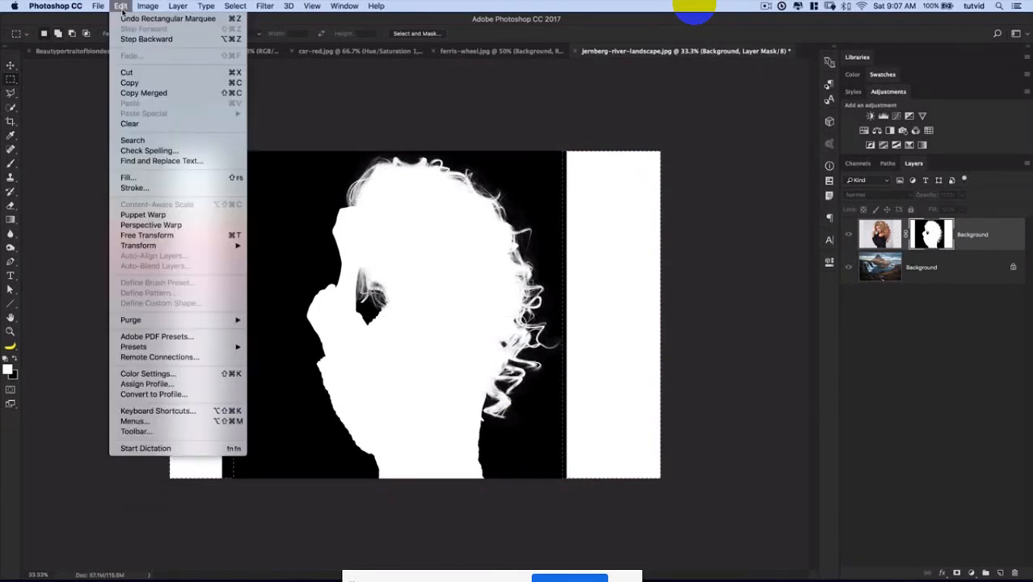
{"action": "left_click", "coordinate": [142, 180]}
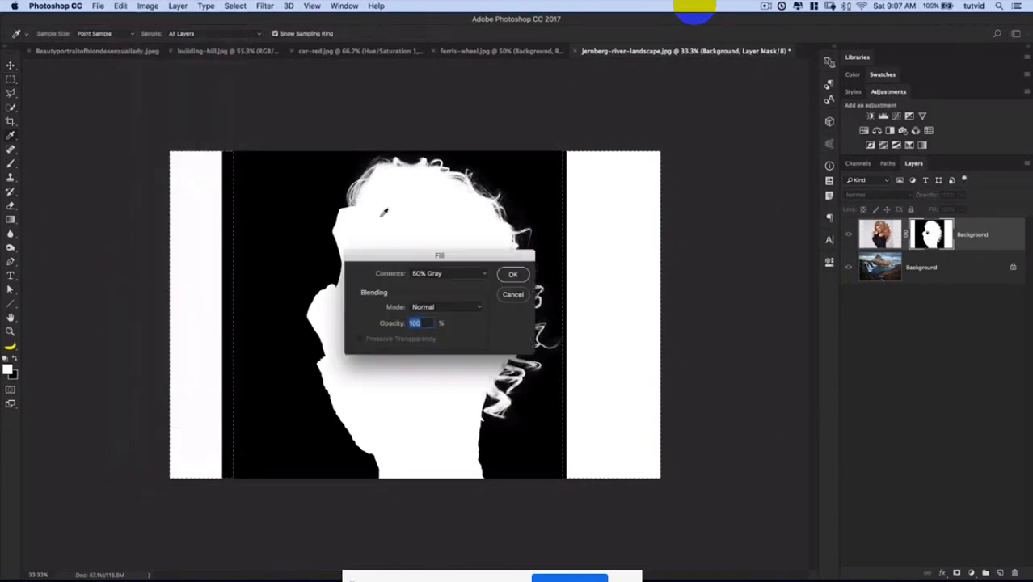
{"action": "left_click", "coordinate": [445, 275]}
{"action": "left_click", "coordinate": [429, 265]}
{"action": "left_click", "coordinate": [513, 276]}
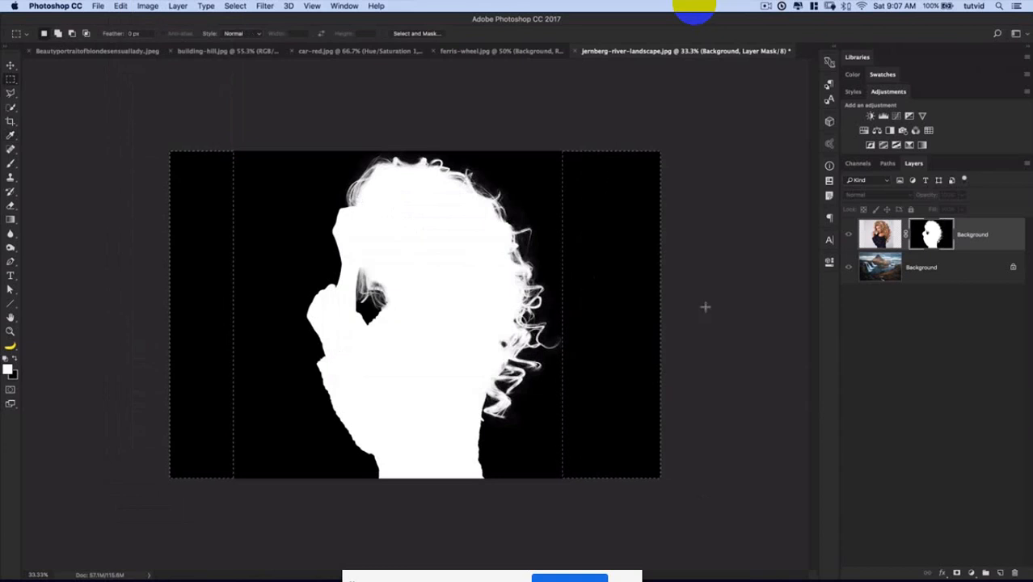
{"action": "key", "text": "ctrl+d"}
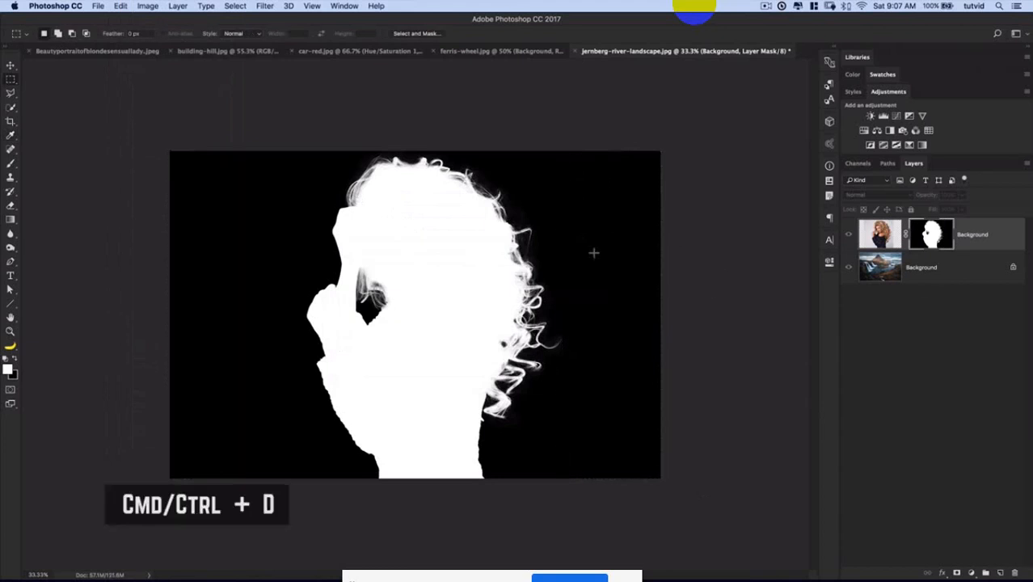
{"action": "left_click", "coordinate": [930, 234], "text": "alt"}
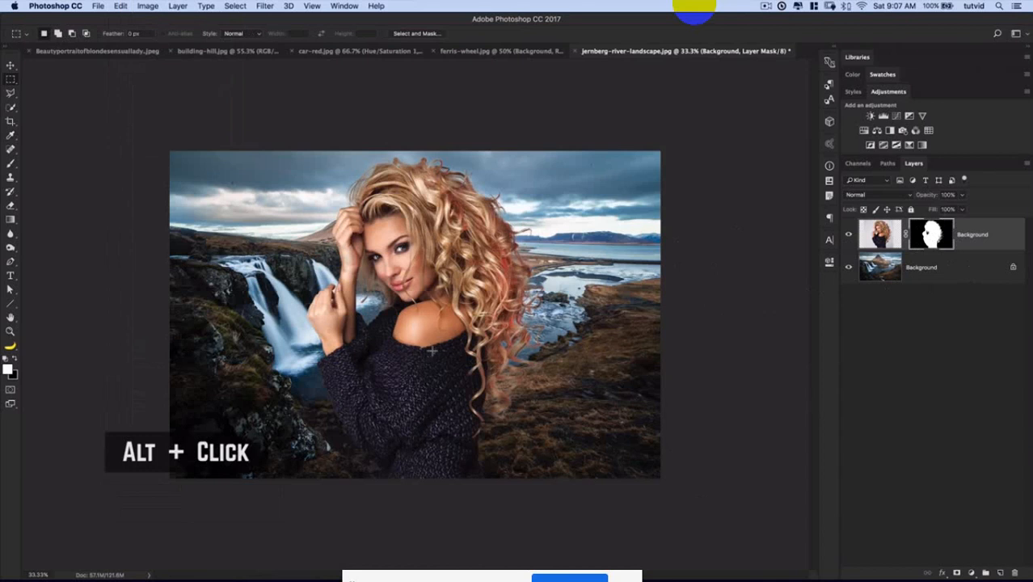
{"action": "key", "text": "ctrl+plus"}
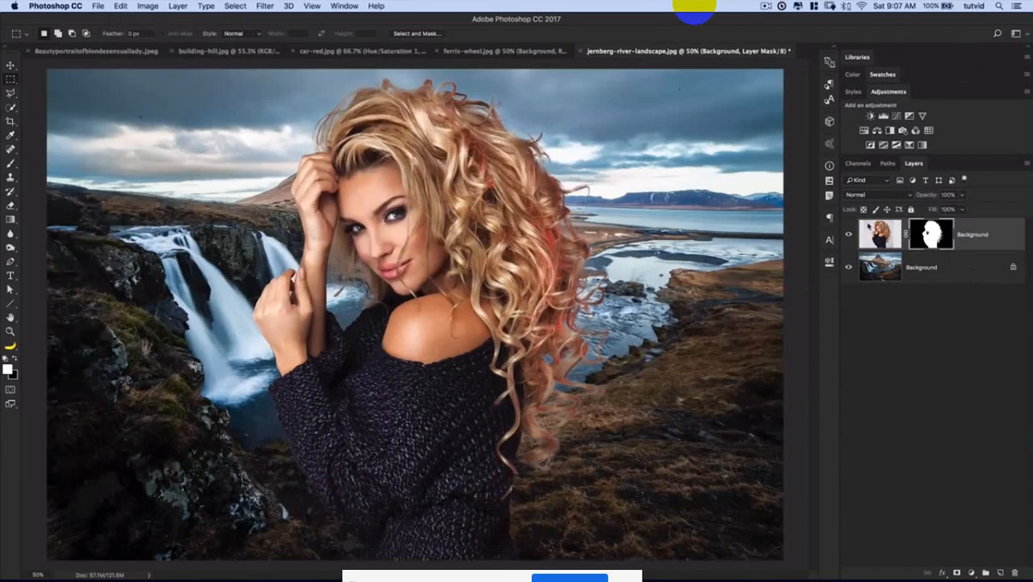
Look over the Select and Mask settings for the woman's layer mask and cancel without applying them
{"action": "left_click", "coordinate": [415, 33]}
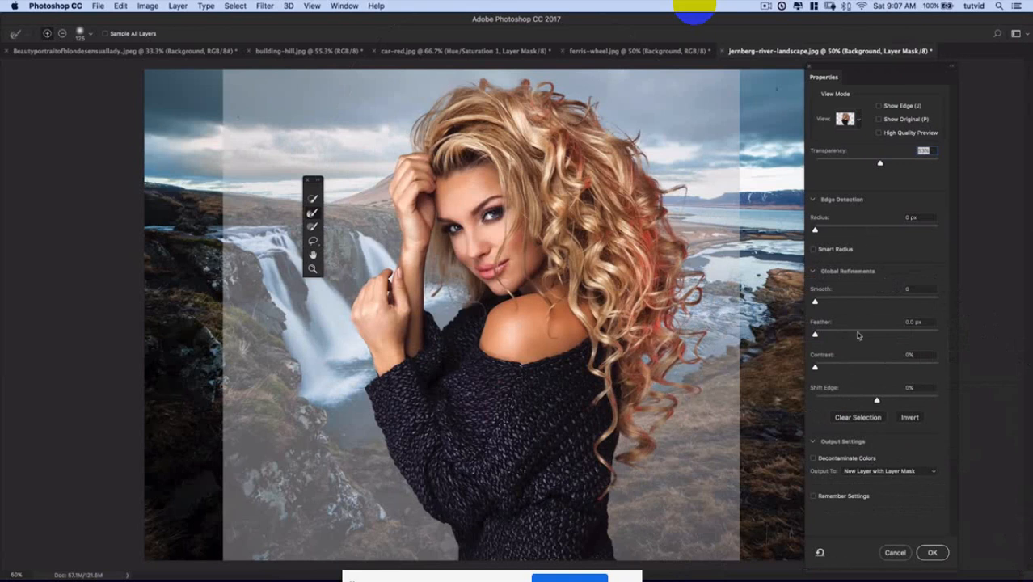
{"action": "left_click", "coordinate": [893, 553]}
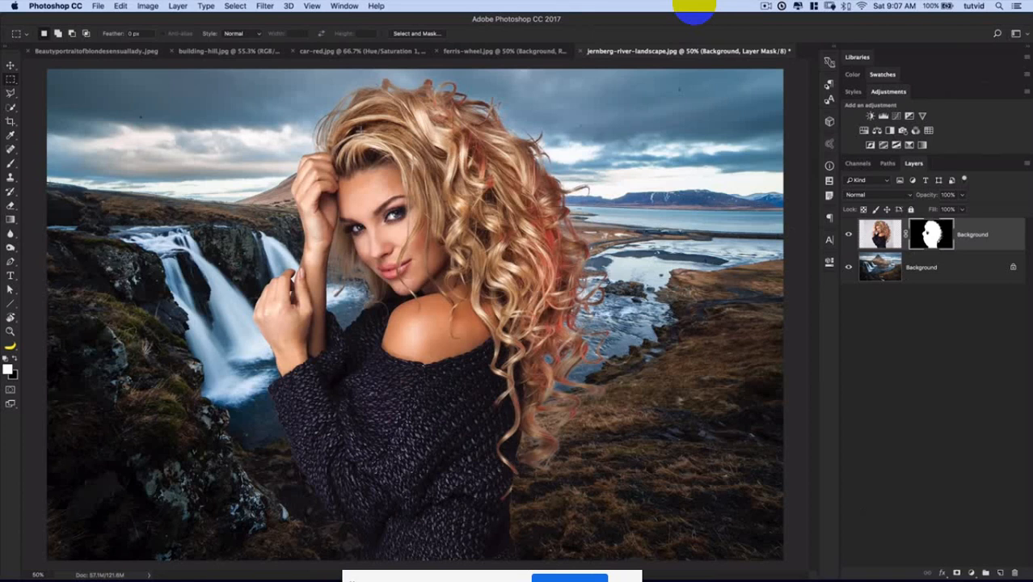
Apply Color Decontaminate at 69% to the woman layer's image, comparing amounts of 1%, 83% and 100% before confirming
{"action": "left_click", "coordinate": [175, 6]}
{"action": "left_click", "coordinate": [882, 236]}
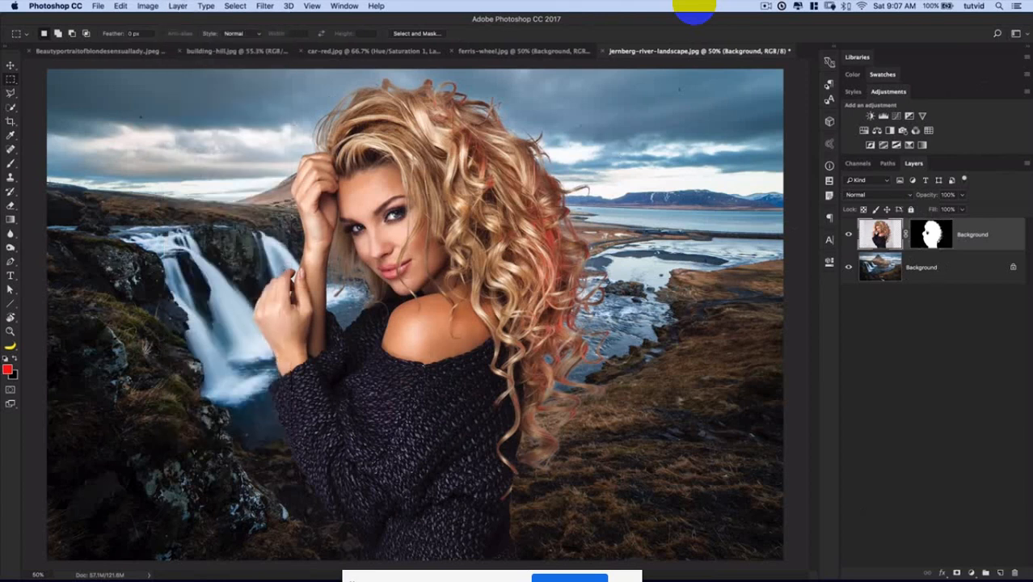
{"action": "left_click", "coordinate": [173, 6]}
{"action": "mouse_move", "coordinate": [227, 442]}
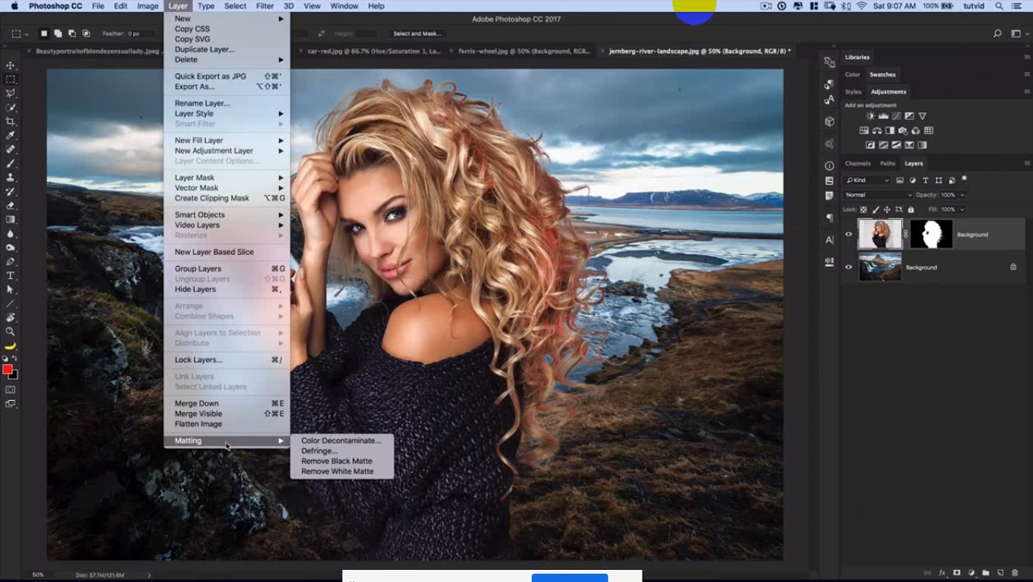
{"action": "left_click", "coordinate": [359, 442]}
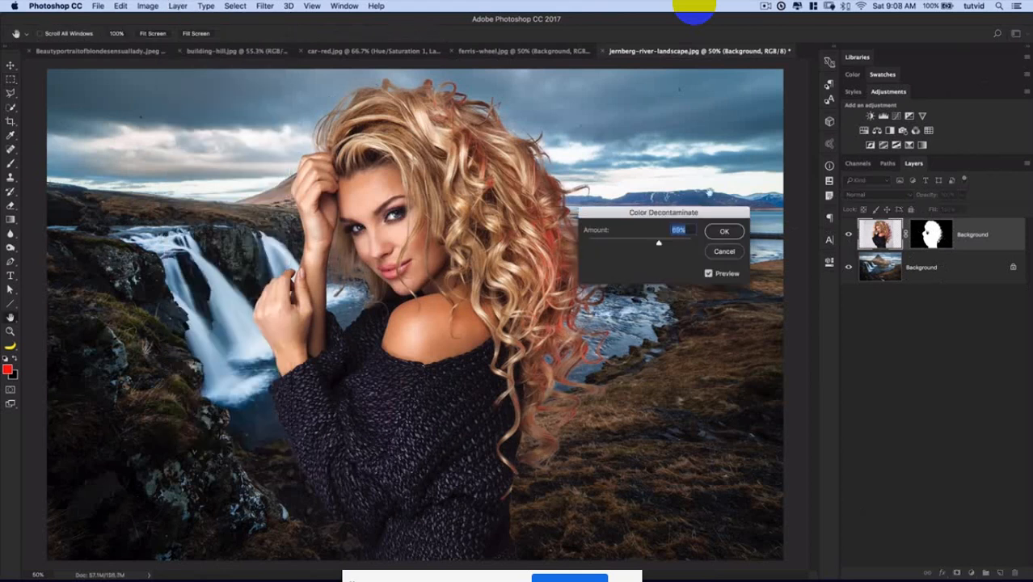
{"action": "left_click_drag", "start_coordinate": [685, 218], "coordinate": [267, 352]}
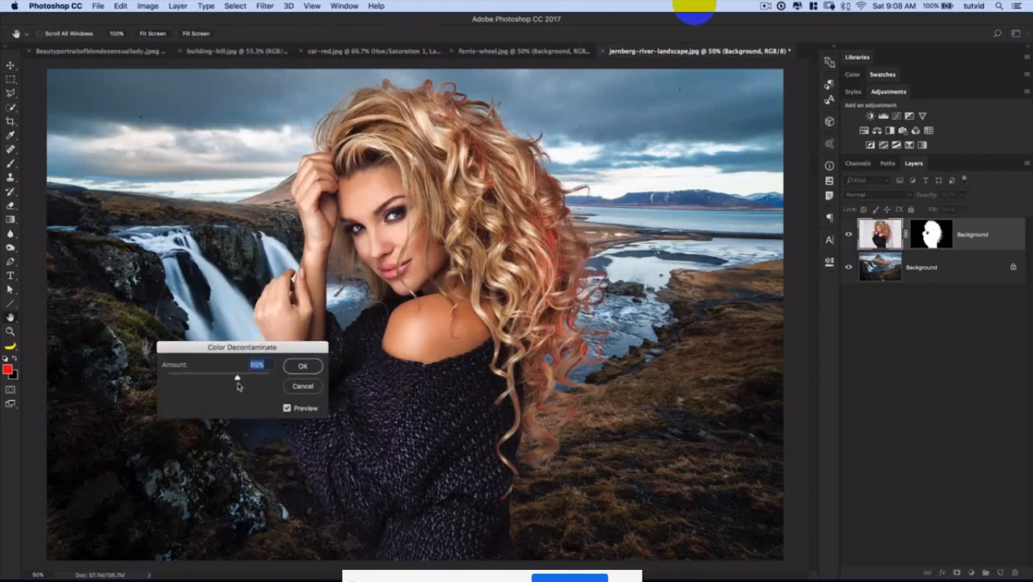
{"action": "left_click_drag", "start_coordinate": [237, 385], "coordinate": [147, 385]}
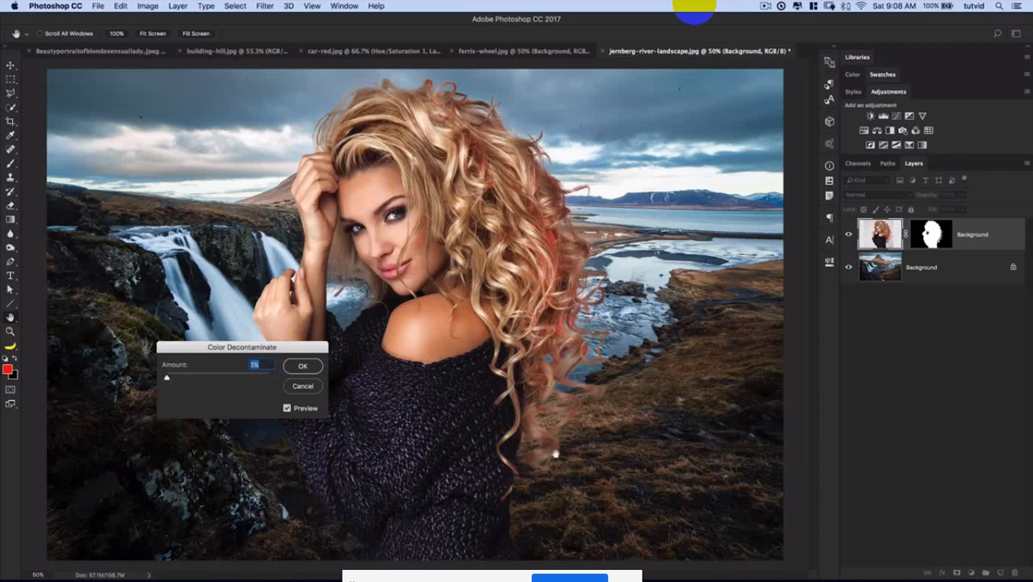
{"action": "left_click_drag", "start_coordinate": [222, 378], "coordinate": [256, 376]}
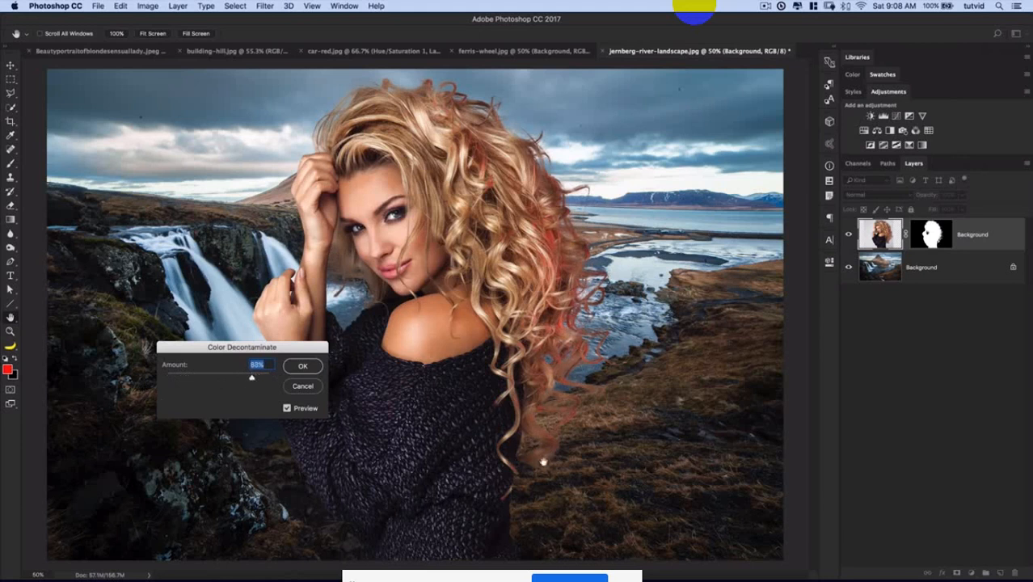
{"action": "mouse_move", "coordinate": [252, 378]}
{"action": "left_mouse_down"}
{"action": "mouse_move", "coordinate": [234, 379]}
{"action": "mouse_move", "coordinate": [271, 378]}
{"action": "left_mouse_up"}
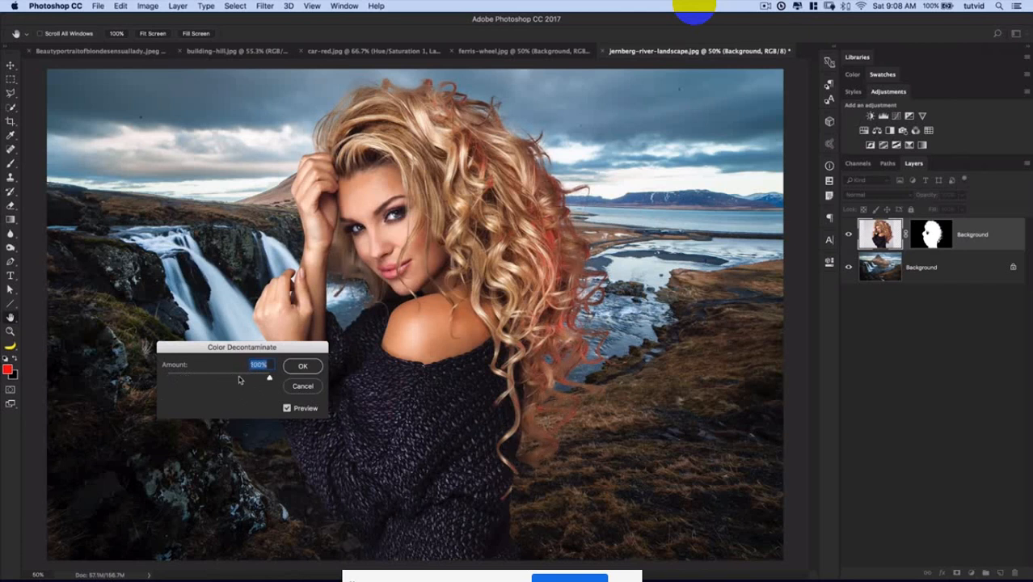
{"action": "left_click_drag", "start_coordinate": [245, 377], "coordinate": [233, 379]}
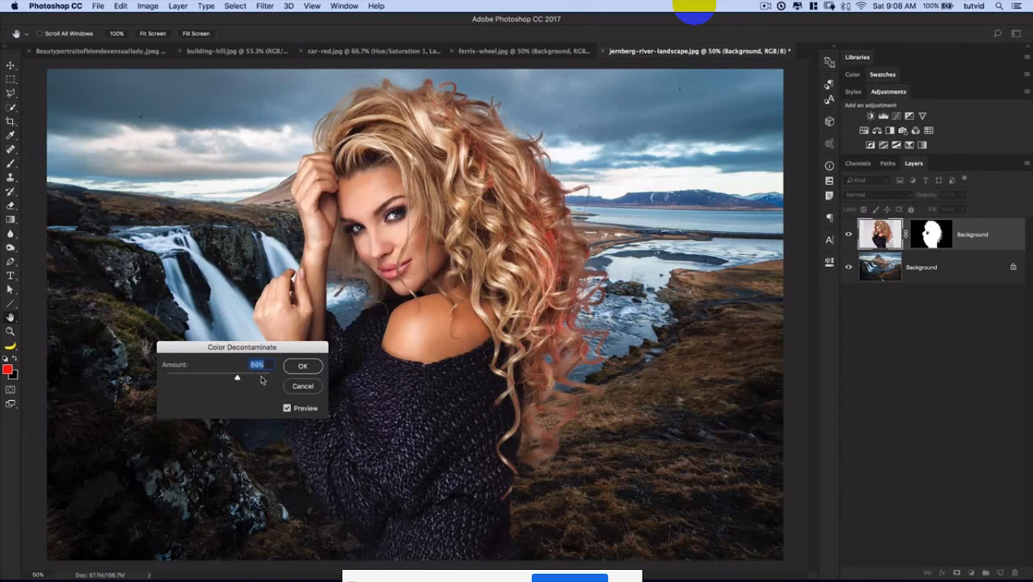
{"action": "left_click", "coordinate": [304, 367]}
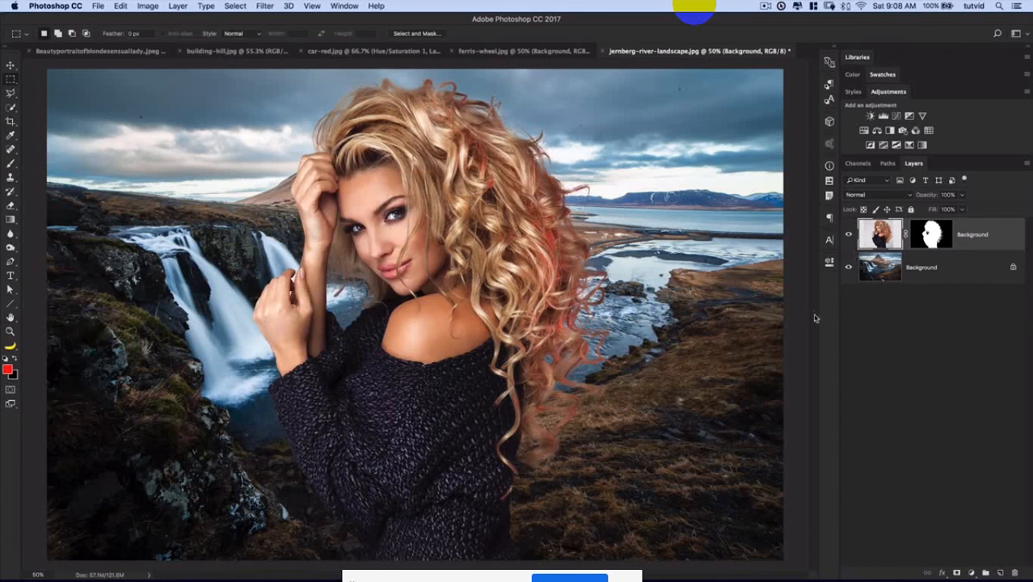
Switch to ferris-wheel.jpg and add a red #fc1609 Solid Color fill layer between the Background and the cut-out wheel layer
{"action": "left_click", "coordinate": [523, 52]}
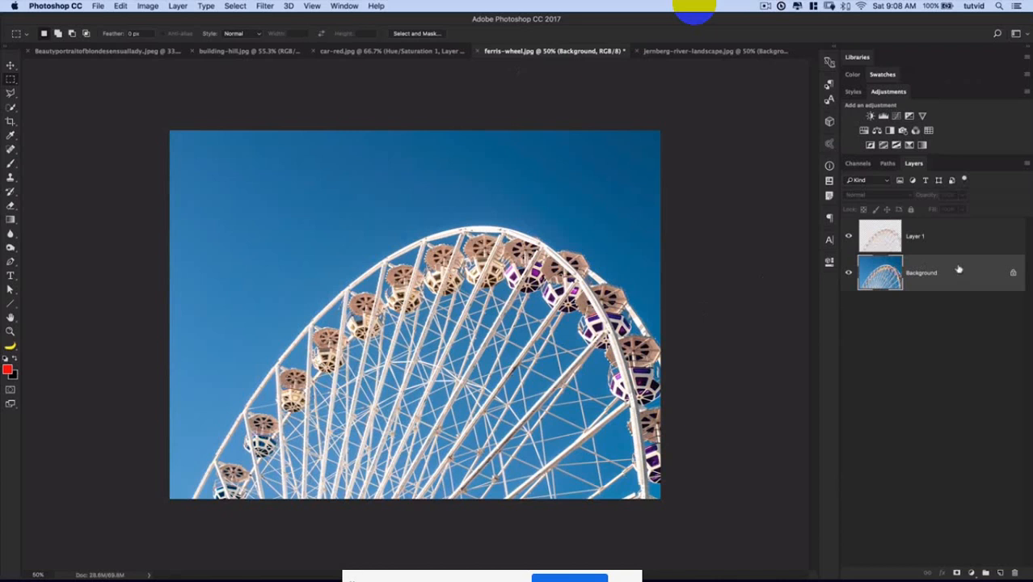
{"action": "left_click", "coordinate": [922, 245]}
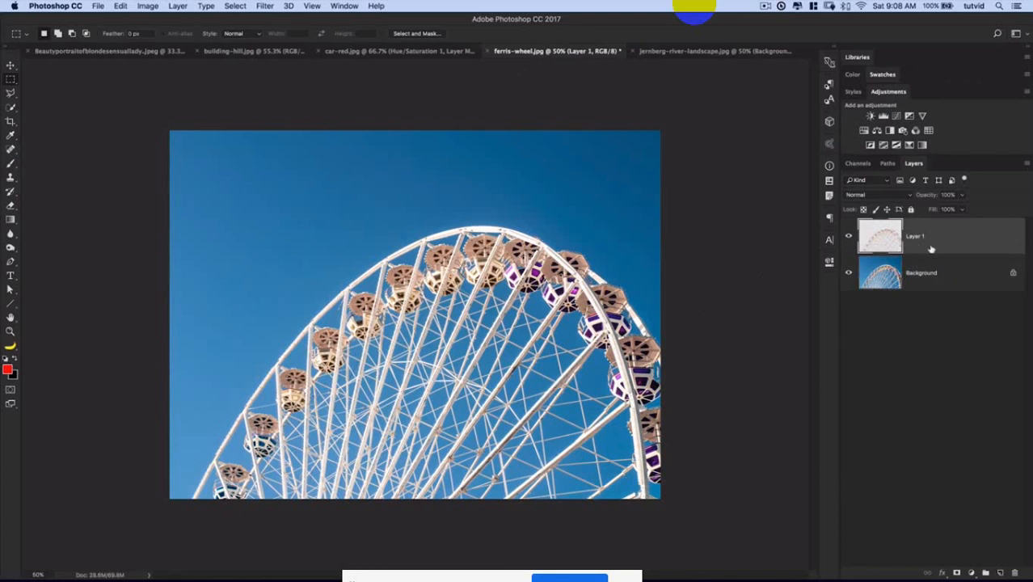
{"action": "left_click", "coordinate": [941, 285]}
{"action": "left_click", "coordinate": [972, 573]}
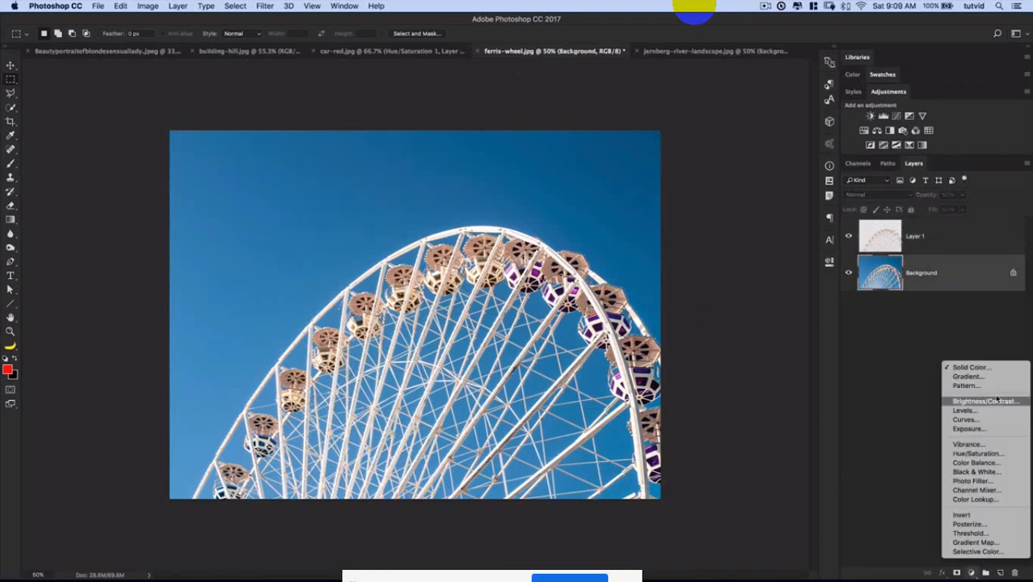
{"action": "left_click", "coordinate": [970, 368]}
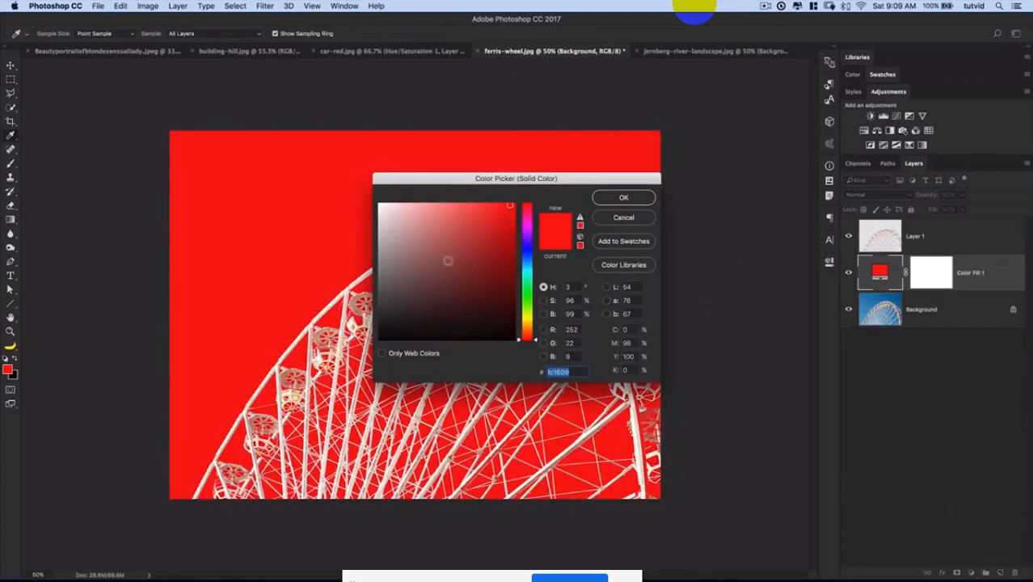
{"action": "left_click", "coordinate": [621, 198]}
Apply Defringe with a width of 1 pixel to the cut-out ferris wheel on Layer 1
{"action": "key", "text": "z"}
{"action": "key", "text": "super+1"}
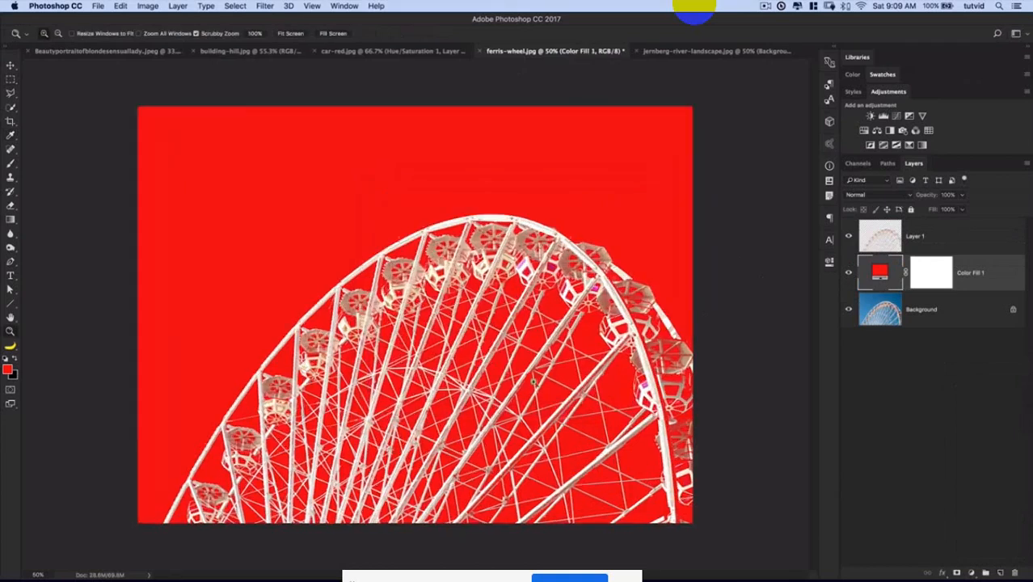
{"action": "left_click_drag", "start_coordinate": [510, 399], "coordinate": [475, 354]}
{"action": "left_click_drag", "start_coordinate": [609, 242], "coordinate": [562, 312]}
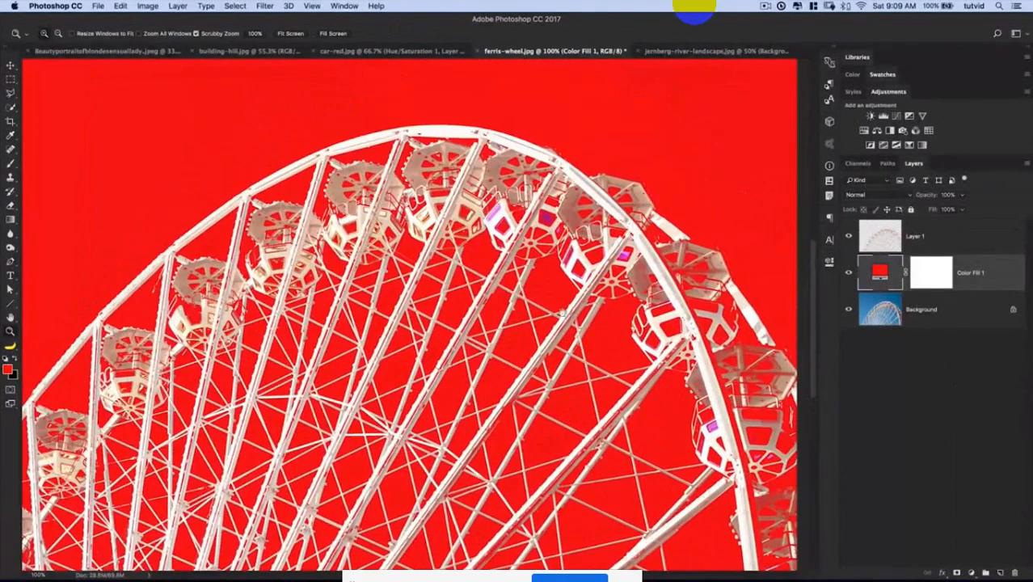
{"action": "left_click_drag", "start_coordinate": [639, 233], "coordinate": [703, 161]}
{"action": "left_click", "coordinate": [883, 251]}
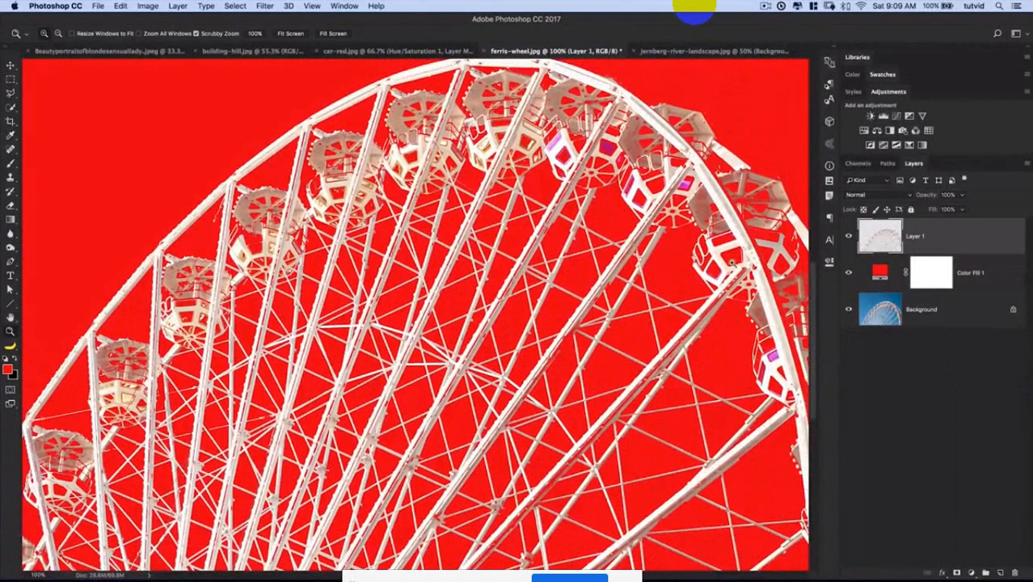
{"action": "left_click_drag", "start_coordinate": [369, 359], "coordinate": [410, 323]}
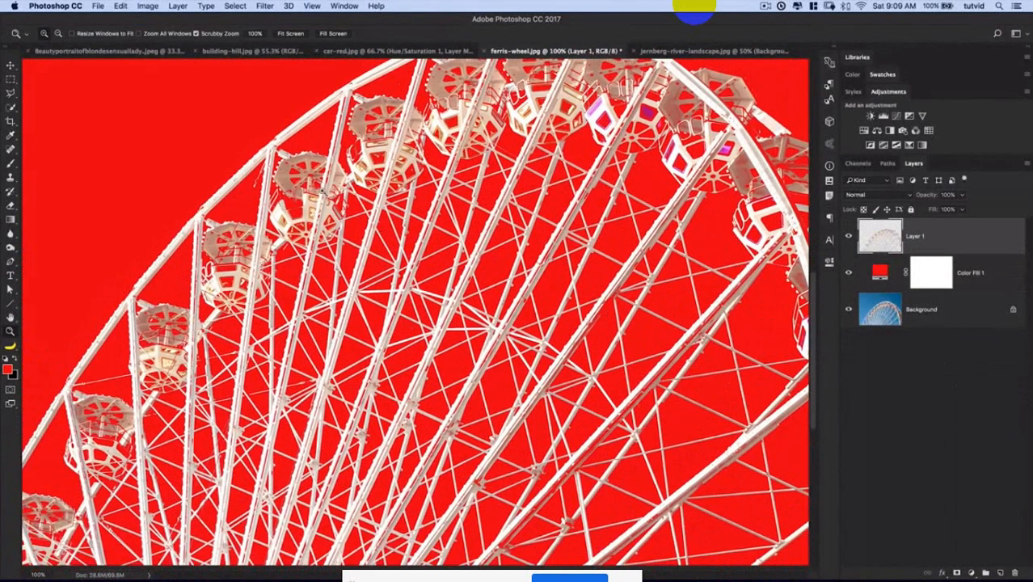
{"action": "left_click", "coordinate": [179, 6]}
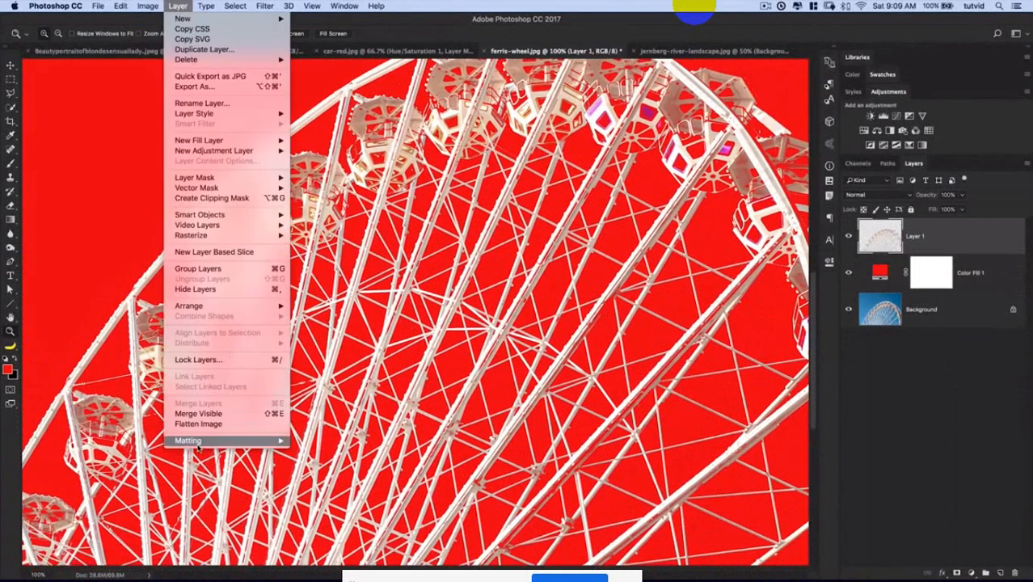
{"action": "mouse_move", "coordinate": [199, 441]}
{"action": "left_click", "coordinate": [315, 450]}
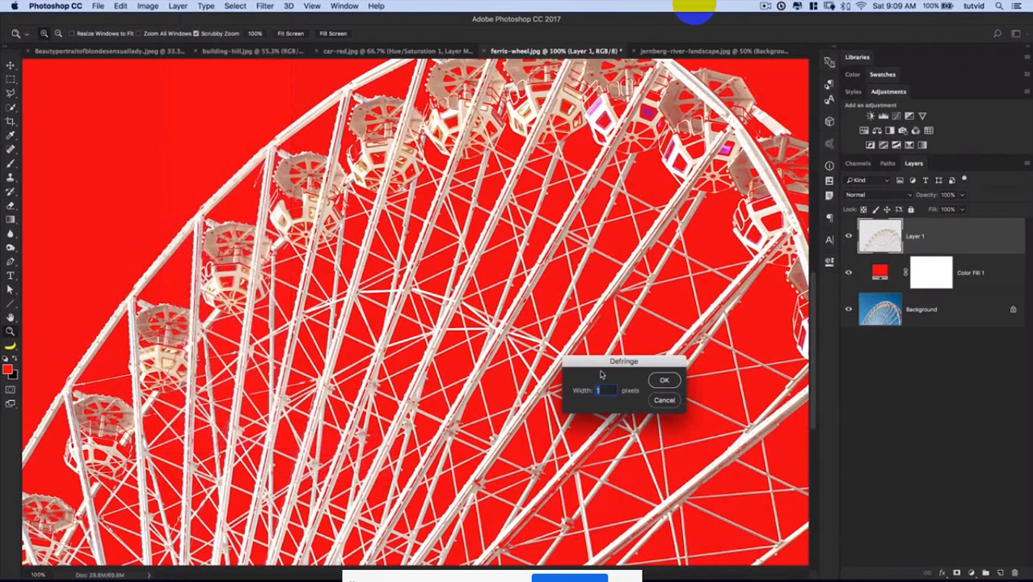
{"action": "left_click_drag", "start_coordinate": [601, 375], "coordinate": [554, 348]}
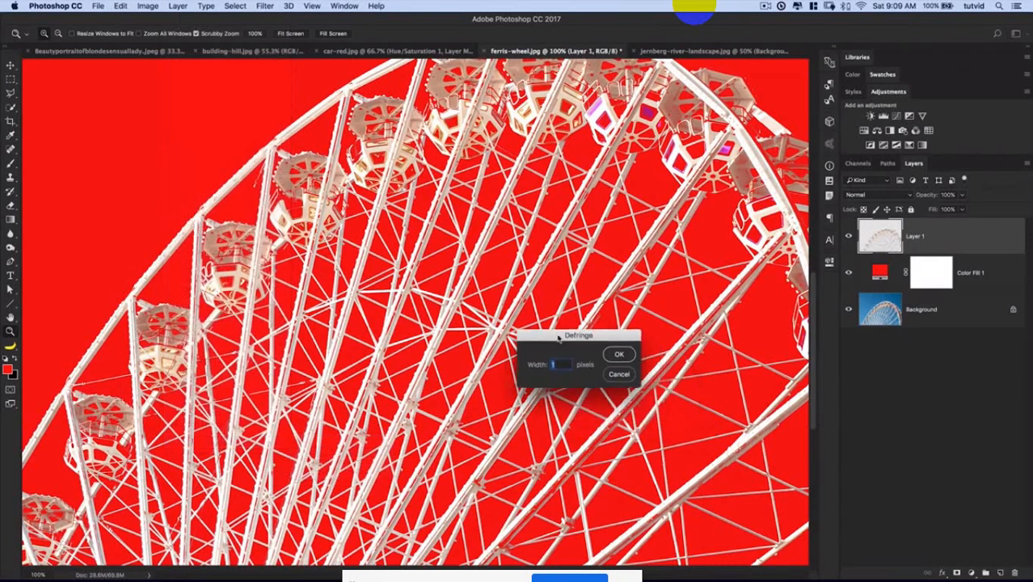
{"action": "left_click", "coordinate": [618, 354]}
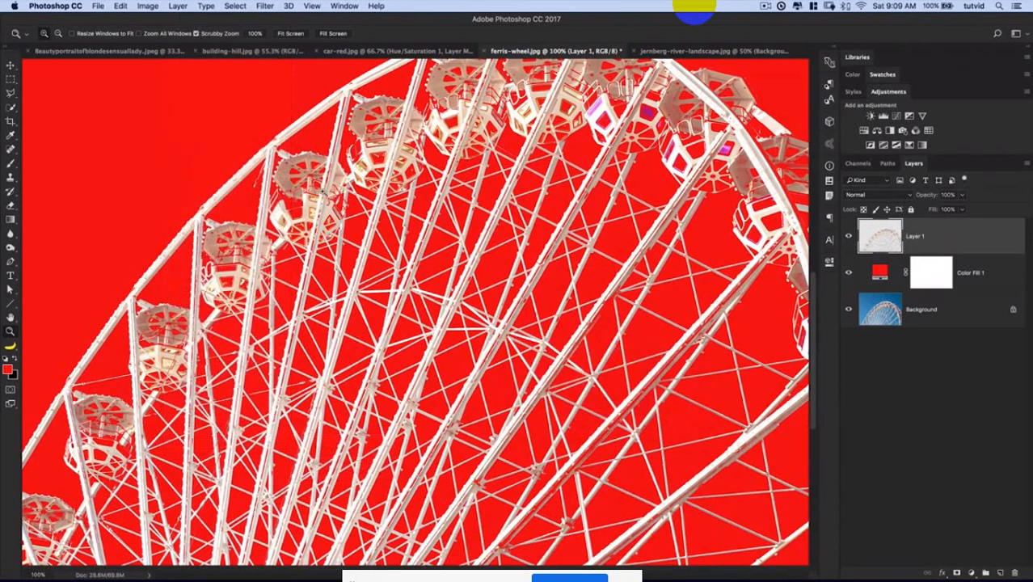
Examine the wheel's spokes, rim and cabins at 100% against the red fill to judge the edge colours after defringing
{"action": "left_click_drag", "start_coordinate": [319, 188], "coordinate": [358, 223]}
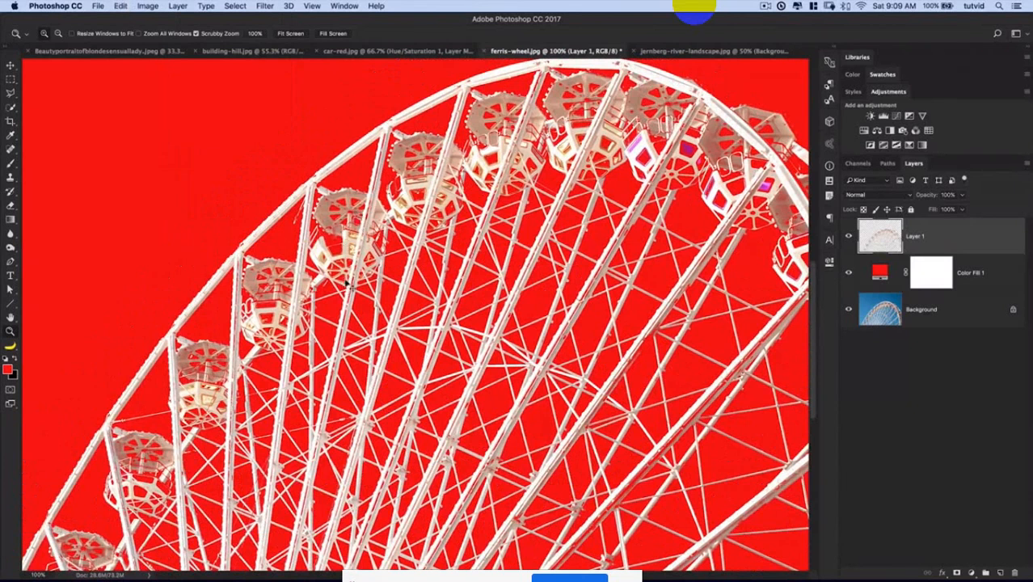
{"action": "left_click_drag", "start_coordinate": [490, 226], "coordinate": [468, 247]}
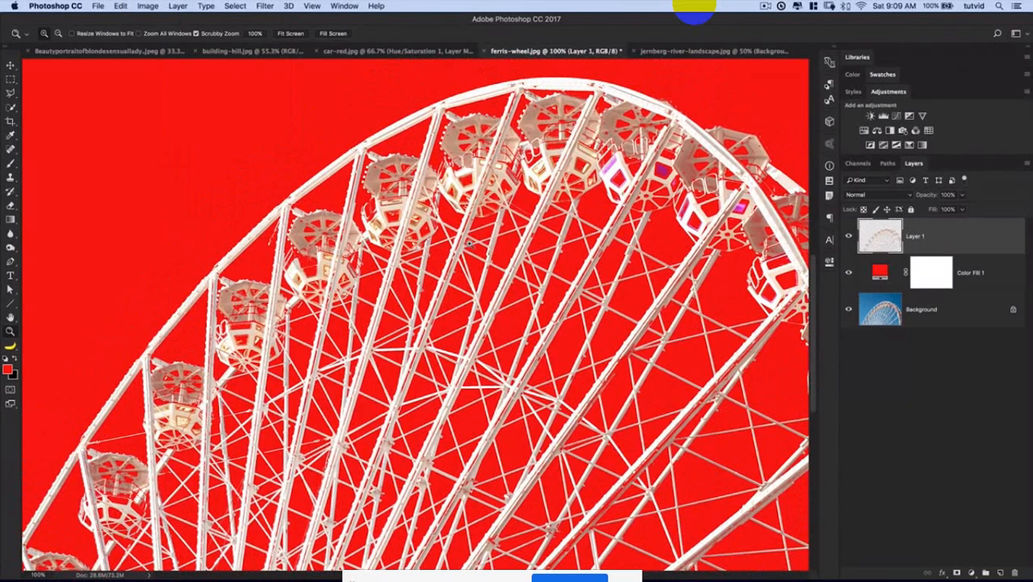
{"action": "left_click_drag", "start_coordinate": [444, 301], "coordinate": [431, 448]}
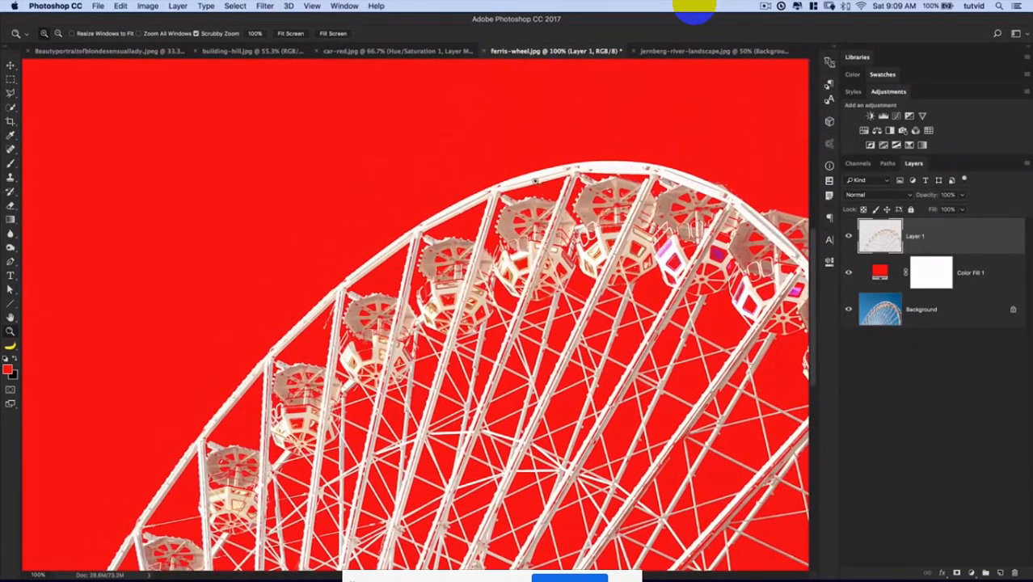
{"action": "scroll", "coordinate": [463, 411], "scroll_direction": "down", "scroll_amount": 5}
{"action": "scroll", "coordinate": [463, 411], "scroll_direction": "right", "scroll_amount": 5}
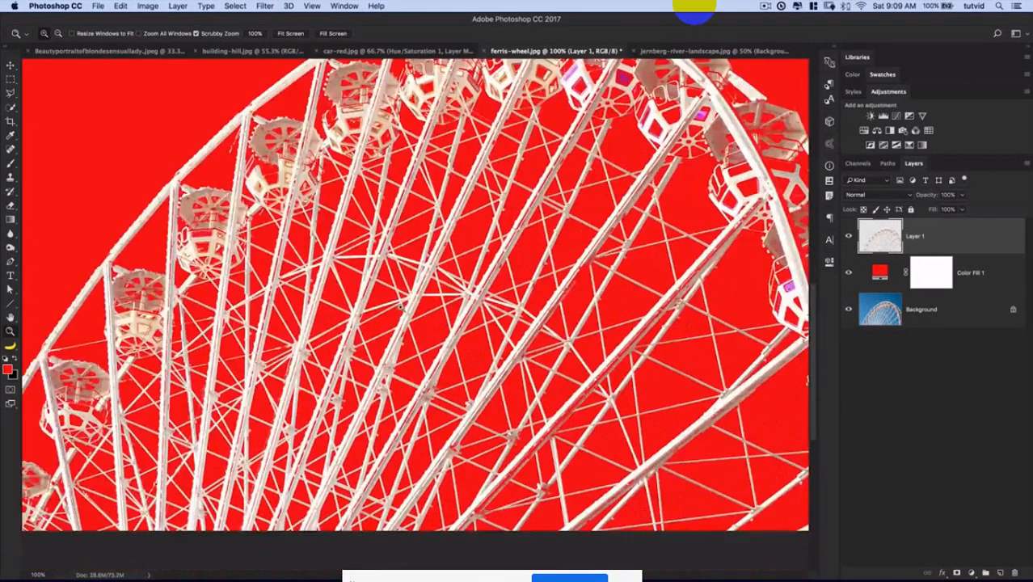
{"action": "scroll", "coordinate": [495, 254], "scroll_direction": "right", "scroll_amount": 2}
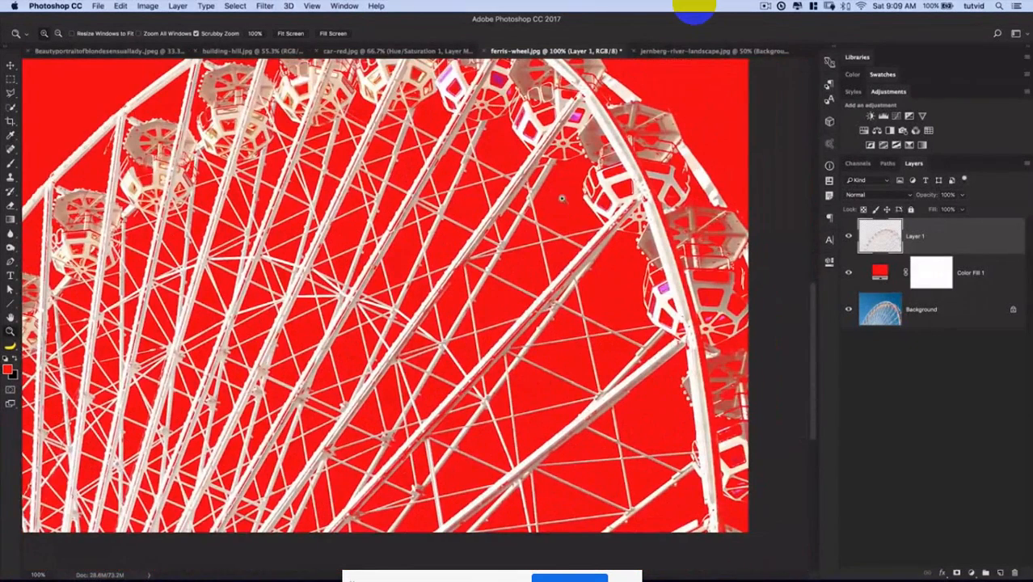
{"action": "scroll", "coordinate": [385, 315], "scroll_direction": "up", "scroll_amount": 4}
{"action": "scroll", "coordinate": [384, 316], "scroll_direction": "right", "scroll_amount": 1}
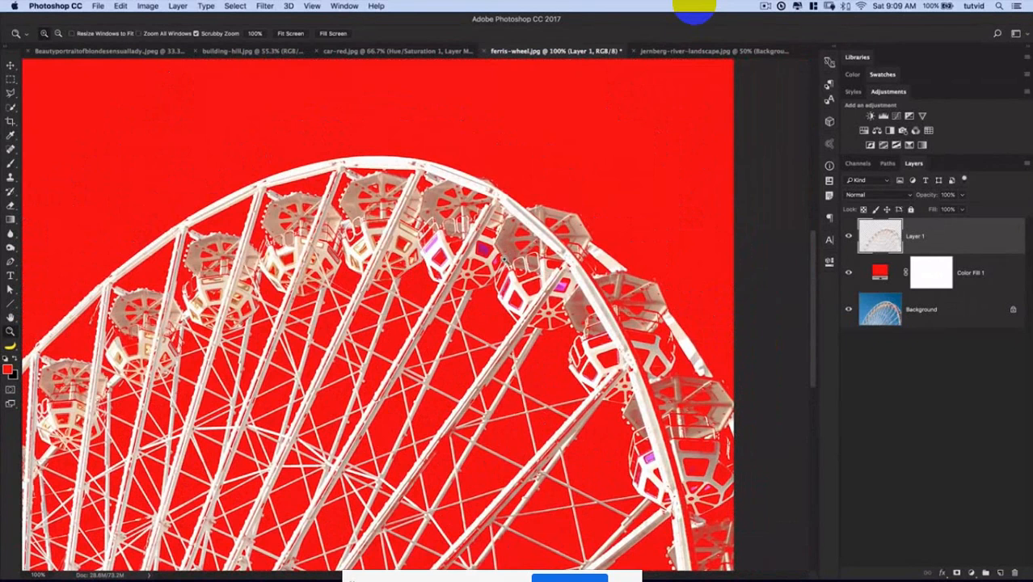
{"action": "key", "text": "super+minus"}
{"action": "key", "text": "super+minus"}
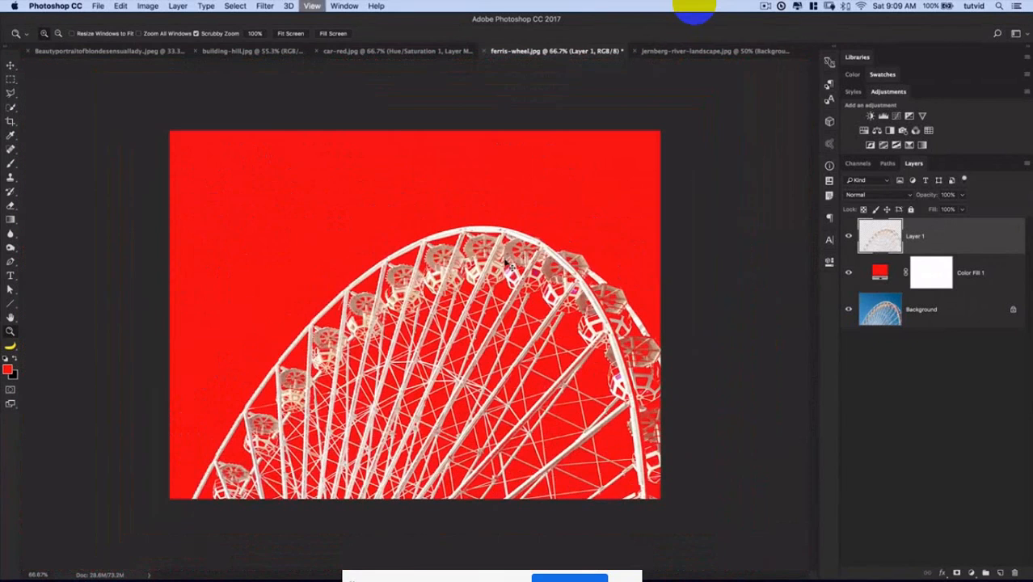
Look over the Remove Black Matte and Remove White Matte commands for the wheel layer without applying either
{"action": "left_click", "coordinate": [178, 6]}
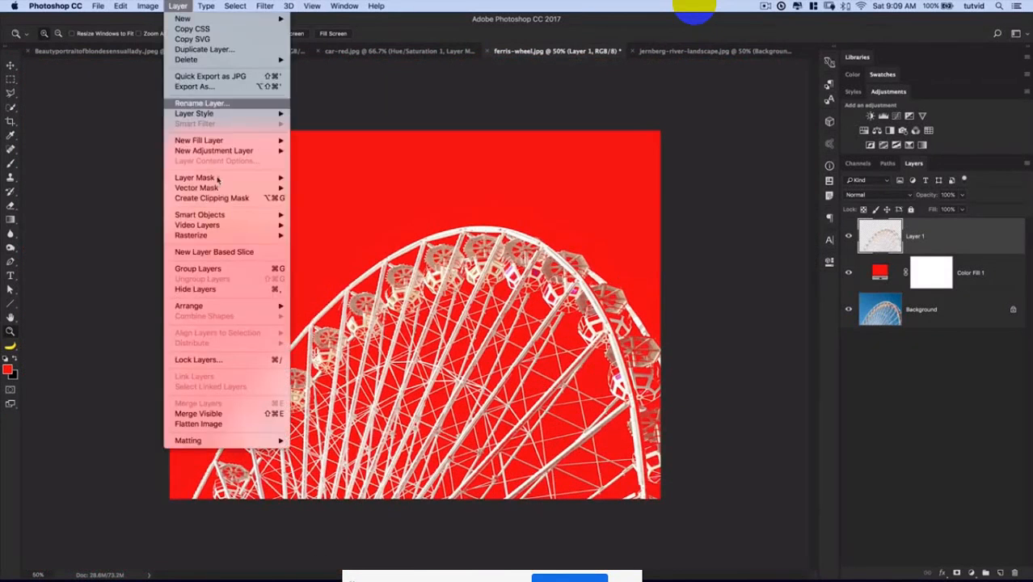
{"action": "mouse_move", "coordinate": [209, 443]}
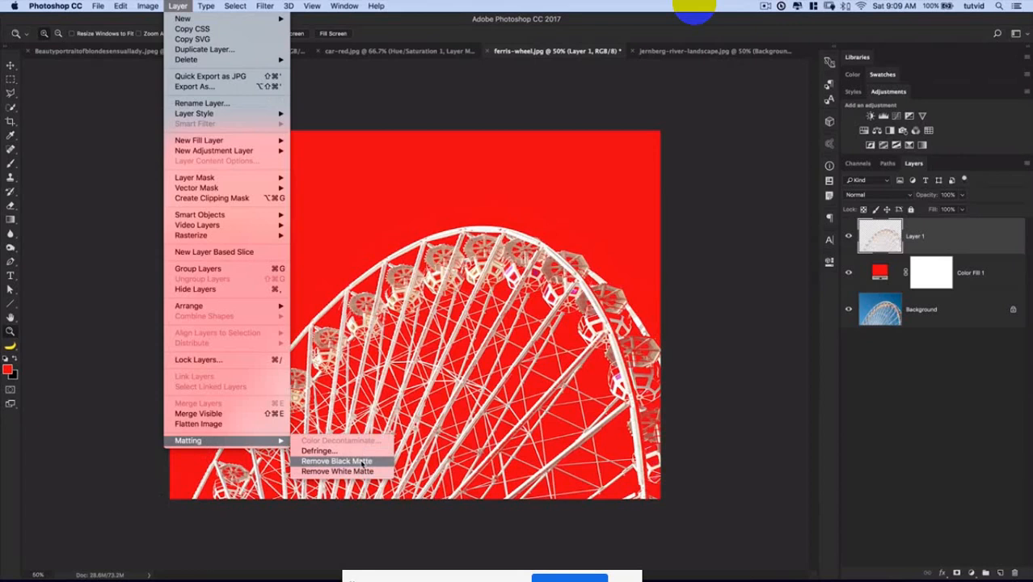
{"action": "left_click", "coordinate": [727, 326]}
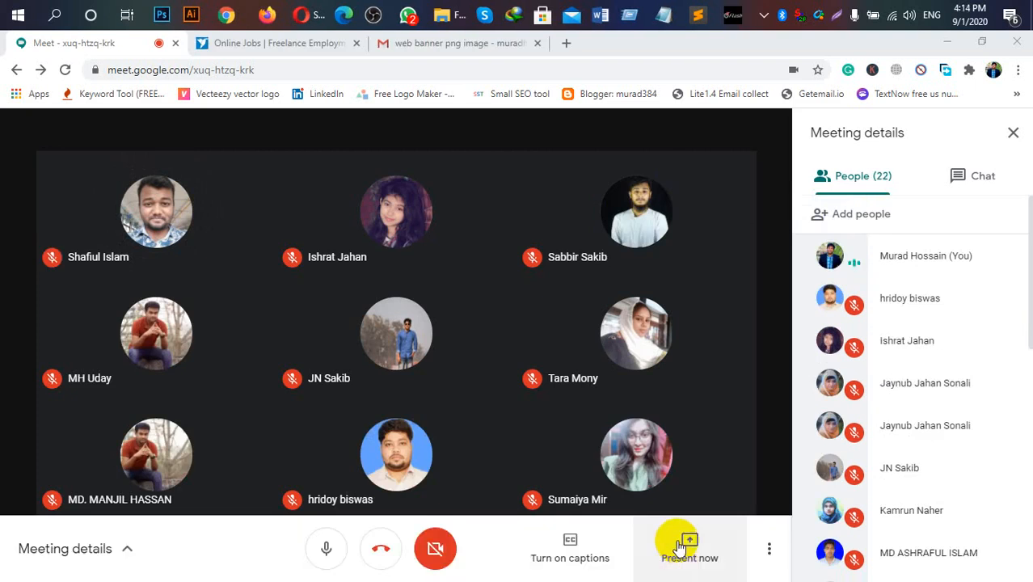
Present the entire screen to everyone in the Google Meet call
{"action": "left_click", "coordinate": [687, 548]}
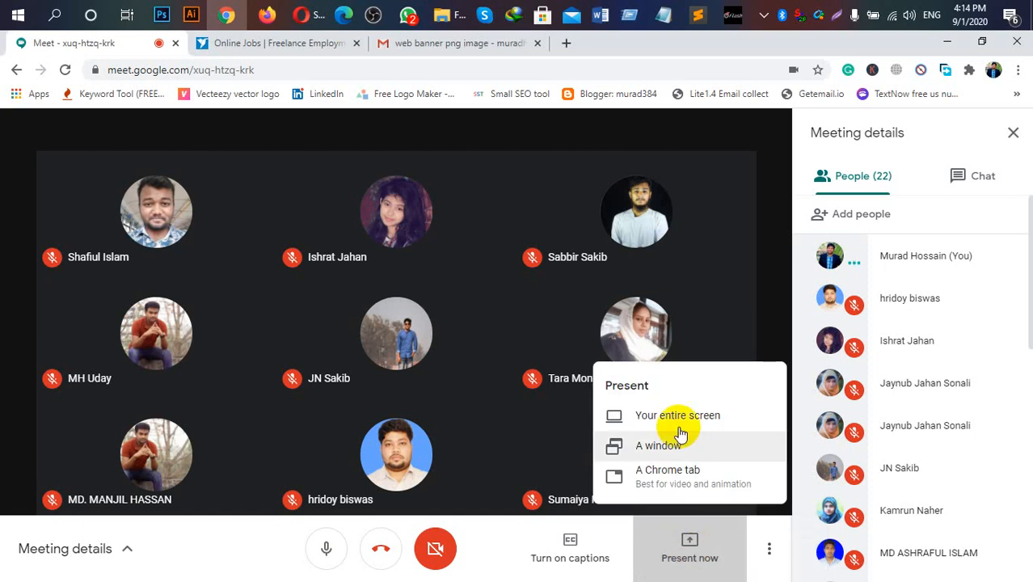
{"action": "left_click", "coordinate": [673, 420]}
{"action": "left_click", "coordinate": [576, 307]}
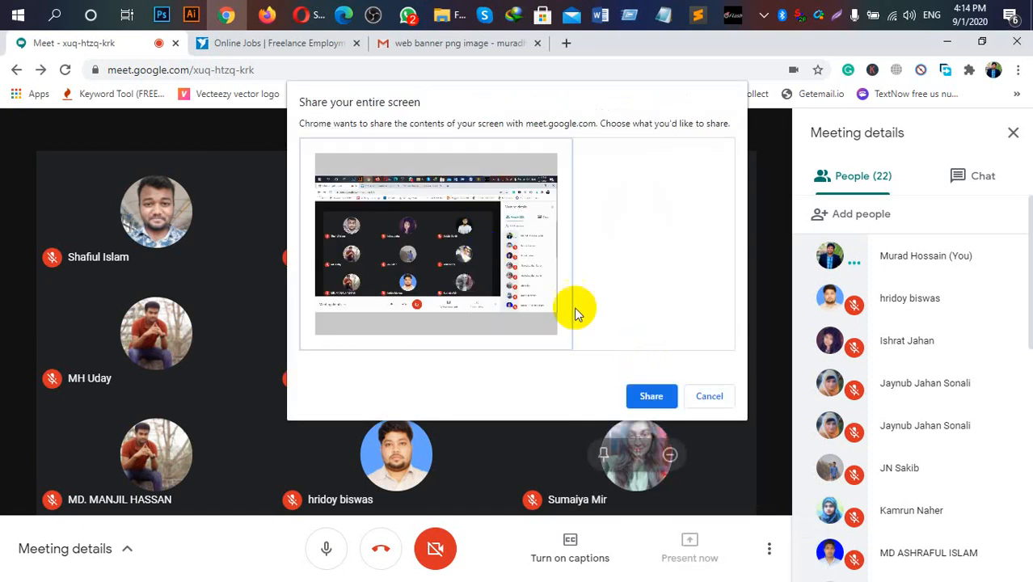
{"action": "left_click", "coordinate": [651, 396]}
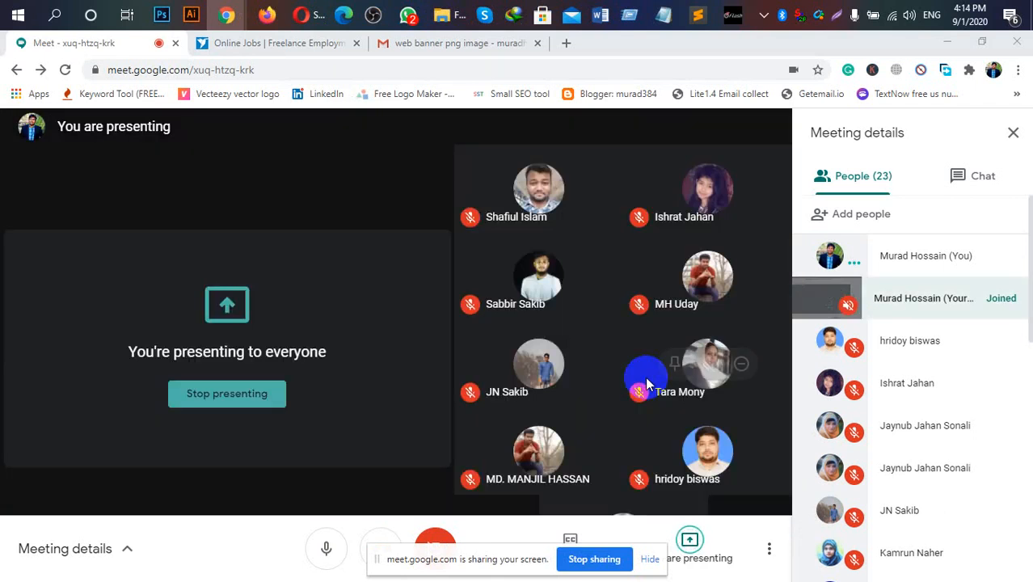
Switch to Gmail and look over the sent "web banner png image" message with its signature and attached banner
{"action": "left_click", "coordinate": [451, 44]}
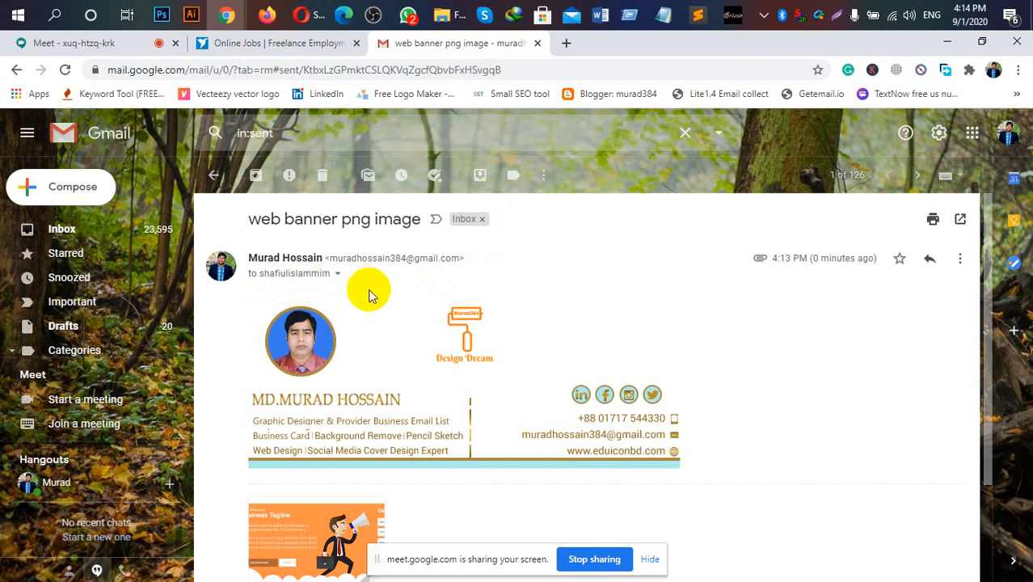
{"action": "scroll", "coordinate": [368, 293], "scroll_direction": "down", "scroll_amount": 1}
{"action": "mouse_move", "coordinate": [300, 485]}
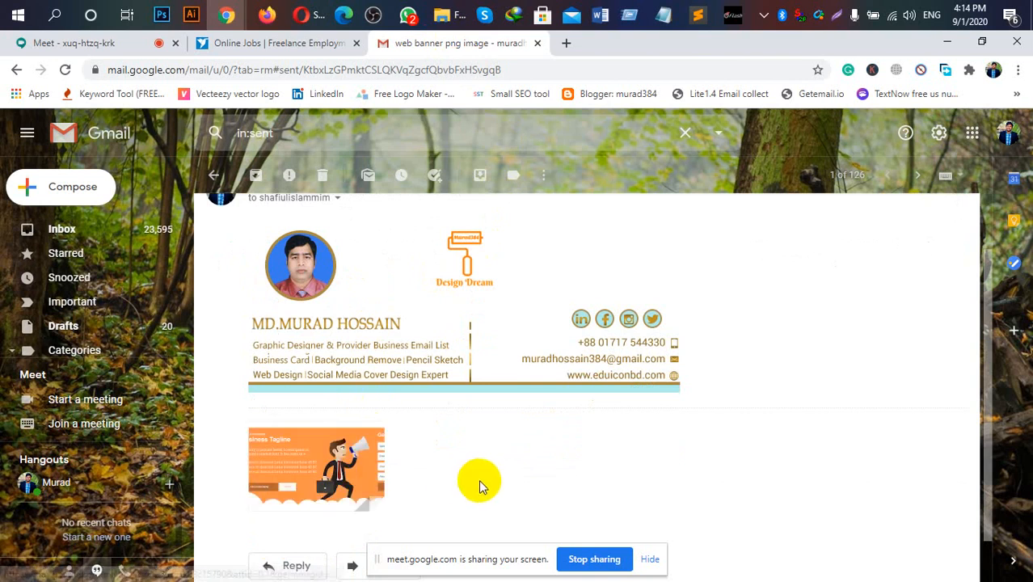
{"action": "scroll", "coordinate": [478, 473], "scroll_direction": "up", "scroll_amount": 1}
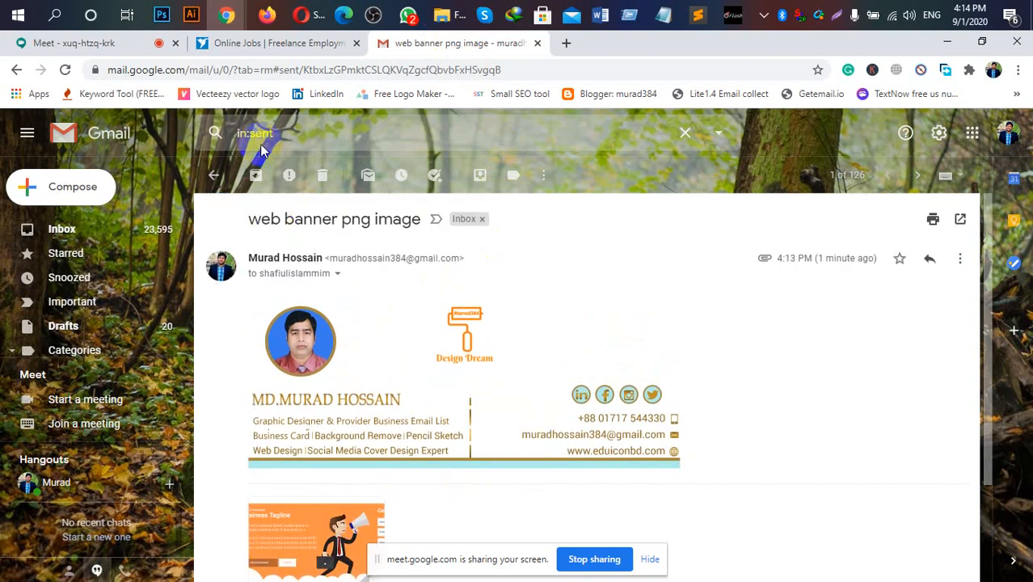
{"action": "scroll", "coordinate": [408, 517], "scroll_direction": "down", "scroll_amount": 1}
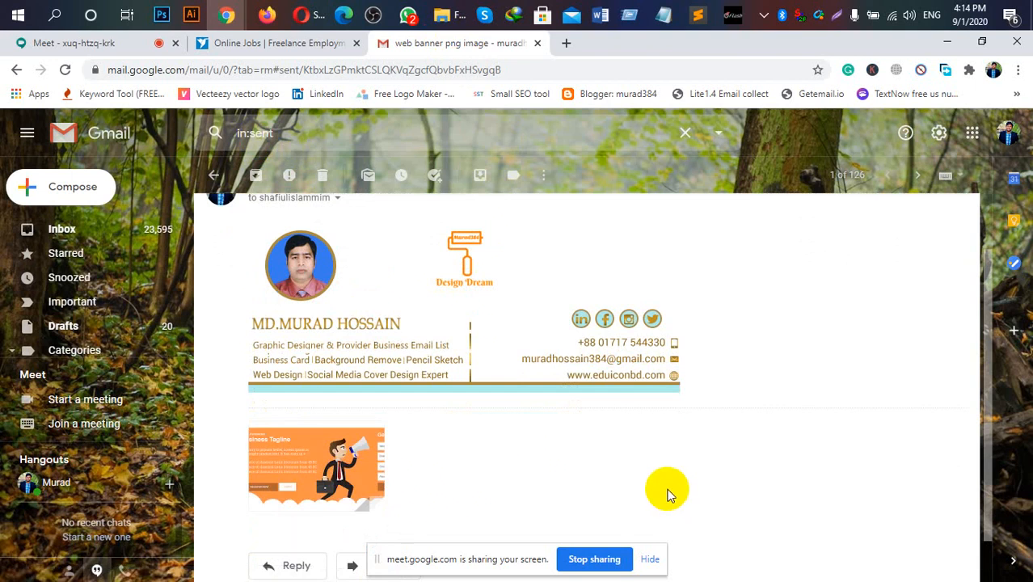
{"action": "scroll", "coordinate": [670, 476], "scroll_direction": "up", "scroll_amount": 1}
{"action": "scroll", "coordinate": [670, 475], "scroll_direction": "down", "scroll_amount": 1}
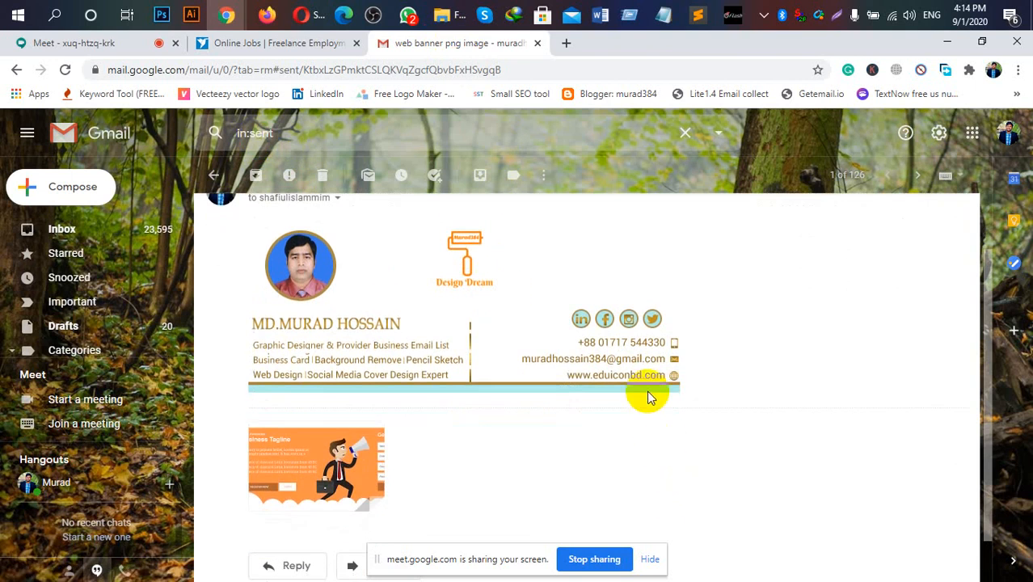
Return to the Google Meet call, stop sharing the screen and close the Gmail tab
{"action": "left_click", "coordinate": [72, 42]}
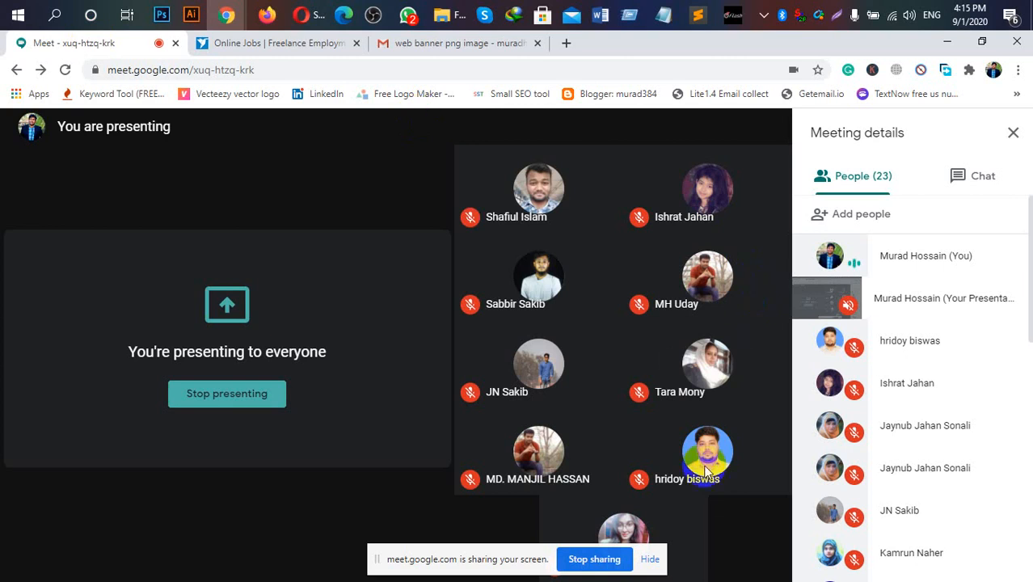
{"action": "left_click", "coordinate": [595, 559]}
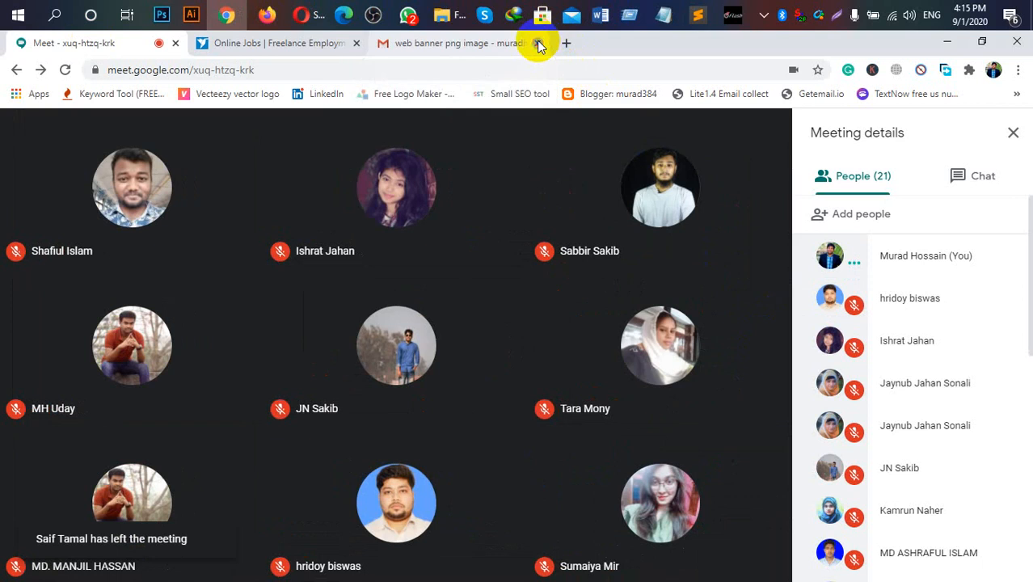
{"action": "left_click", "coordinate": [537, 43]}
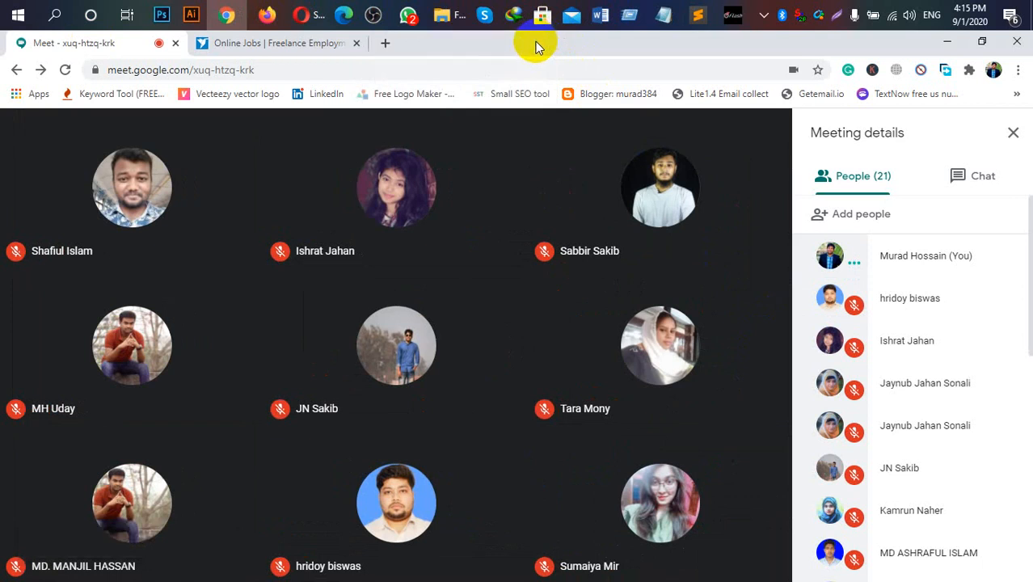
{"action": "scroll", "coordinate": [962, 388], "scroll_direction": "down", "scroll_amount": 6}
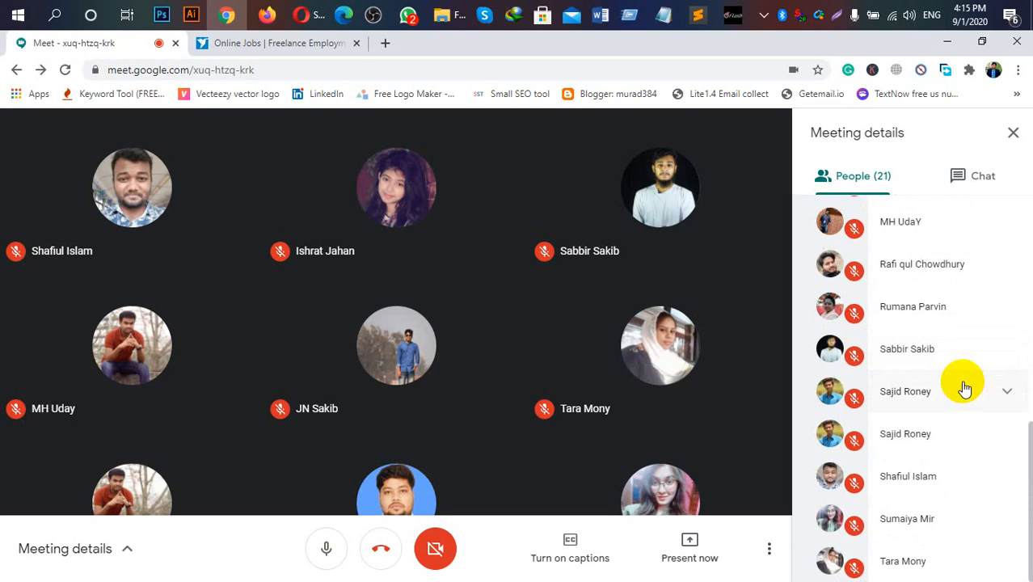
{"action": "scroll", "coordinate": [964, 389], "scroll_direction": "up", "scroll_amount": 1}
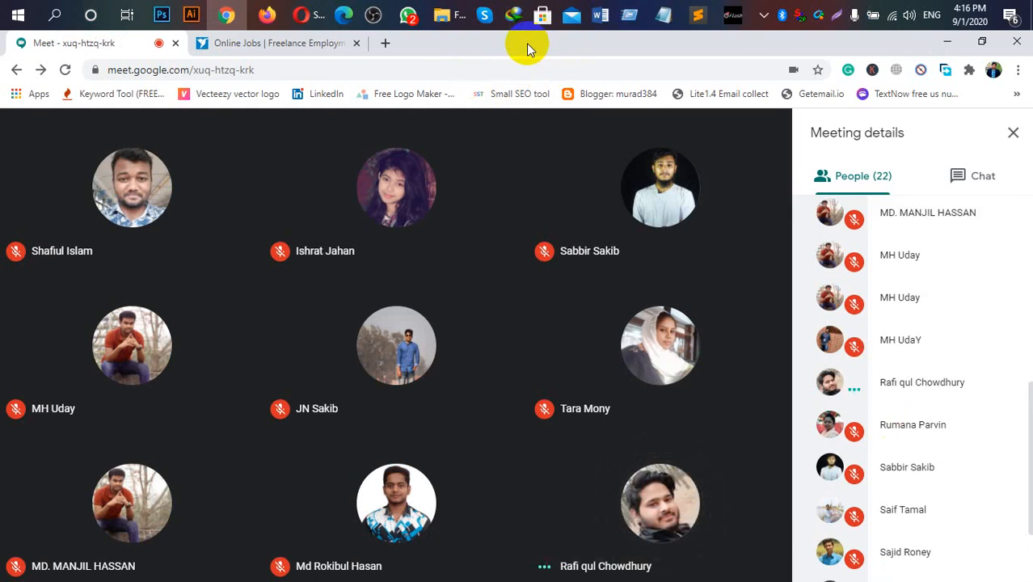
Switch to Firefox and open the Buyer Requests page of the Fiverr account to view the active requests
{"action": "left_click", "coordinate": [267, 16]}
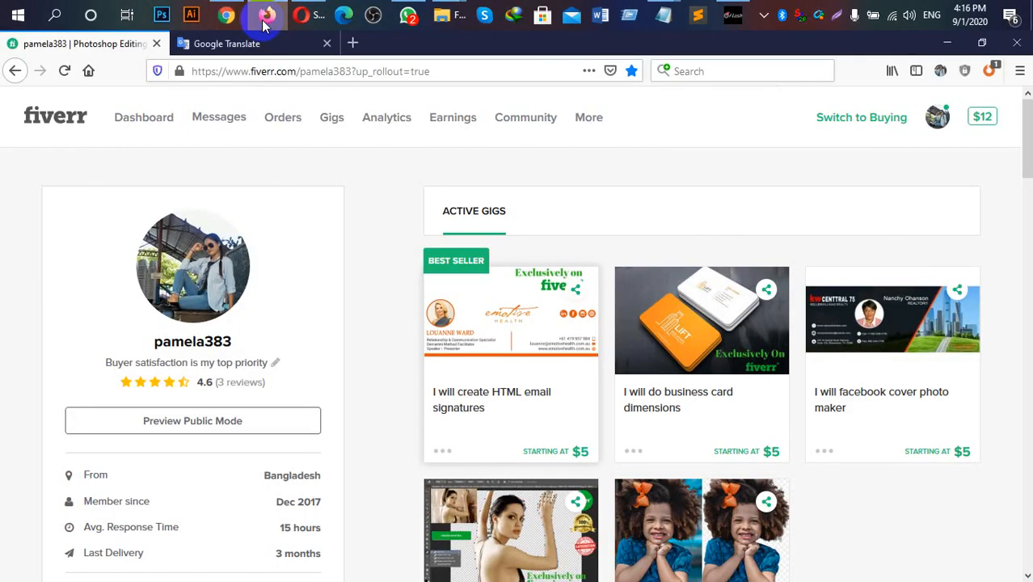
{"action": "left_click", "coordinate": [591, 123]}
{"action": "left_click", "coordinate": [593, 159]}
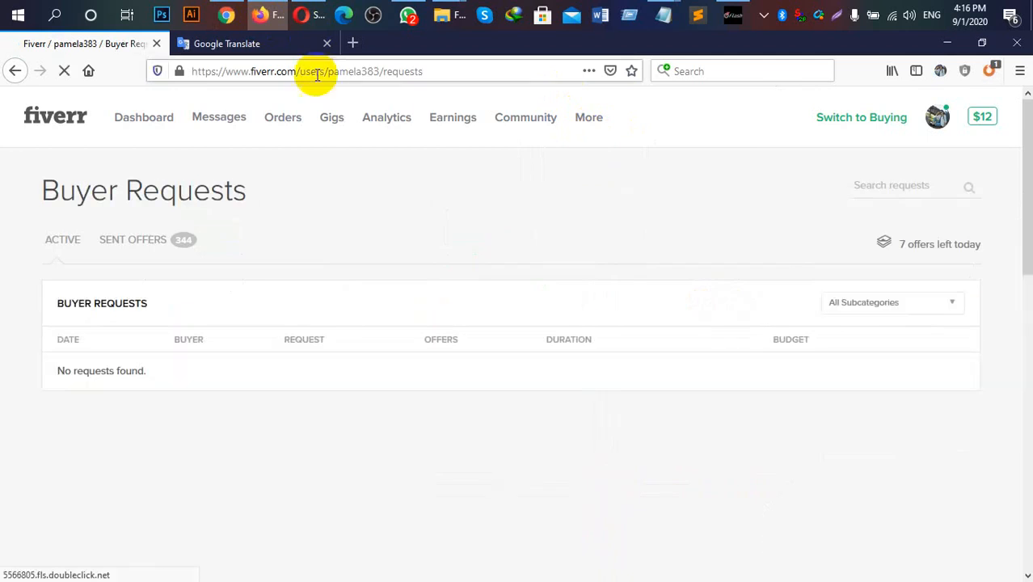
Return to the Google Meet call and look through the full participant list, with a brief check of the chat
{"action": "left_click", "coordinate": [228, 17]}
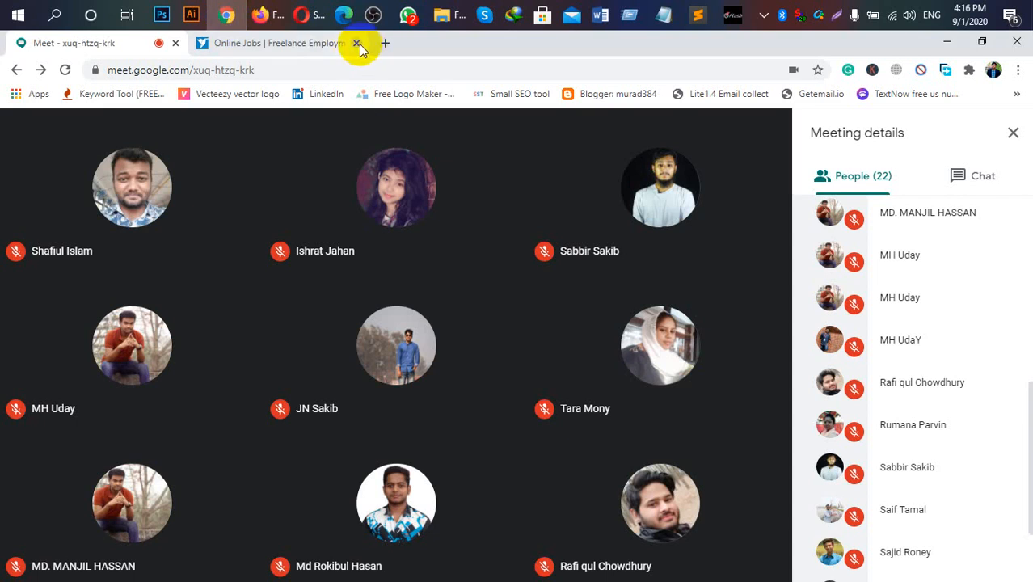
{"action": "scroll", "coordinate": [906, 359], "scroll_direction": "up", "scroll_amount": 6}
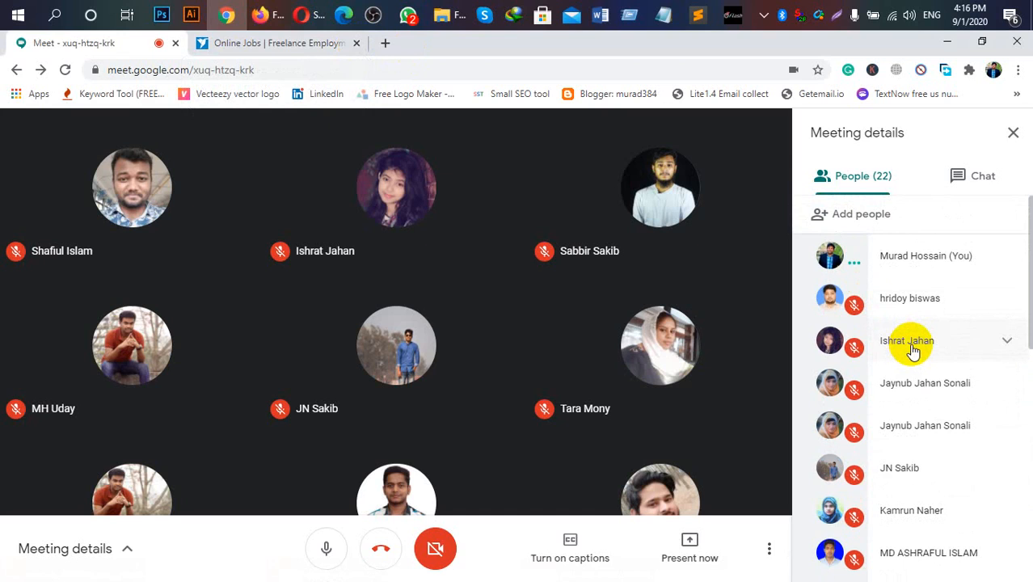
{"action": "scroll", "coordinate": [912, 350], "scroll_direction": "down", "scroll_amount": 1}
{"action": "scroll", "coordinate": [912, 349], "scroll_direction": "up", "scroll_amount": 1}
{"action": "scroll", "coordinate": [911, 352], "scroll_direction": "down", "scroll_amount": 2}
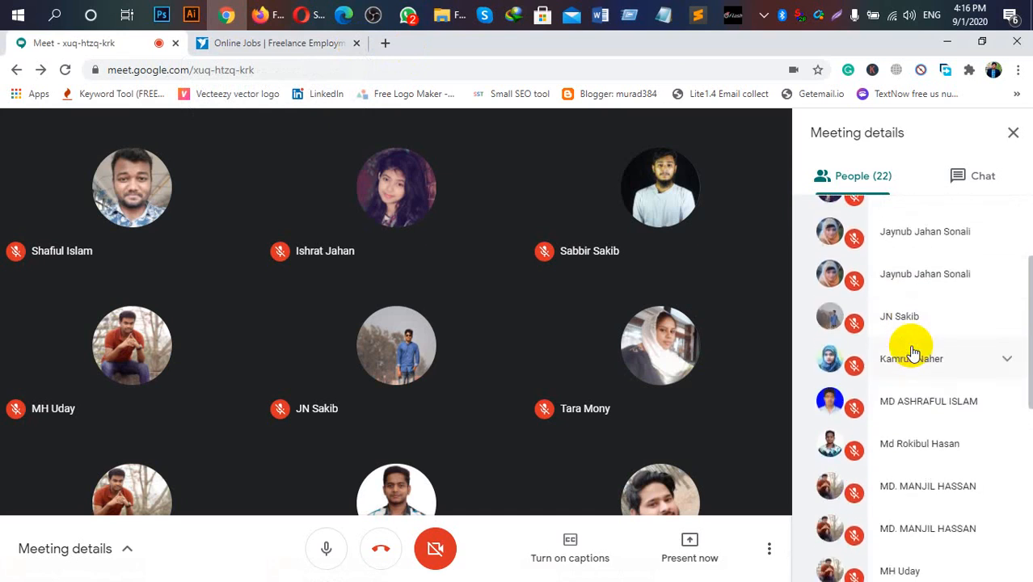
{"action": "scroll", "coordinate": [912, 352], "scroll_direction": "down", "scroll_amount": 2}
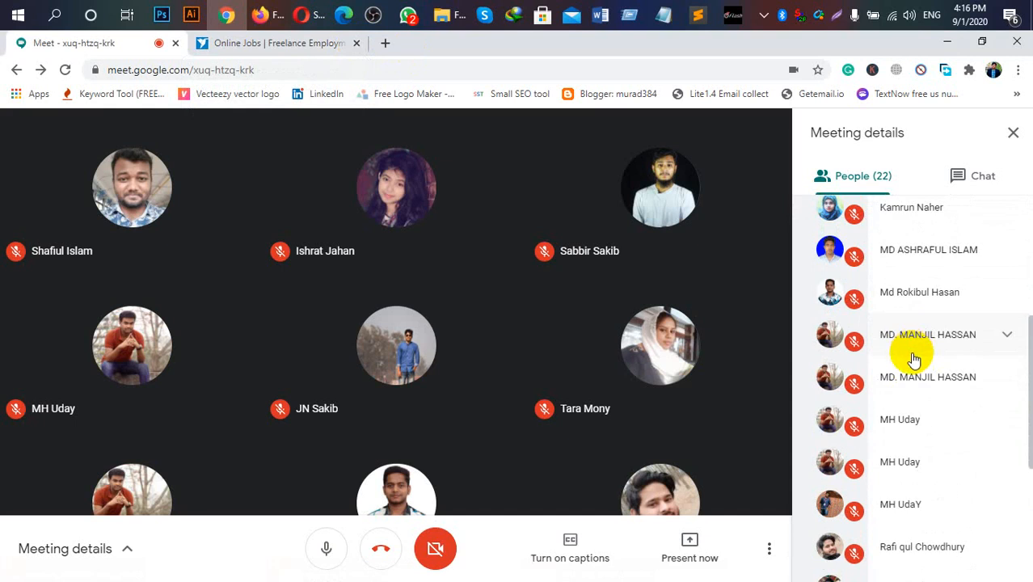
{"action": "scroll", "coordinate": [912, 356], "scroll_direction": "down", "scroll_amount": 4}
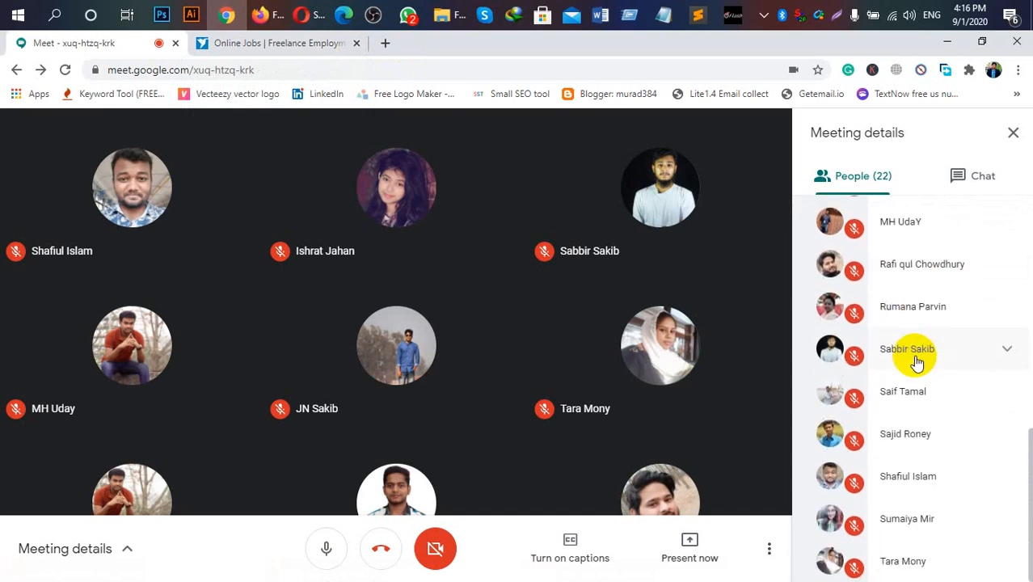
{"action": "scroll", "coordinate": [919, 370], "scroll_direction": "up", "scroll_amount": 6}
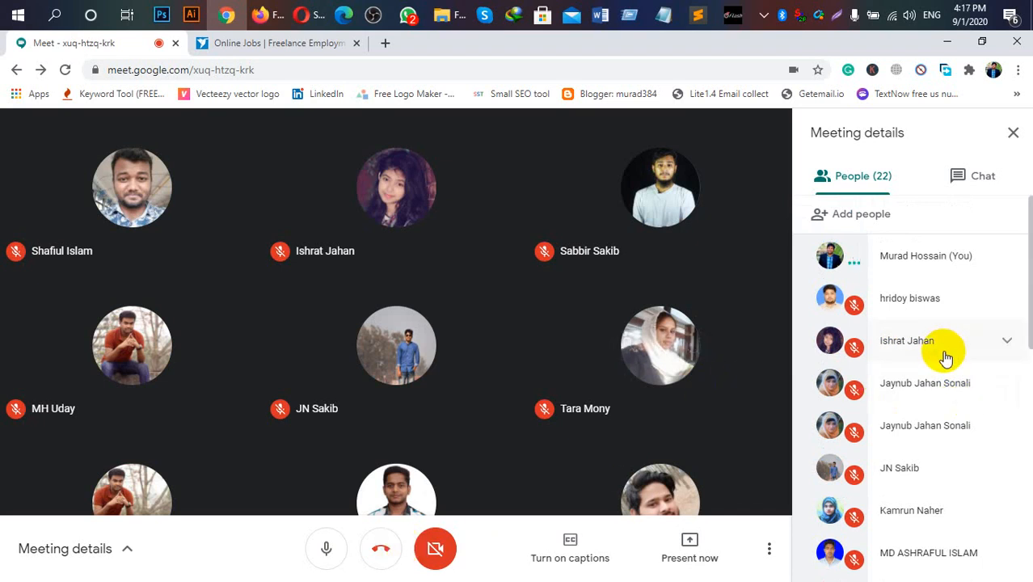
{"action": "scroll", "coordinate": [947, 359], "scroll_direction": "down", "scroll_amount": 3}
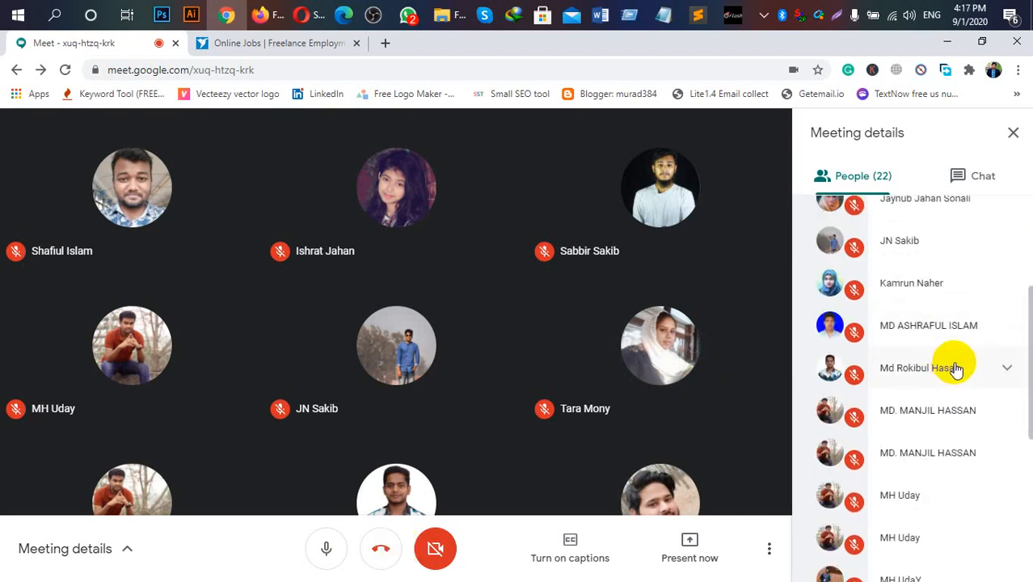
{"action": "scroll", "coordinate": [962, 374], "scroll_direction": "down", "scroll_amount": 3}
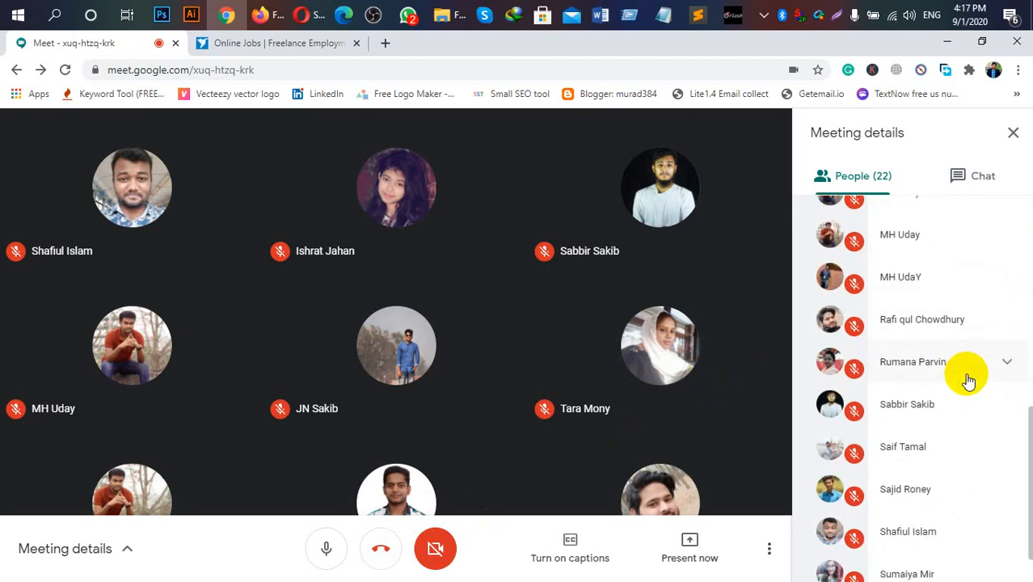
{"action": "scroll", "coordinate": [969, 380], "scroll_direction": "down", "scroll_amount": 1}
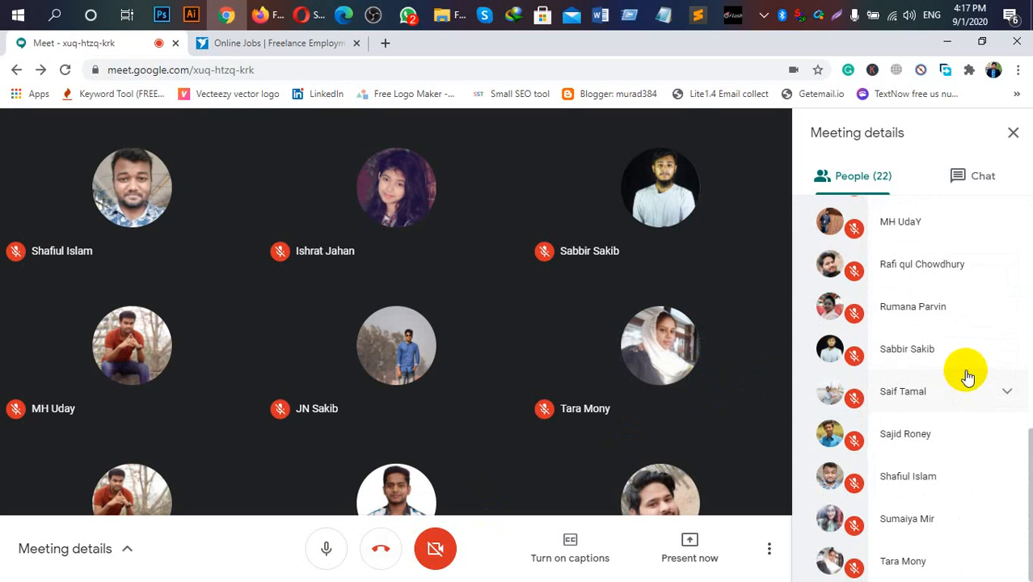
{"action": "scroll", "coordinate": [969, 368], "scroll_direction": "up", "scroll_amount": 4}
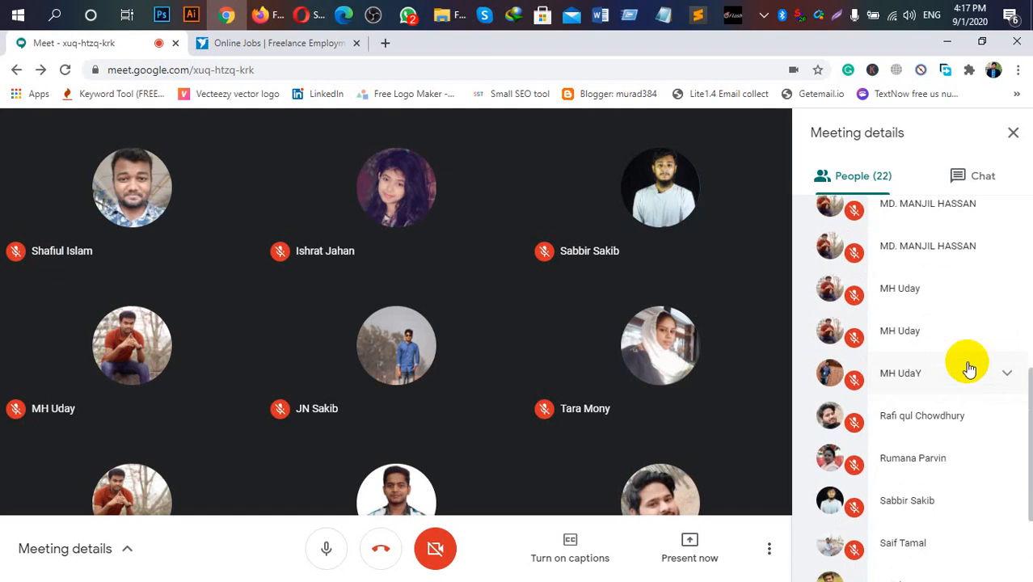
{"action": "scroll", "coordinate": [969, 368], "scroll_direction": "up", "scroll_amount": 4}
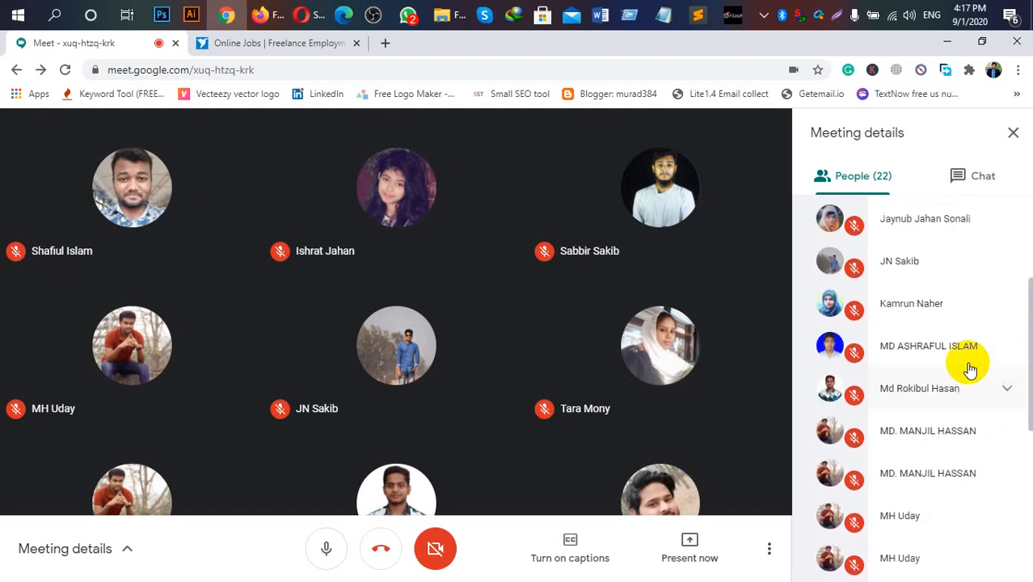
{"action": "scroll", "coordinate": [969, 368], "scroll_direction": "down", "scroll_amount": 1}
{"action": "scroll", "coordinate": [969, 368], "scroll_direction": "up", "scroll_amount": 1}
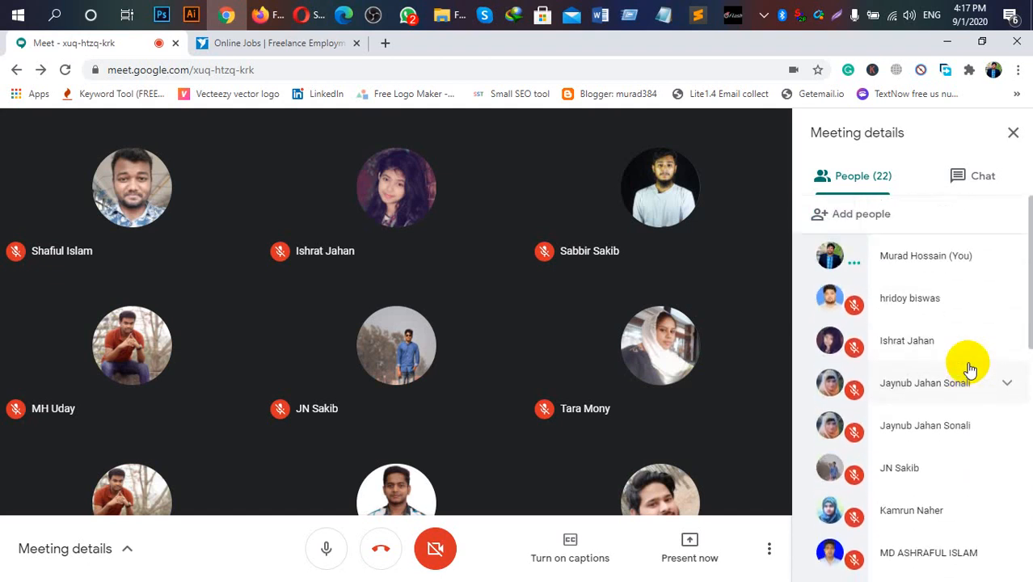
{"action": "scroll", "coordinate": [969, 368], "scroll_direction": "down", "scroll_amount": 1}
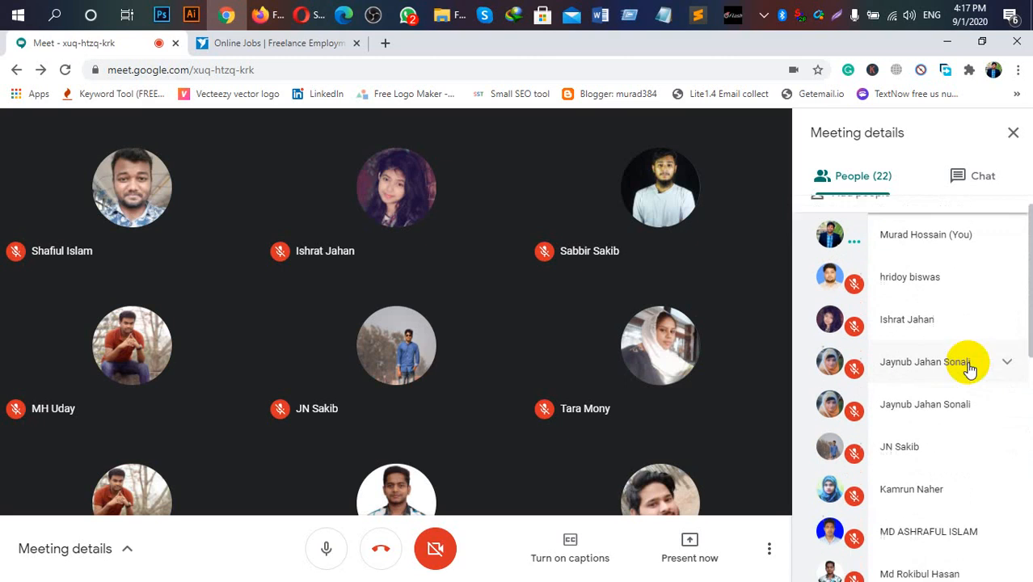
{"action": "scroll", "coordinate": [970, 368], "scroll_direction": "up", "scroll_amount": 1}
{"action": "scroll", "coordinate": [972, 367], "scroll_direction": "down", "scroll_amount": 1}
{"action": "scroll", "coordinate": [972, 368], "scroll_direction": "up", "scroll_amount": 1}
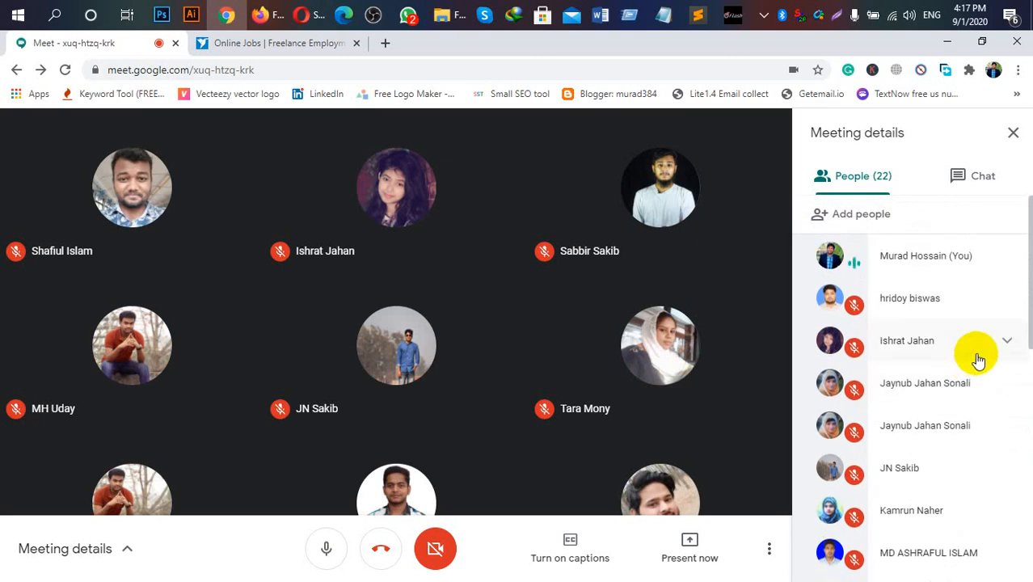
{"action": "left_click", "coordinate": [970, 175]}
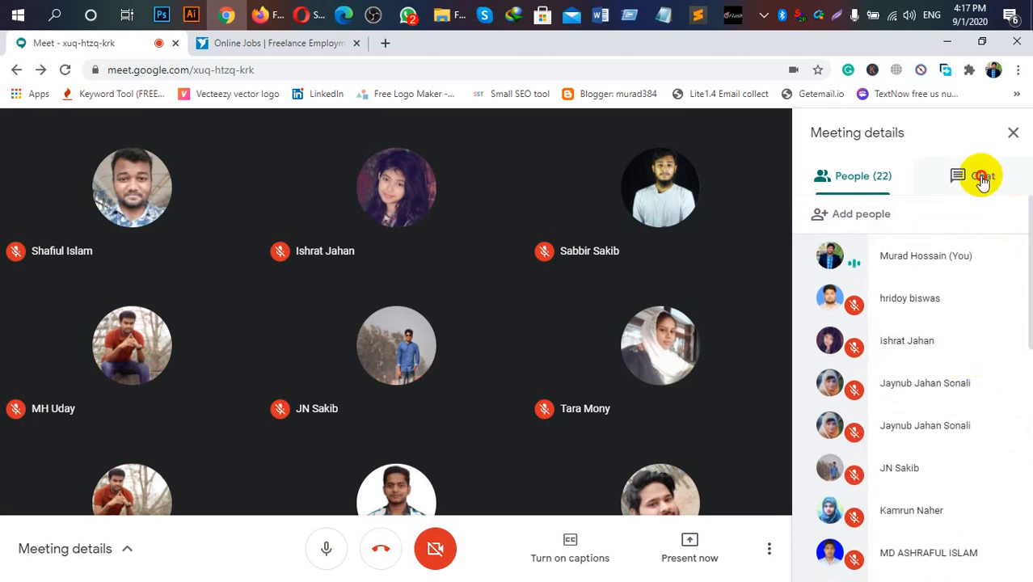
{"action": "left_click", "coordinate": [861, 177]}
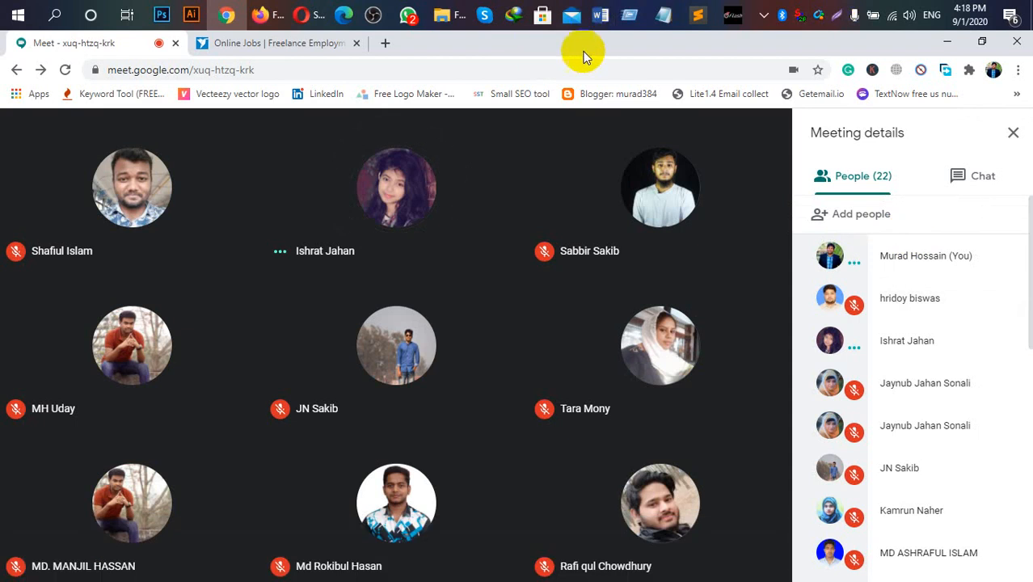
{"action": "mouse_move", "coordinate": [661, 17]}
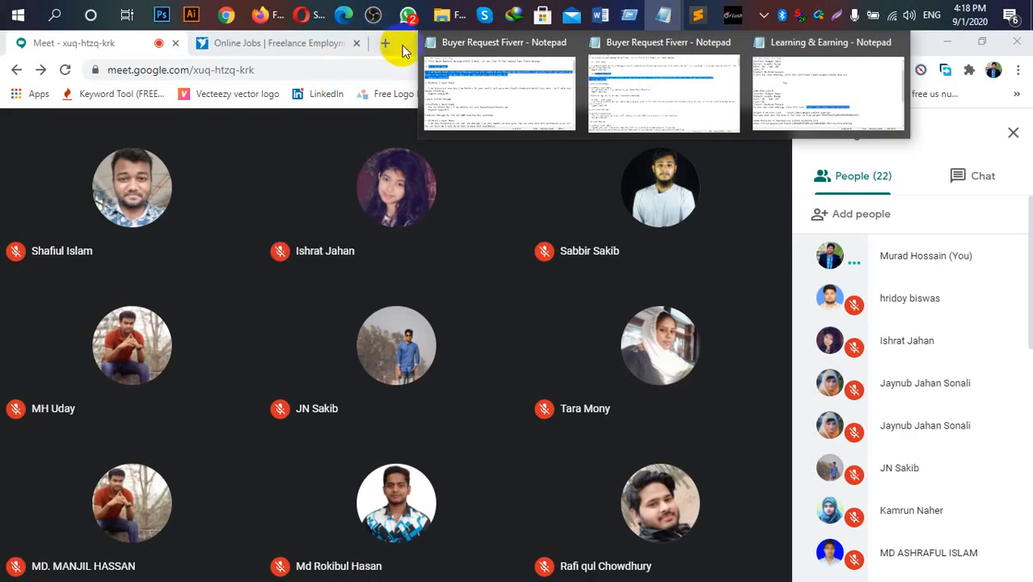
{"action": "left_click", "coordinate": [945, 44]}
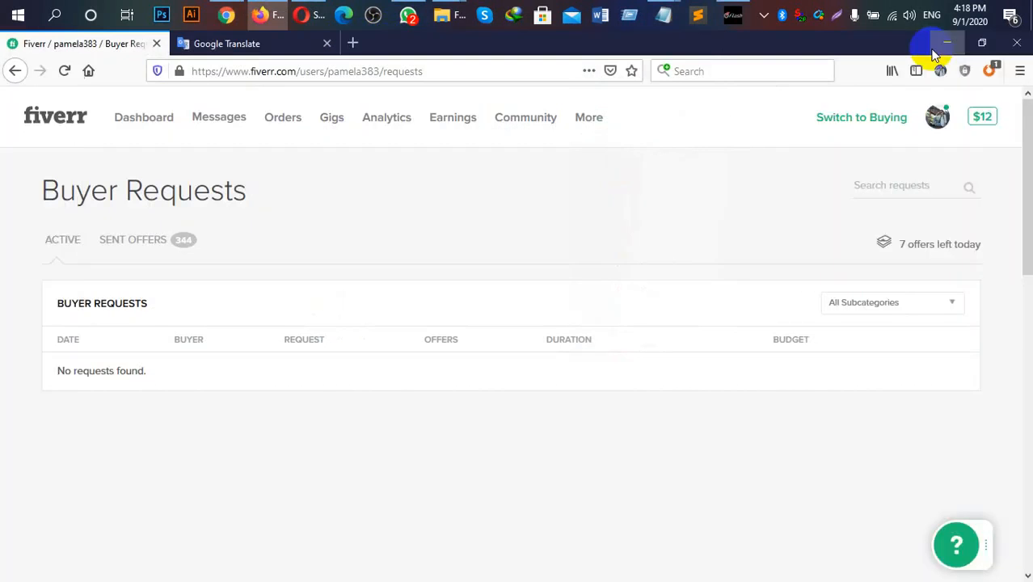
{"action": "left_click", "coordinate": [229, 15]}
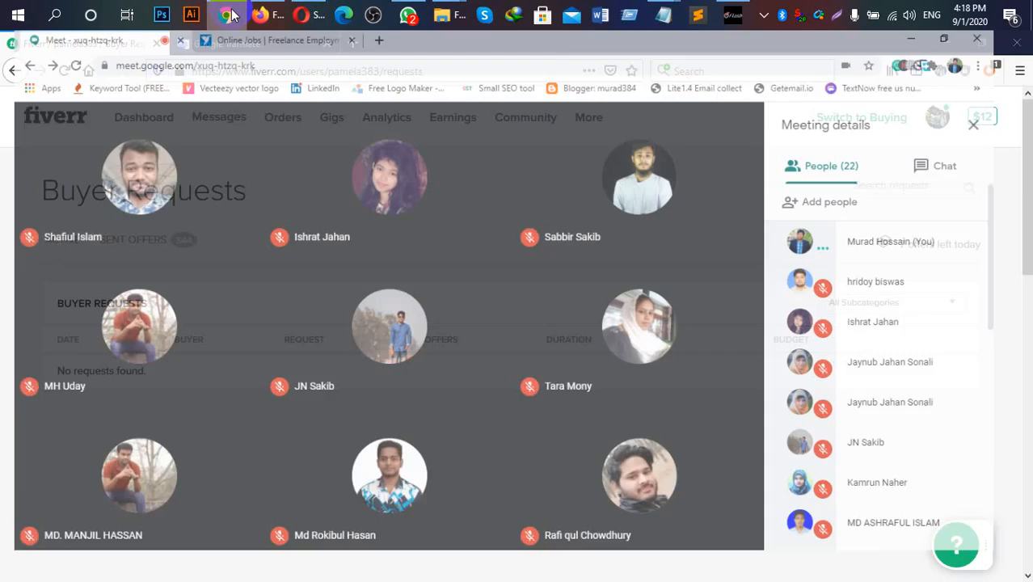